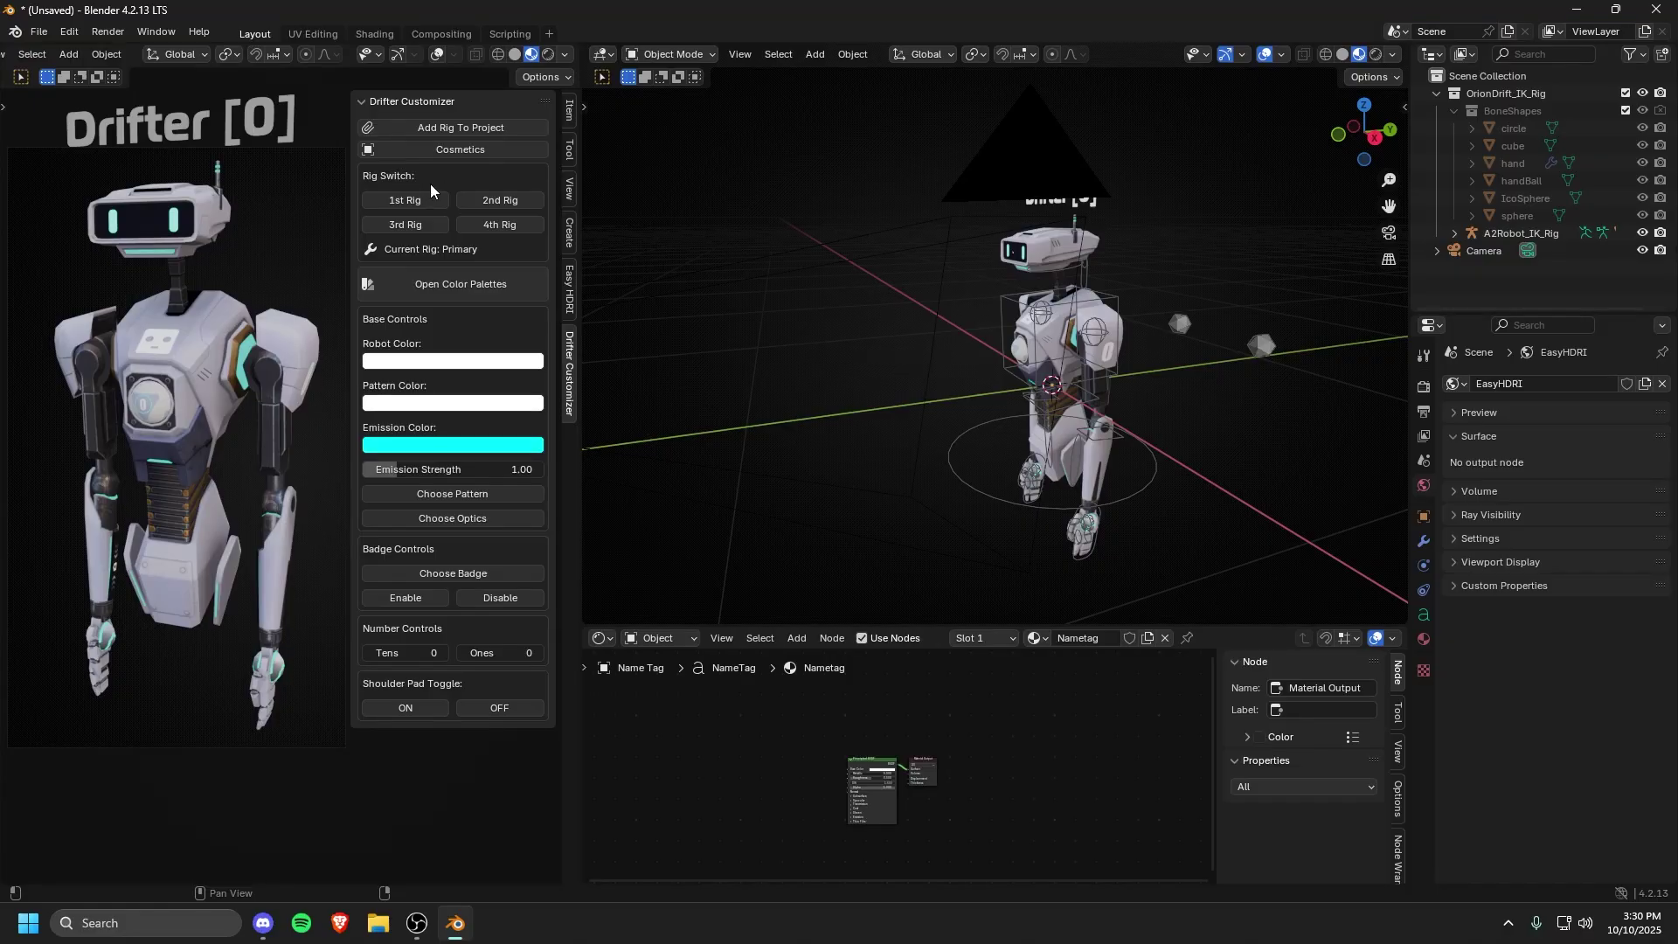
pyautogui.moveTo(685, 362); pyautogui.dragTo(738, 360, button='middle')
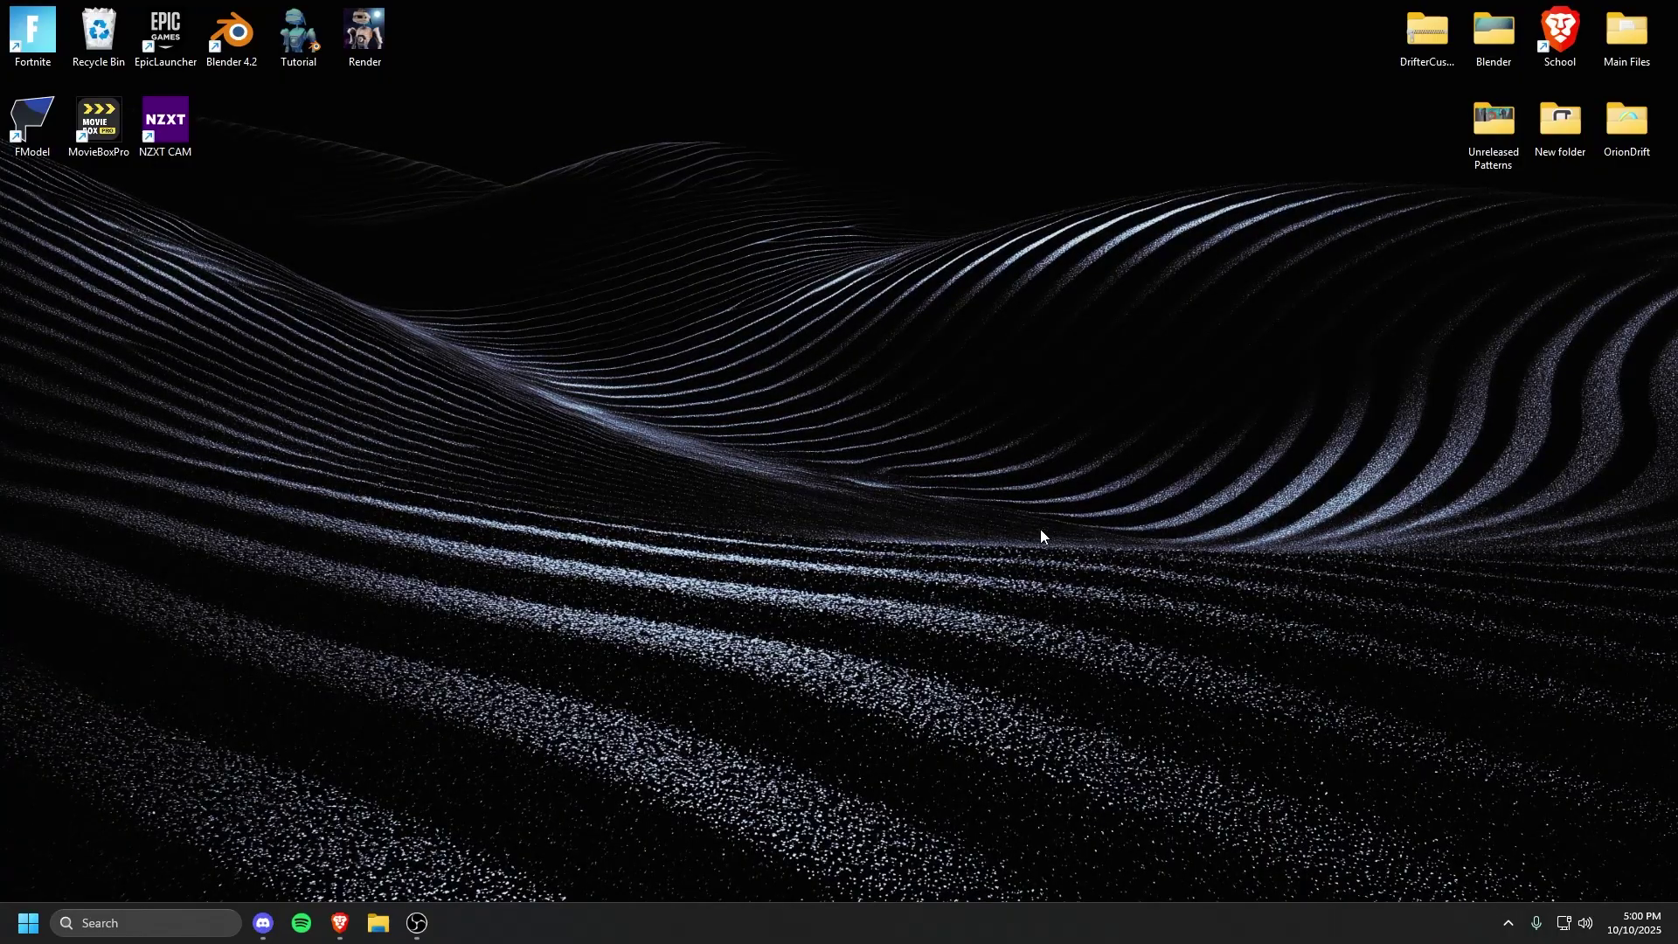
# Step: Switch to Discord and open the plugin channel of the Radiant's Assets server to read the add-on's installation instructions
pyautogui.click(263, 923)
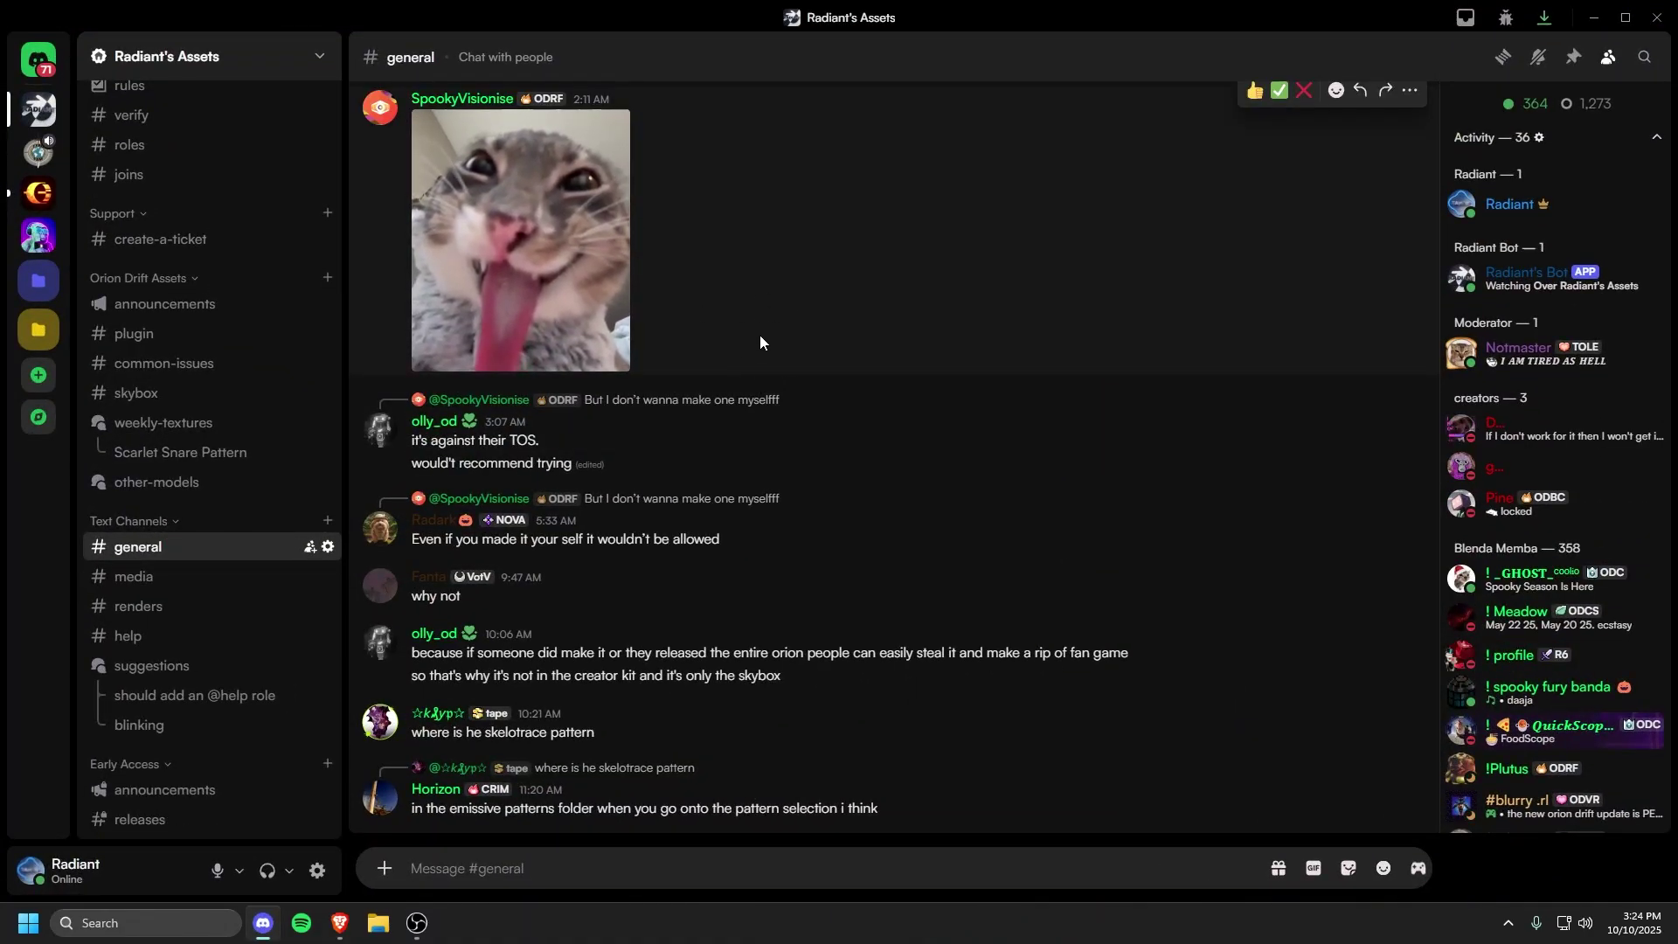
pyautogui.click(134, 333)
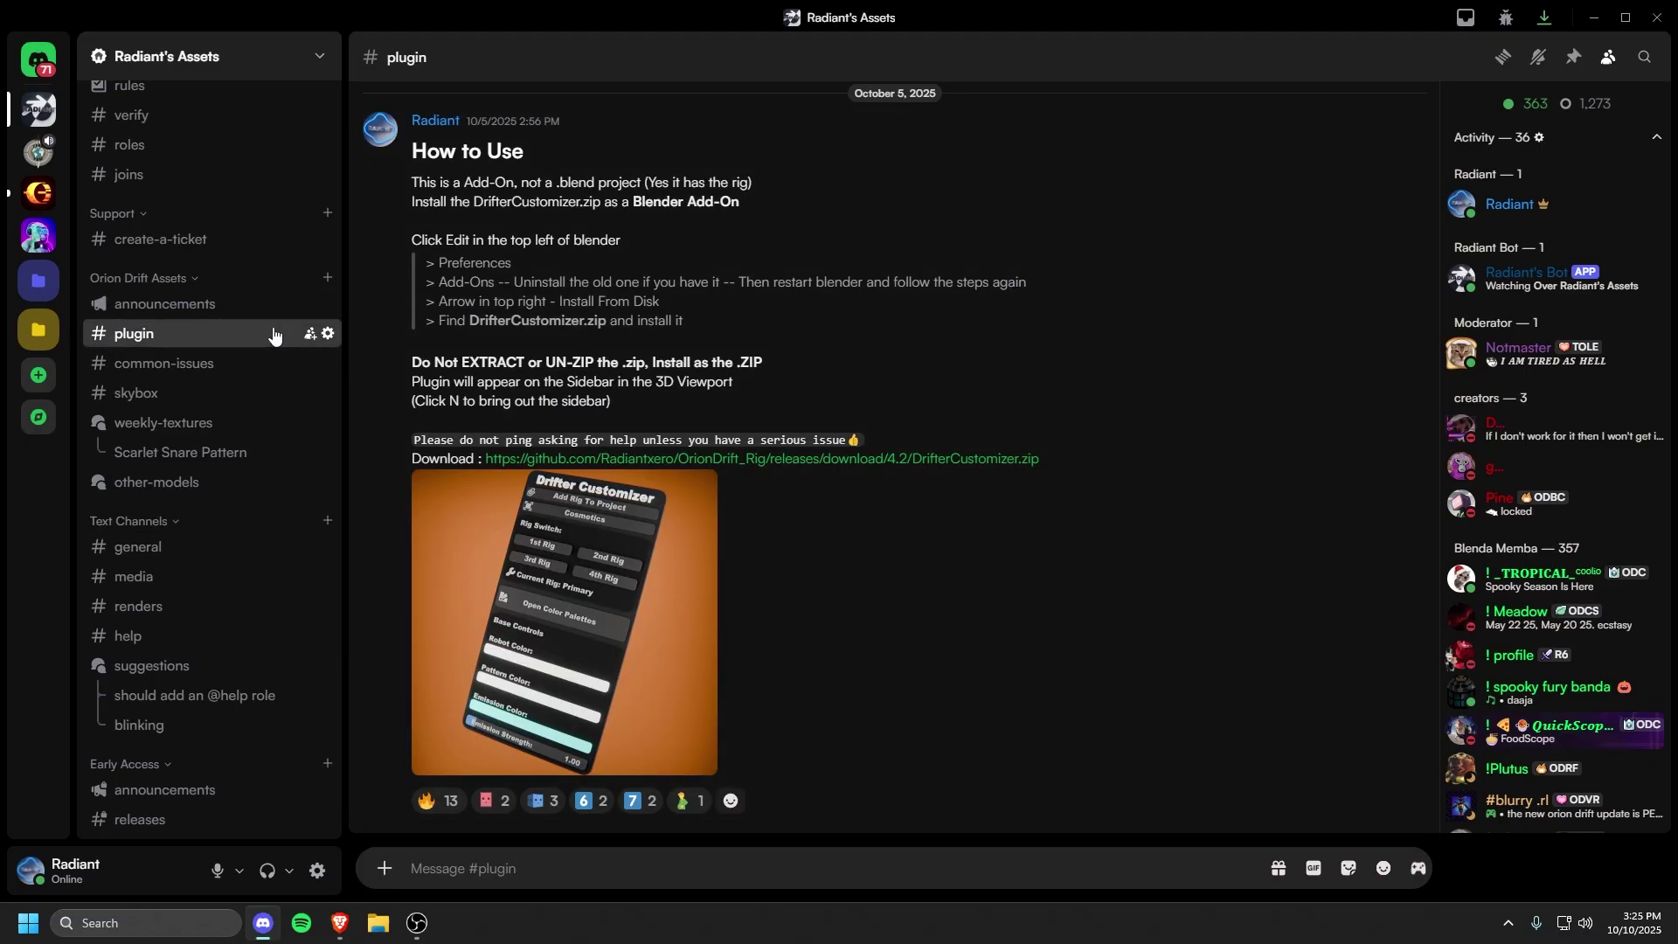
pyautogui.moveTo(1006, 440); pyautogui.dragTo(419, 451)
pyautogui.click(874, 302)
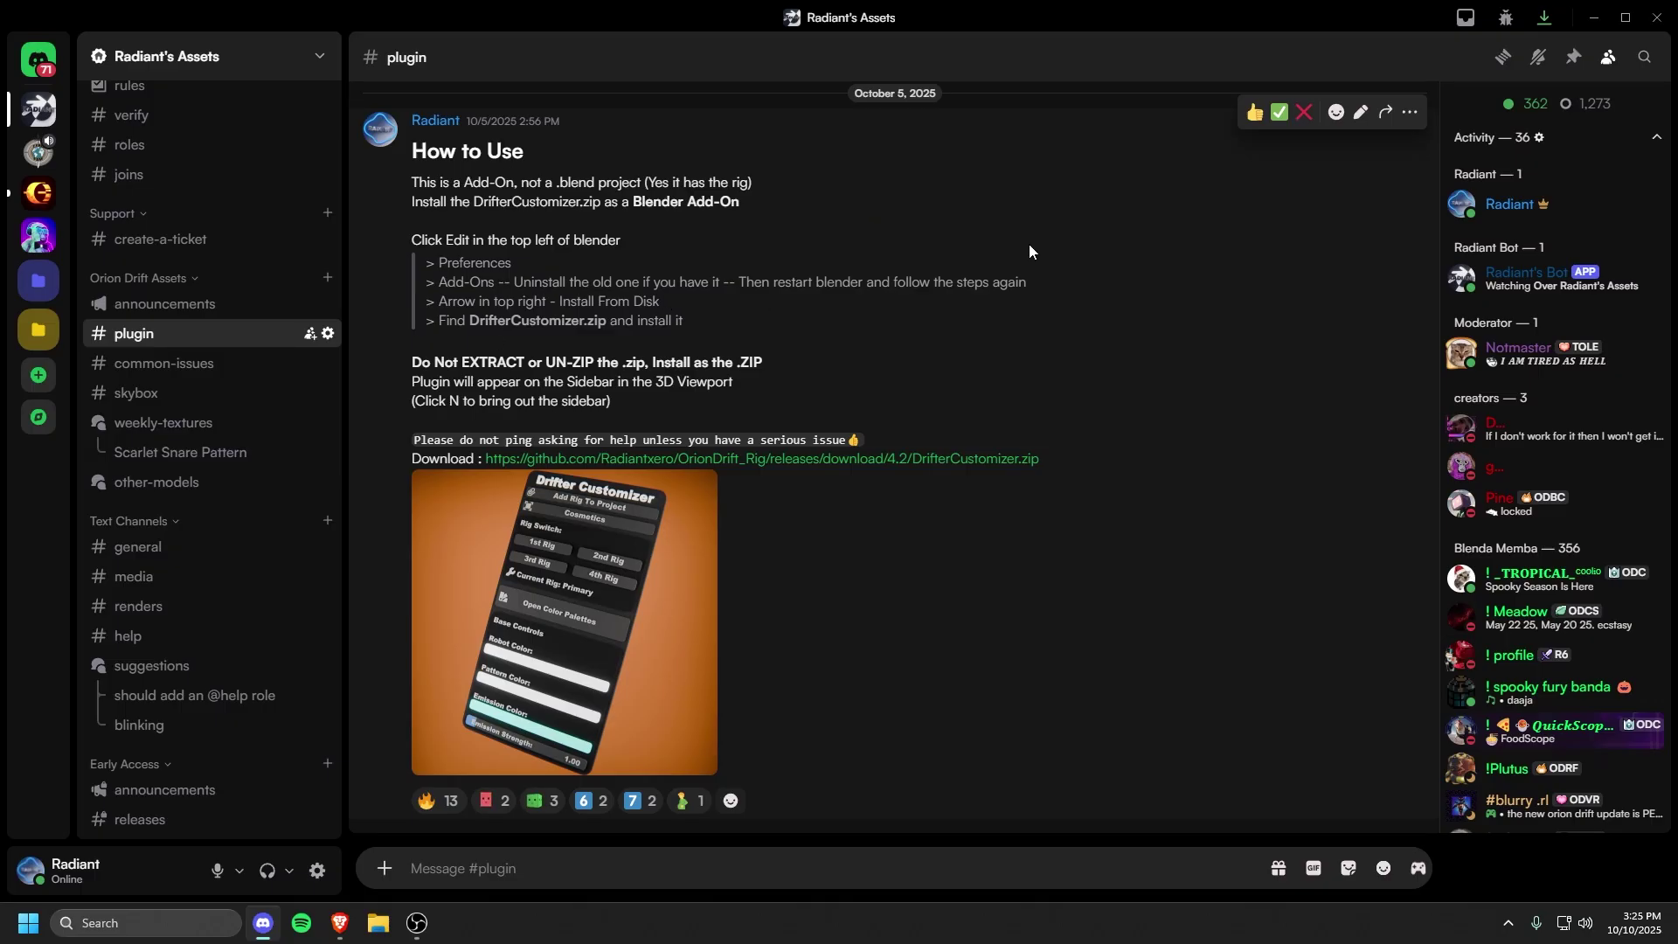
# Step: Download DrifterCustomizer.zip from the link in the plugin channel and save it to the Desktop
pyautogui.moveTo(408, 459); pyautogui.dragTo(528, 461)
pyautogui.click(932, 571)
pyautogui.click(874, 460)
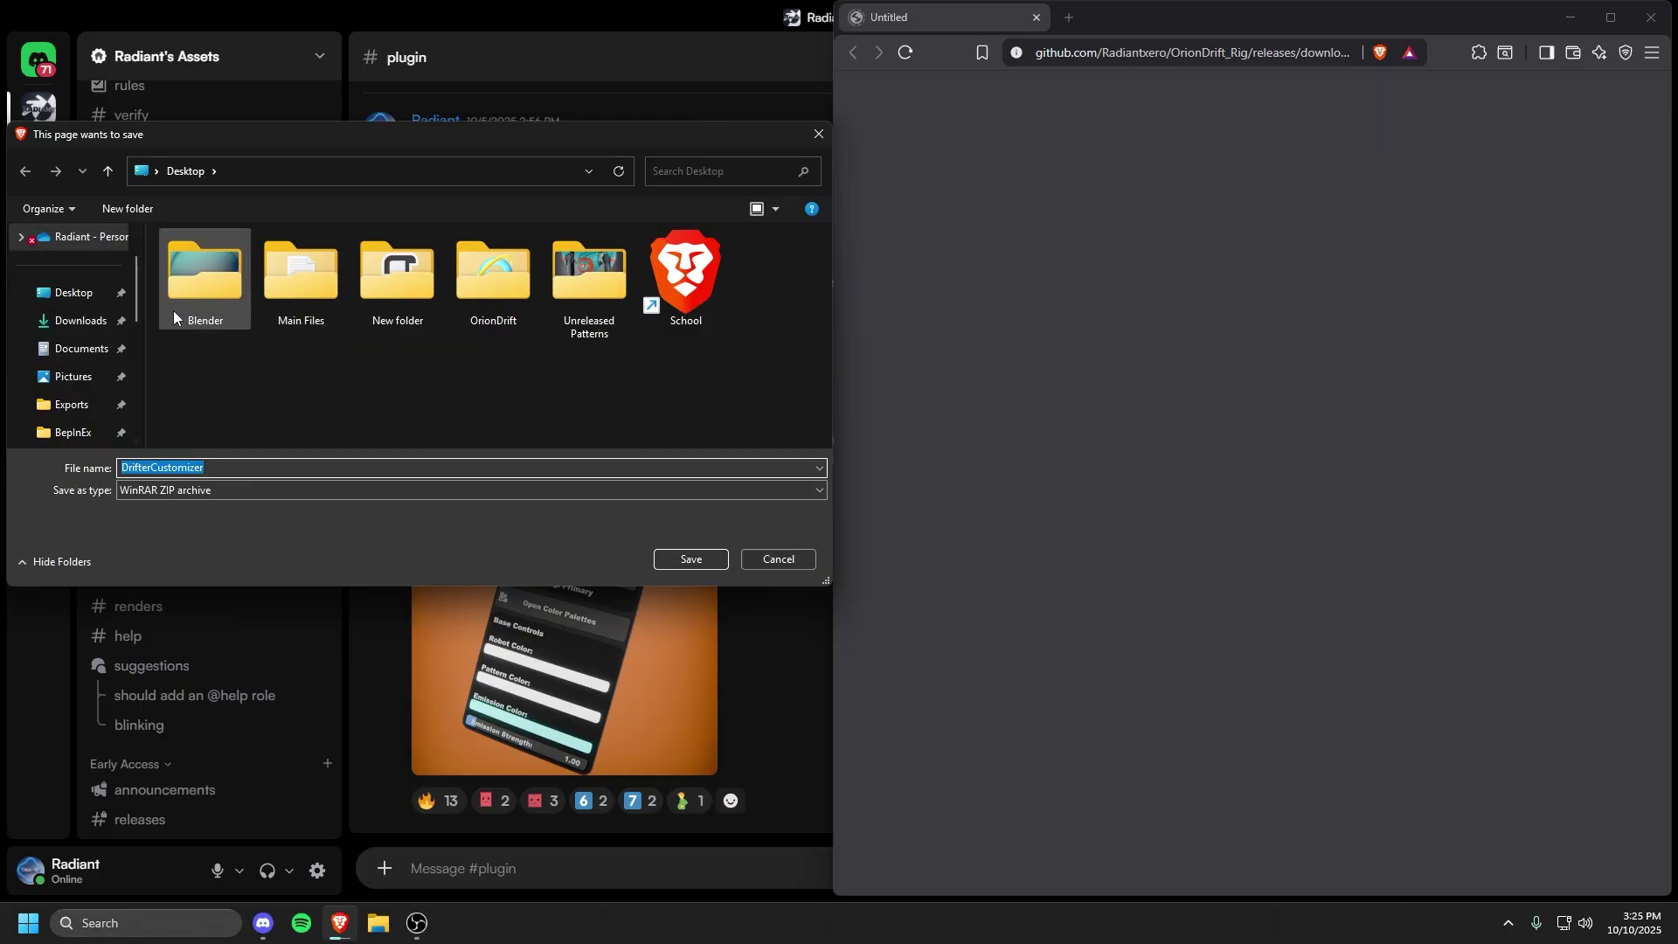
pyautogui.click(72, 295)
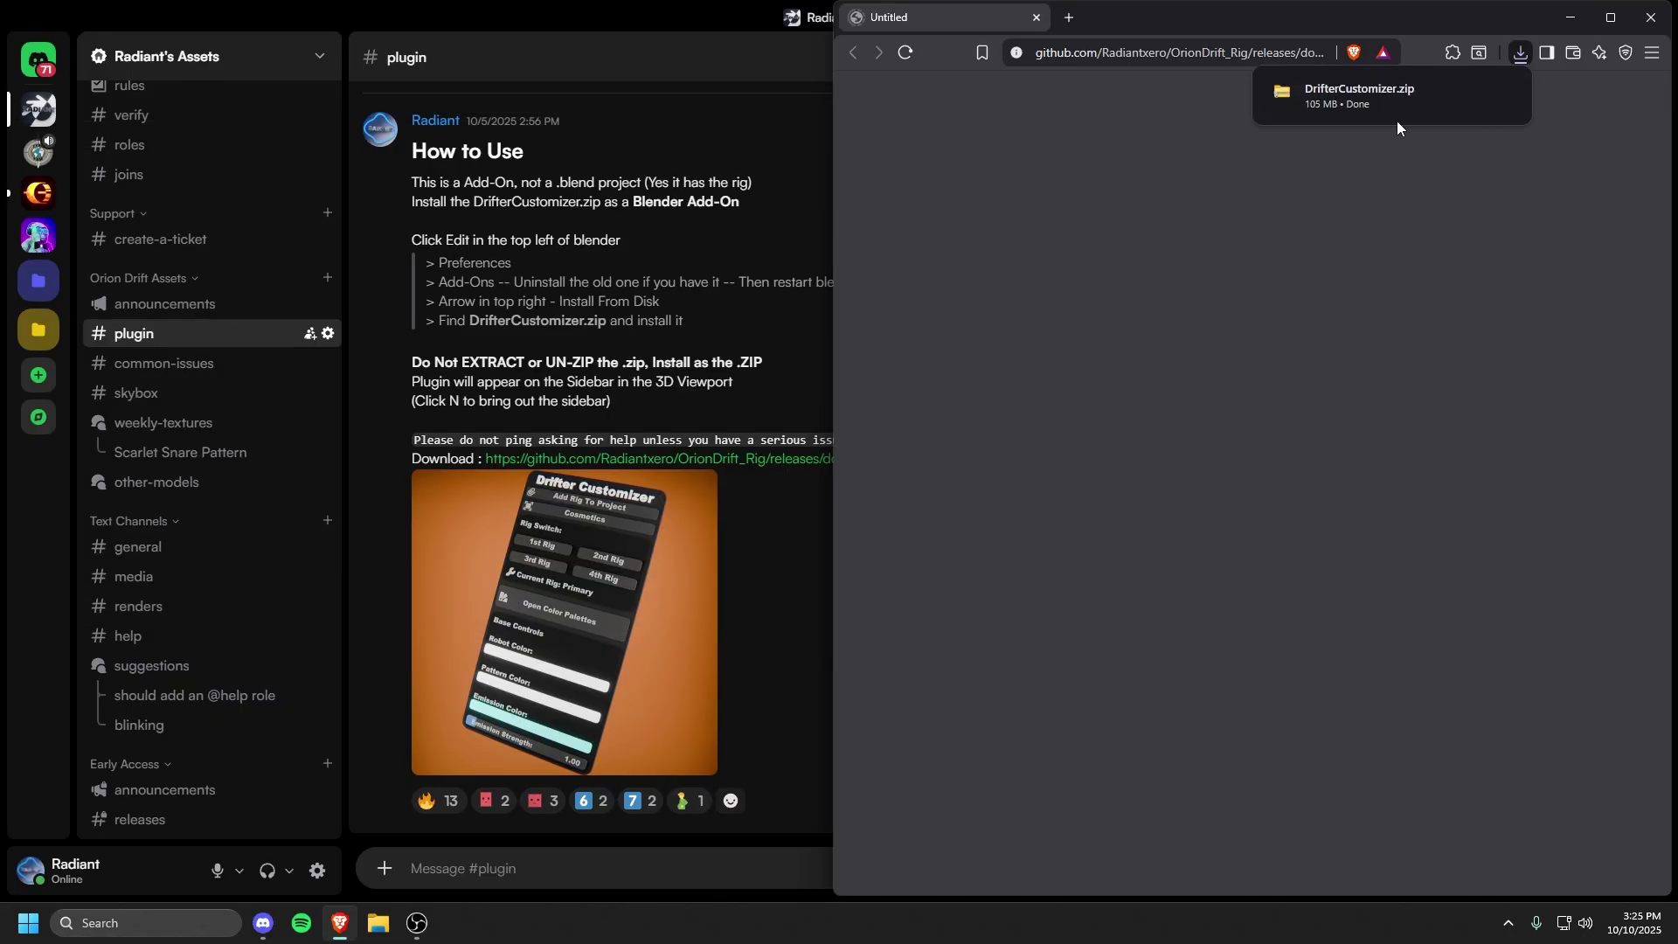
pyautogui.moveTo(1437, 115)
# Step: Show the desktop and move the DrifterCustomizer zip beside the Blender folder without extracting it
pyautogui.press('super+d')
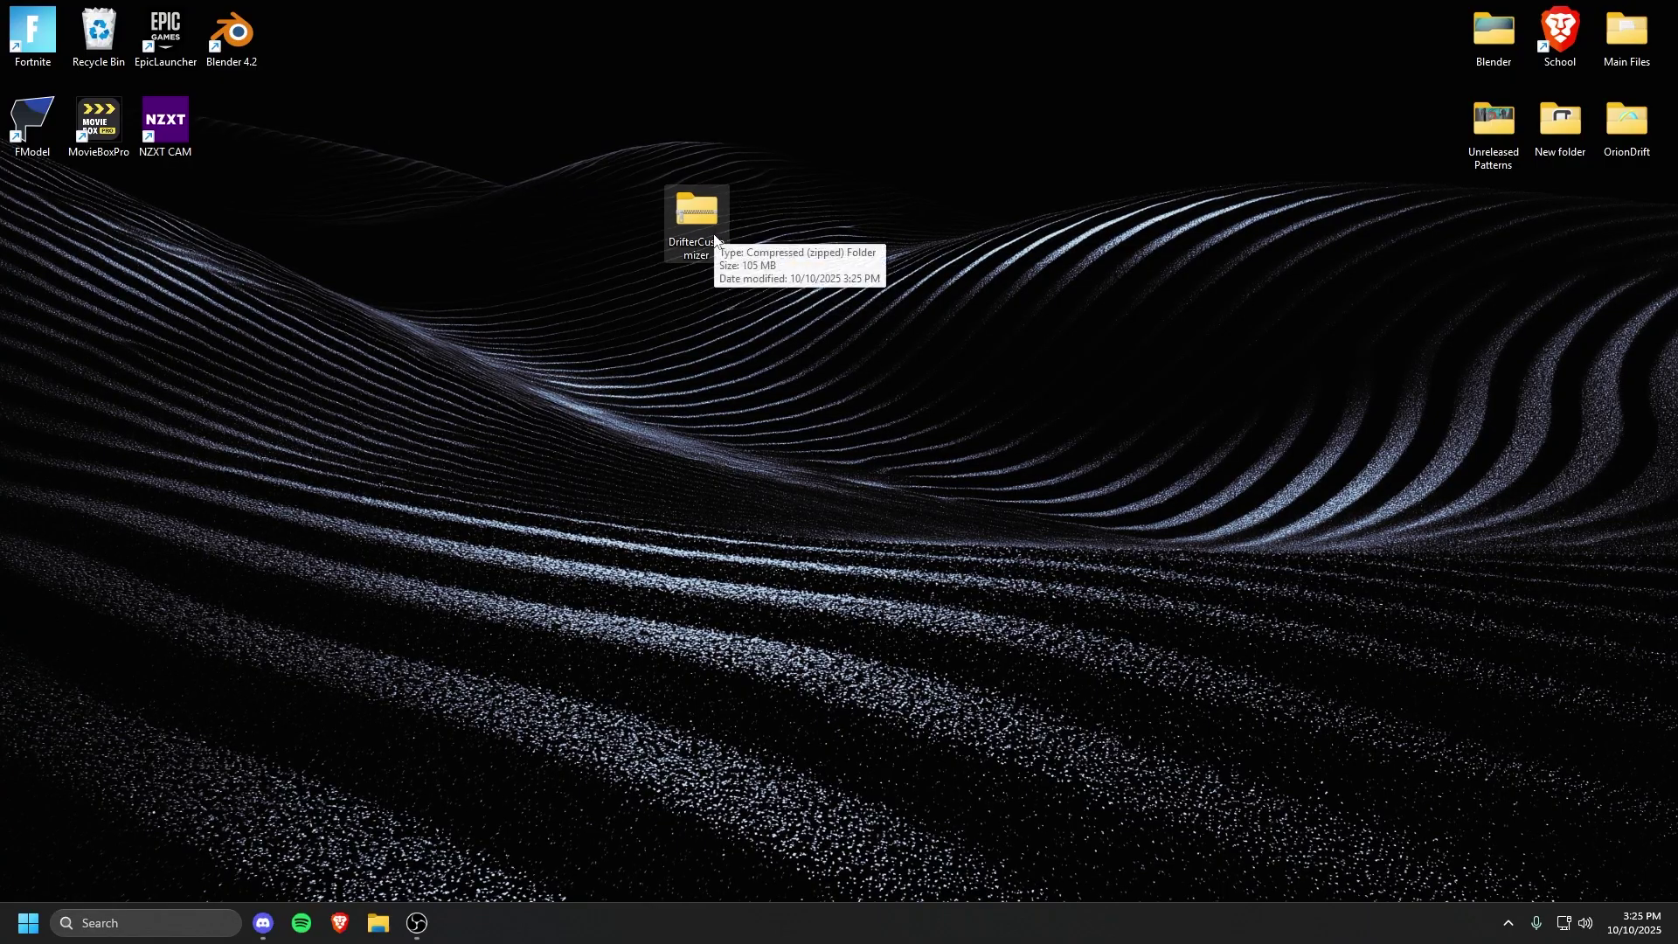
pyautogui.moveTo(716, 233); pyautogui.dragTo(750, 235)
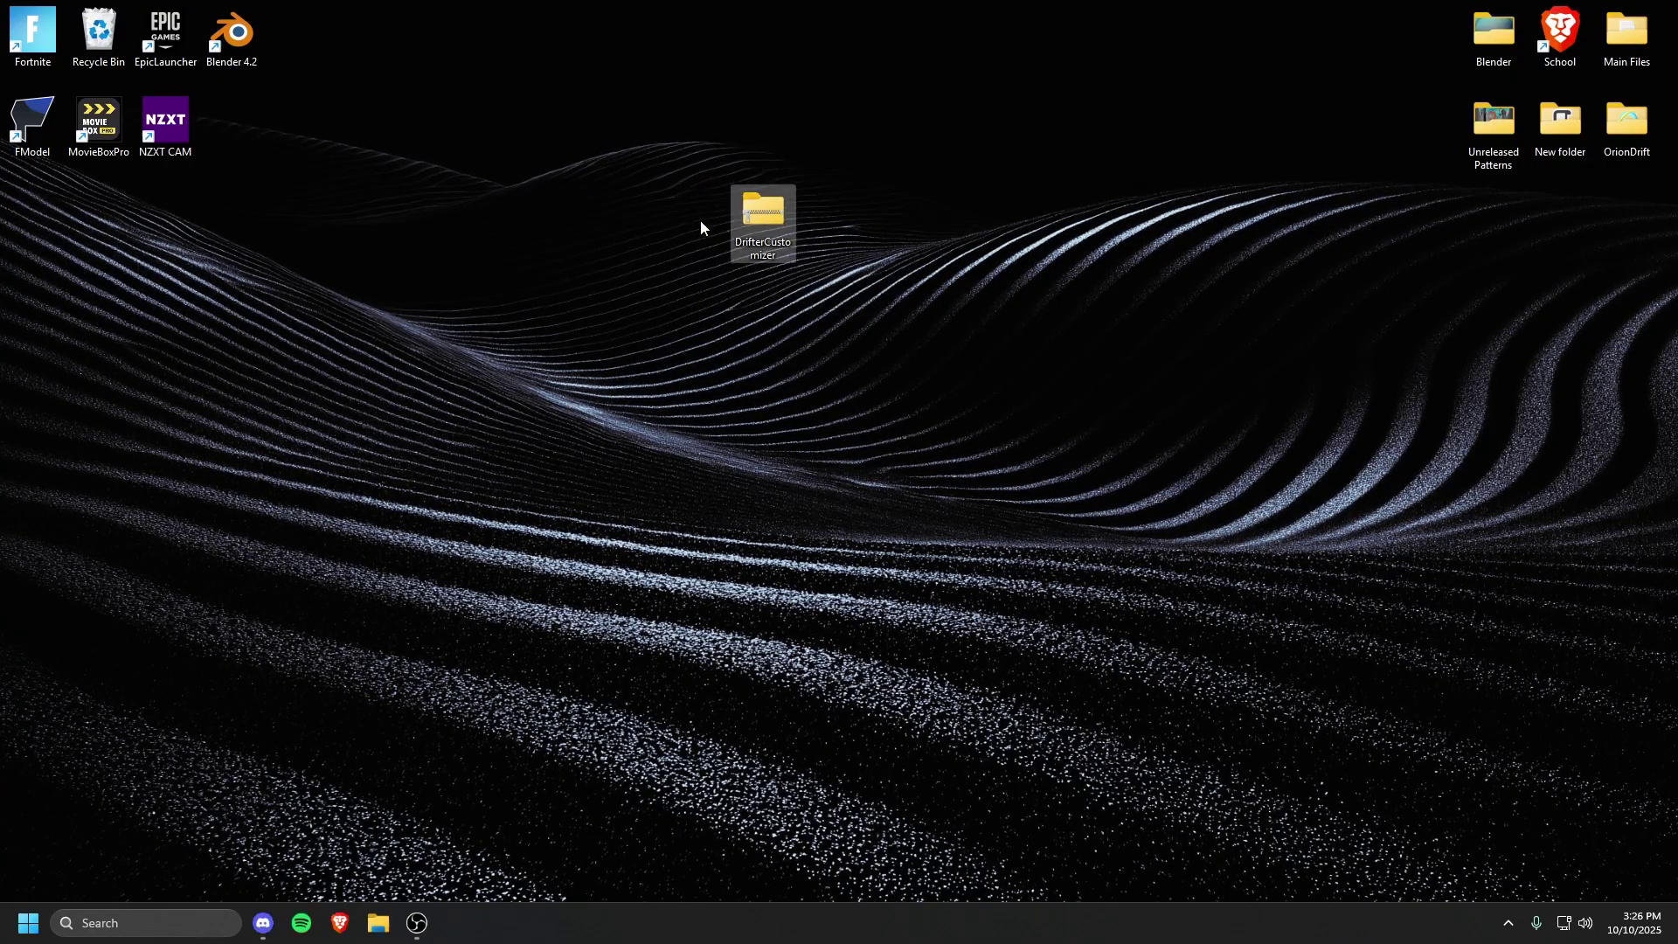
pyautogui.rightClick(754, 215)
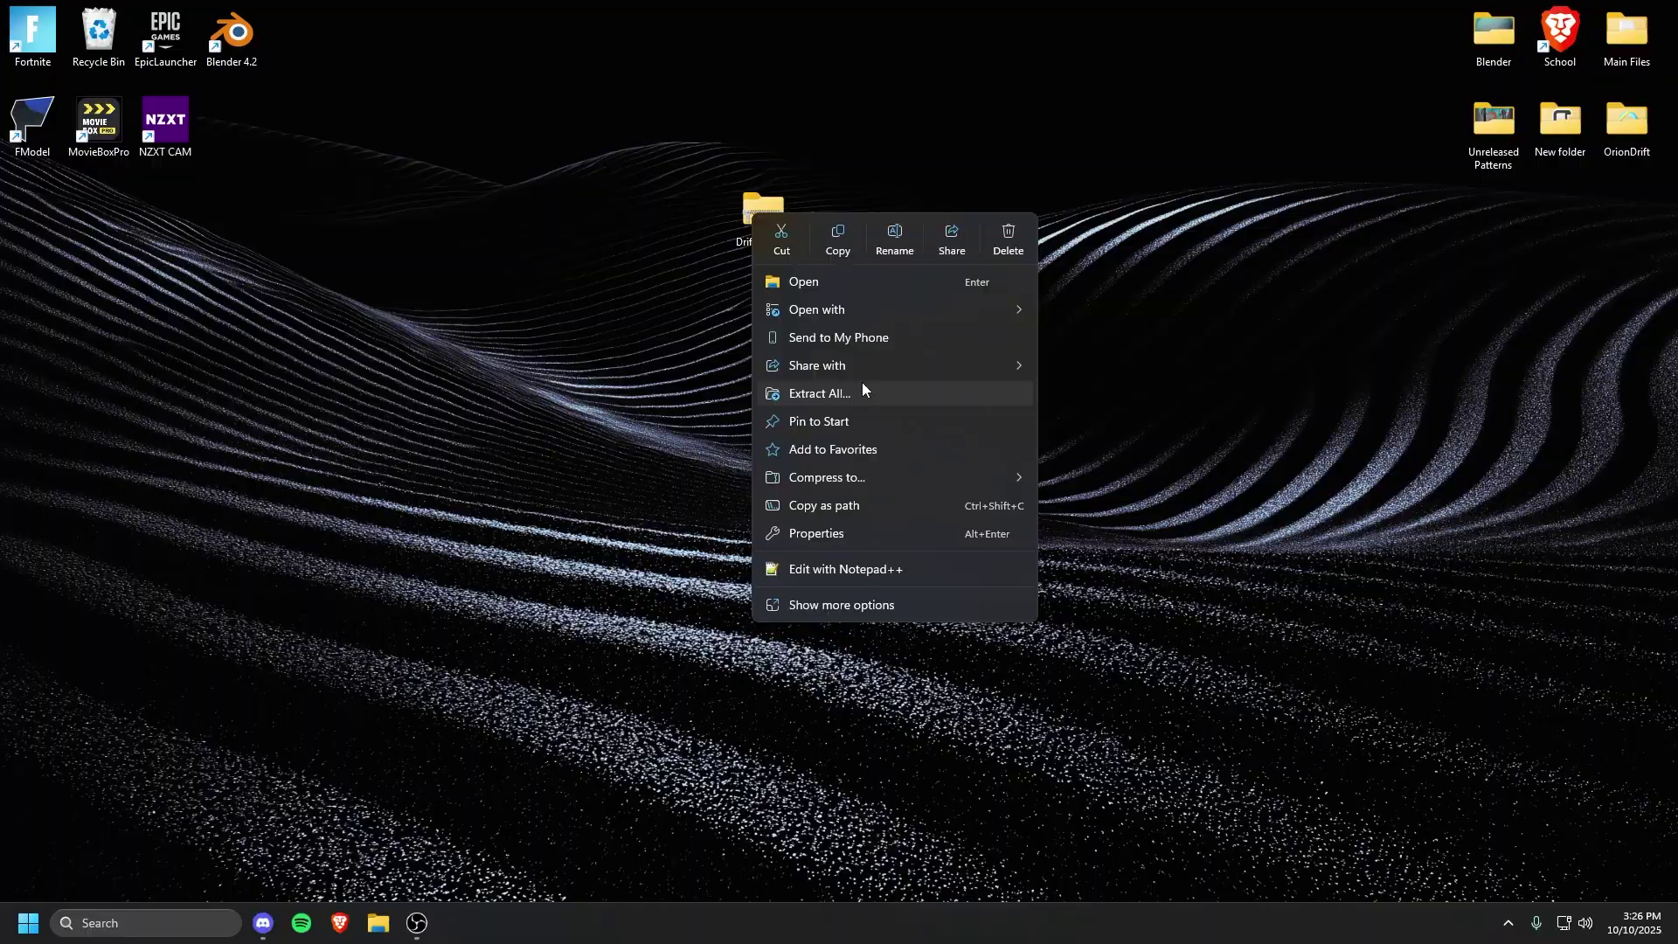
pyautogui.moveTo(830, 226); pyautogui.dragTo(1428, 39)
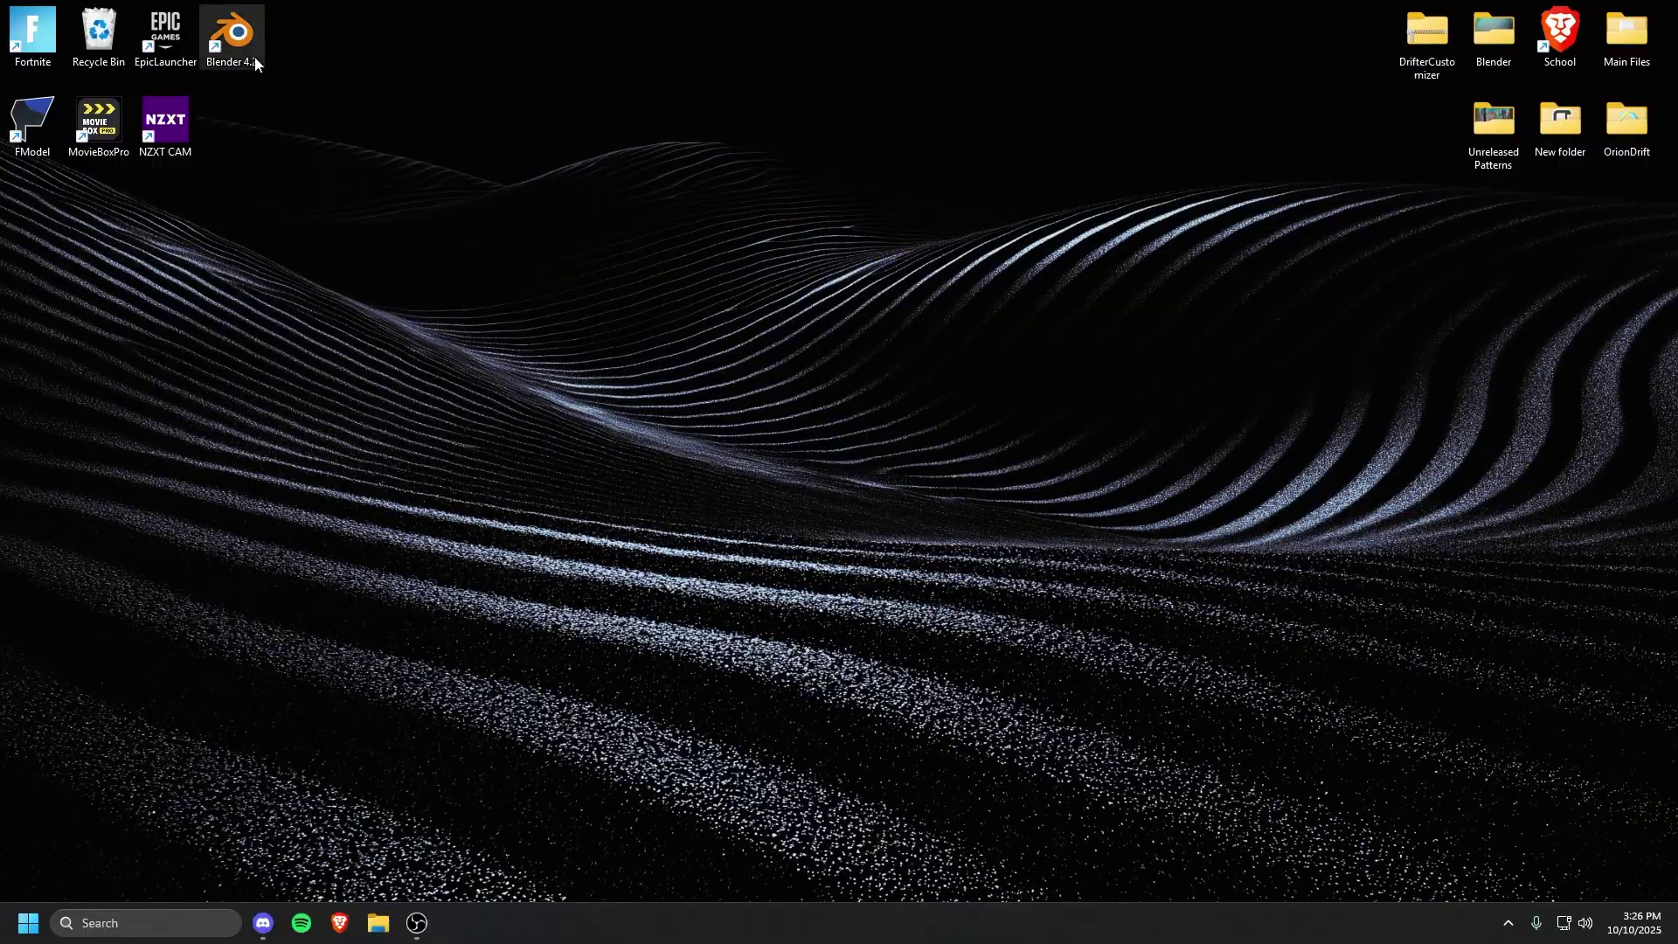
# Step: Launch Blender 4.2 and open the add-on section of its preferences
pyautogui.doubleClick(236, 39)
pyautogui.click(703, 516)
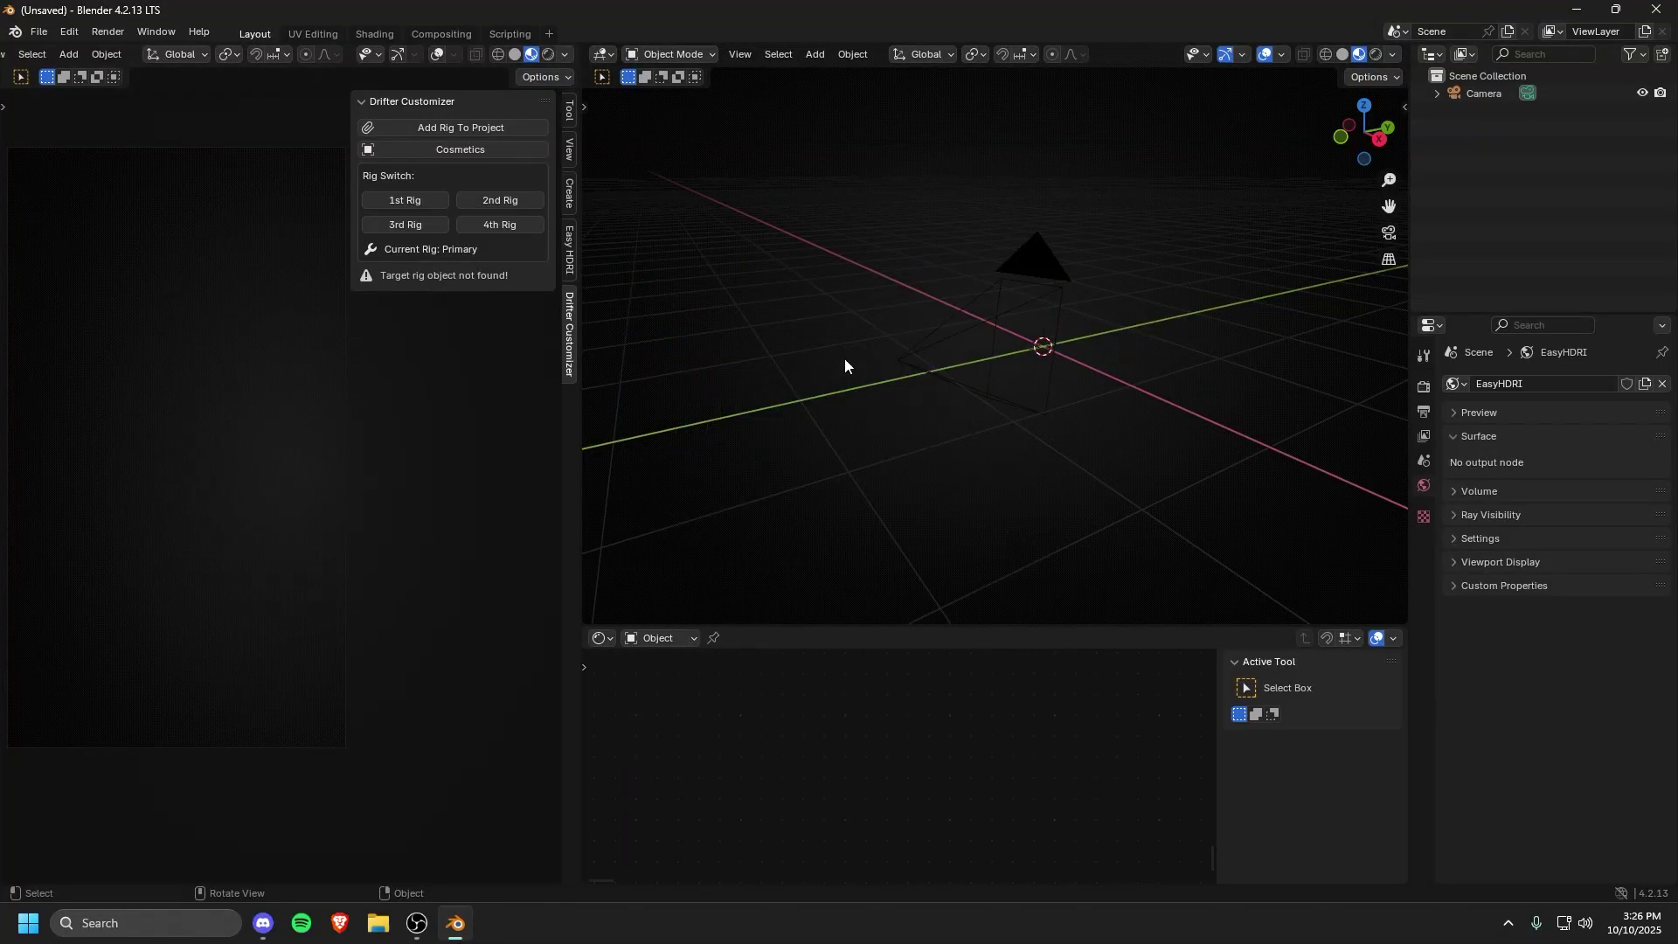
pyautogui.click(69, 31)
pyautogui.click(83, 259)
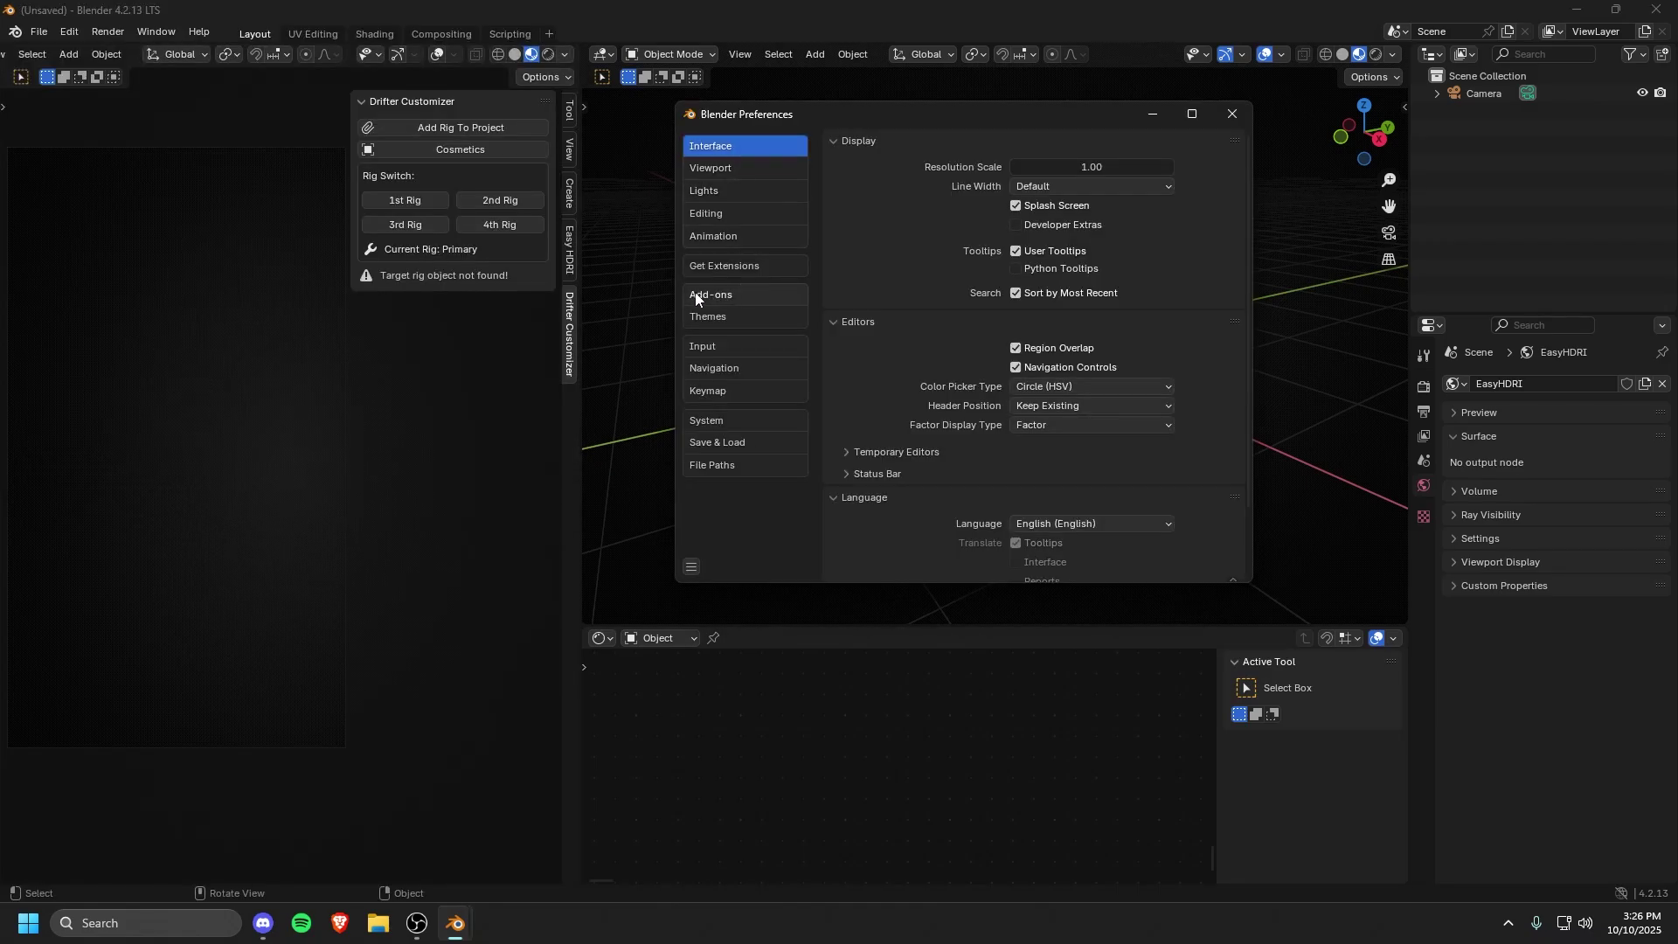
pyautogui.click(742, 296)
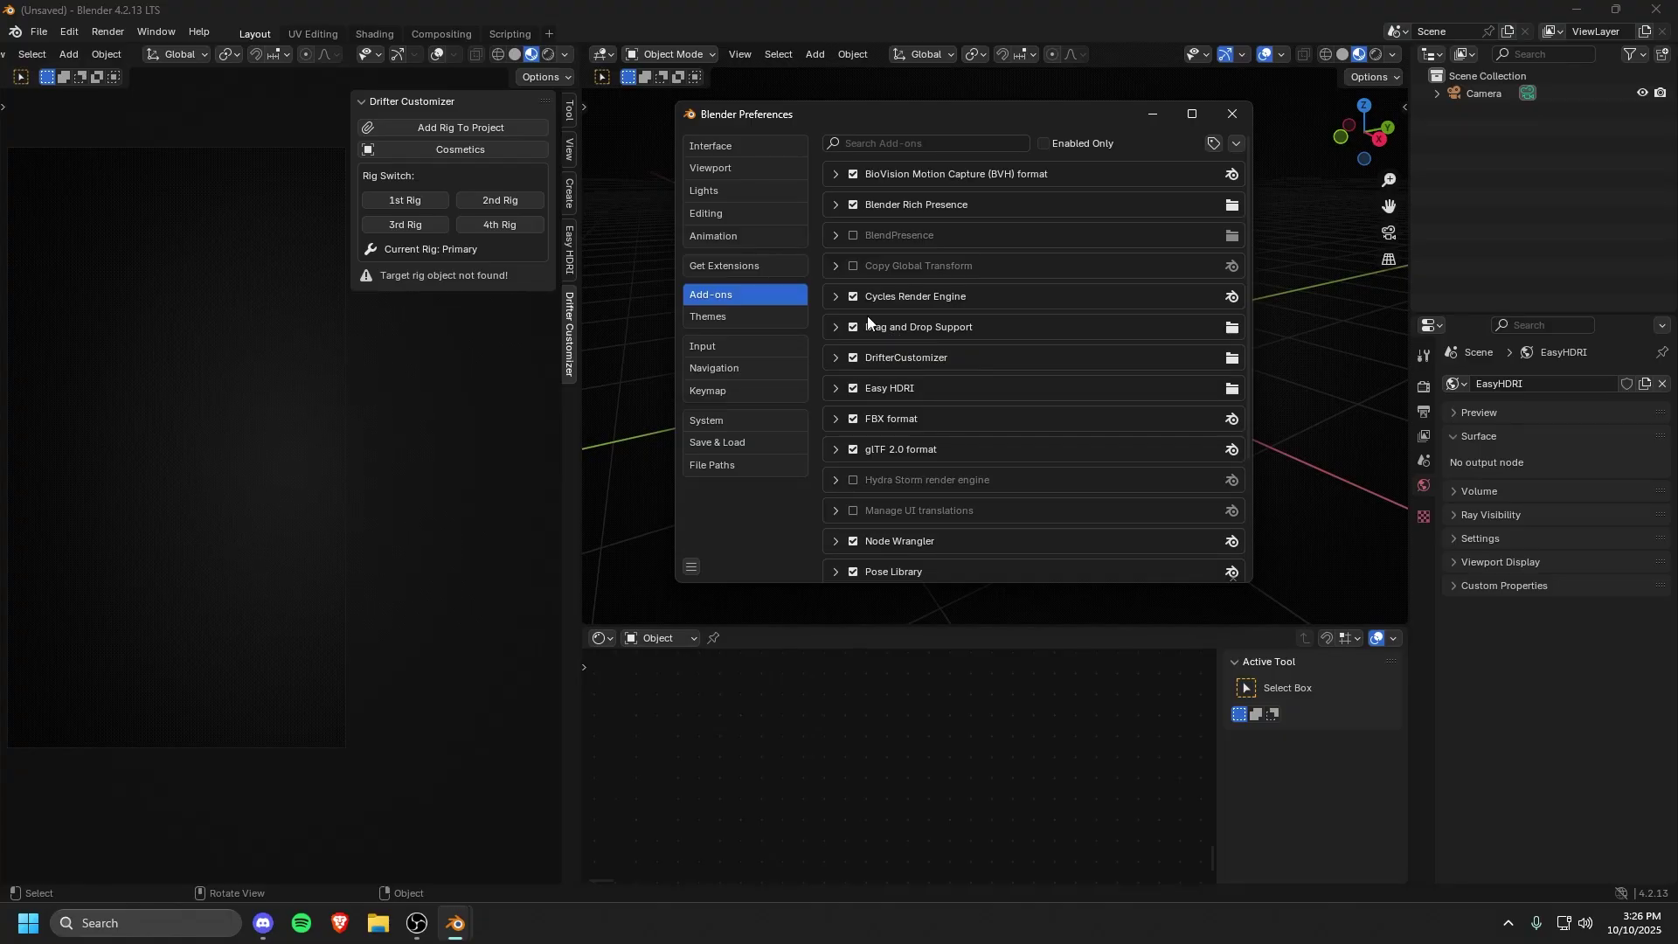
# Step: Uninstall the old DrifterCustomizer add-on and restart Blender
pyautogui.click(833, 357)
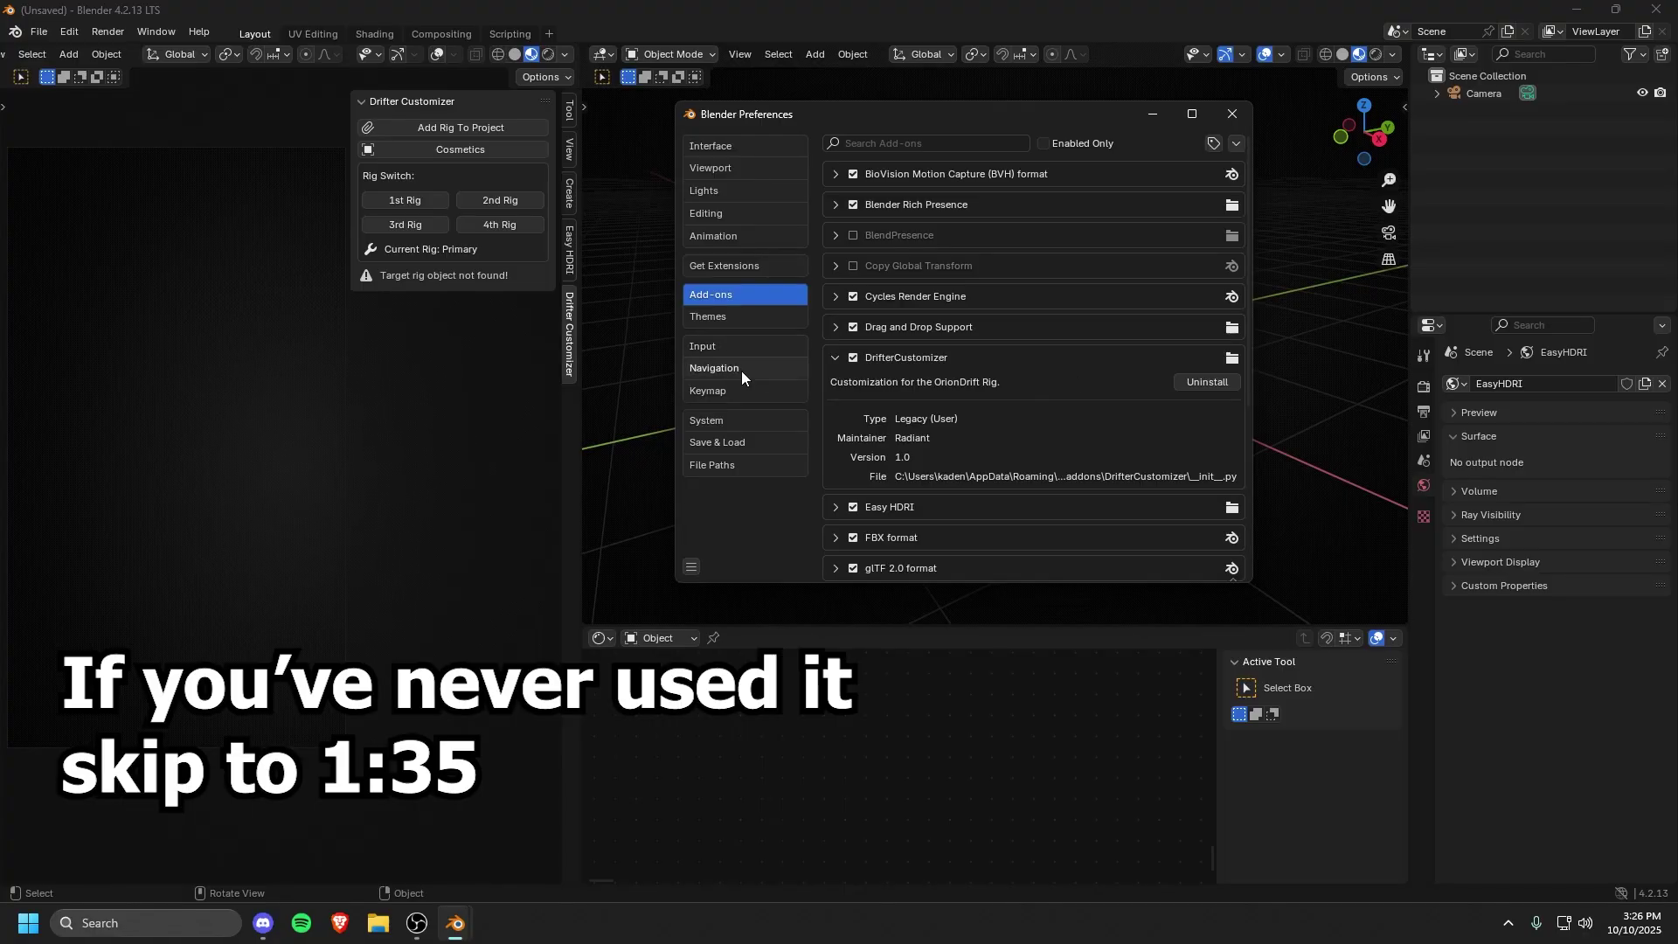
pyautogui.click(1193, 381)
pyautogui.click(917, 444)
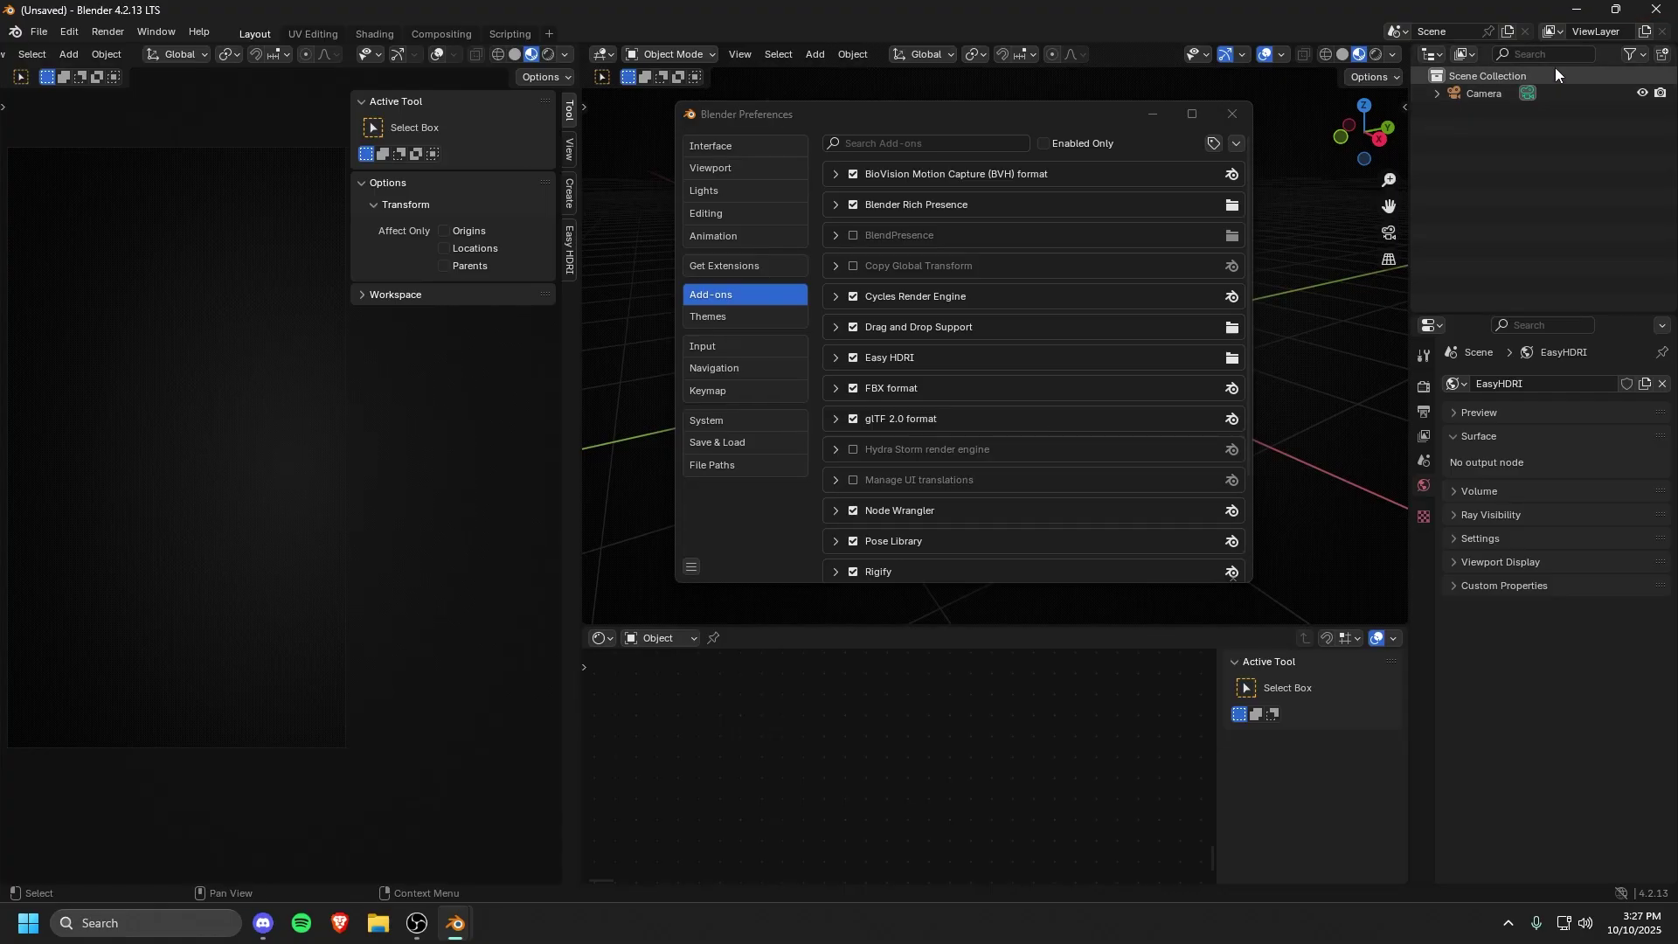
pyautogui.click(1656, 10)
pyautogui.doubleClick(231, 39)
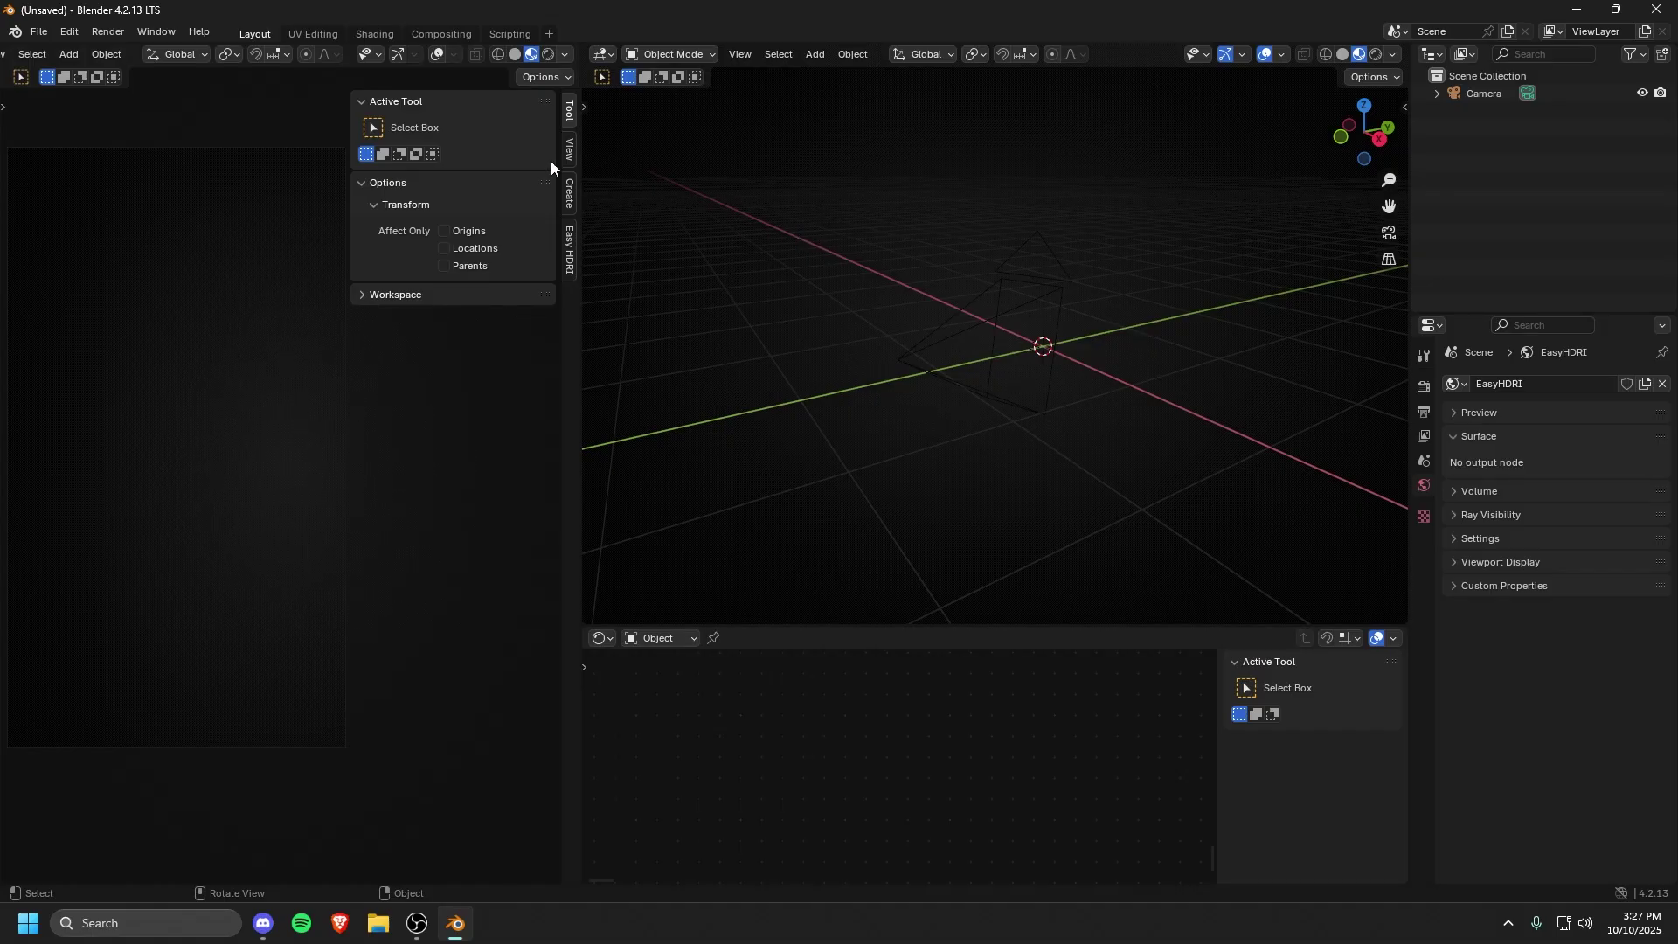
# Step: Install DrifterCustomizer.zip from the Desktop as an add-on through the preferences
pyautogui.click(63, 32)
pyautogui.click(126, 255)
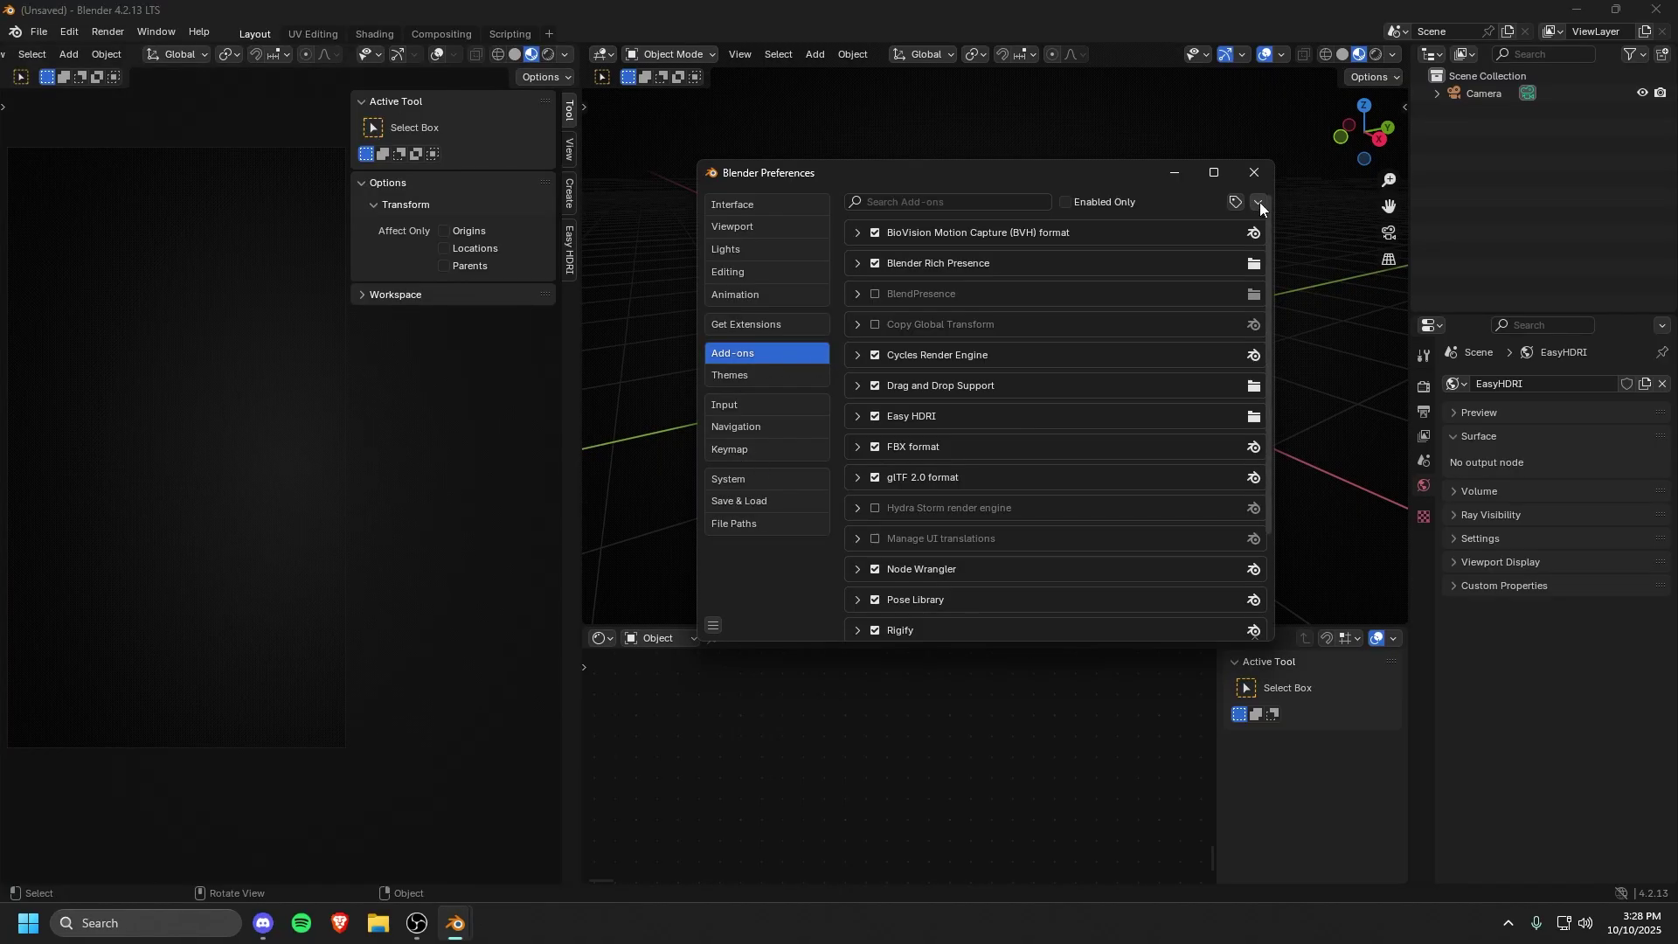
pyautogui.click(1260, 202)
pyautogui.click(1175, 247)
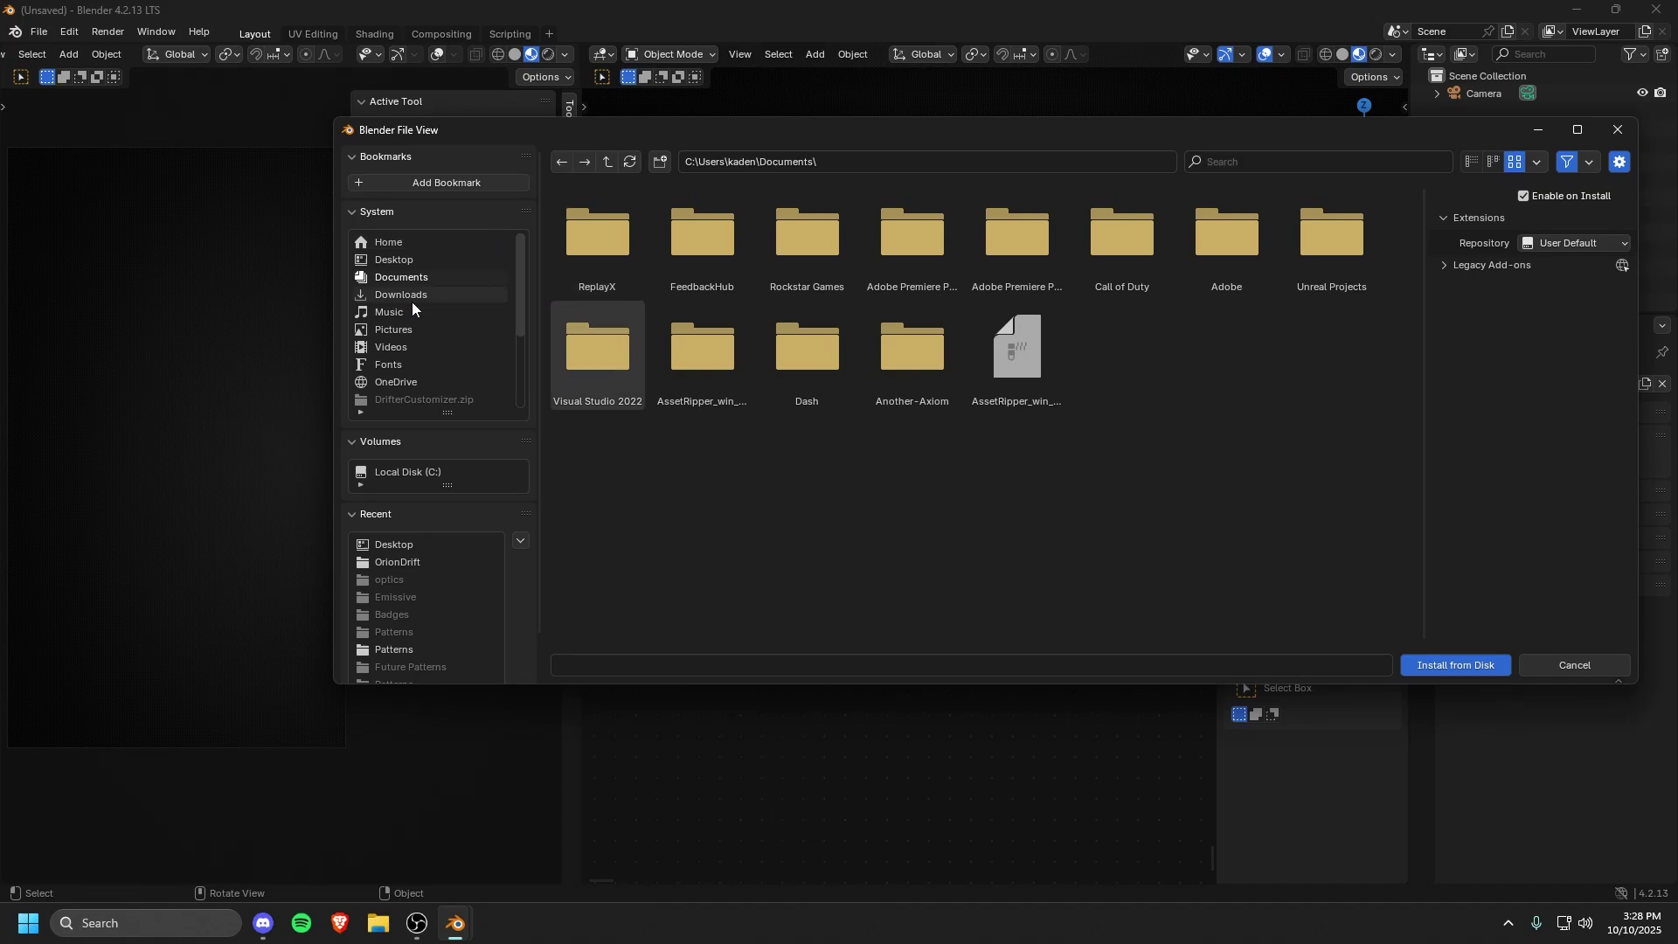
pyautogui.click(441, 277)
pyautogui.click(425, 259)
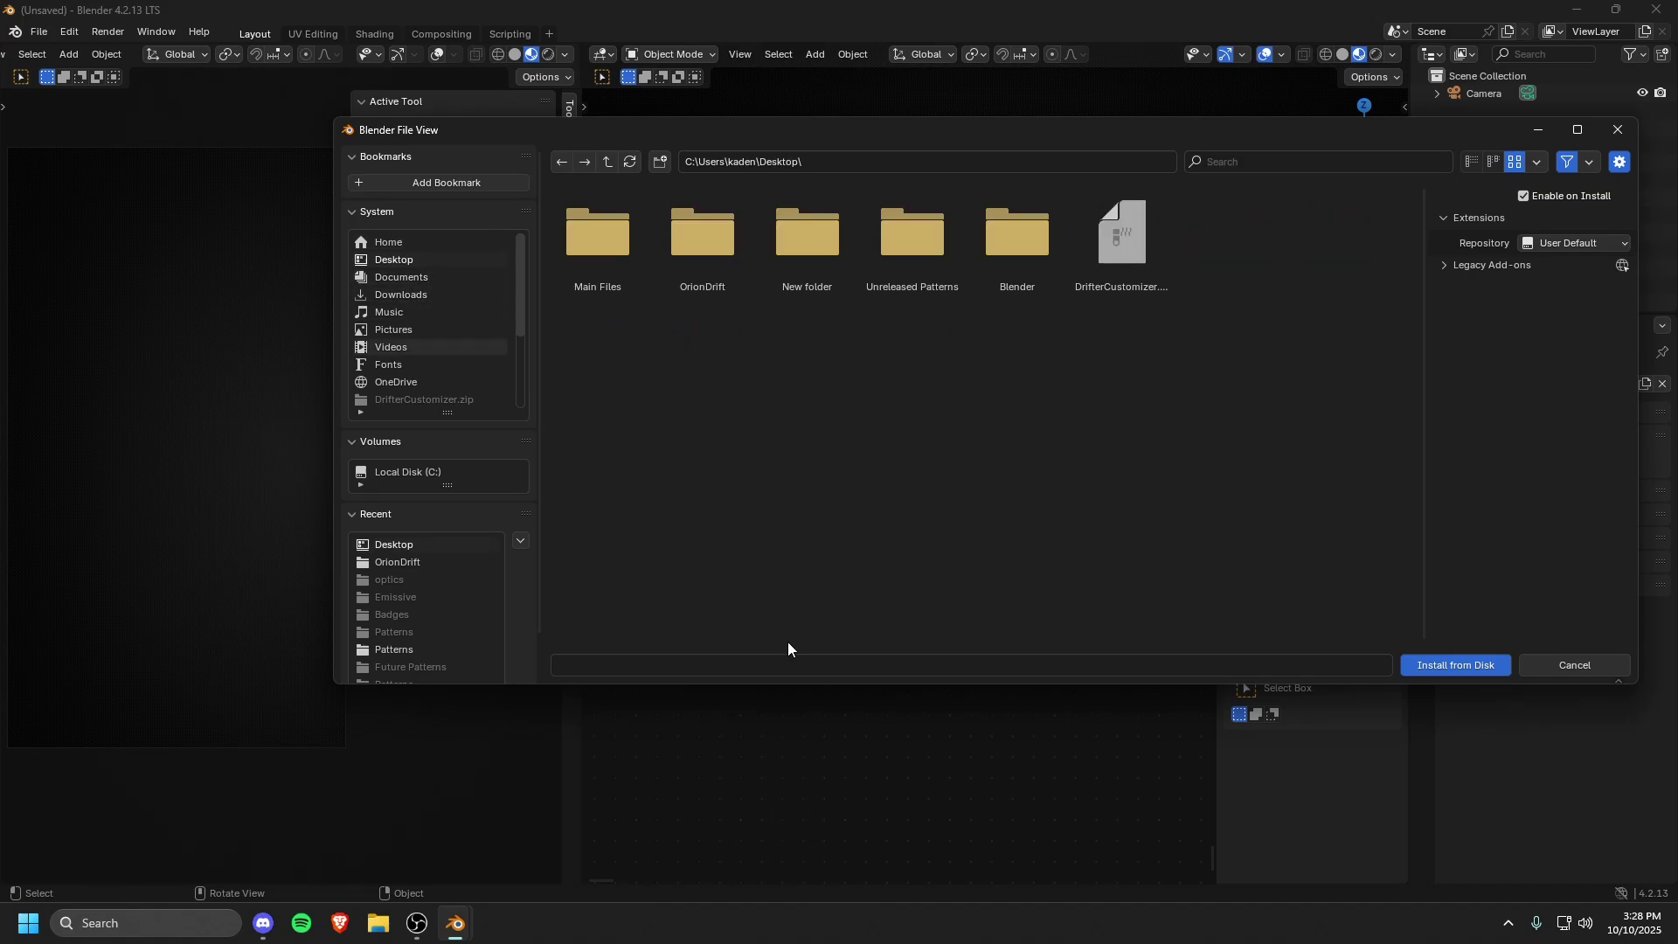
pyautogui.click(1128, 240)
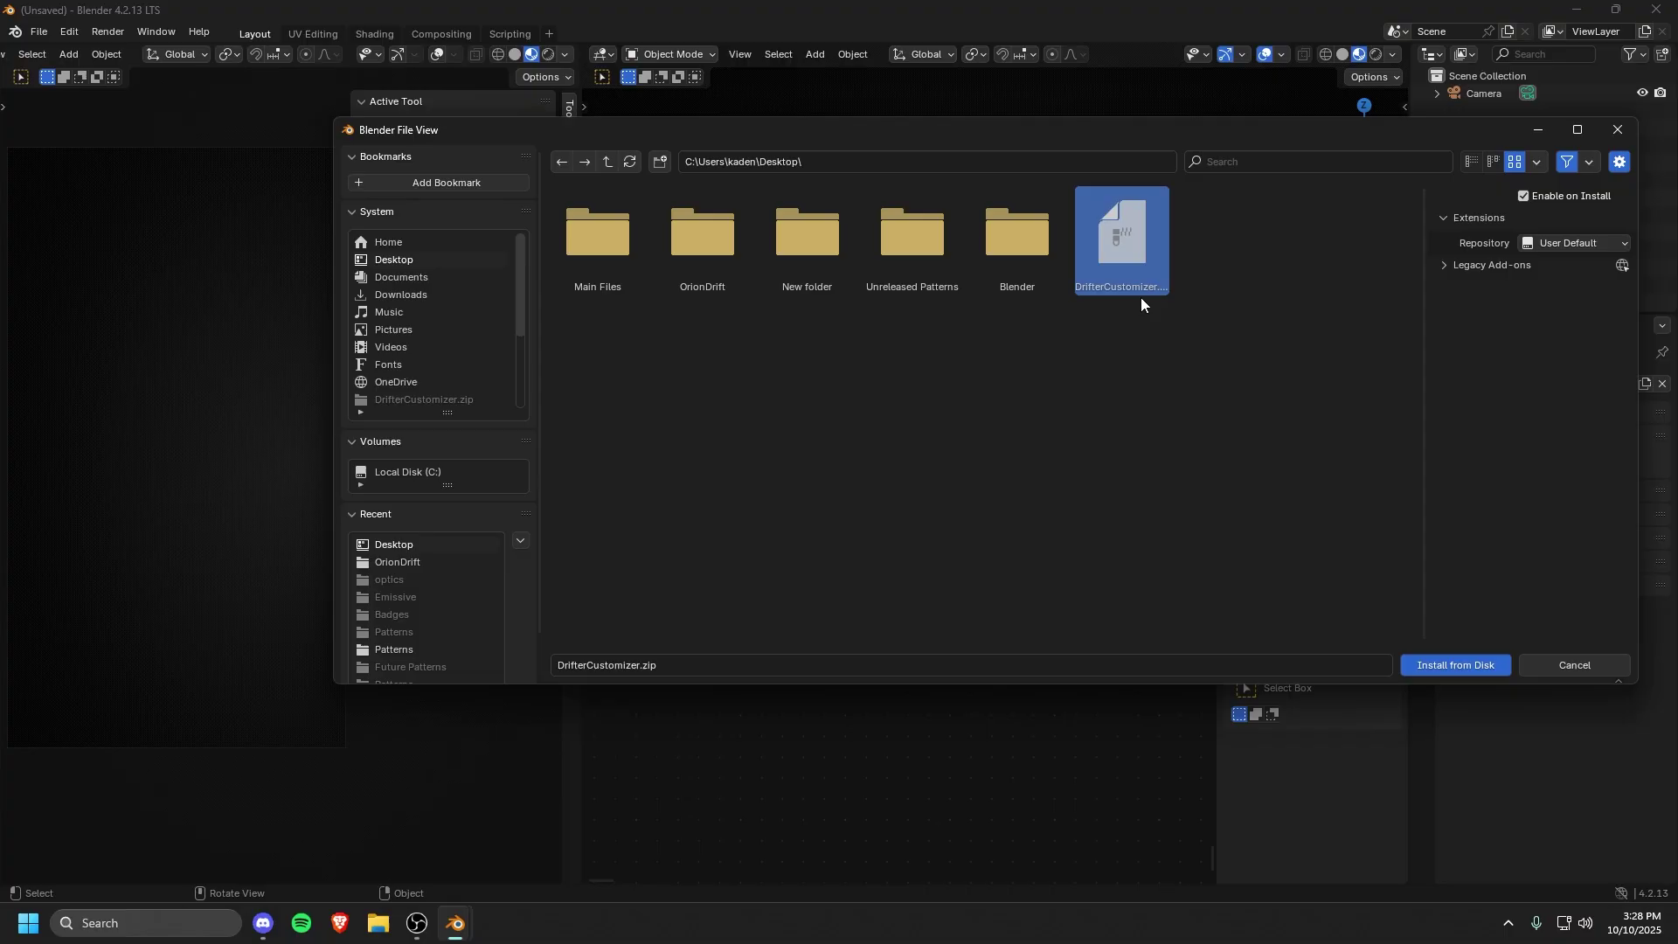
pyautogui.click(1443, 668)
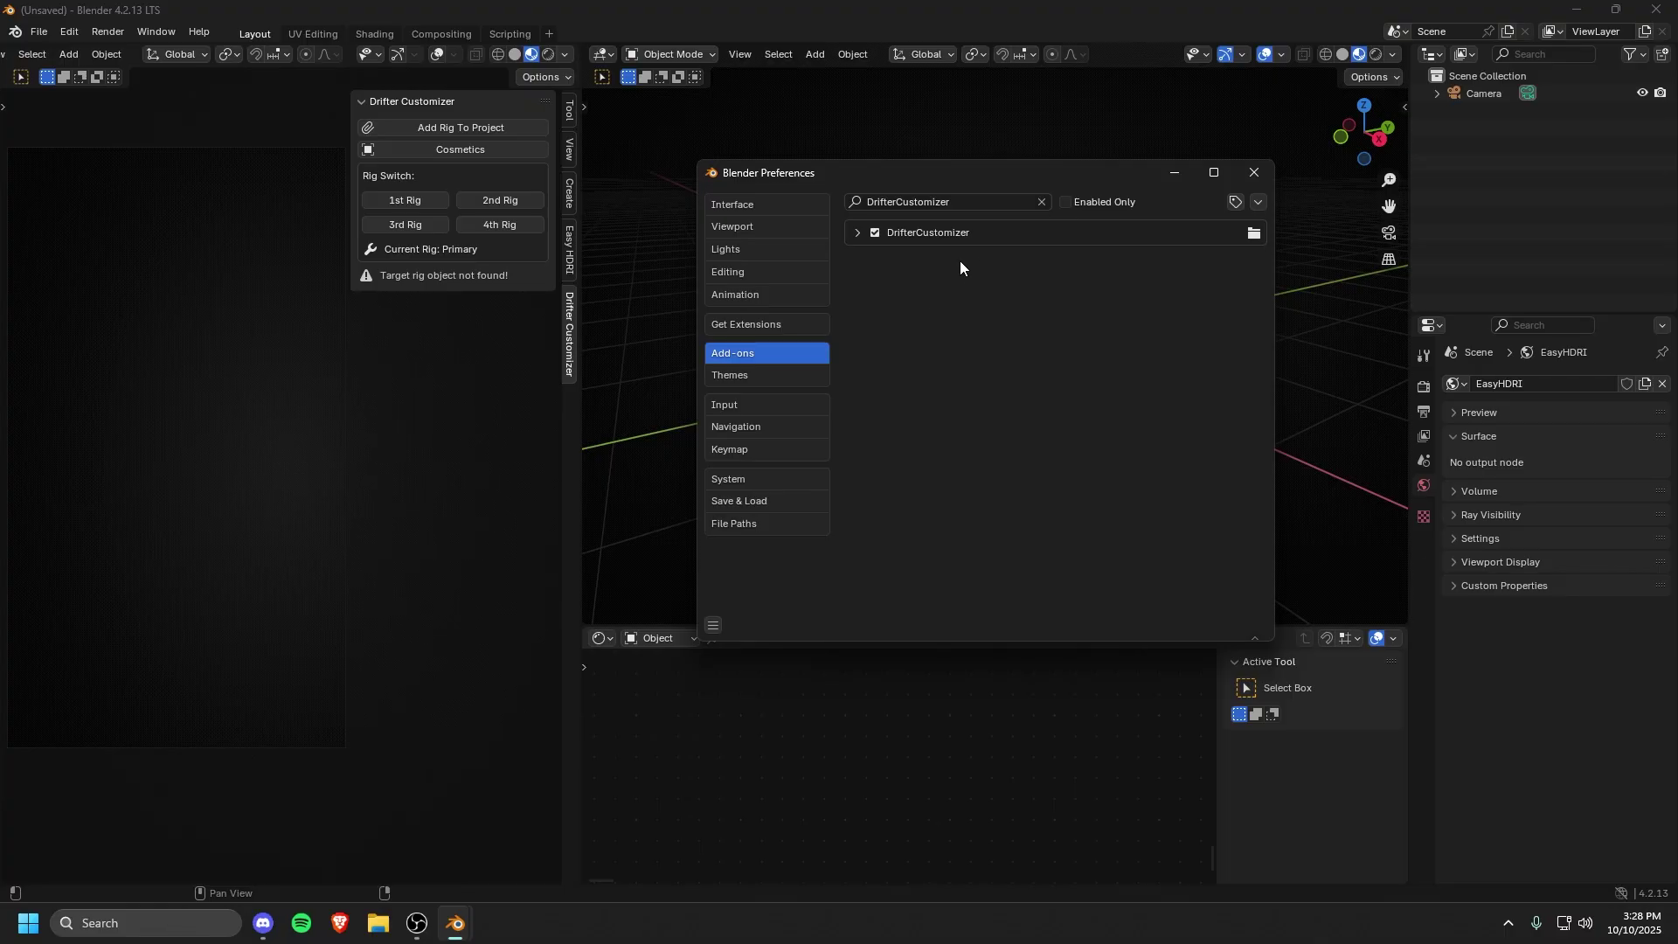
# Step: Disable the DrifterCustomizer add-on and enable it again
pyautogui.click(887, 235)
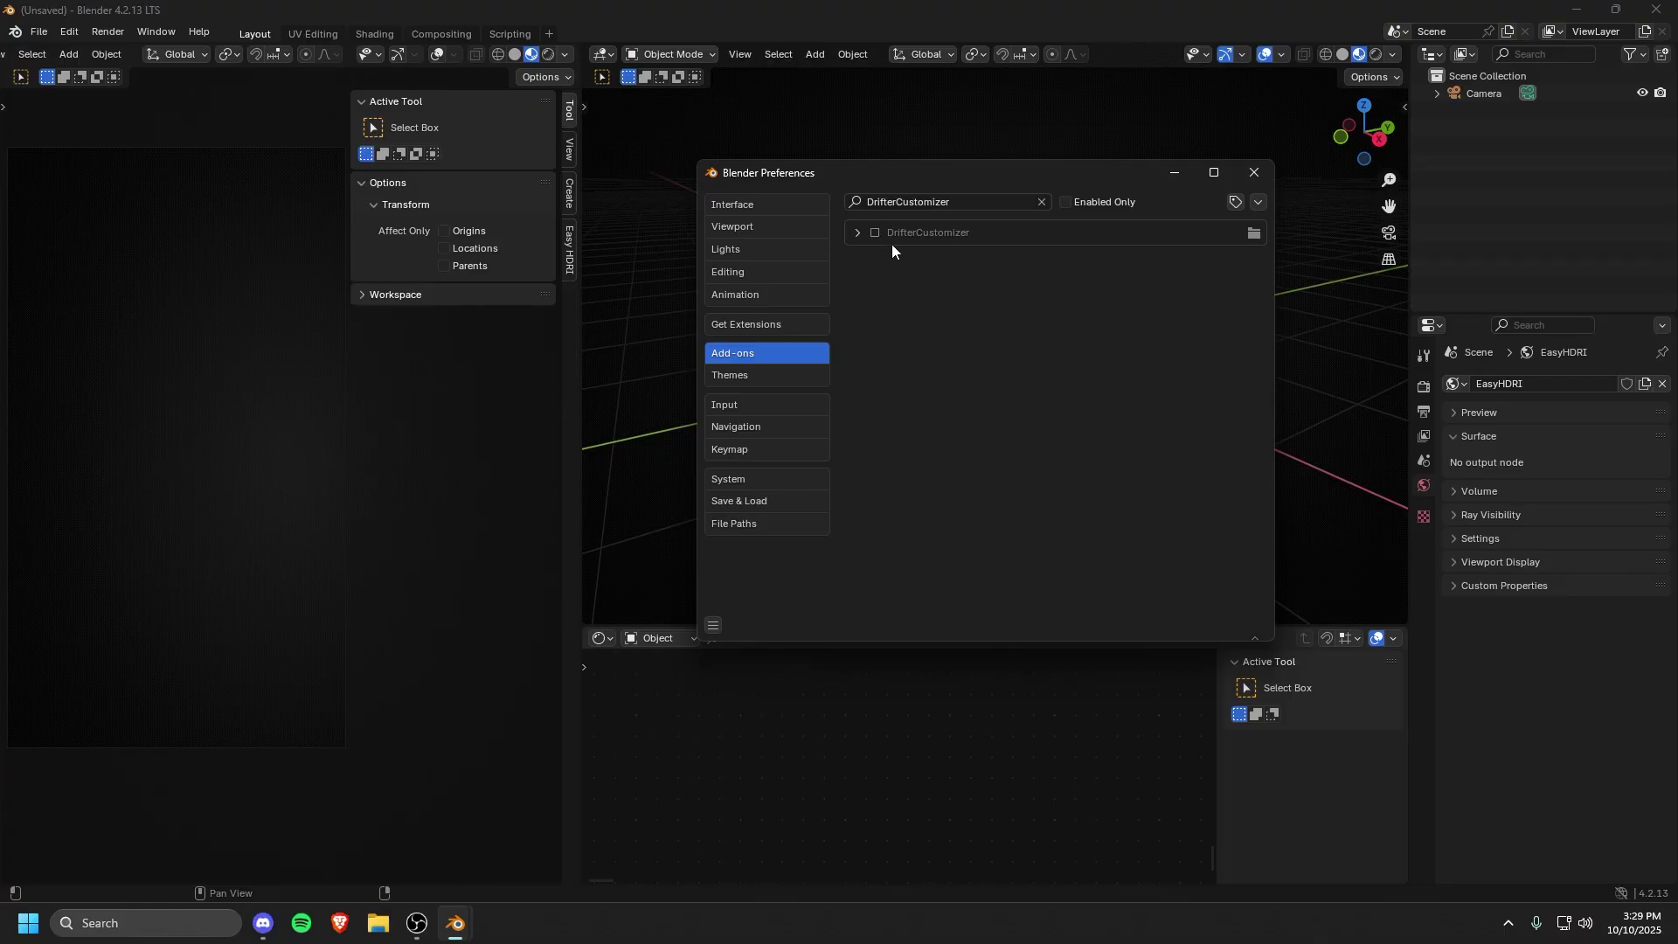
pyautogui.click(875, 232)
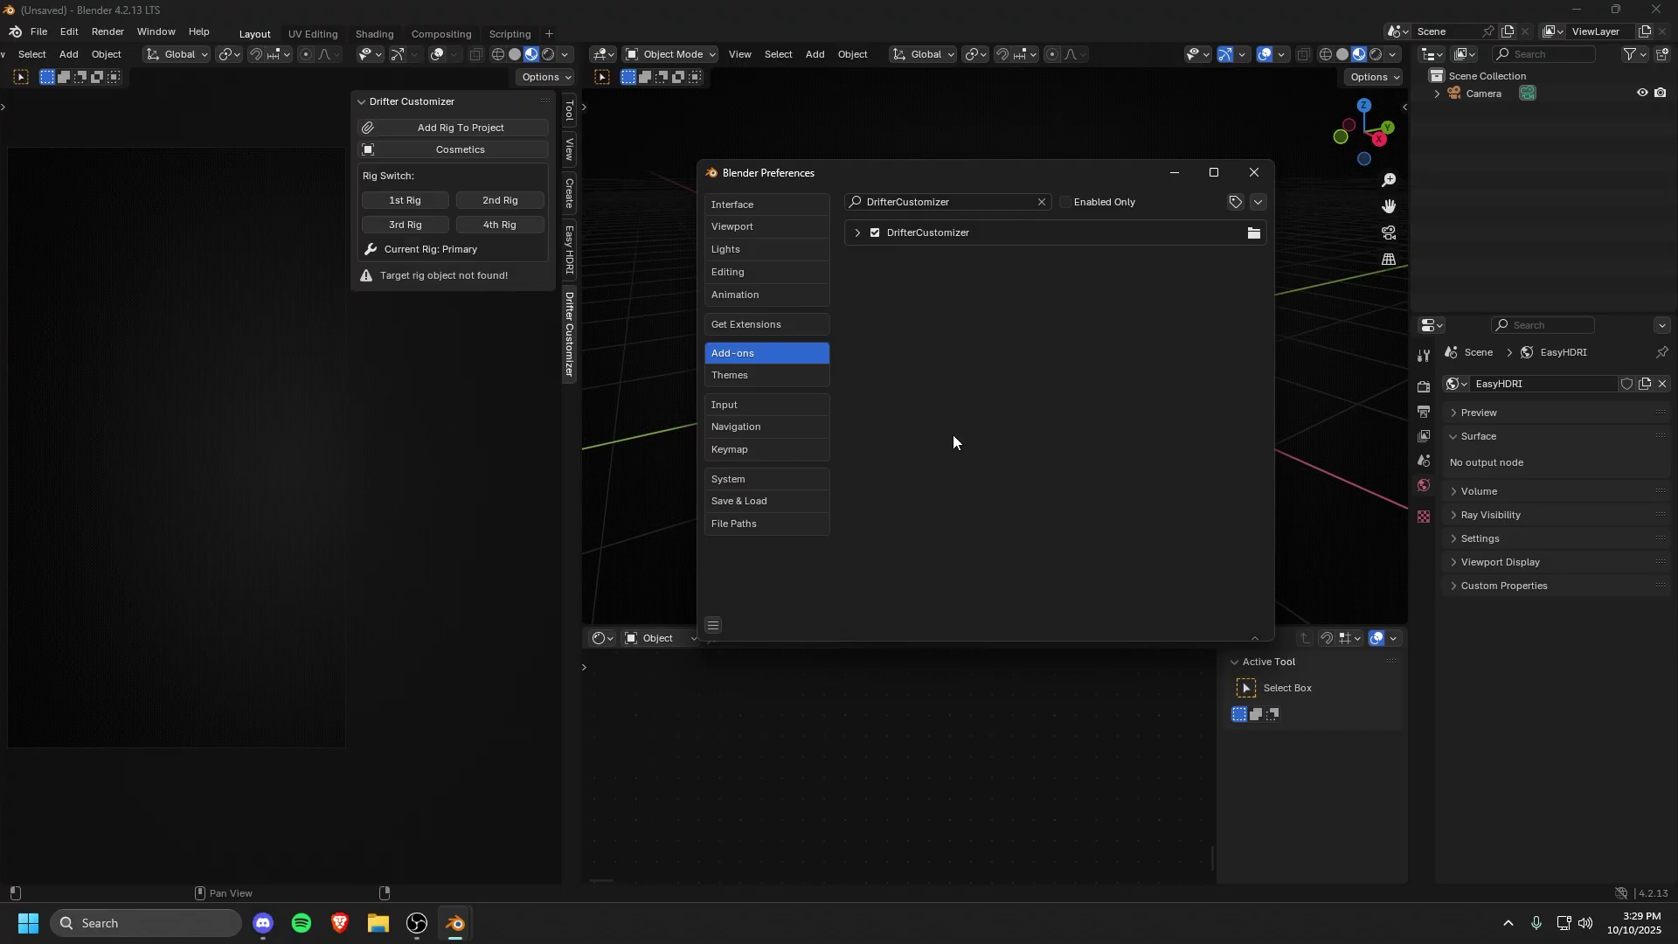
# Step: Close the preferences and show the Drifter Customizer panel in the camera viewport's sidebar, keeping the main viewport's sidebar hidden
pyautogui.click(1253, 176)
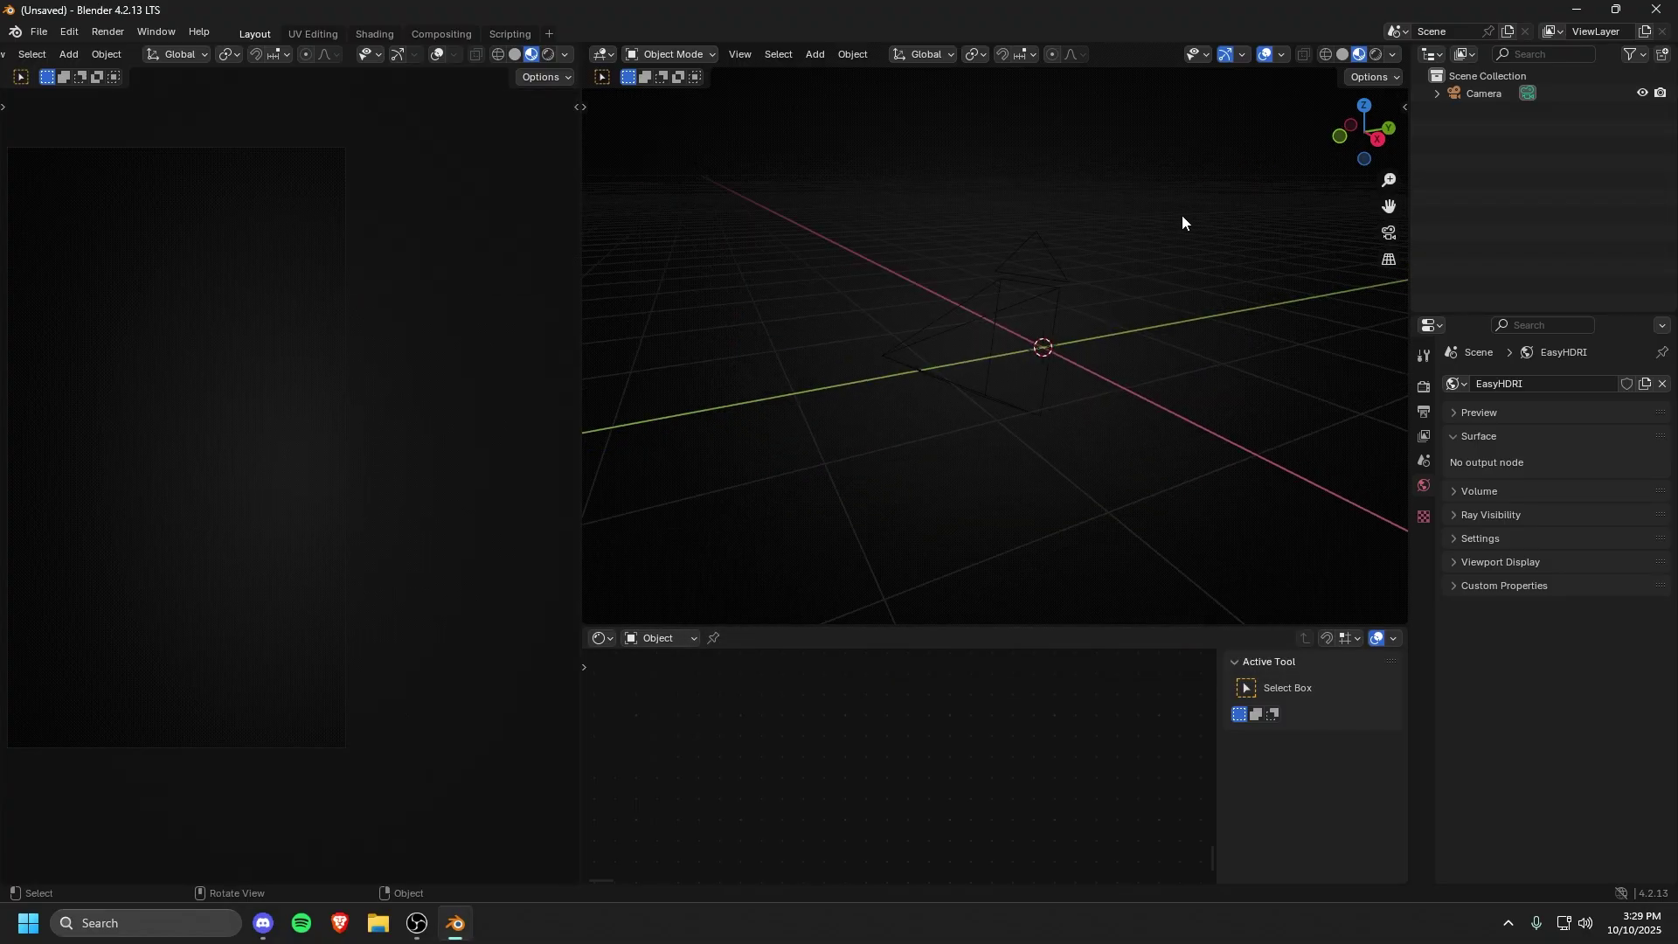
pyautogui.press('n')
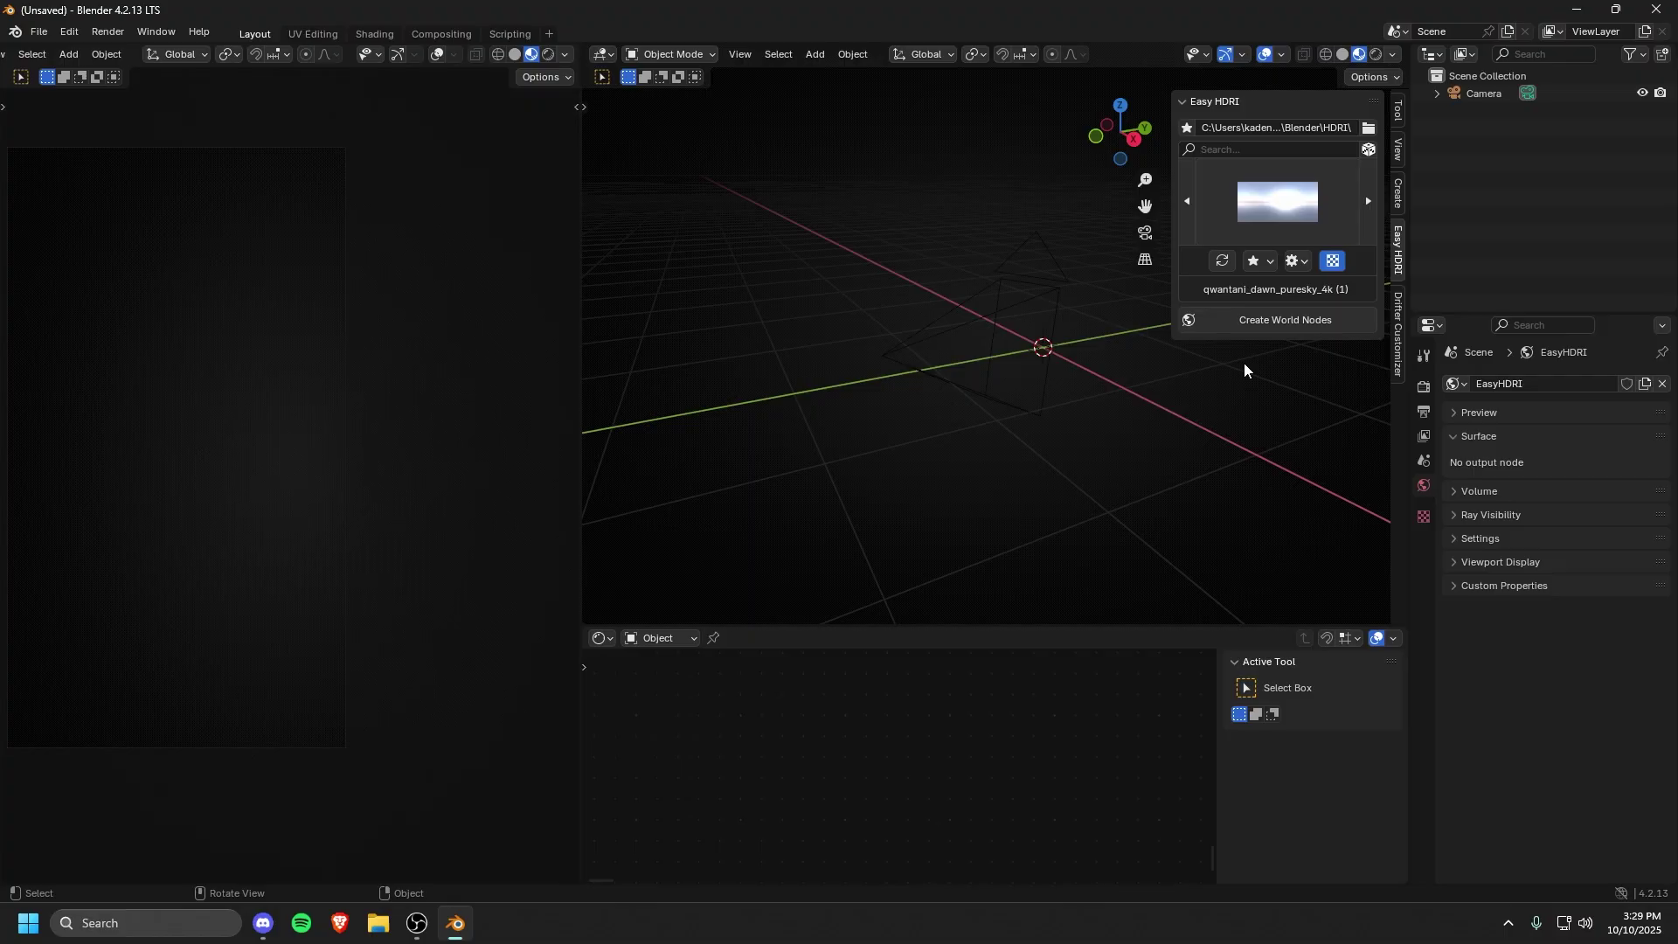
pyautogui.click(1399, 319)
pyautogui.press('n')
pyautogui.press('n')
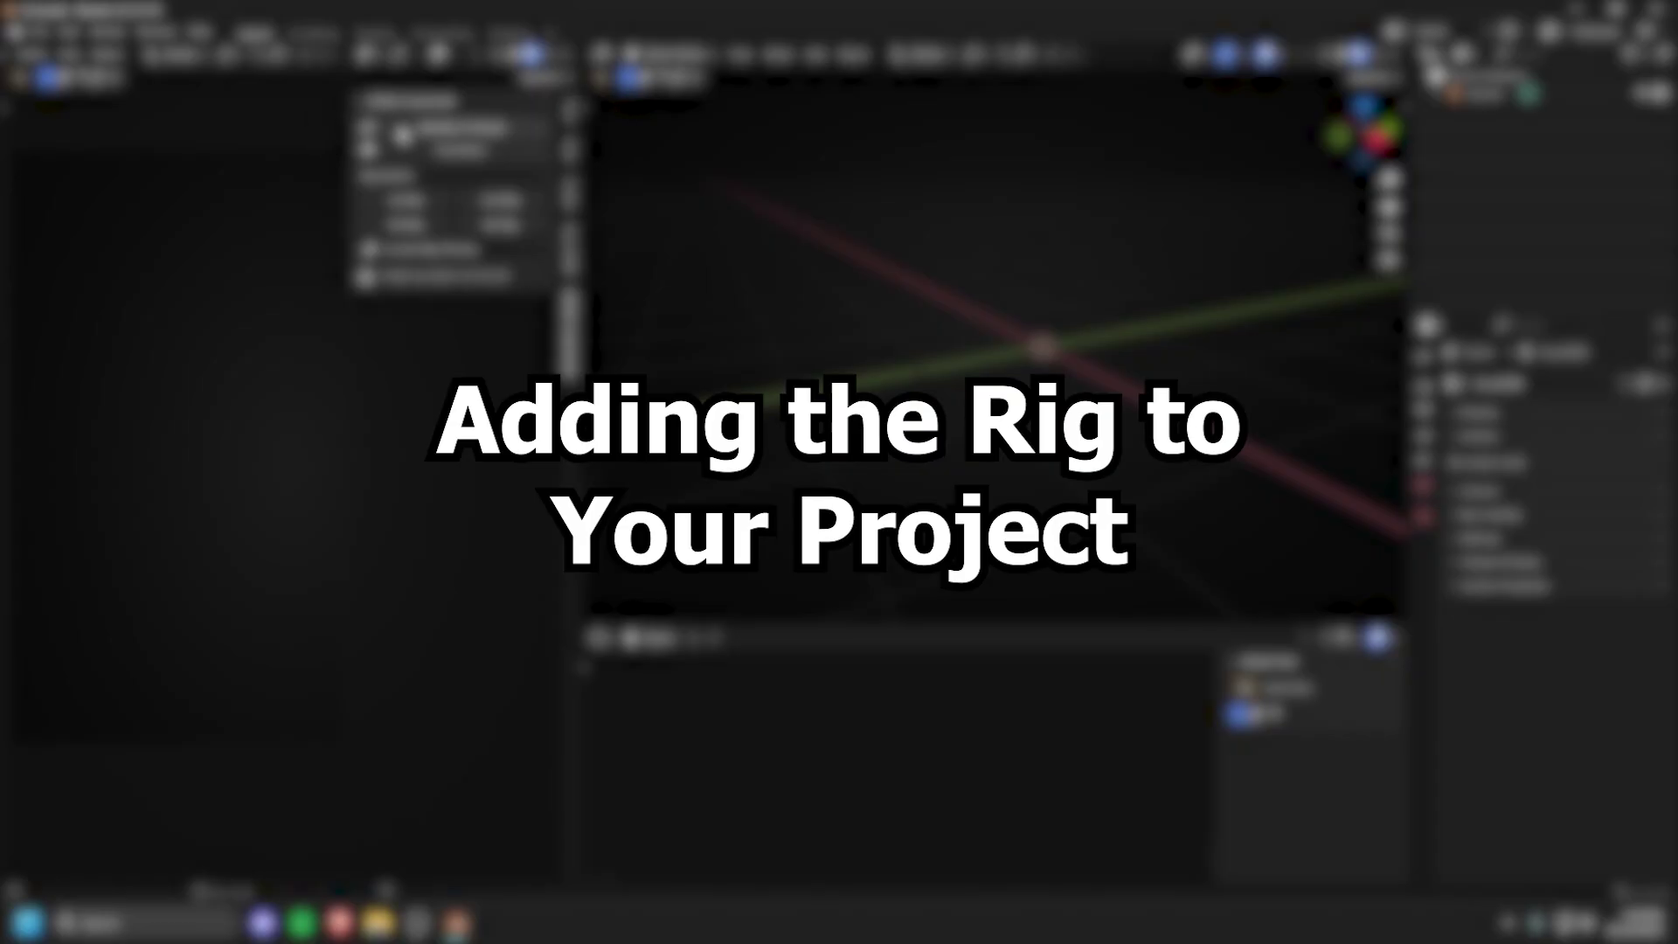
# Step: Add the Drifter rig to the project with the Drifter Customizer
pyautogui.click(427, 130)
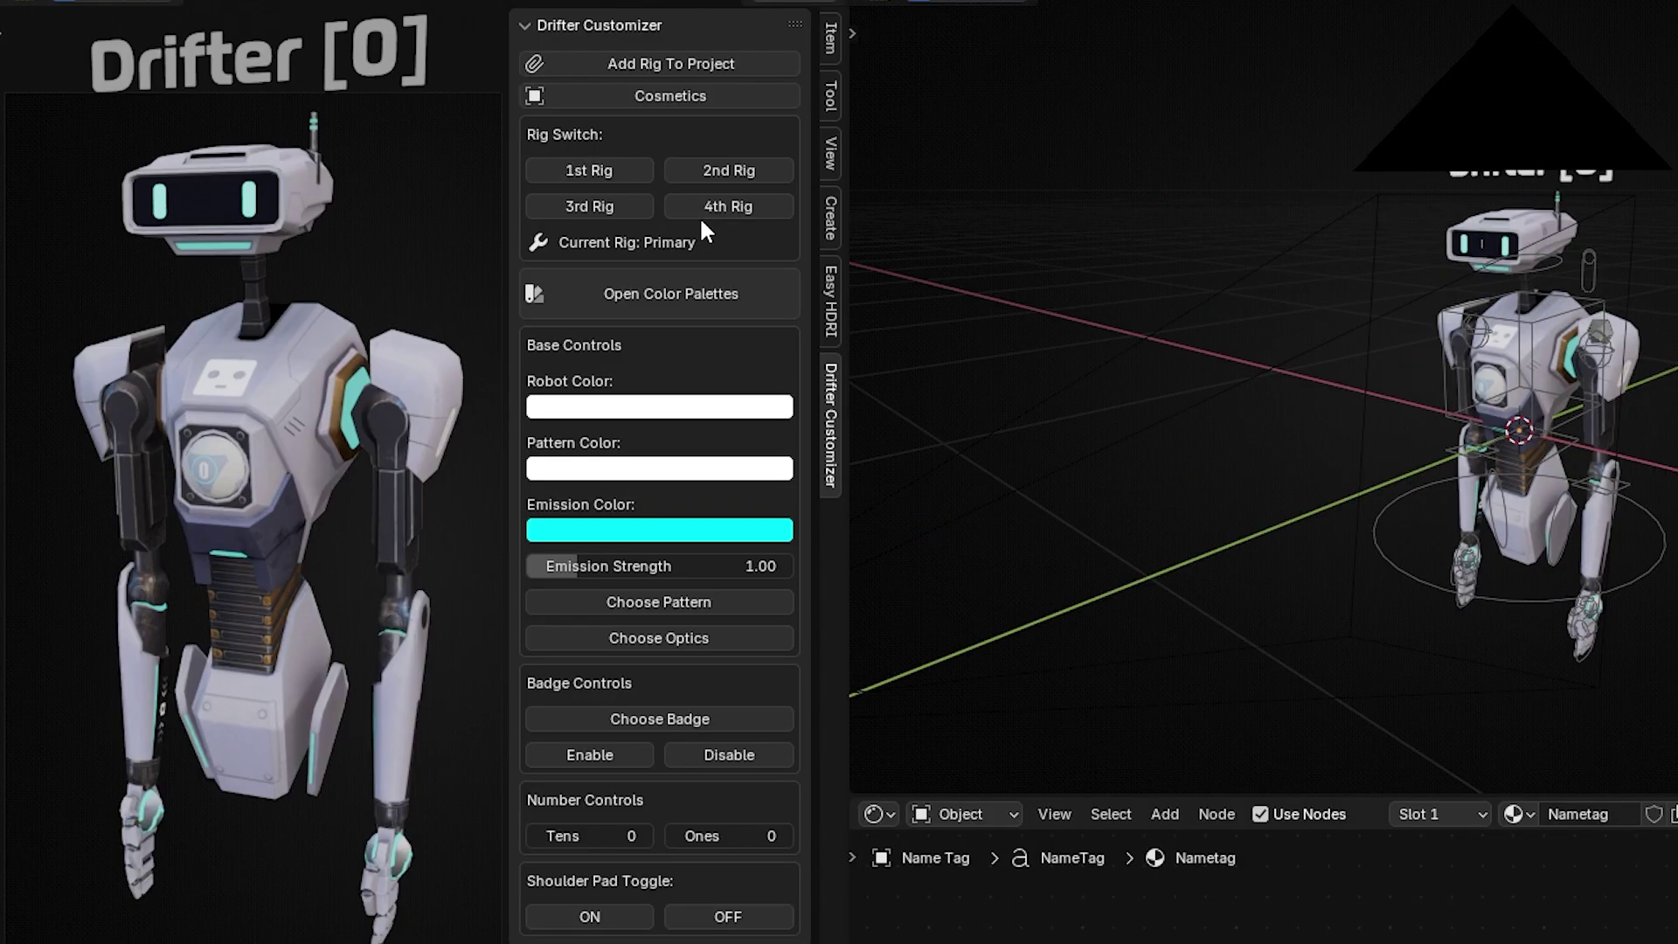
# Step: Try switching the customizer's current rig between the 4th Rig and the 3rd Rig, ending on the 4th Rig
pyautogui.click(728, 207)
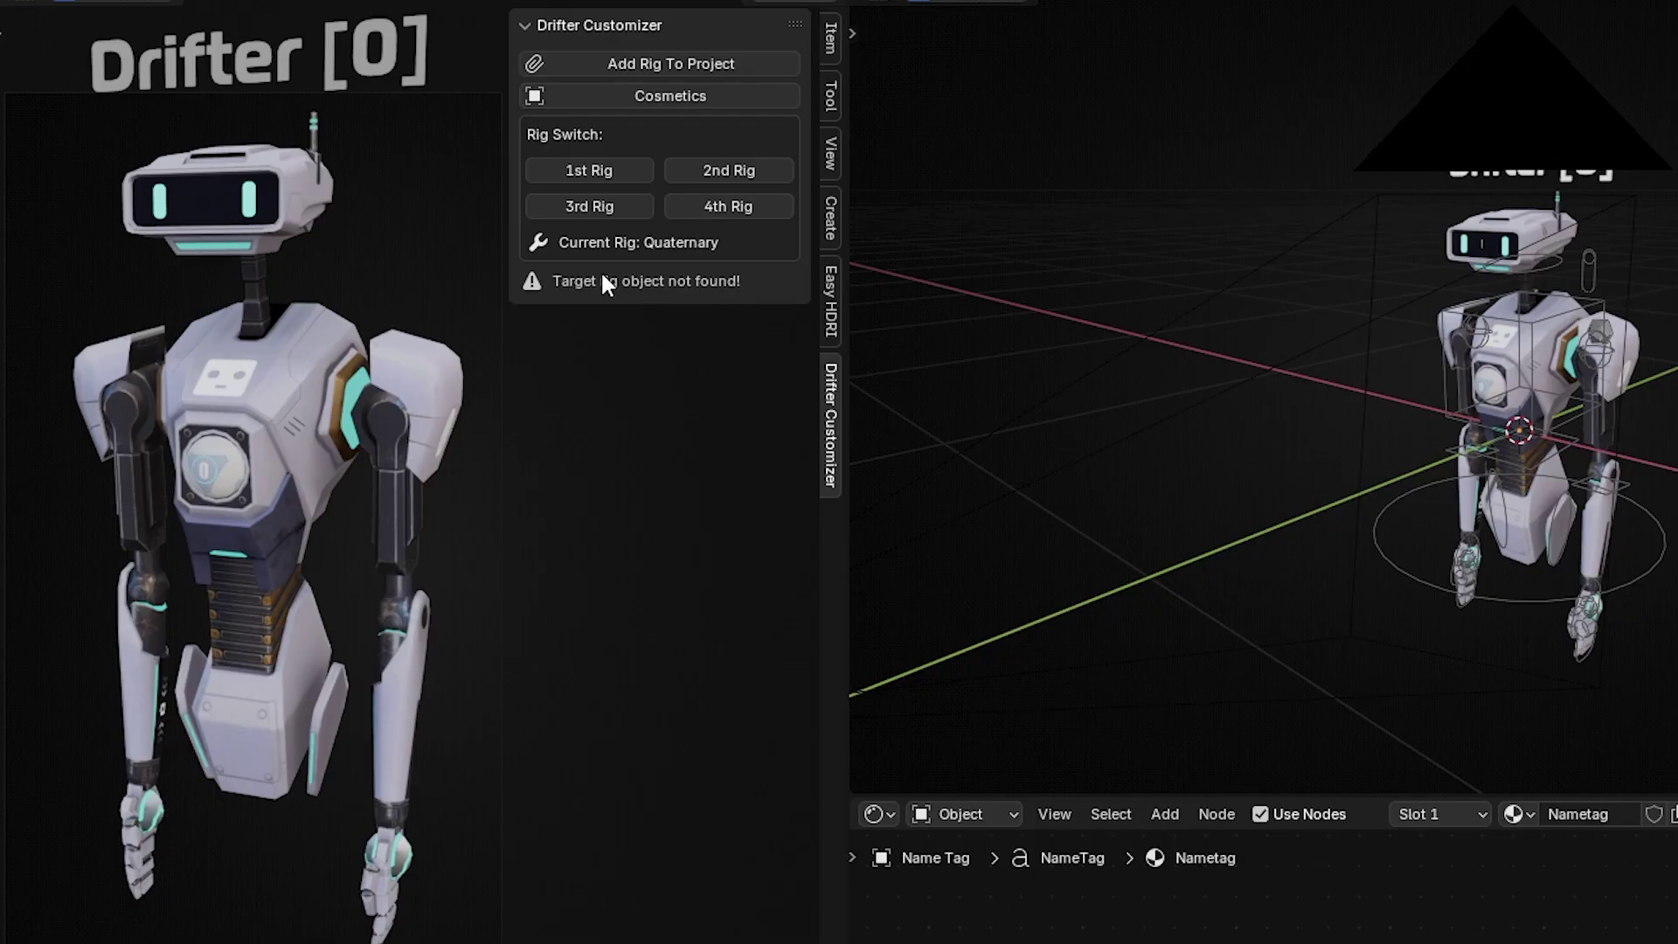
pyautogui.click(623, 202)
pyautogui.click(697, 210)
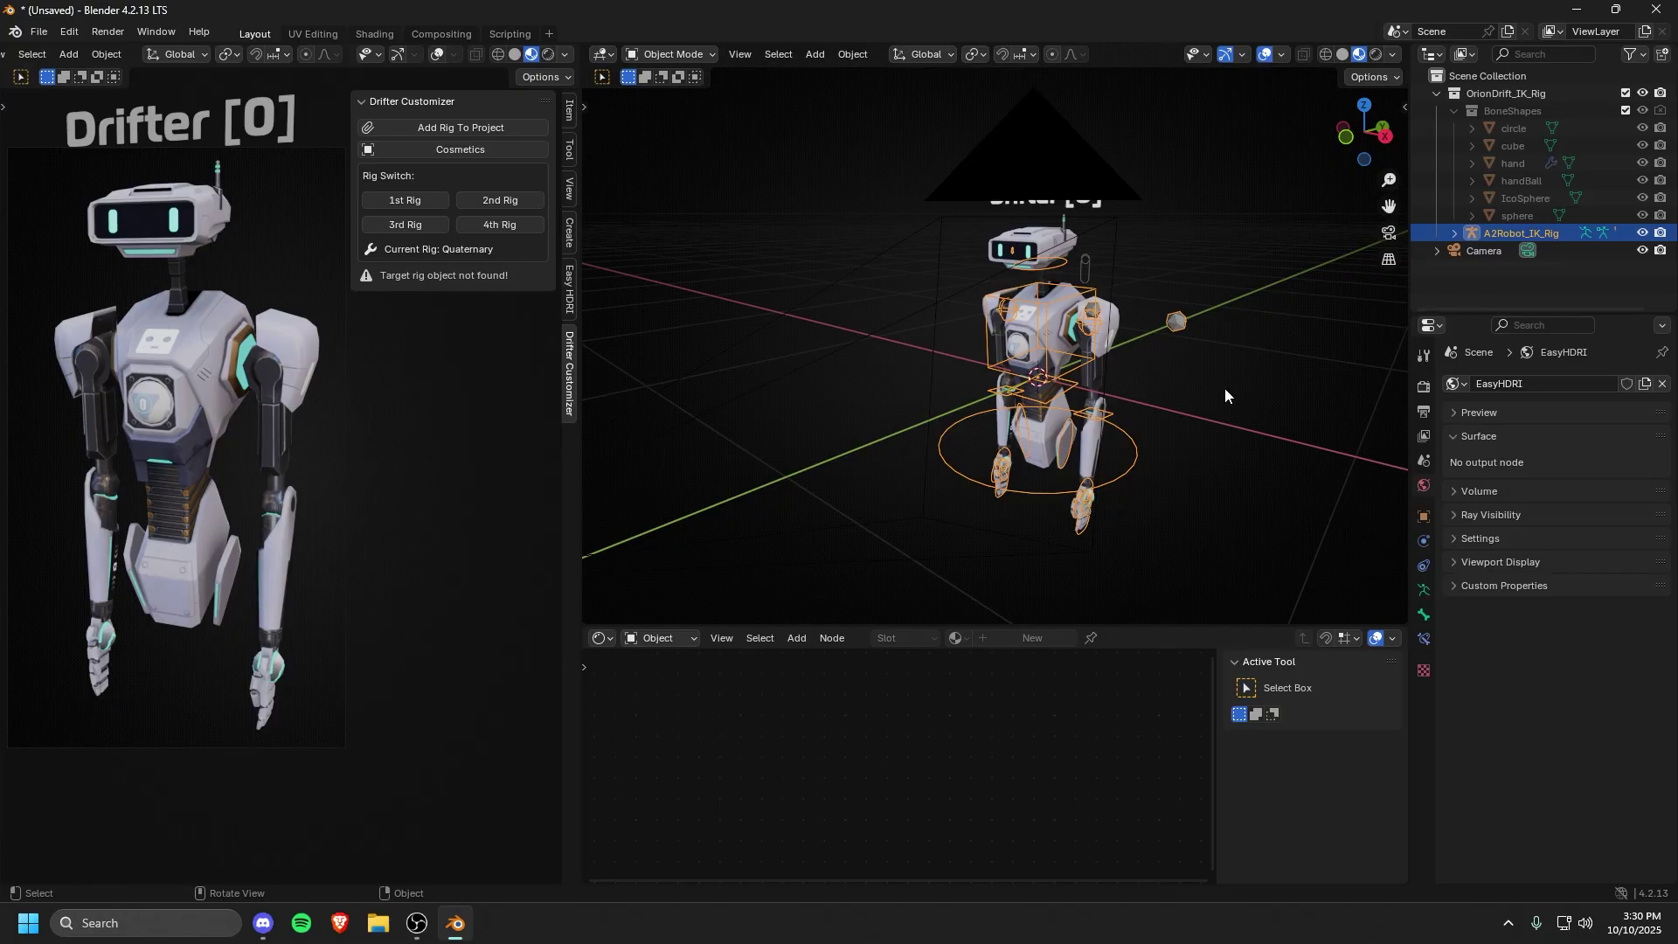
# Step: Move the robot rig about 0.4 m aside from the scene's centre
pyautogui.press('g')
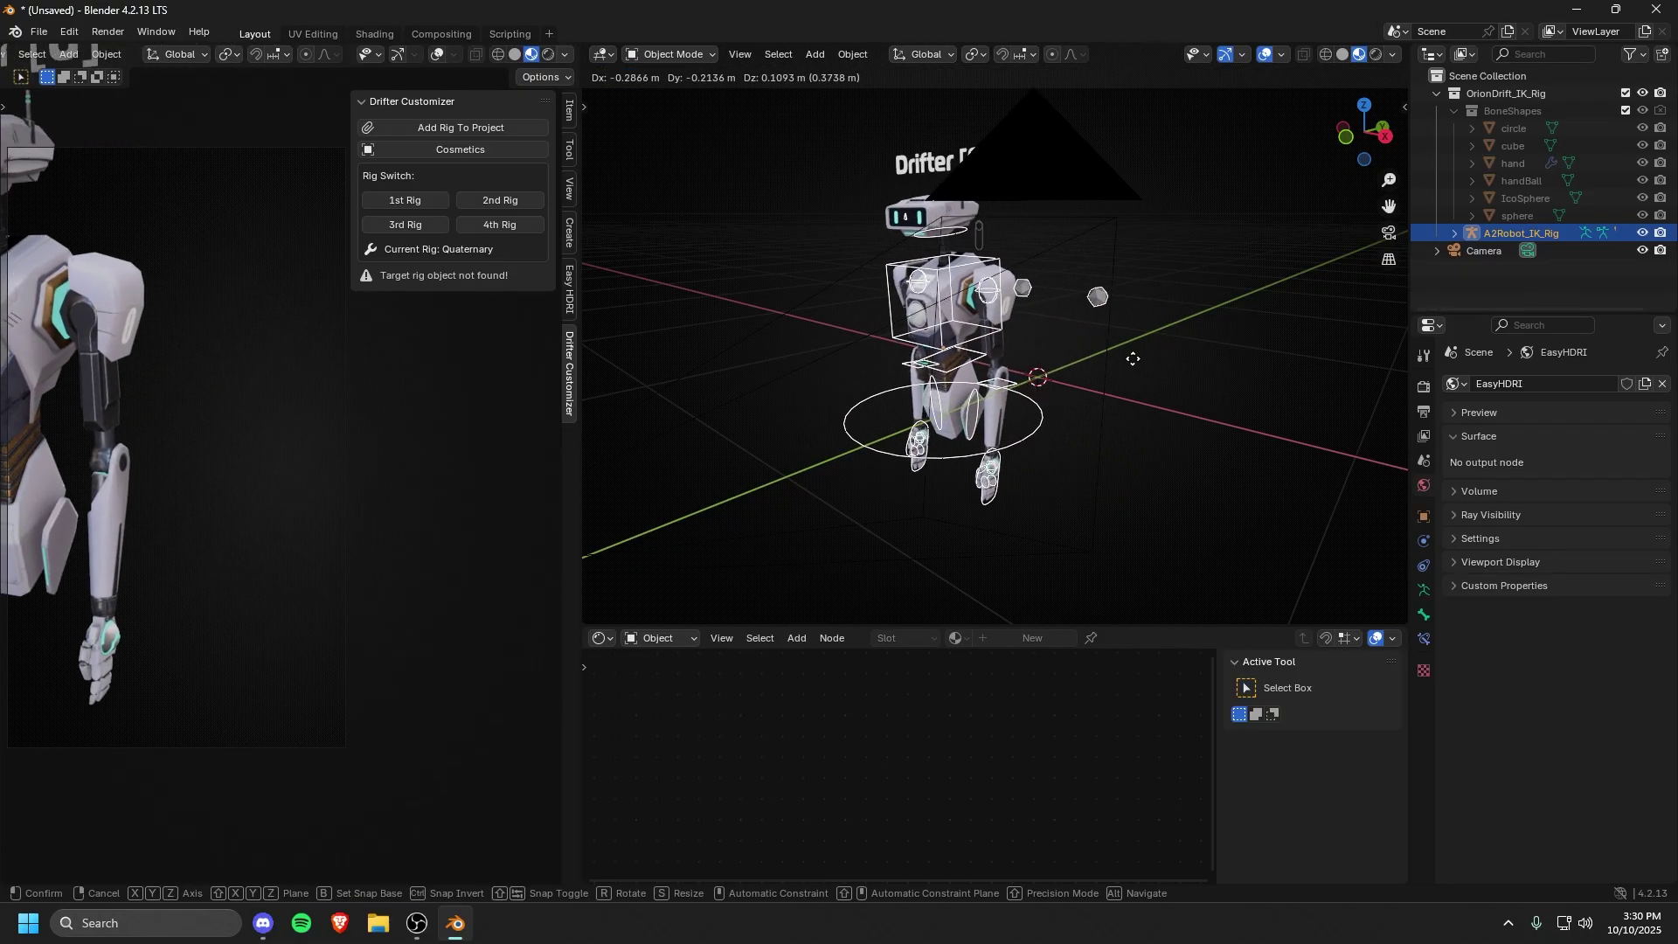
pyautogui.click(1131, 360)
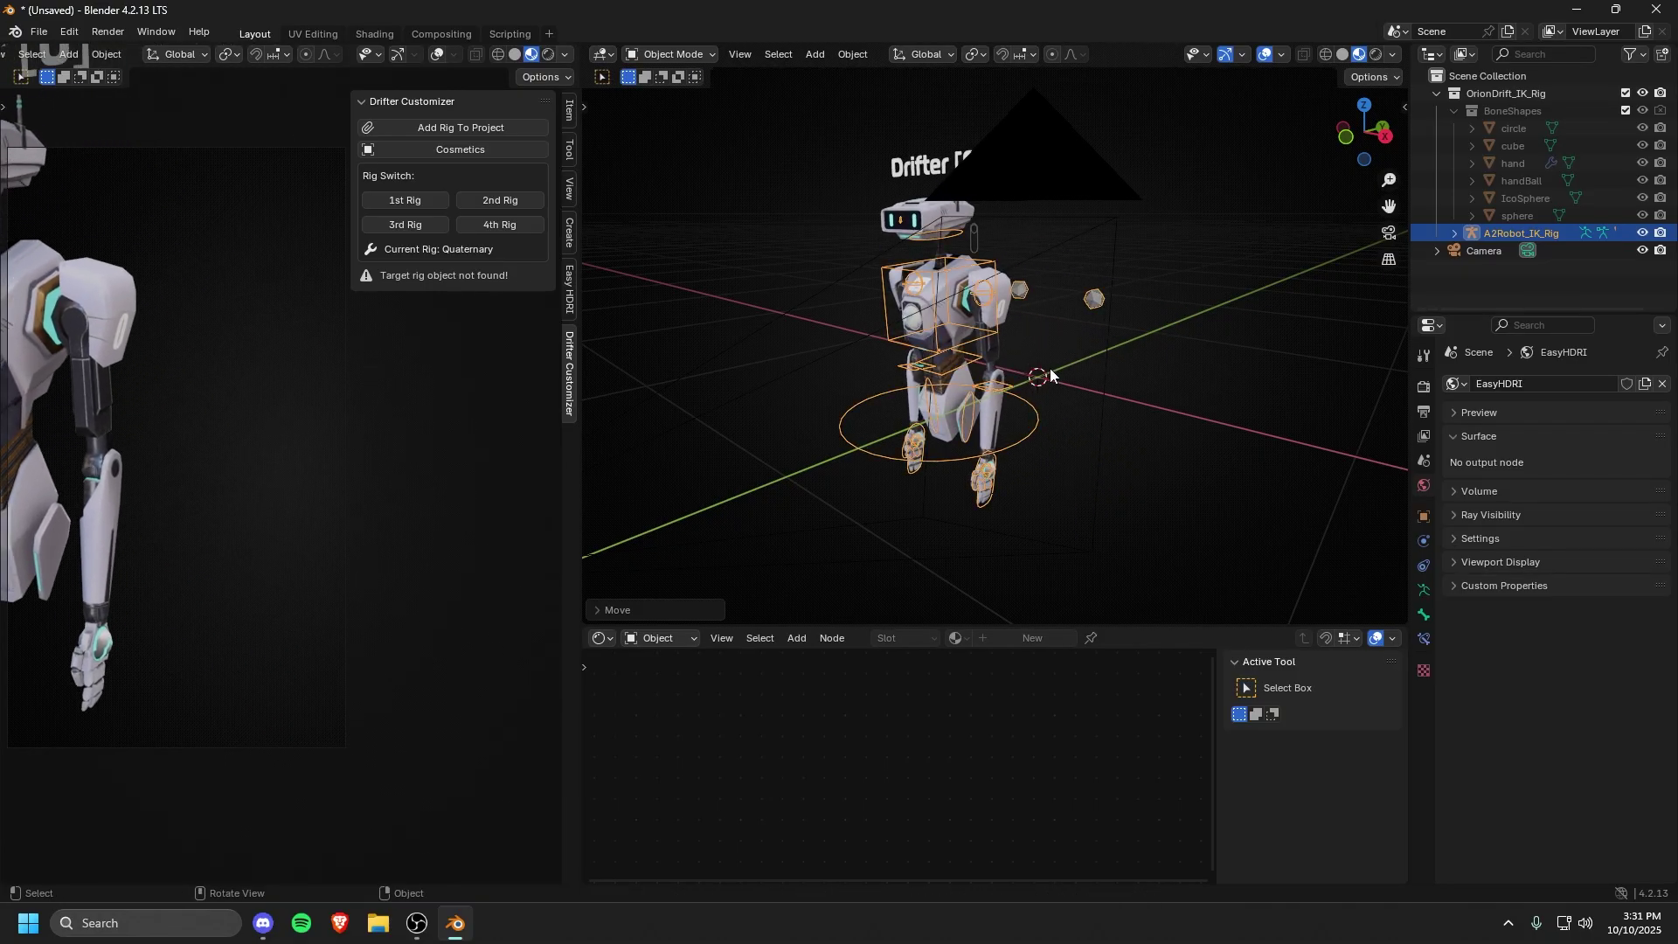
# Step: Add another Drifter rig to the project and make the 2nd Rig the customizer's current rig
pyautogui.click(491, 127)
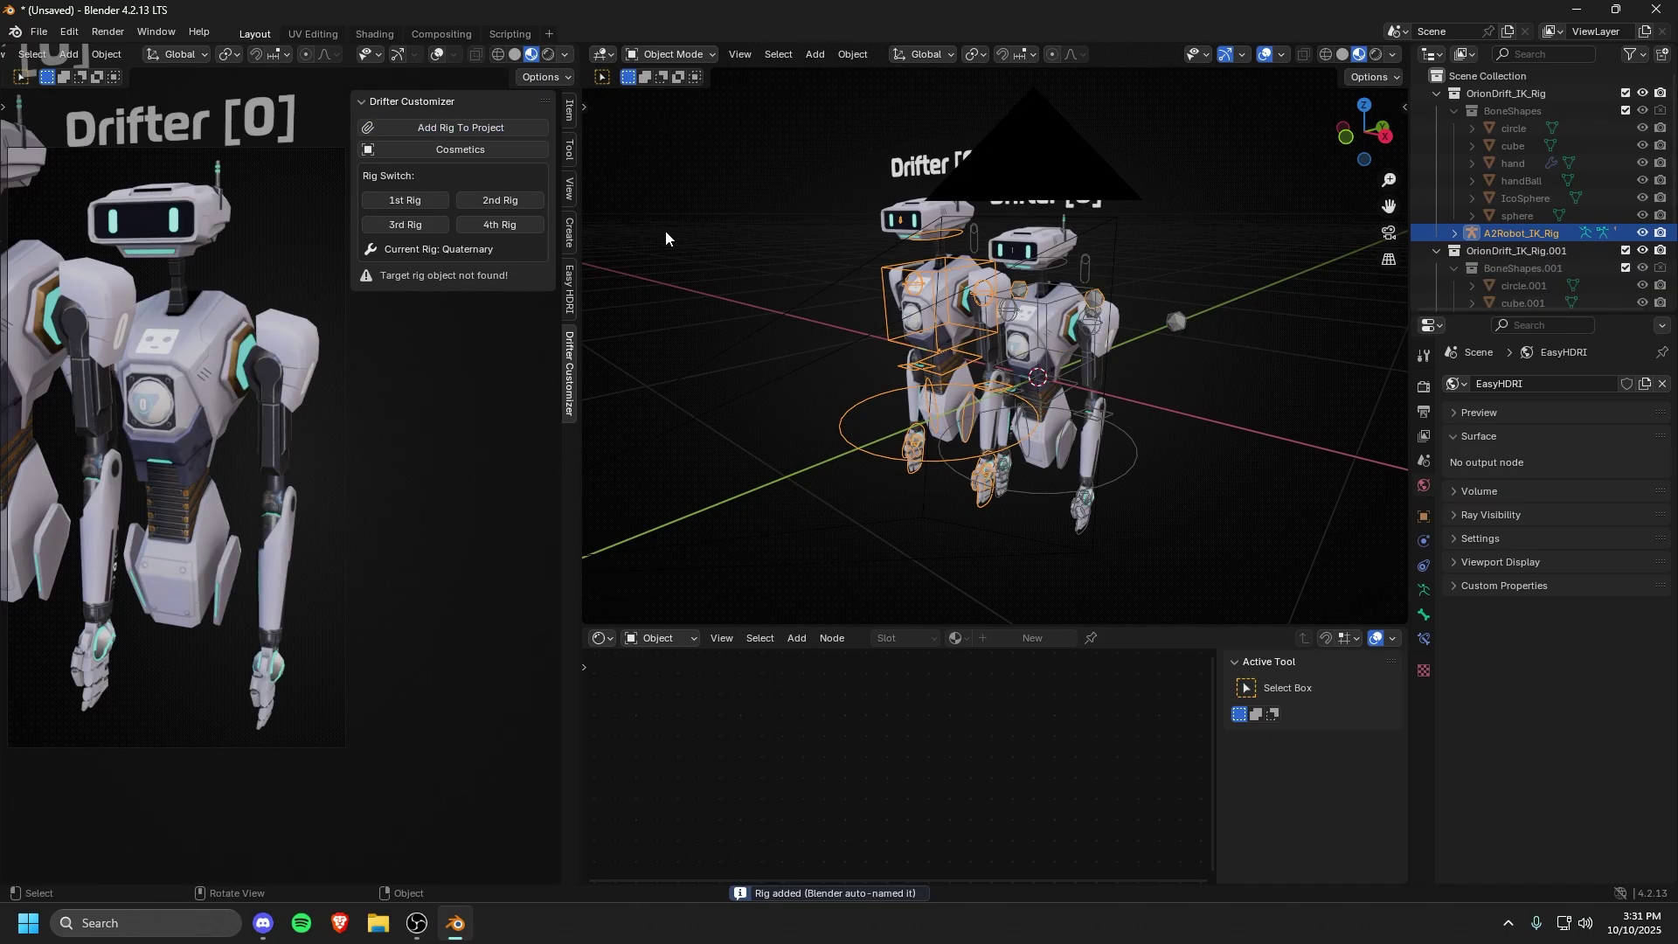
pyautogui.click(490, 202)
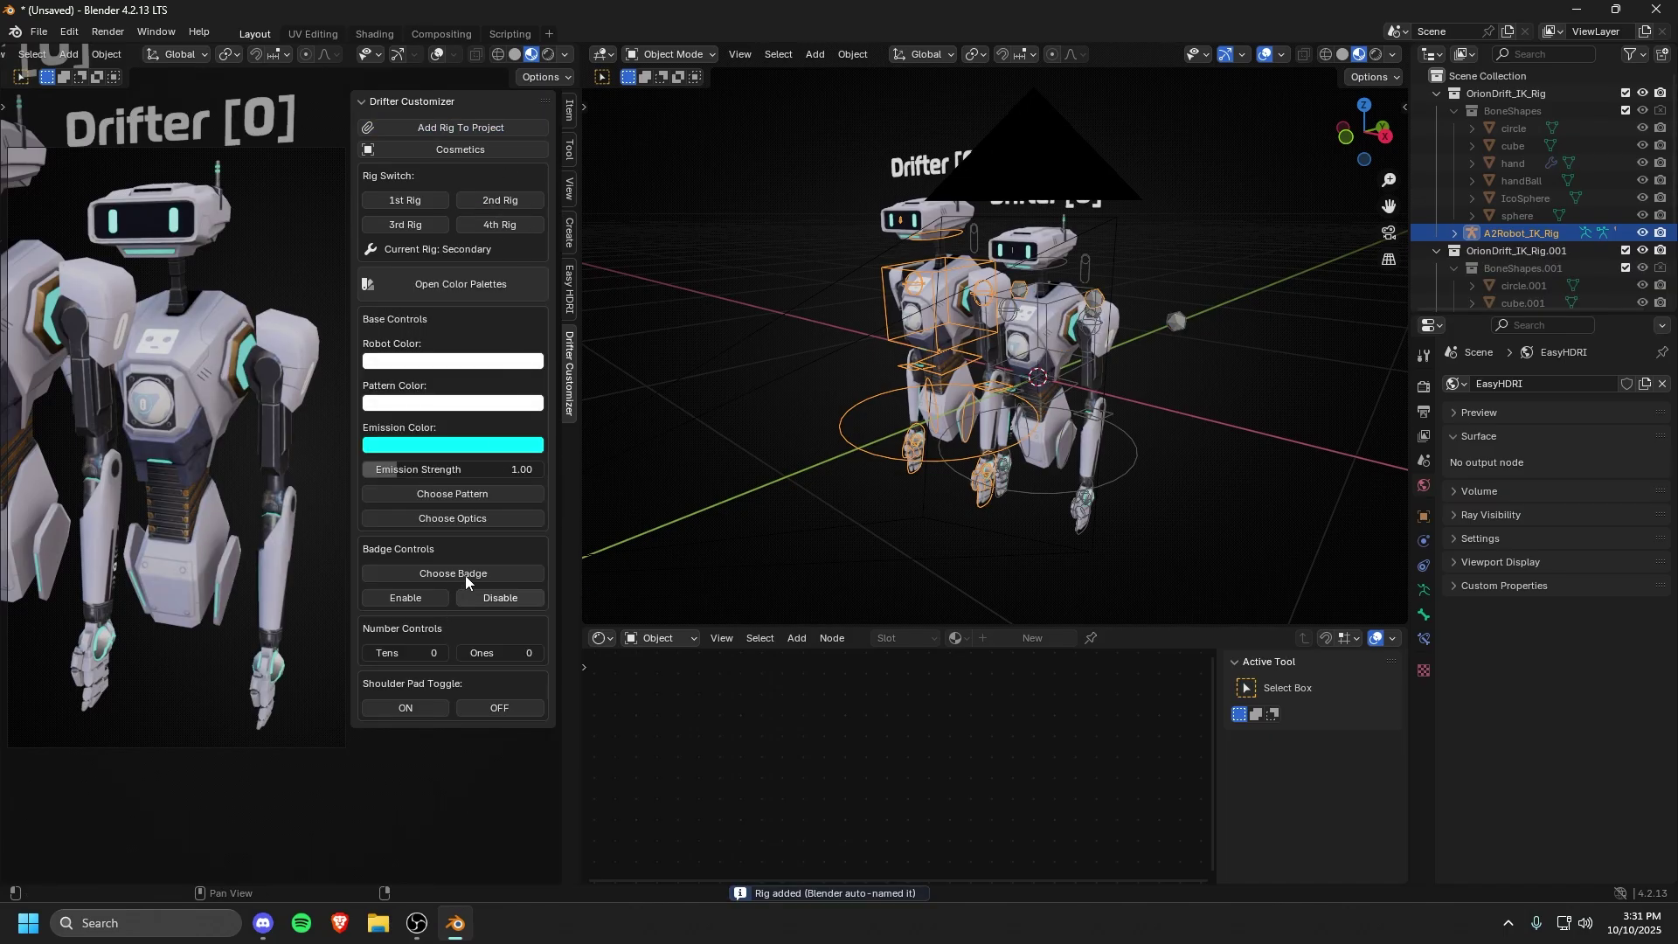
# Step: Undo the addition of the extra rig and the move of the first rig
pyautogui.hotkey('ctrl', 'z')
pyautogui.hotkey('ctrl', 'z')
pyautogui.hotkey('ctrl', 'z')
# Step: Set the customizer's current rig to the 1st Rig
pyautogui.moveTo(1162, 354); pyautogui.dragTo(1219, 416, button='middle')
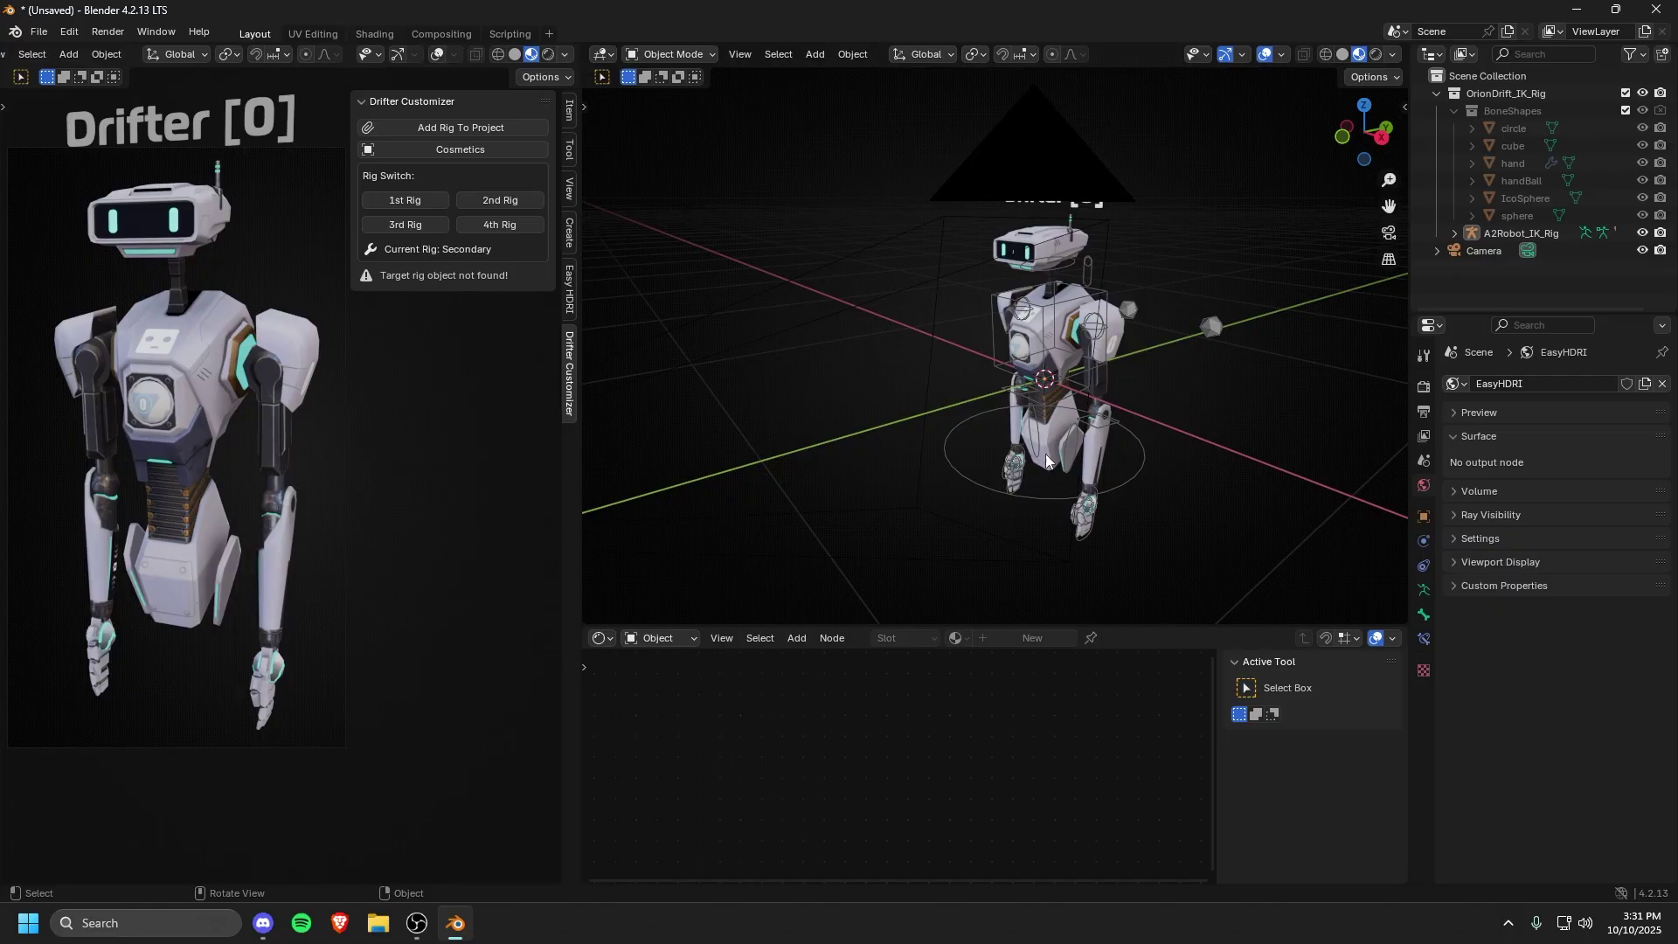
pyautogui.moveTo(1044, 454); pyautogui.dragTo(981, 411, button='middle')
pyautogui.click(396, 202)
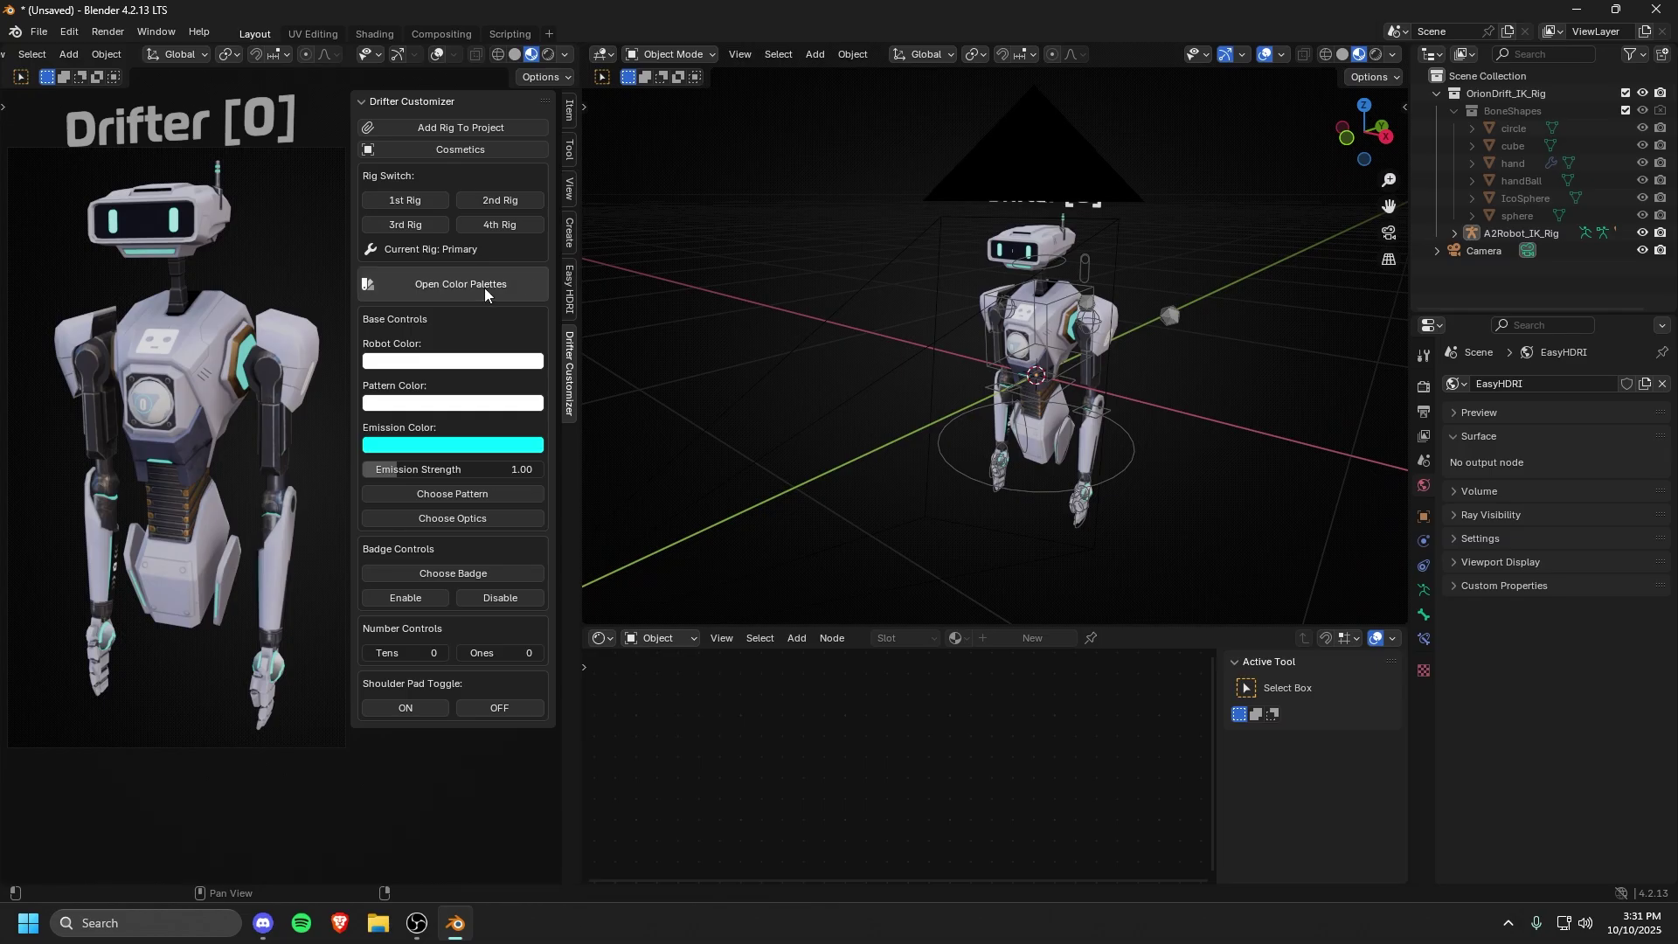
# Step: Search the color palettes for "Skelo" and apply the SKELOTRACE palette to the robot
pyautogui.click(485, 286)
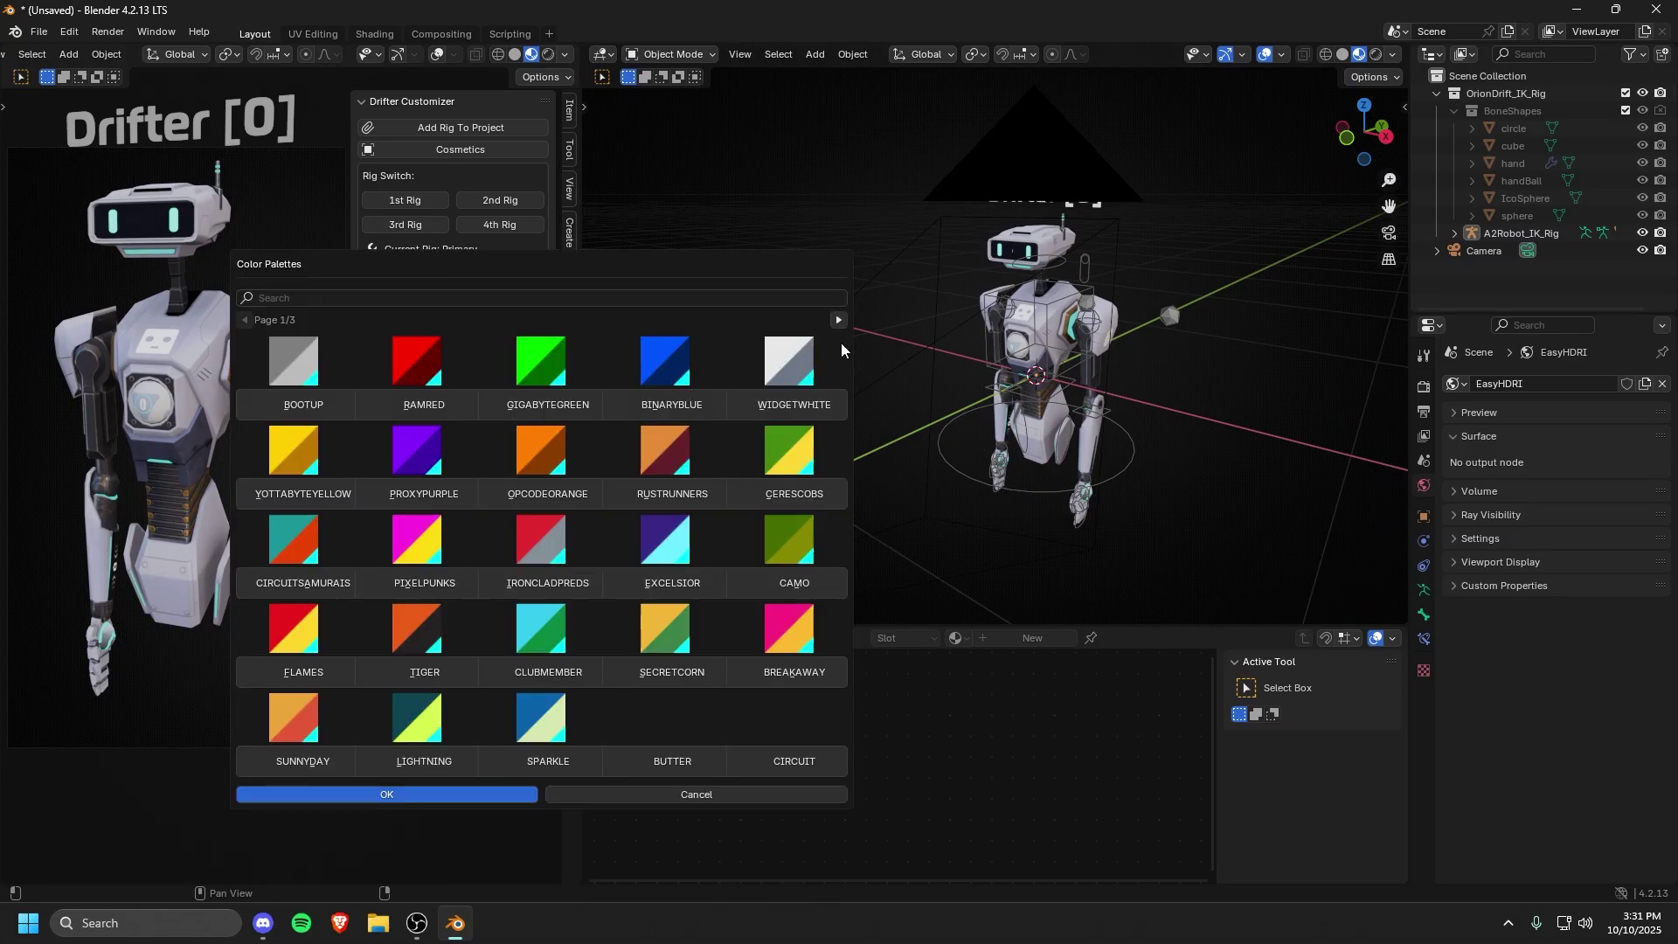
pyautogui.moveTo(600, 264); pyautogui.dragTo(1056, 114)
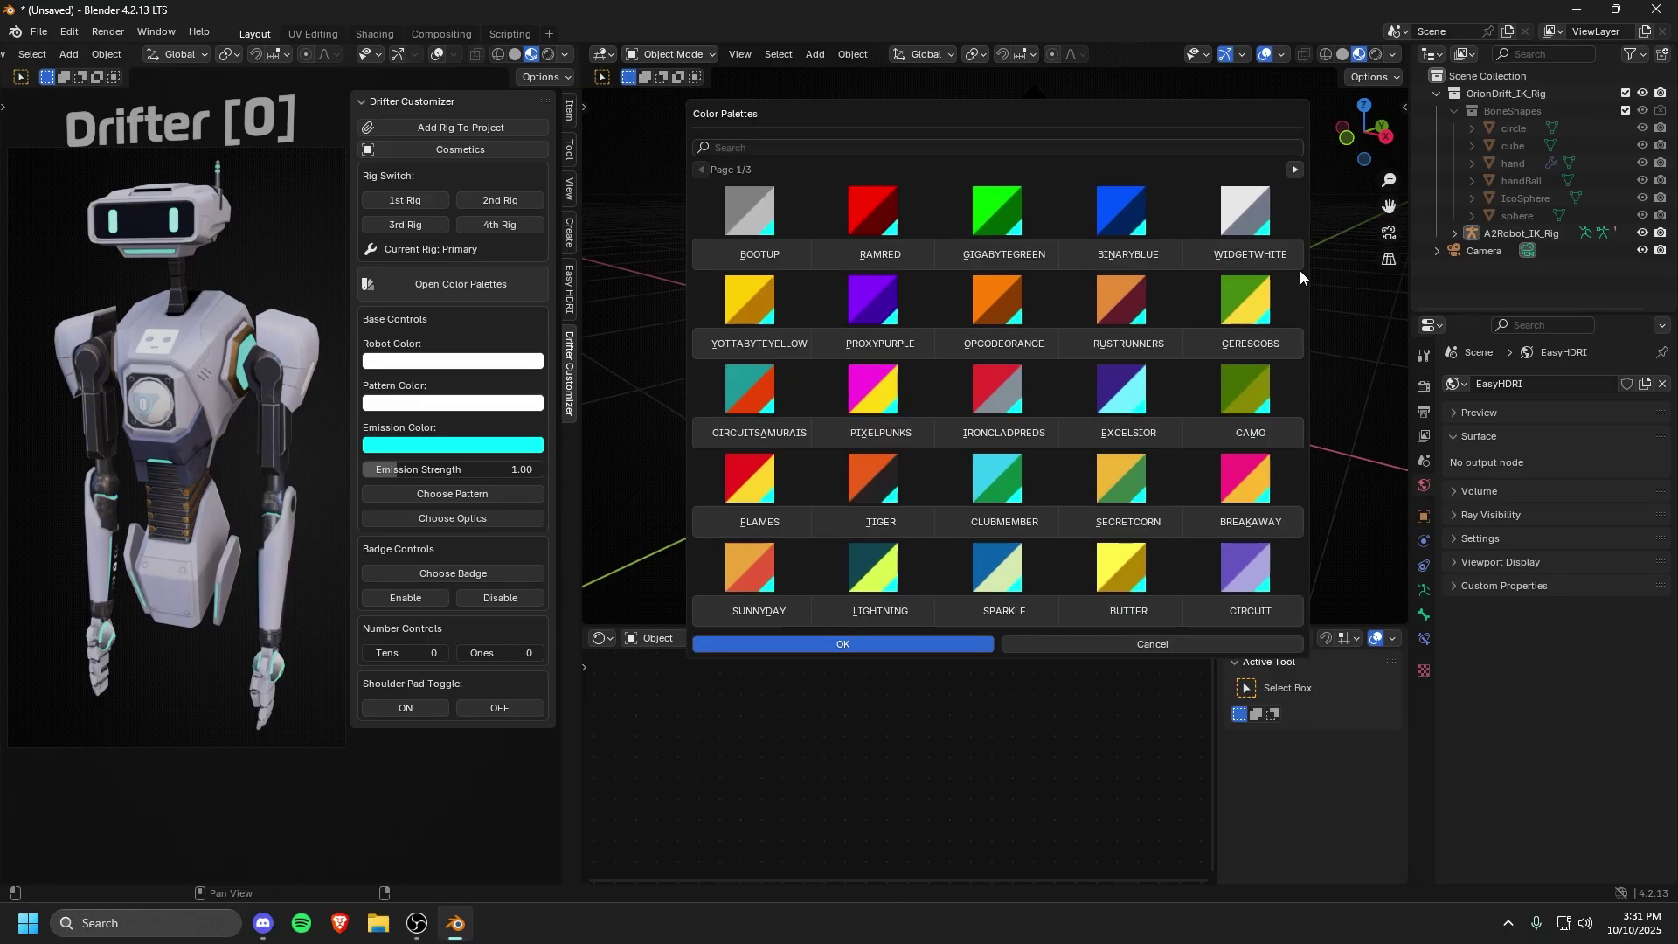
pyautogui.click(1295, 170)
pyautogui.click(1295, 169)
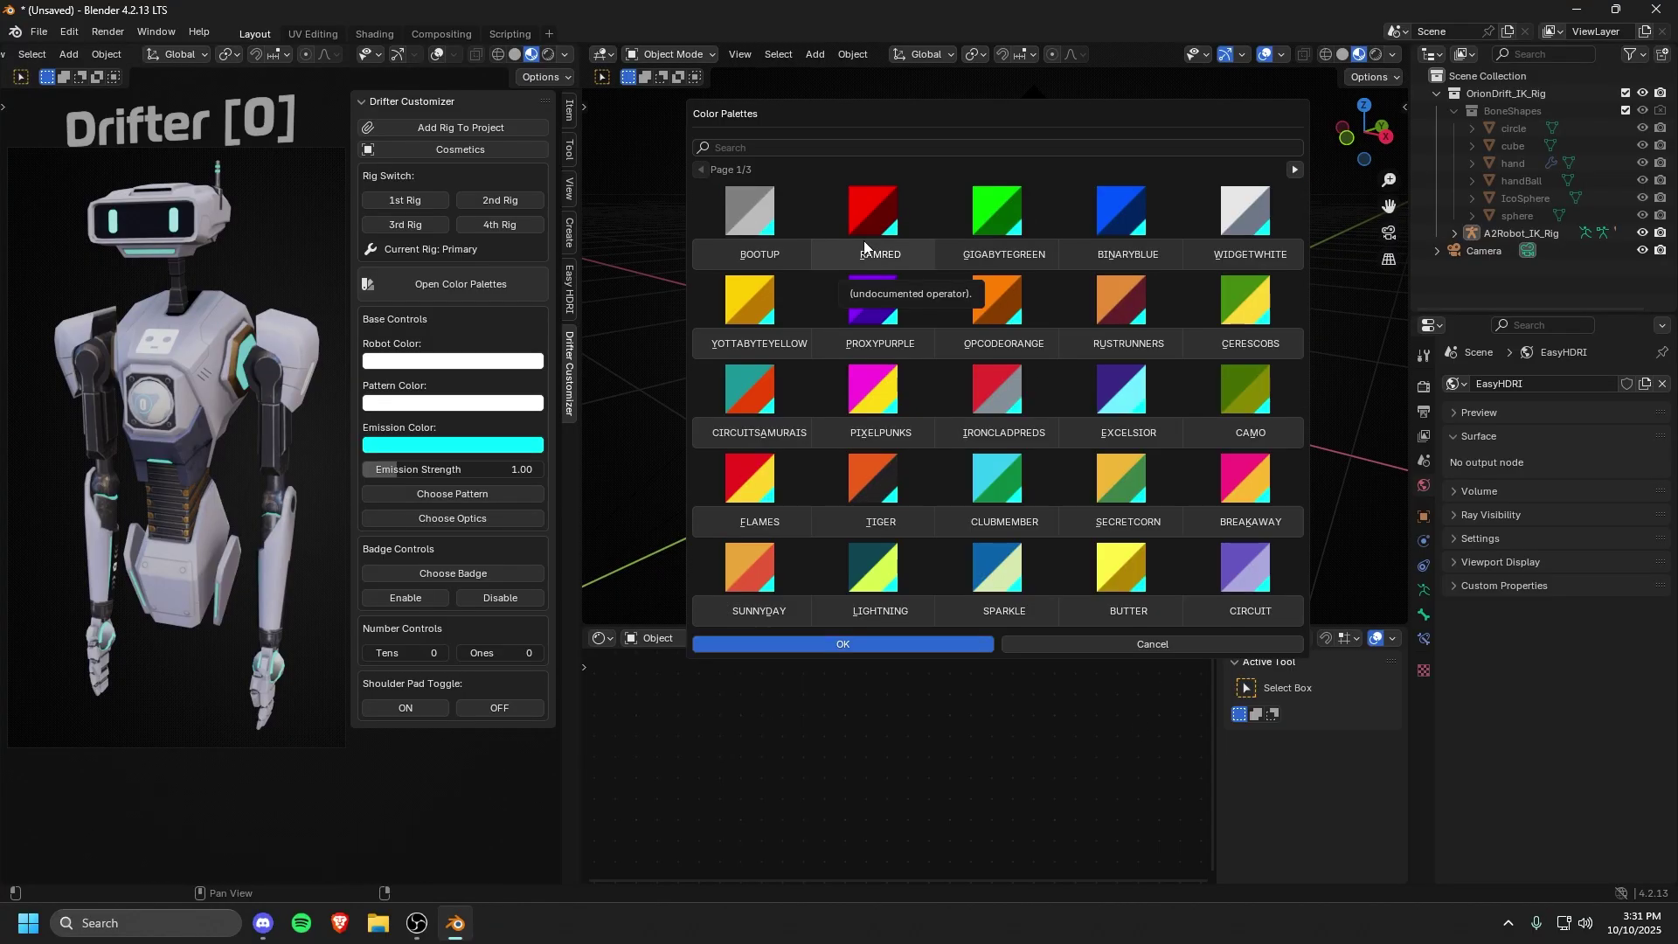
pyautogui.click(736, 152)
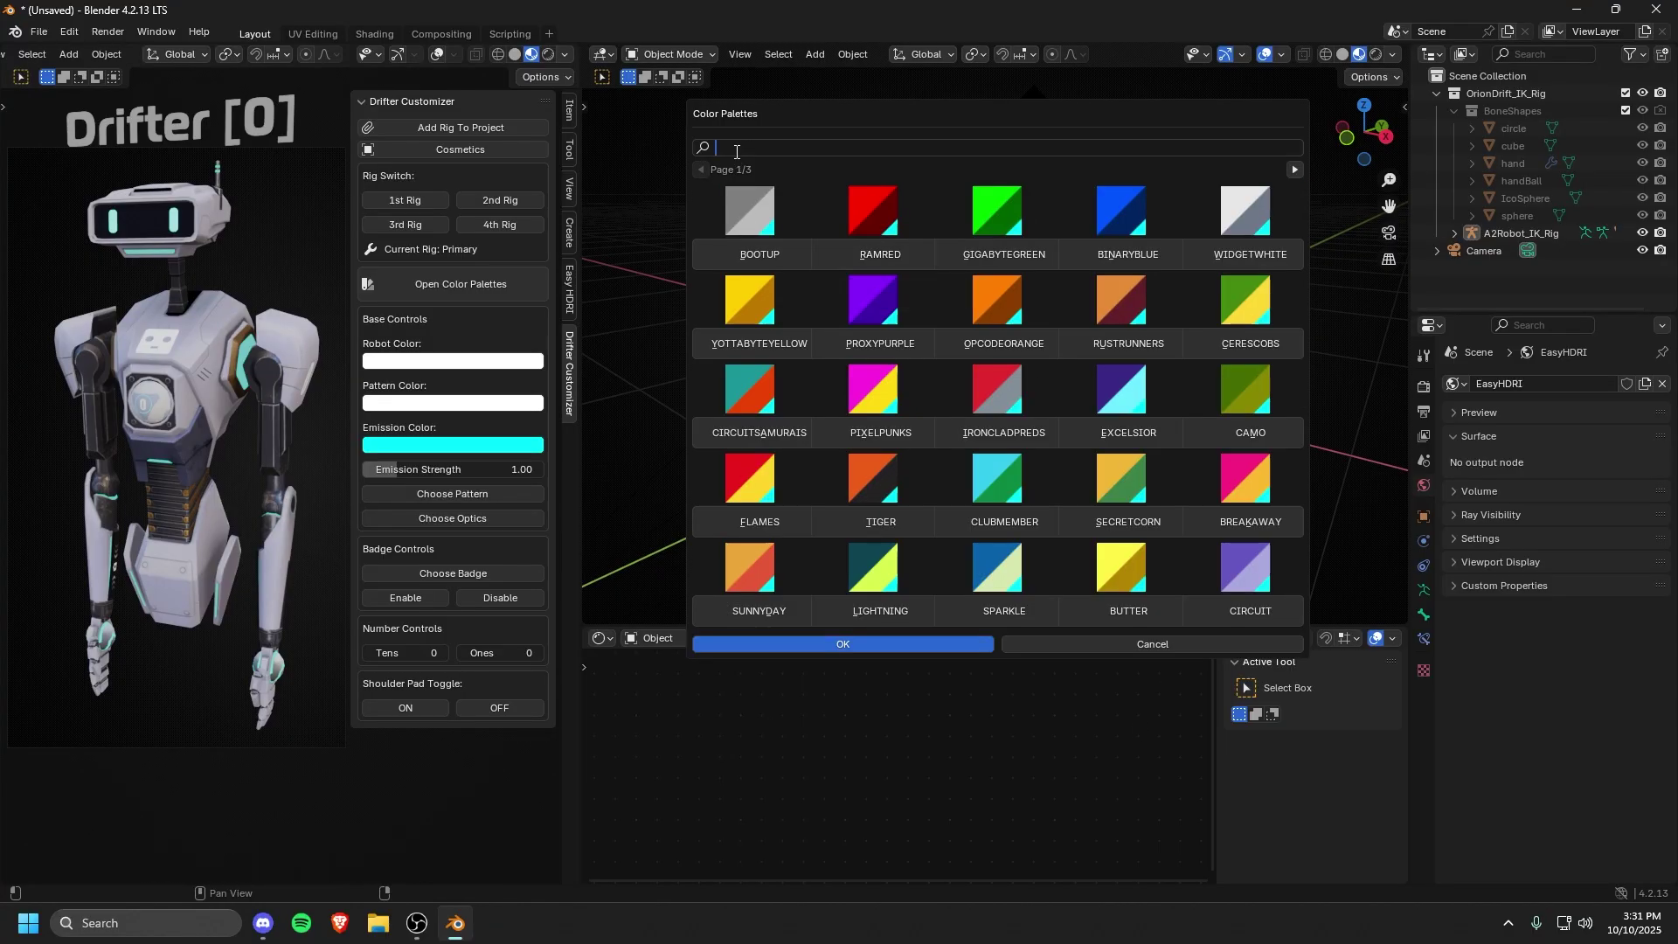
pyautogui.write('Skelo')
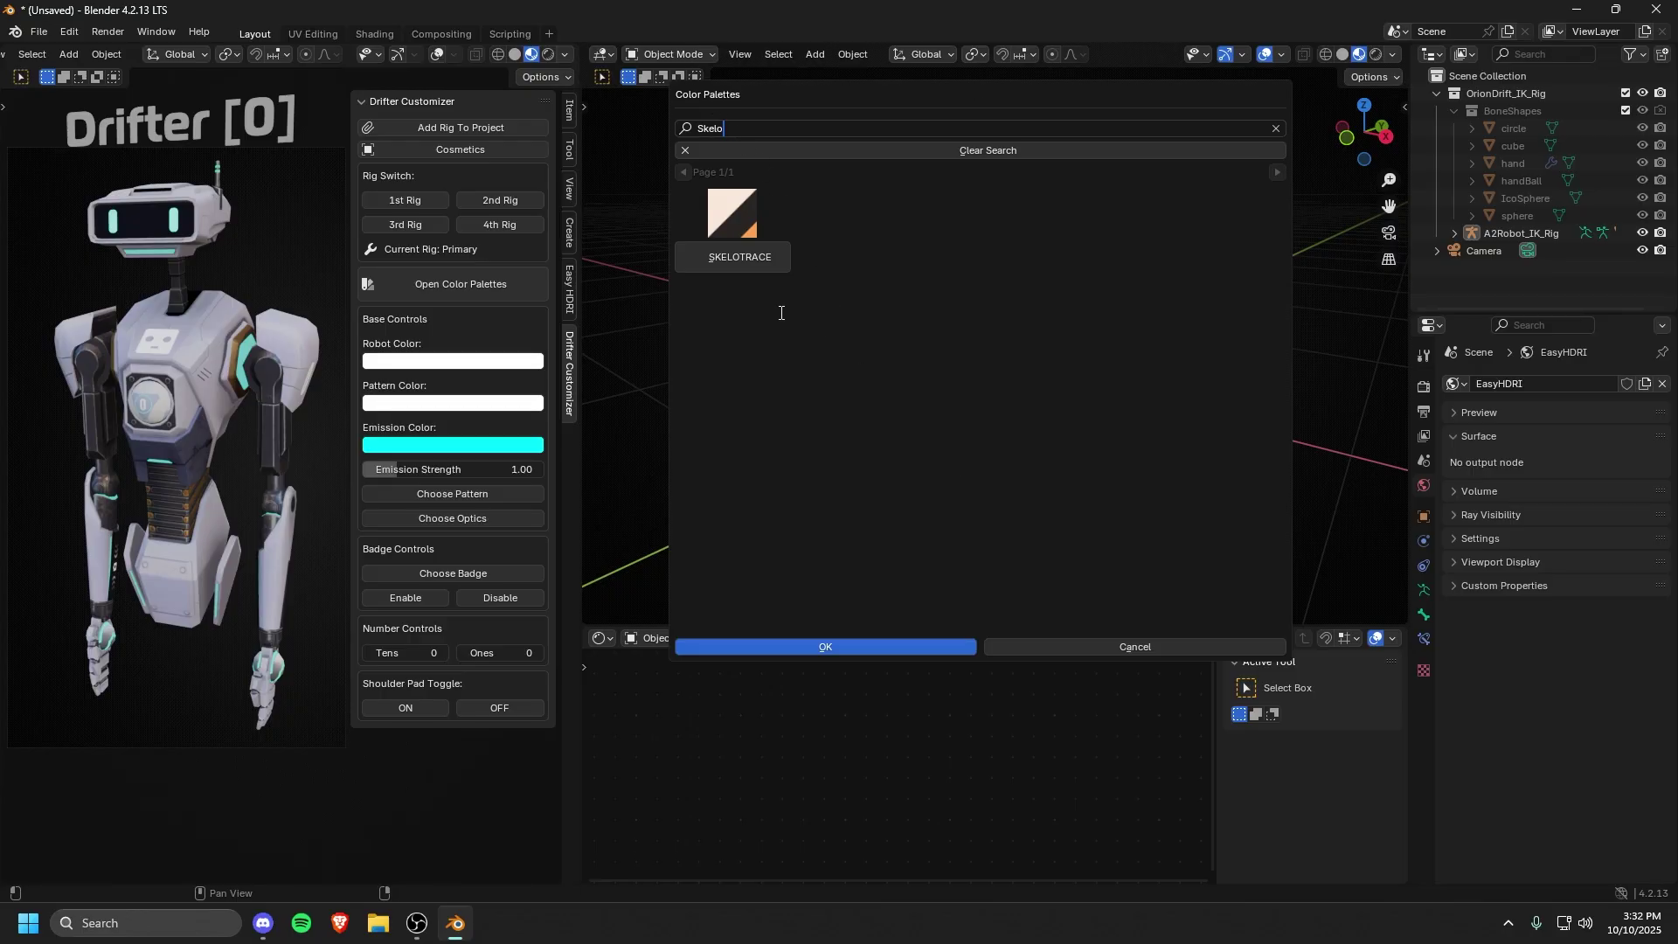
pyautogui.click(748, 259)
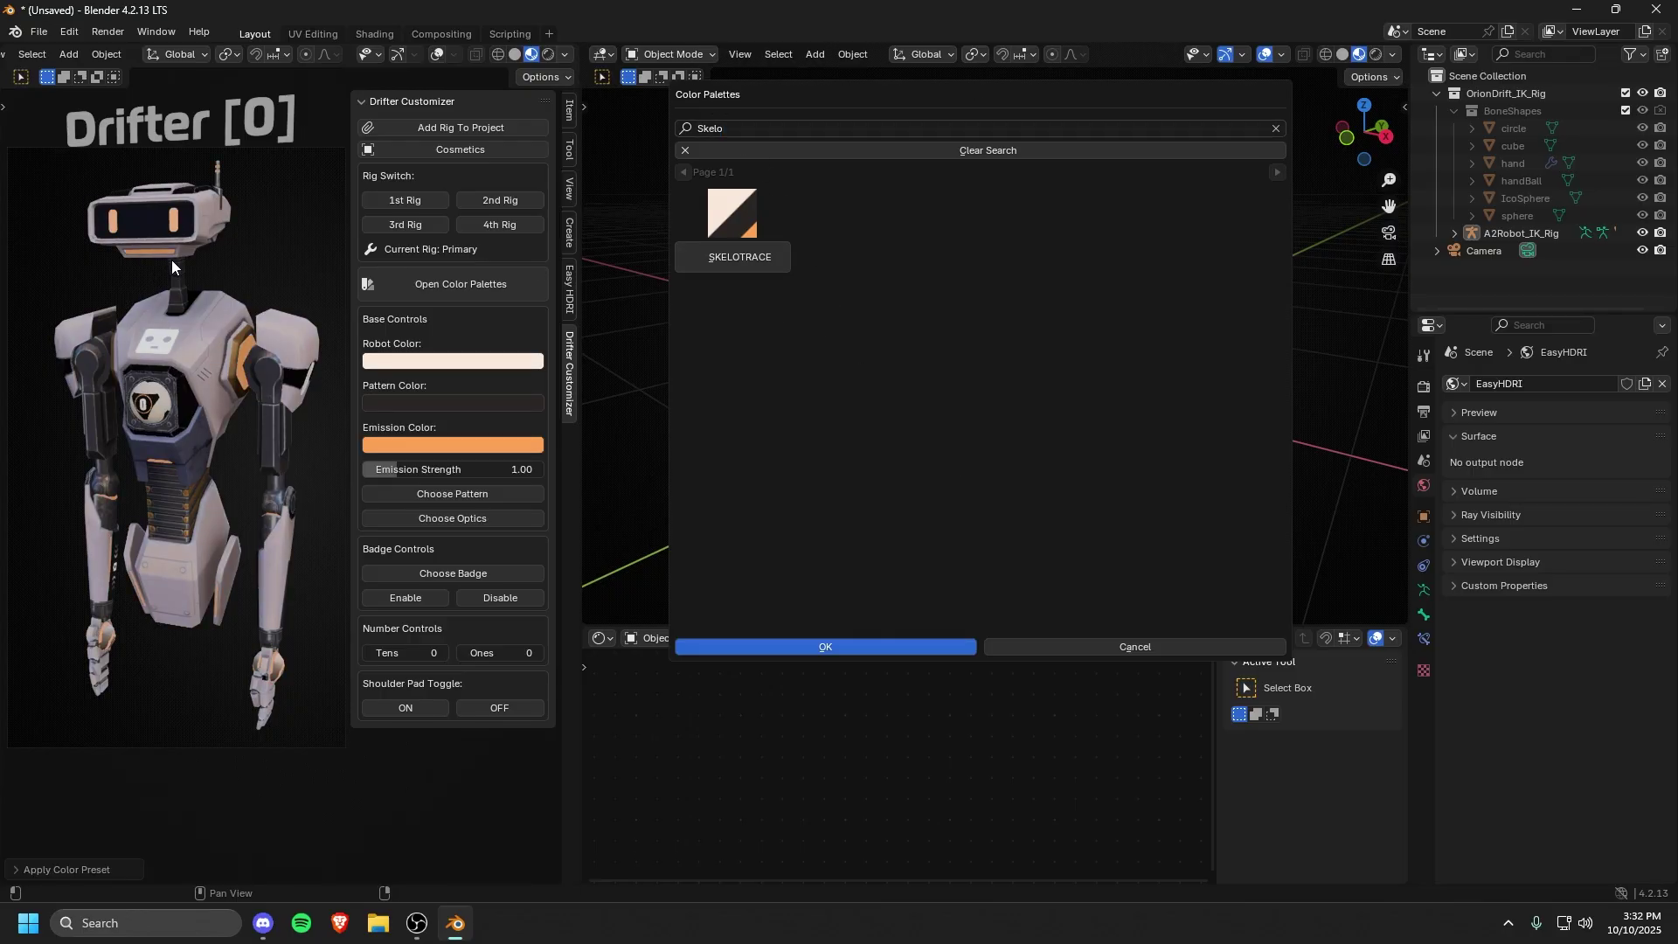
pyautogui.press('Return')
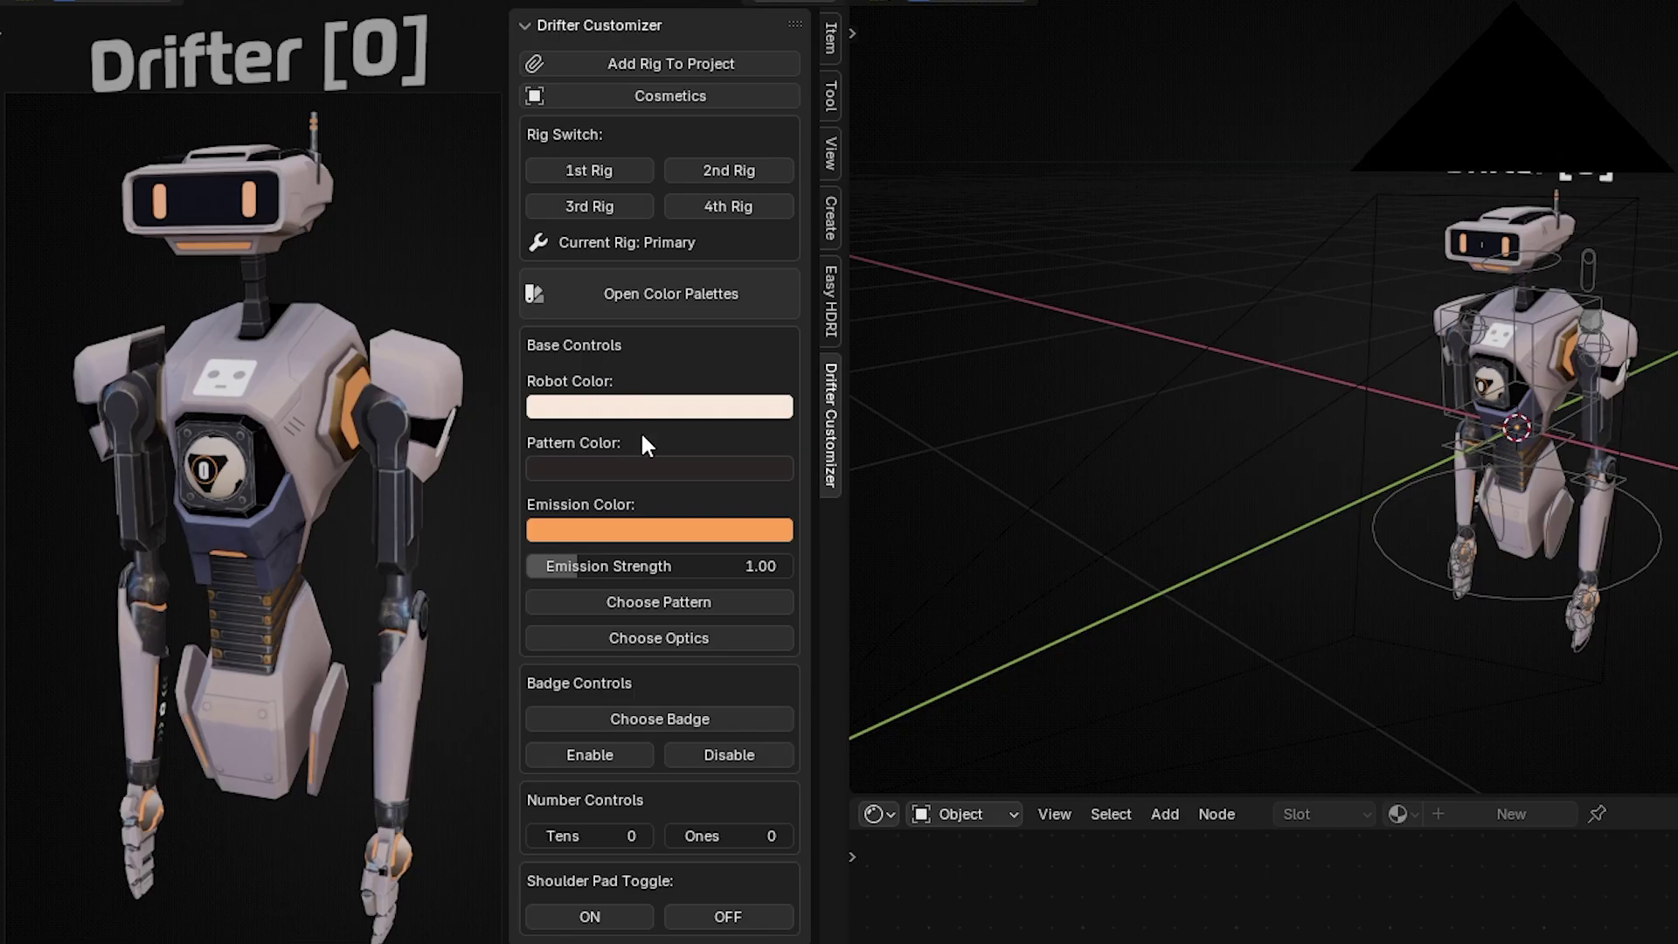
# Step: Change the robot's base color to blue
pyautogui.click(668, 409)
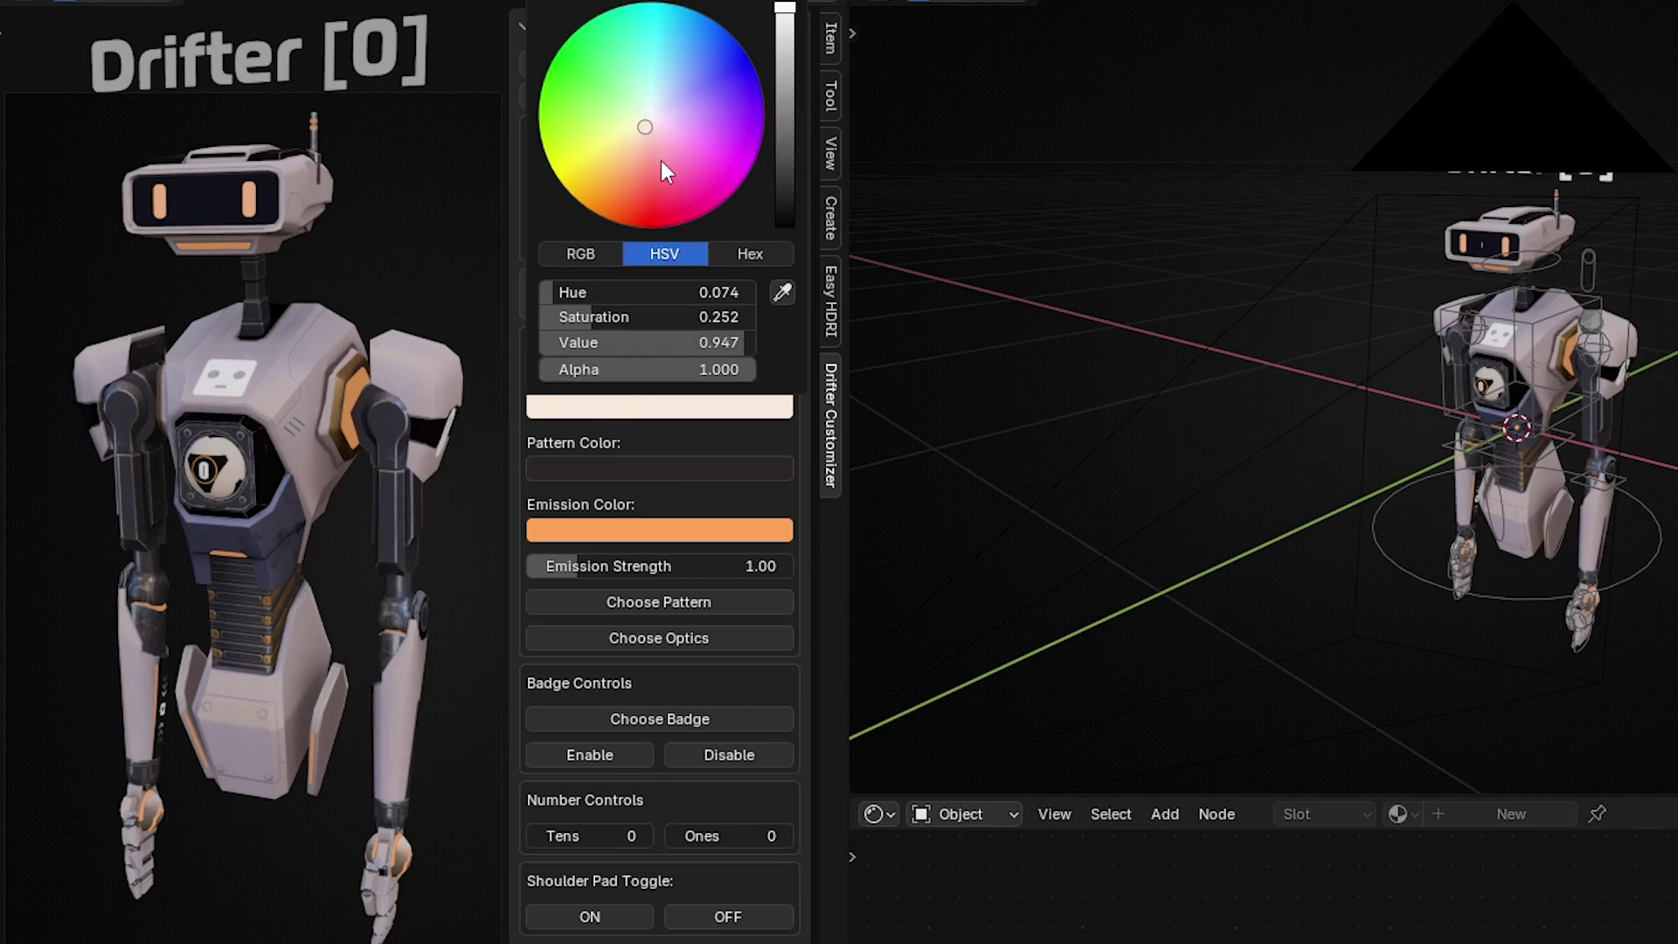
pyautogui.moveTo(662, 161); pyautogui.dragTo(717, 42)
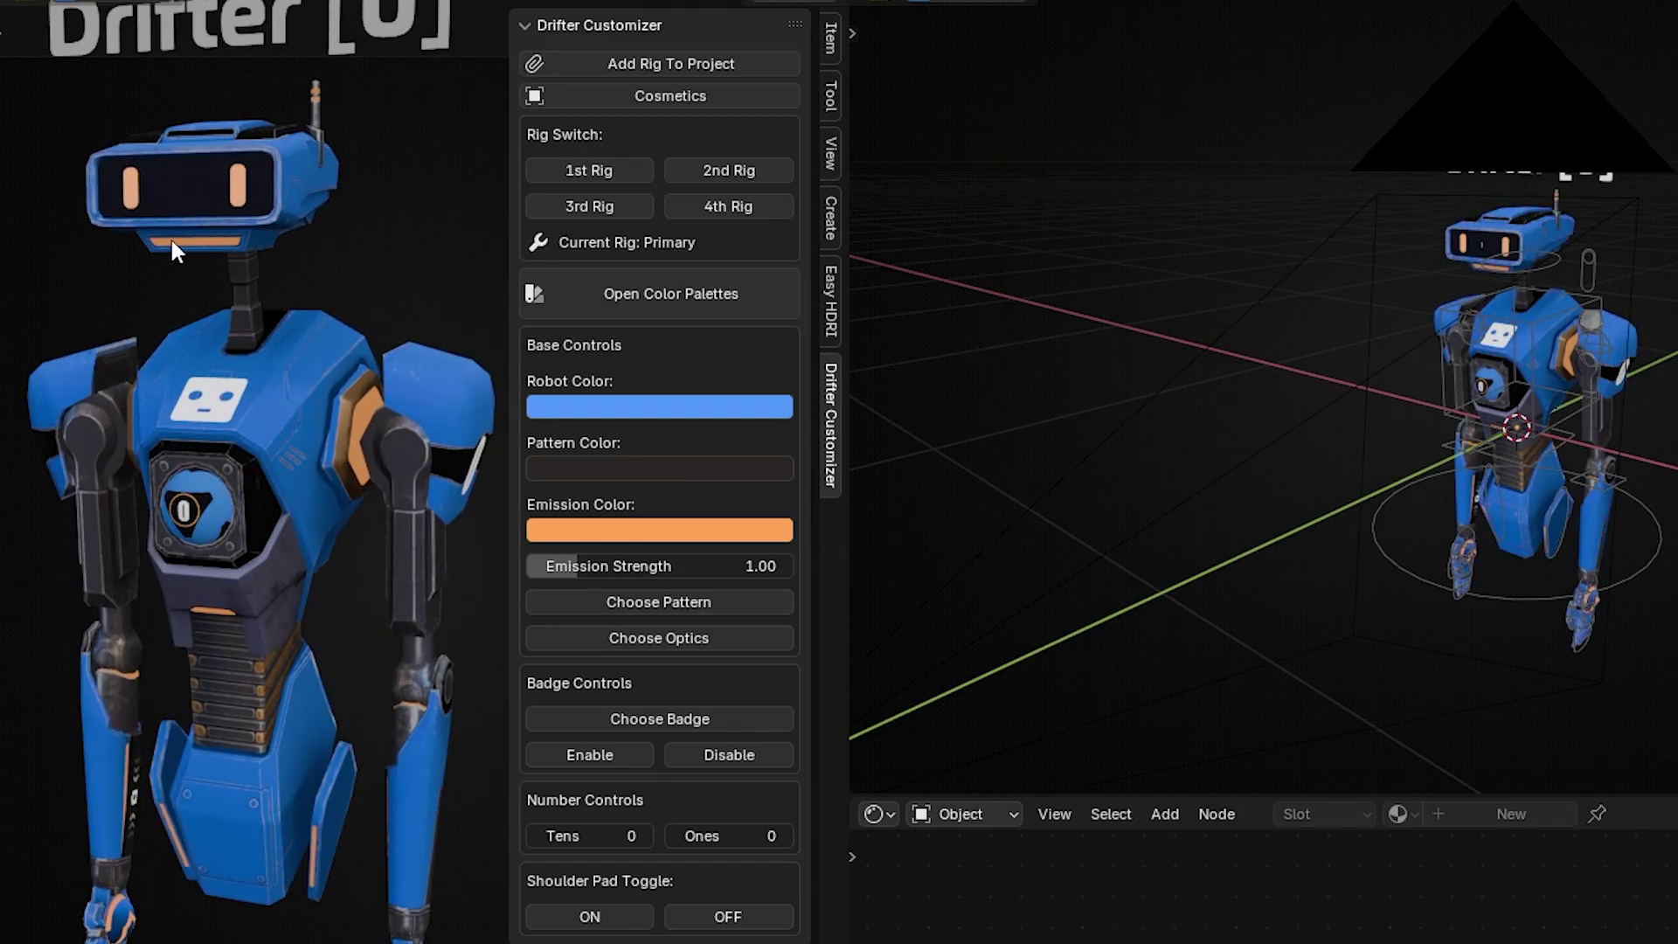
# Step: Try another emission color for the robot's glowing parts and set the emission strength to 1
pyautogui.click(660, 530)
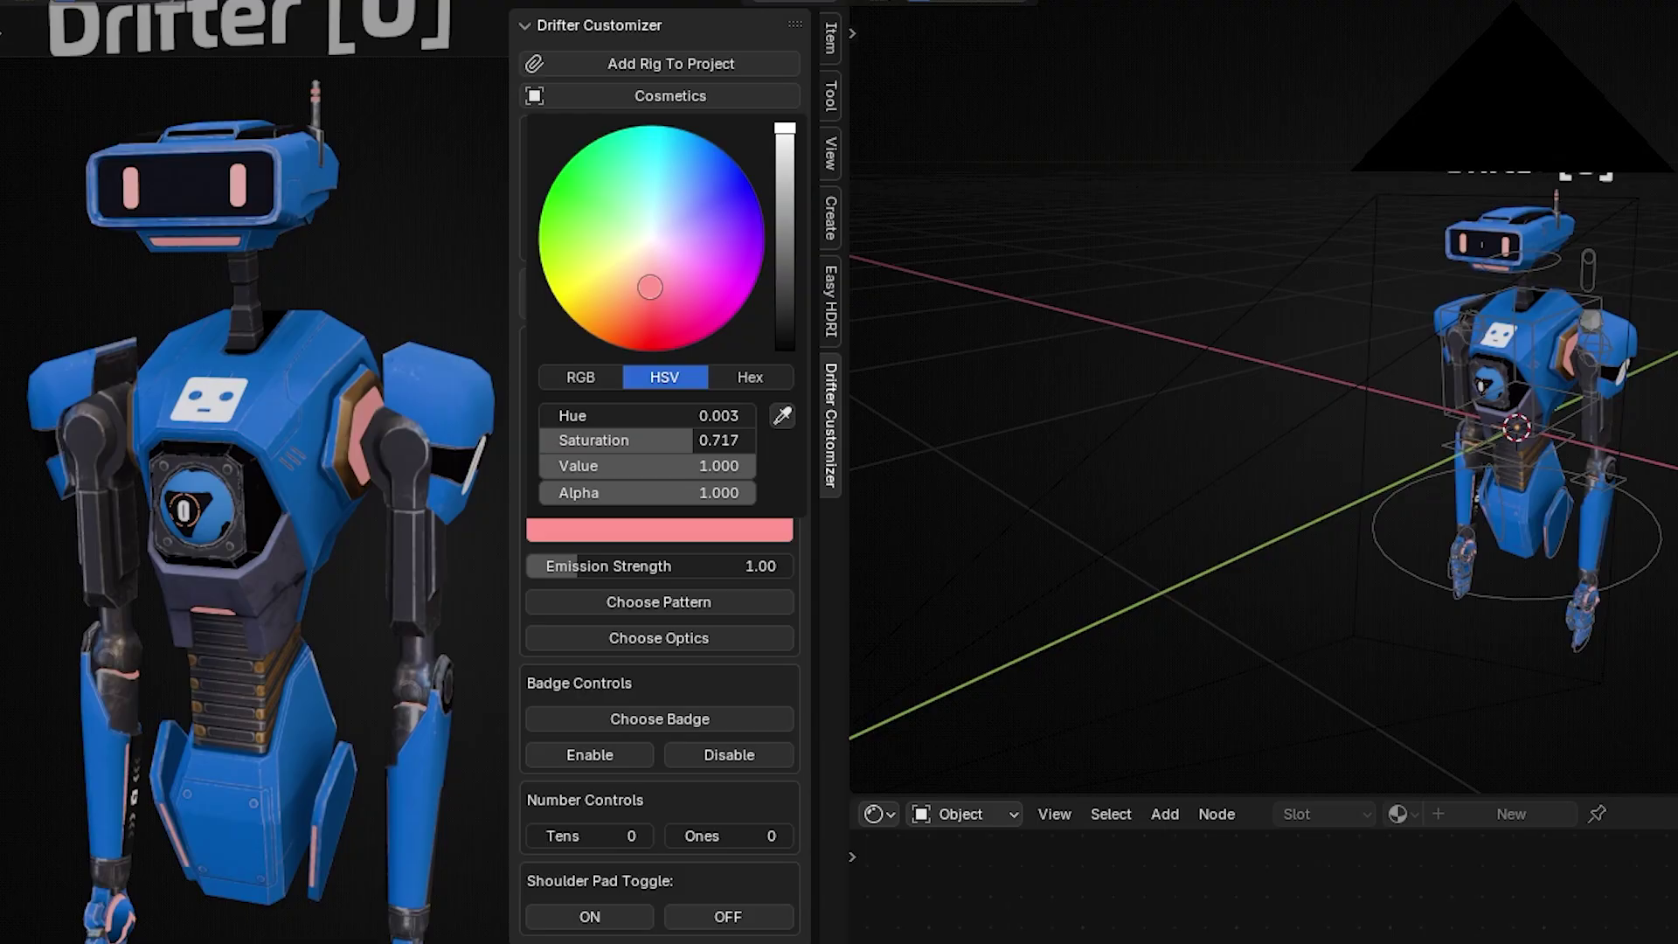
pyautogui.moveTo(650, 286)
pyautogui.mouseDown()
pyautogui.moveTo(555, 185)
pyautogui.moveTo(626, 213)
pyautogui.mouseUp()
pyautogui.press('Escape')
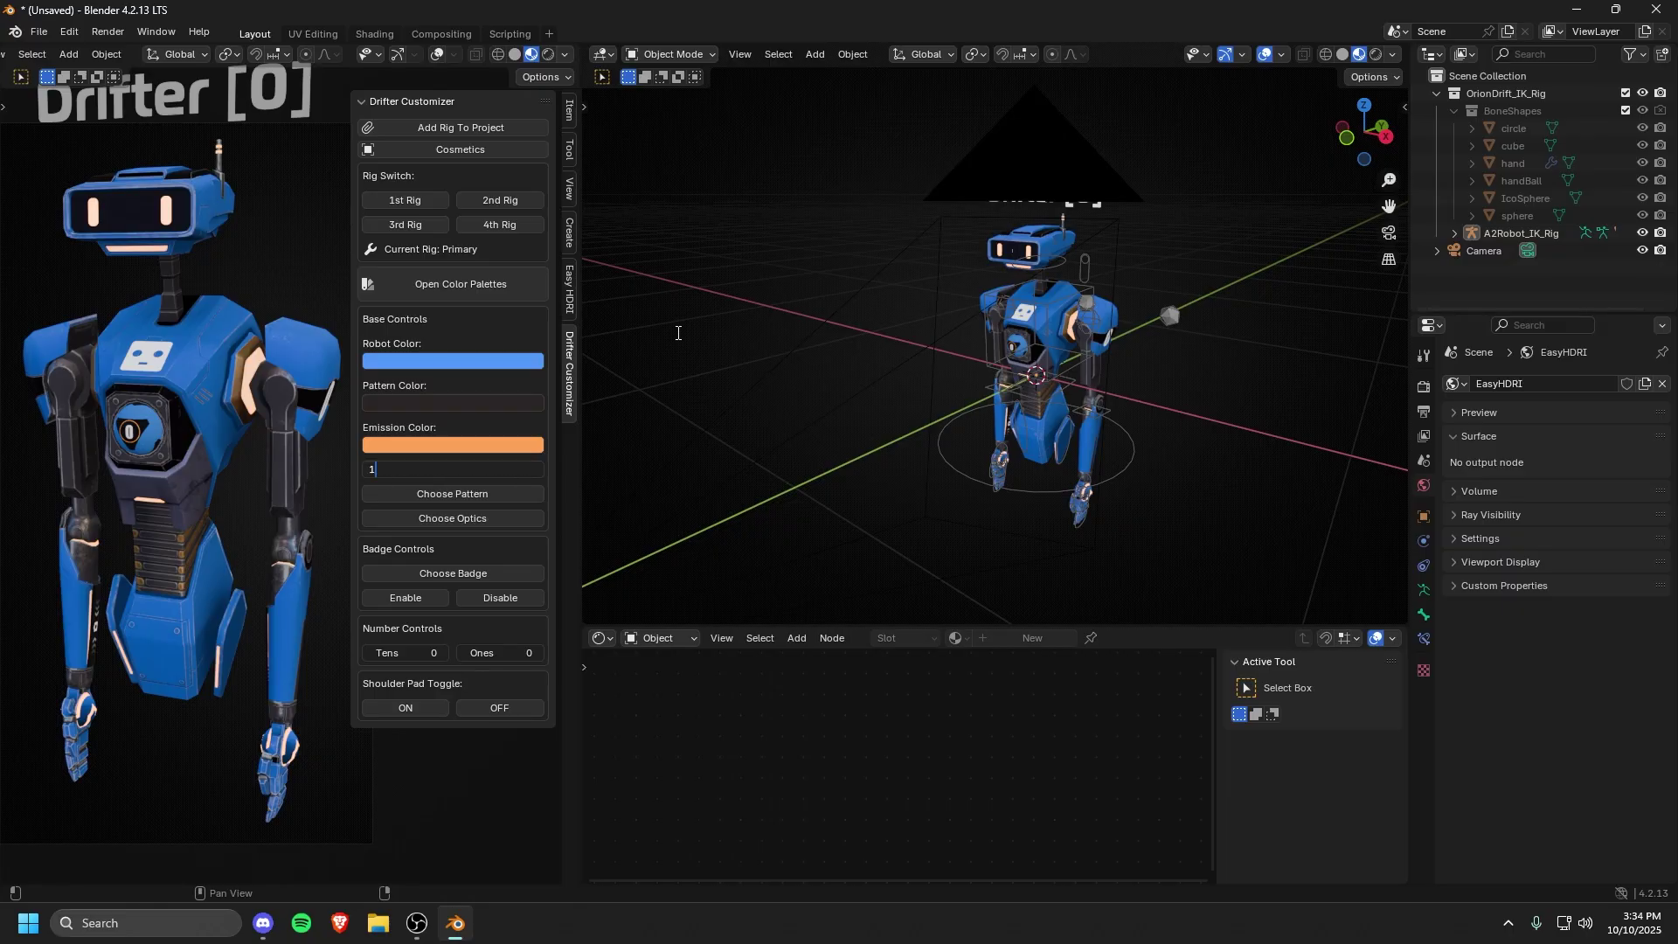
pyautogui.press('Return')
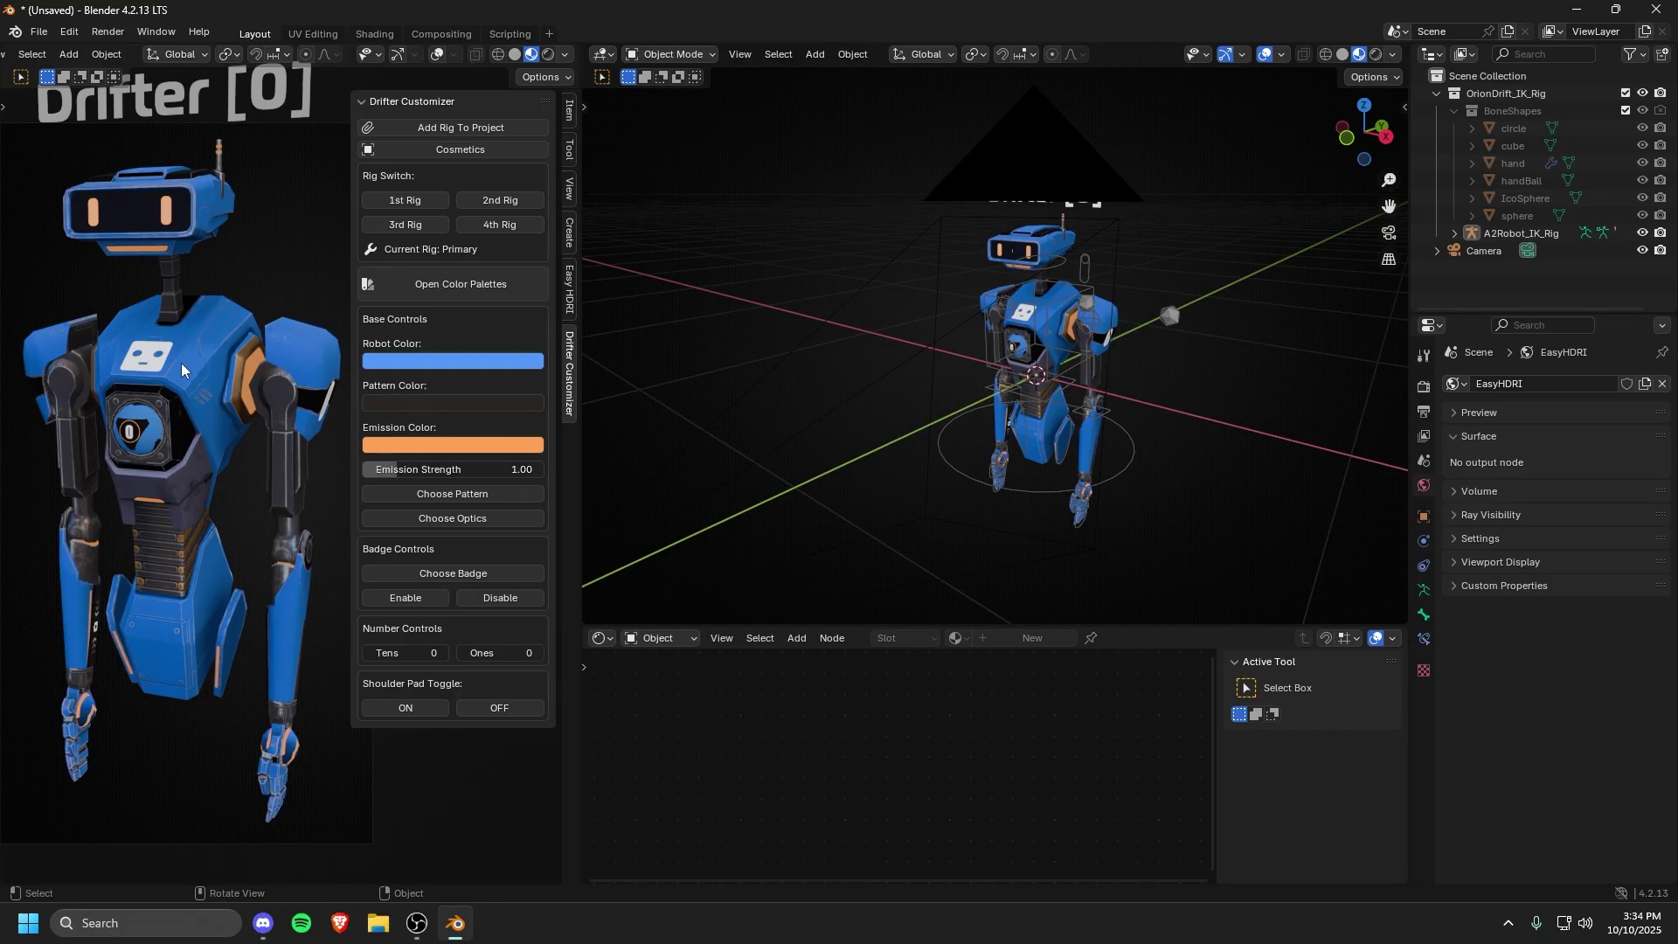
# Step: Open the pattern image files for the robot and display them as thumbnails
pyautogui.click(465, 495)
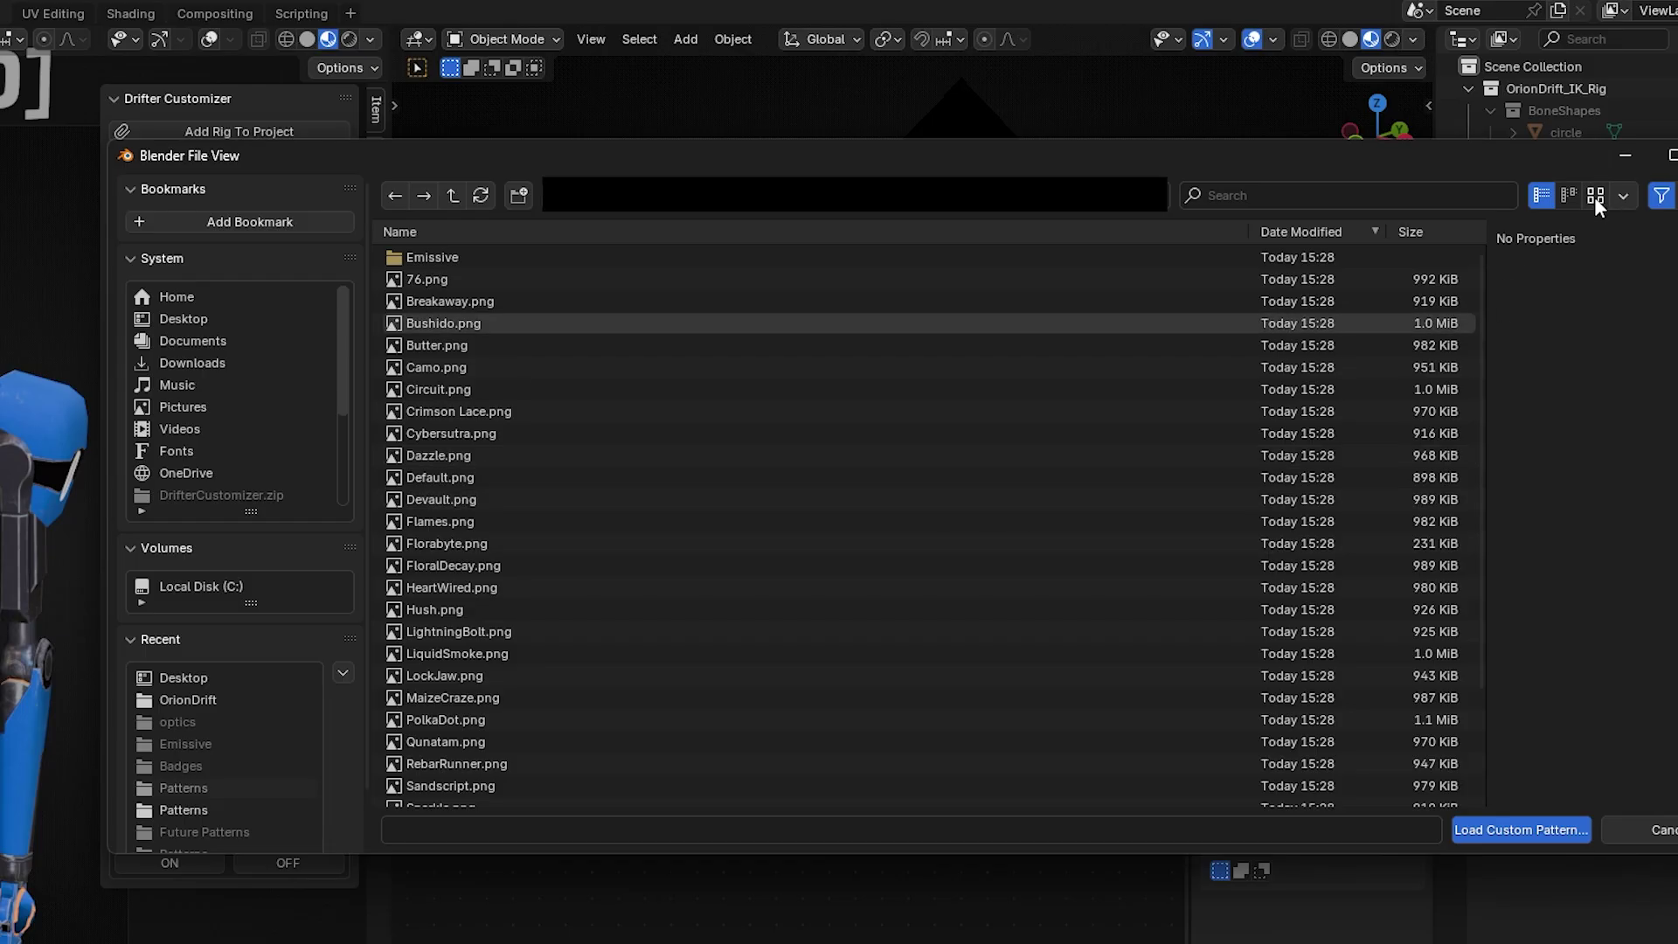
pyautogui.click(1595, 196)
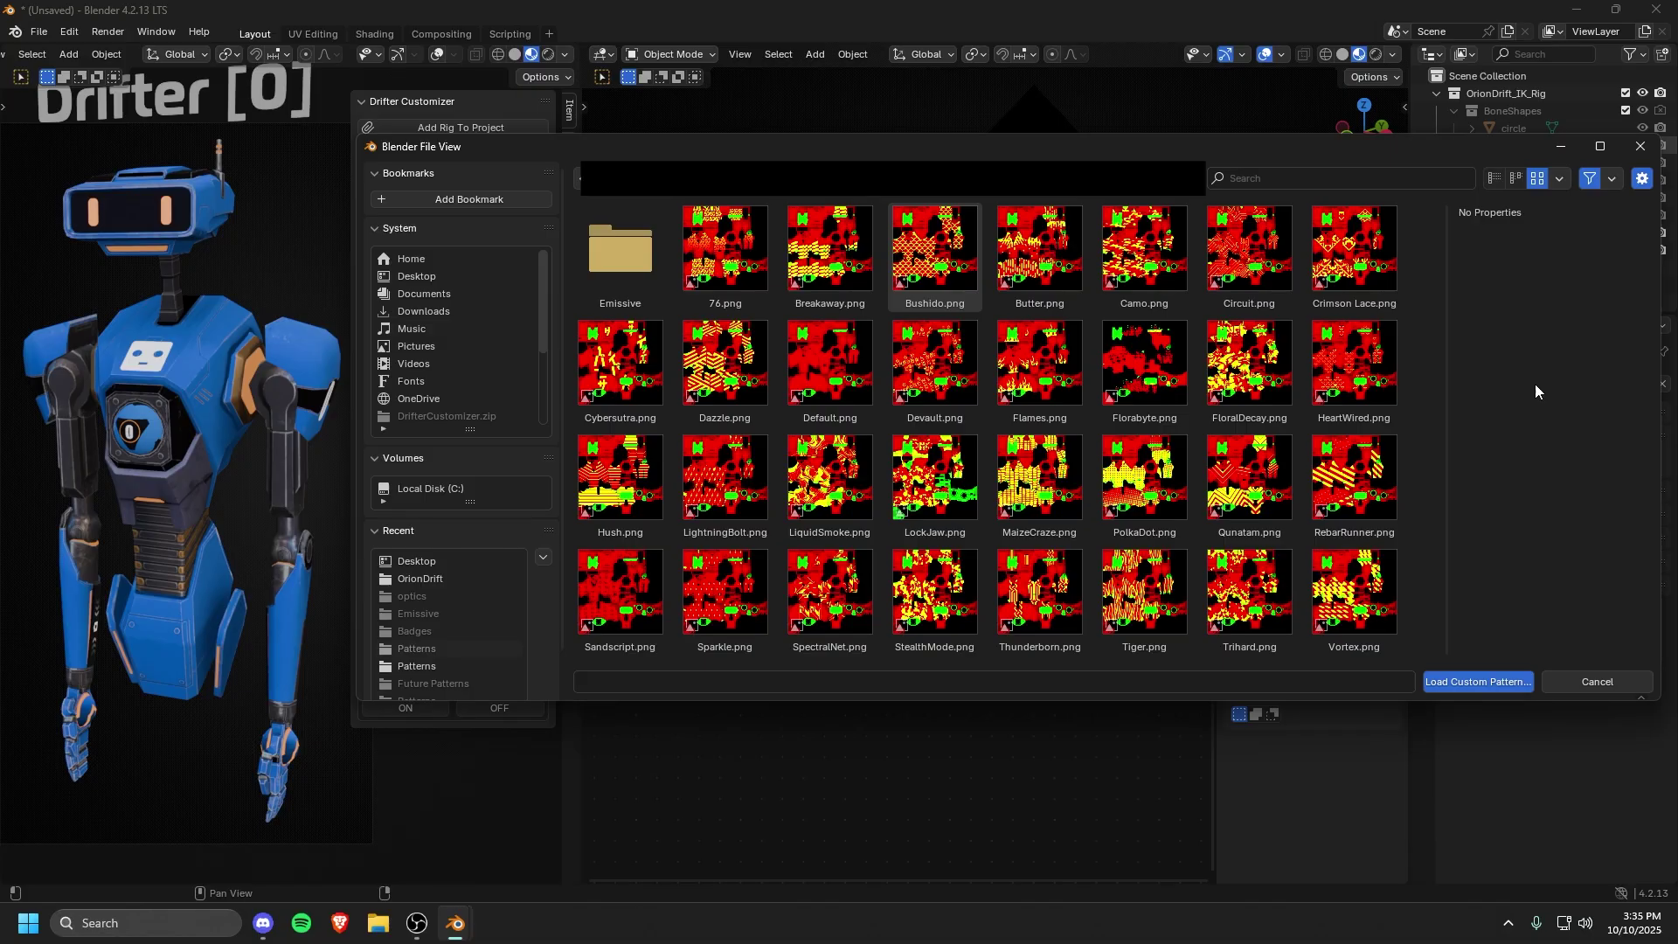
# Step: Search the pattern images for "flame" and clear the search
pyautogui.click(1248, 182)
pyautogui.write('flame')
pyautogui.press('Escape')
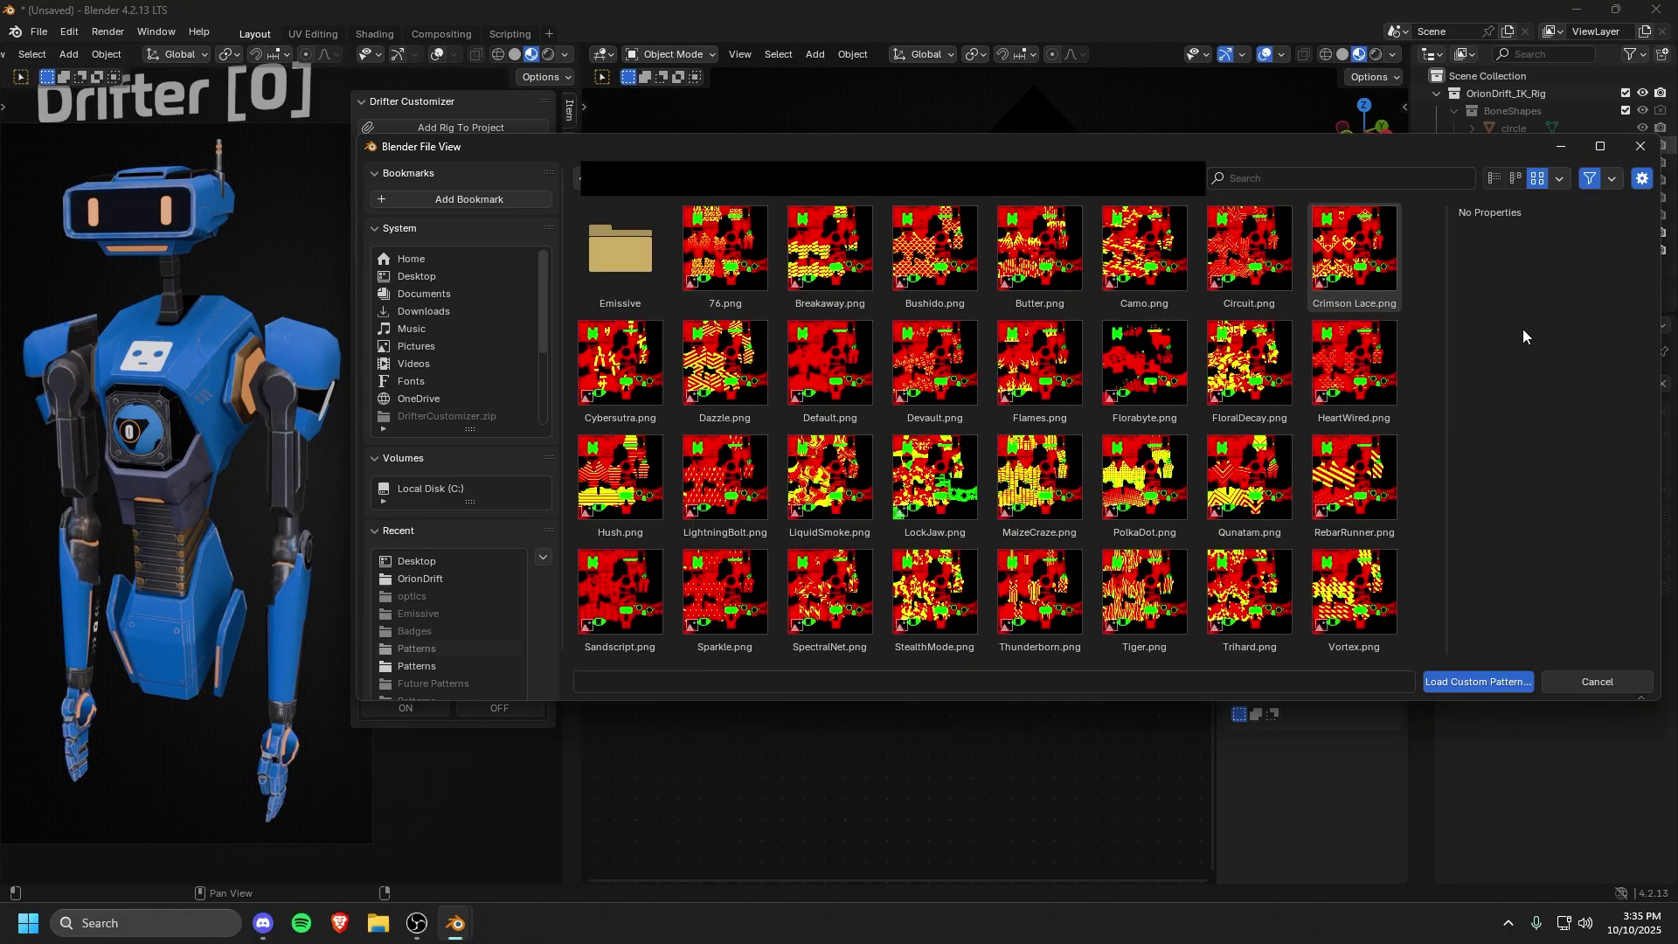
# Step: Load the Skelotrace.png pattern from the Emissive folder onto the robot
pyautogui.doubleClick(626, 274)
pyautogui.click(722, 262)
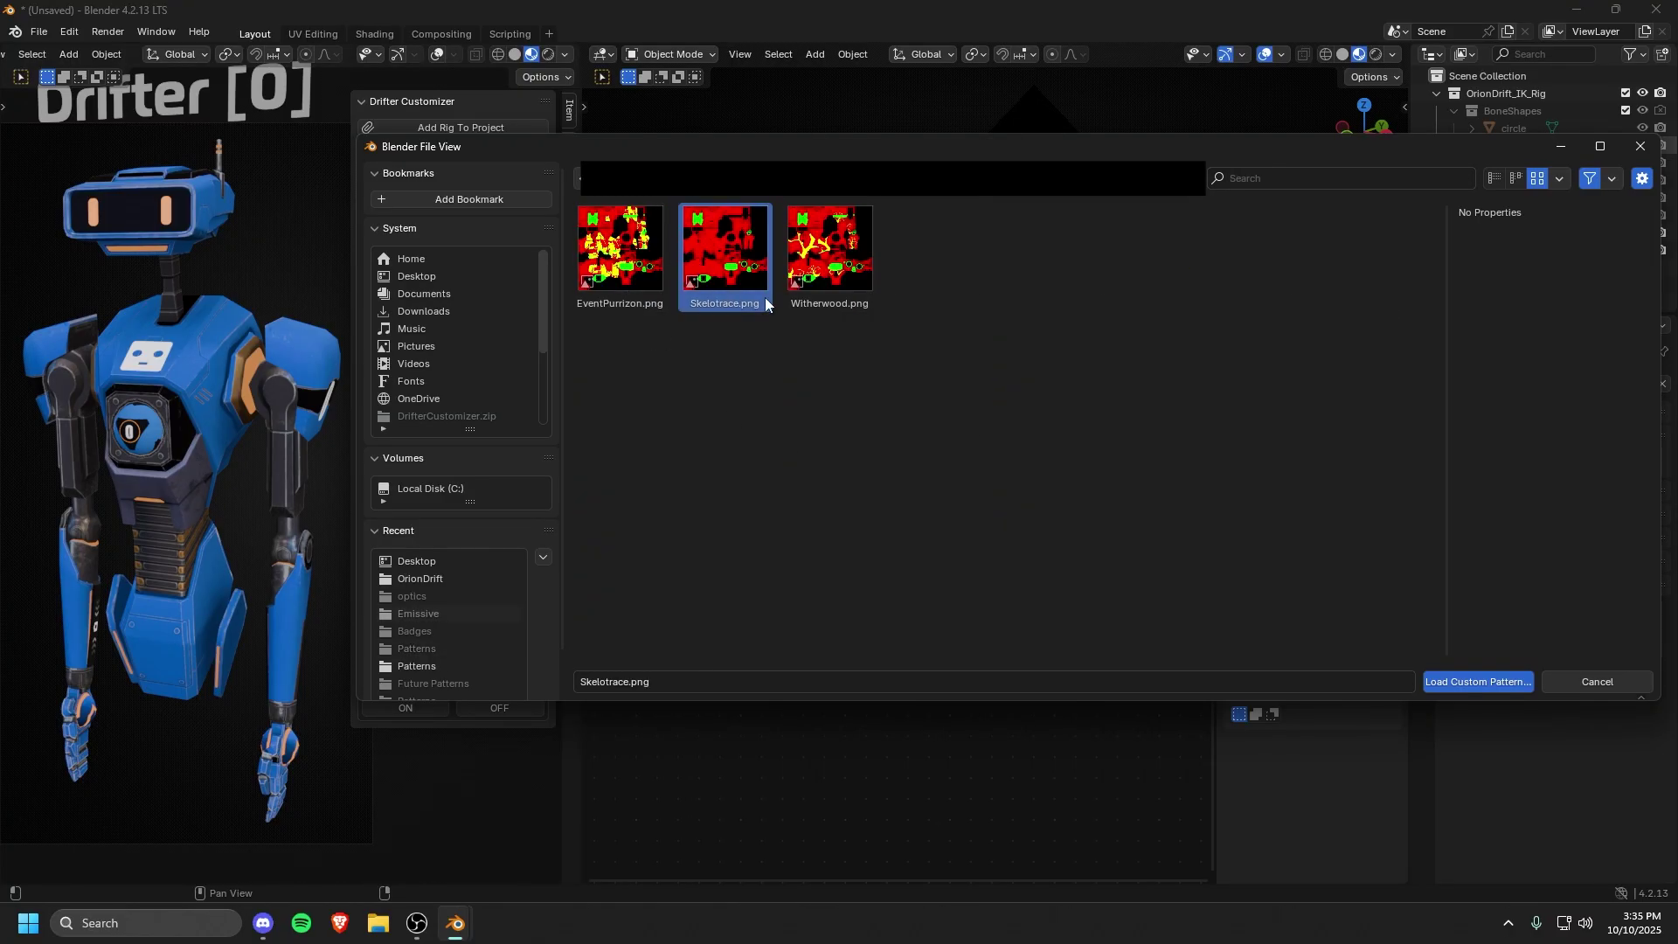
pyautogui.click(1458, 683)
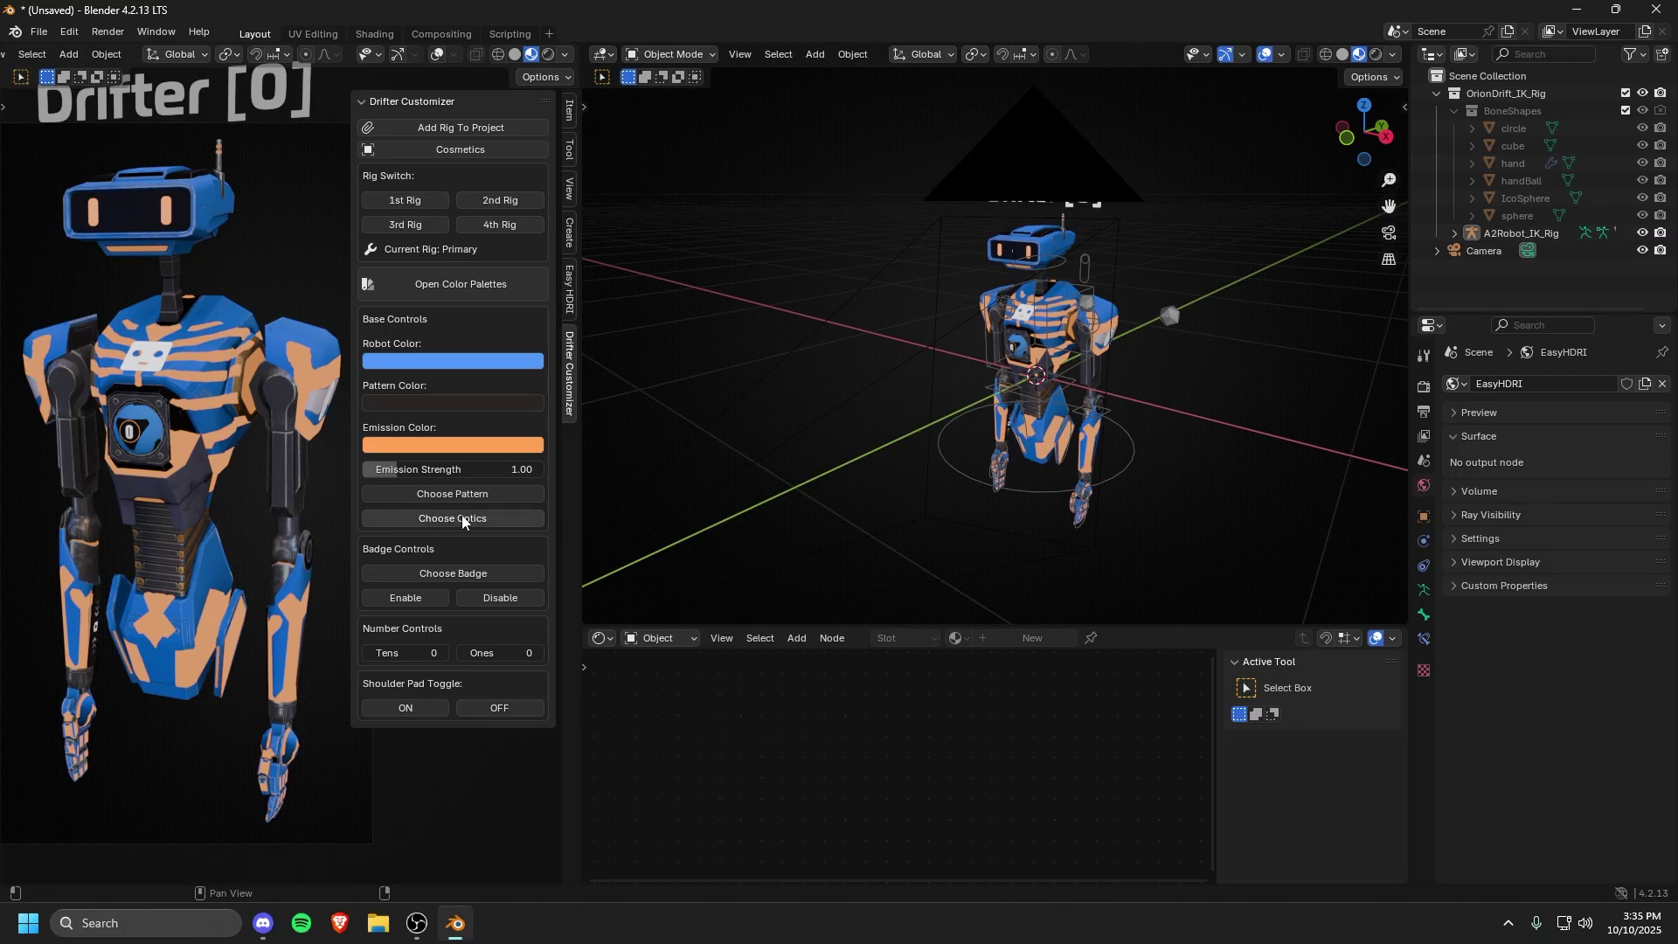
# Step: Search the optics images for "Plus" and load Plus.jpg as the robot's eye texture
pyautogui.click(453, 519)
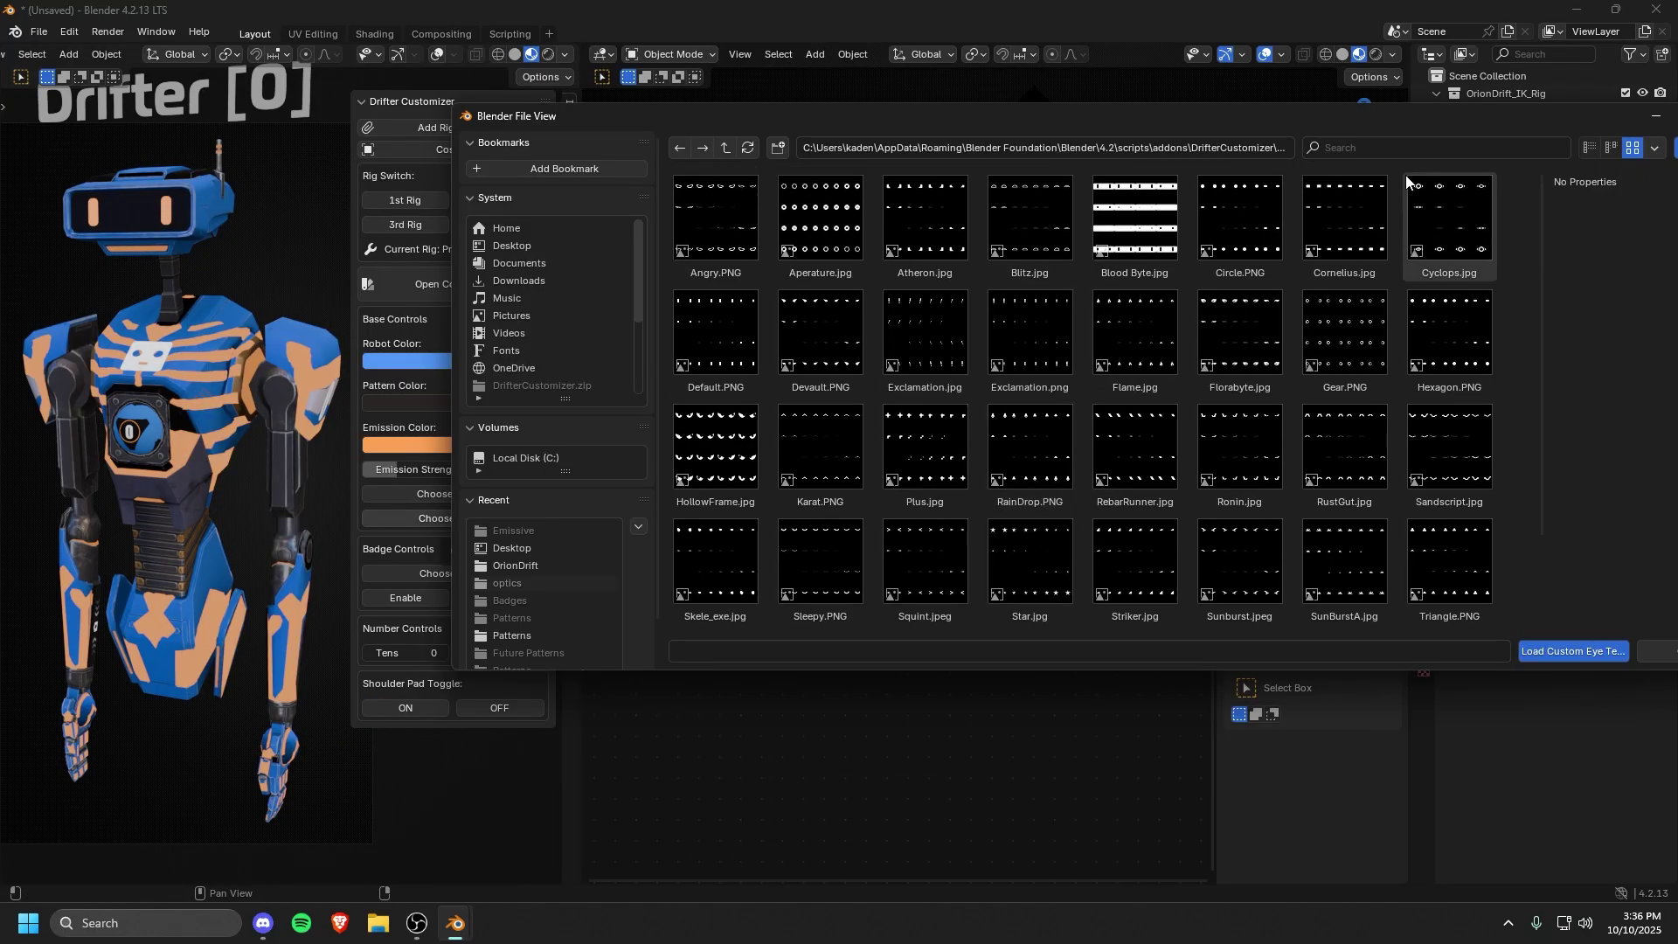
pyautogui.click(1367, 149)
pyautogui.write('Plus')
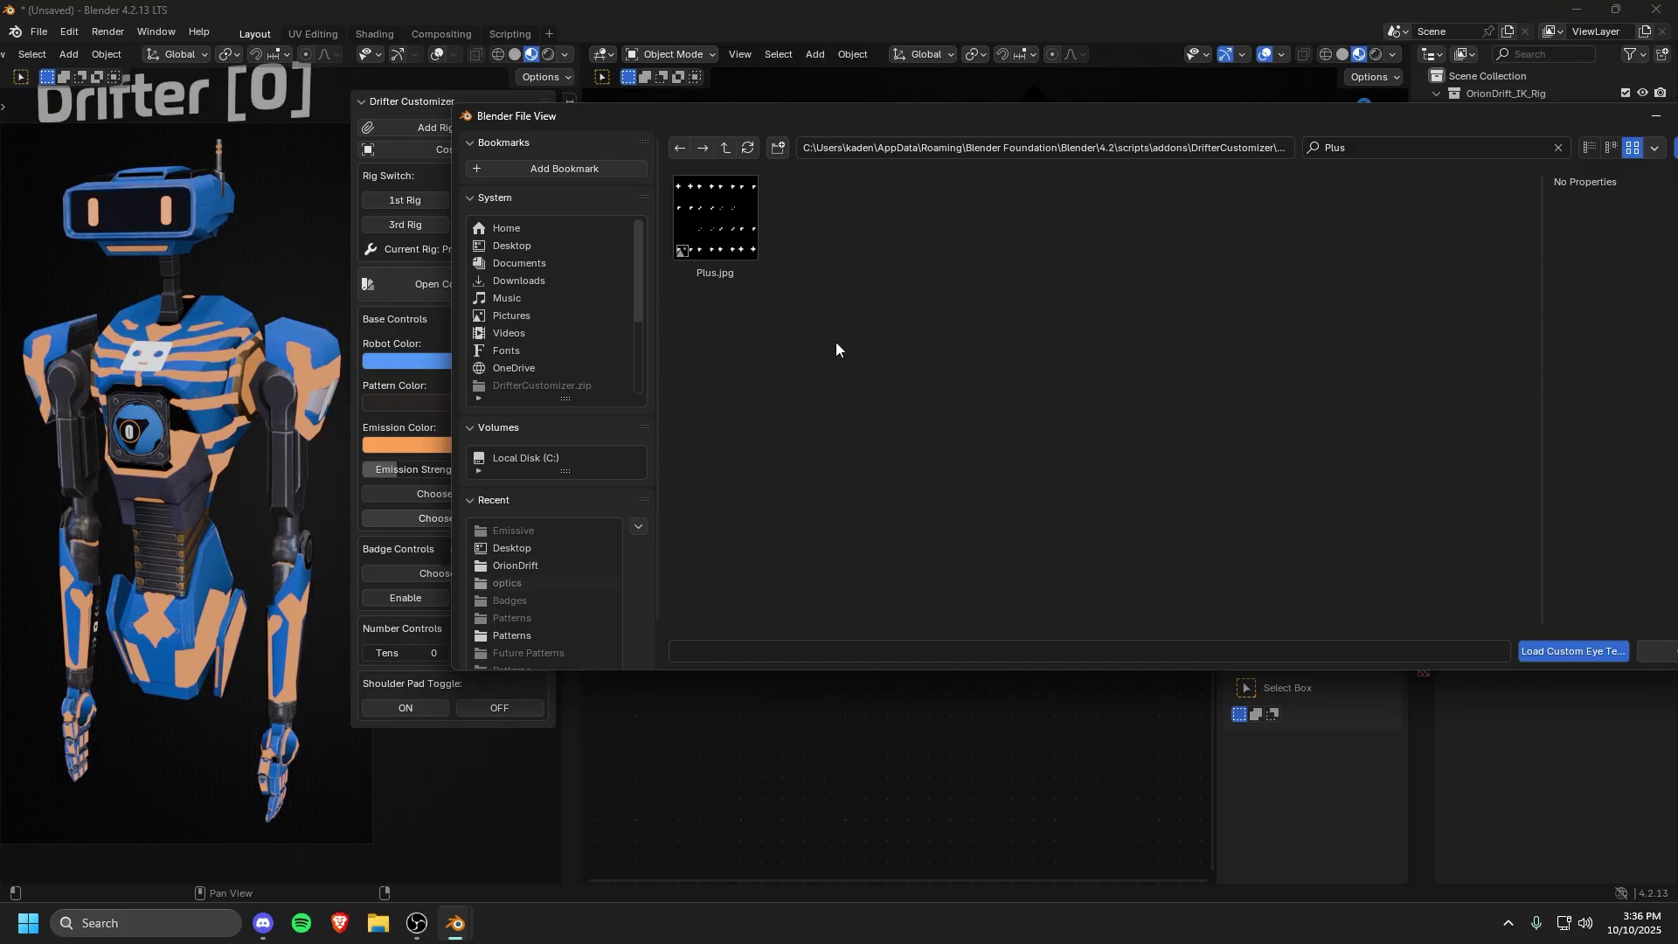
pyautogui.click(741, 223)
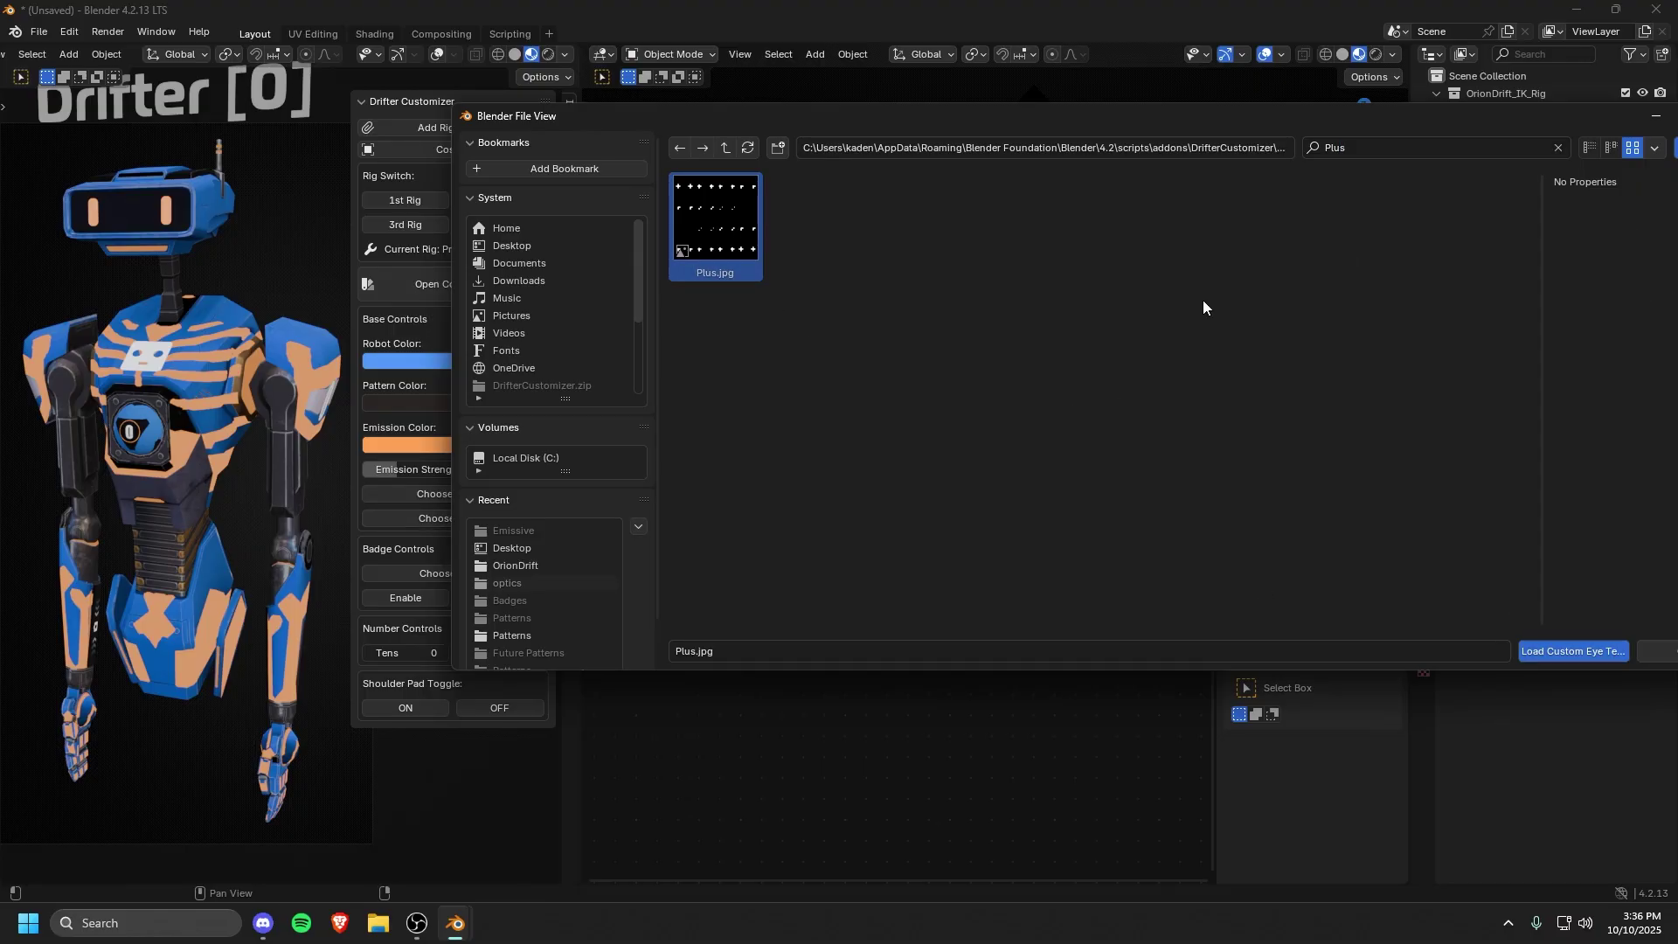
pyautogui.click(1563, 652)
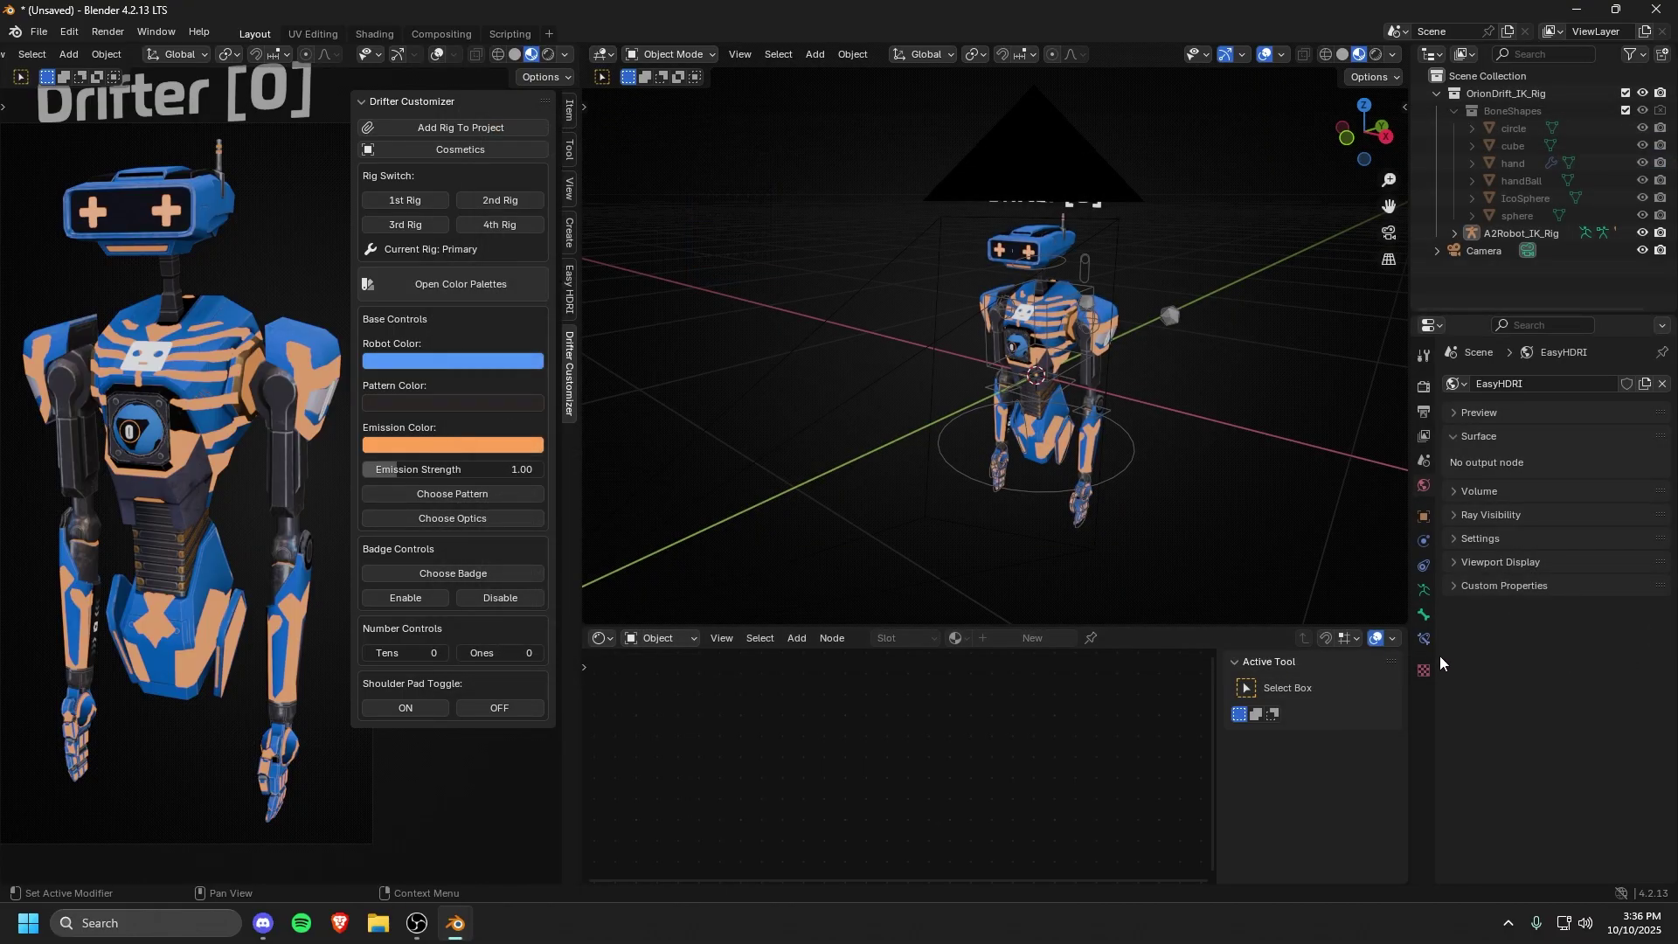
# Step: Set the robot's chest badge to Mature.png, and switch the badge off and back on
pyautogui.click(451, 574)
pyautogui.scroll(-2, 1084, 647)
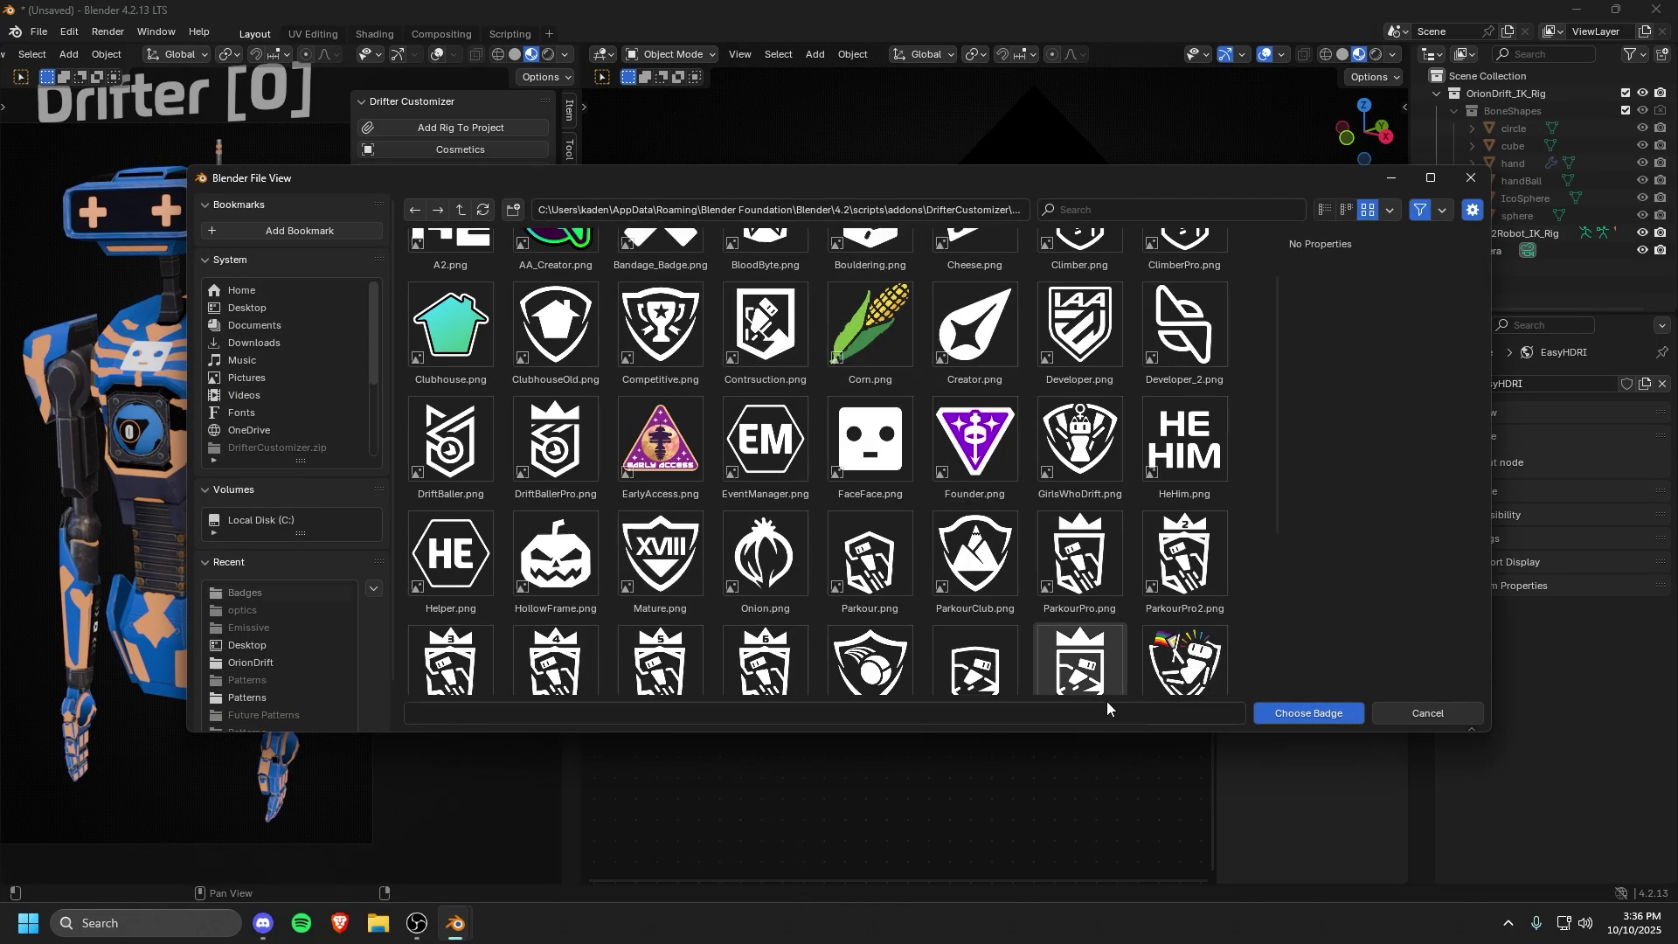
pyautogui.doubleClick(662, 559)
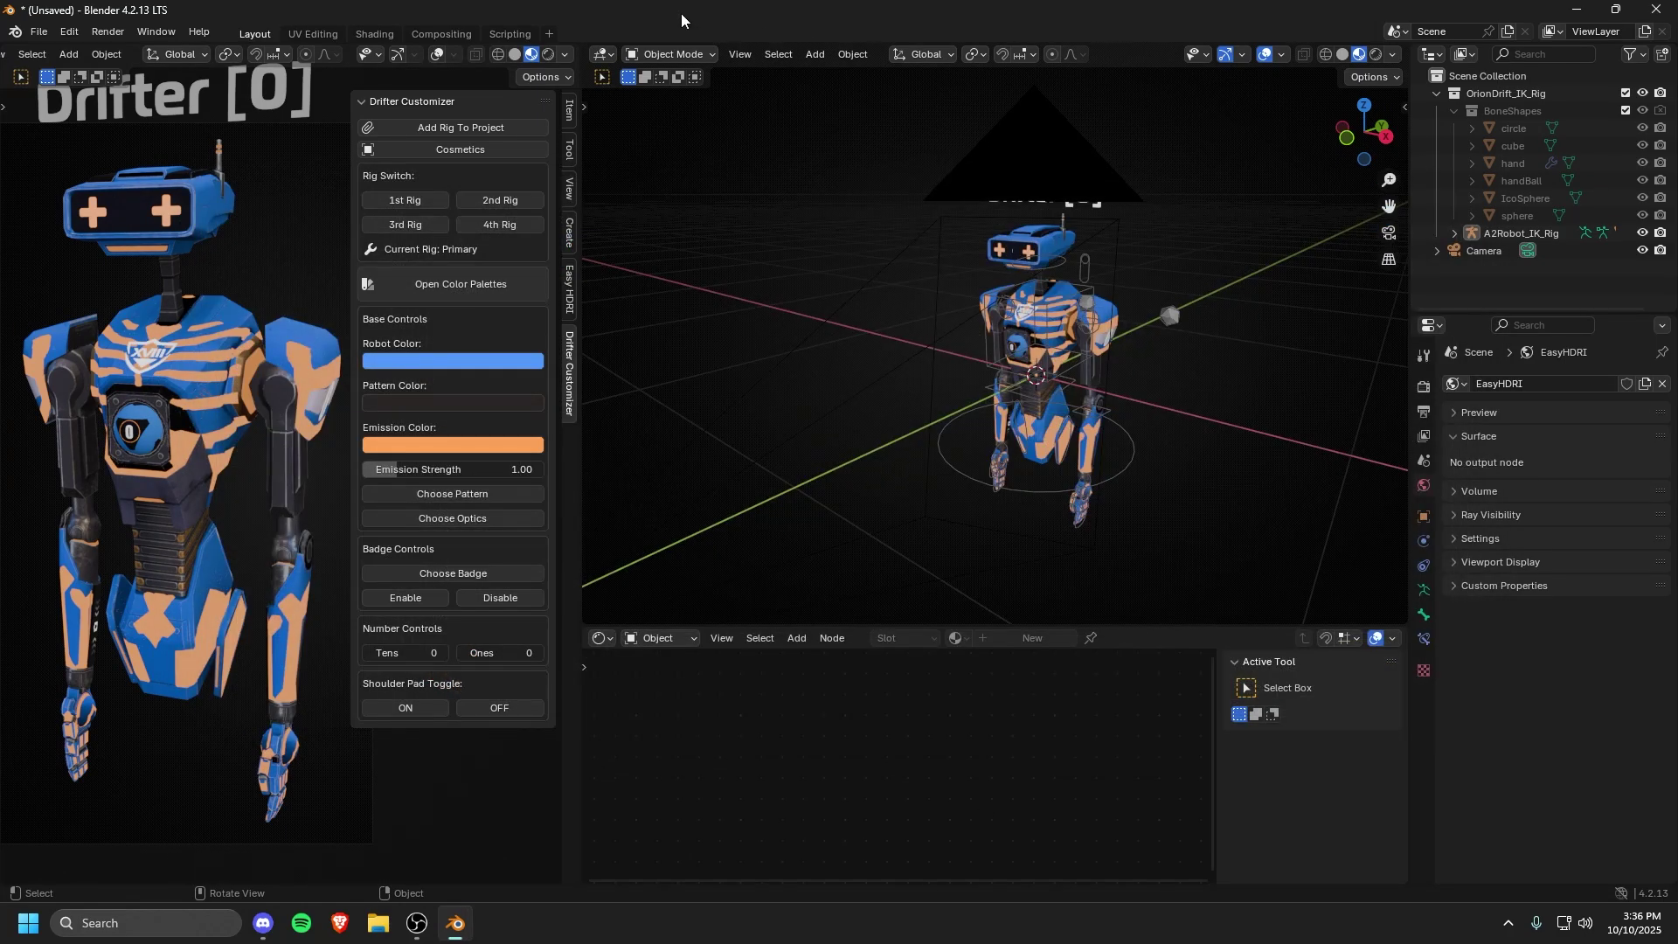
pyautogui.click(517, 599)
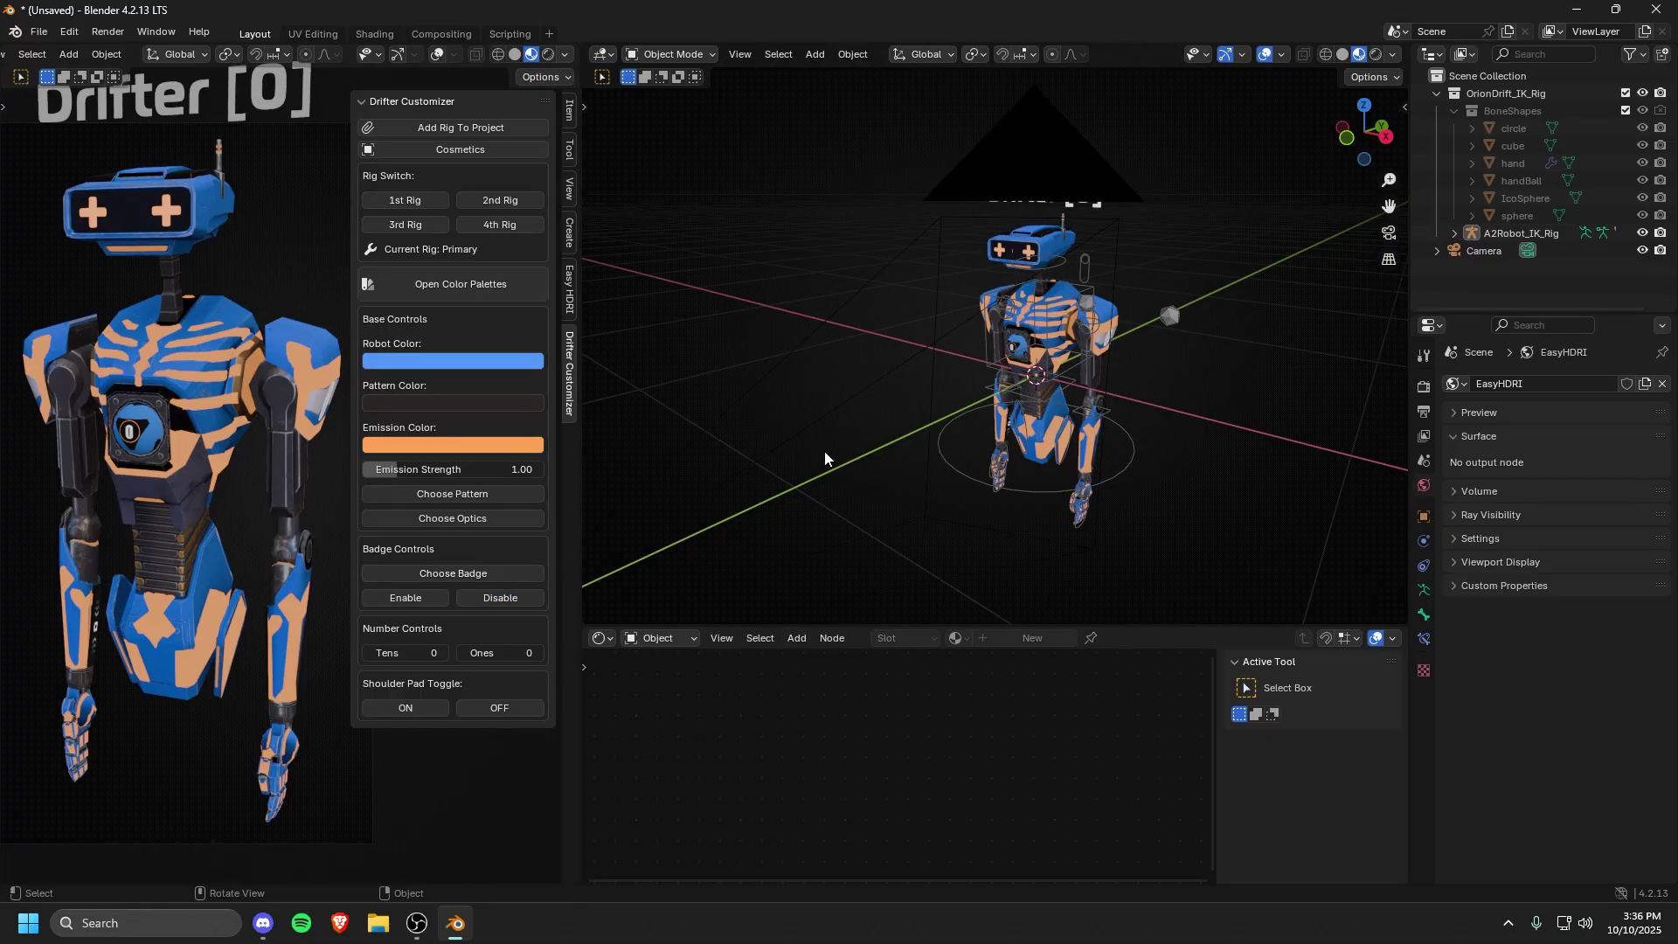
pyautogui.click(405, 598)
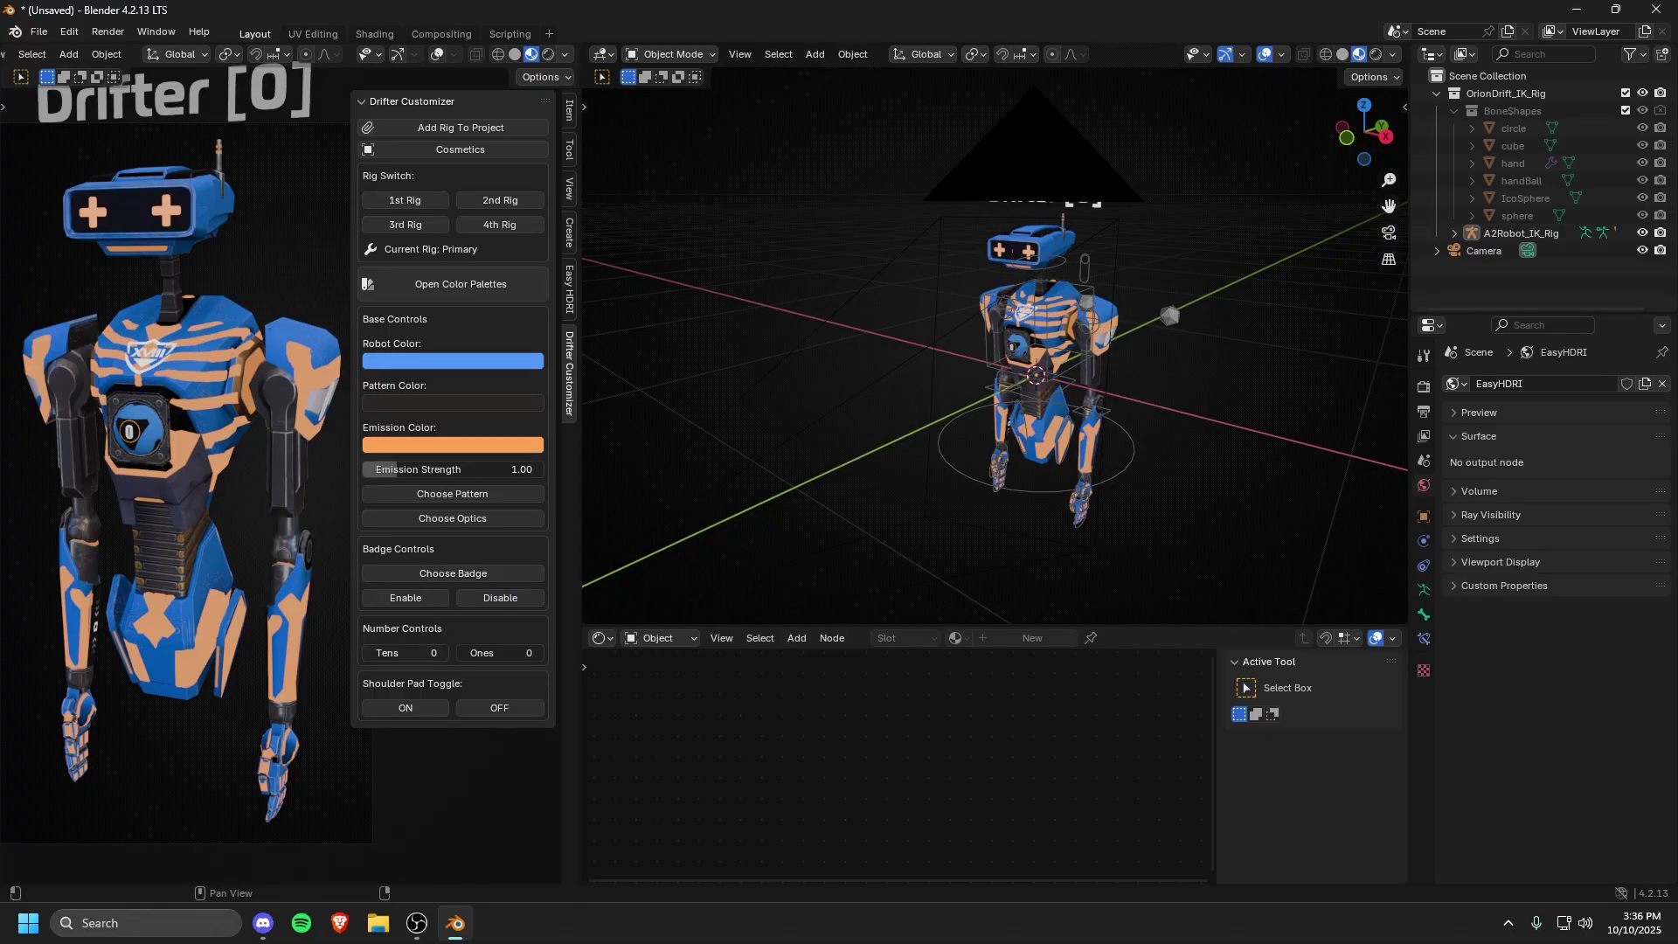
# Step: Set the robot's number to 18, with 1 for the tens and 8 for the ones
pyautogui.moveTo(367, 653); pyautogui.dragTo(506, 653)
pyautogui.moveTo(386, 654); pyautogui.dragTo(502, 653)
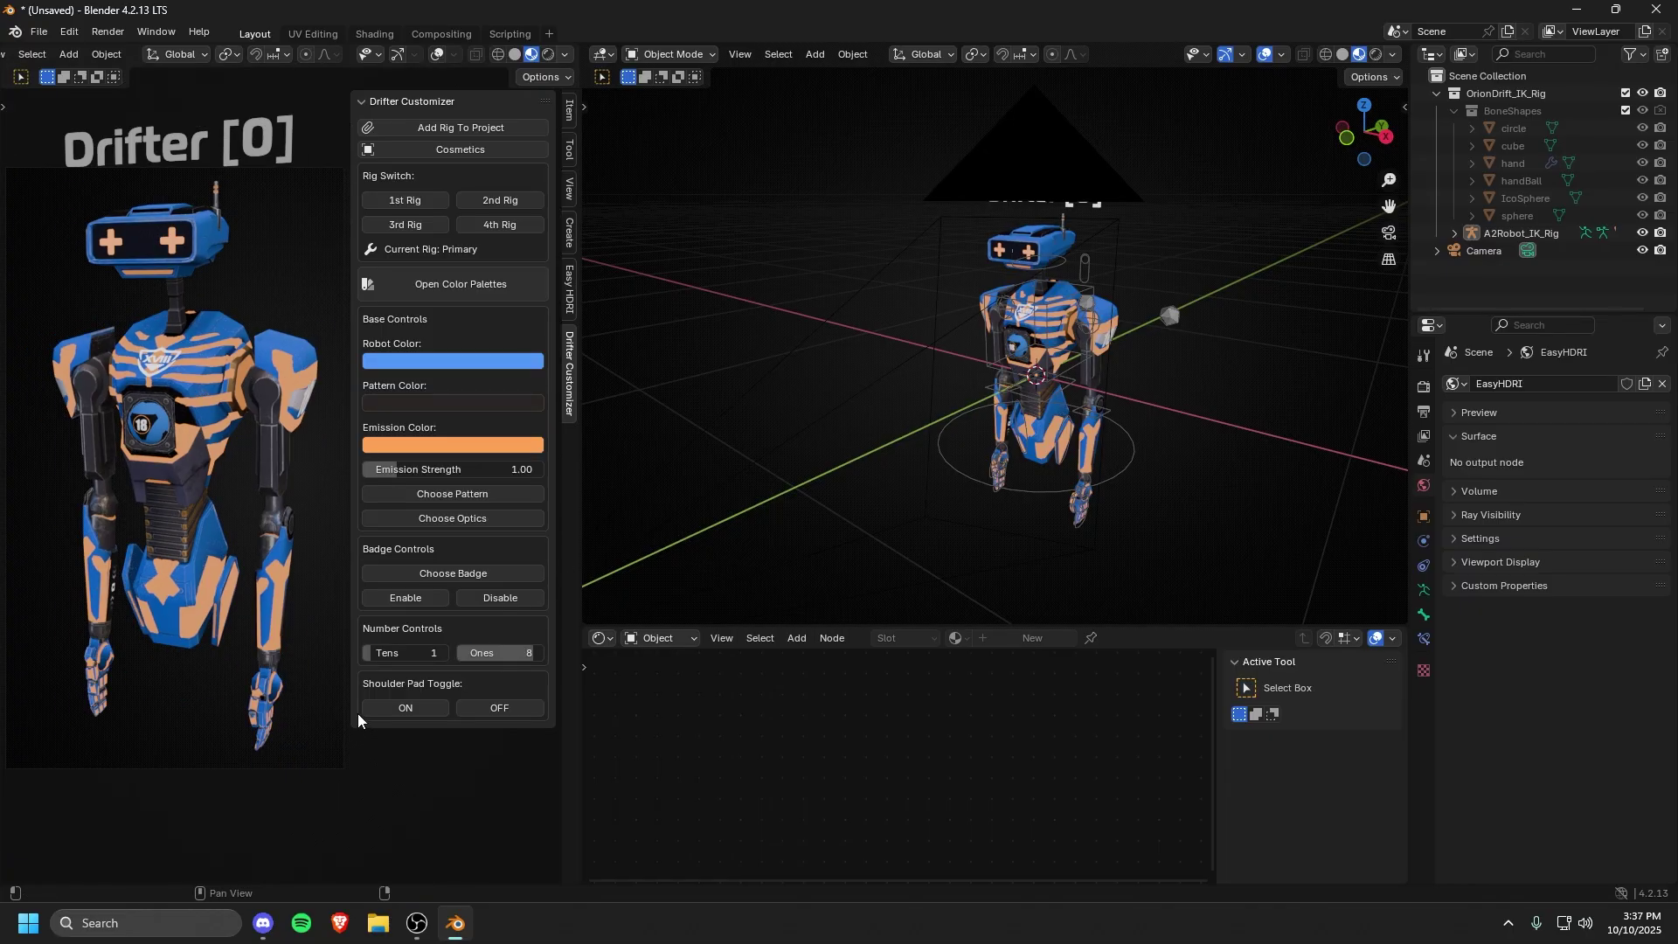
# Step: Toggle the robot's shoulder pads off and back on twice
pyautogui.click(487, 706)
pyautogui.click(422, 704)
pyautogui.click(487, 707)
pyautogui.click(415, 705)
# Step: Open the cosmetics library, display its items as thumbnails and browse through them
pyautogui.click(454, 150)
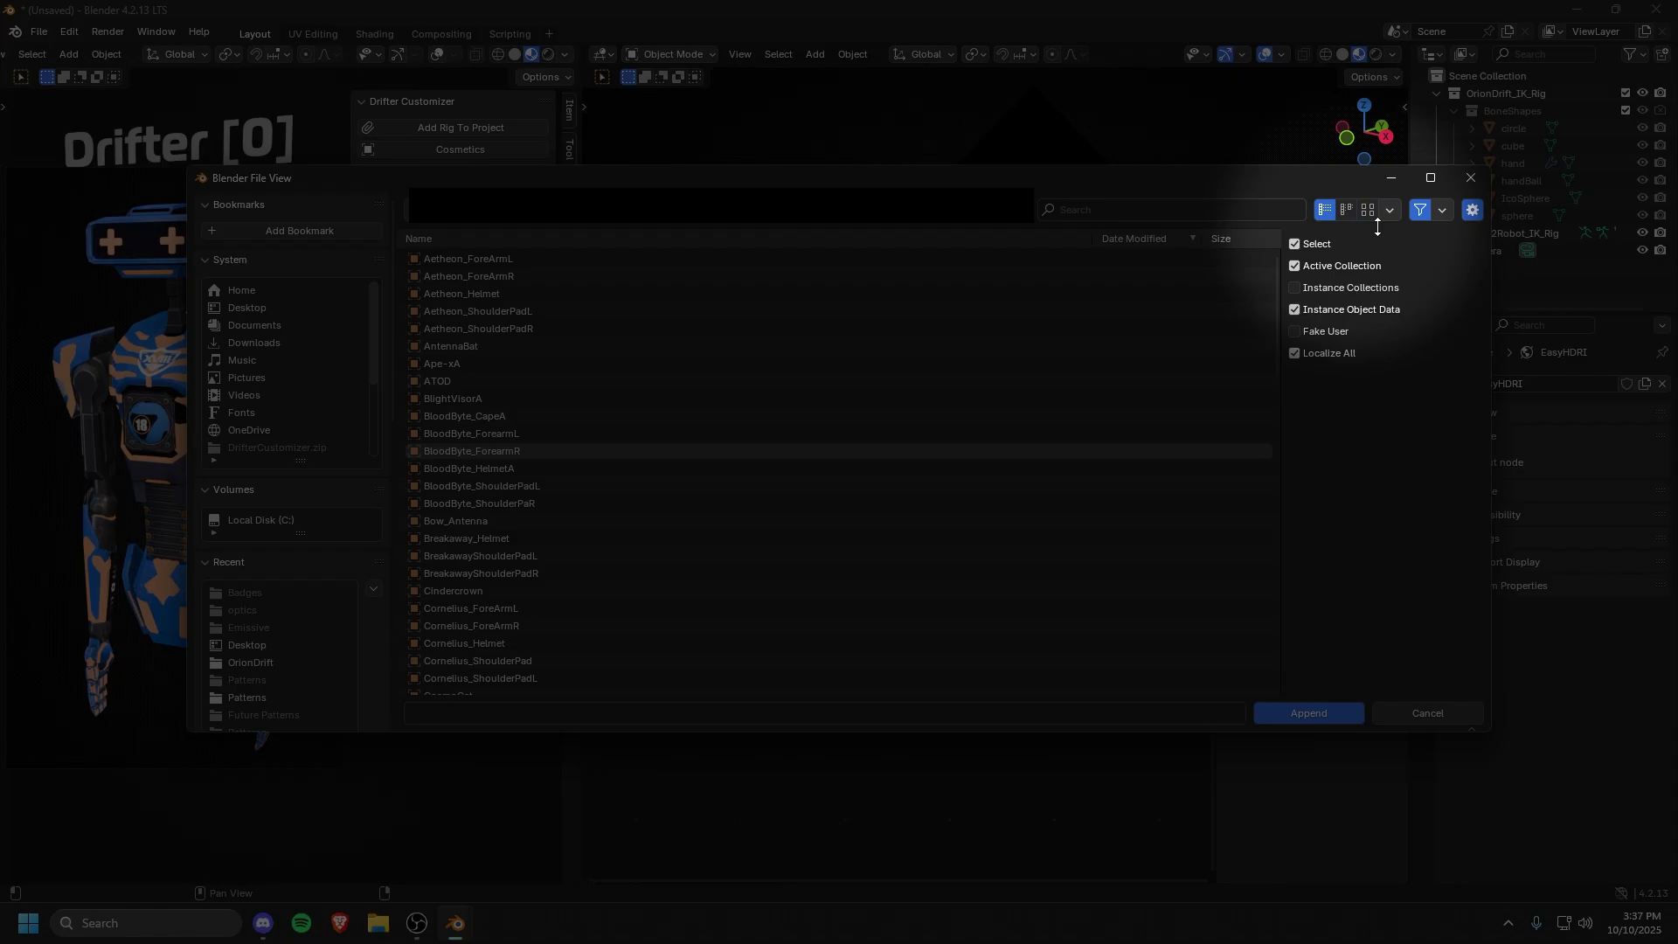
pyautogui.click(1368, 210)
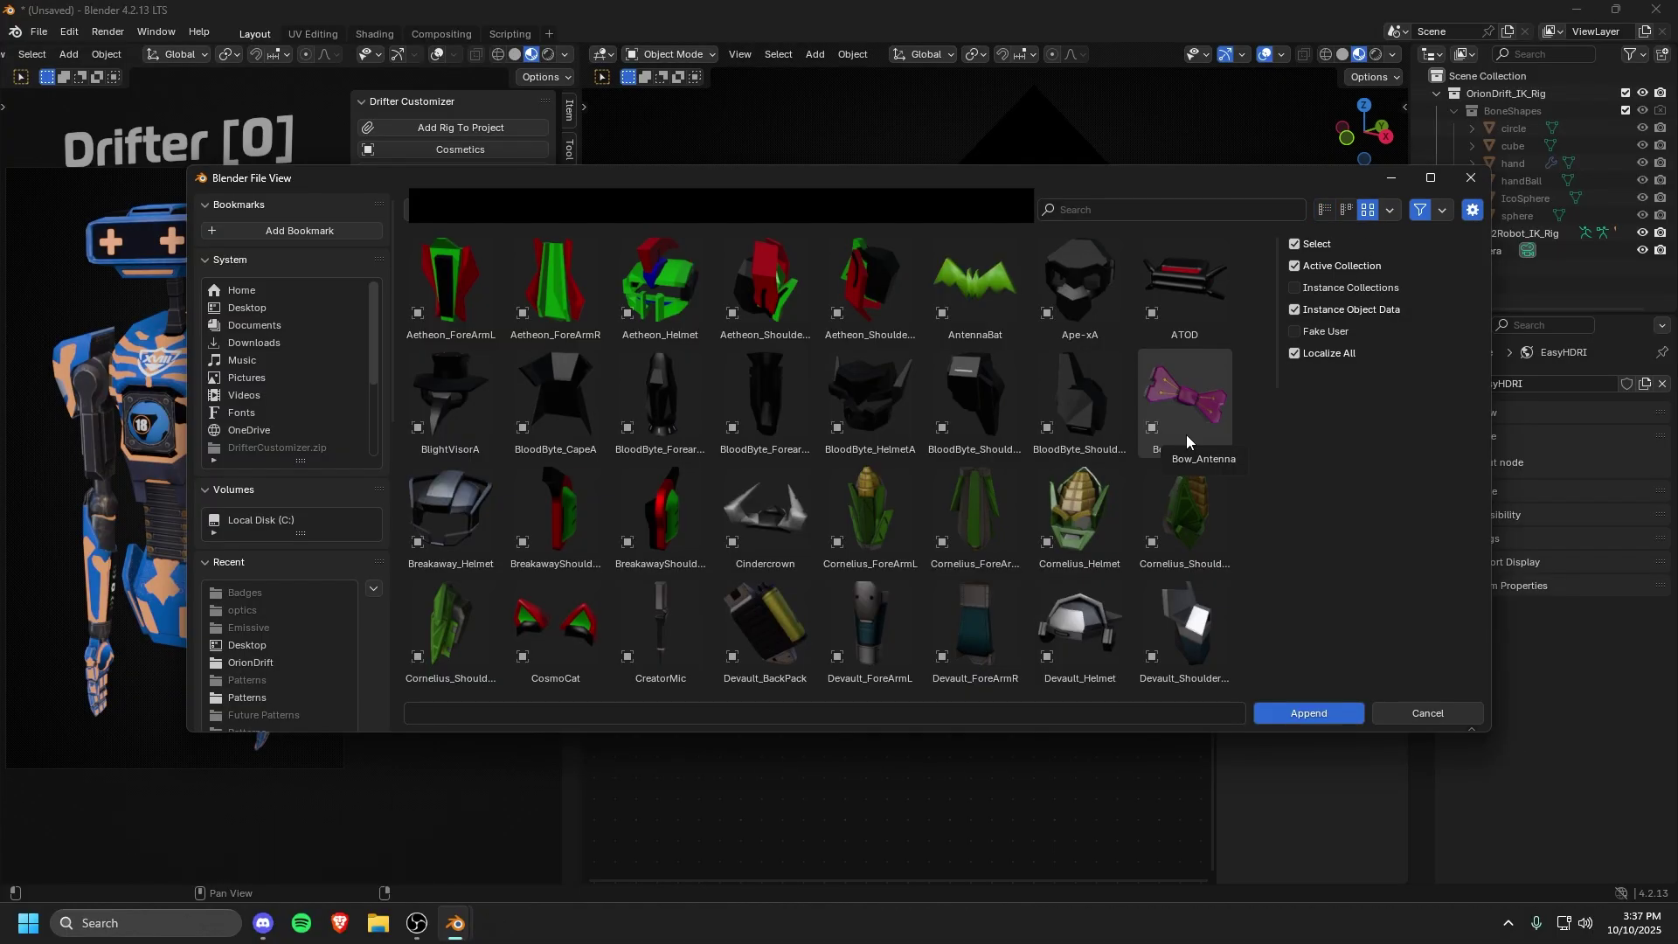
pyautogui.scroll(-10, 1188, 433)
pyautogui.scroll(-1, 1061, 404)
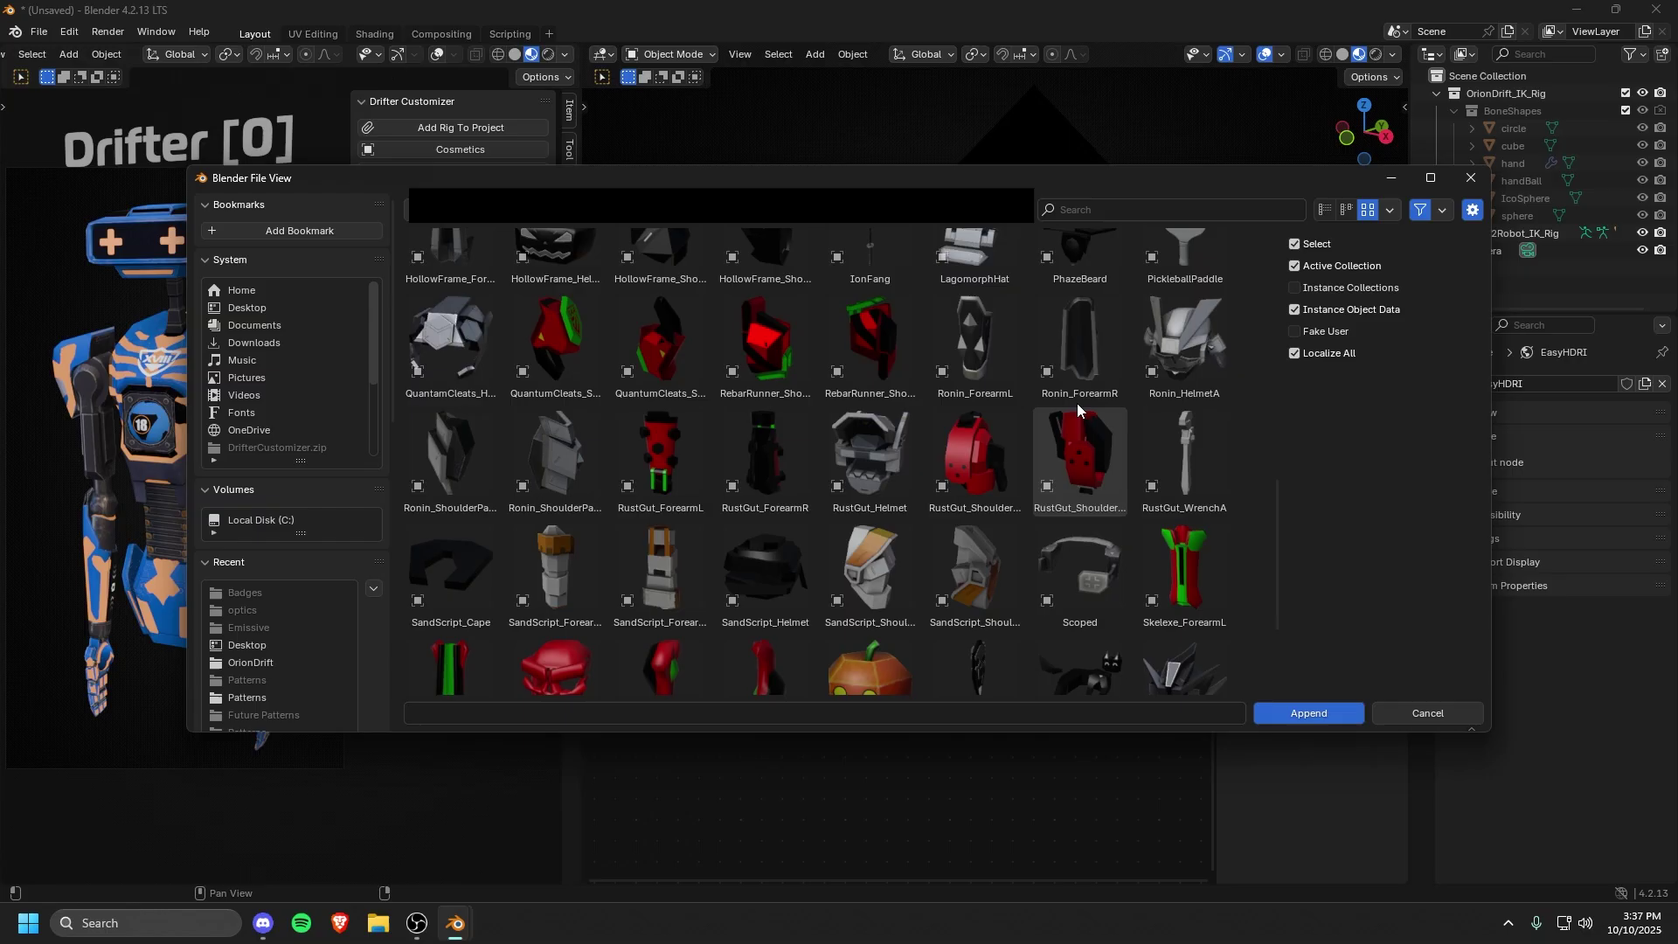
# Step: Search the cosmetics for "Sand" and clear the search
pyautogui.click(1094, 206)
pyautogui.write('Sand')
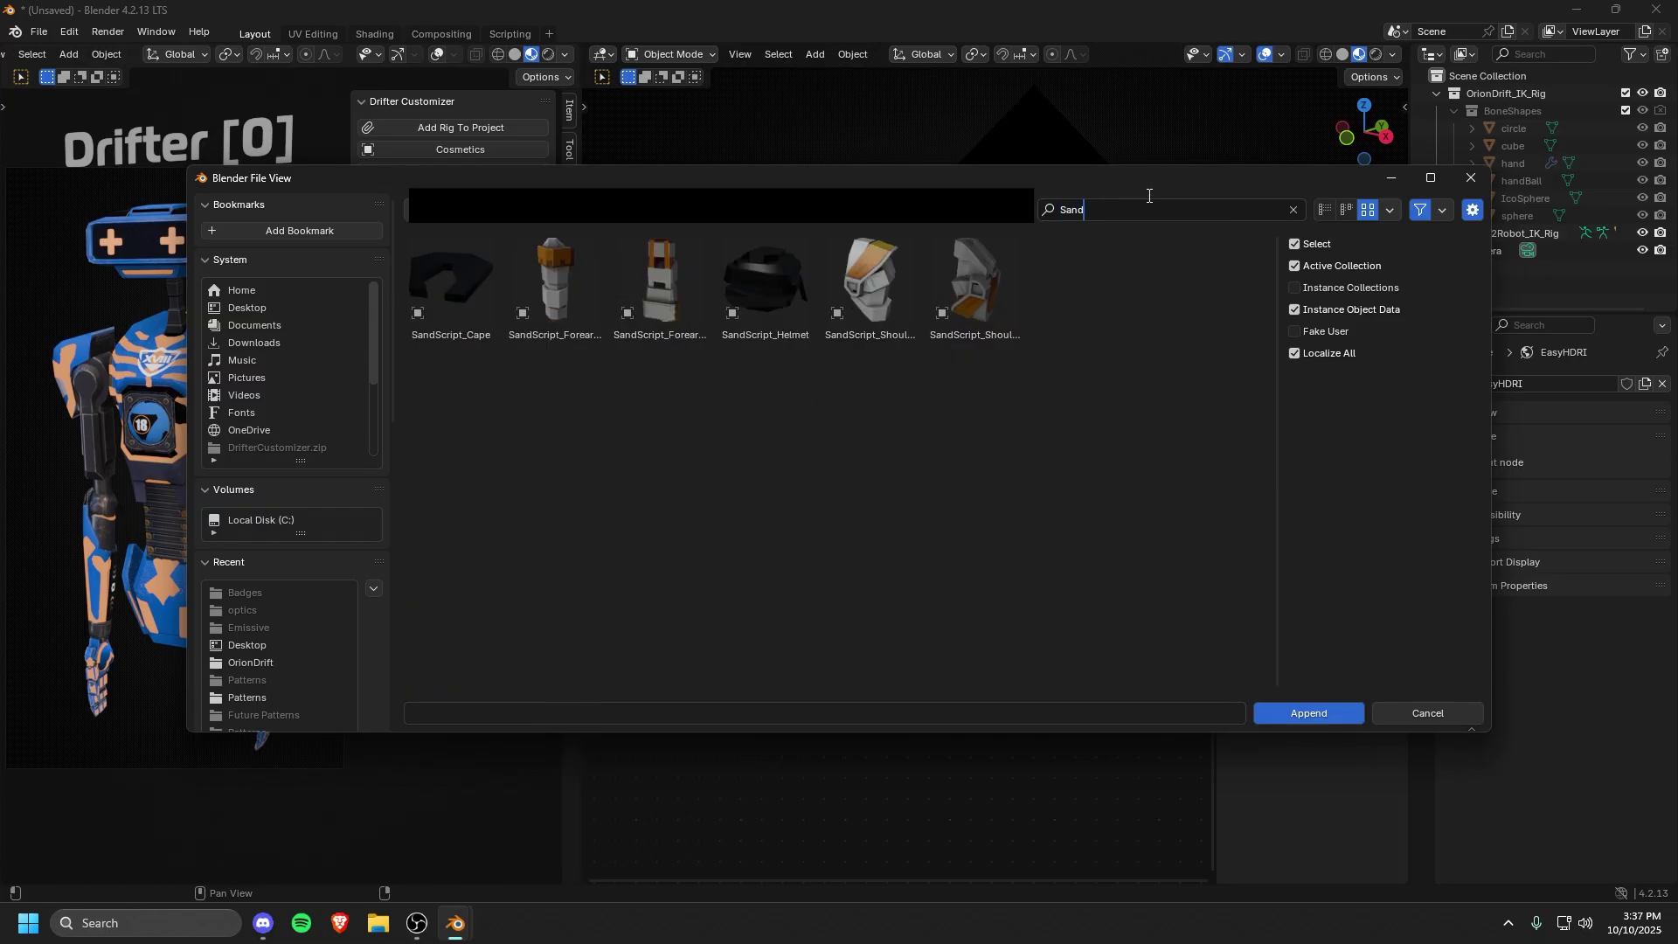
pyautogui.press('Escape')
# Step: Append the SandScript_Helmet, Skelexe_ShoulderL and Skelexe_ShoulderR cosmetics to the robot
pyautogui.click(766, 505)
pyautogui.keyDown('shift'); pyautogui.click(651, 603); pyautogui.keyUp('shift')
pyautogui.keyDown('shift'); pyautogui.click(743, 612); pyautogui.keyUp('shift')
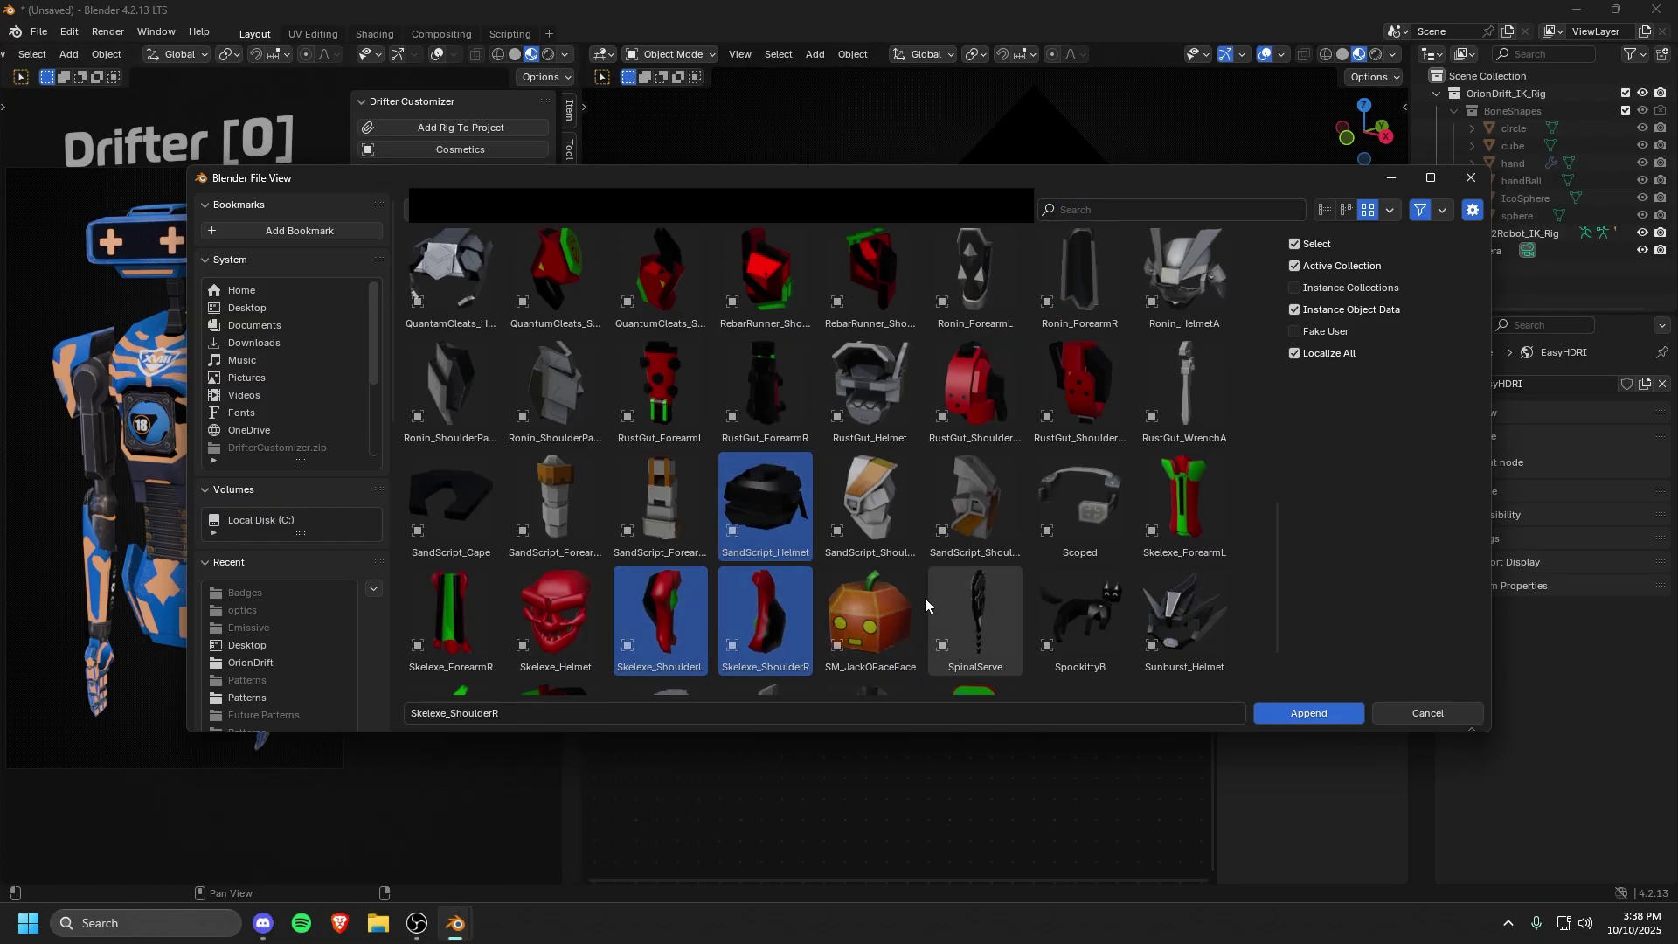
pyautogui.click(1304, 713)
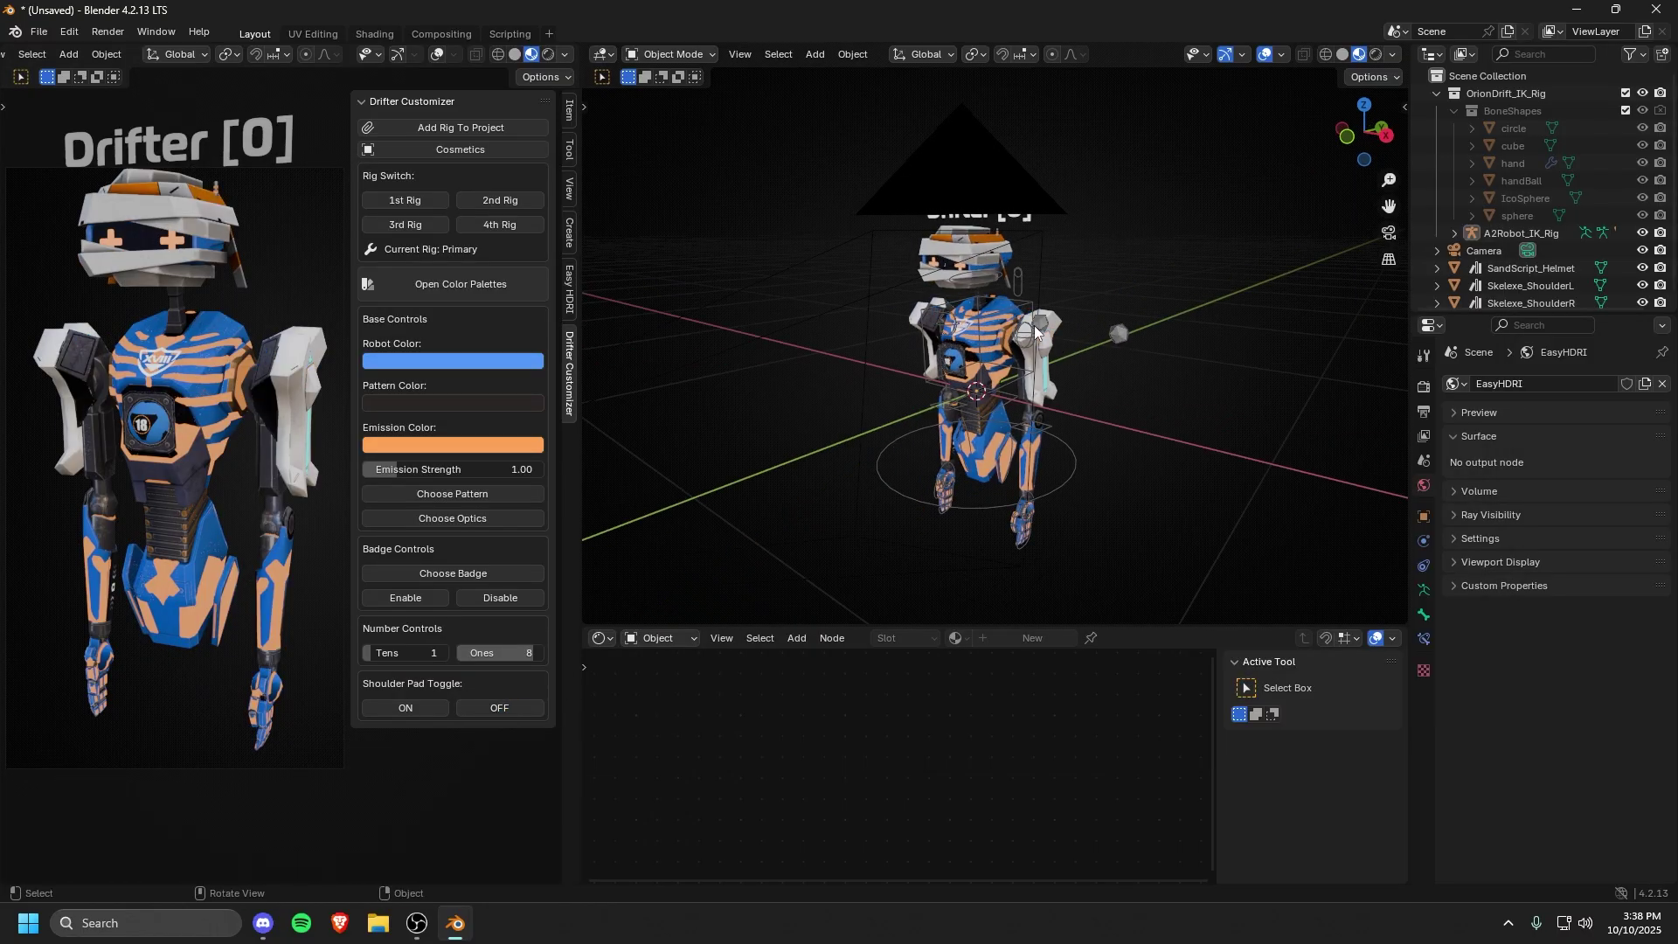
# Step: Replace the word Drifter in the name tag above the robot's head with "Radiant", keeping the bracketed part
pyautogui.moveTo(979, 384); pyautogui.dragTo(967, 442, button='middle')
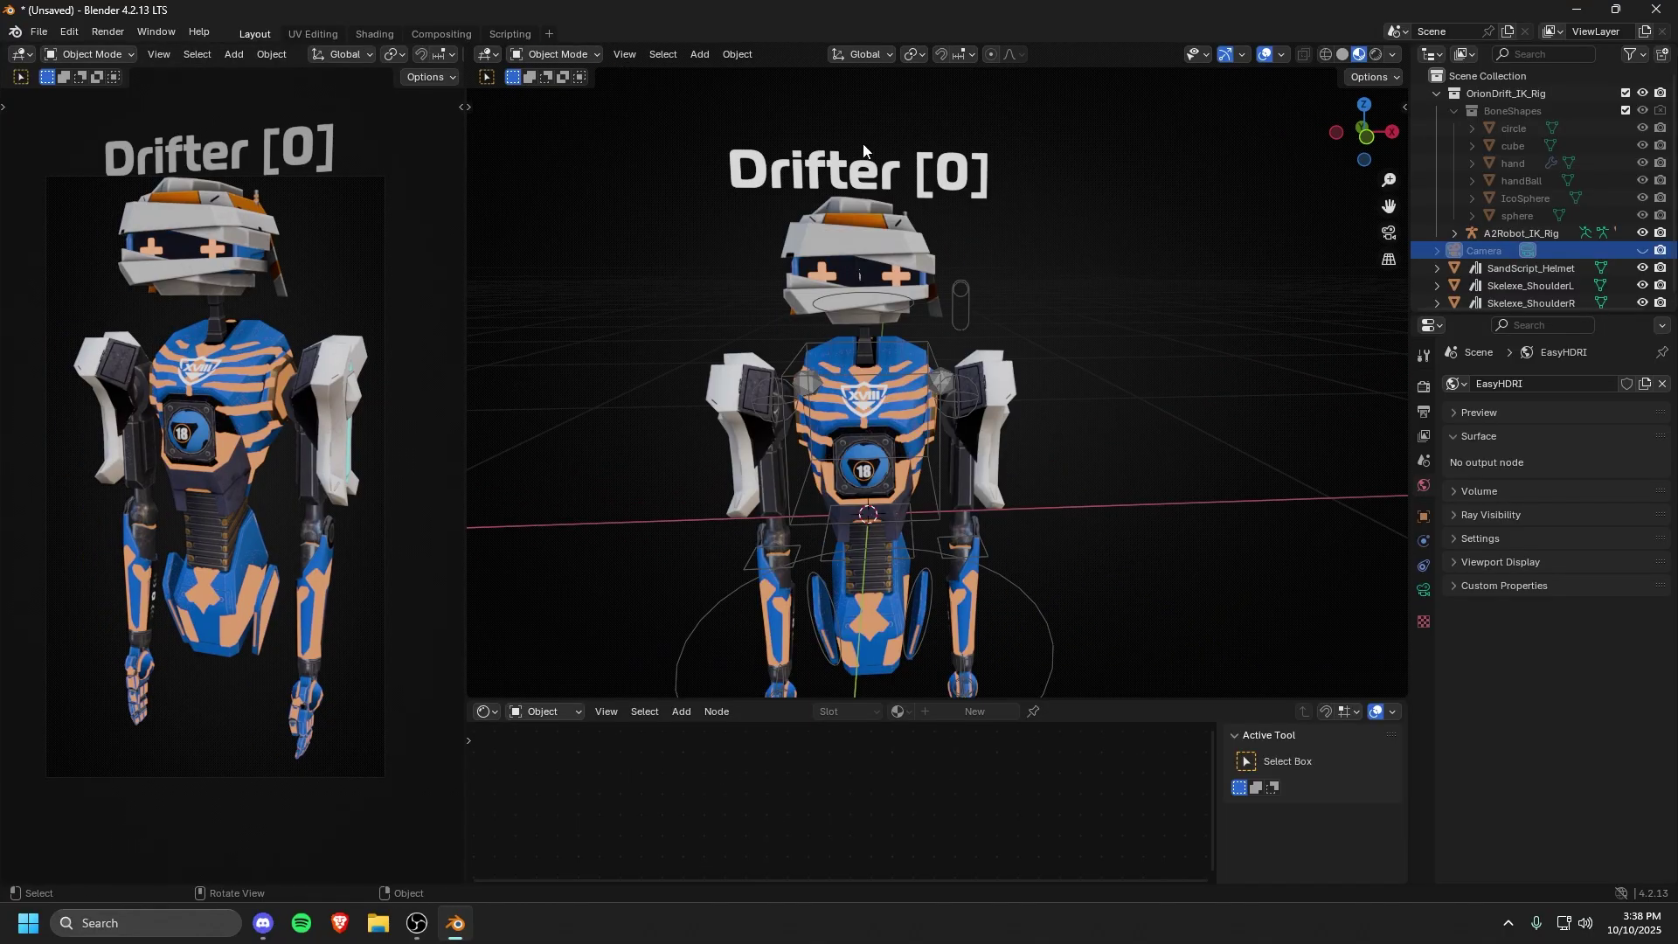
pyautogui.moveTo(1037, 352); pyautogui.dragTo(1209, 286, button='middle')
pyautogui.click(989, 229)
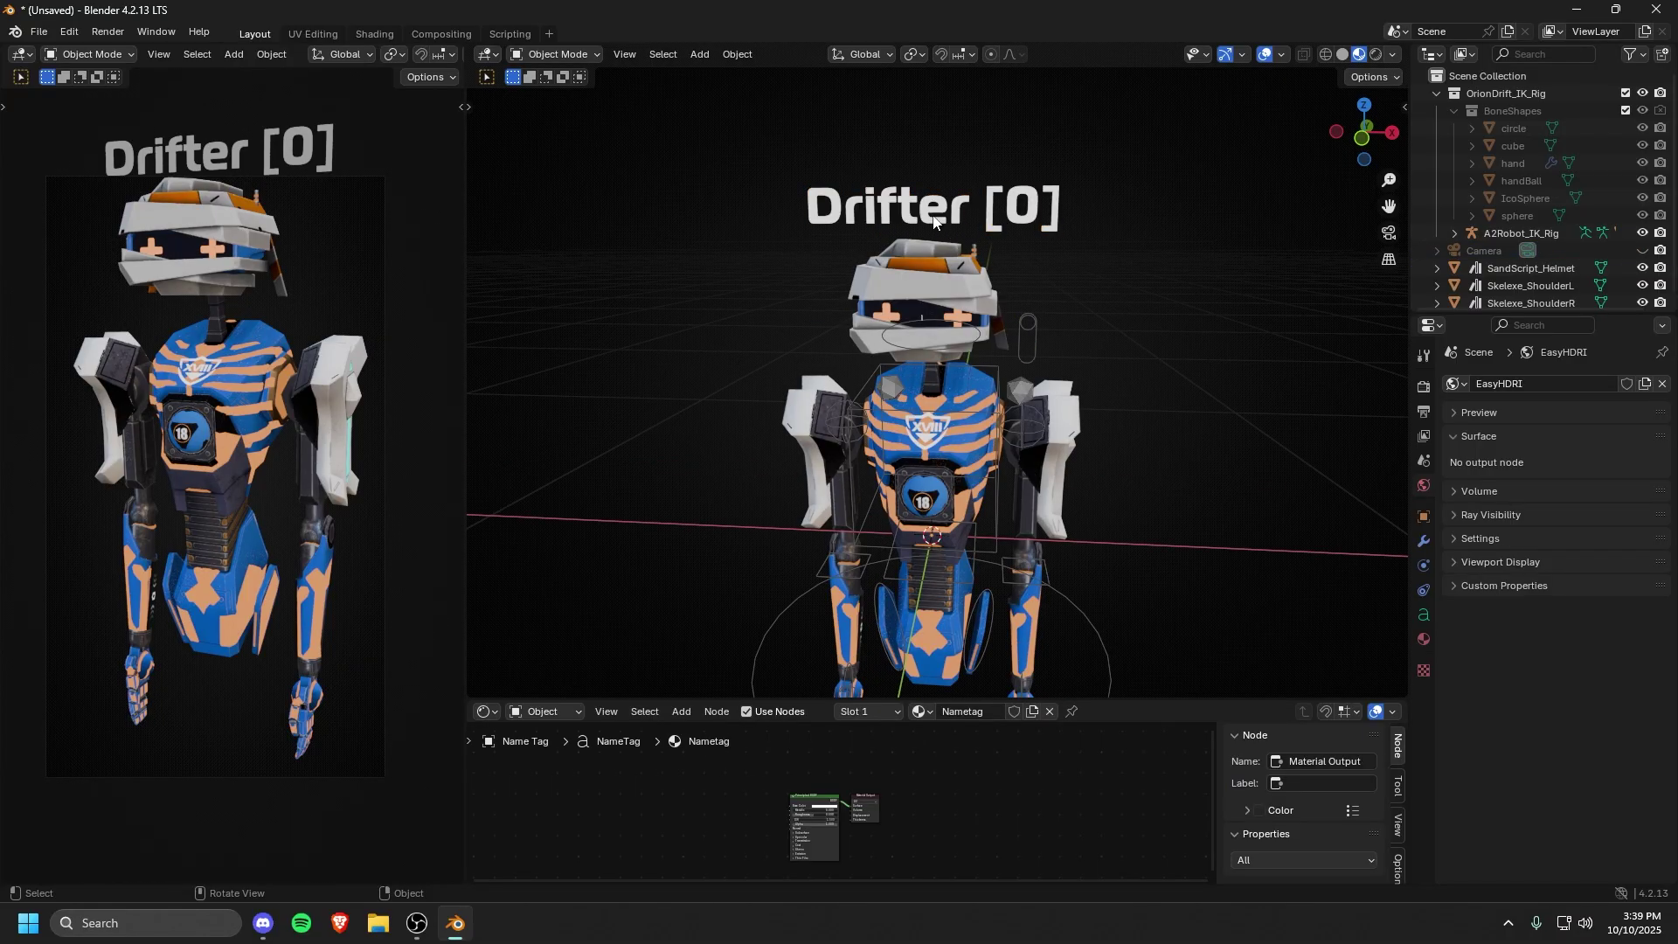
pyautogui.press('Tab')
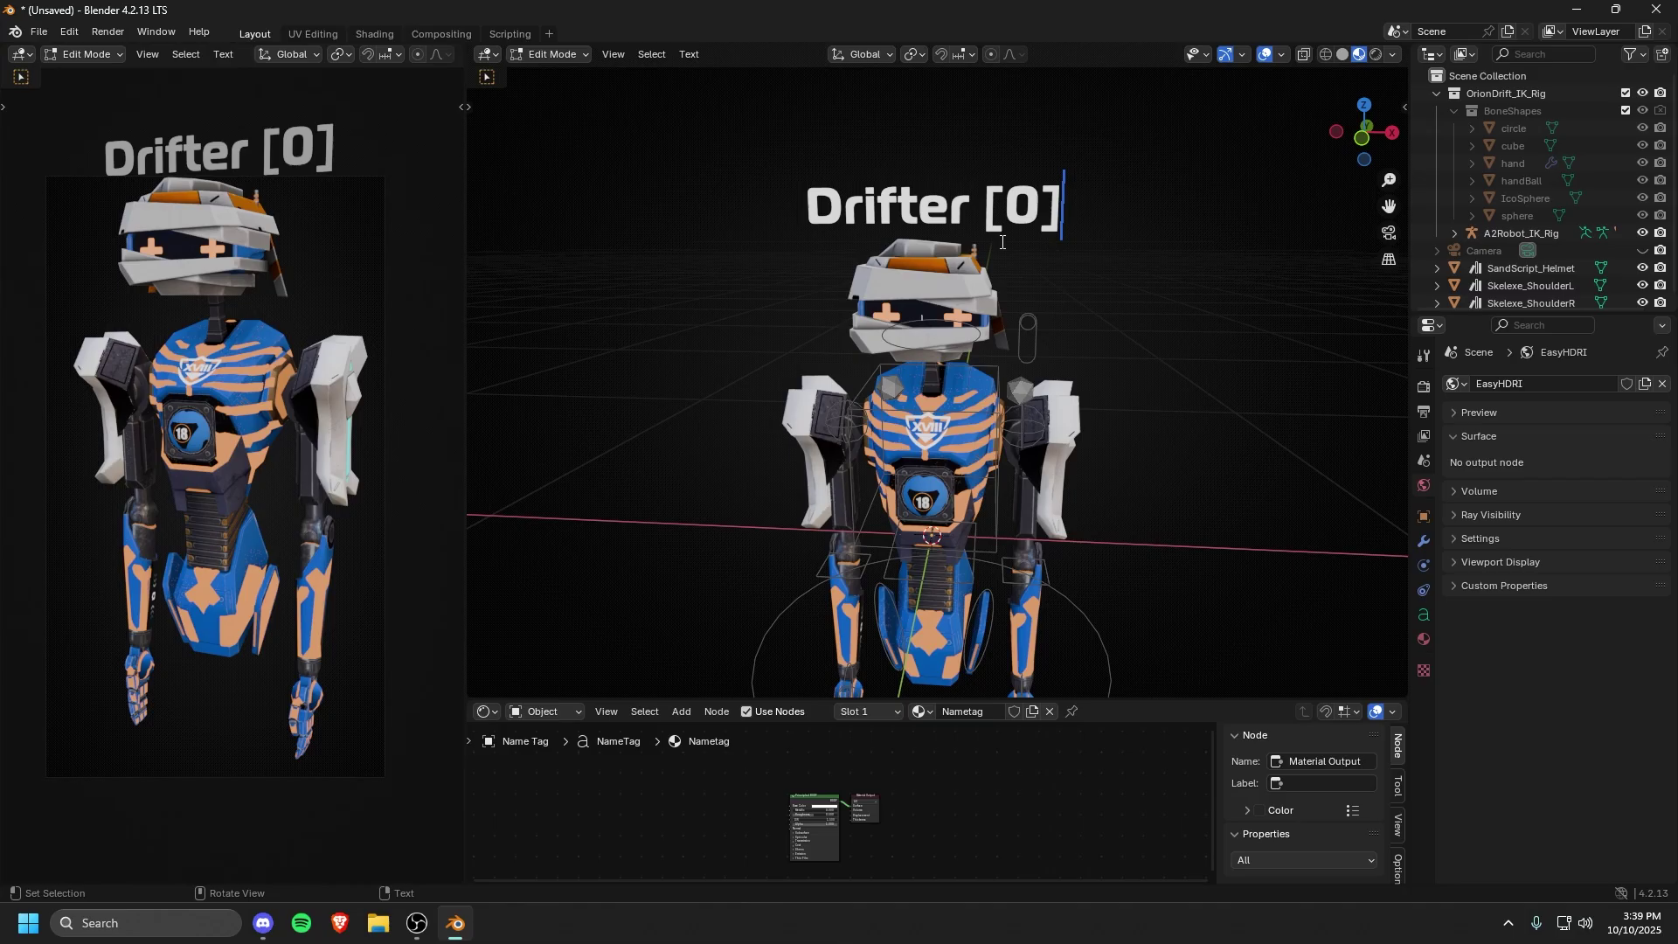
pyautogui.press('Left')
pyautogui.press('Left')
pyautogui.press('Left')
pyautogui.press('Left')
pyautogui.press('BackSpace')
pyautogui.press('BackSpace')
pyautogui.press('BackSpace')
pyautogui.press('BackSpace')
pyautogui.press('BackSpace')
pyautogui.press('BackSpace')
pyautogui.press('BackSpace')
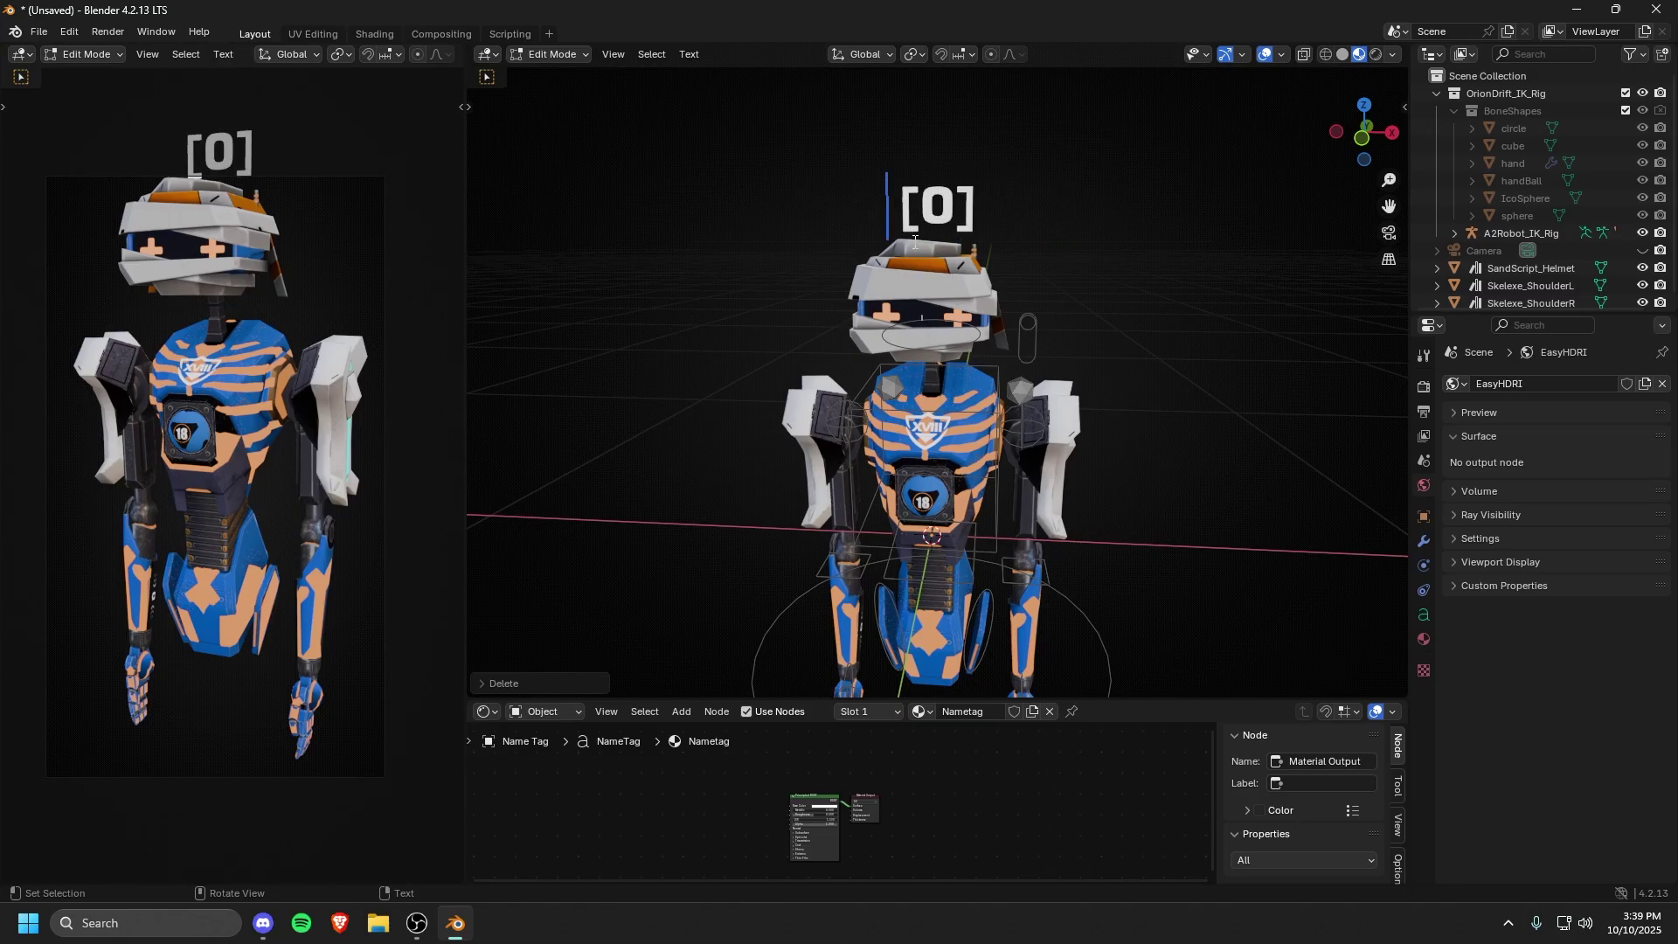
pyautogui.write('Radiant')
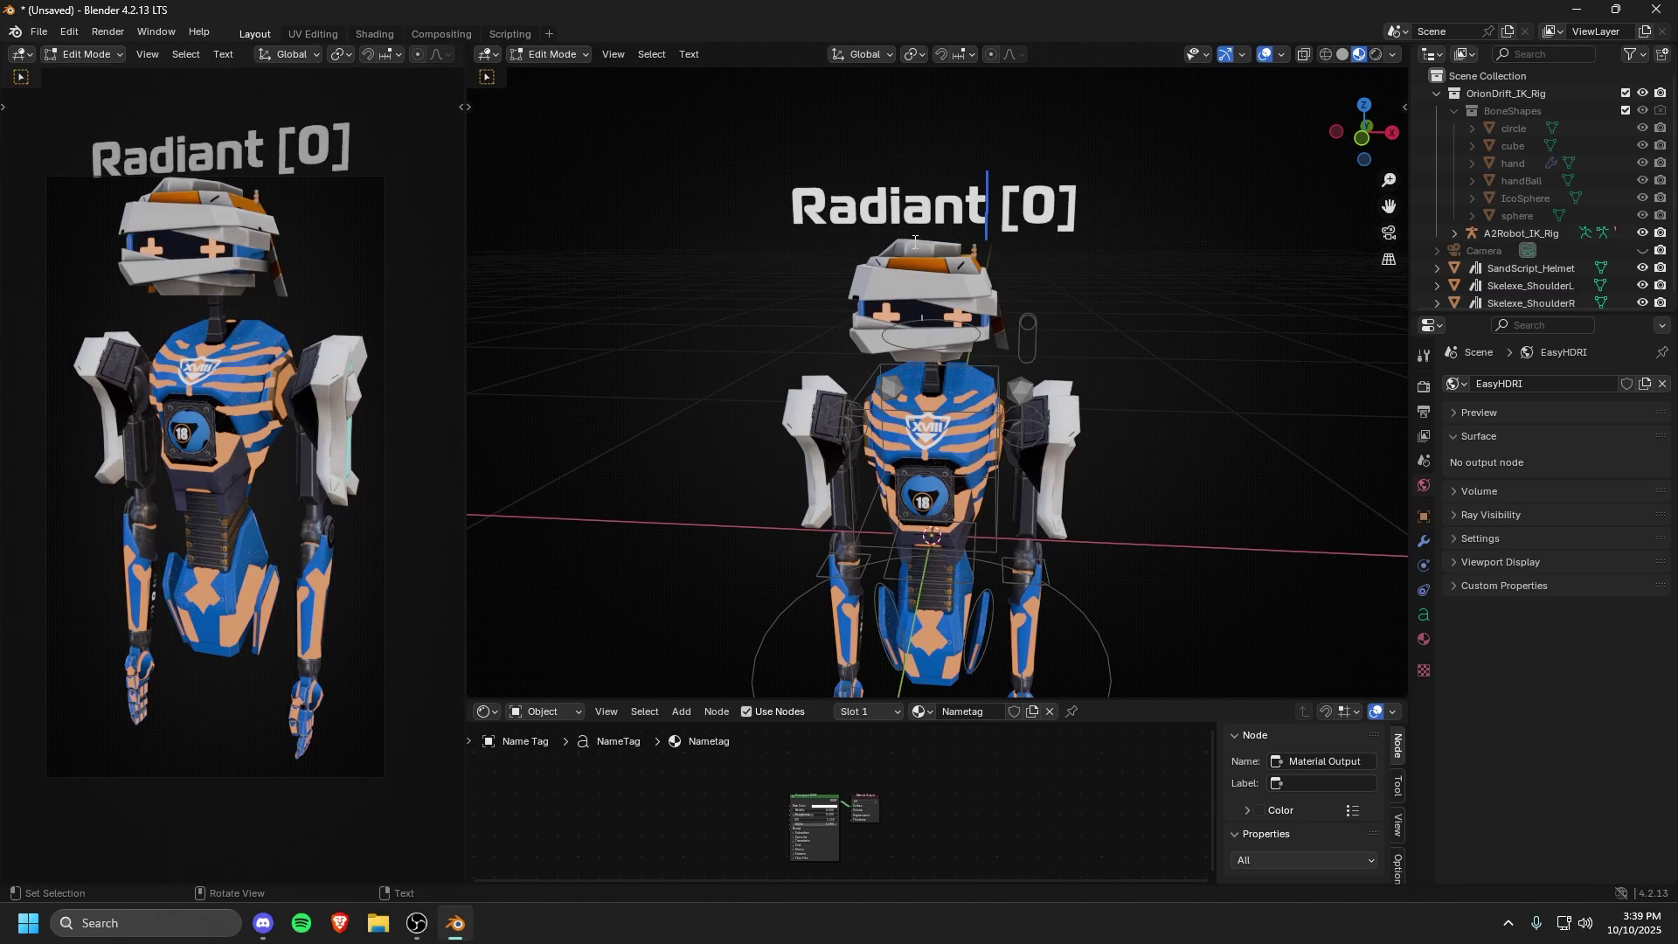
# Step: Finish editing the name tag text and delete the name tag object
pyautogui.press('Tab')
pyautogui.press('Delete')
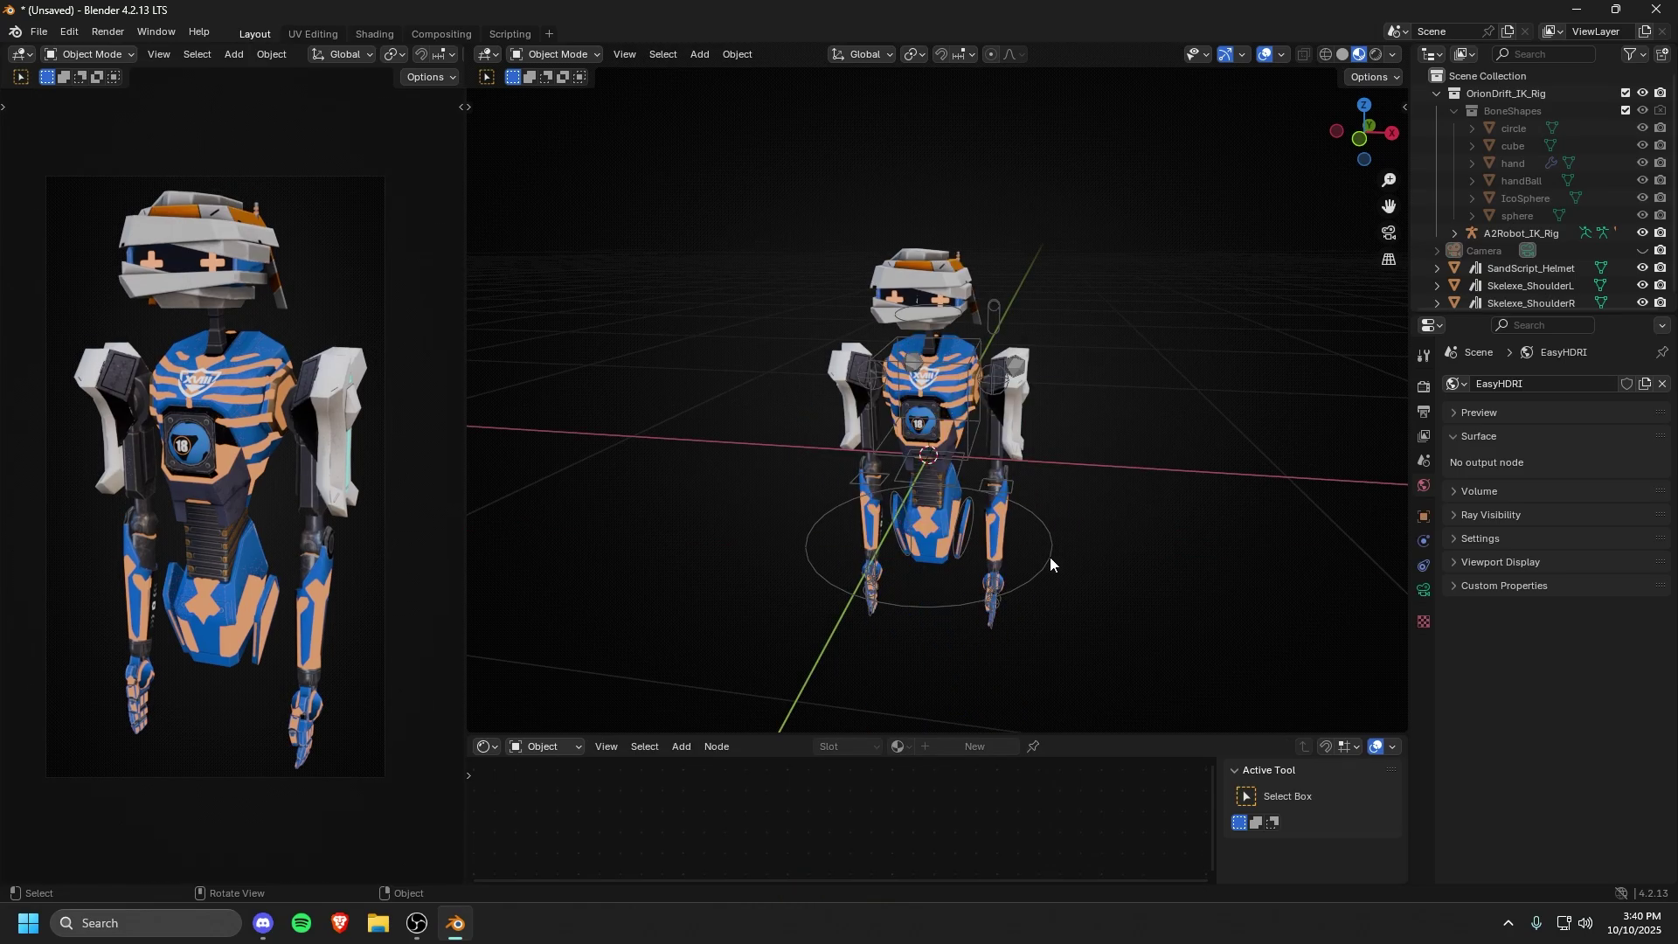
# Step: Select the A2Robot_IK_Rig armature and switch it to Pose Mode
pyautogui.click(1041, 521)
pyautogui.scroll(4, 1047, 369)
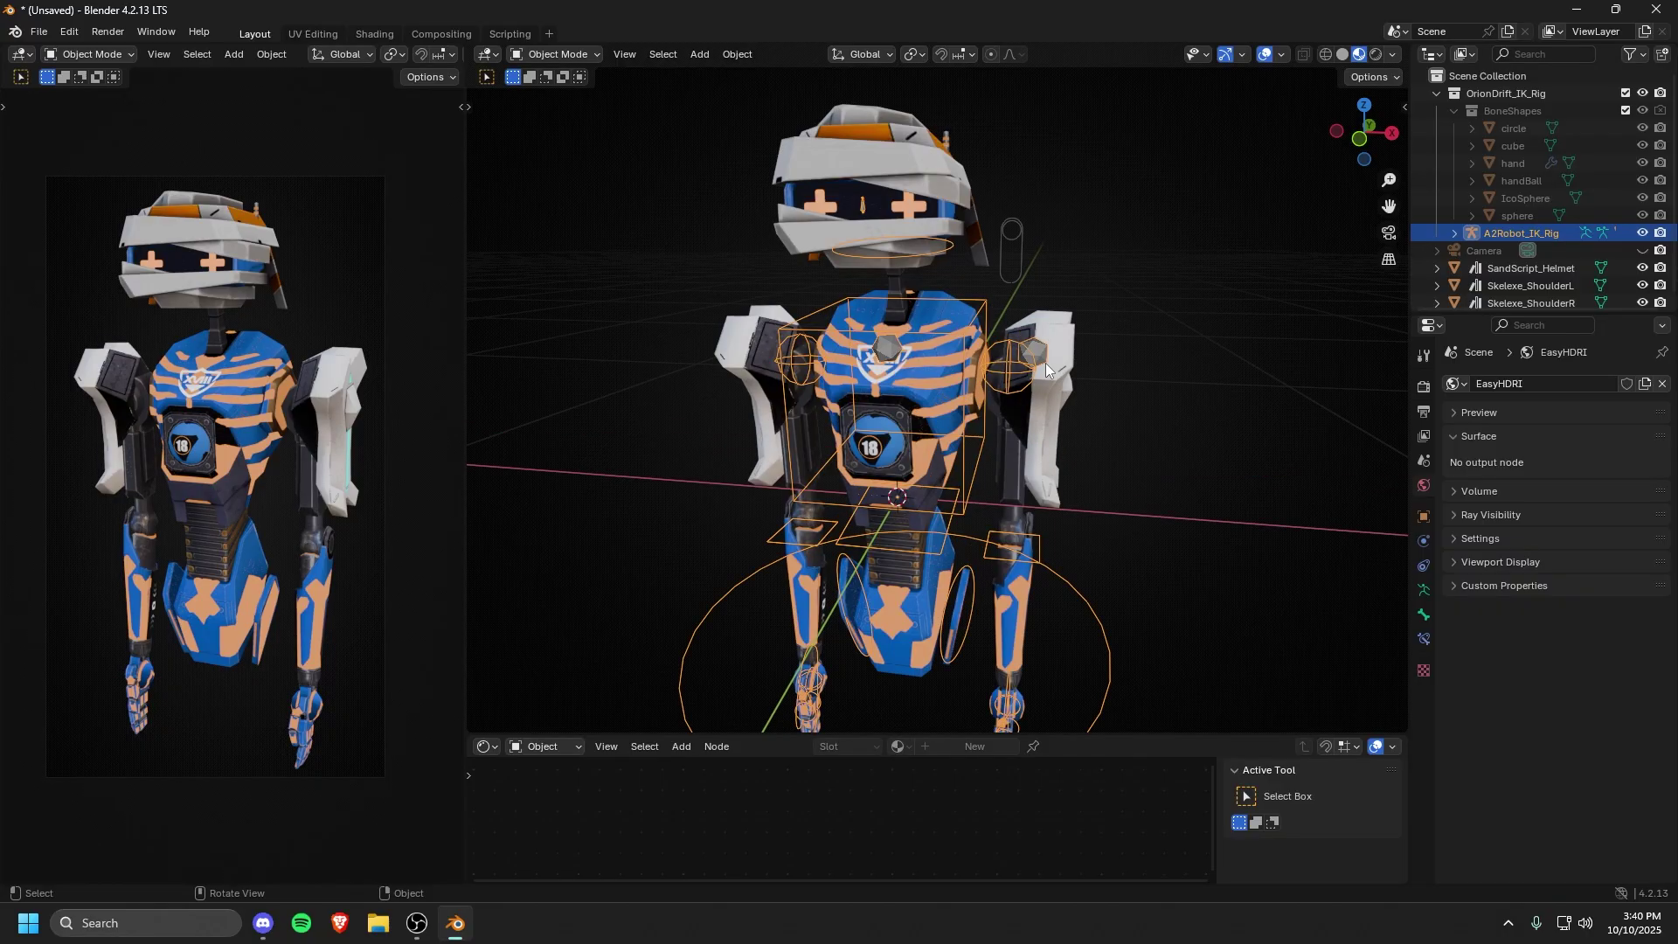
pyautogui.click(1009, 444)
pyautogui.keyDown('shift'); pyautogui.moveTo(1166, 433); pyautogui.dragTo(1171, 423, button='middle'); pyautogui.keyUp('shift')
pyautogui.click(1067, 573)
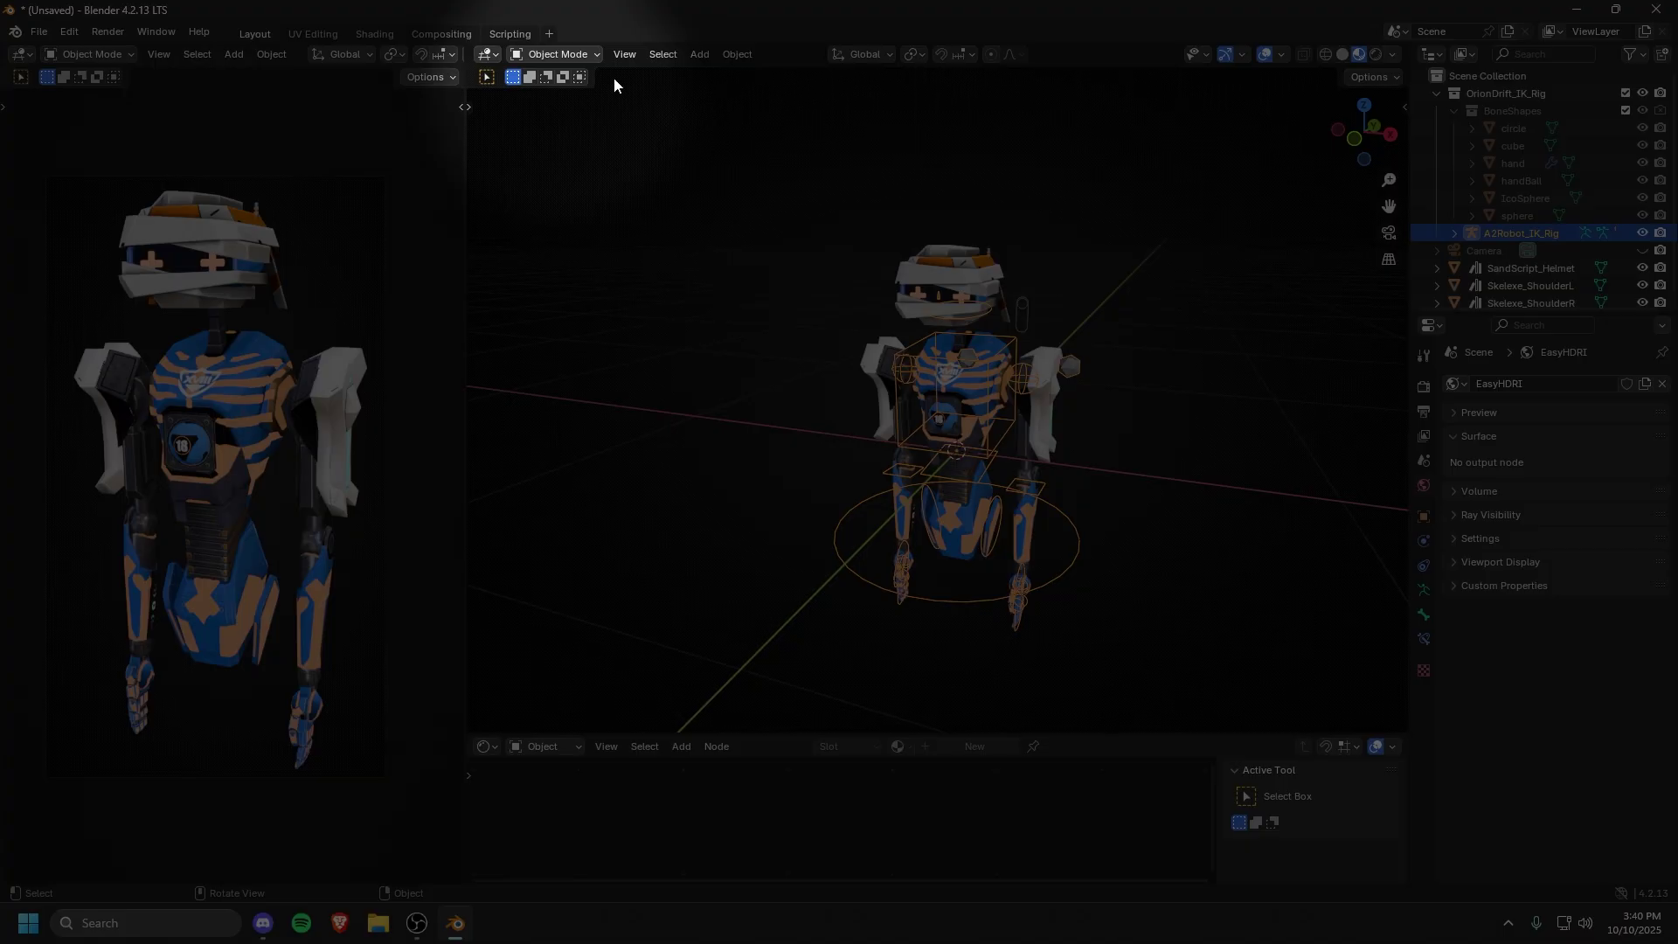
pyautogui.click(552, 55)
pyautogui.click(558, 112)
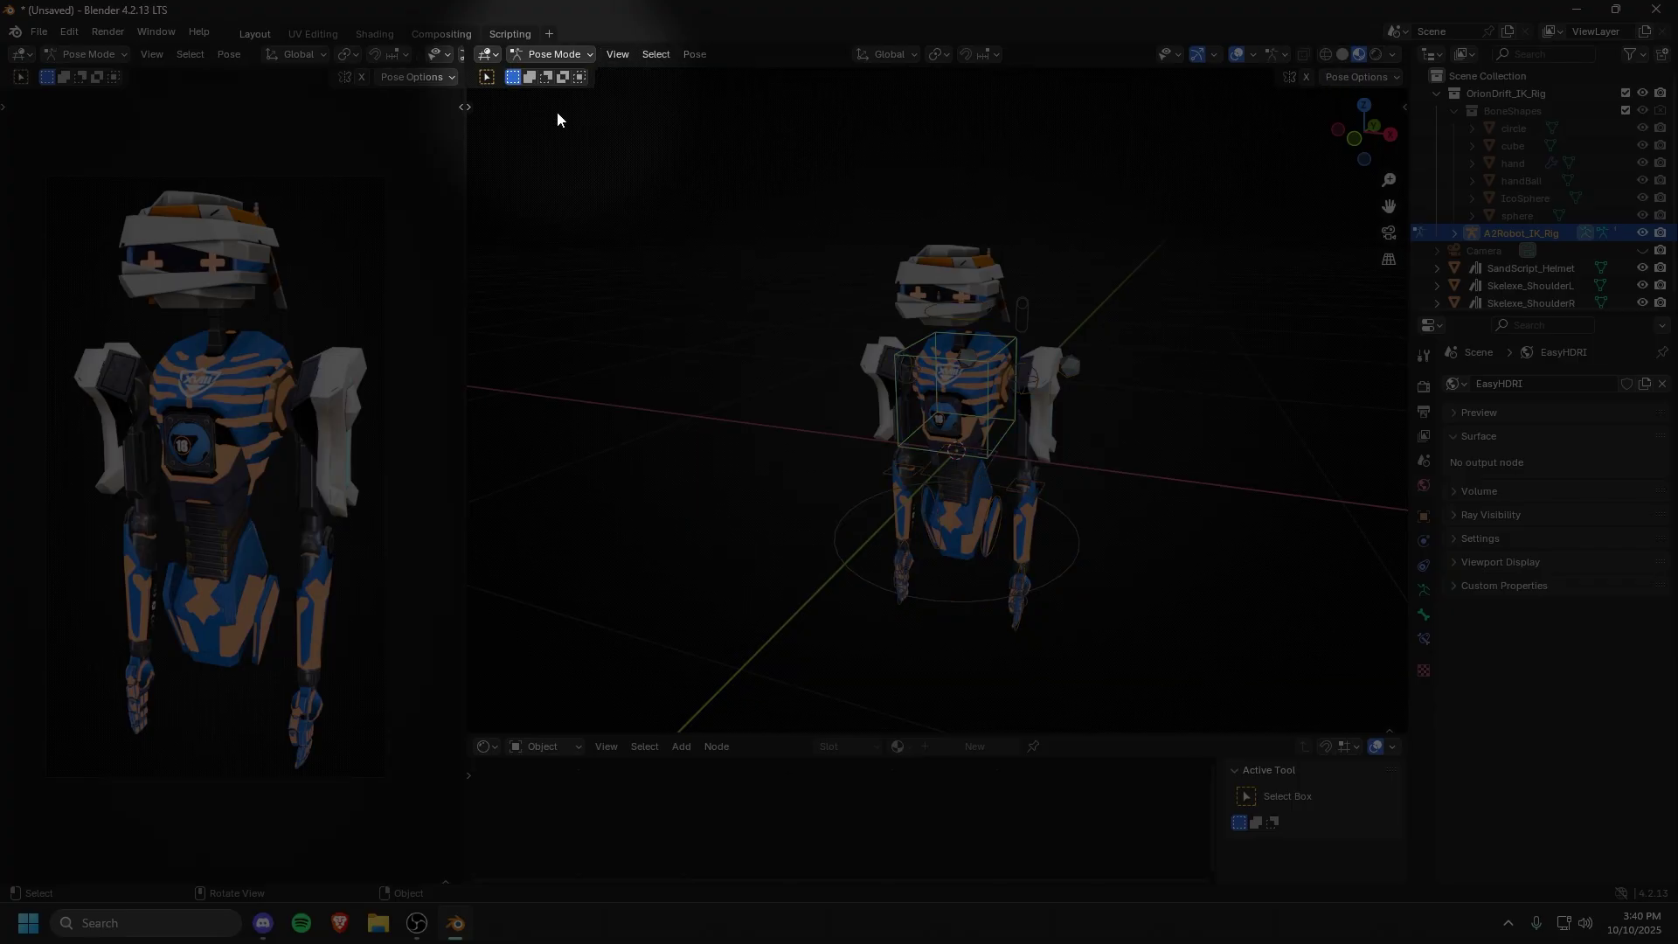
# Step: Pick the head and chest controls, and try scaling the robot's left shoulder and elbow controls
pyautogui.scroll(4, 1073, 245)
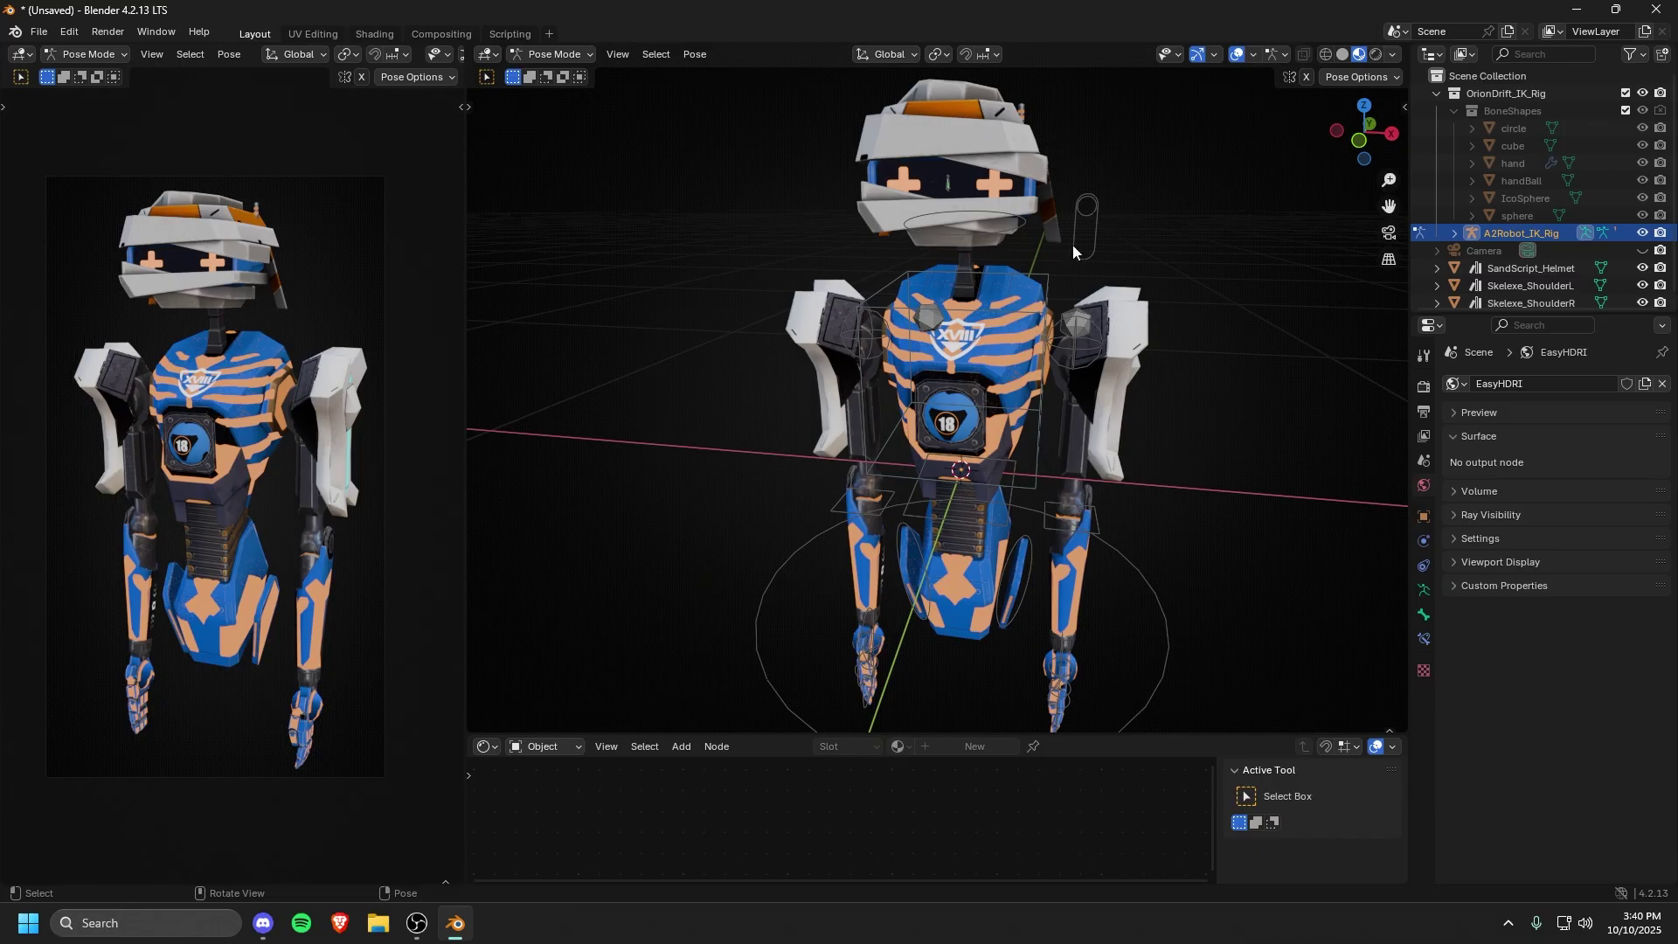
pyautogui.click(1016, 219)
pyautogui.click(1066, 472)
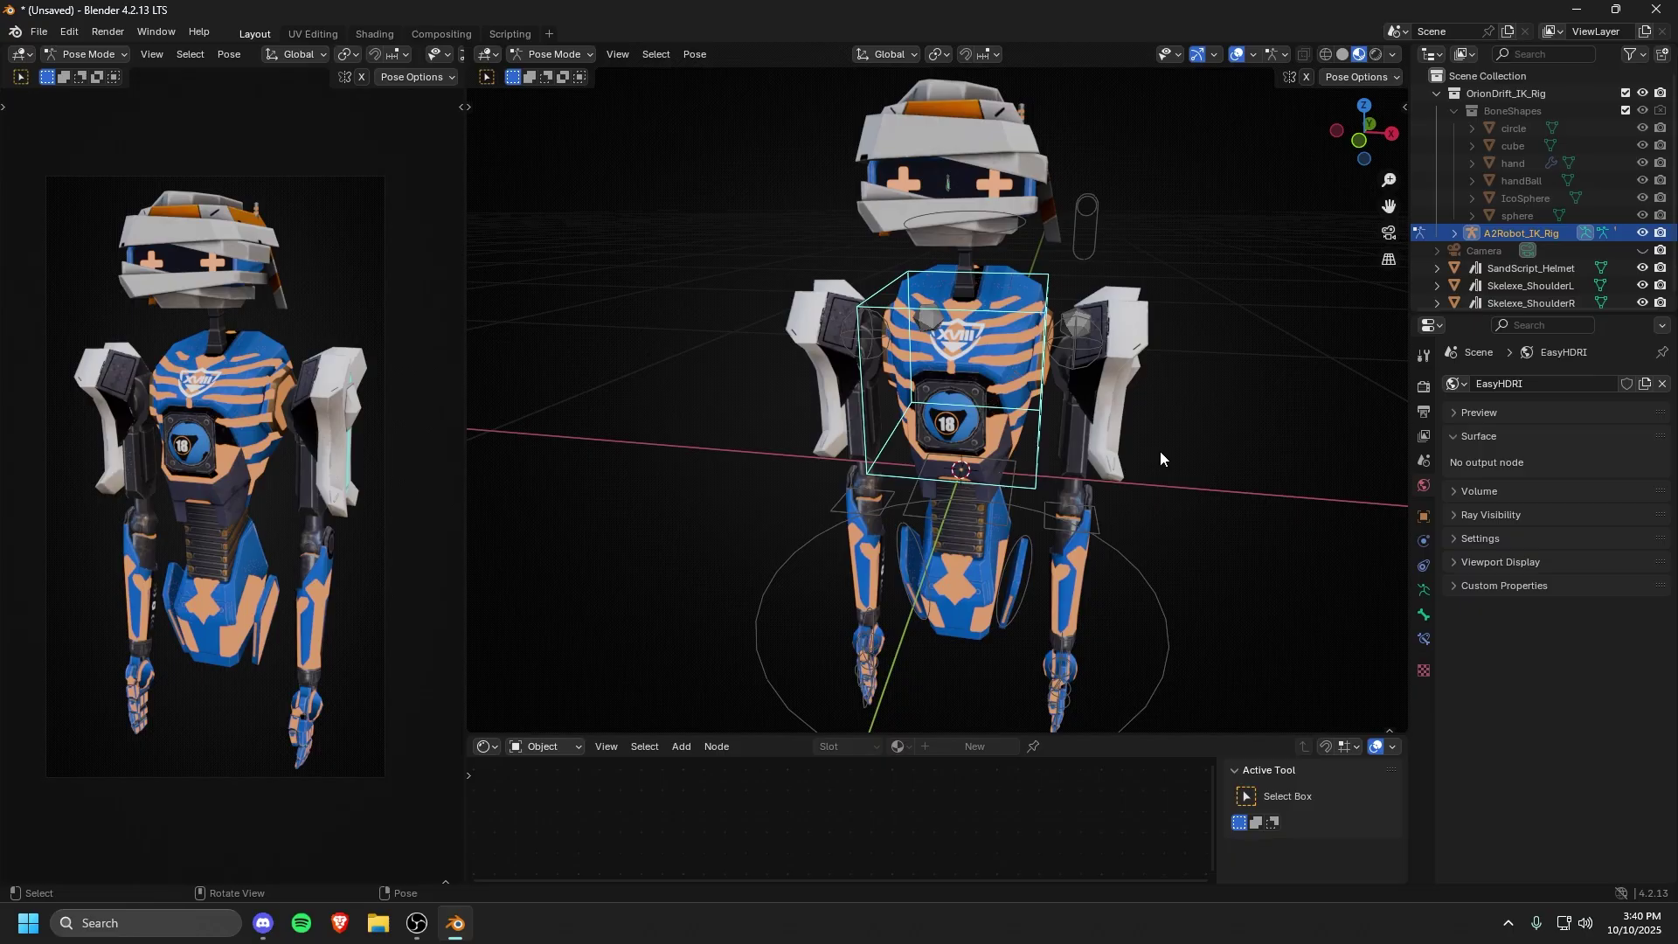
pyautogui.click(1083, 352)
pyautogui.press('s')
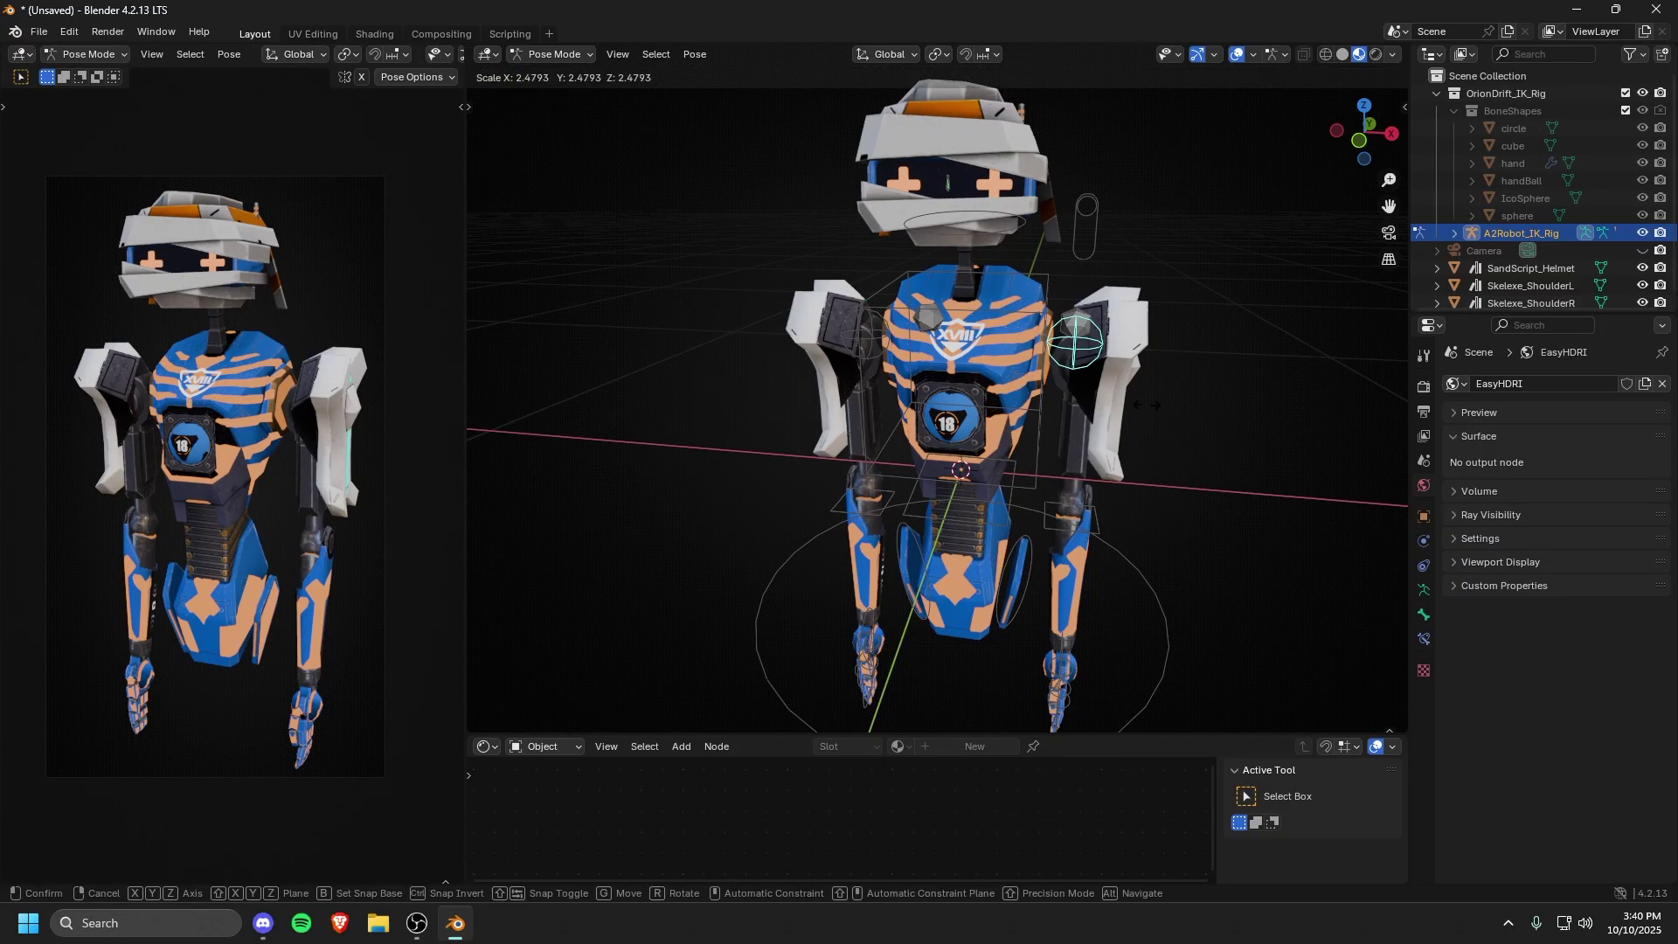
pyautogui.click(1222, 472)
pyautogui.click(1096, 524)
pyautogui.press('s')
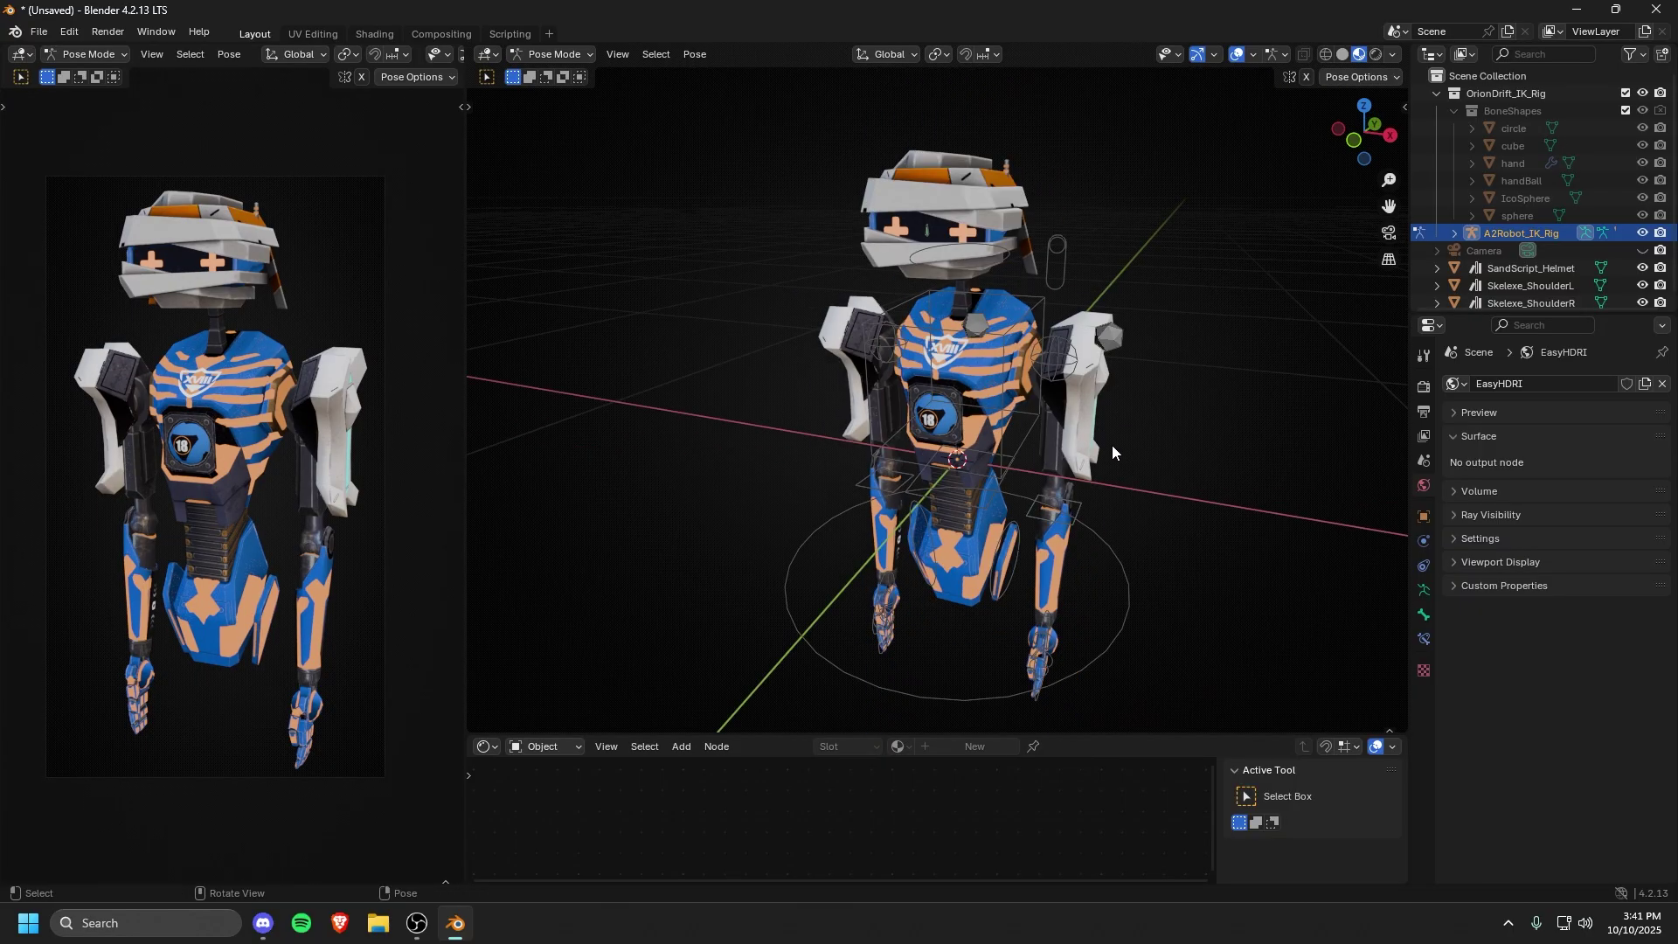
# Step: Try rotating the robot's head control and moving its left hand control up and outward
pyautogui.scroll(1, 1113, 444)
pyautogui.click(1010, 227)
pyautogui.press('g')
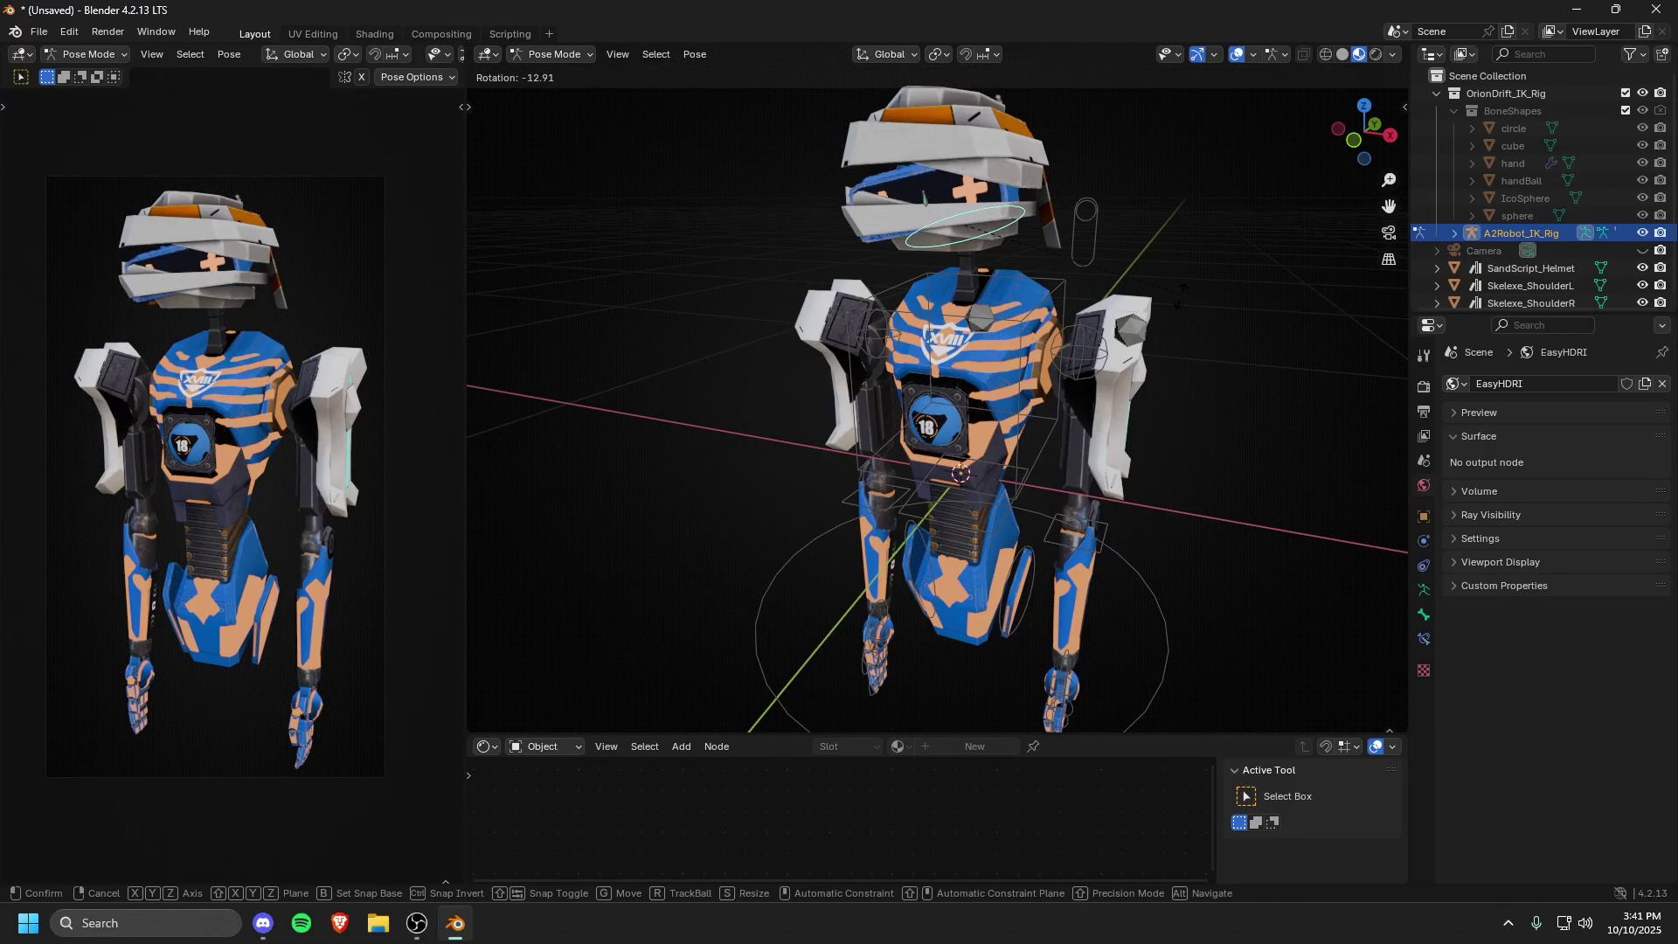
pyautogui.click(1045, 563)
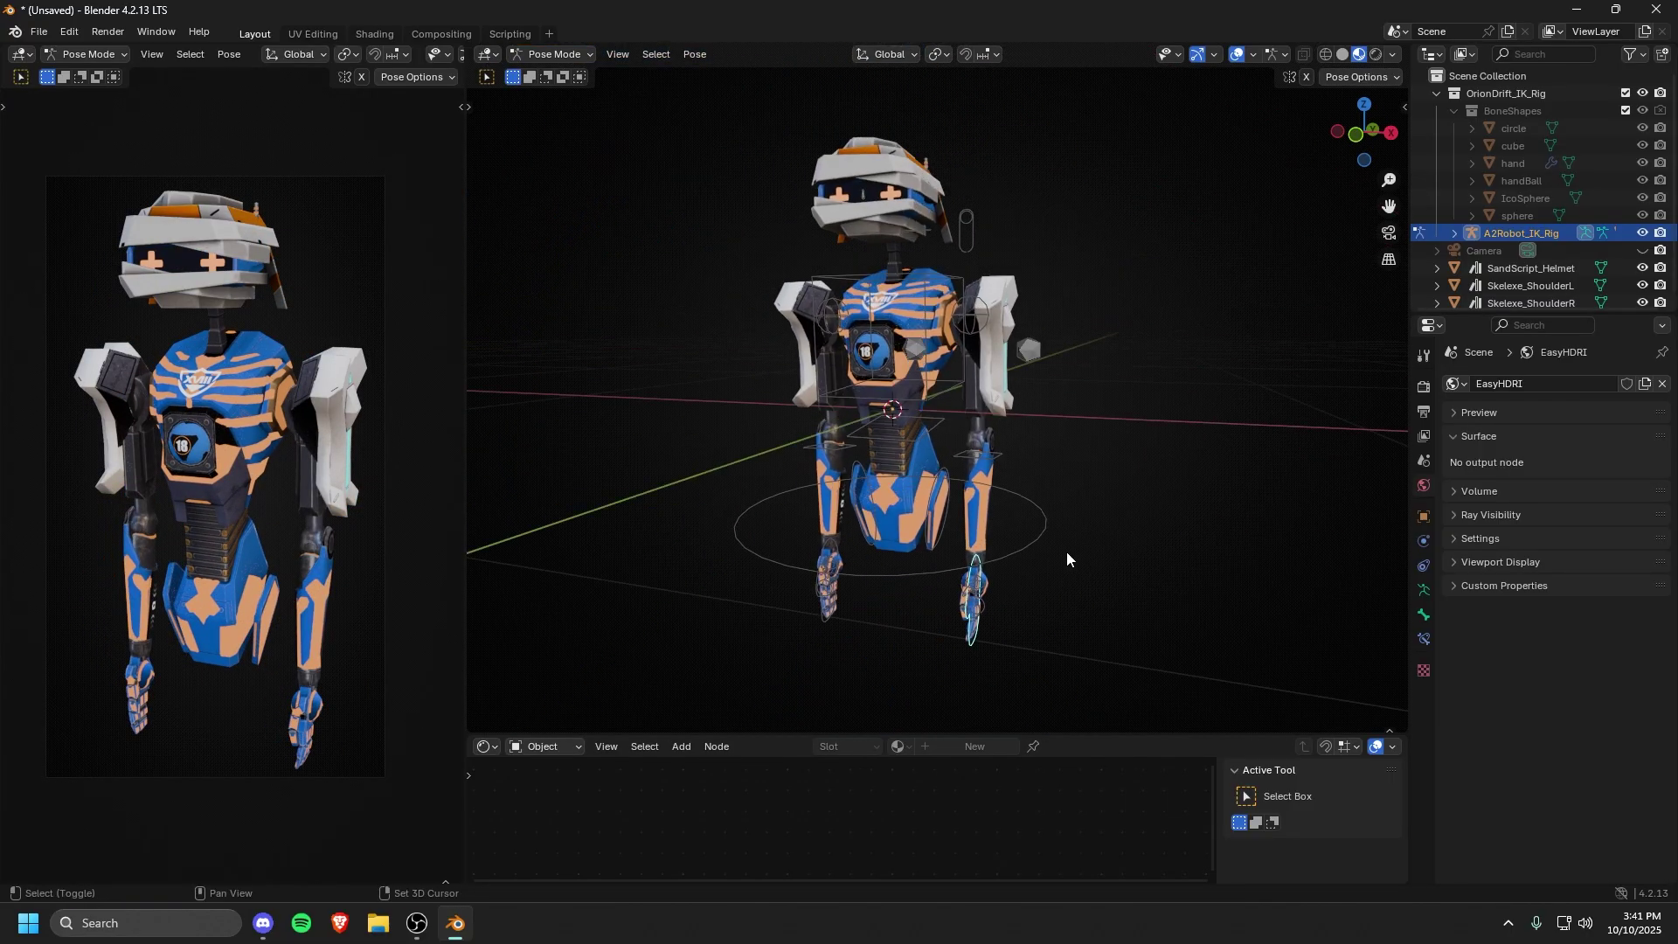
pyautogui.click(997, 584)
pyautogui.press('g')
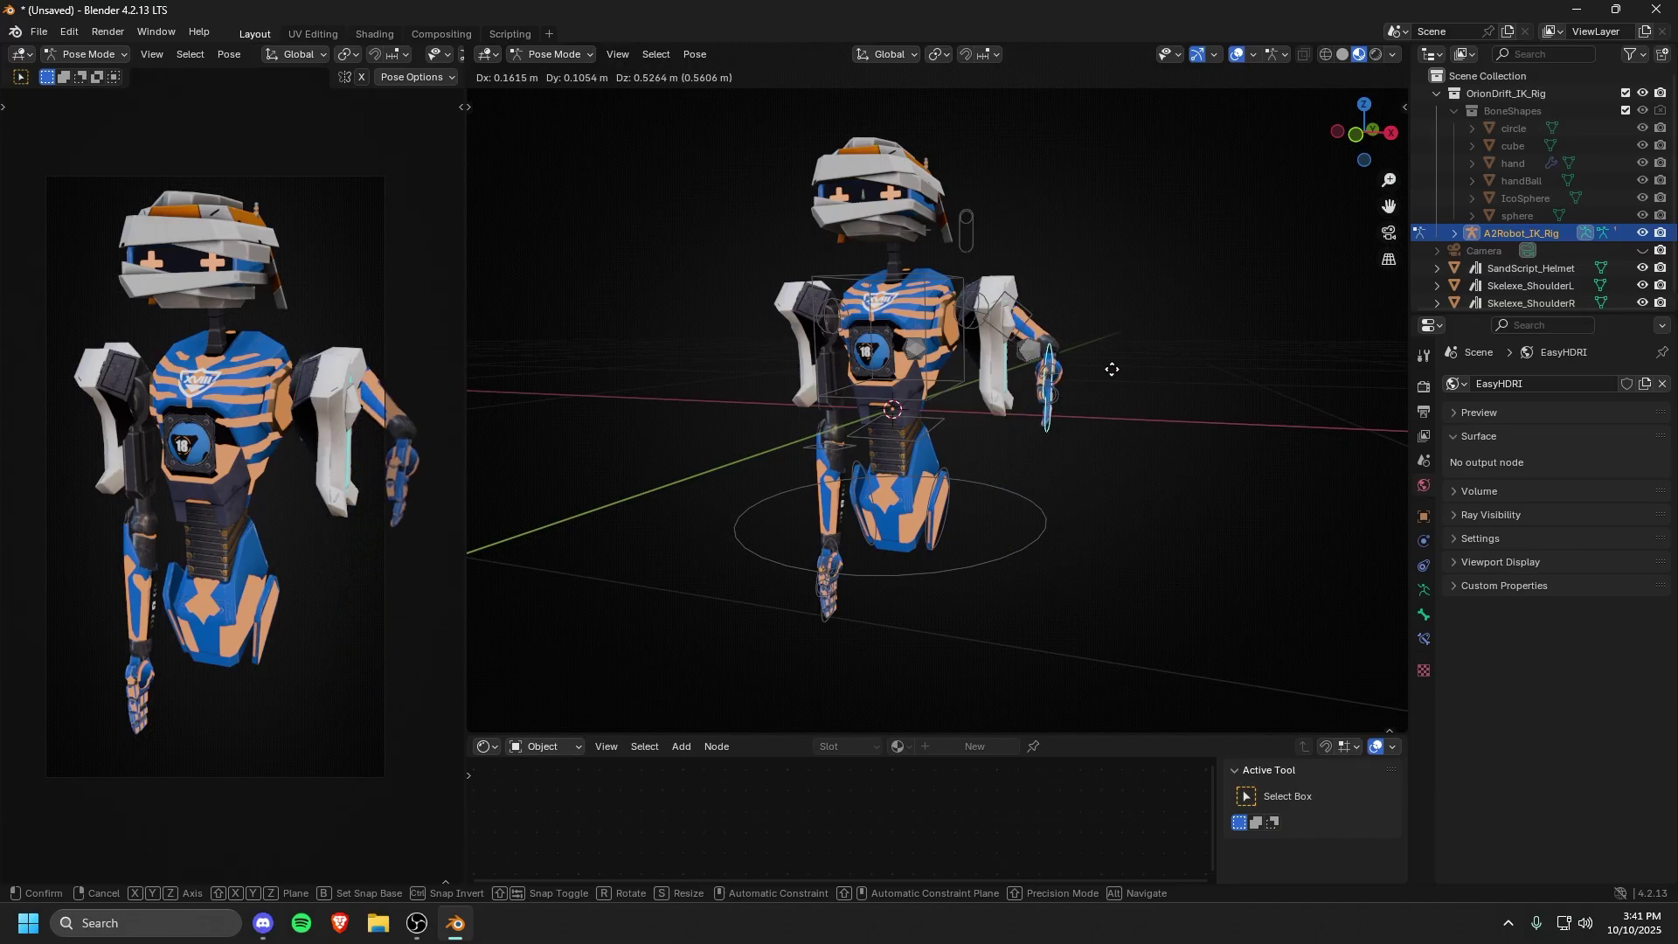
pyautogui.rightClick(1186, 530)
# Step: Select the robot's left elbow and shoulder controls, return to Object Mode and deselect everything
pyautogui.keyDown('shift'); pyautogui.moveTo(972, 406); pyautogui.dragTo(1014, 535, button='middle'); pyautogui.keyUp('shift')
pyautogui.scroll(3, 1047, 570)
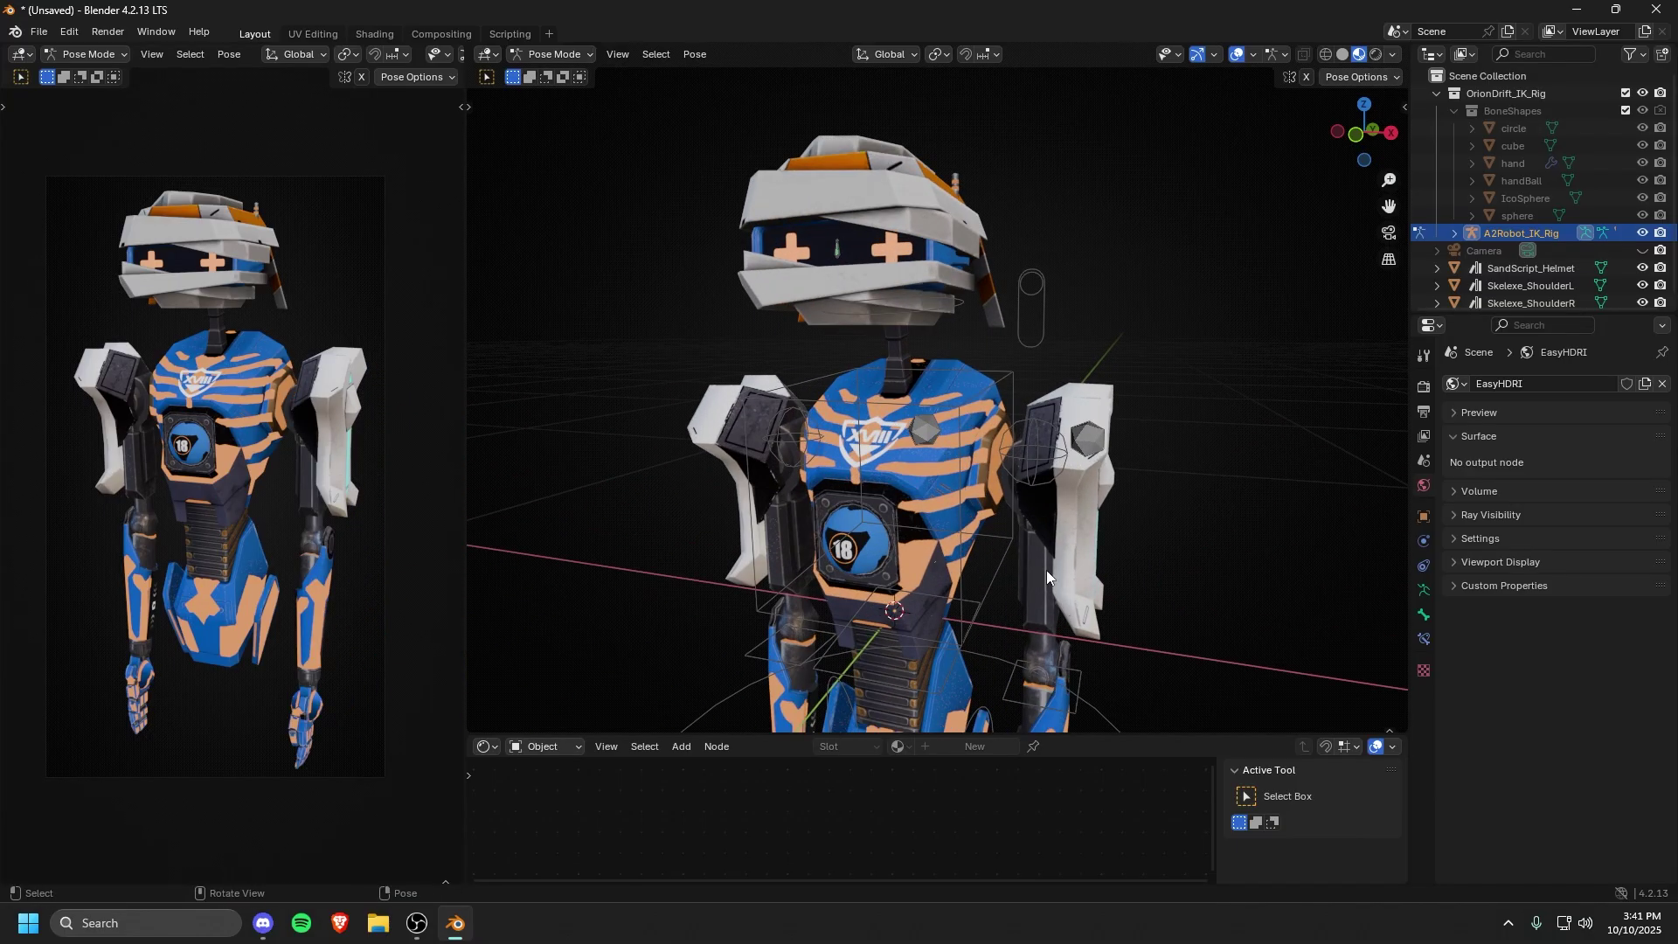
pyautogui.click(1077, 672)
pyautogui.keyDown('shift'); pyautogui.click(1047, 443); pyautogui.keyUp('shift')
pyautogui.hotkey('ctrl', 'Tab')
pyautogui.click(1202, 495)
pyautogui.moveTo(1204, 499); pyautogui.dragTo(1213, 500, button='middle')
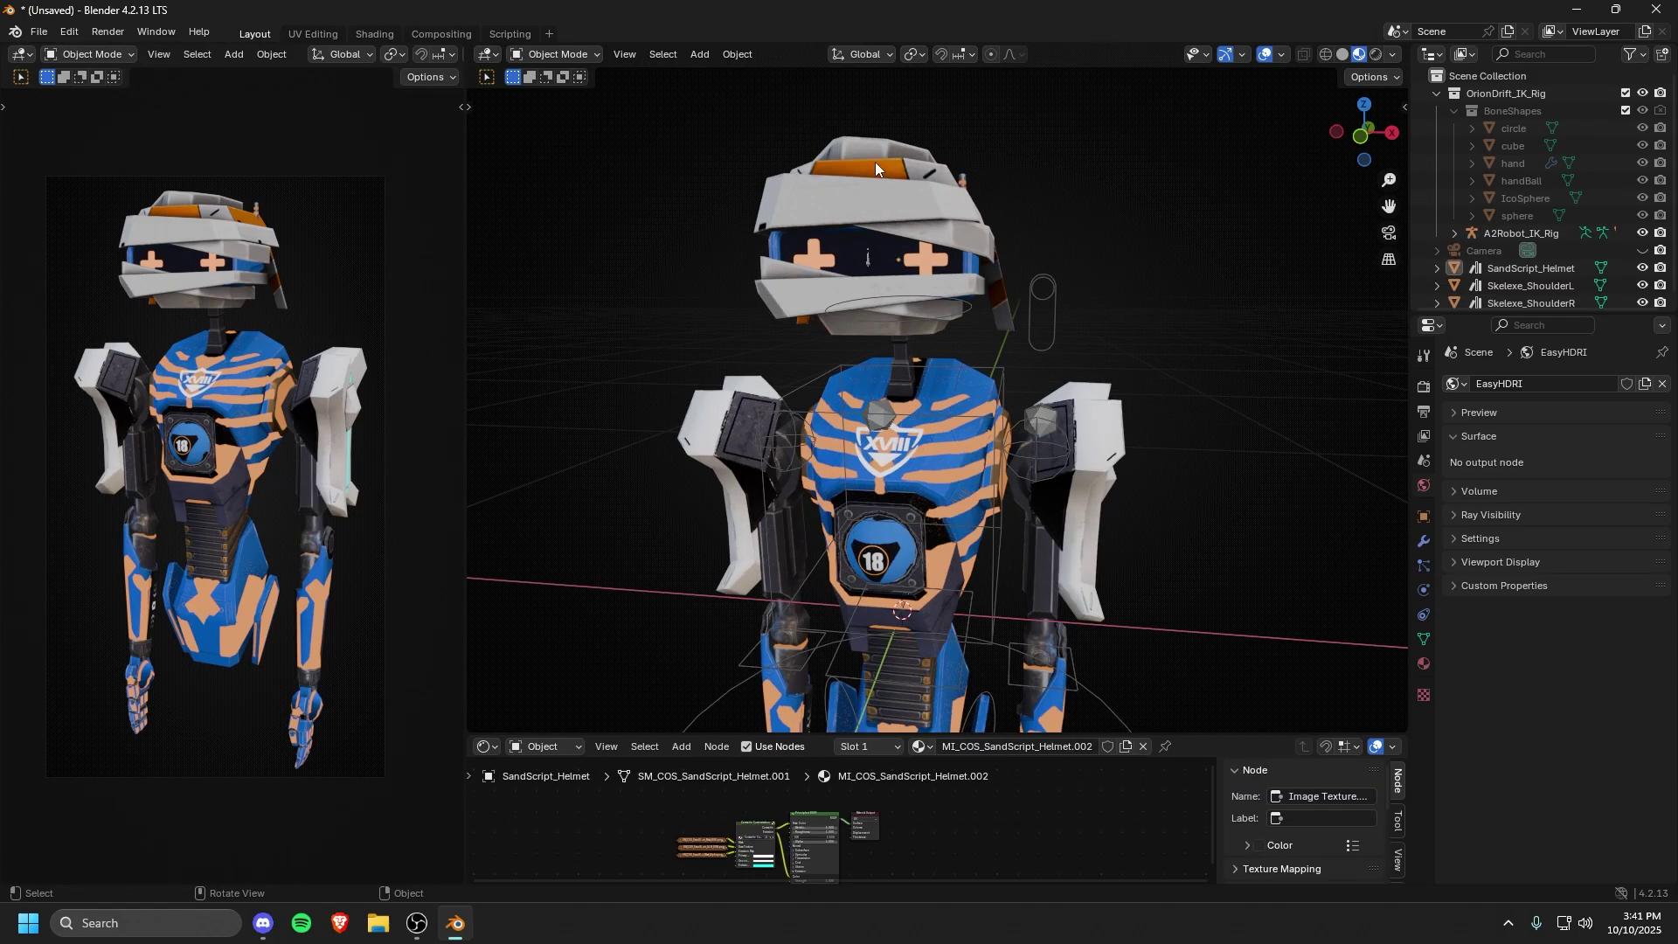
# Step: Parent SandScript_Helmet to the rig's head control with the Bone option and test it by rotating the head
pyautogui.click(874, 166)
pyautogui.keyDown('shift'); pyautogui.moveTo(1035, 388); pyautogui.dragTo(1055, 409, button='middle'); pyautogui.keyUp('shift')
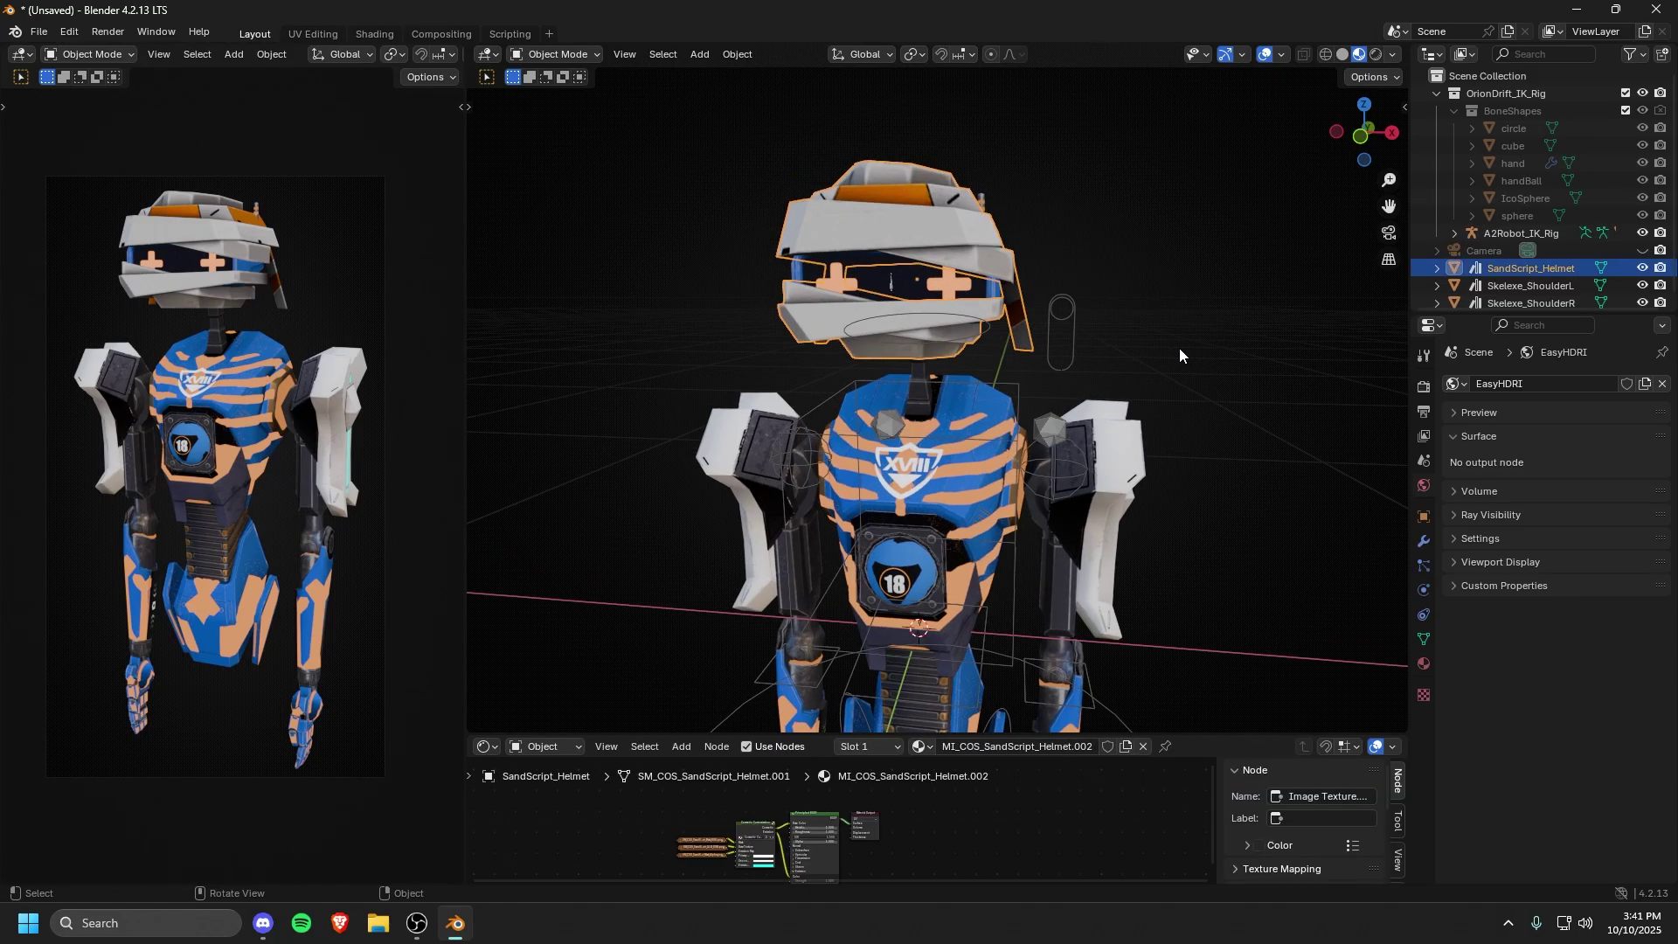
pyautogui.keyDown('shift'); pyautogui.click(1012, 385); pyautogui.keyUp('shift')
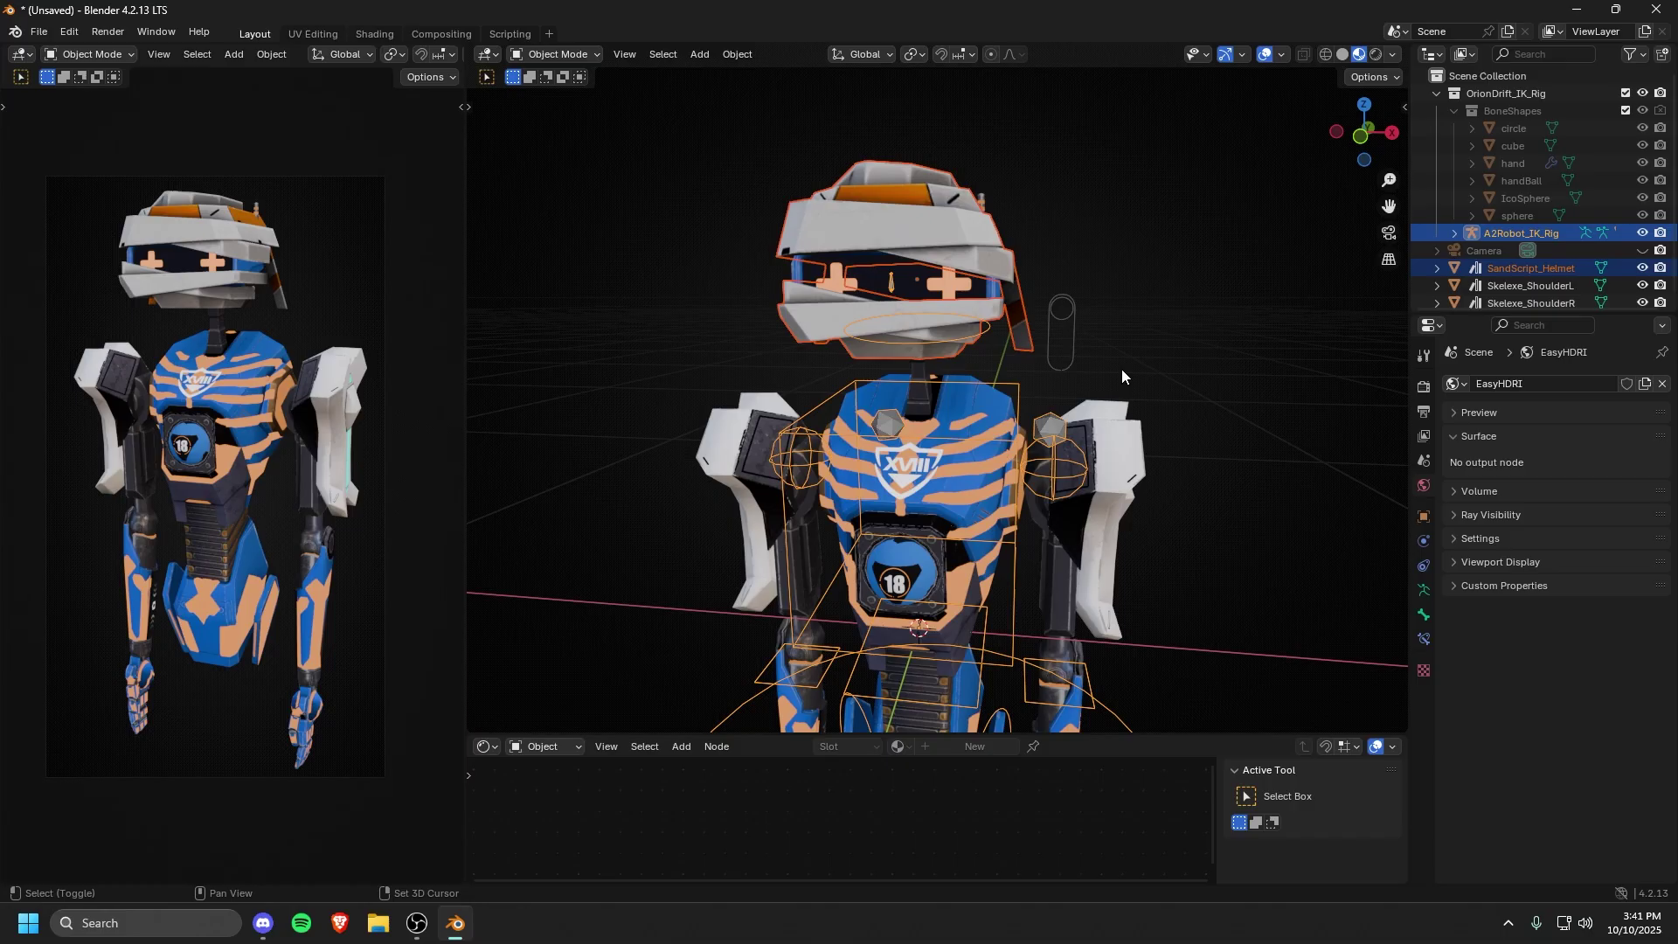
pyautogui.click(554, 54)
pyautogui.click(544, 116)
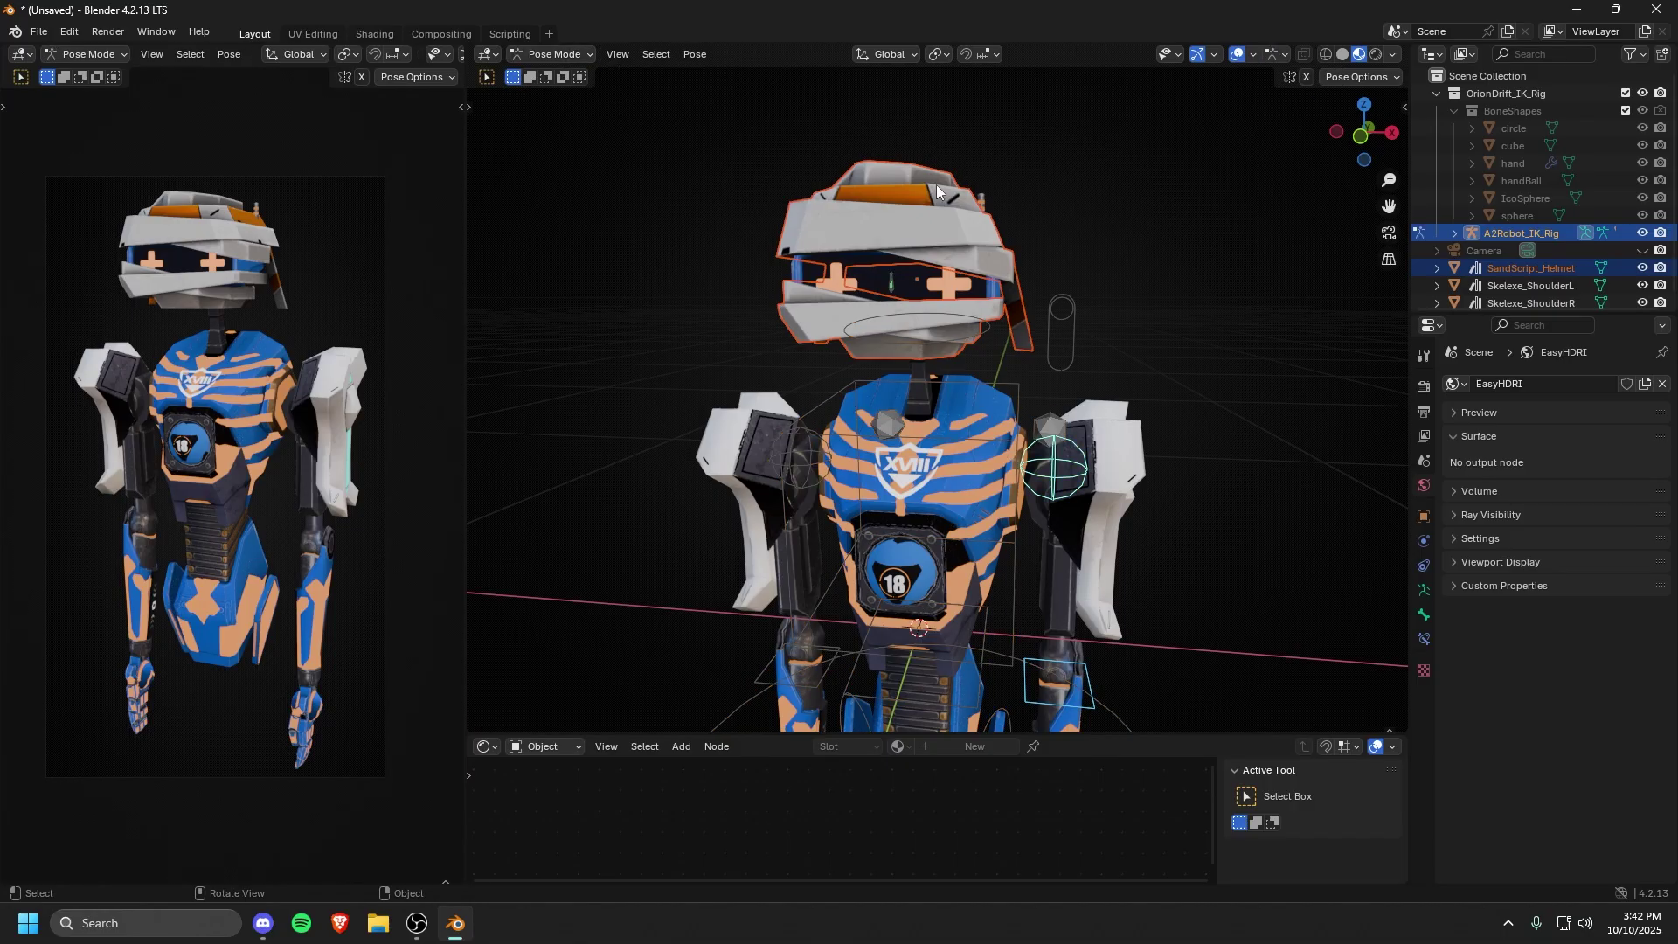
pyautogui.click(988, 329)
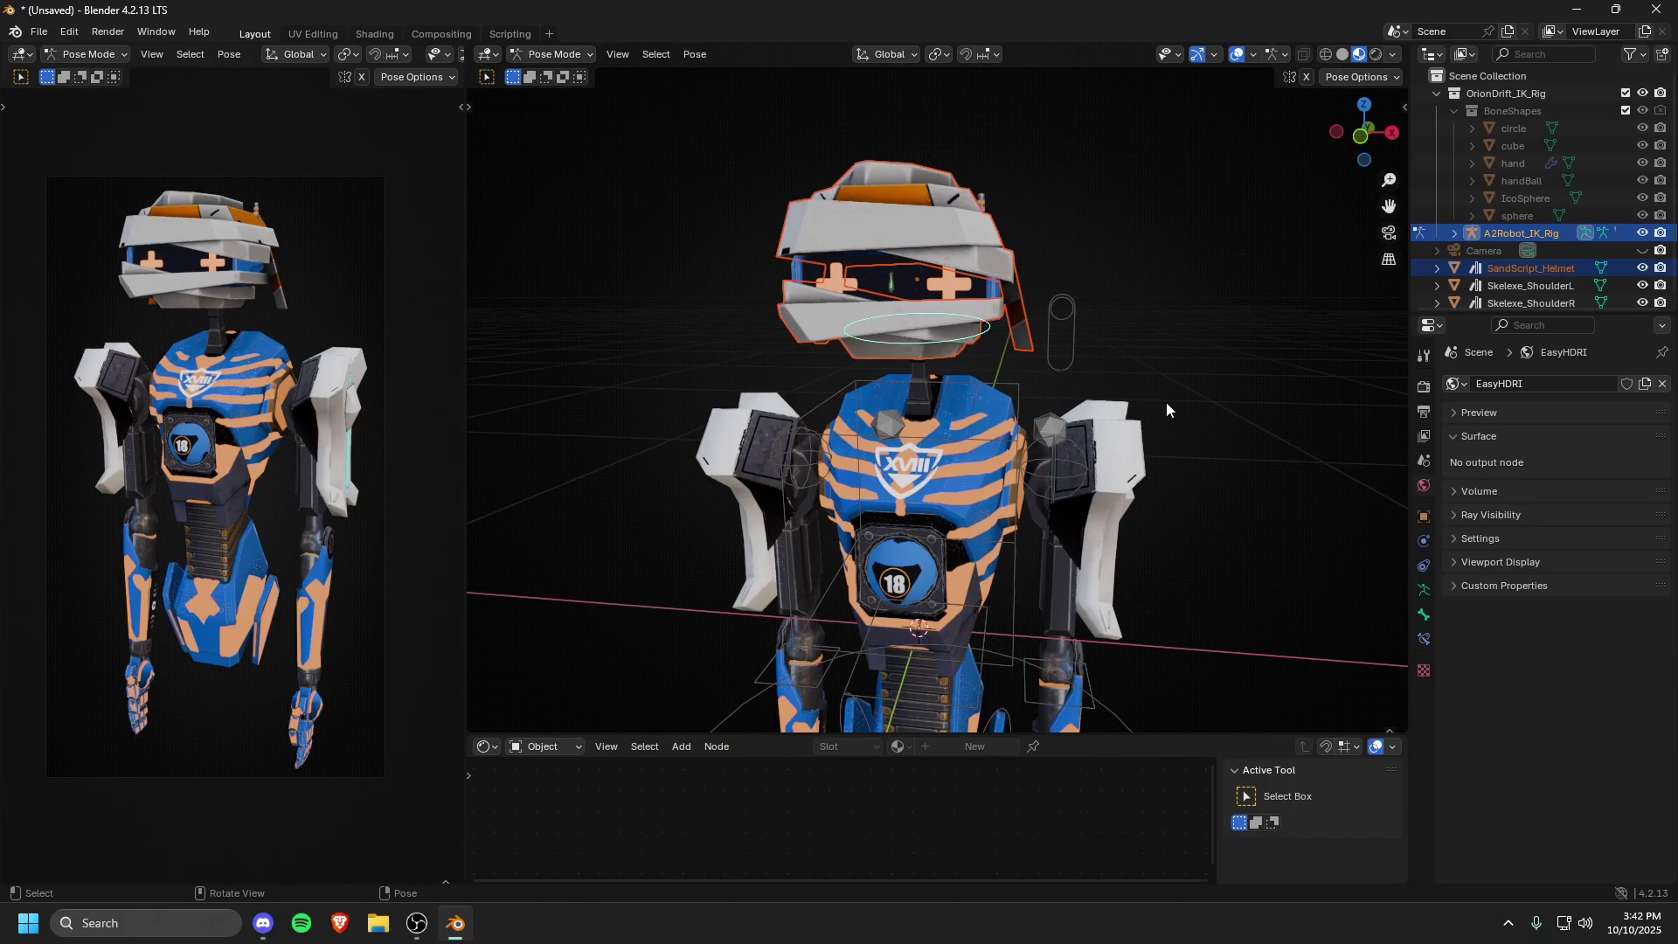
pyautogui.hotkey('ctrl', 'p')
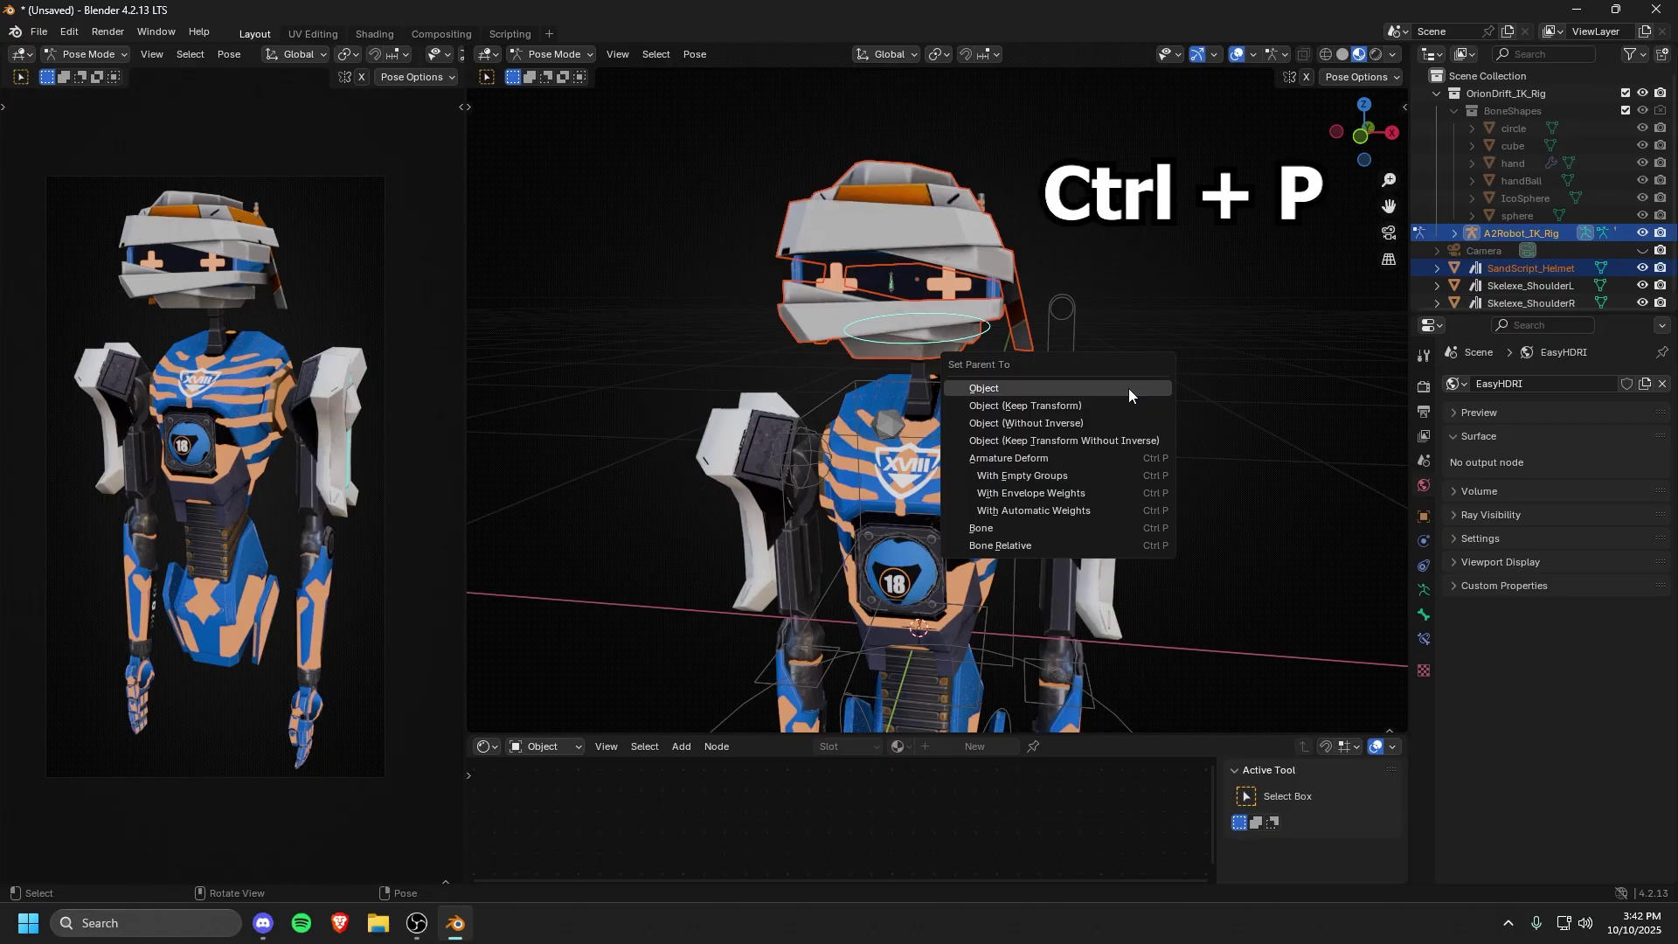
pyautogui.click(993, 528)
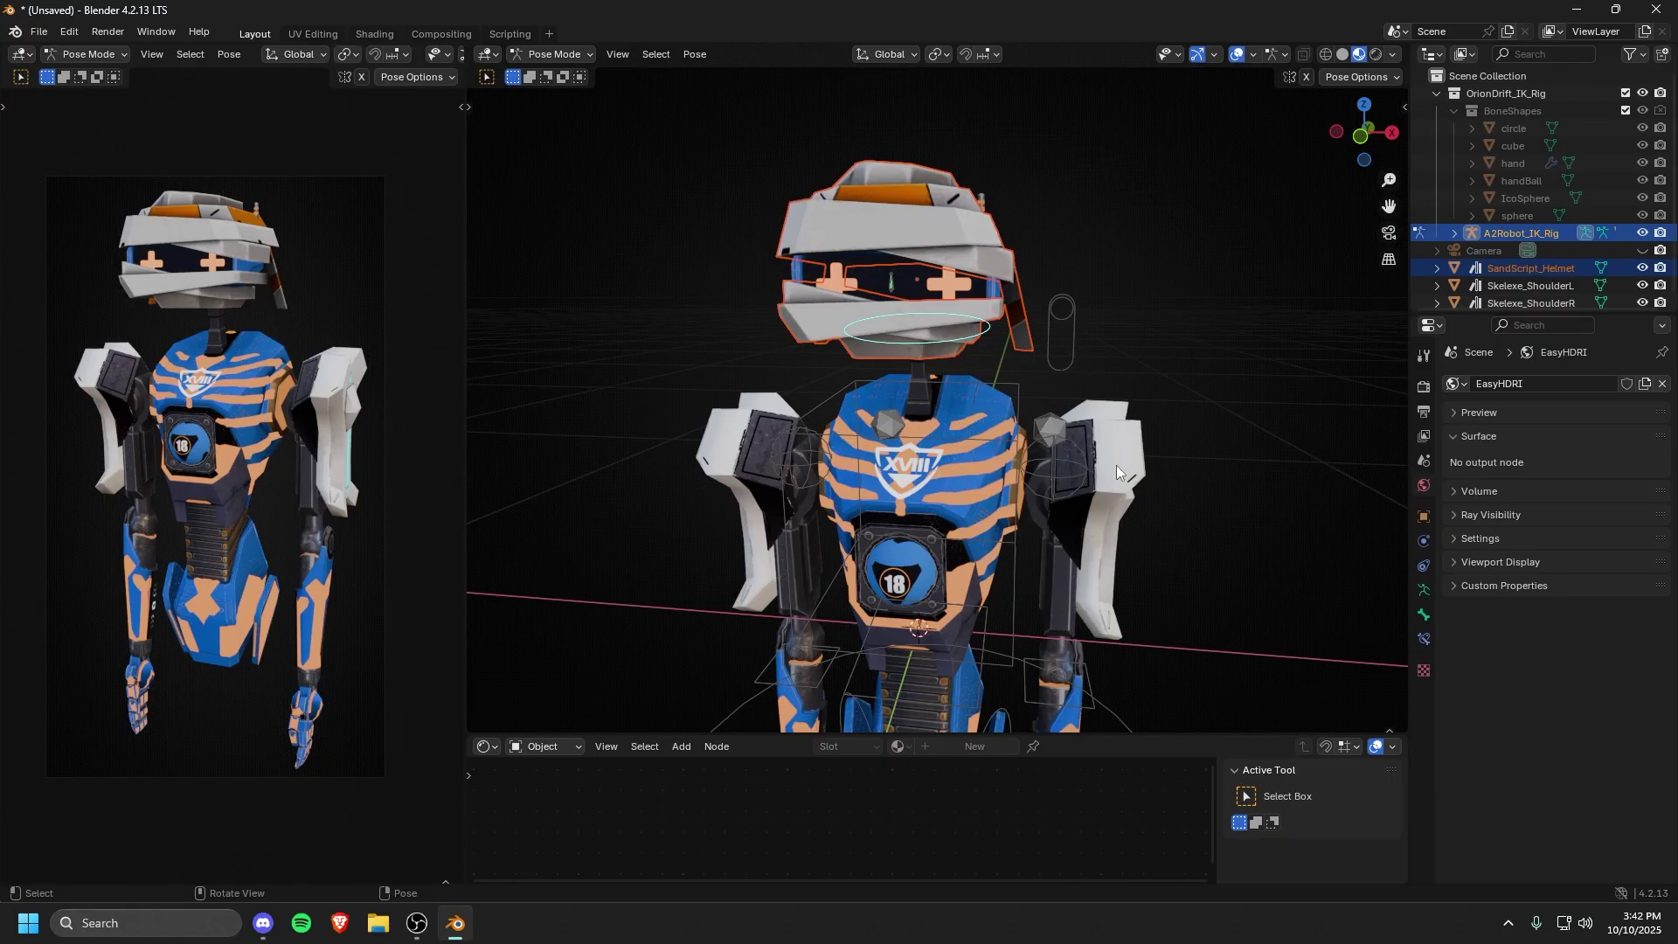
pyautogui.press('r')
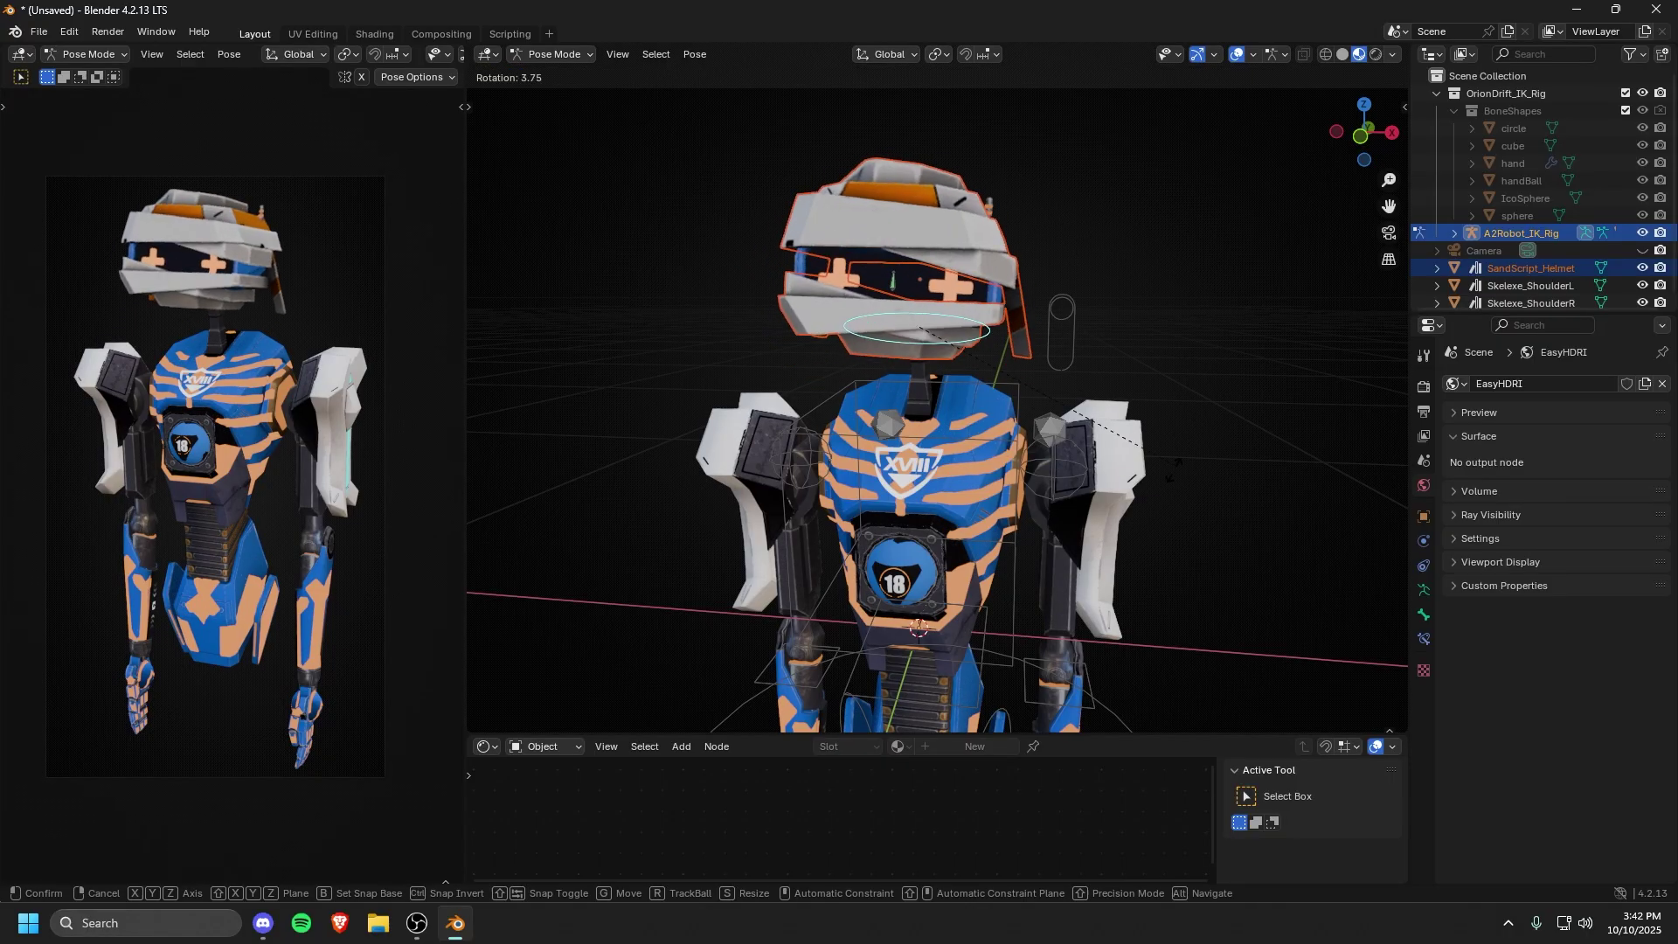
pyautogui.click(1250, 294)
# Step: Parent Skelexe_ShoulderL to the rig's left shoulder control with the Bone option
pyautogui.hotkey('ctrl', 'Tab')
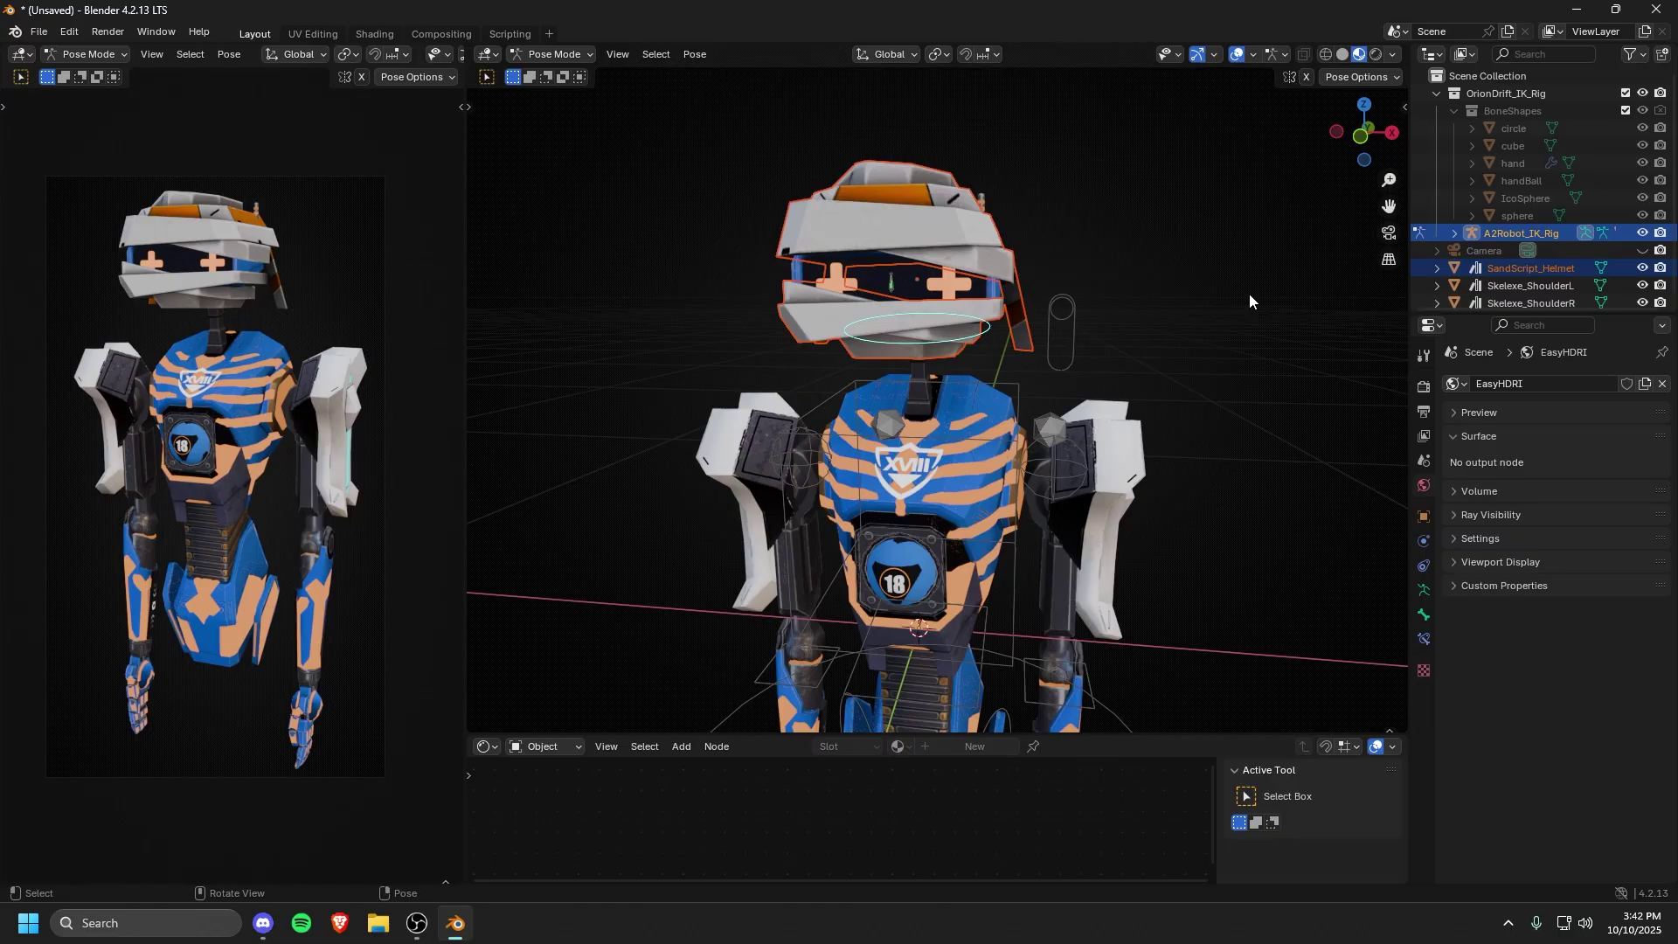
pyautogui.click(1133, 411)
pyautogui.moveTo(1135, 406); pyautogui.dragTo(1120, 392, button='middle')
pyautogui.keyDown('shift'); pyautogui.click(1038, 438); pyautogui.keyUp('shift')
pyautogui.hotkey('ctrl', 'Tab')
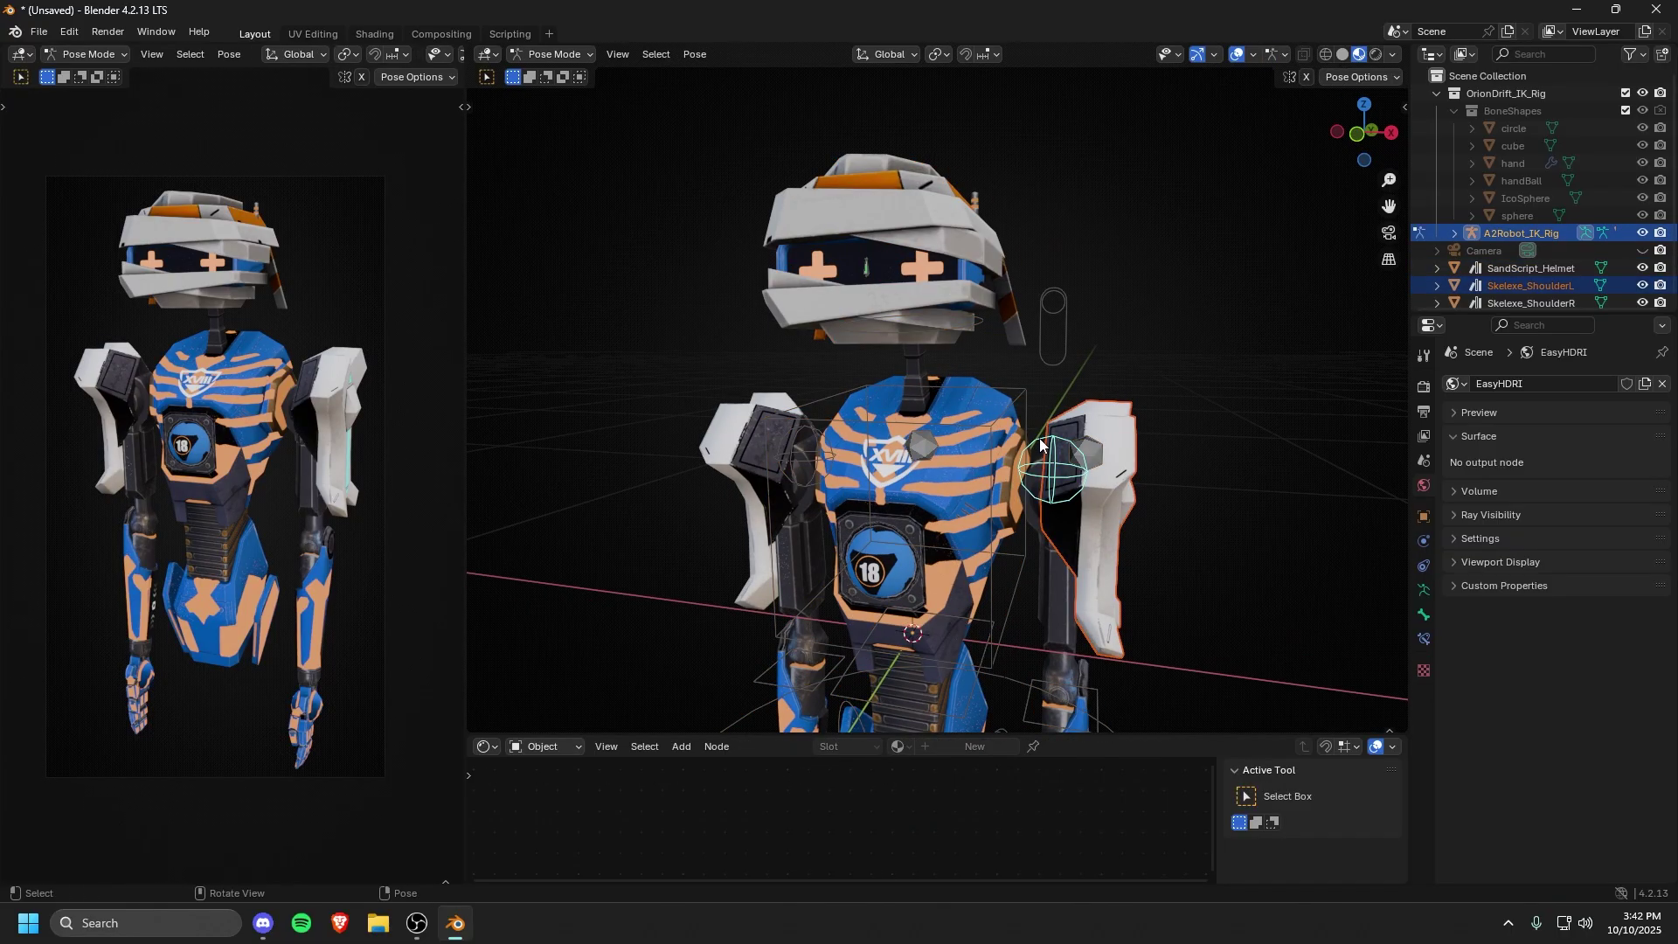
pyautogui.hotkey('ctrl', 'p')
pyautogui.click(1084, 472)
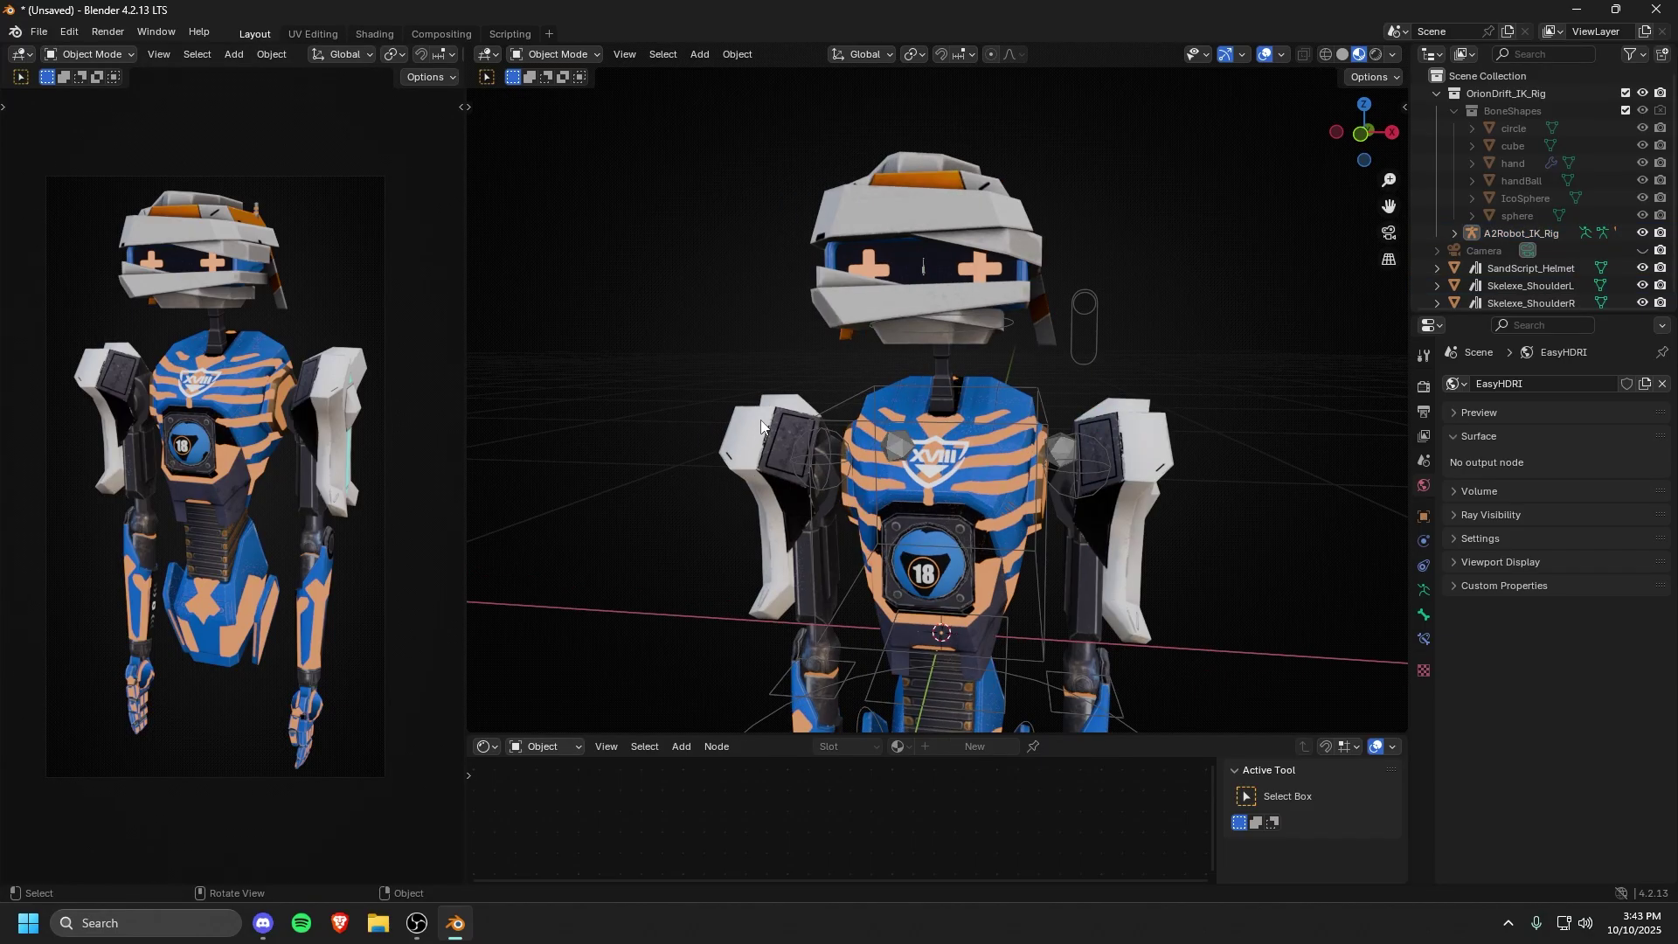
# Step: Parent Skelexe_ShoulderR to the rig's right shoulder control with the Bone option
pyautogui.click(759, 435)
pyautogui.keyDown('shift'); pyautogui.click(837, 437); pyautogui.keyUp('shift')
pyautogui.hotkey('ctrl', 'Tab')
pyautogui.click(837, 437)
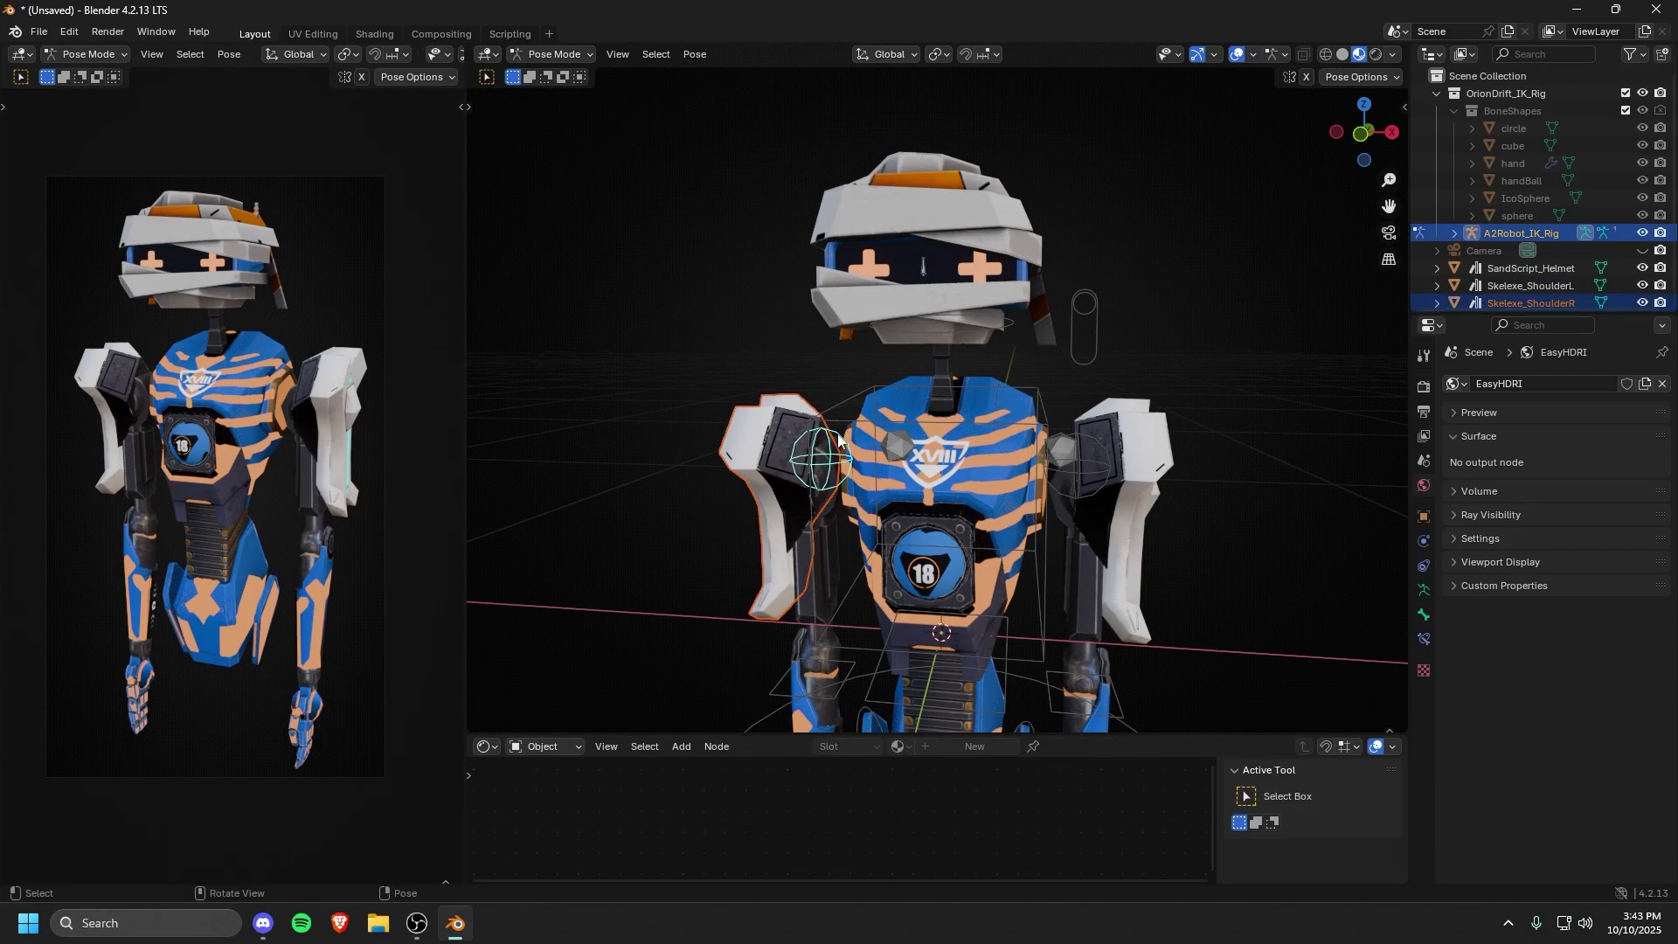
pyautogui.hotkey('ctrl', 'p')
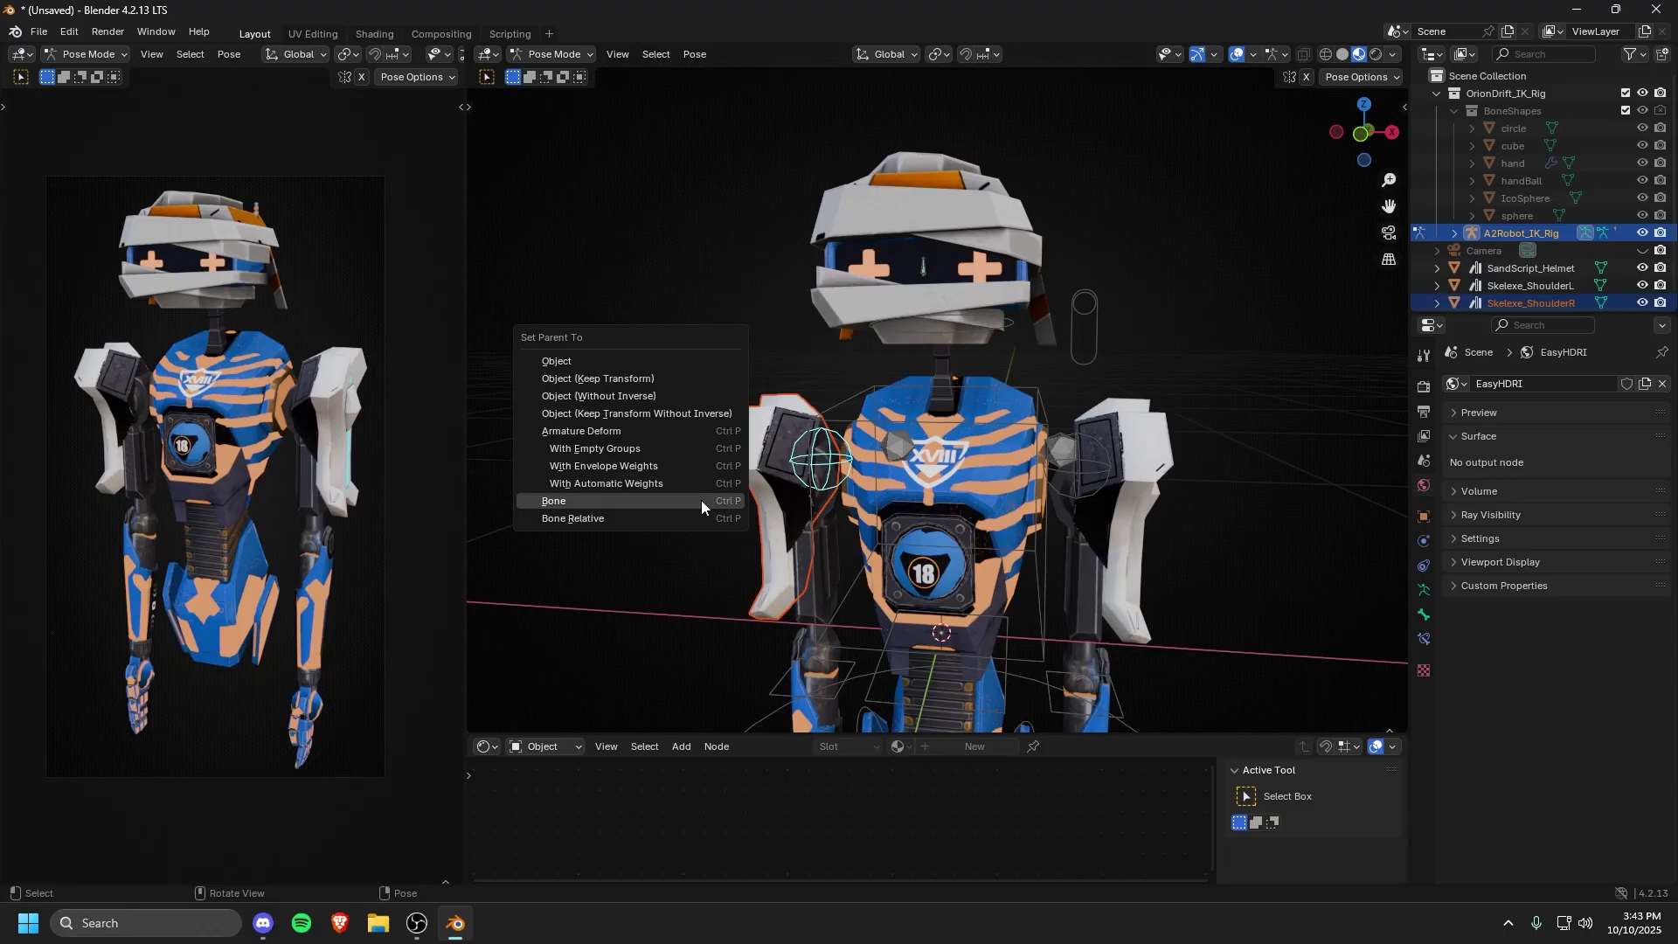
pyautogui.click(701, 500)
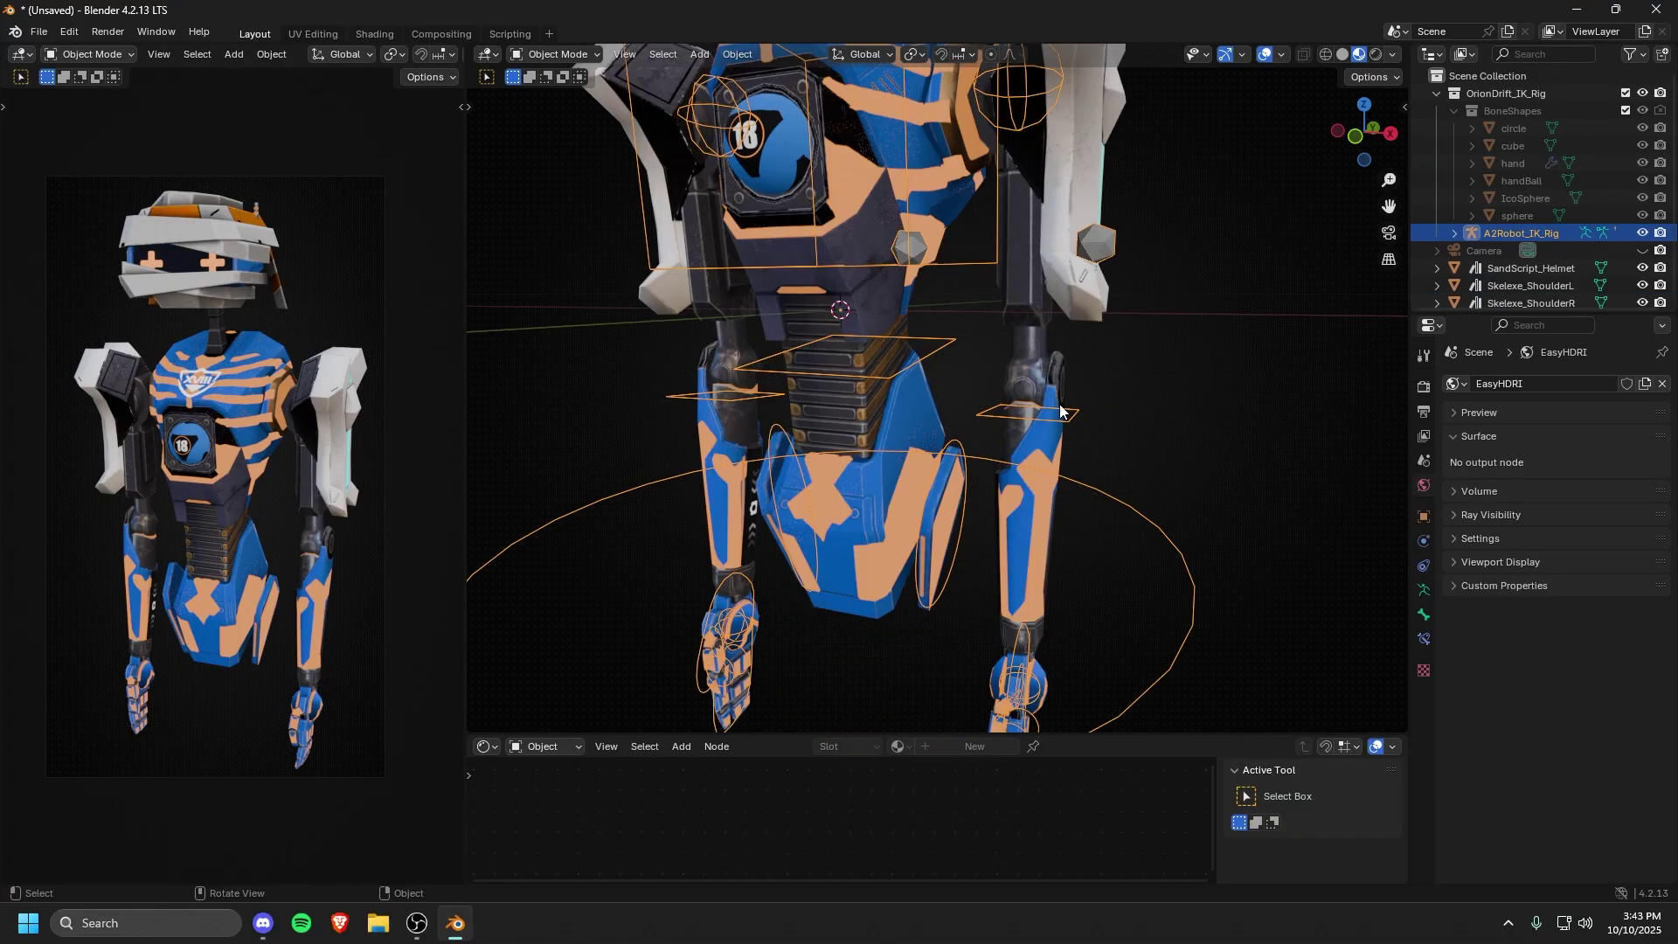
# Step: Switch the rig to Pose Mode, pick the left elbow control and the chest control, and test moving the chest
pyautogui.hotkey('ctrl', 'Tab')
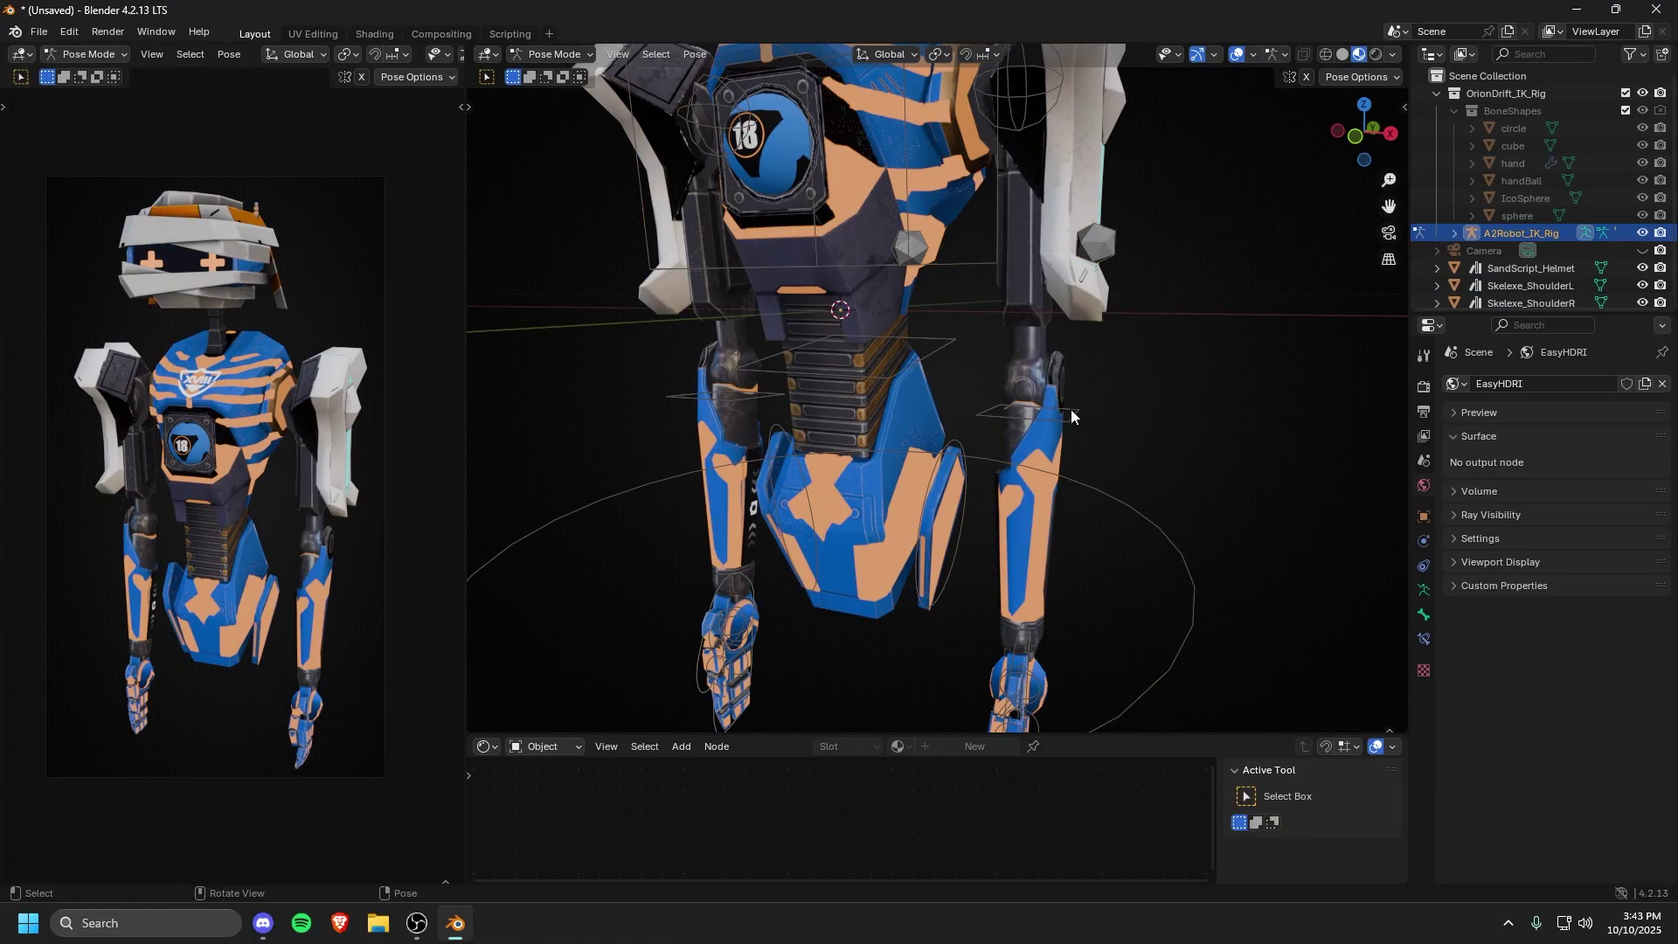
pyautogui.click(1071, 412)
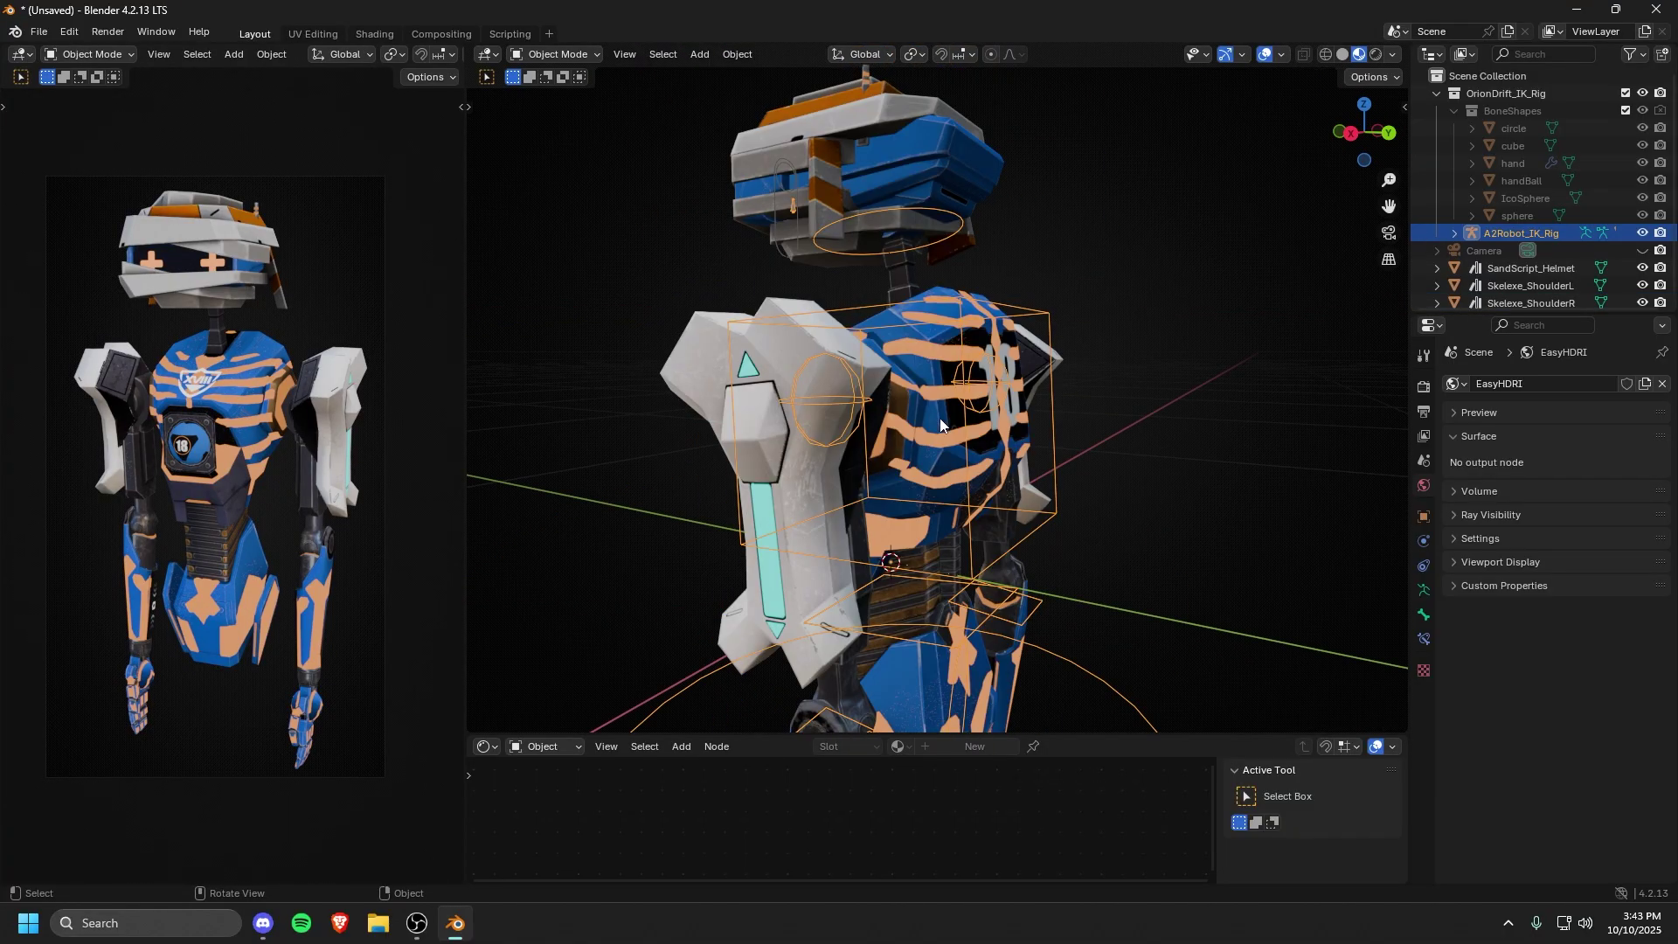
pyautogui.moveTo(1119, 354); pyautogui.dragTo(1020, 367, button='middle')
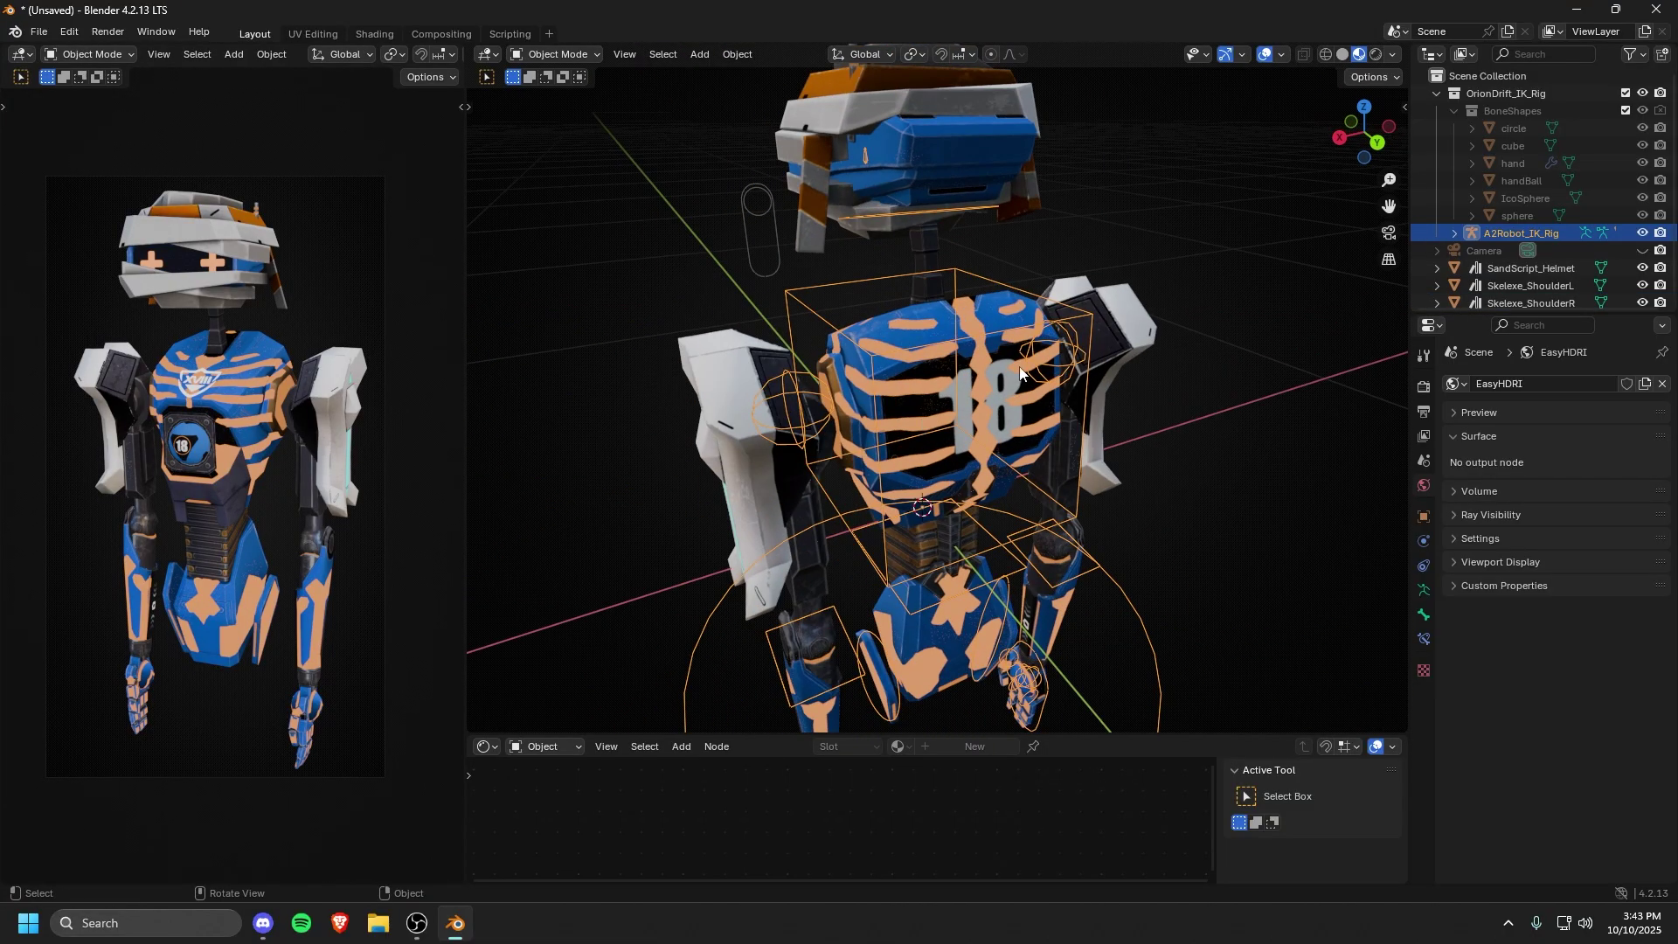
pyautogui.hotkey('ctrl', 'Tab')
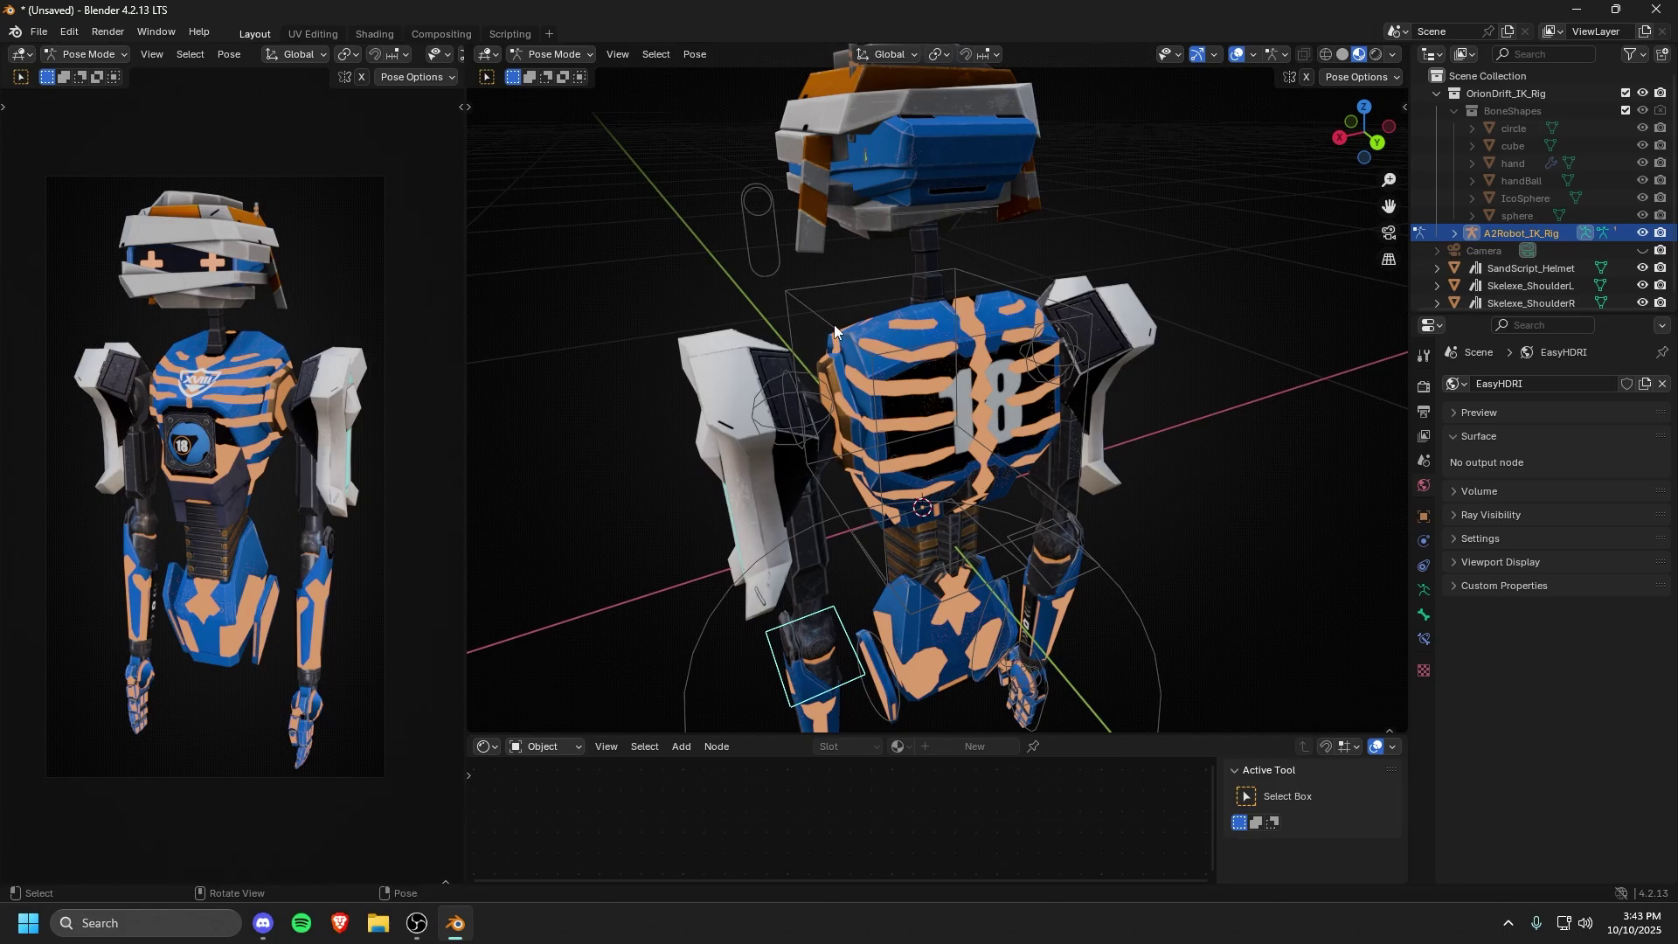
pyautogui.click(837, 324)
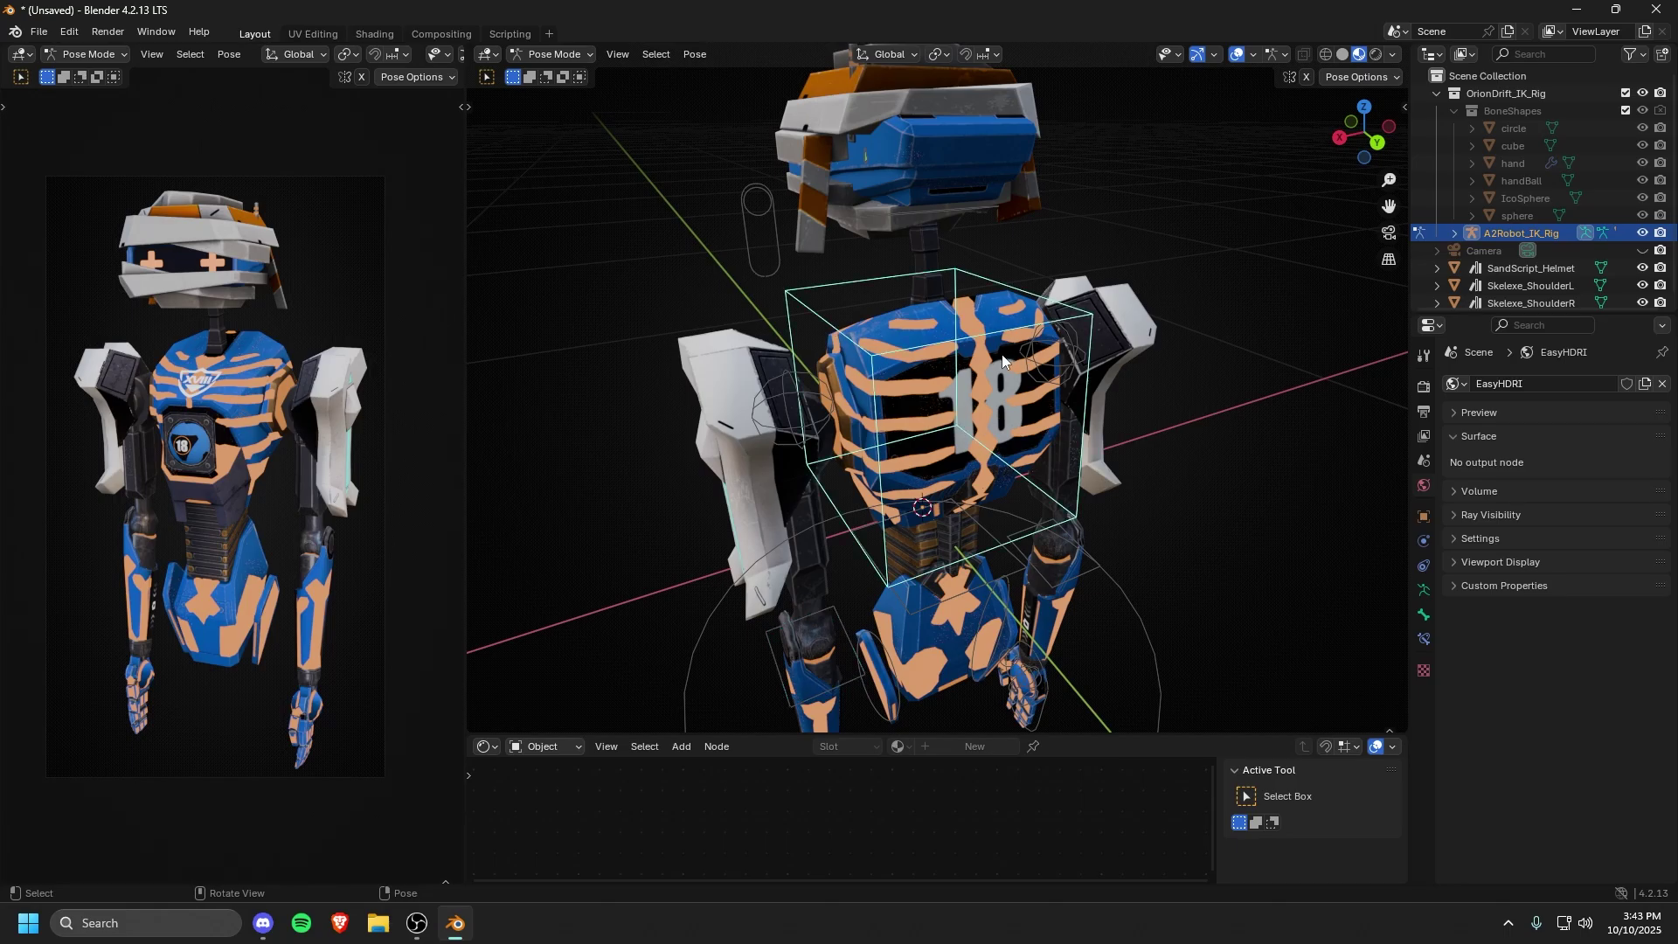
pyautogui.press('g')
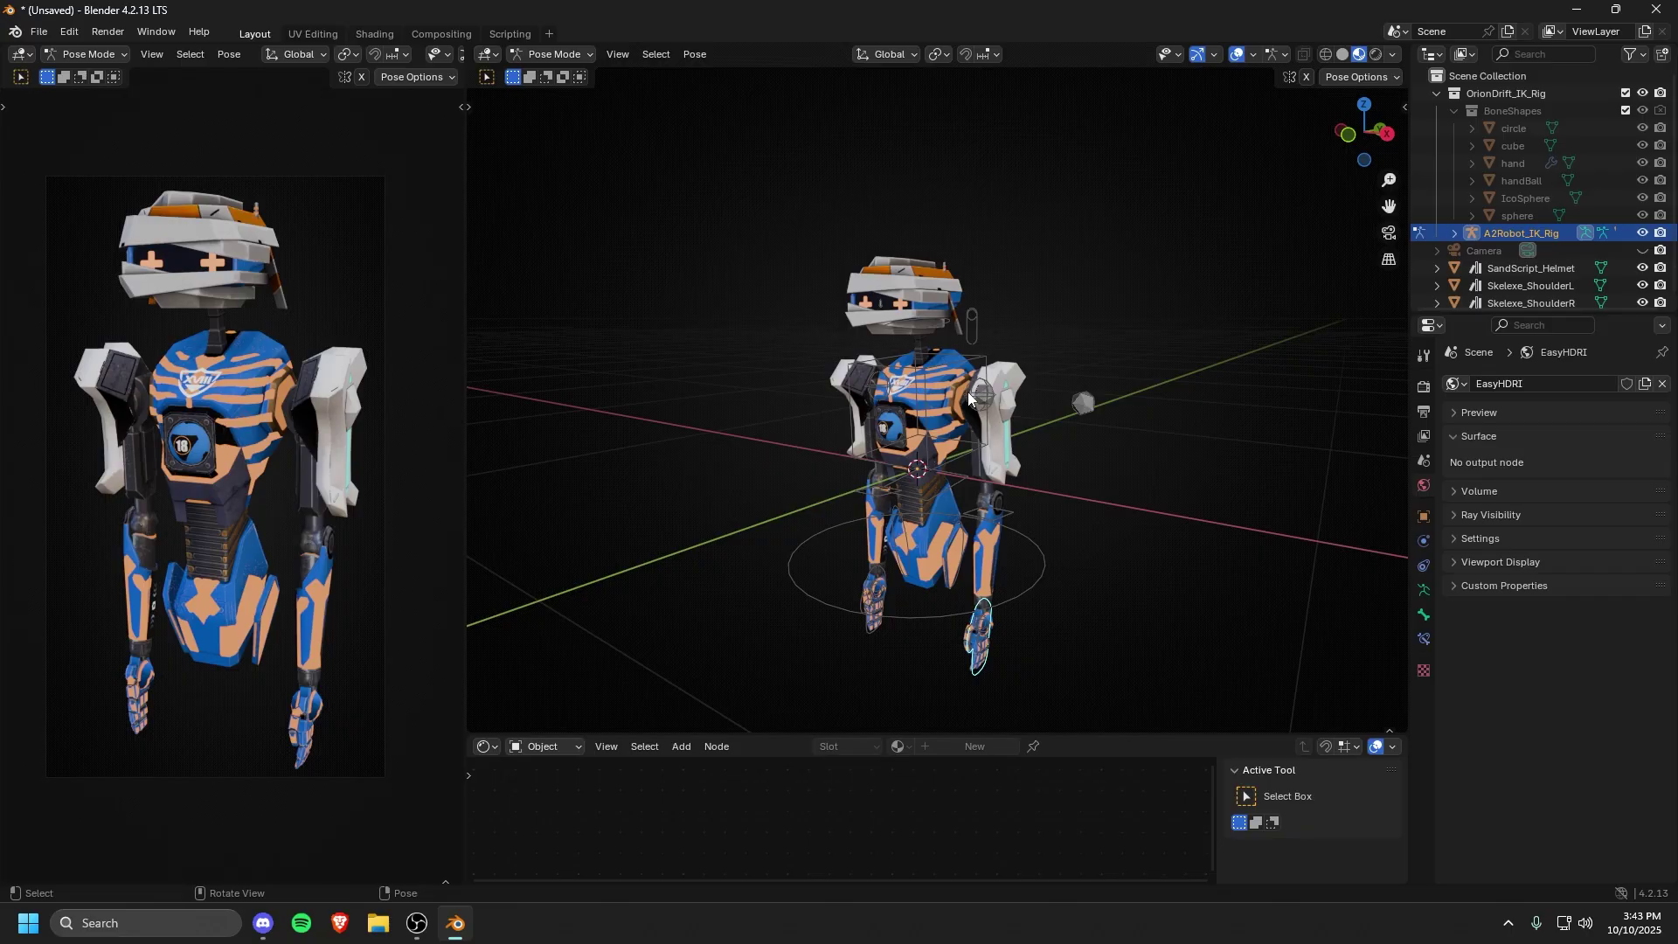
# Step: Show the Move gizmo on the left hand control and return to the Select Box tool
pyautogui.click(466, 107)
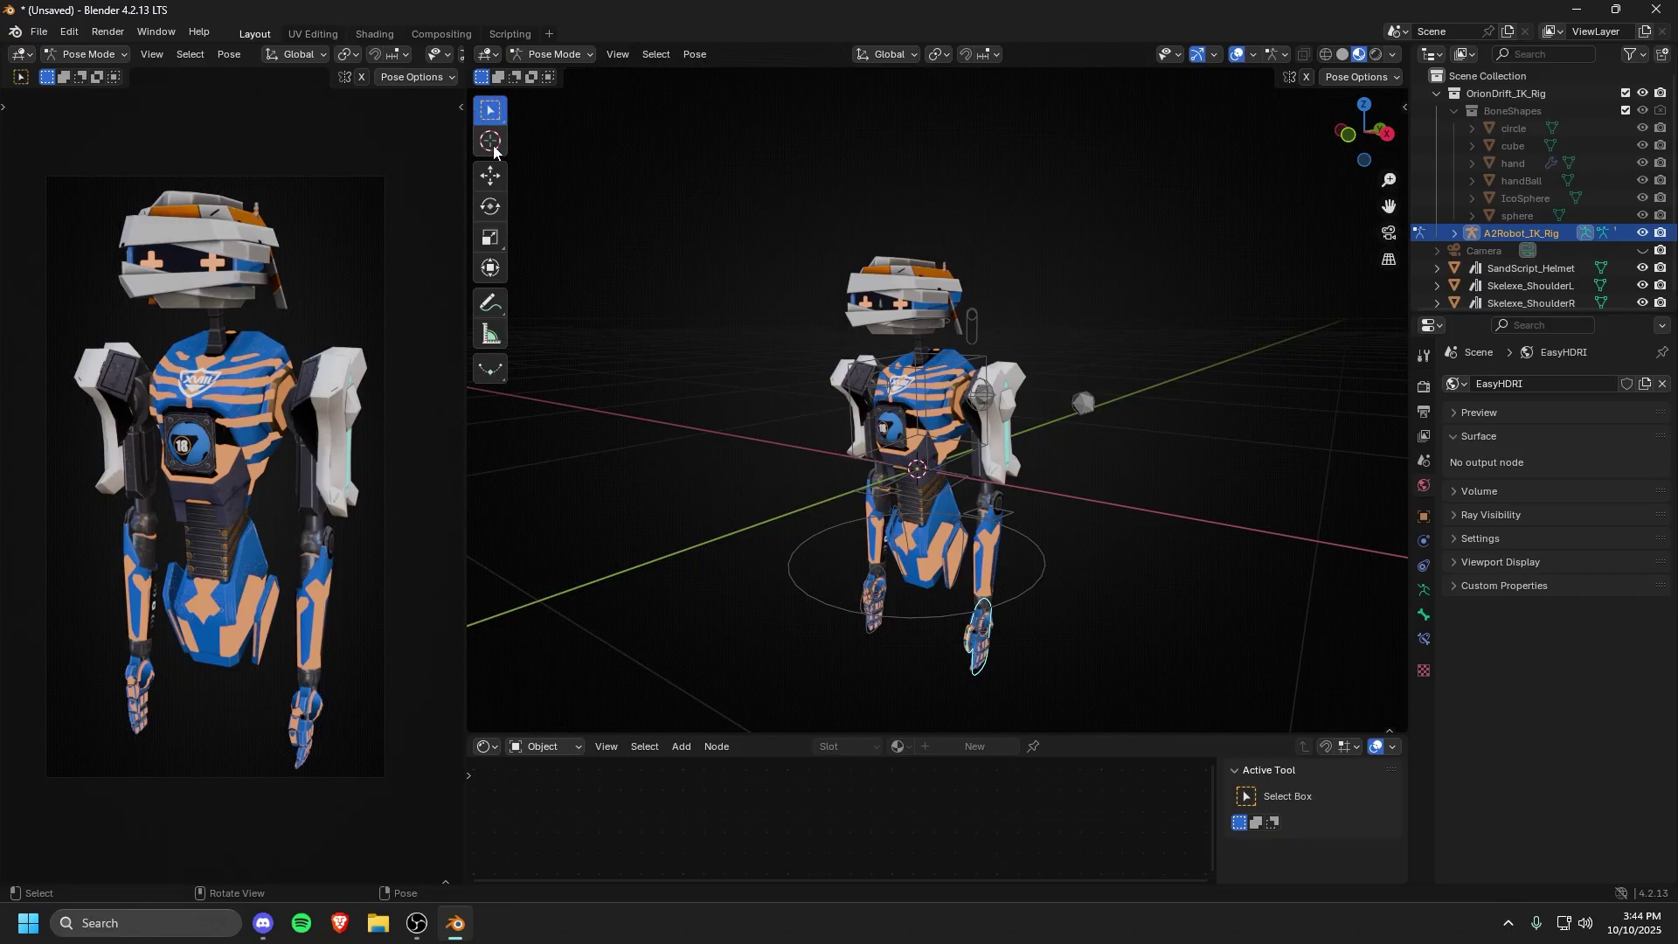
pyautogui.click(491, 174)
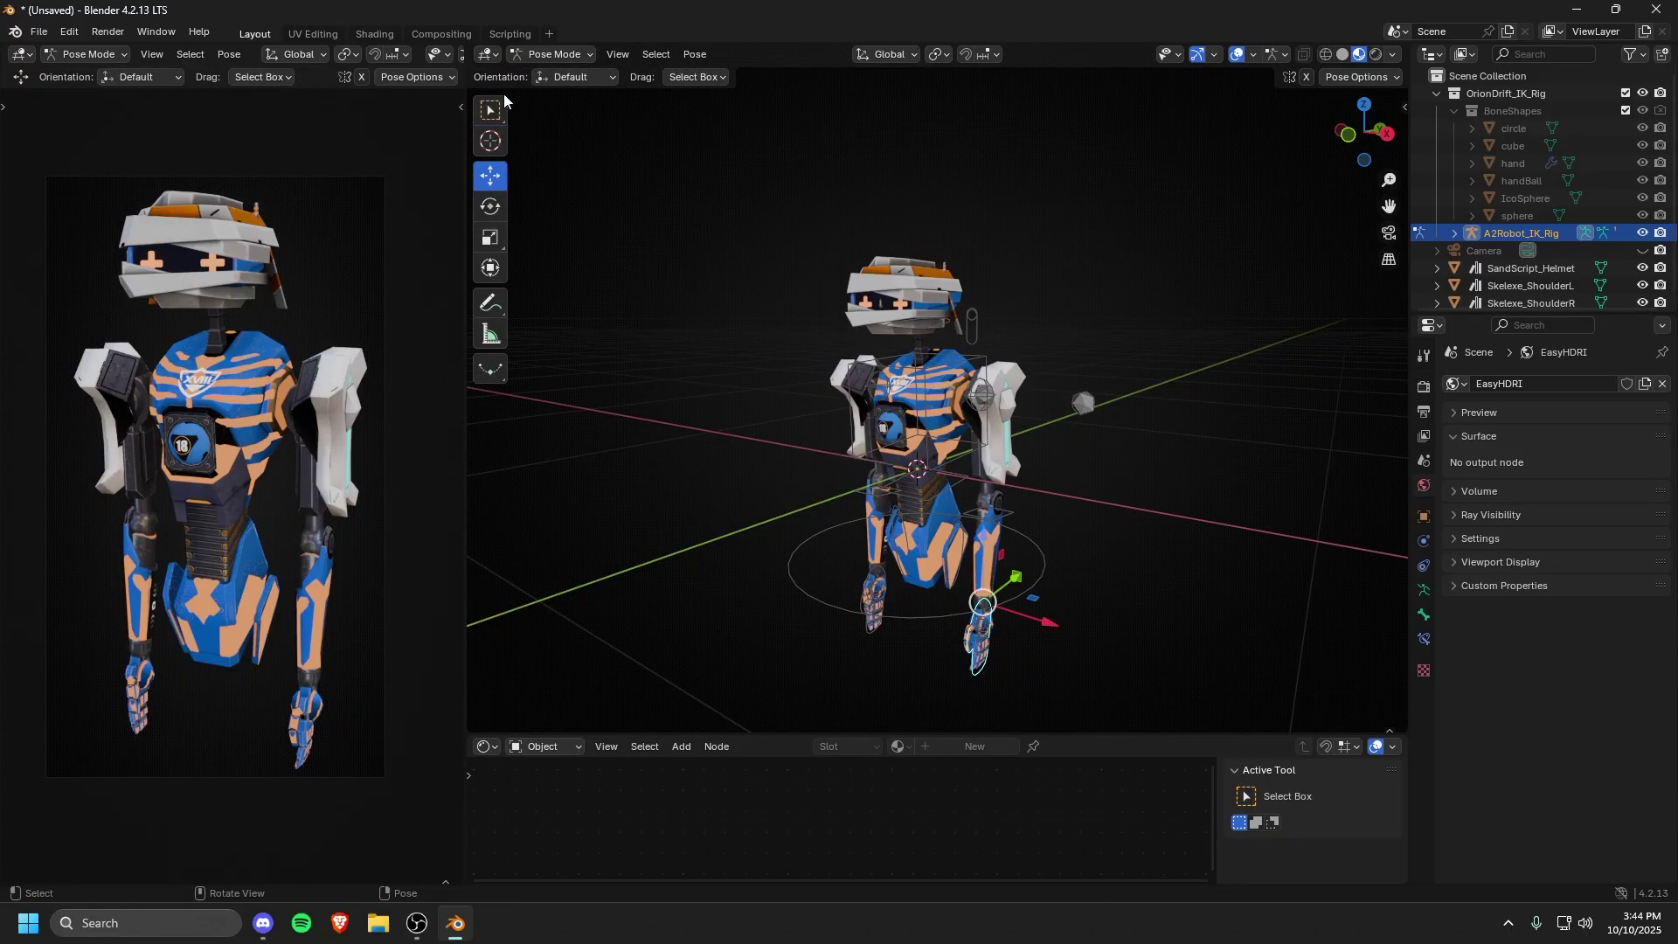
pyautogui.click(490, 109)
# Step: Move the left hand control forward and up to bend the elbow, and rotate the hand at the wrist
pyautogui.moveTo(1031, 559); pyautogui.dragTo(971, 589, button='middle')
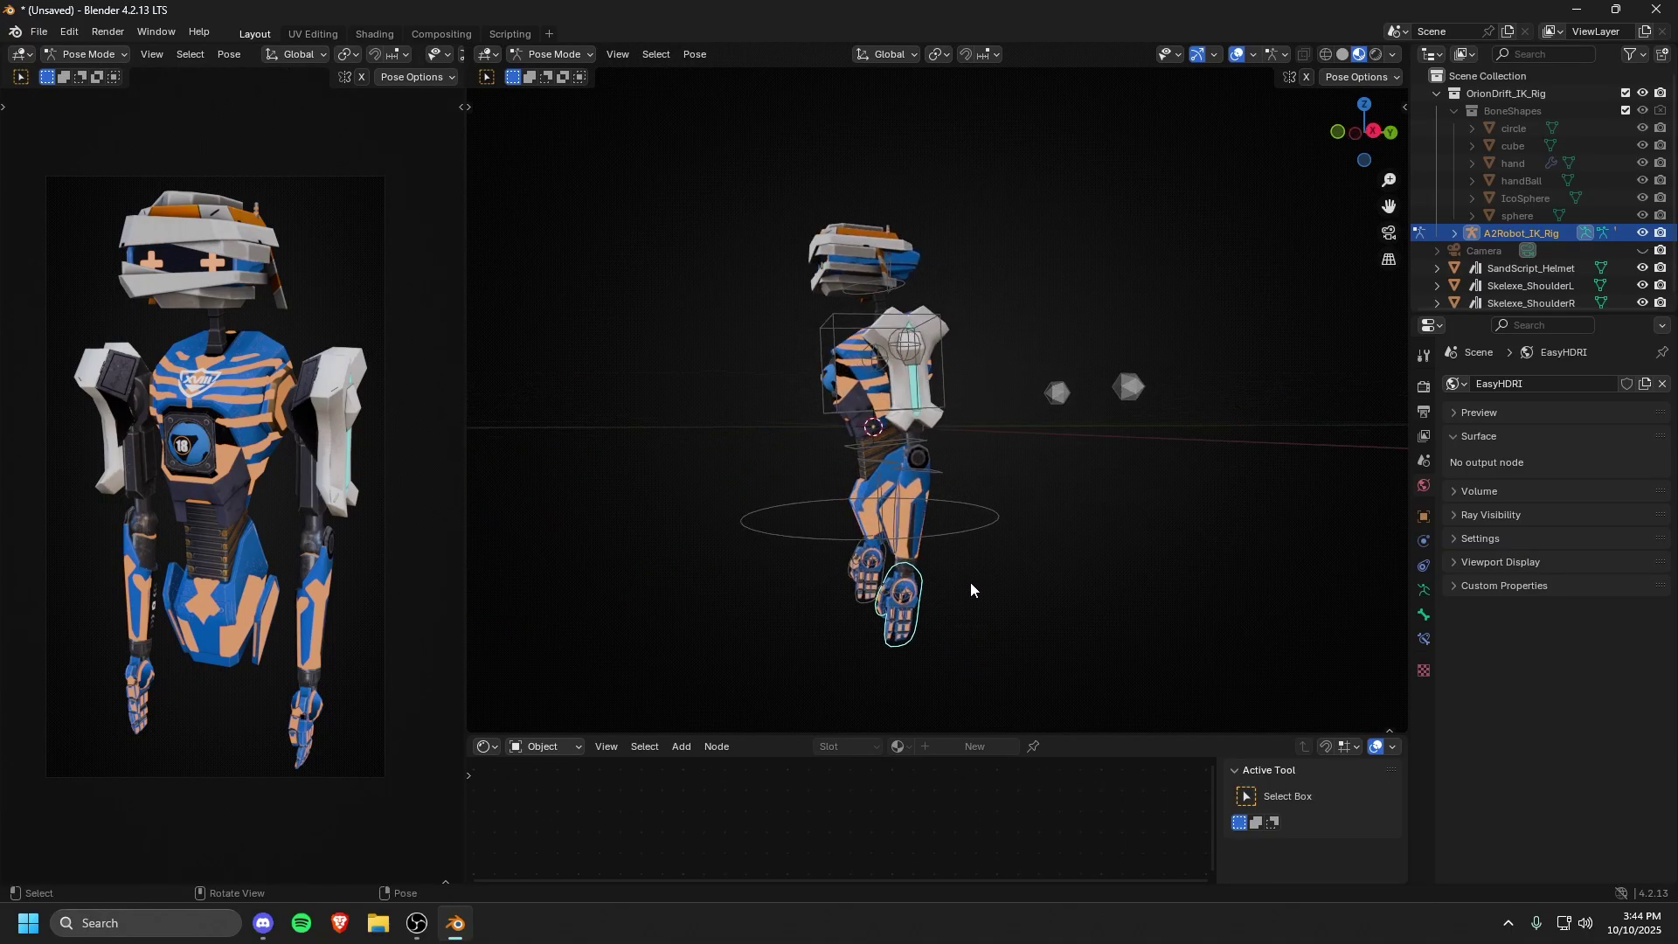
pyautogui.press('g')
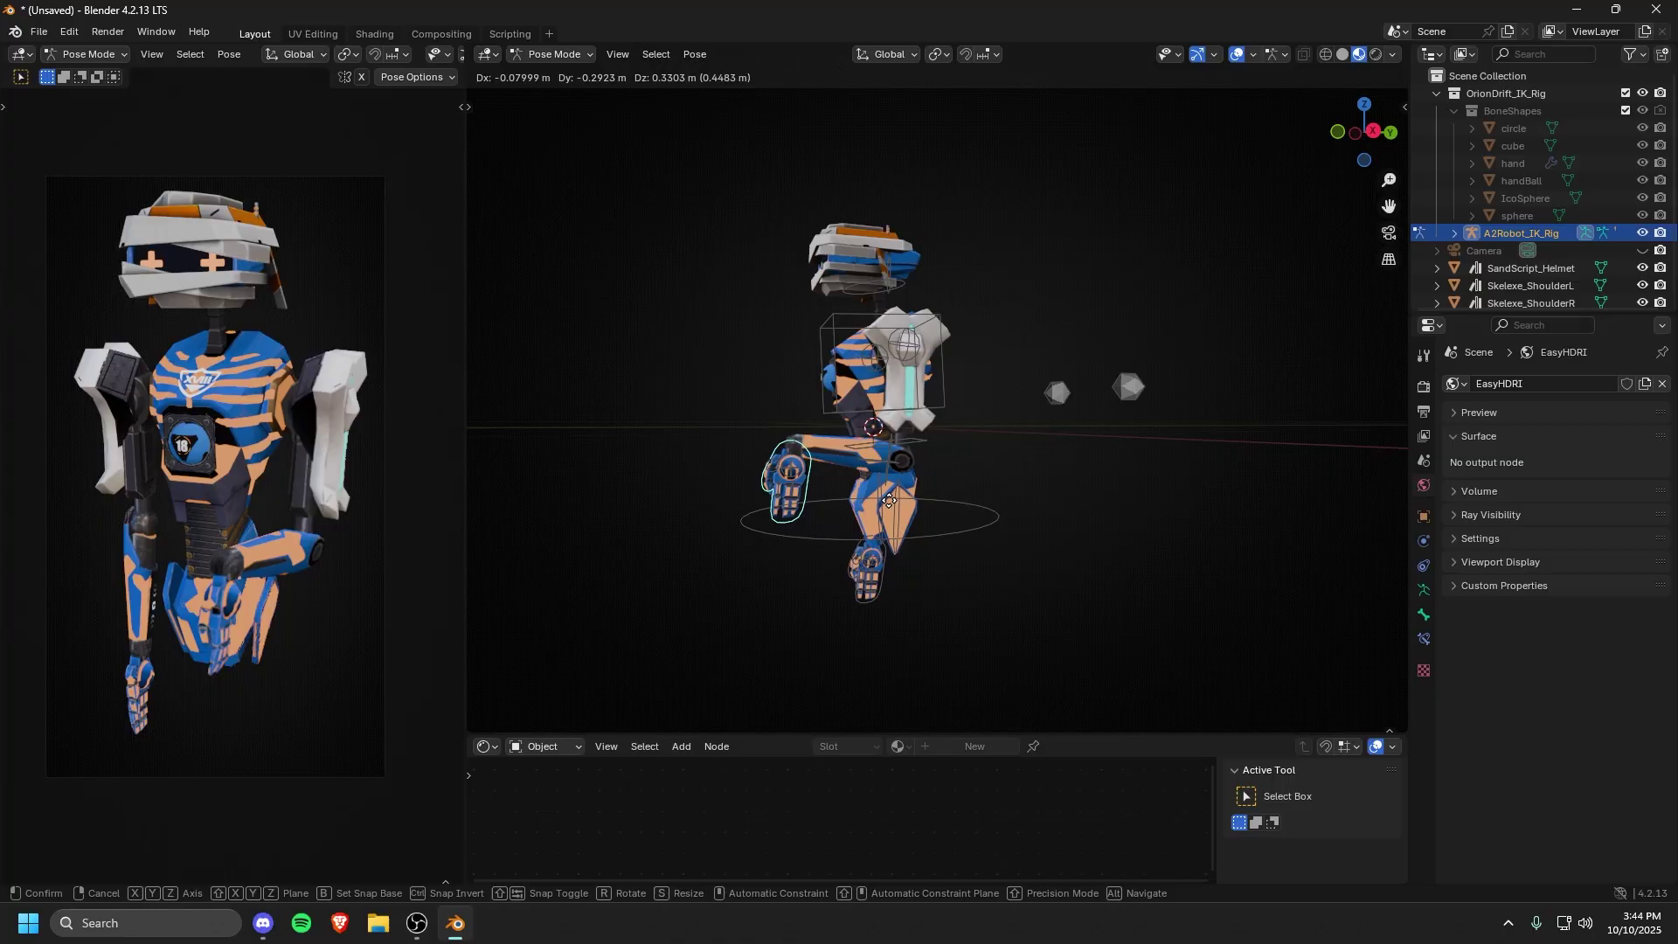
pyautogui.click(960, 514)
pyautogui.scroll(1, 860, 535)
pyautogui.moveTo(878, 553); pyautogui.dragTo(1028, 537, button='middle')
pyautogui.click(858, 536)
pyautogui.press('r')
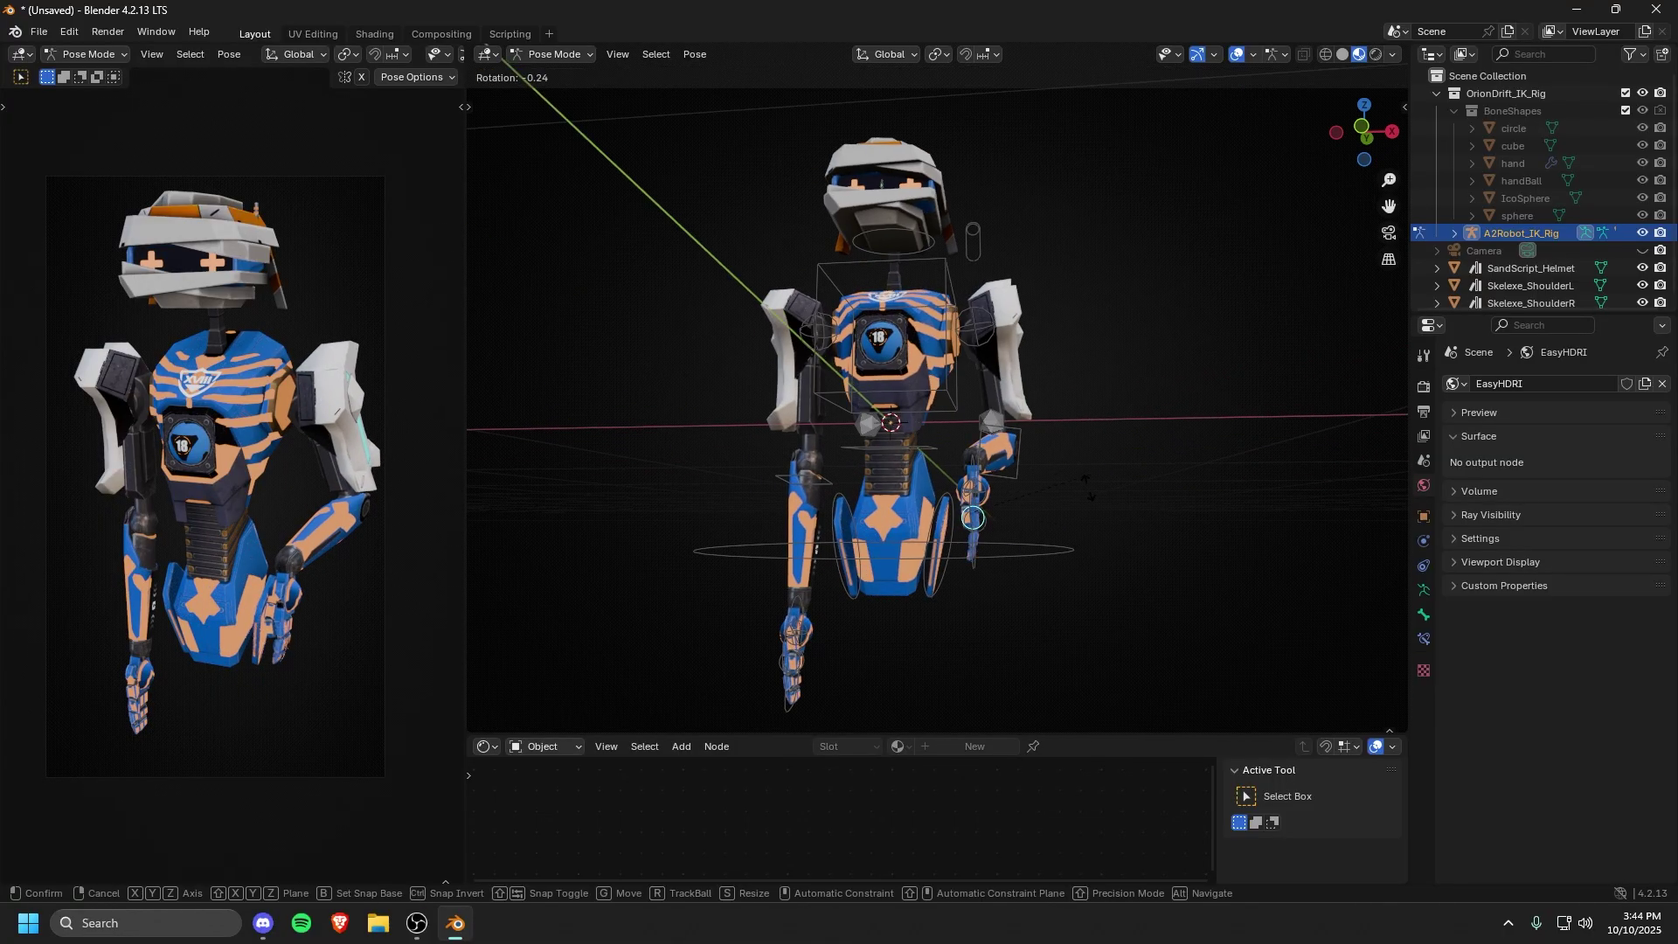
pyautogui.click(1088, 483)
# Step: Bring up the Move and Rotate tool gizmos on the left hand control
pyautogui.moveTo(1088, 483); pyautogui.dragTo(1075, 442, button='middle')
pyautogui.scroll(2, 988, 514)
pyautogui.press('s')
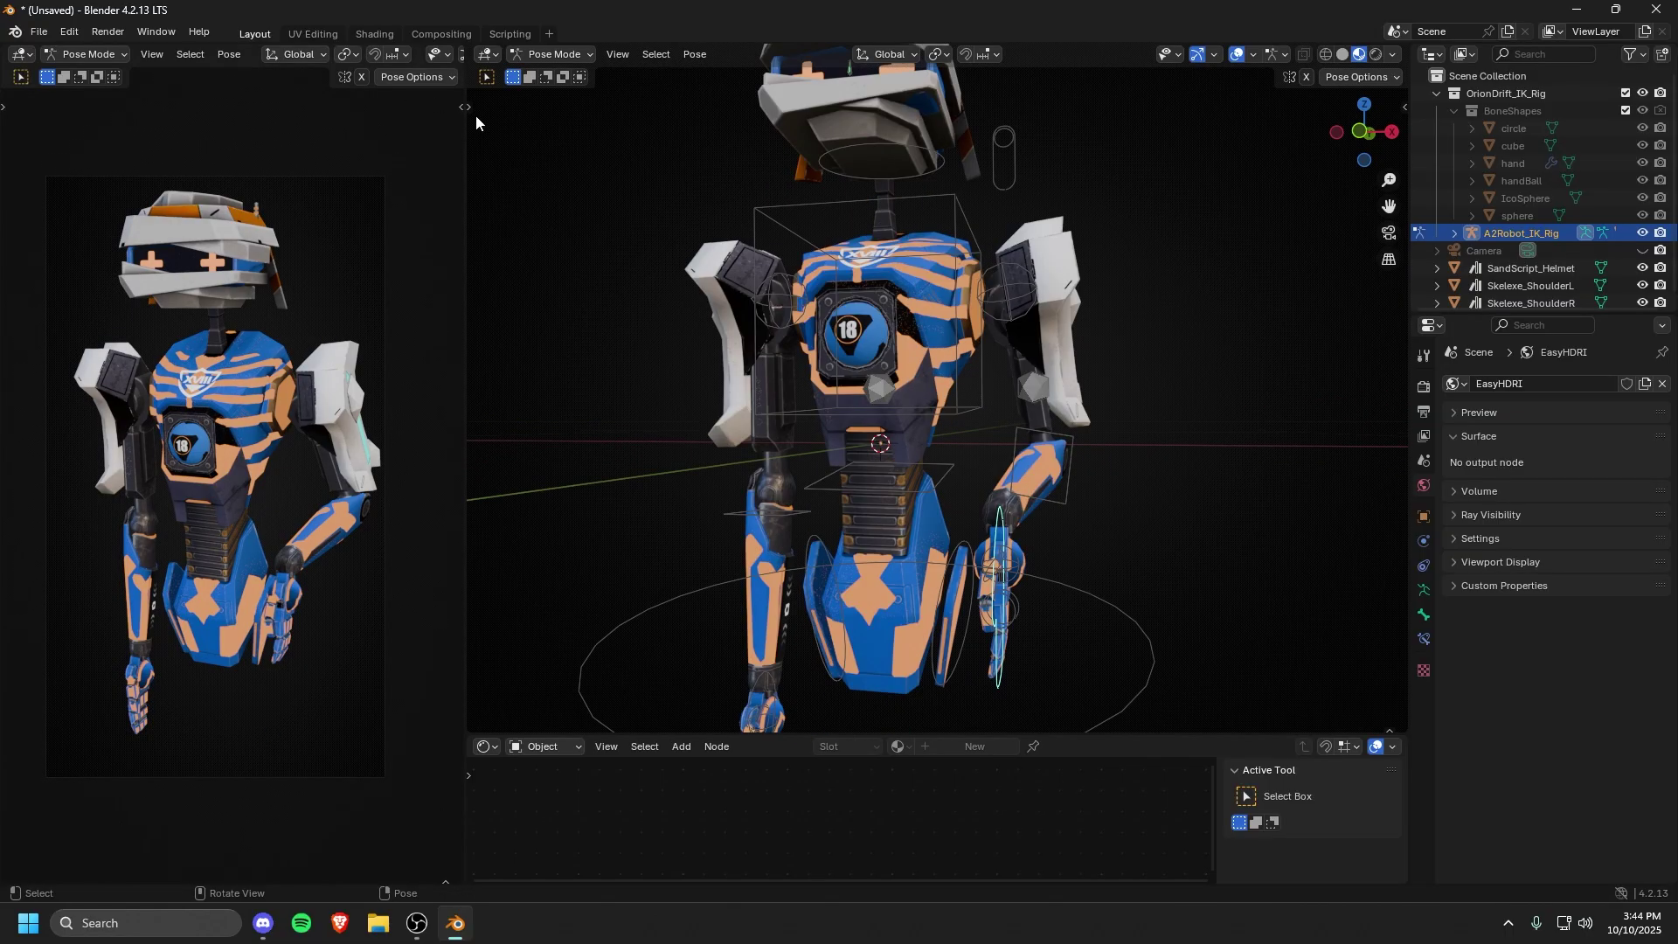
pyautogui.click(471, 107)
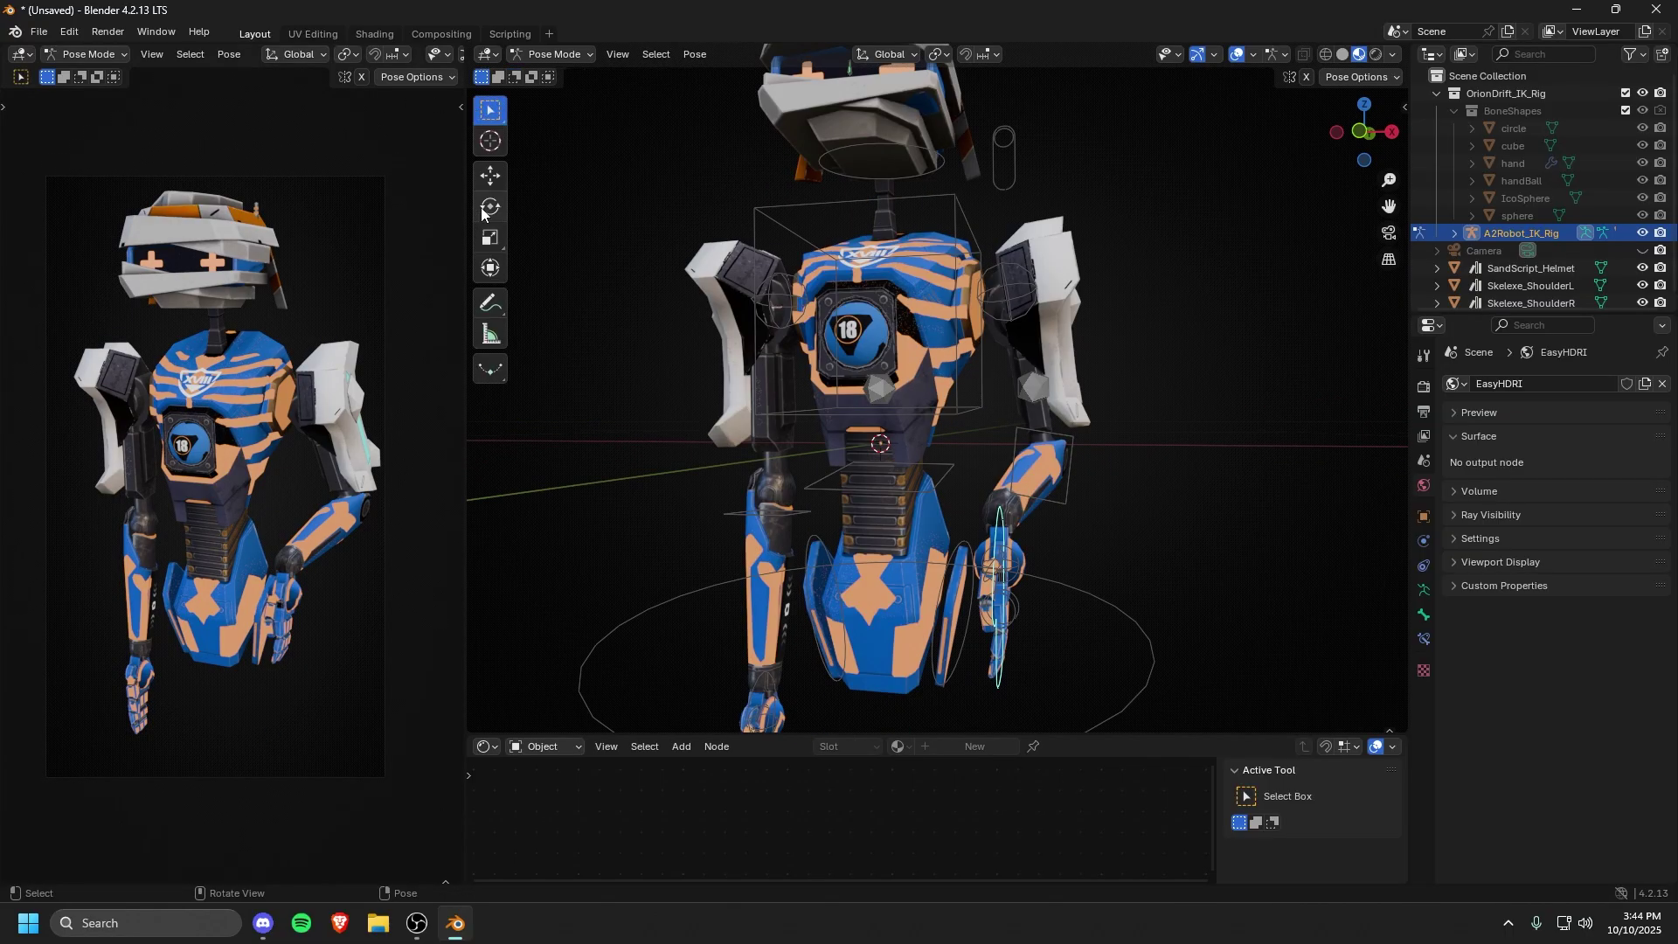
pyautogui.press('t')
pyautogui.moveTo(1037, 541); pyautogui.dragTo(1011, 558, button='middle')
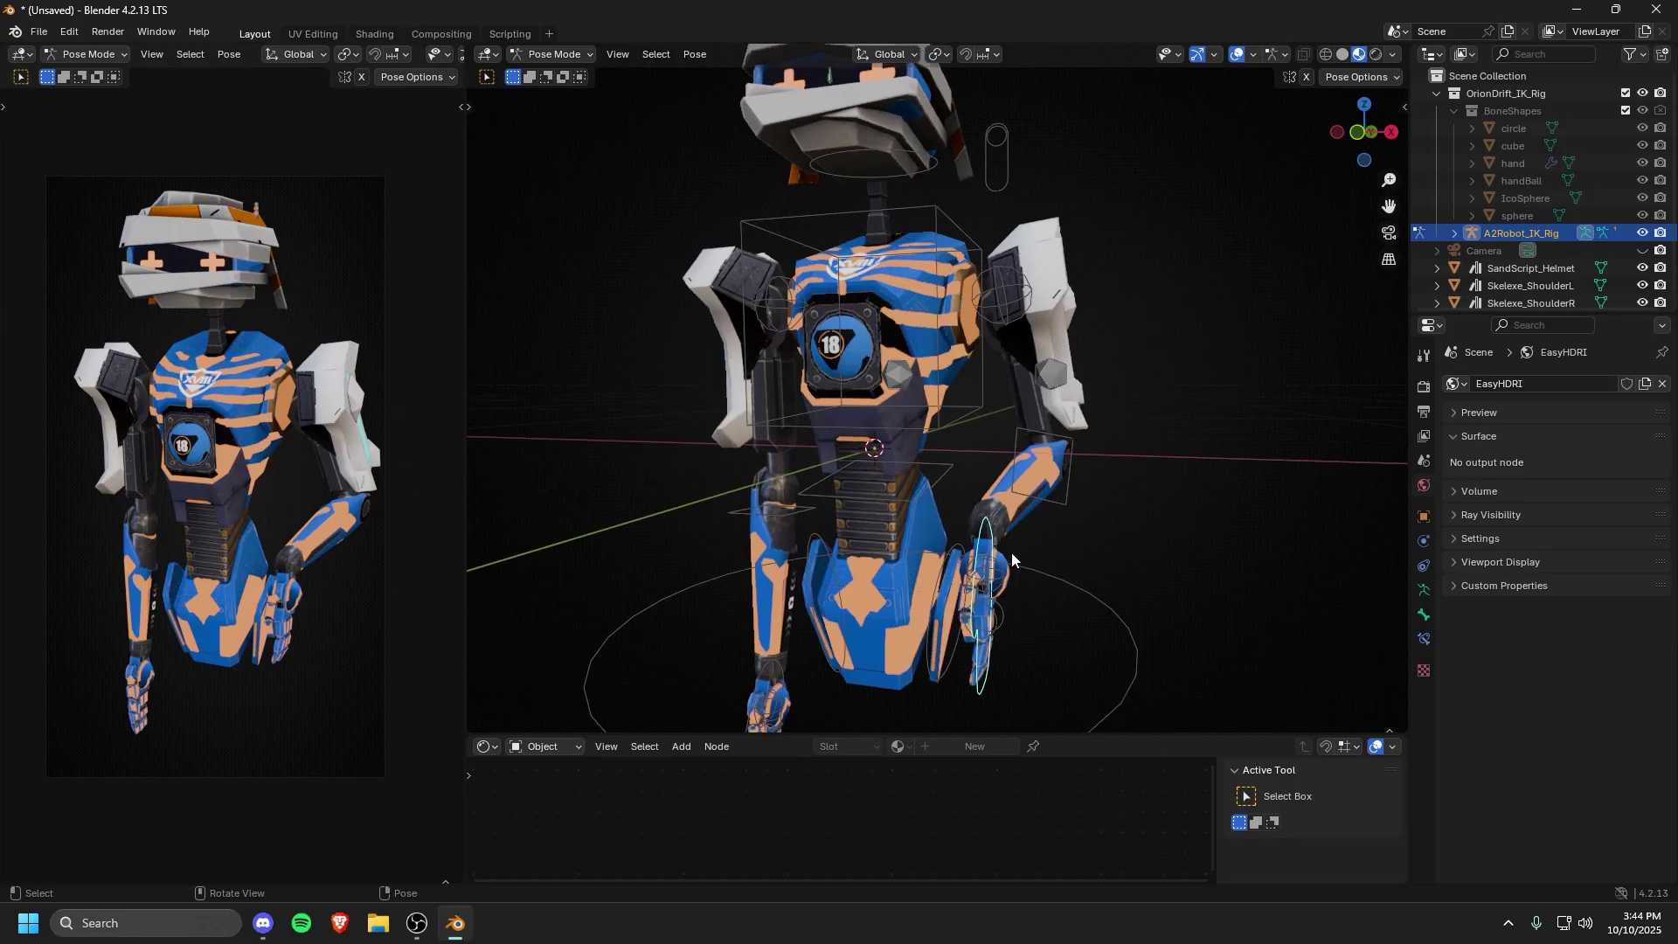
pyautogui.click(471, 107)
pyautogui.click(491, 175)
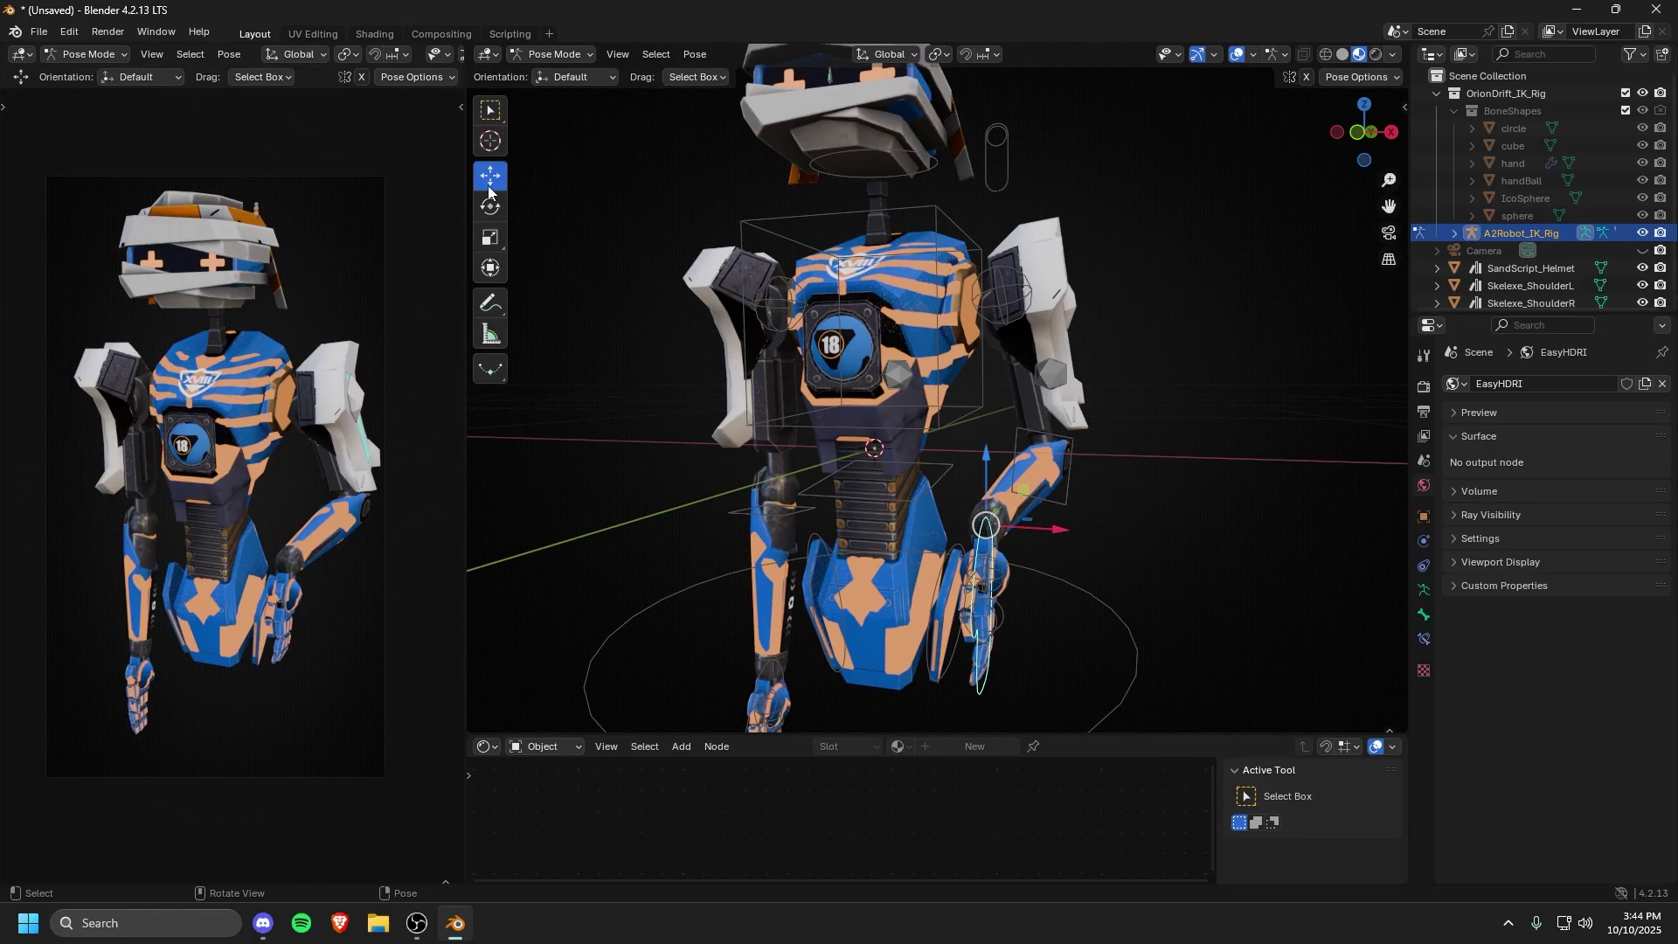
pyautogui.click(492, 208)
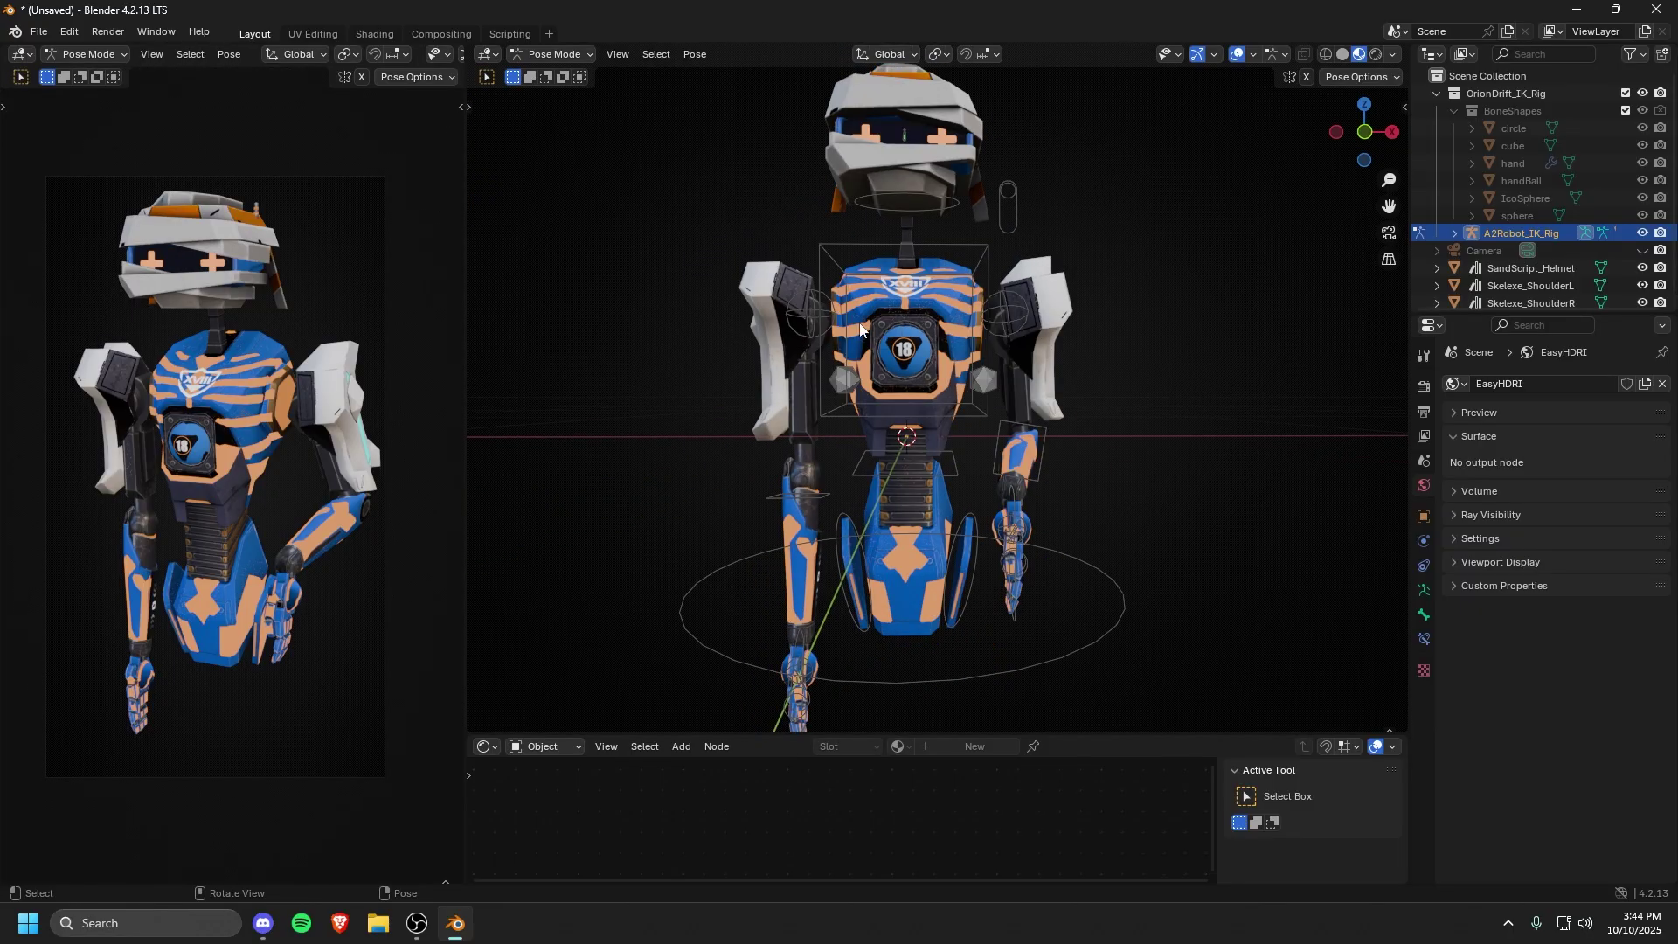
# Step: Try rotating the rig's waist and lower-torso controls
pyautogui.click(952, 458)
pyautogui.press('r')
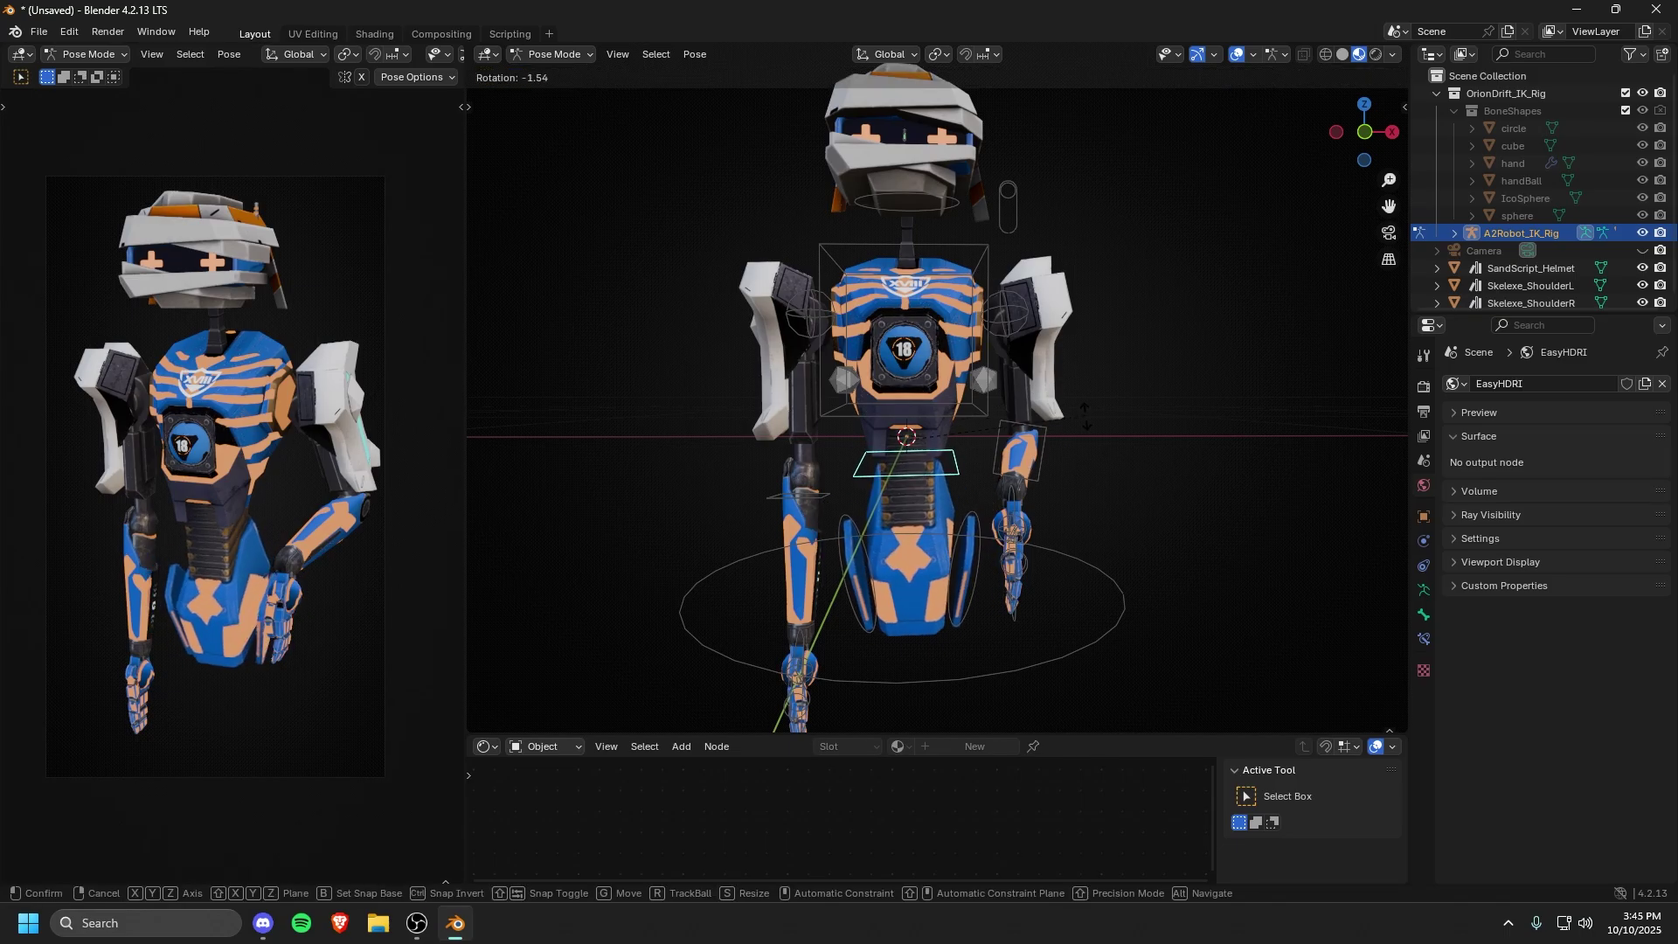
pyautogui.rightClick(1084, 424)
pyautogui.click(977, 516)
pyautogui.click(976, 515)
pyautogui.press('r')
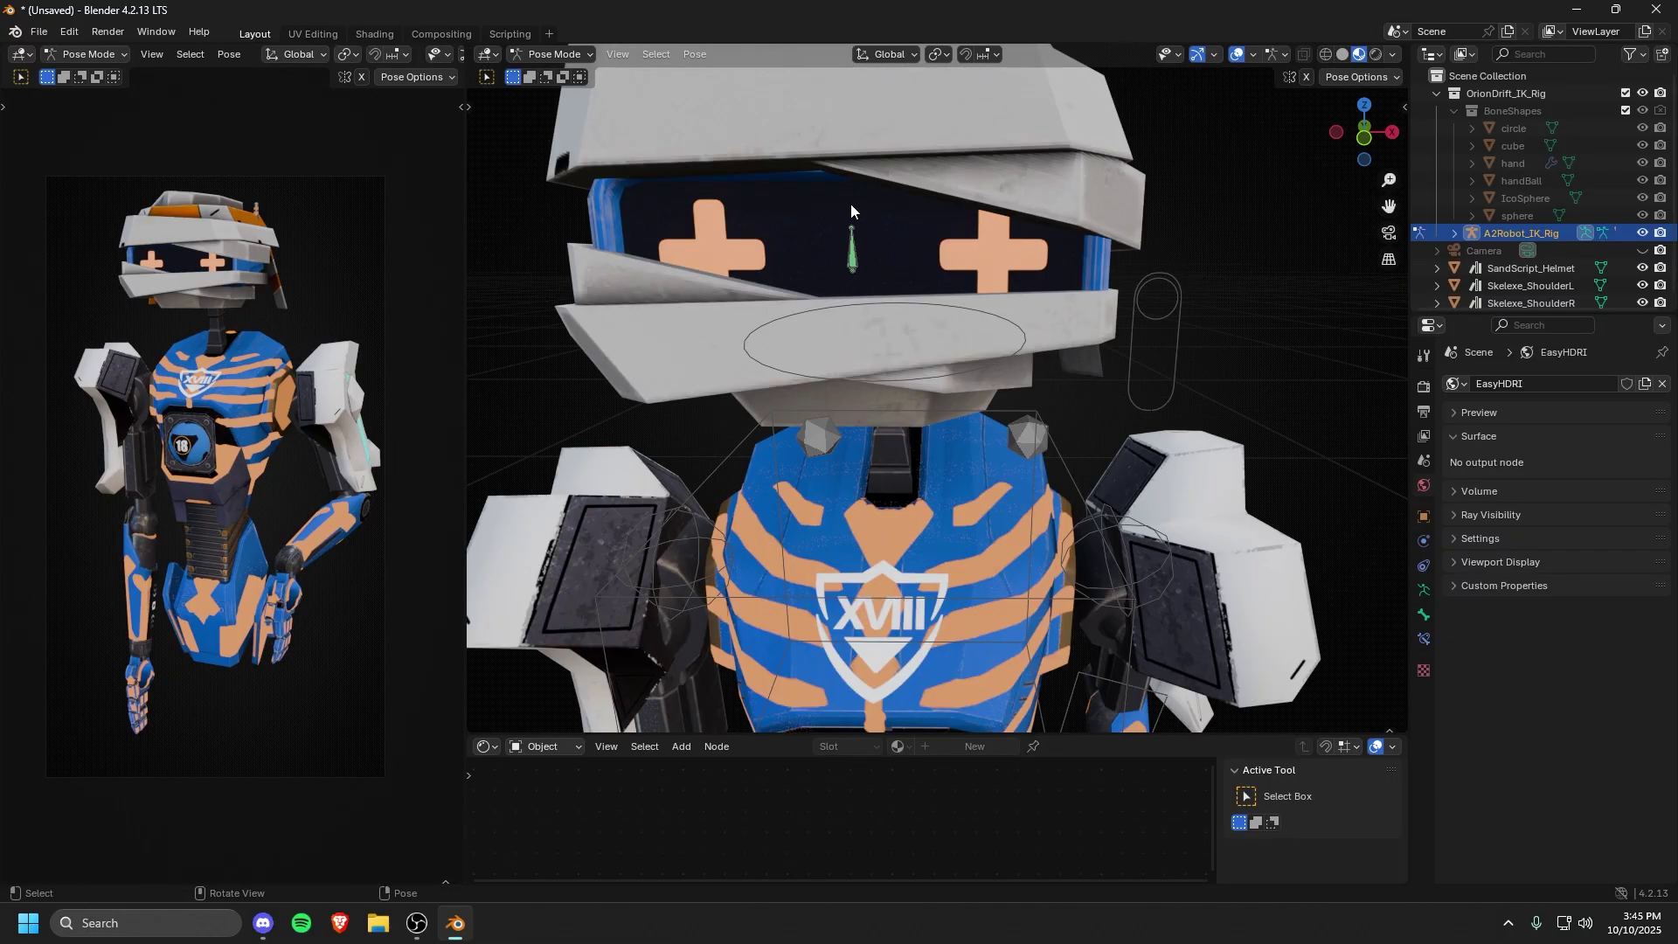
# Step: Move the small bone in the visor sideways to shift the robot's eyes, and return the rig to Object Mode
pyautogui.click(856, 260)
pyautogui.press('g')
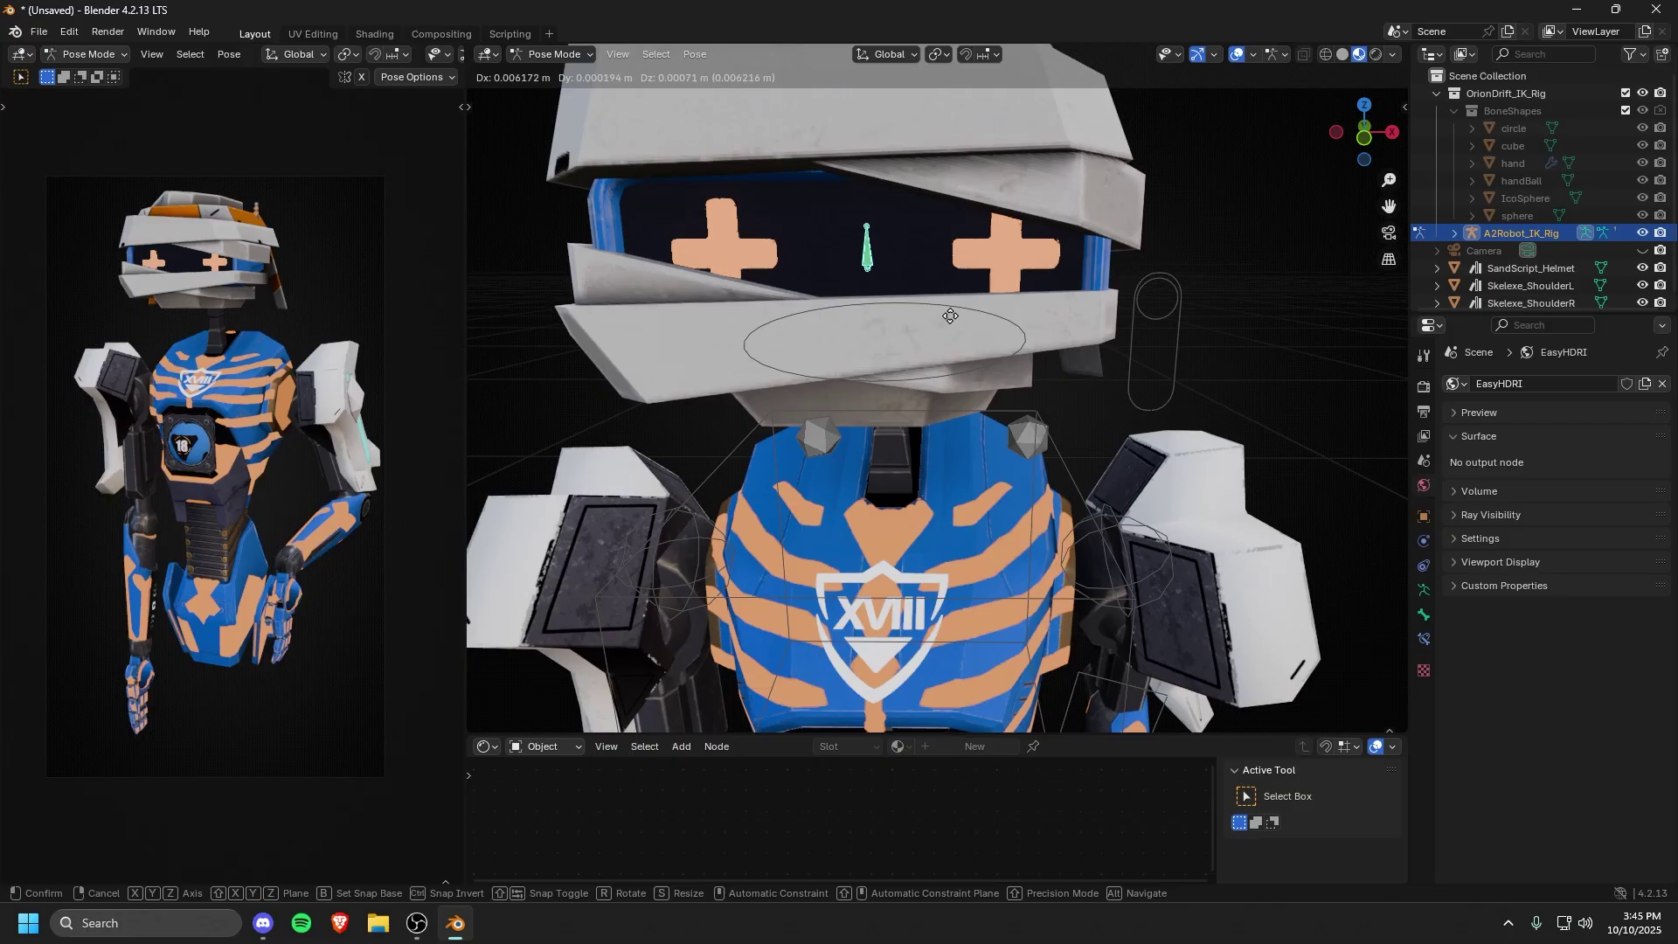
pyautogui.click(897, 256)
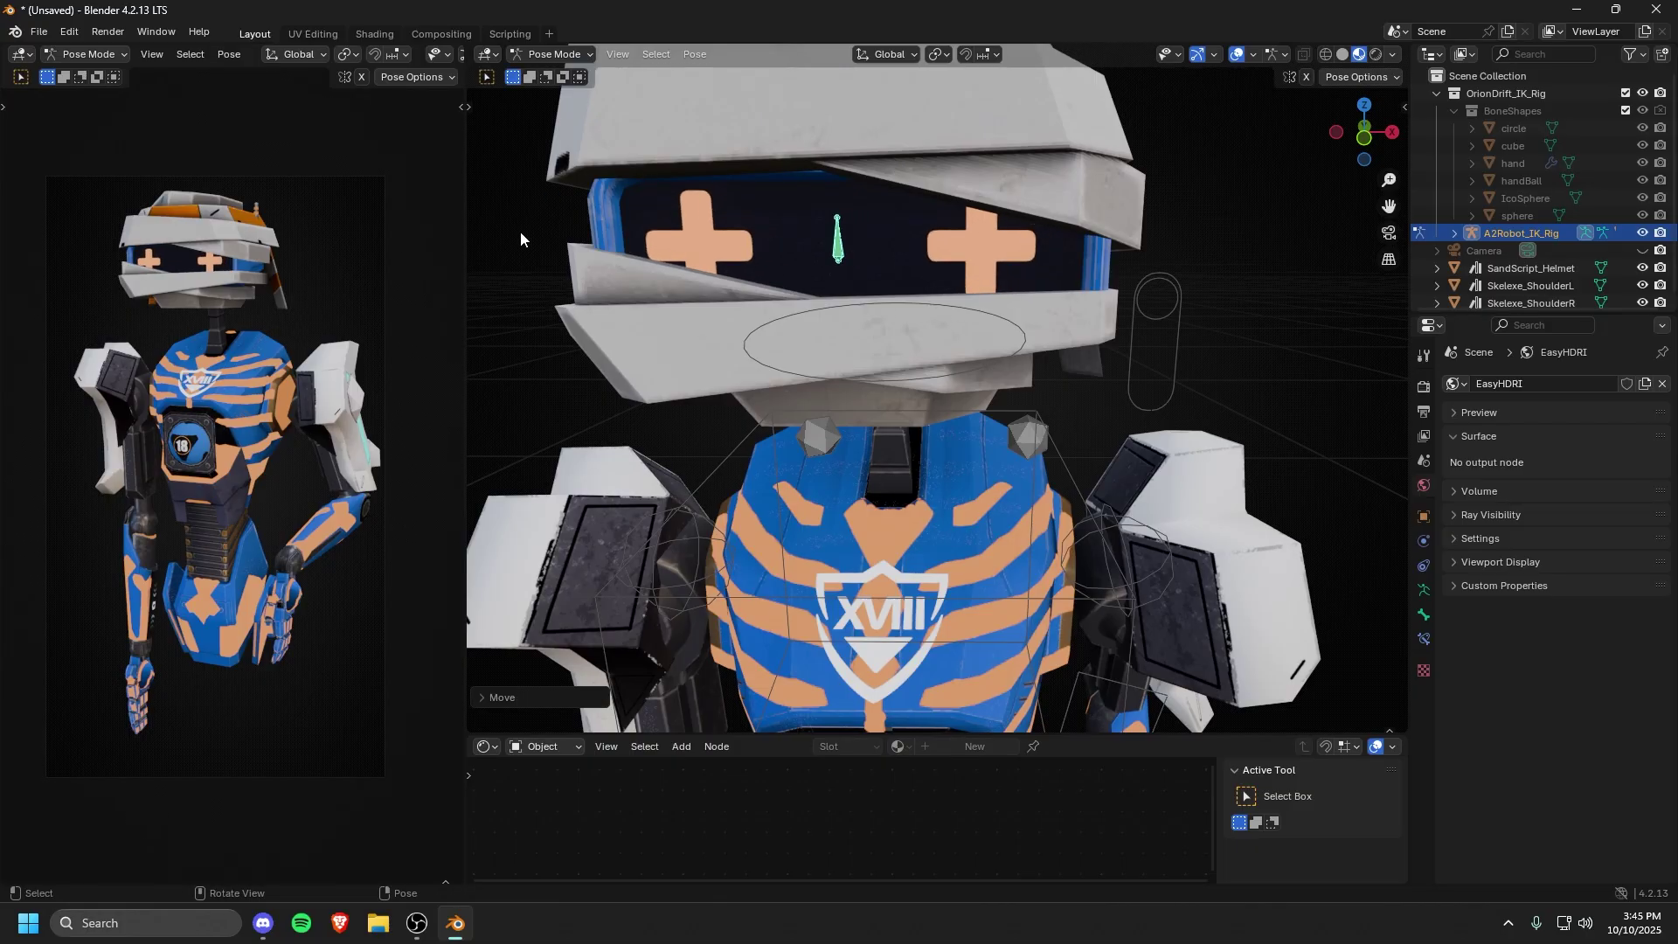
pyautogui.click(547, 55)
pyautogui.click(564, 72)
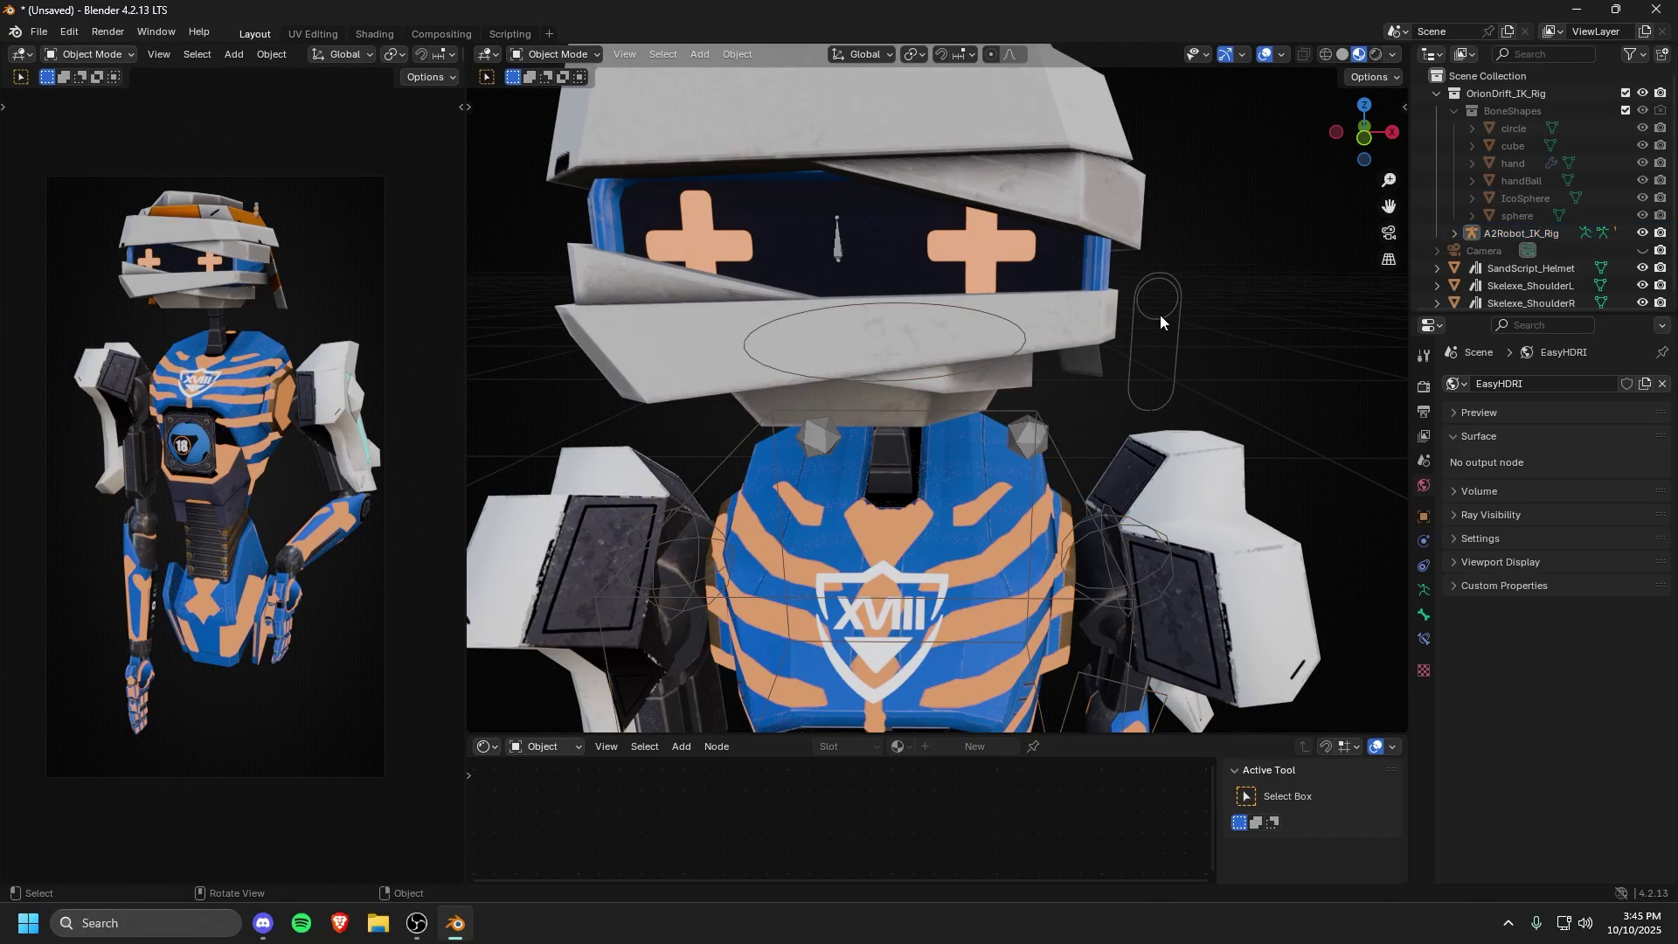
pyautogui.press('g')
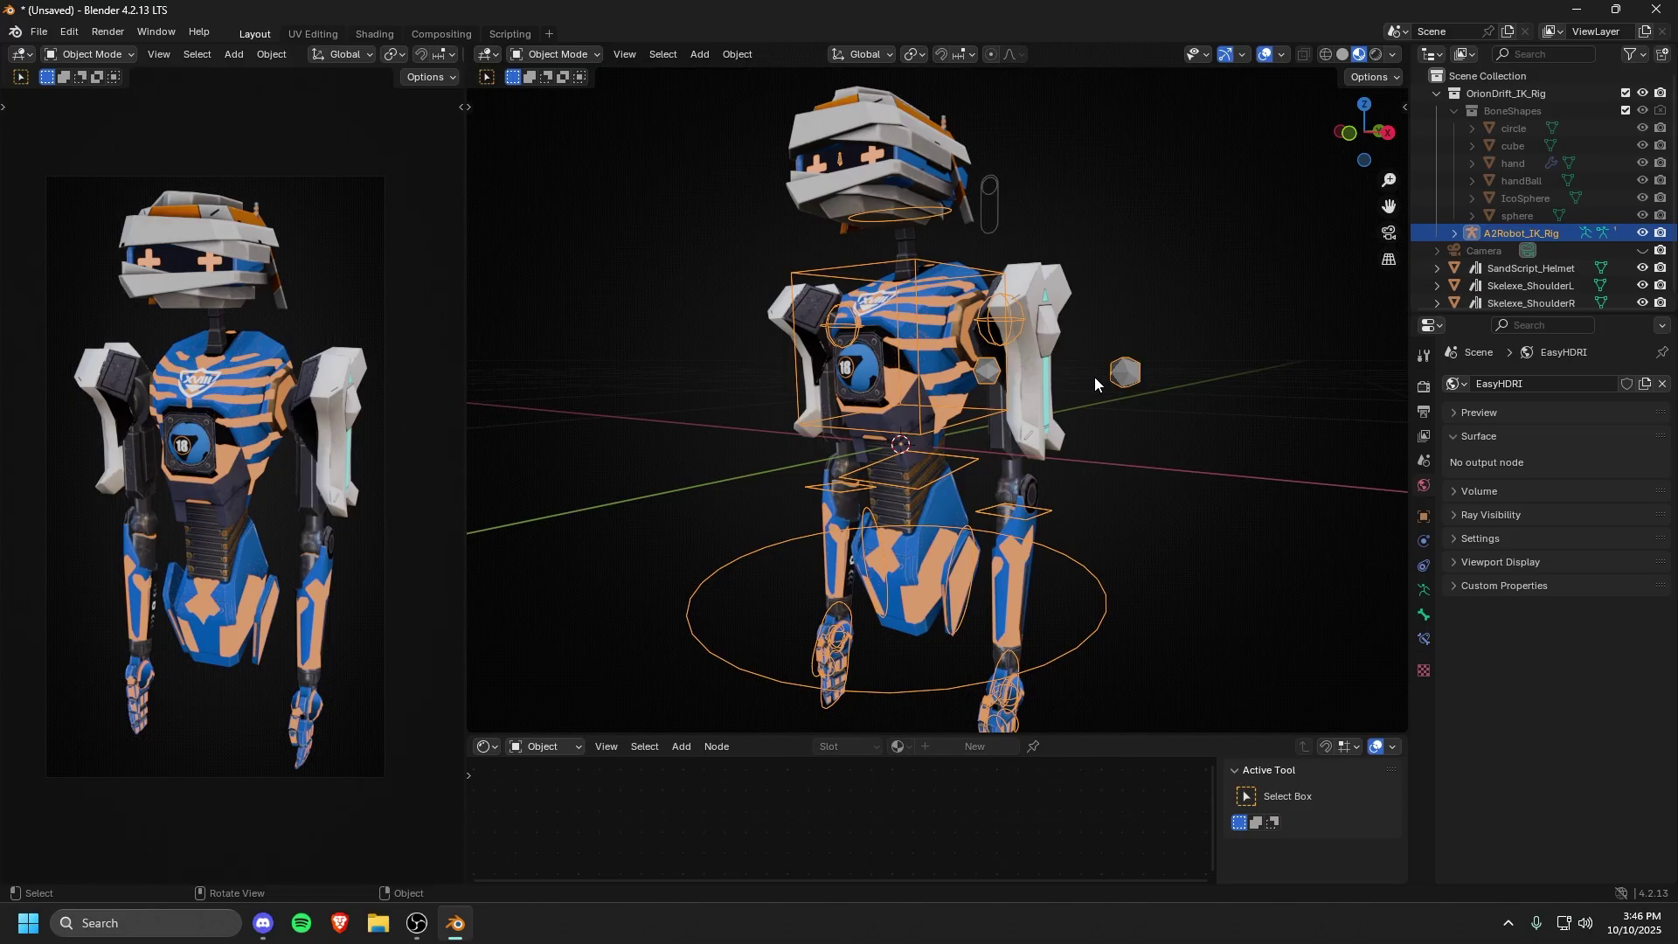
# Step: Deselect the rig and helmet and apply the SKELOTRACE color palette from the Drifter Customizer
pyautogui.click(1095, 385)
pyautogui.moveTo(1096, 384); pyautogui.dragTo(1202, 307, button='middle')
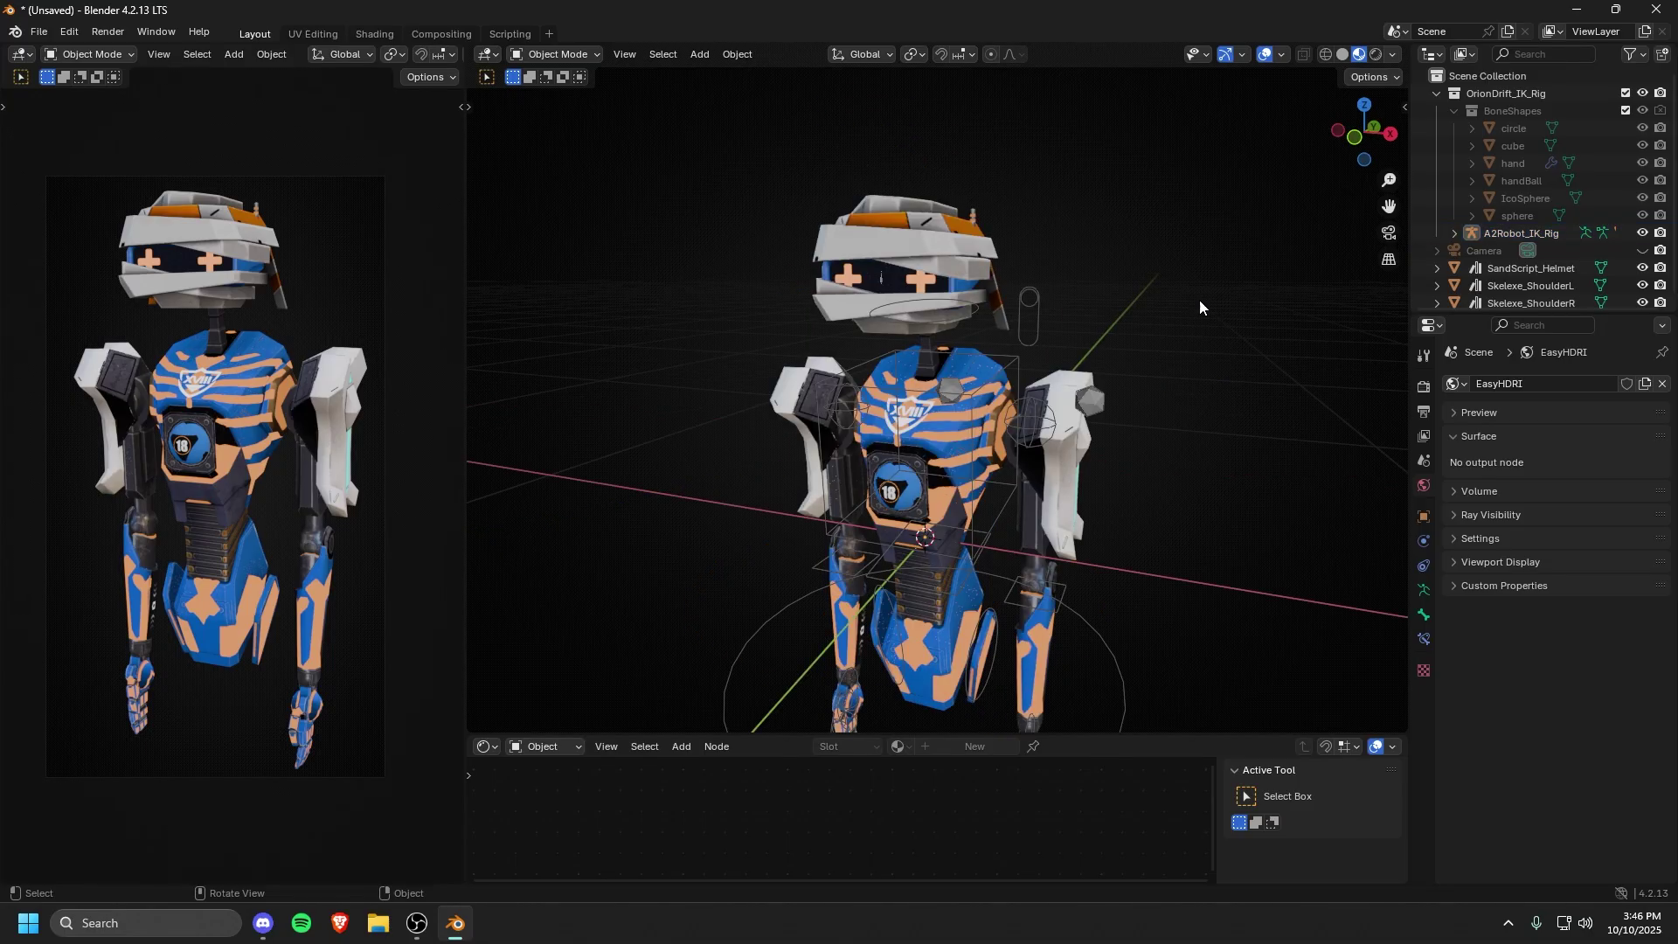
pyautogui.click(908, 207)
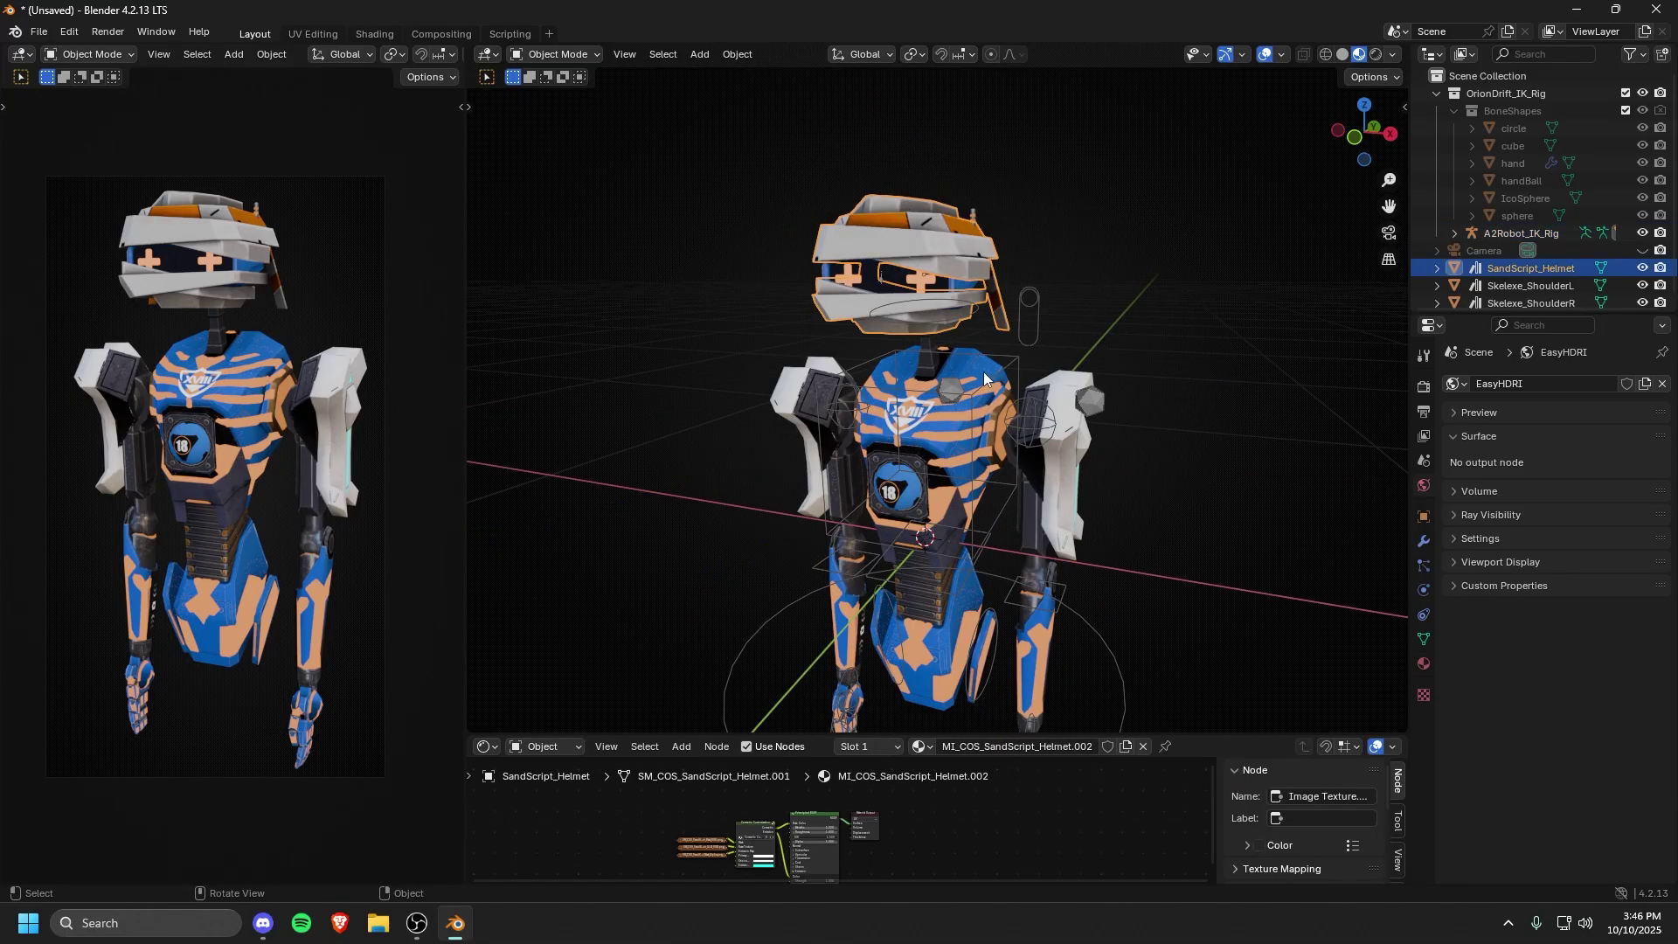
pyautogui.click(1076, 285)
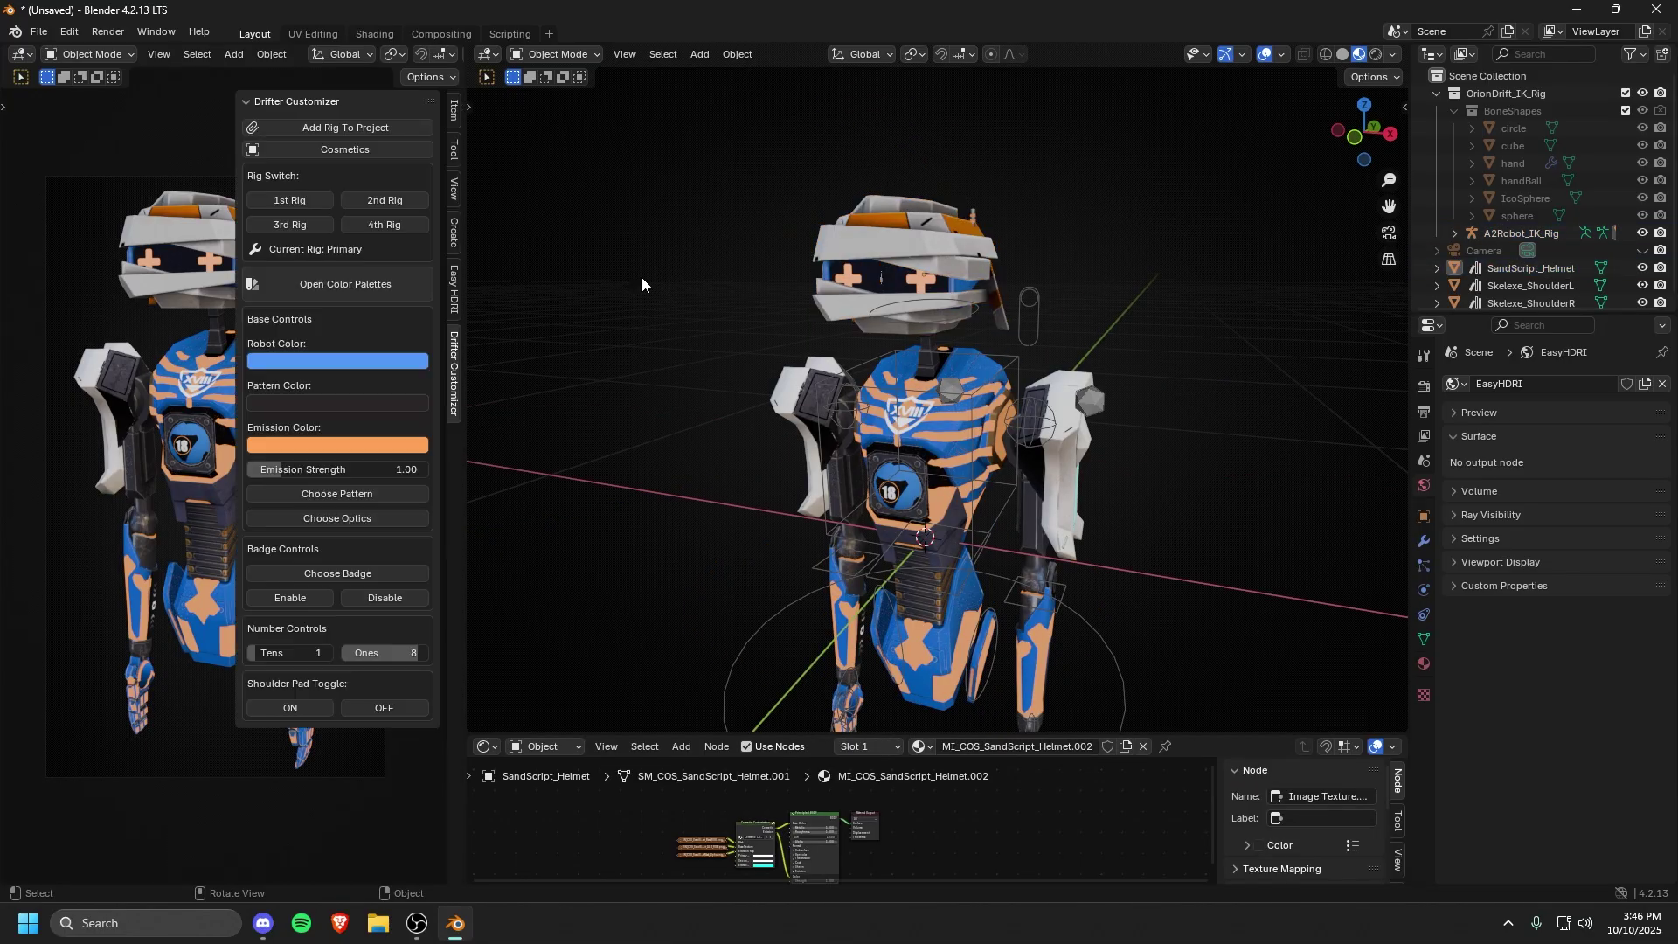
pyautogui.click(304, 289)
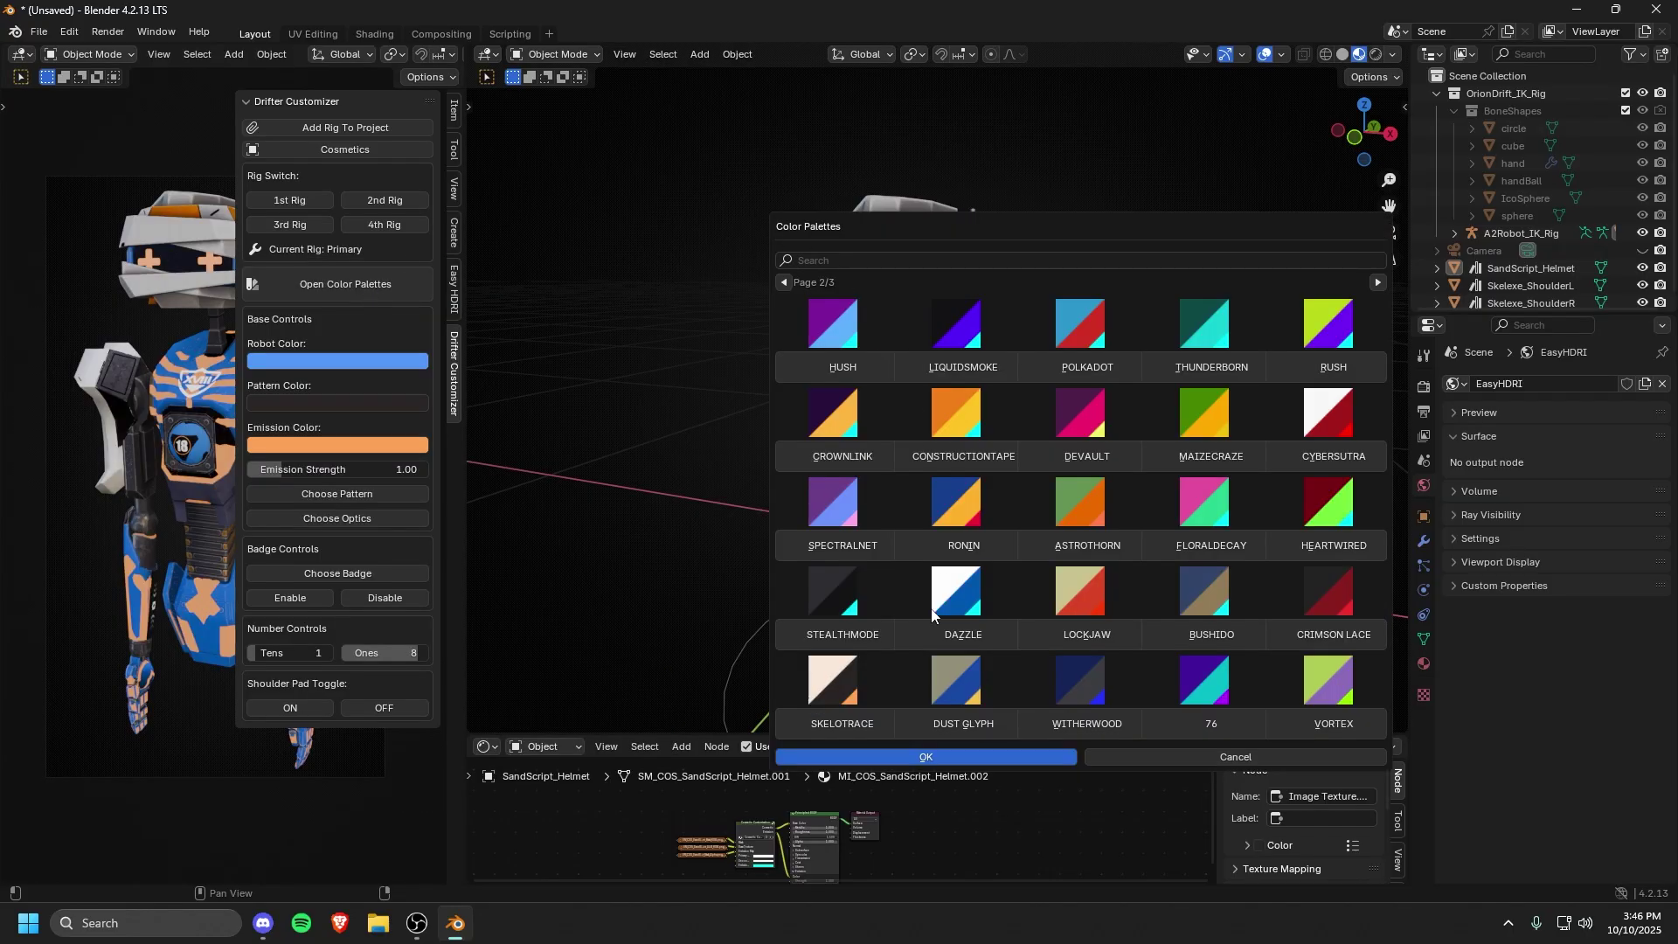
pyautogui.click(861, 724)
pyautogui.click(949, 758)
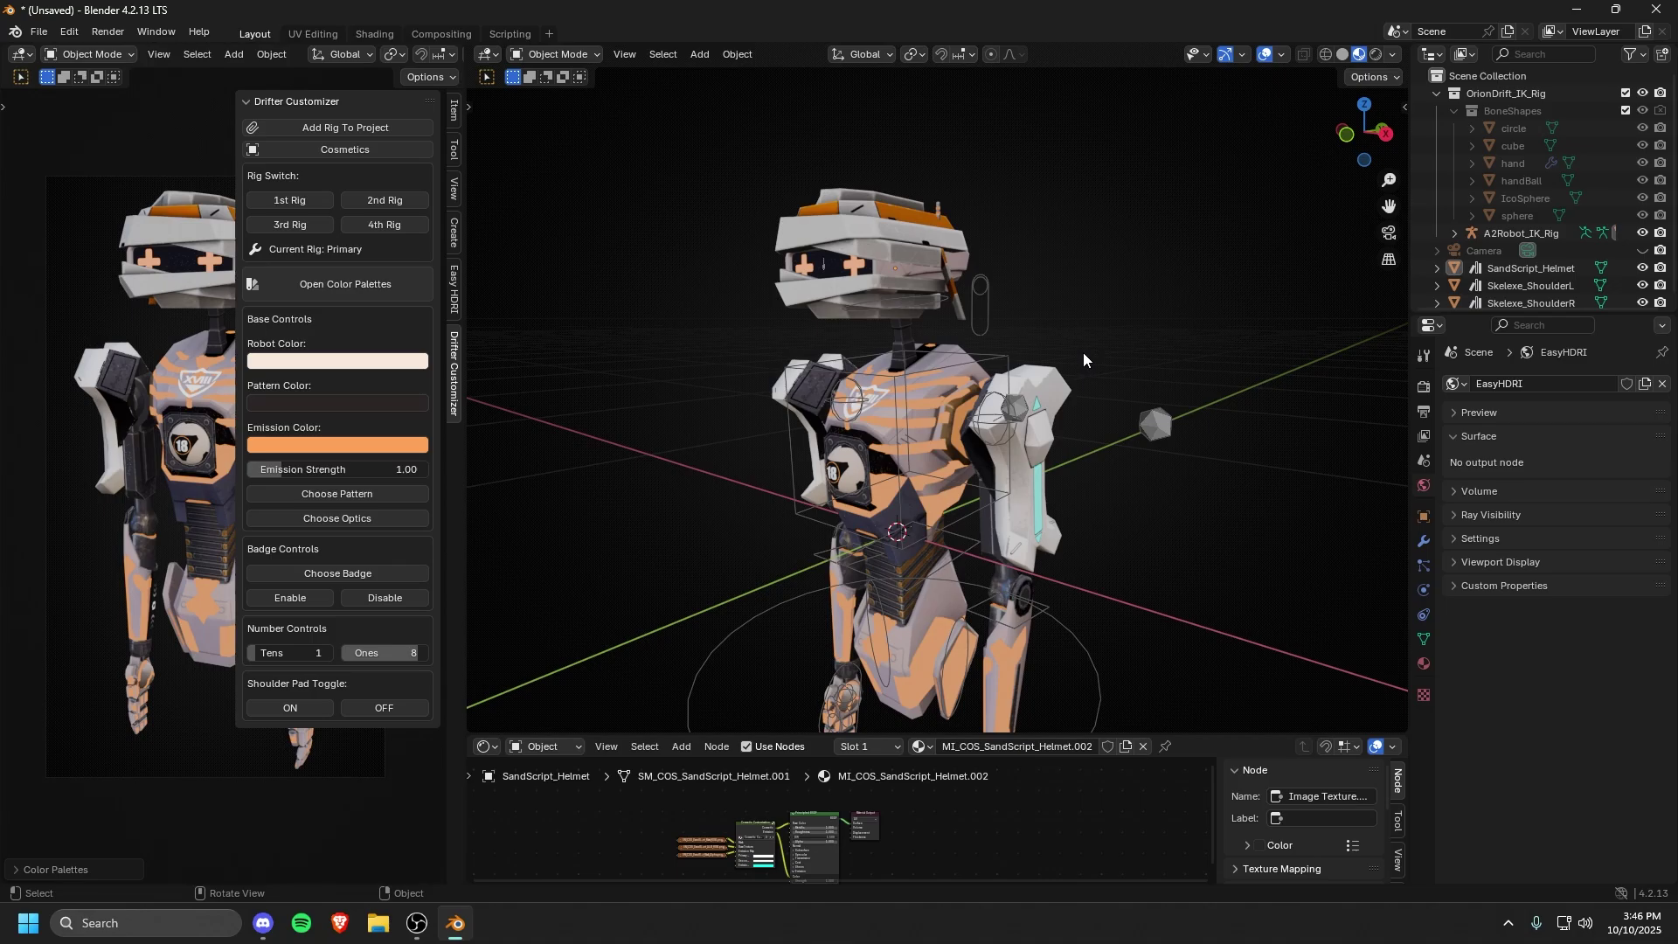
# Step: Copy the robot, pattern and emission colors onto the Skelexe_ShoulderL material's primary, secondary and emission colors
pyautogui.click(1106, 444)
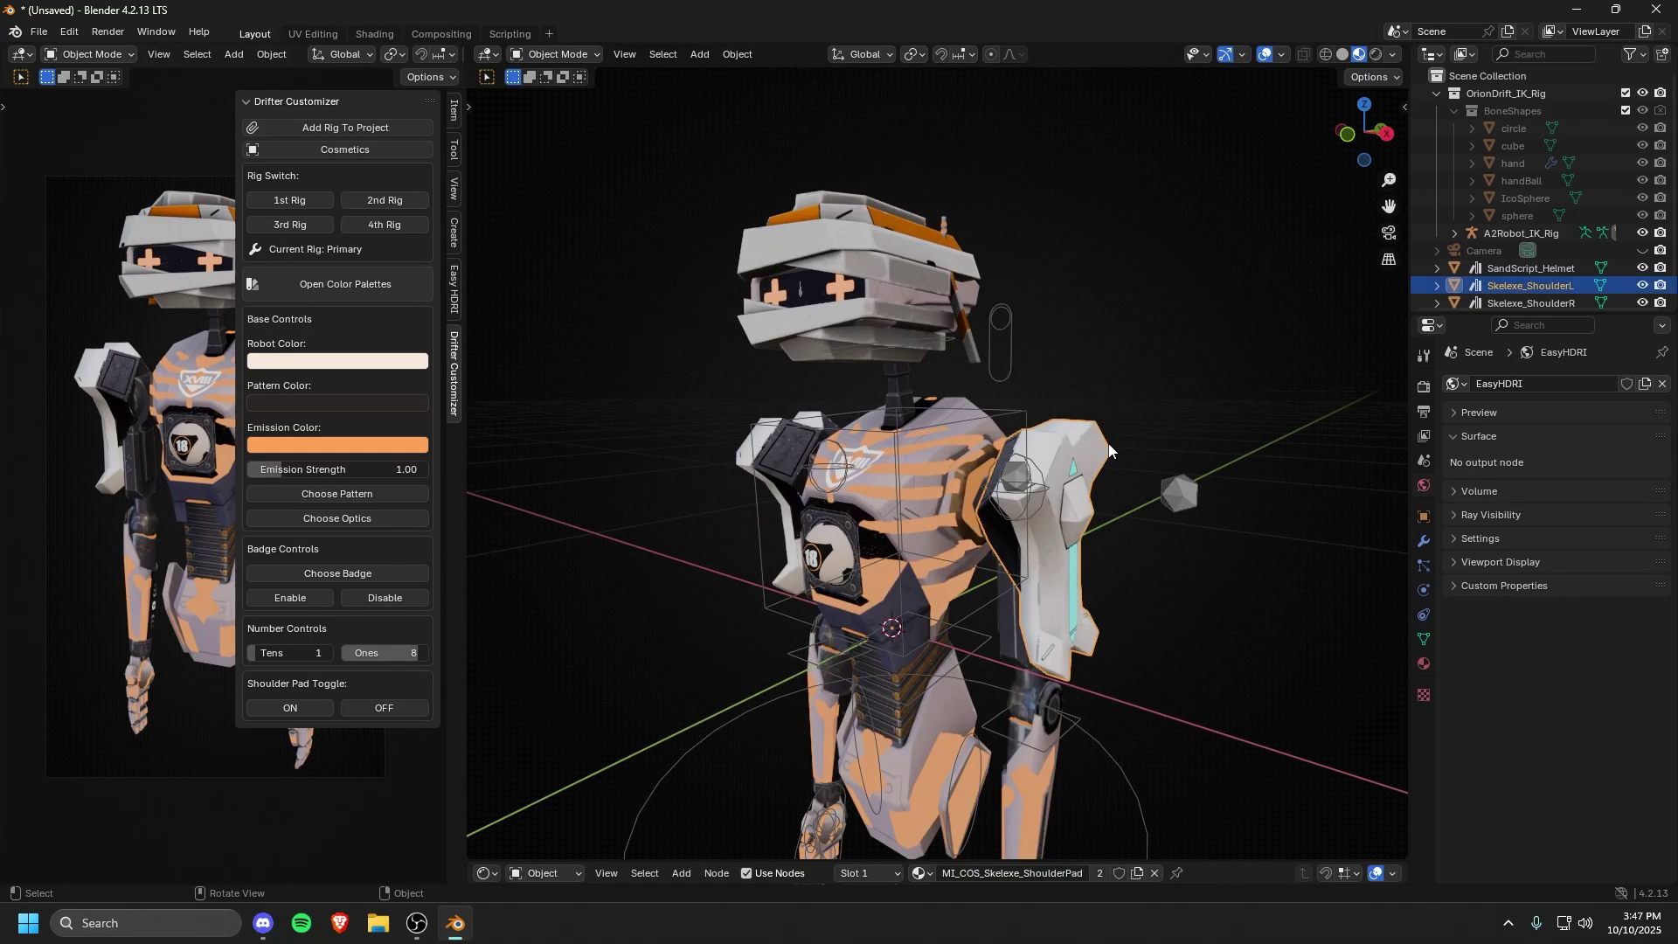
pyautogui.click(1425, 665)
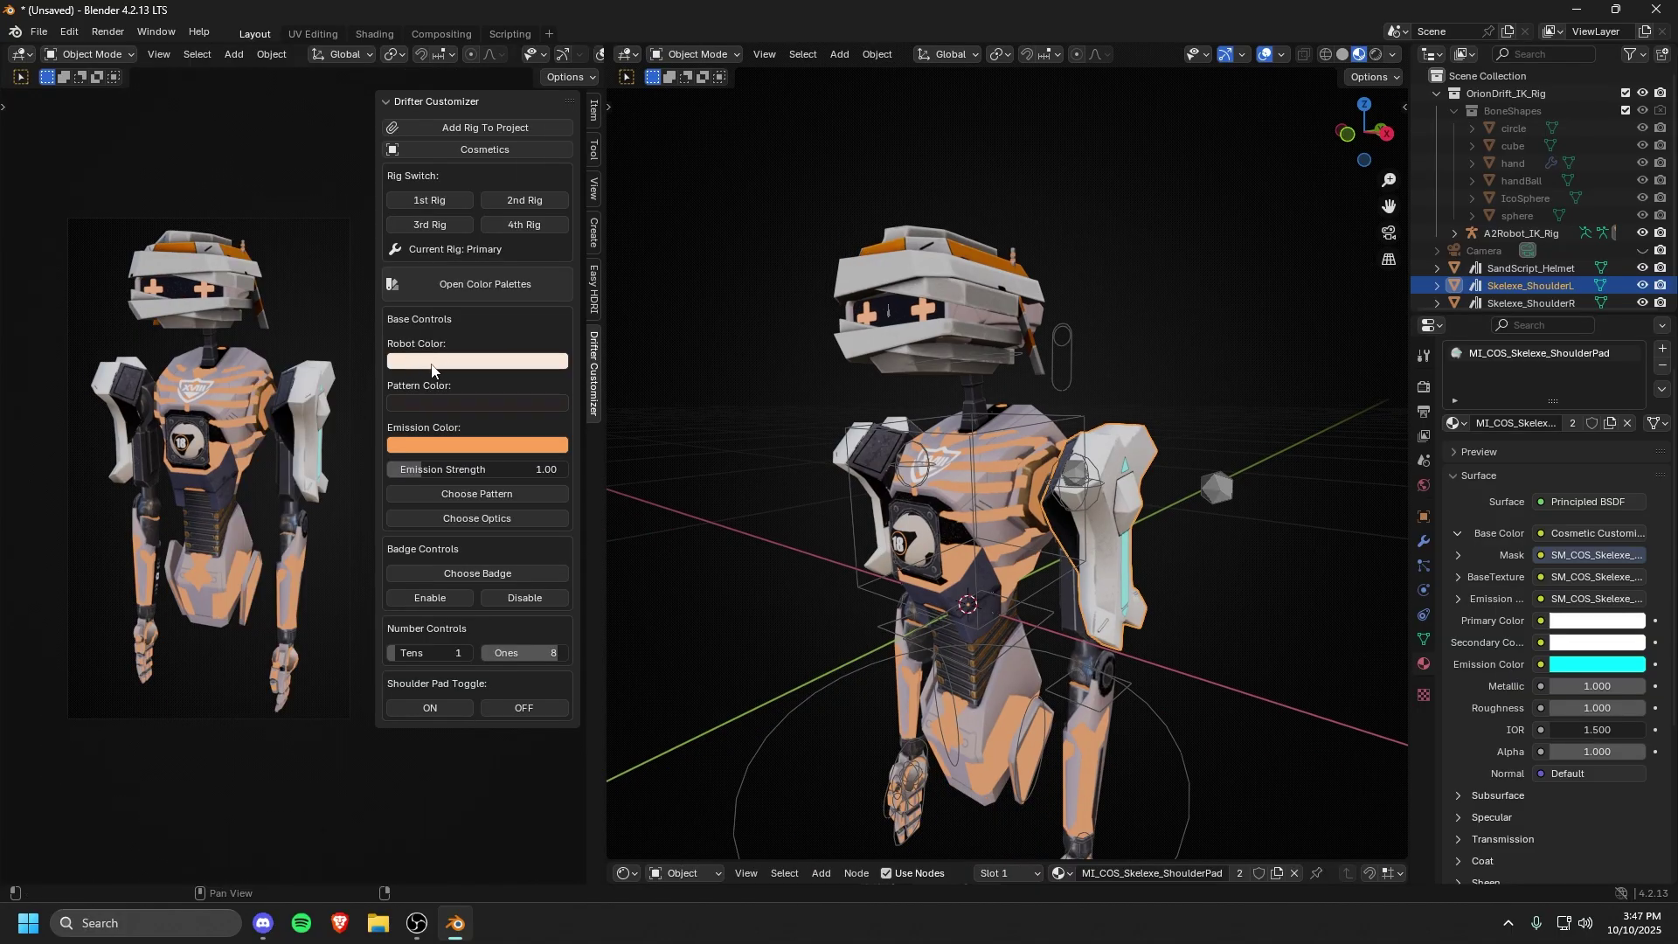
pyautogui.moveTo(455, 366); pyautogui.dragTo(1596, 624)
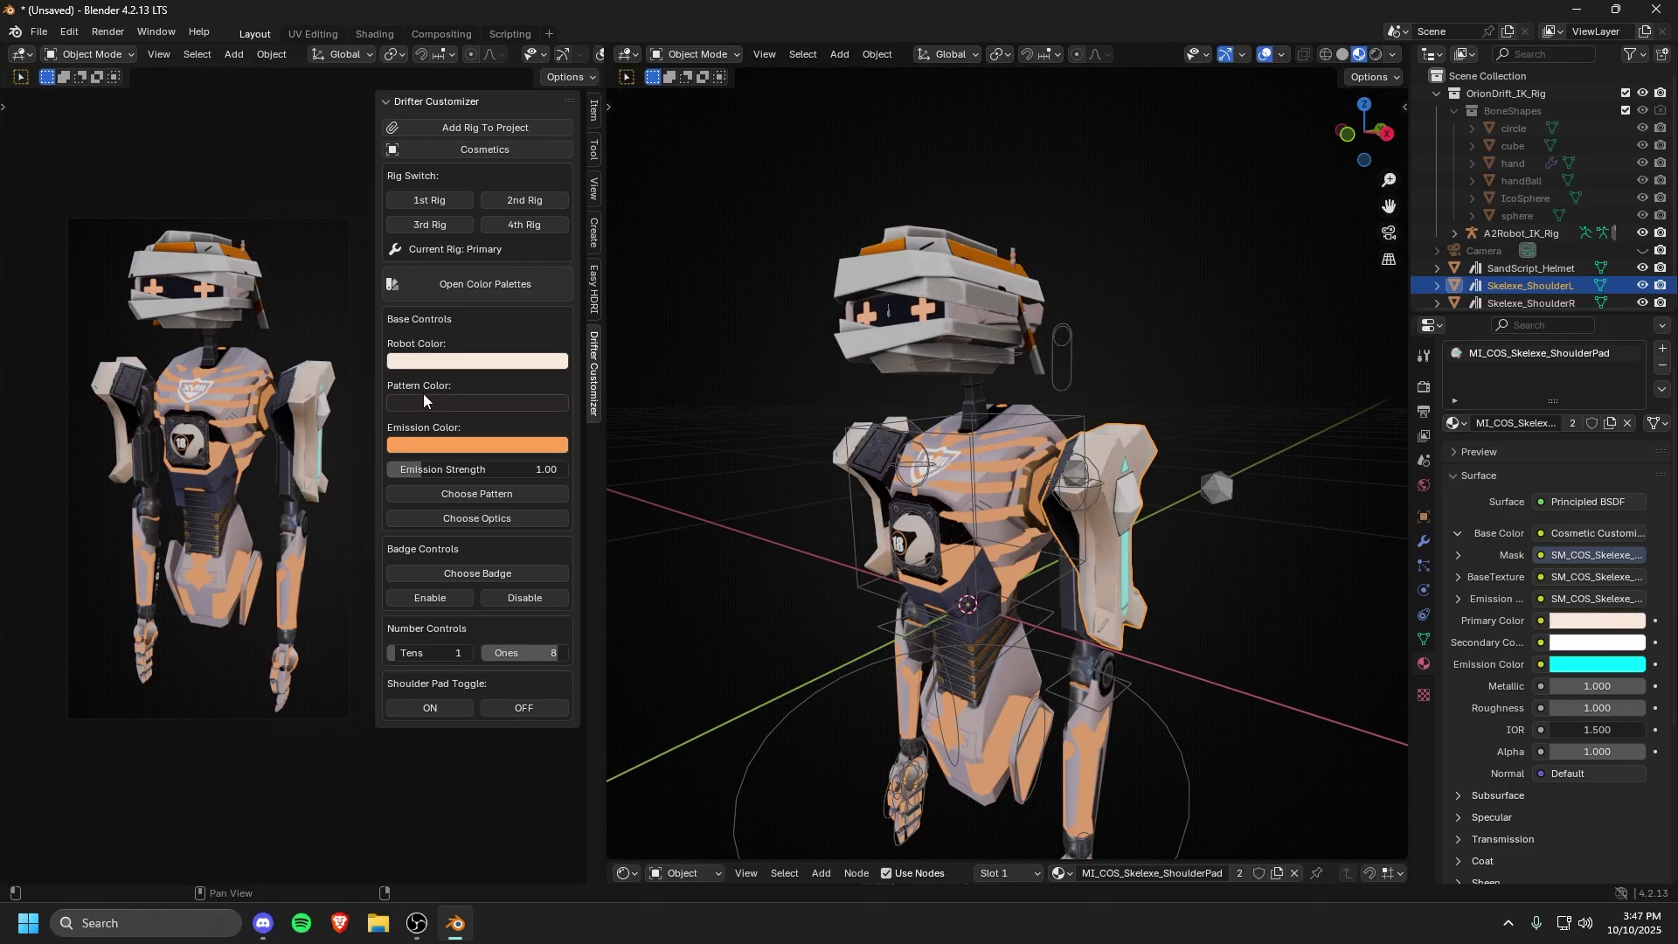
pyautogui.moveTo(427, 402); pyautogui.dragTo(1598, 644)
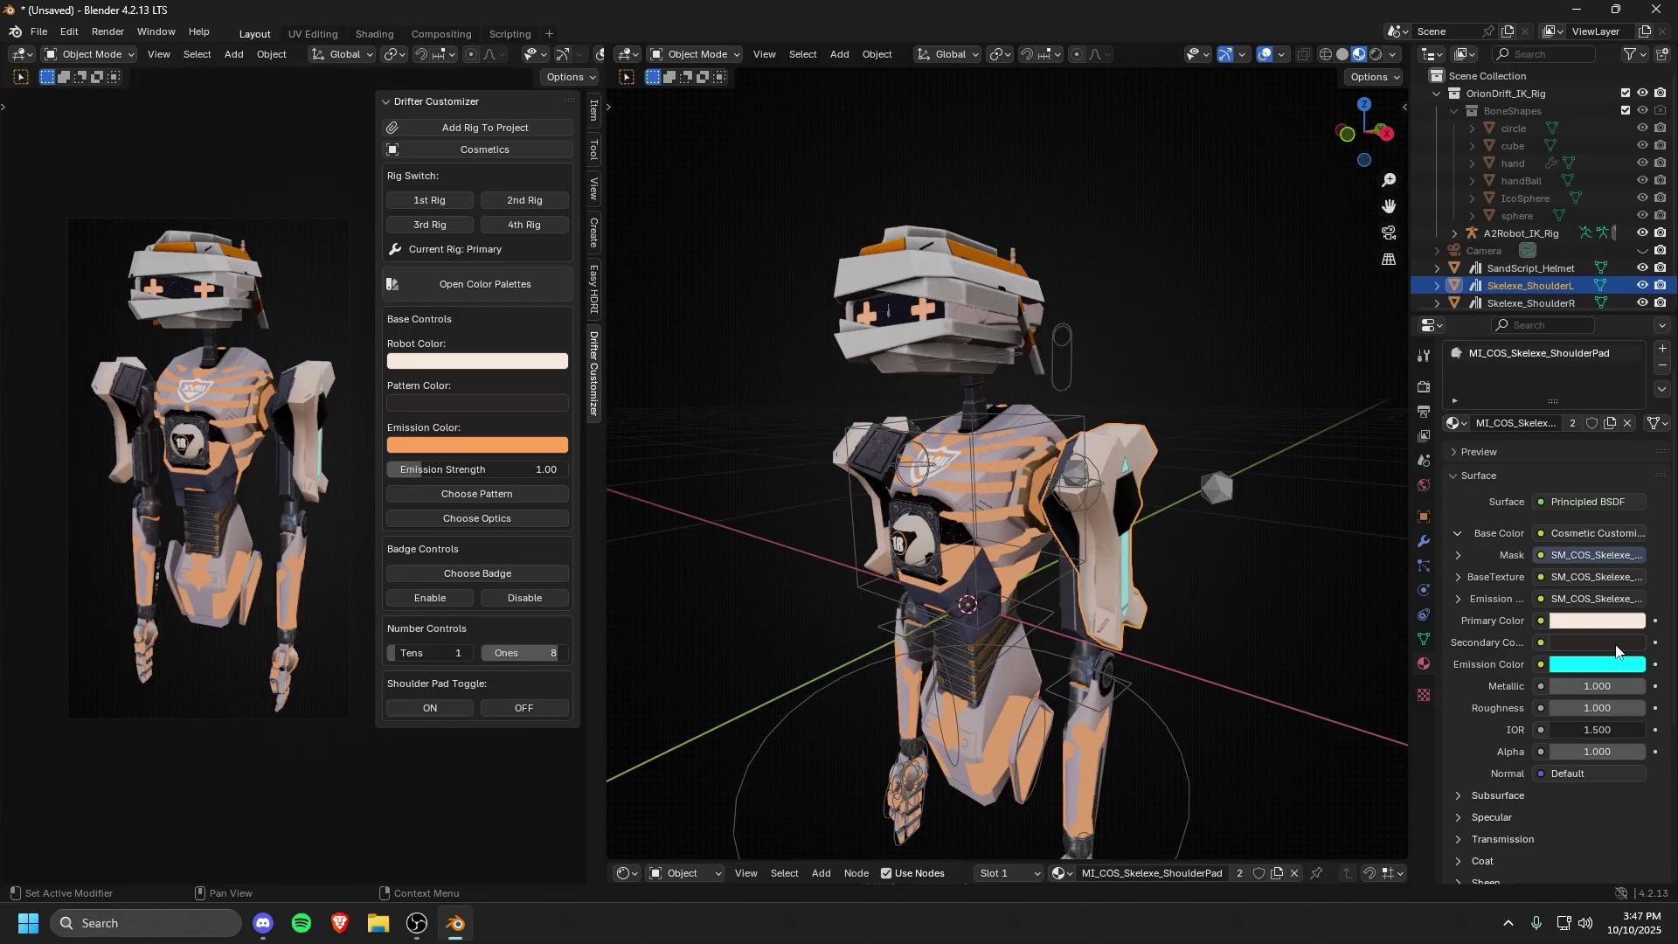
pyautogui.moveTo(548, 446); pyautogui.dragTo(1592, 665)
pyautogui.click(1224, 308)
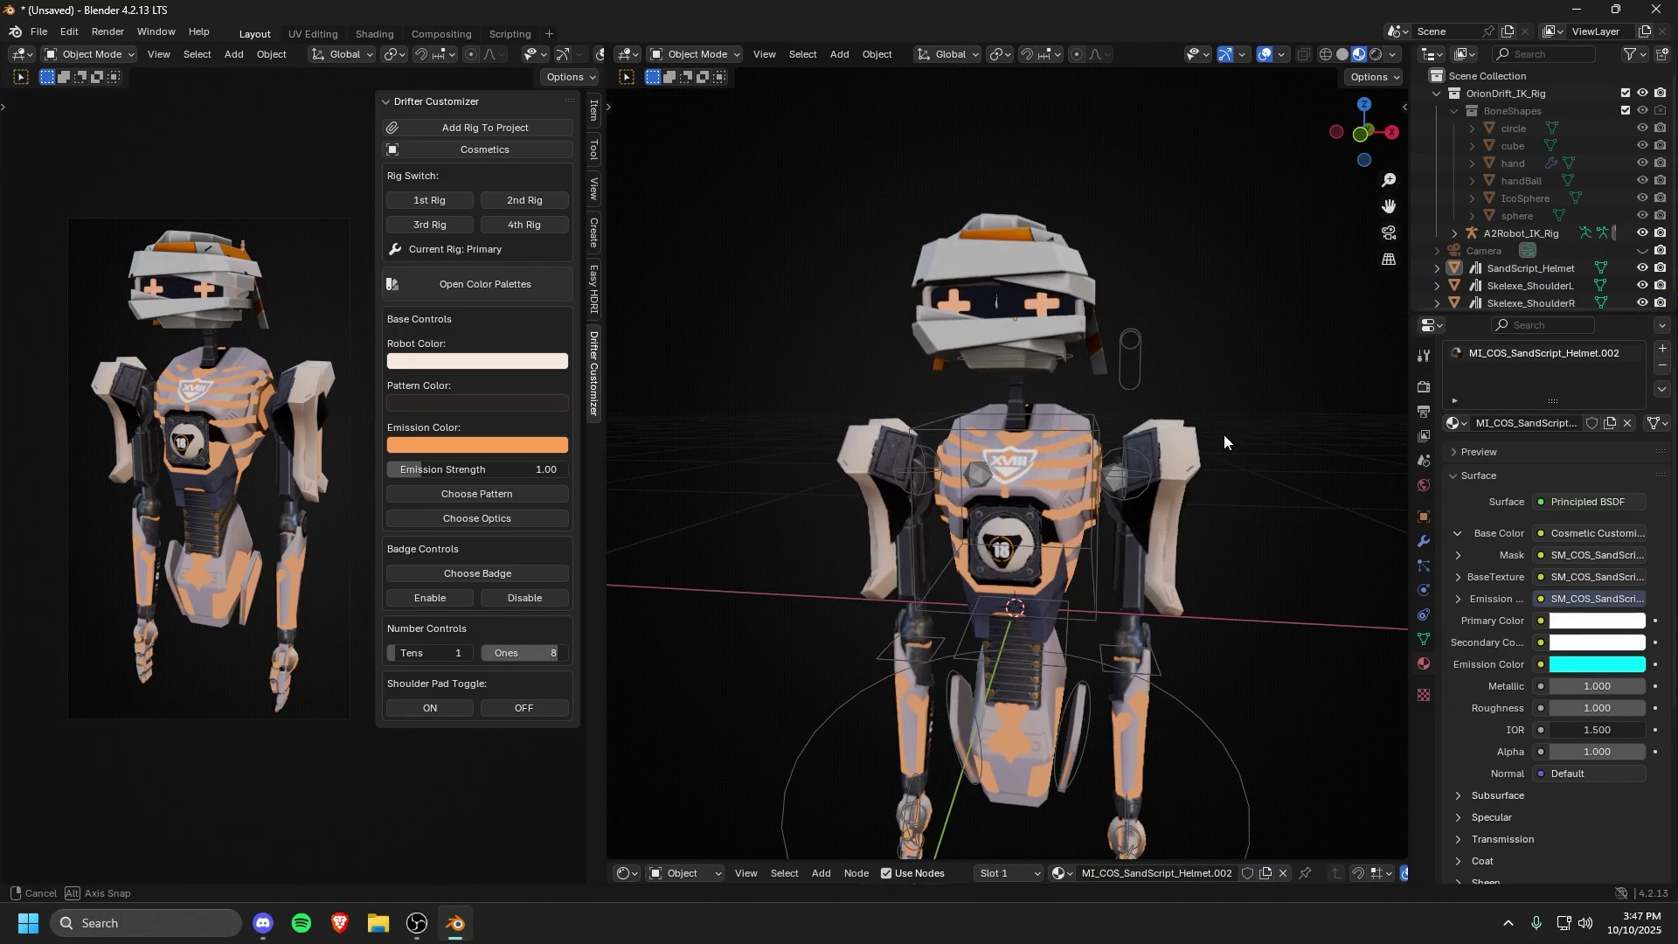
# Step: Copy the robot, pattern and emission colors onto the SandScript_Helmet material's primary, secondary and emission colors
pyautogui.moveTo(1224, 433); pyautogui.dragTo(1023, 264, button='middle')
pyautogui.click(1007, 306)
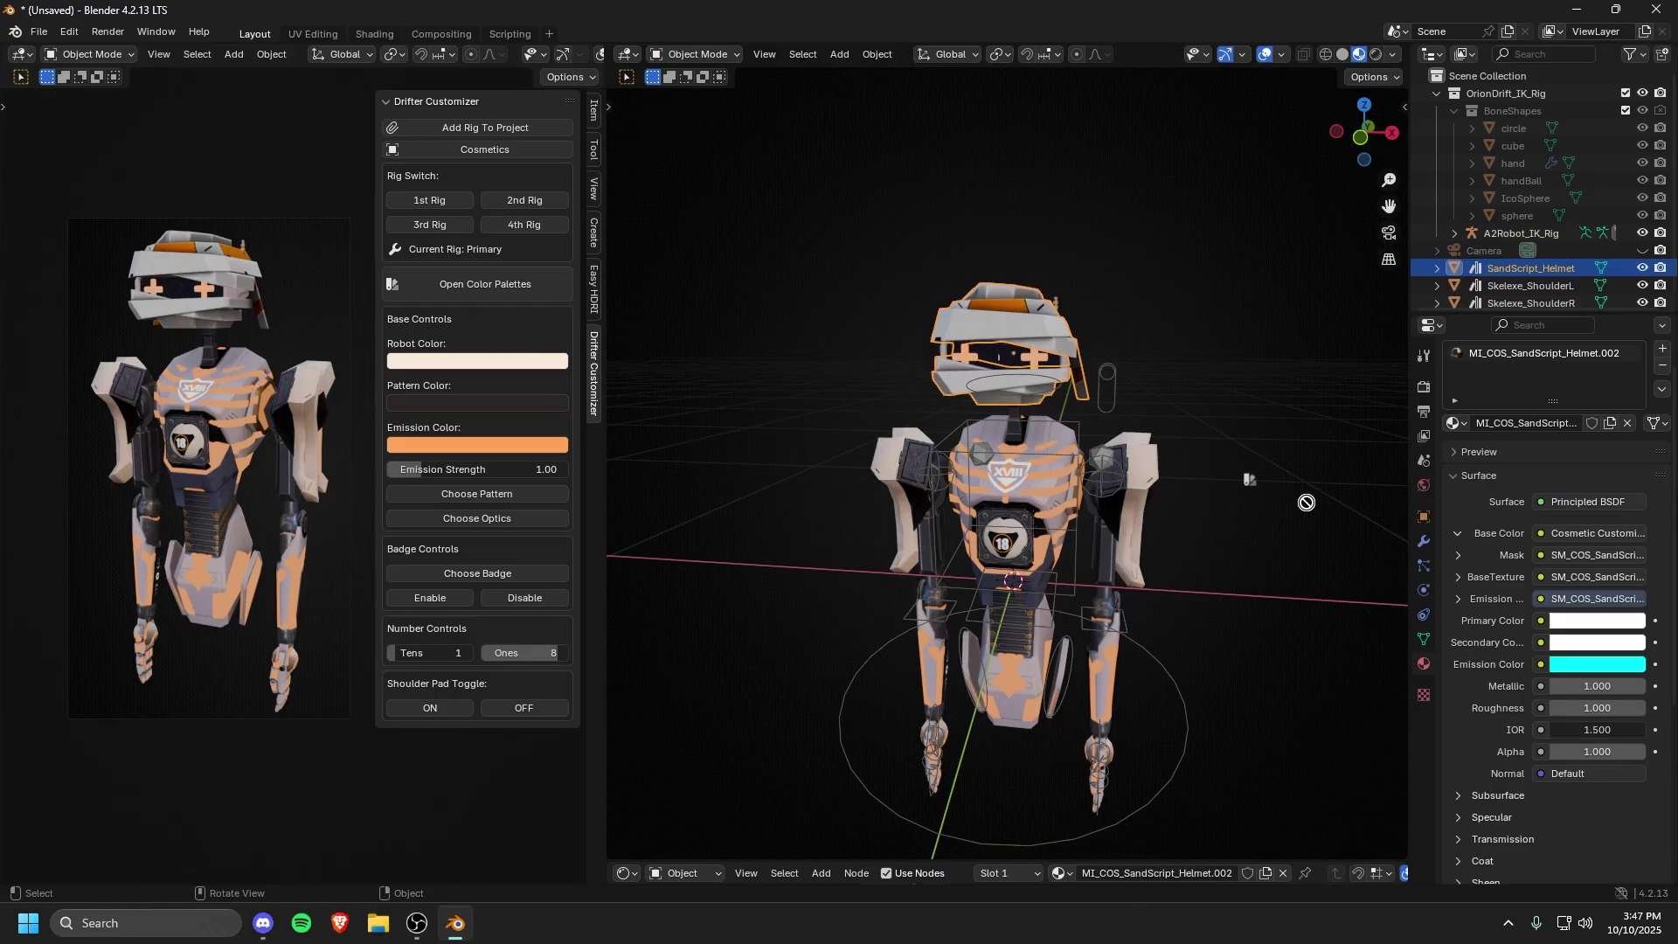
pyautogui.moveTo(426, 403); pyautogui.dragTo(1596, 644)
pyautogui.moveTo(477, 445); pyautogui.dragTo(1598, 664)
# Step: Add a camera to the scene and look through its view
pyautogui.moveTo(1287, 375); pyautogui.dragTo(1193, 616, button='middle')
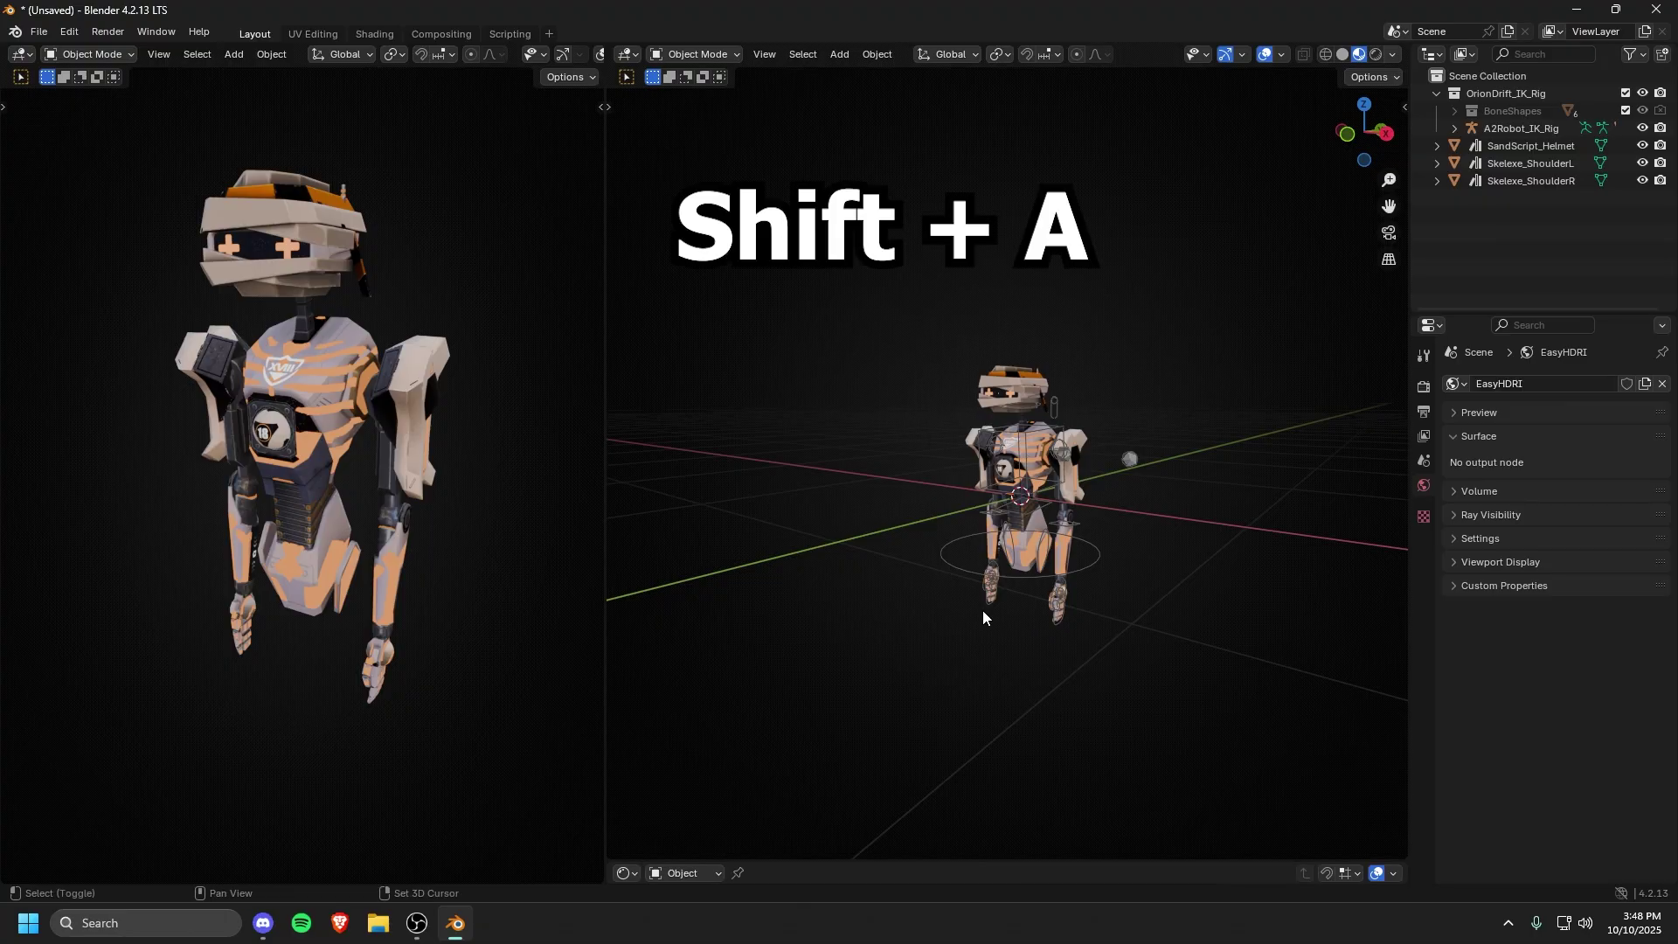
pyautogui.hotkey('shift', 'a')
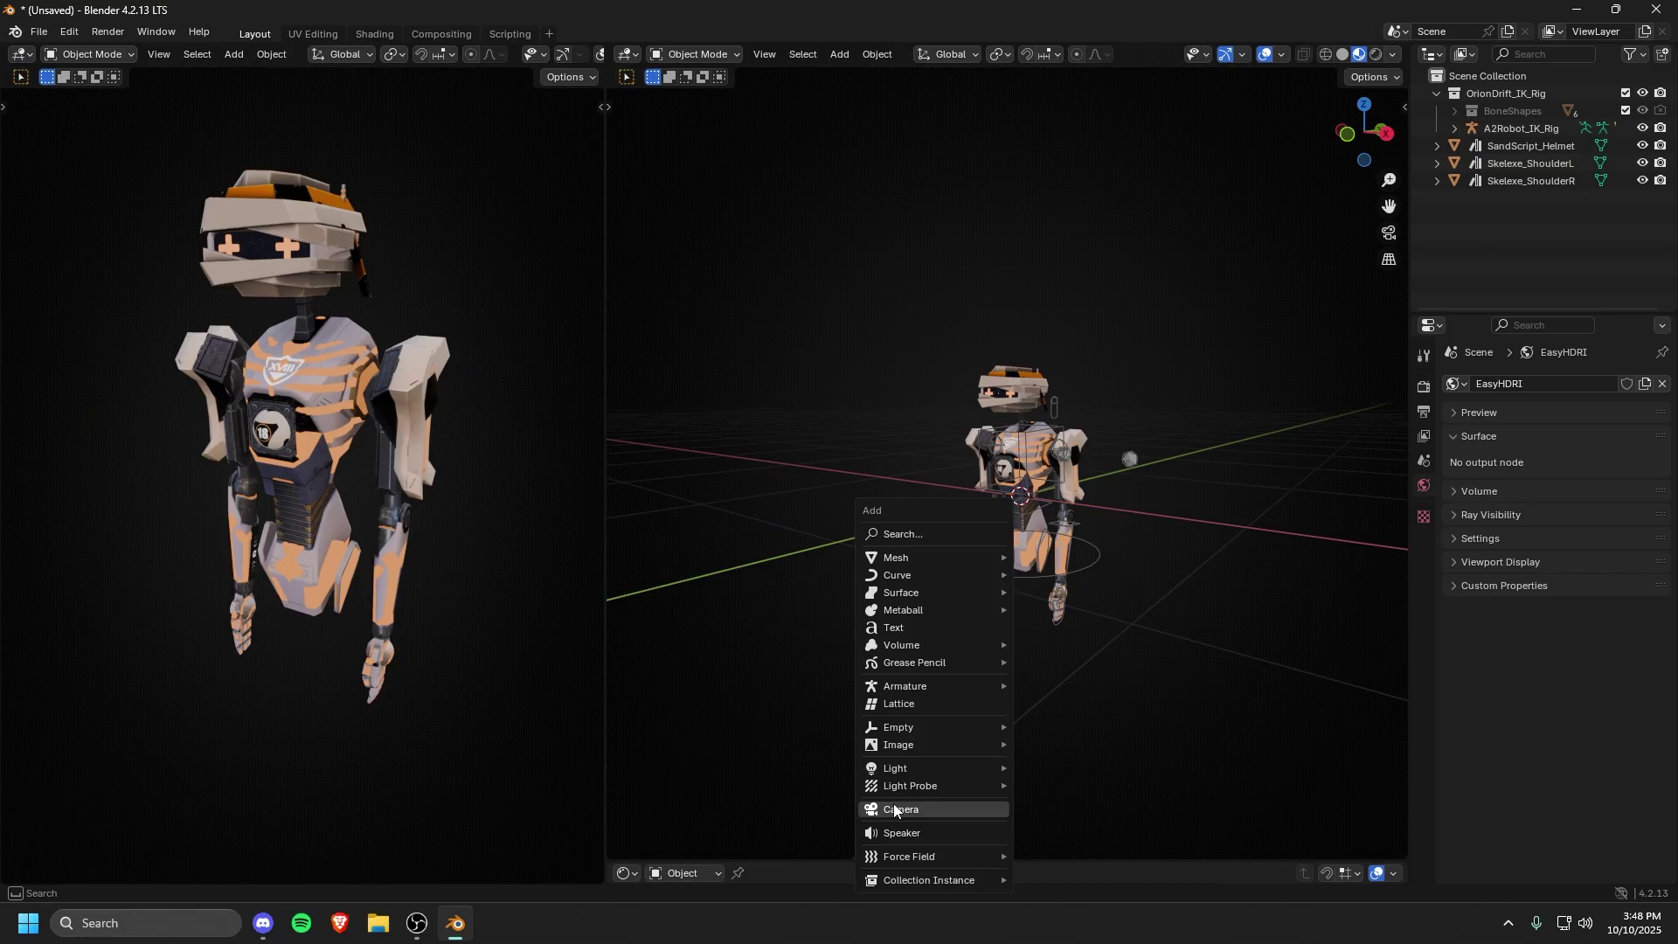
pyautogui.click(890, 808)
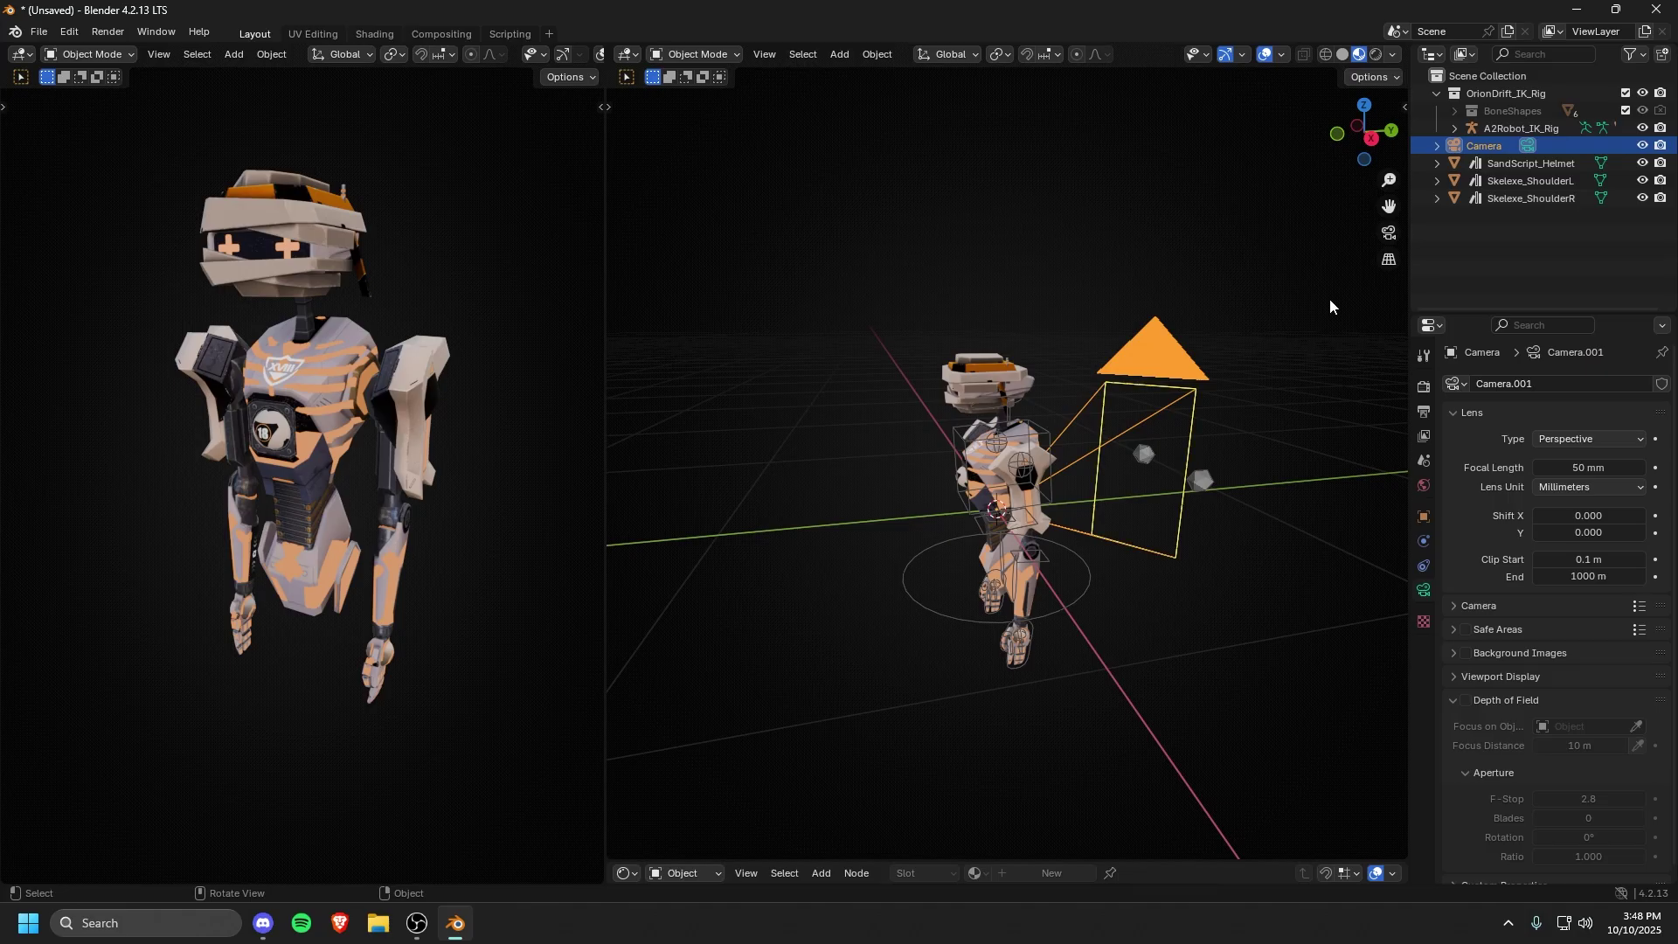
pyautogui.click(1390, 233)
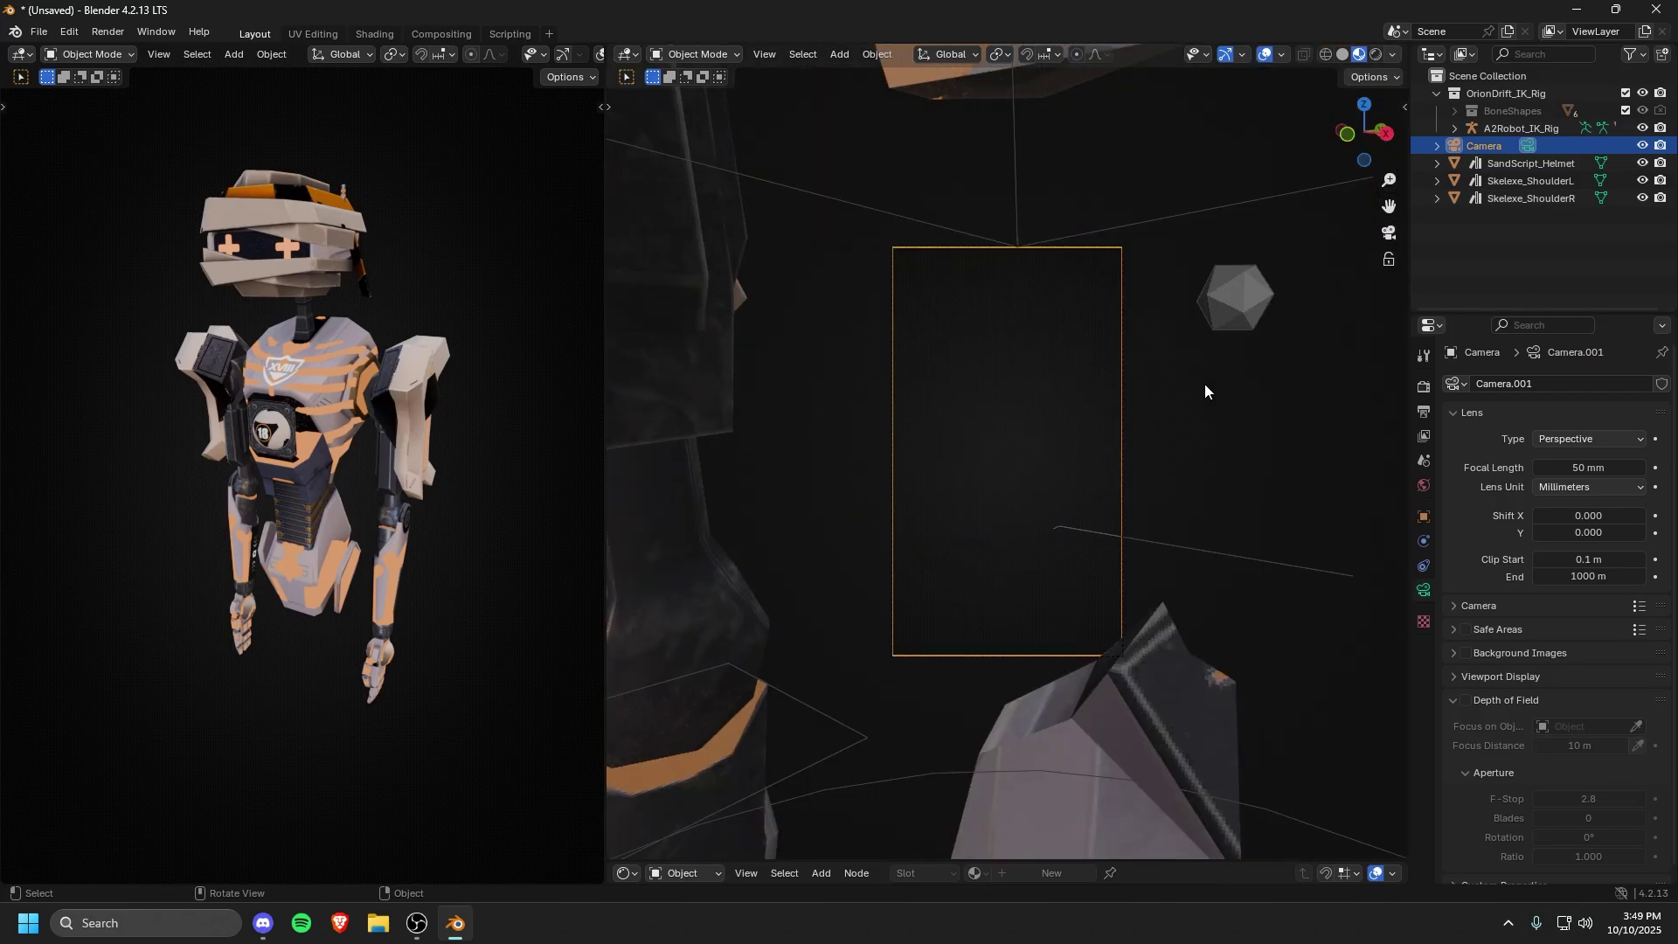
# Step: Move the new camera out in front of the robot and rotate it to face the robot
pyautogui.moveTo(1205, 385); pyautogui.dragTo(1303, 535, button='middle')
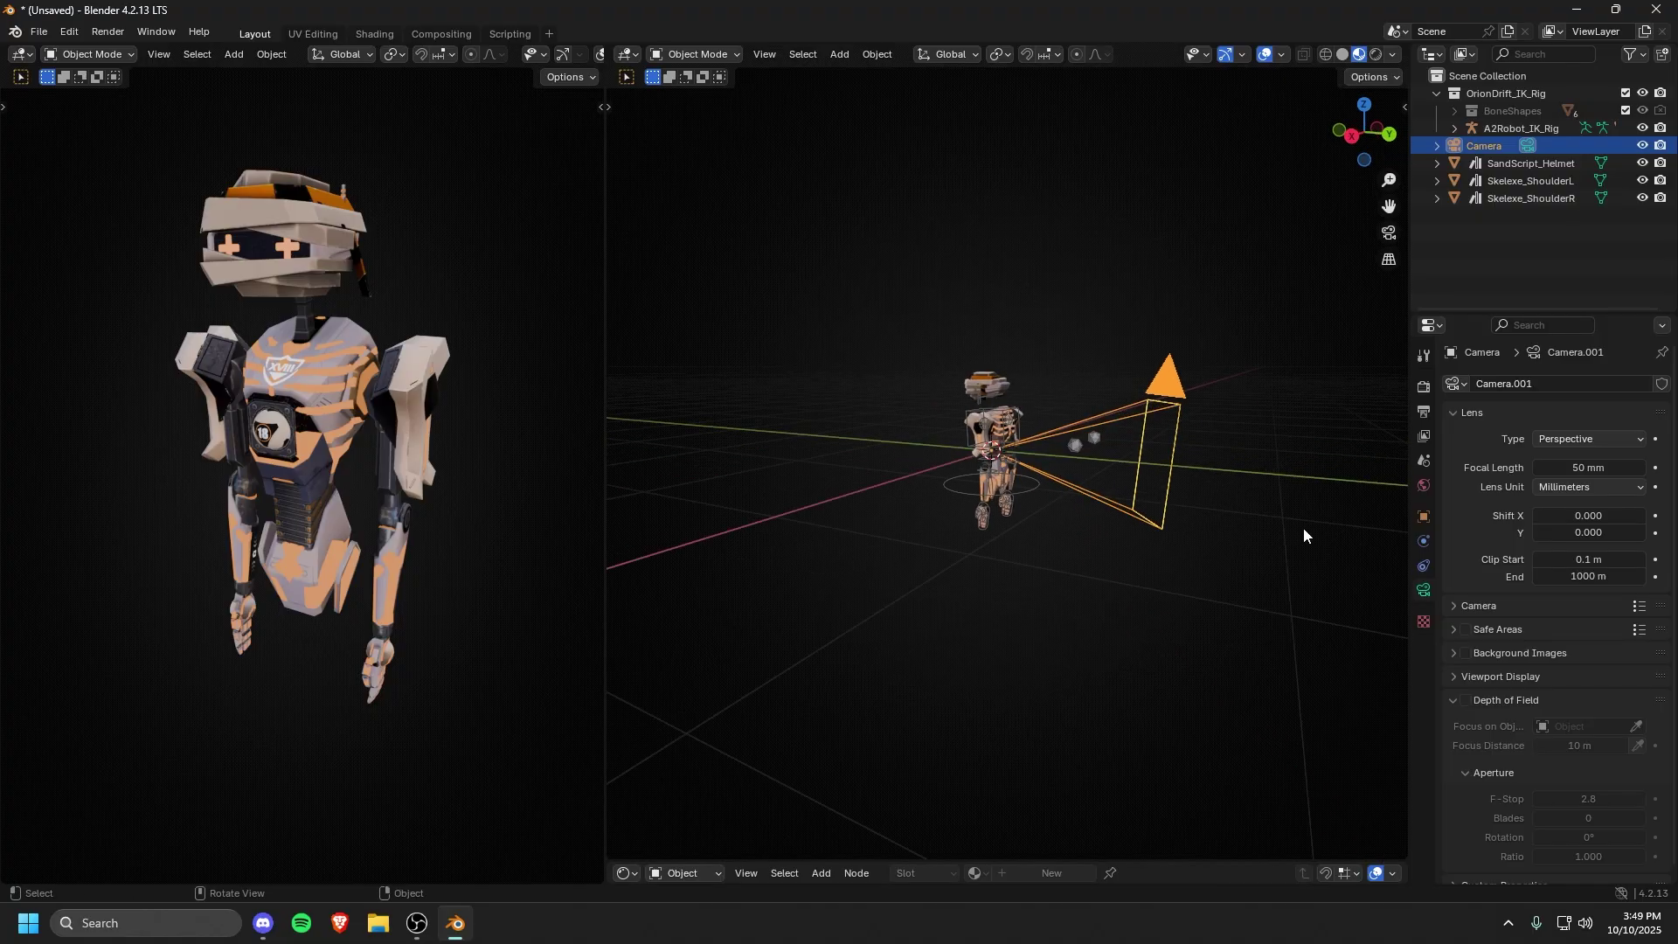
pyautogui.press('g')
pyautogui.click(1053, 487)
pyautogui.moveTo(1058, 491); pyautogui.dragTo(1264, 640, button='middle')
pyautogui.press('r')
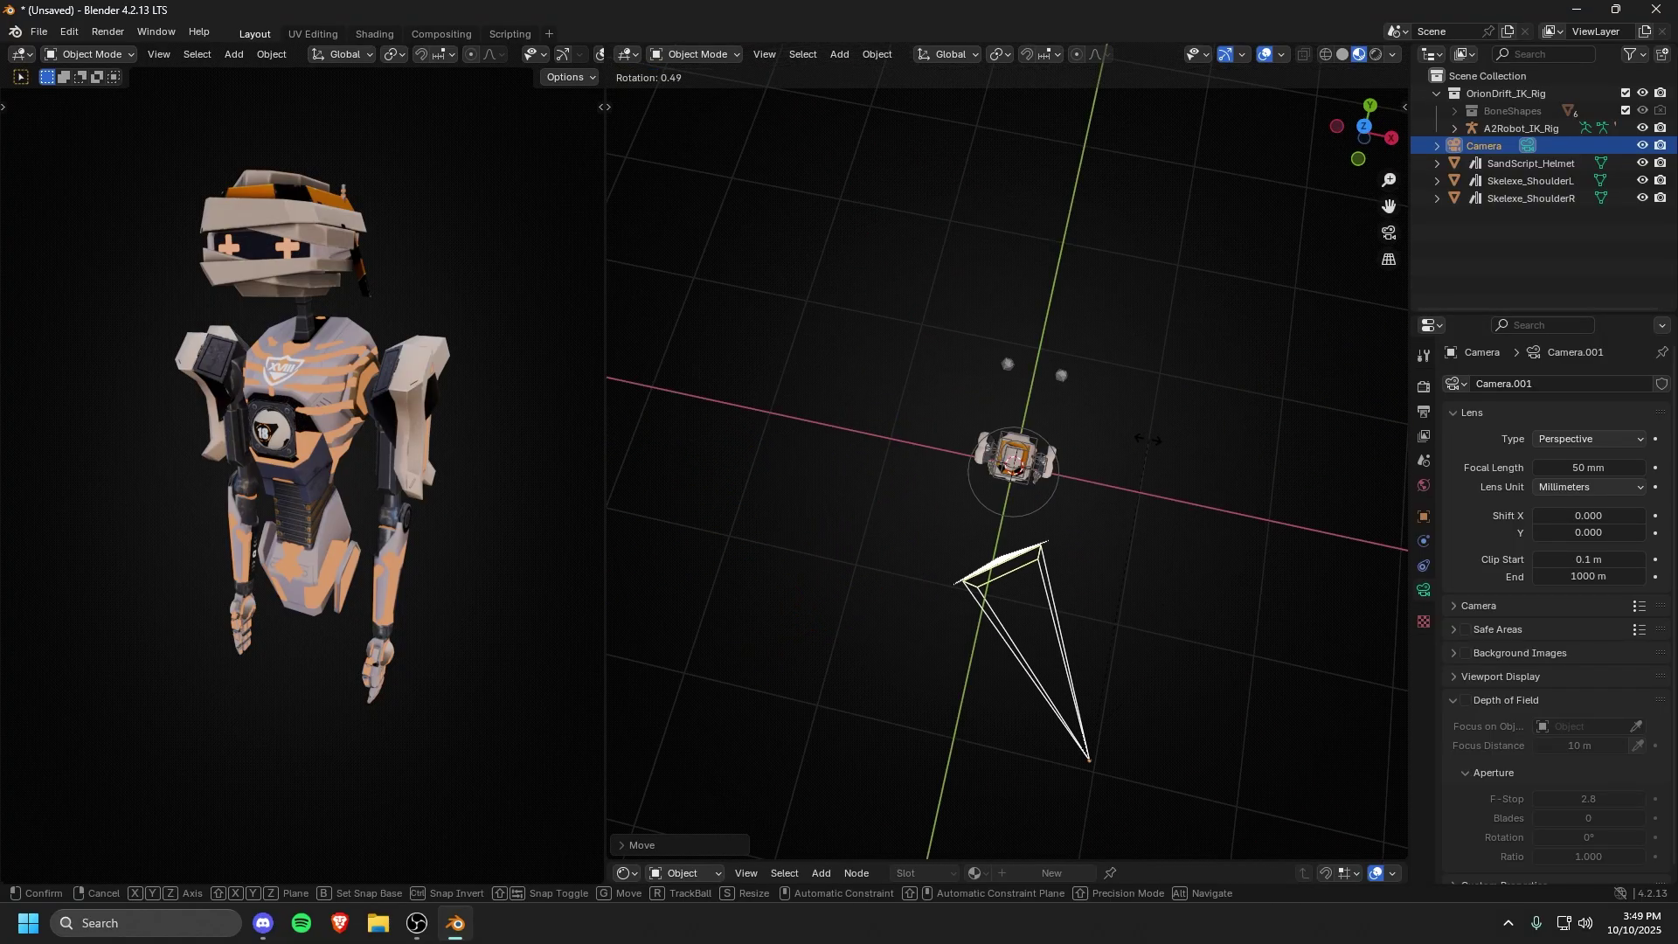
pyautogui.click(1185, 425)
pyautogui.moveTo(1381, 413); pyautogui.dragTo(1297, 329, button='middle')
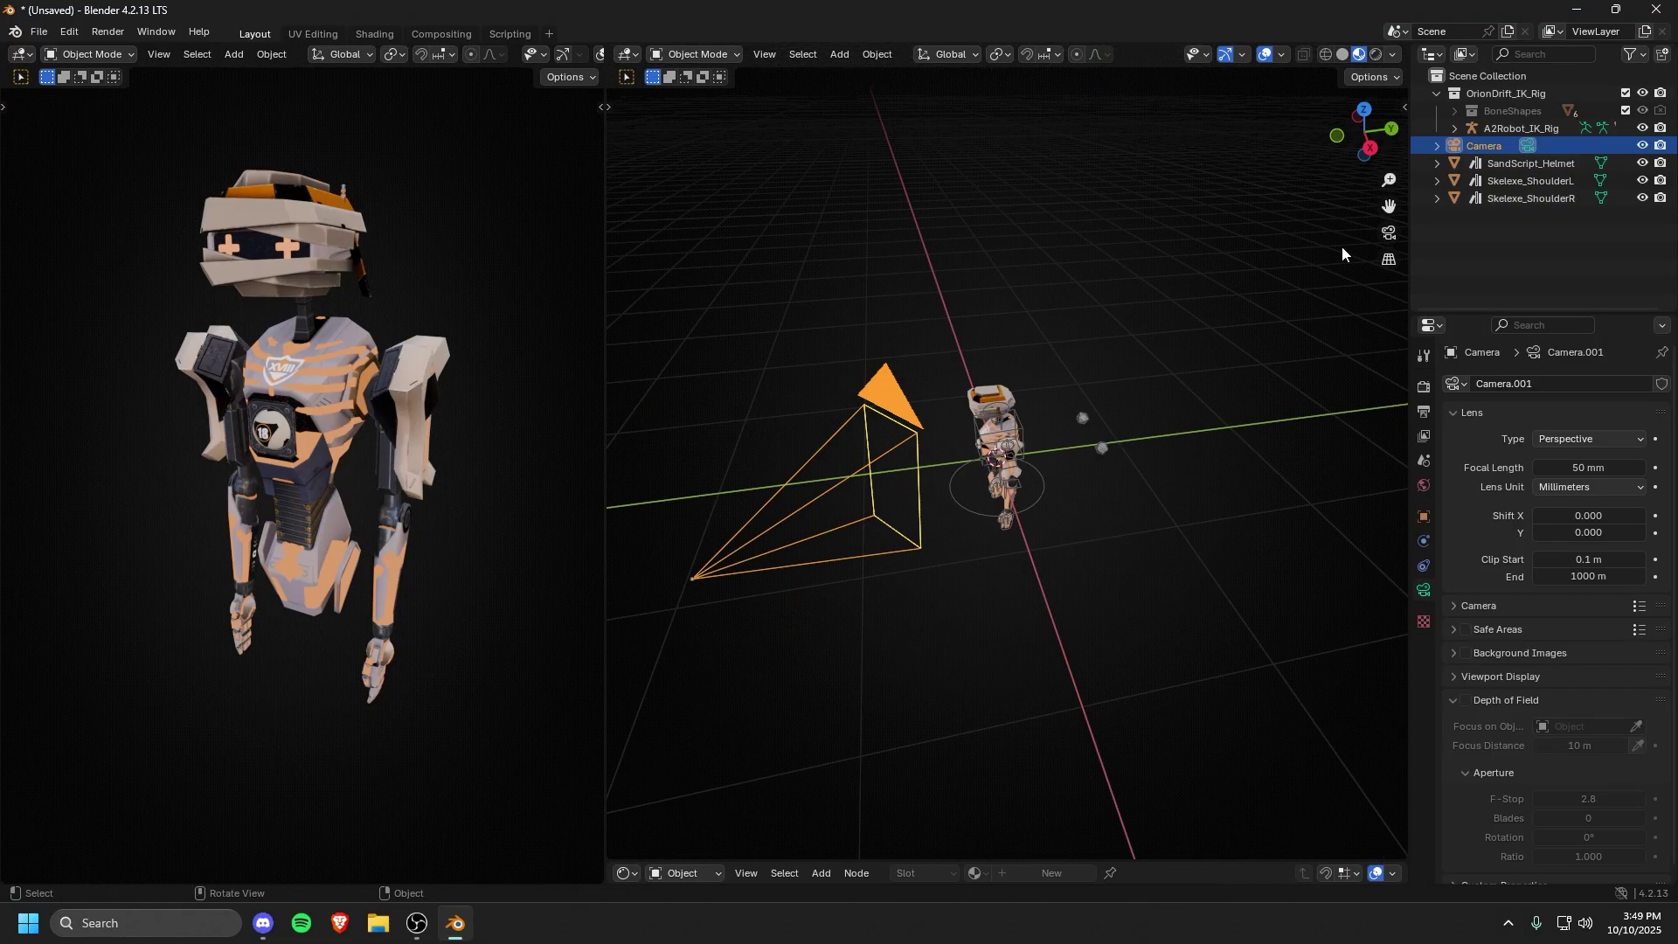
# Step: Look through the camera and use walk navigation to frame the whole robot inside the portrait frame
pyautogui.click(1389, 233)
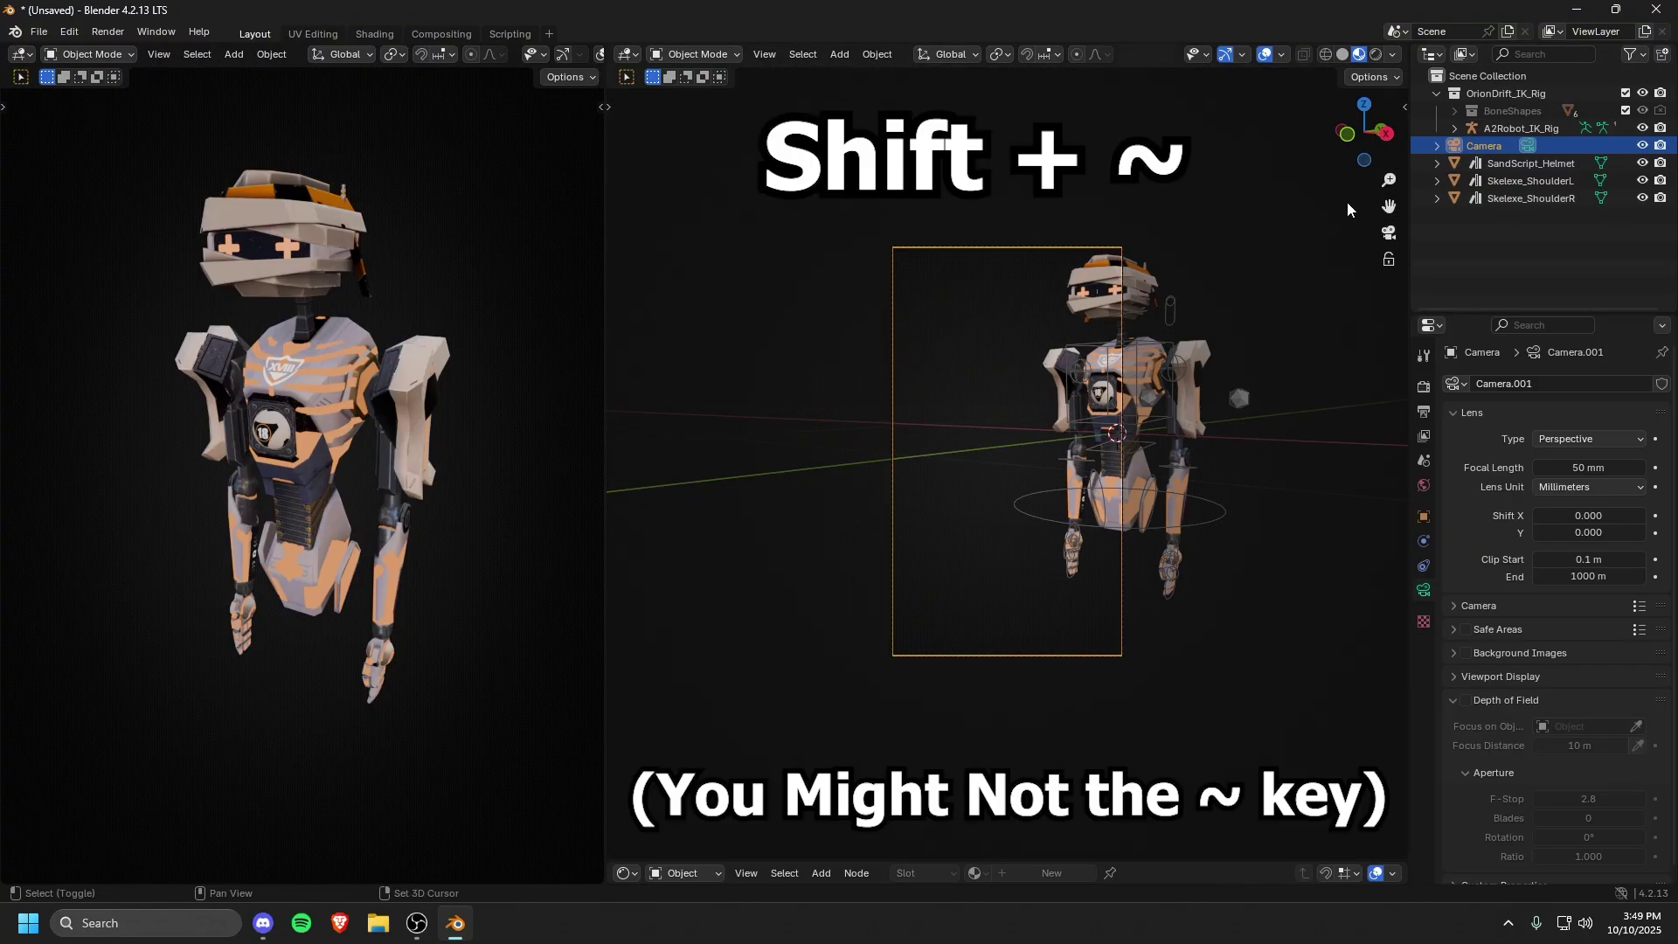
pyautogui.hotkey('shift', '`')
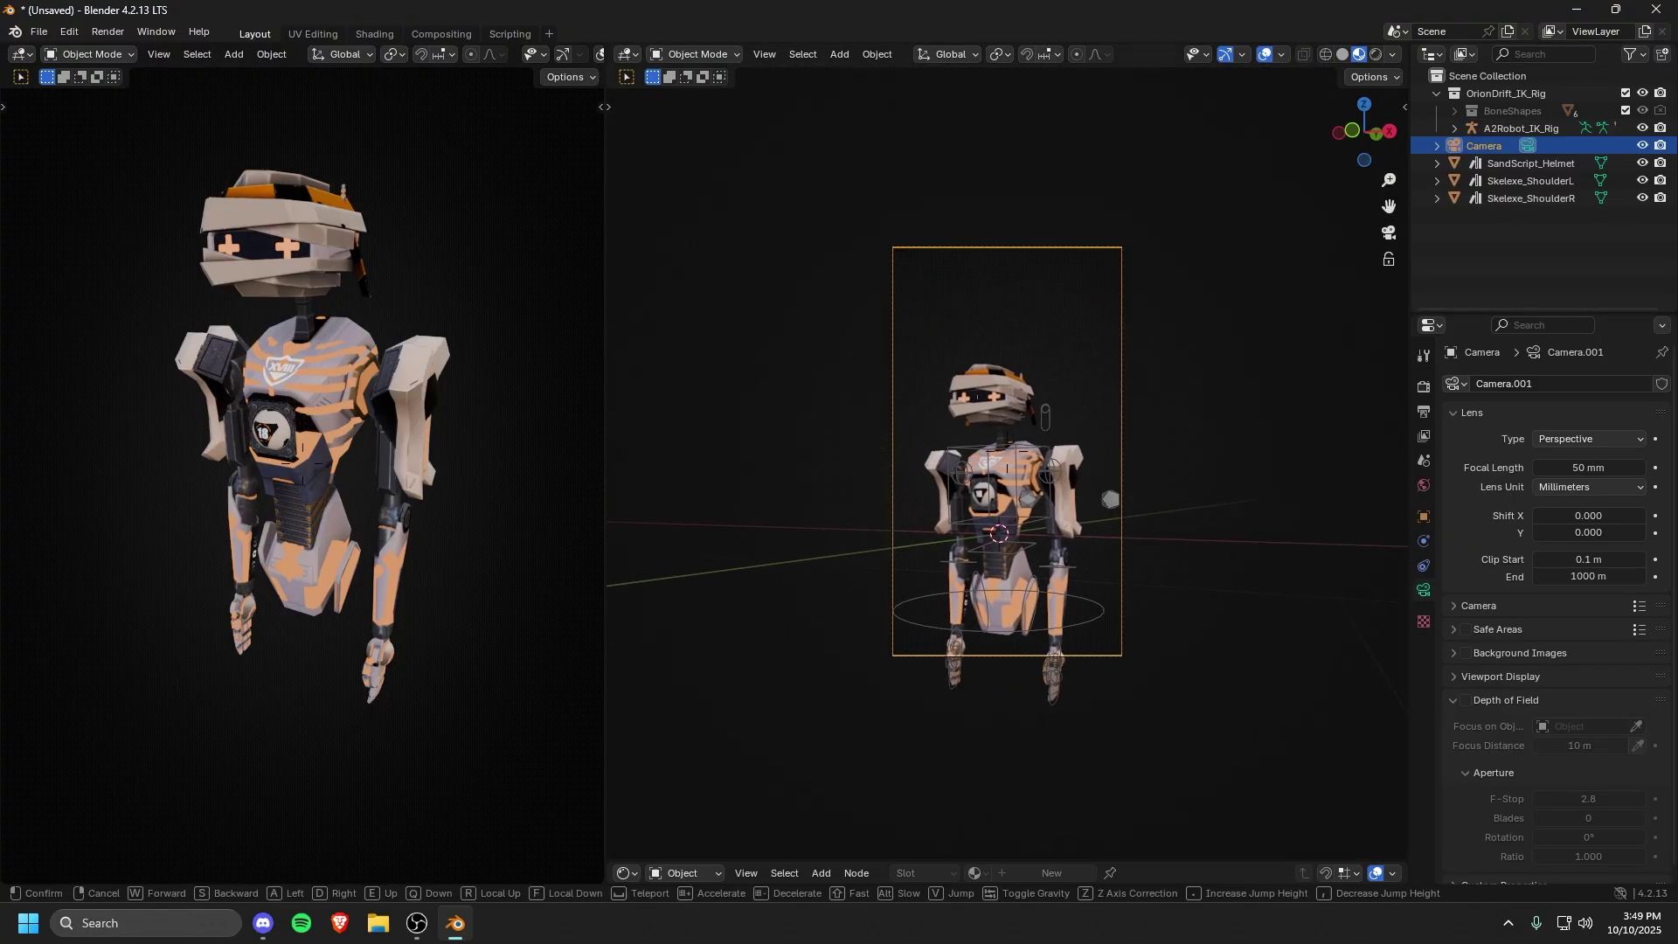
pyautogui.press('s')
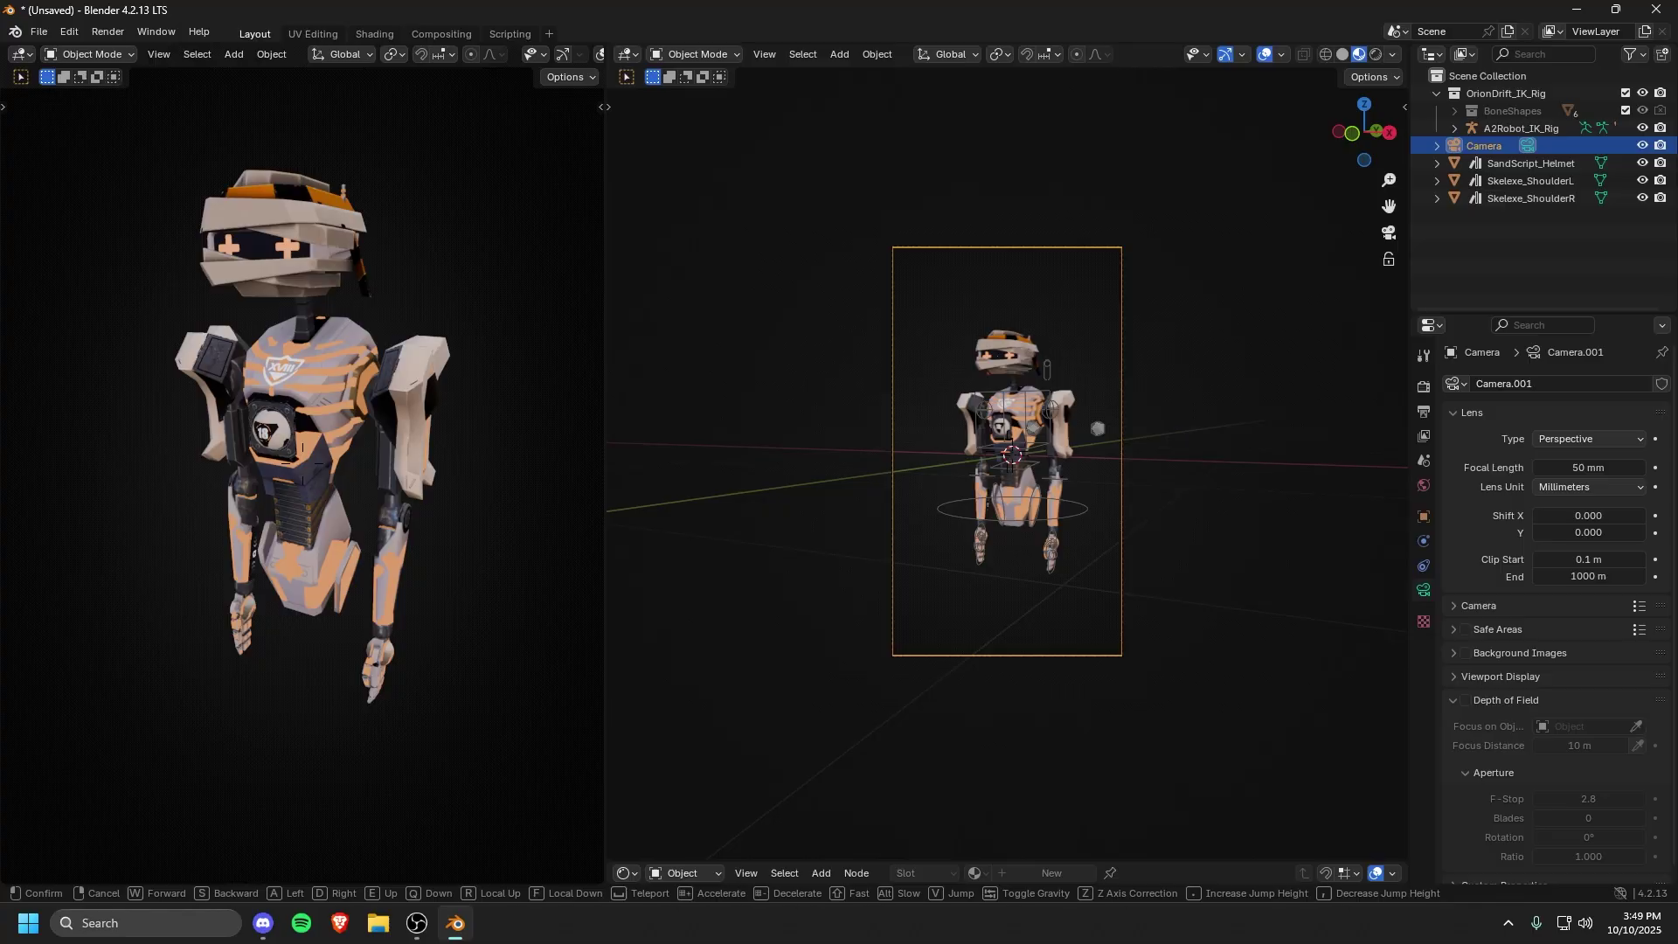
pyautogui.press('w')
pyautogui.press('e')
pyautogui.press('q')
pyautogui.press('e')
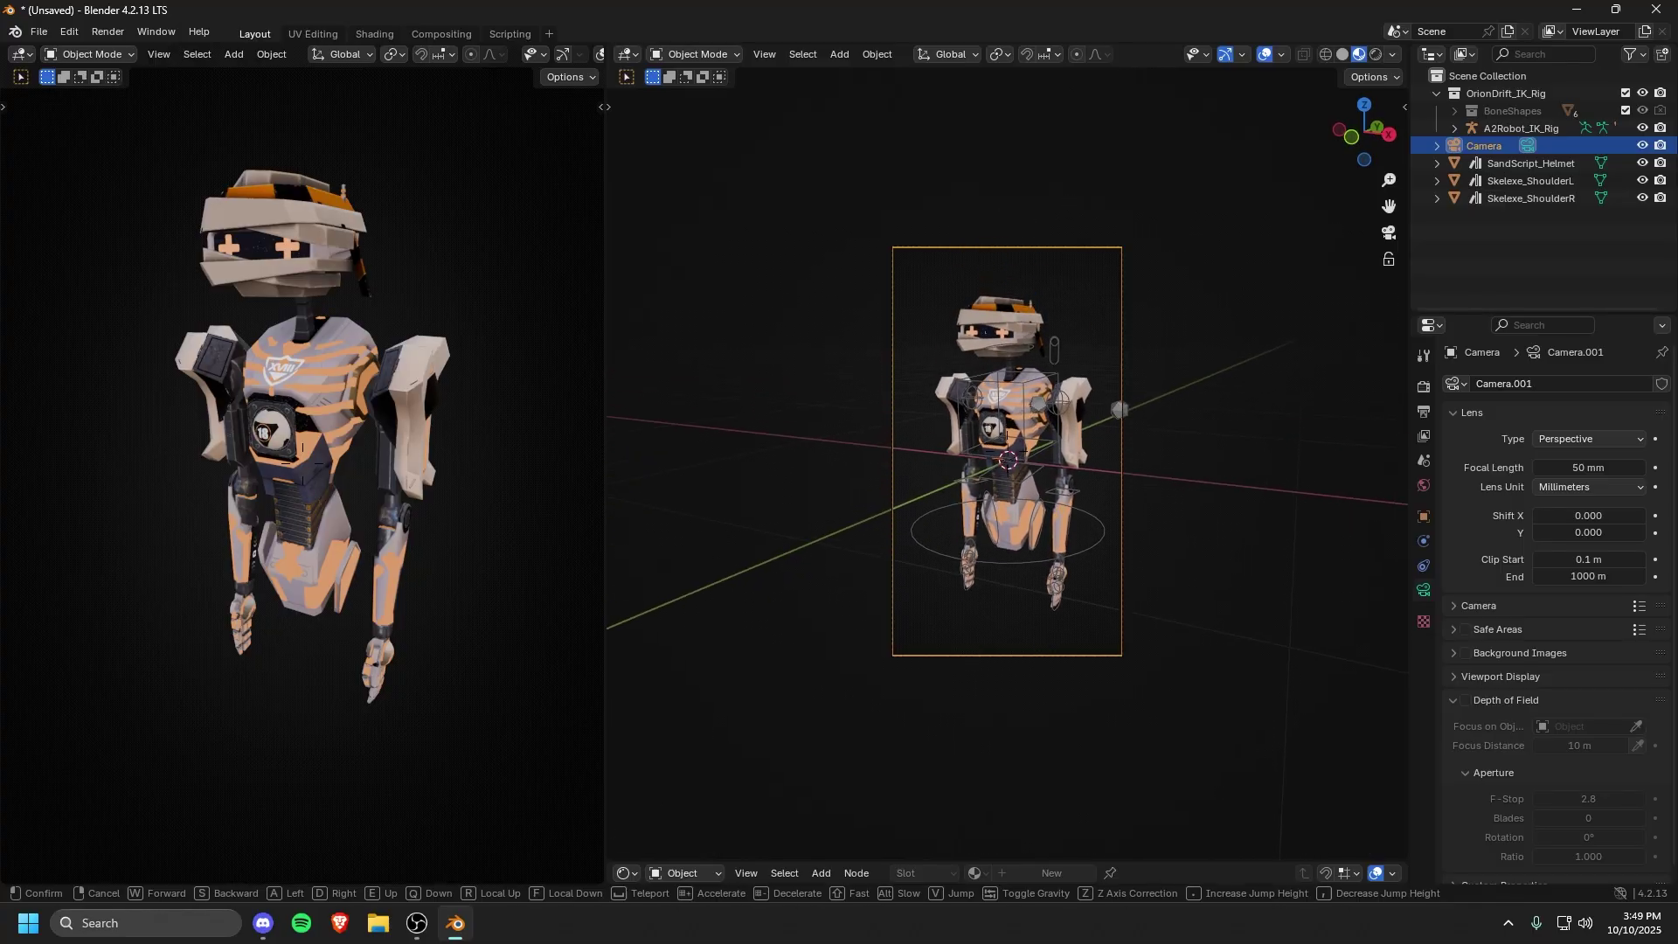
pyautogui.press('w')
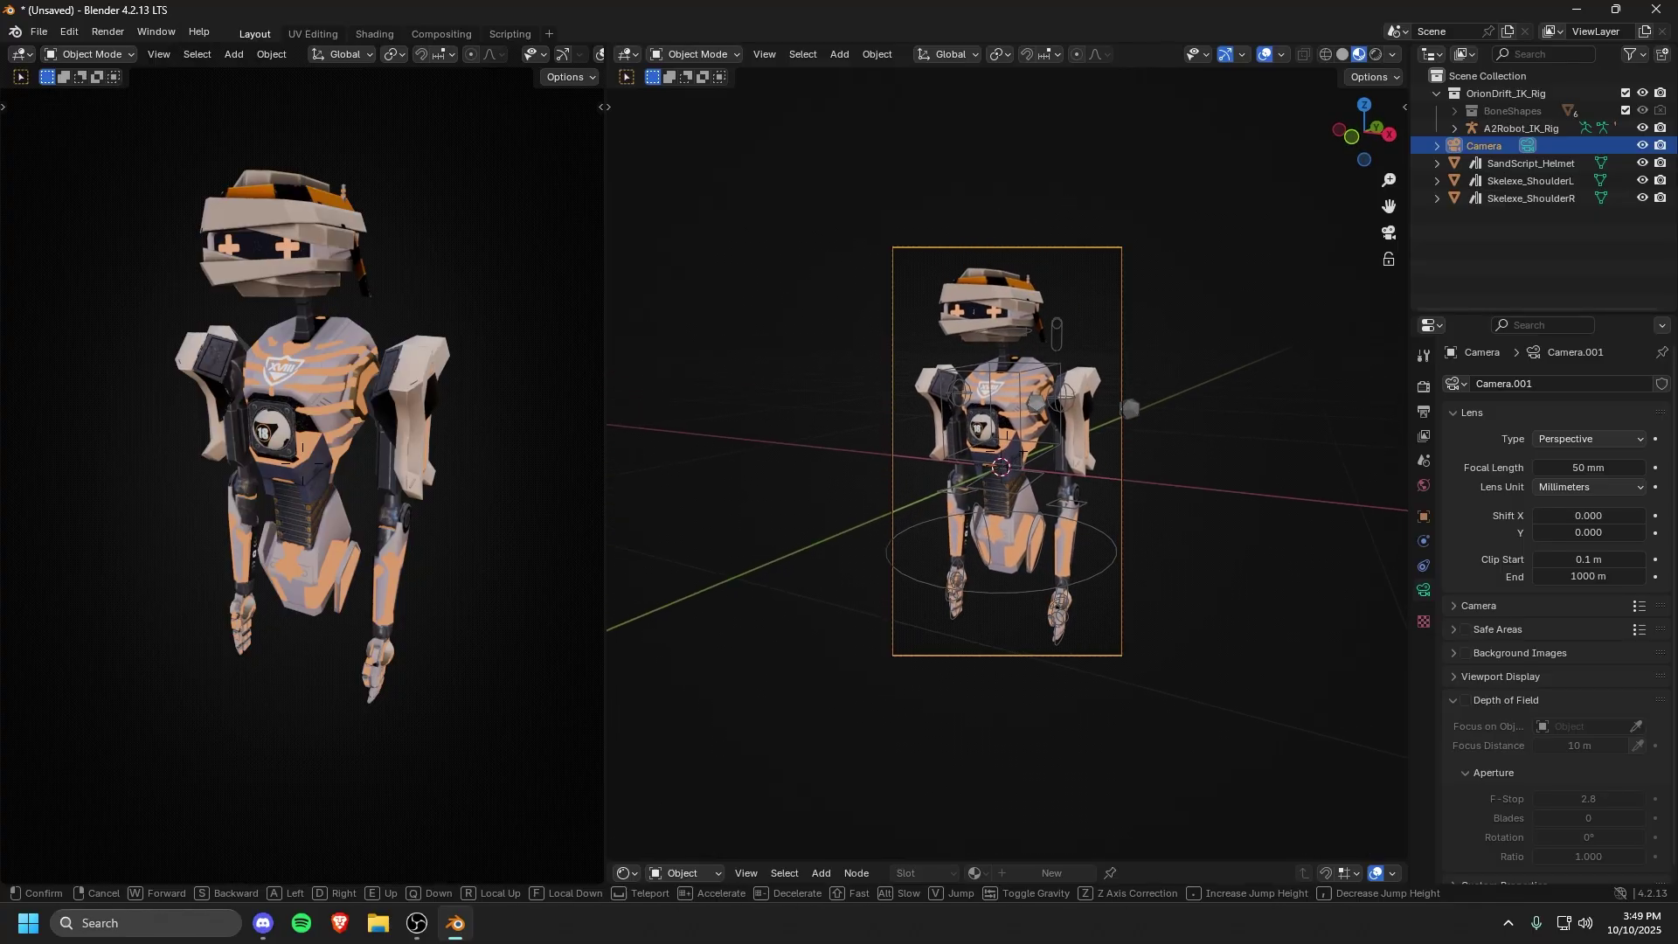
pyautogui.click(1218, 266)
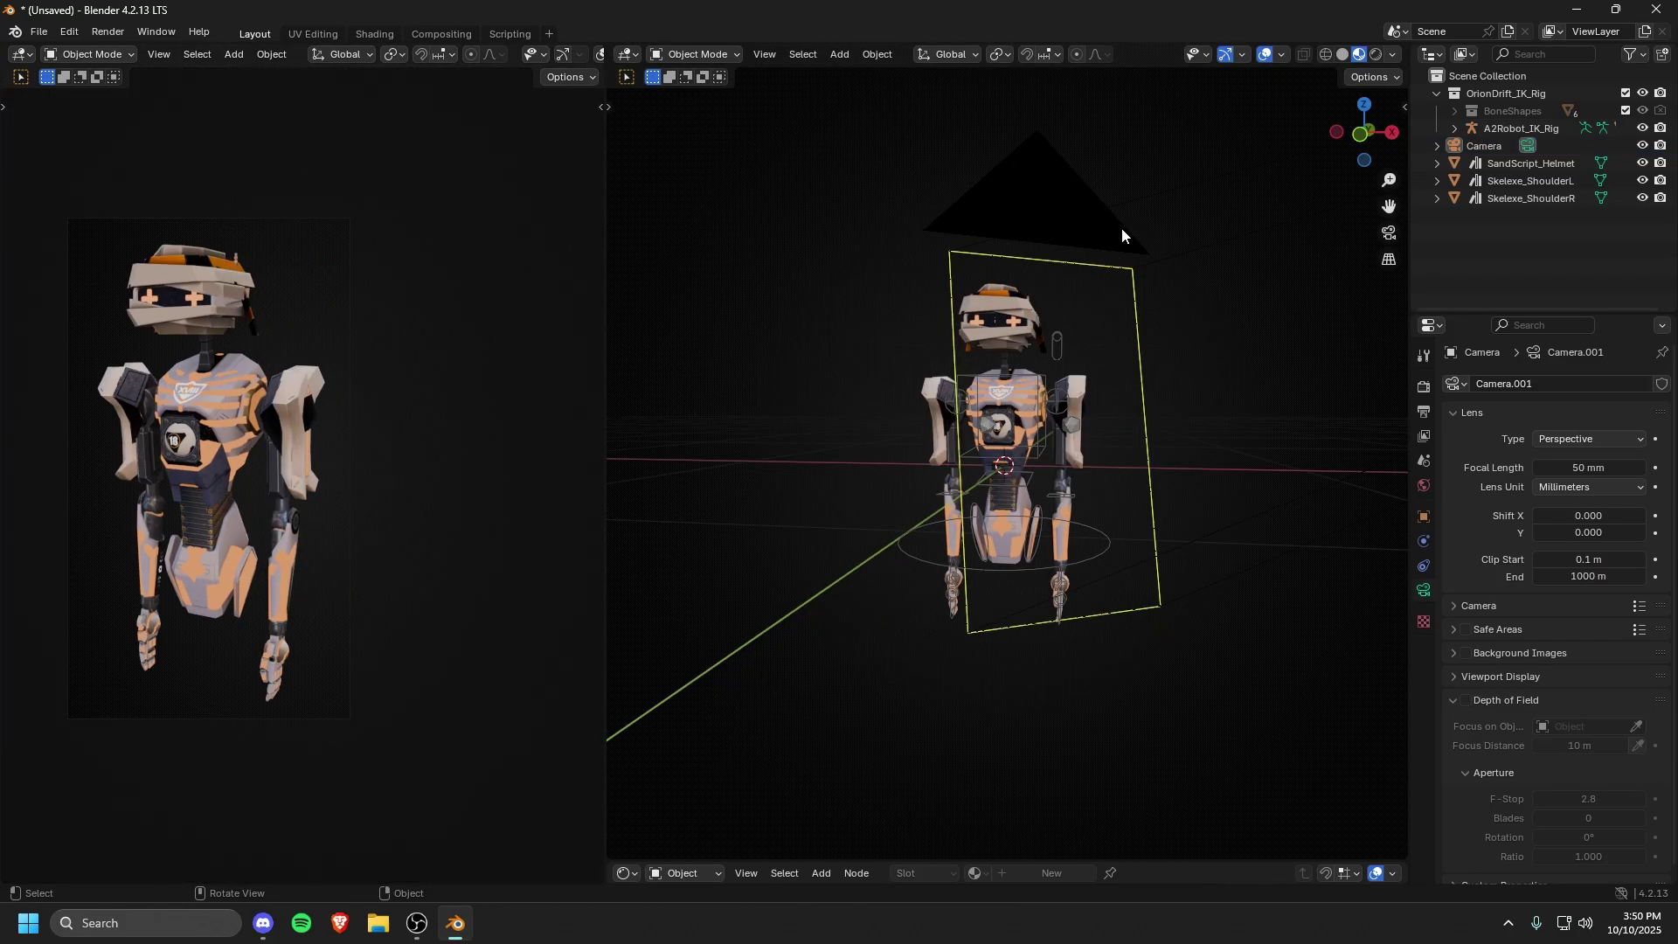
# Step: Open the scene's output settings that hold the format and resolution
pyautogui.click(1424, 386)
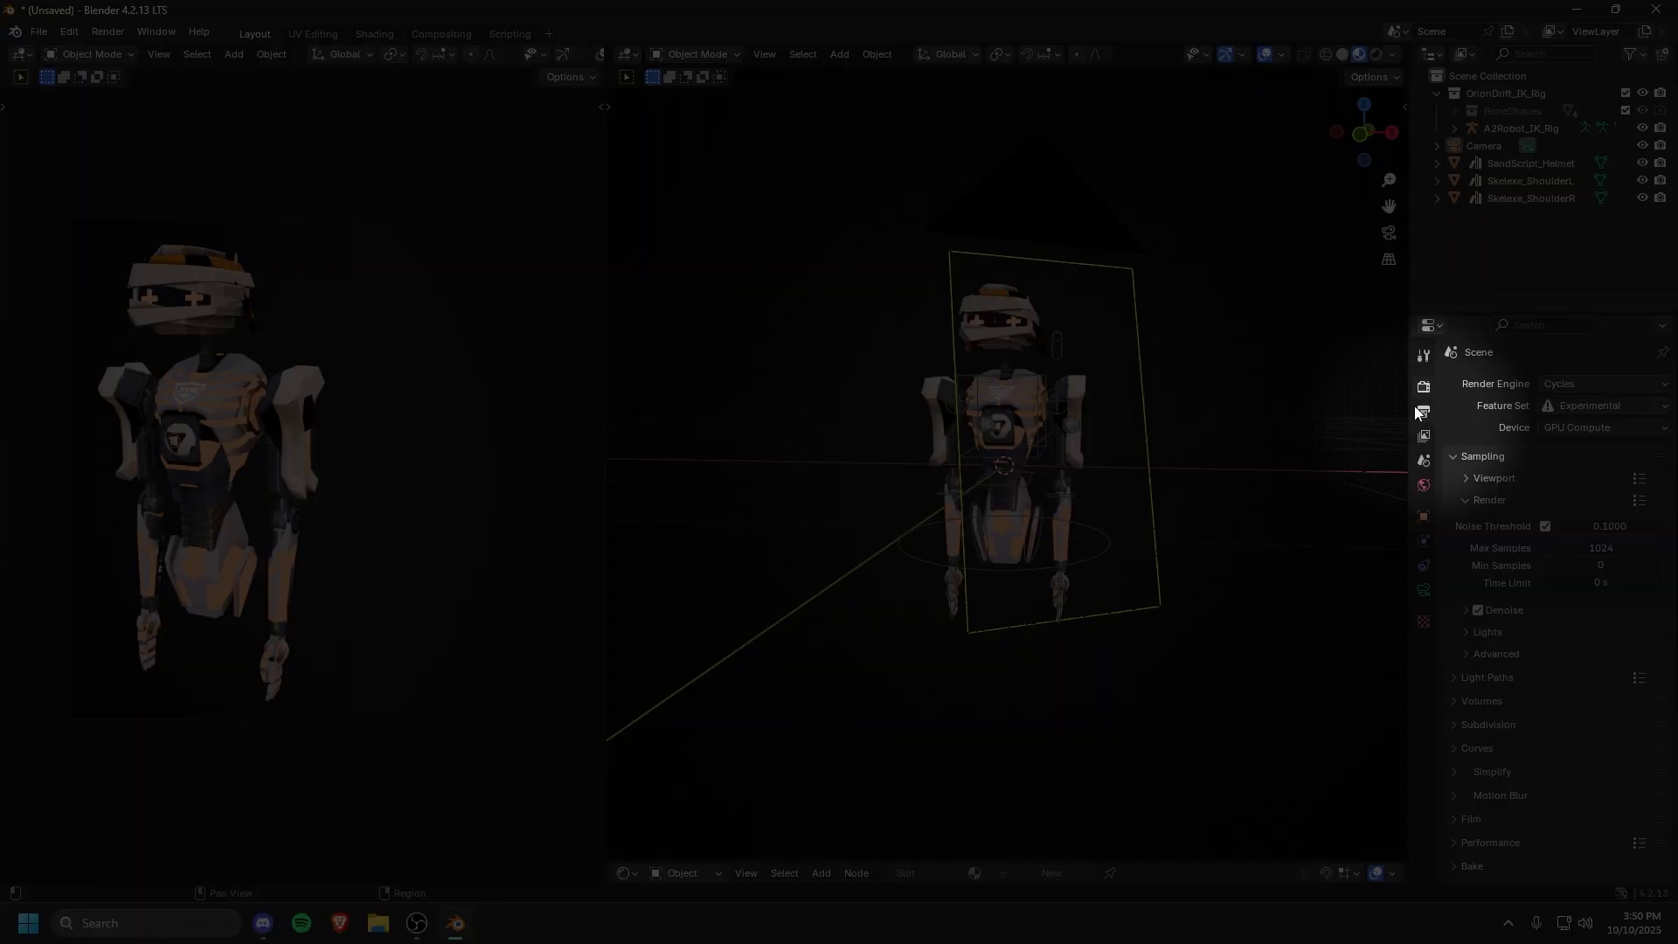
pyautogui.click(1423, 411)
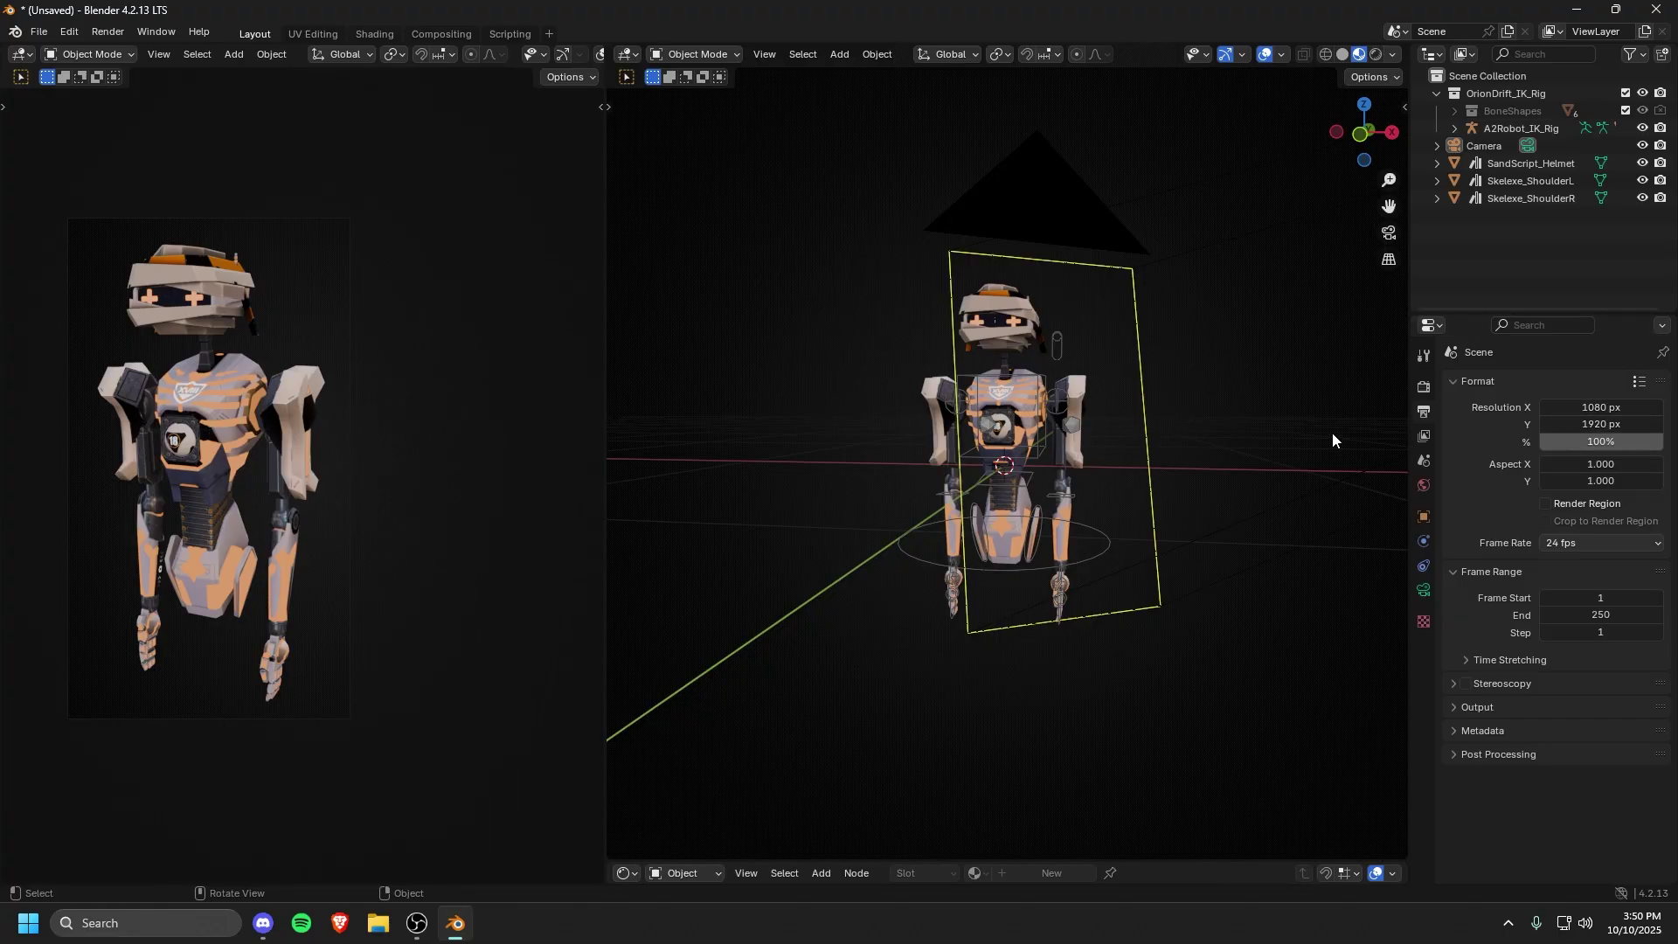
pyautogui.press('F12')
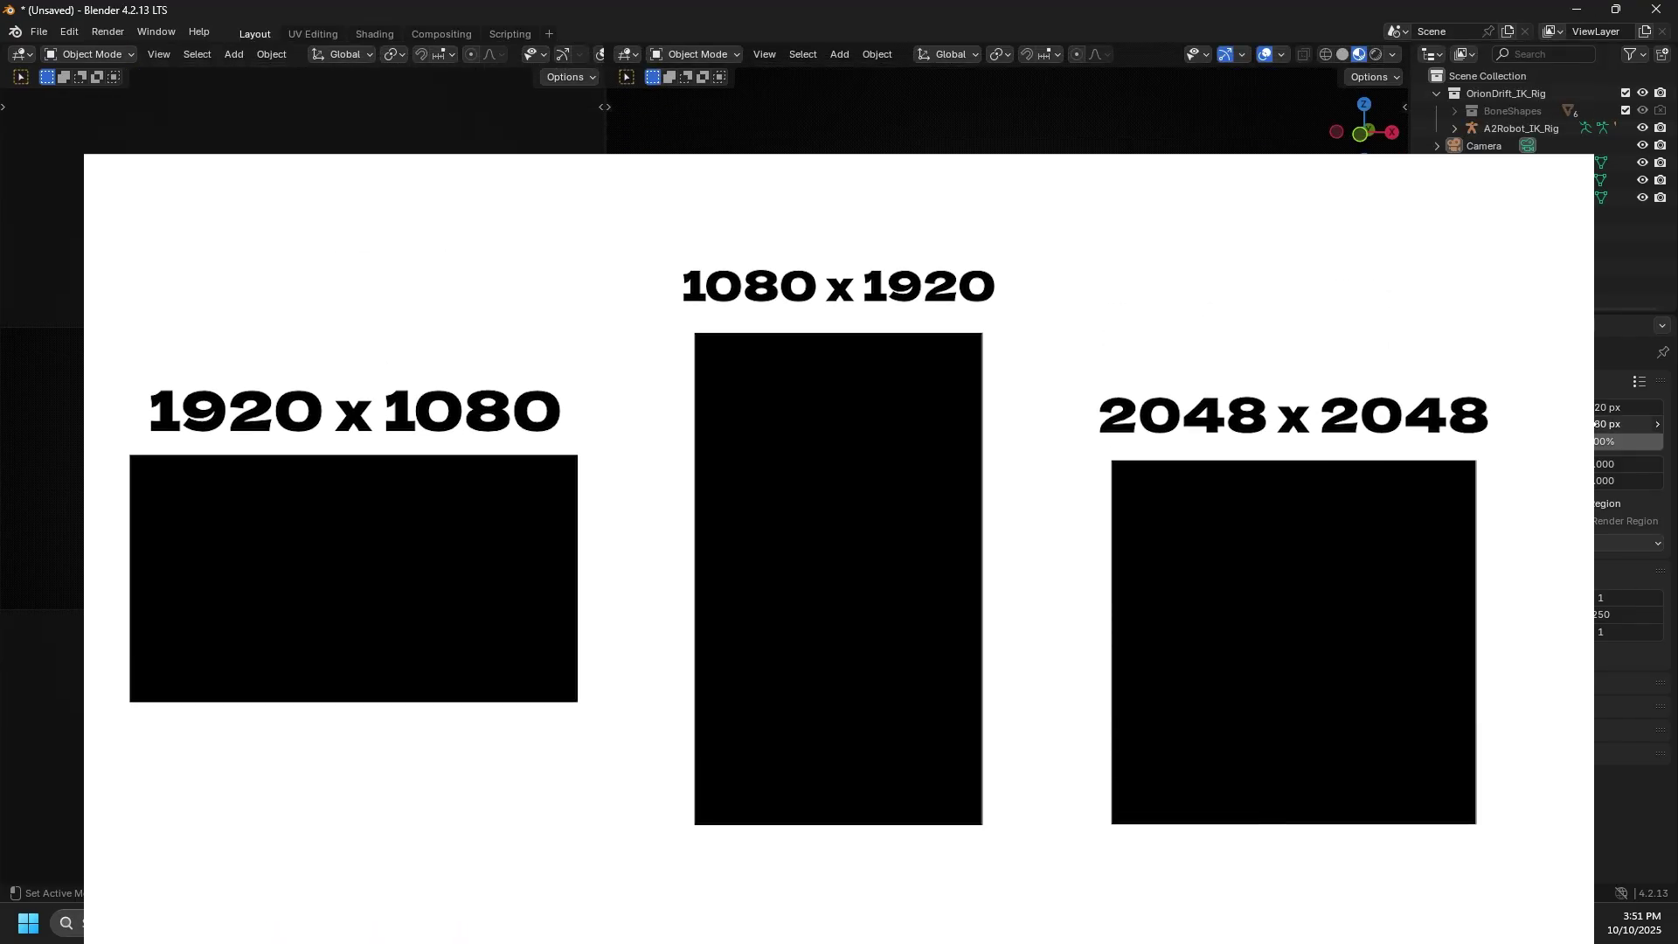
# Step: Set the output resolution to 1024 × 1024 px
pyautogui.moveTo(1634, 422); pyautogui.dragTo(1615, 407)
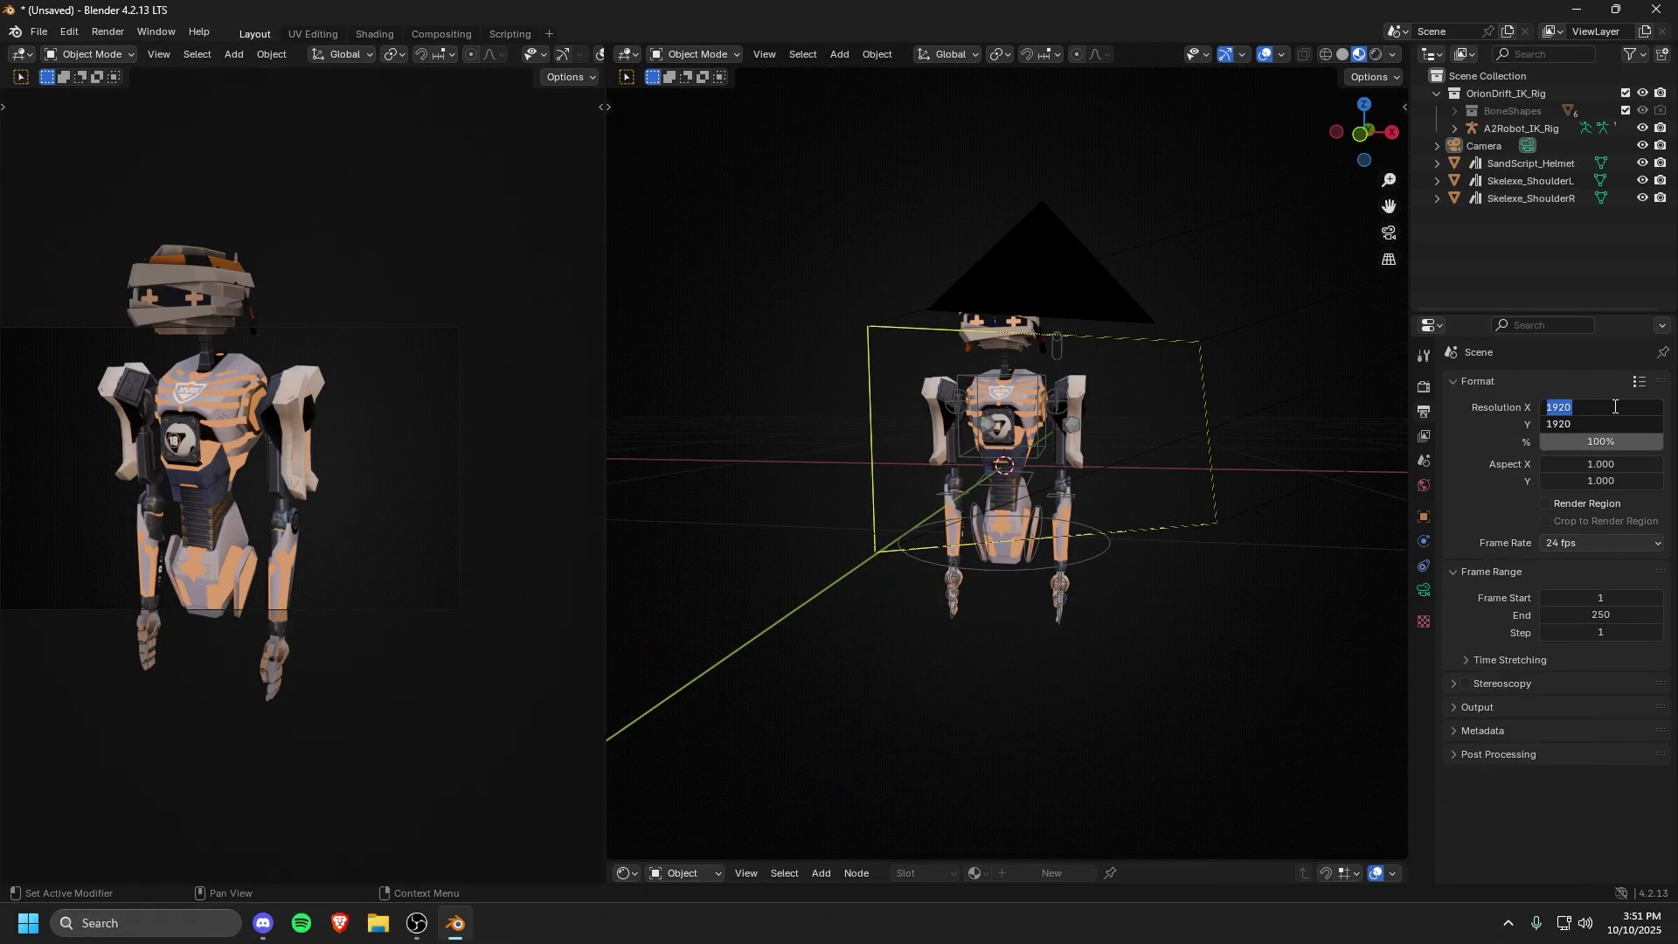
pyautogui.write('1024')
pyautogui.press('Return')
pyautogui.moveTo(1045, 325); pyautogui.dragTo(1231, 485, button='middle')
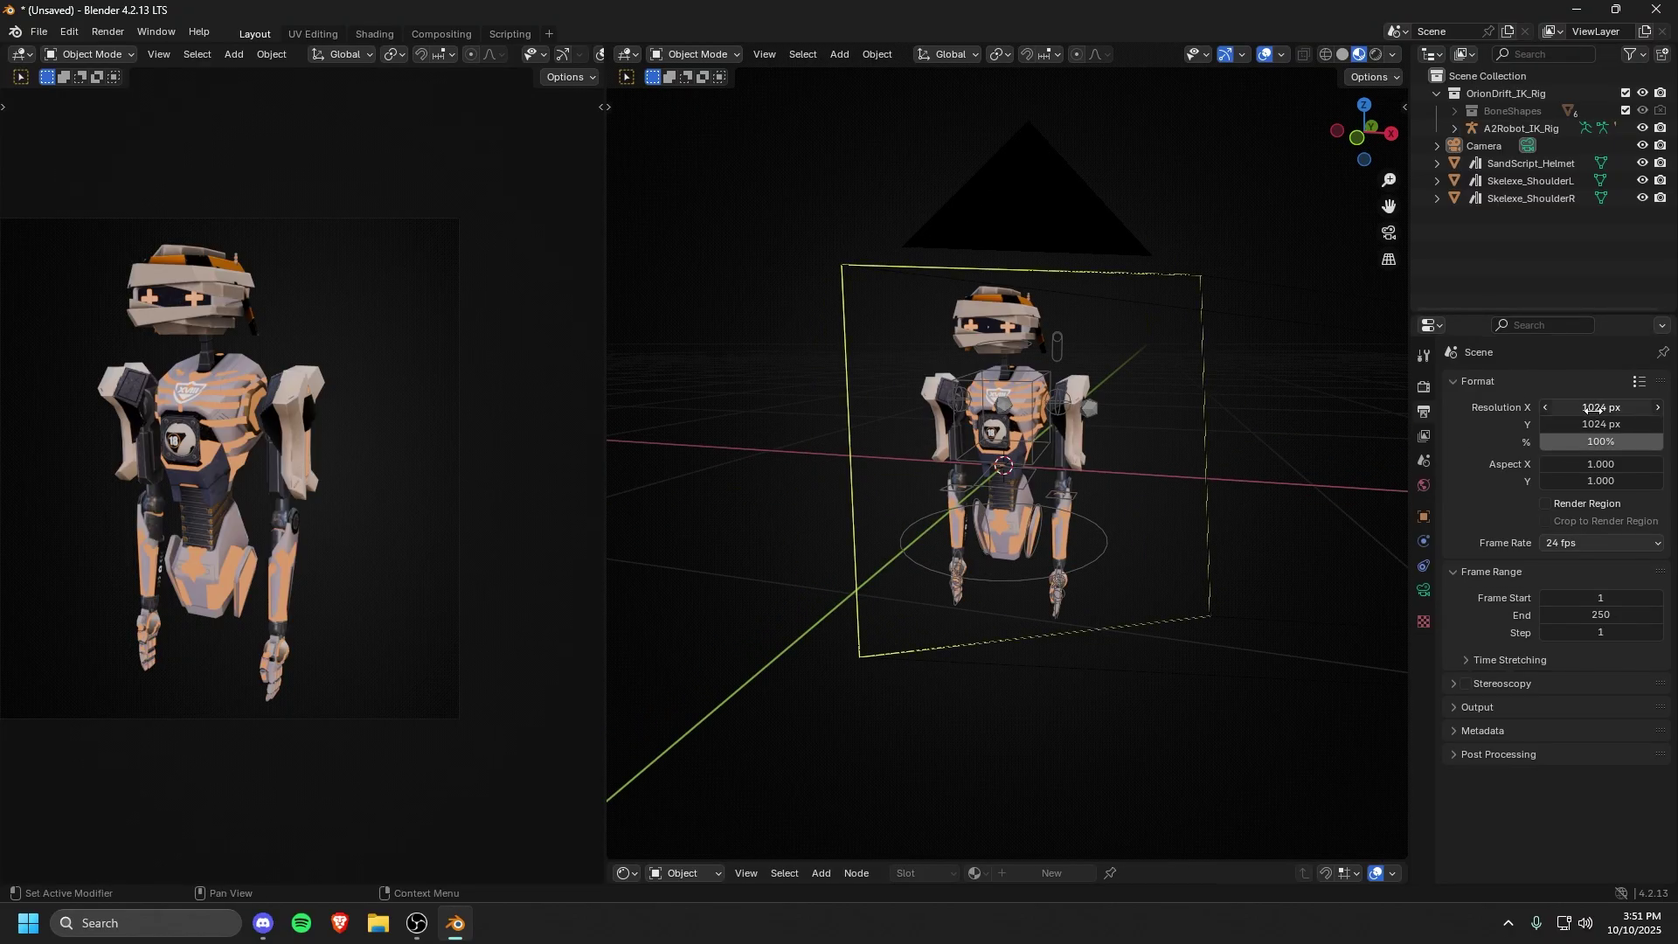
# Step: Set the output resolution to 2048 × 2048 px
pyautogui.moveTo(1632, 425); pyautogui.dragTo(1619, 404)
pyautogui.write('2048')
pyautogui.press('Return')
# Step: Walk the camera closer and adjust its height so the robot's head and torso fill the square frame
pyautogui.moveTo(1278, 459); pyautogui.dragTo(1116, 555, button='middle')
pyautogui.click(1389, 233)
pyautogui.hotkey('shift', '`')
pyautogui.press('w')
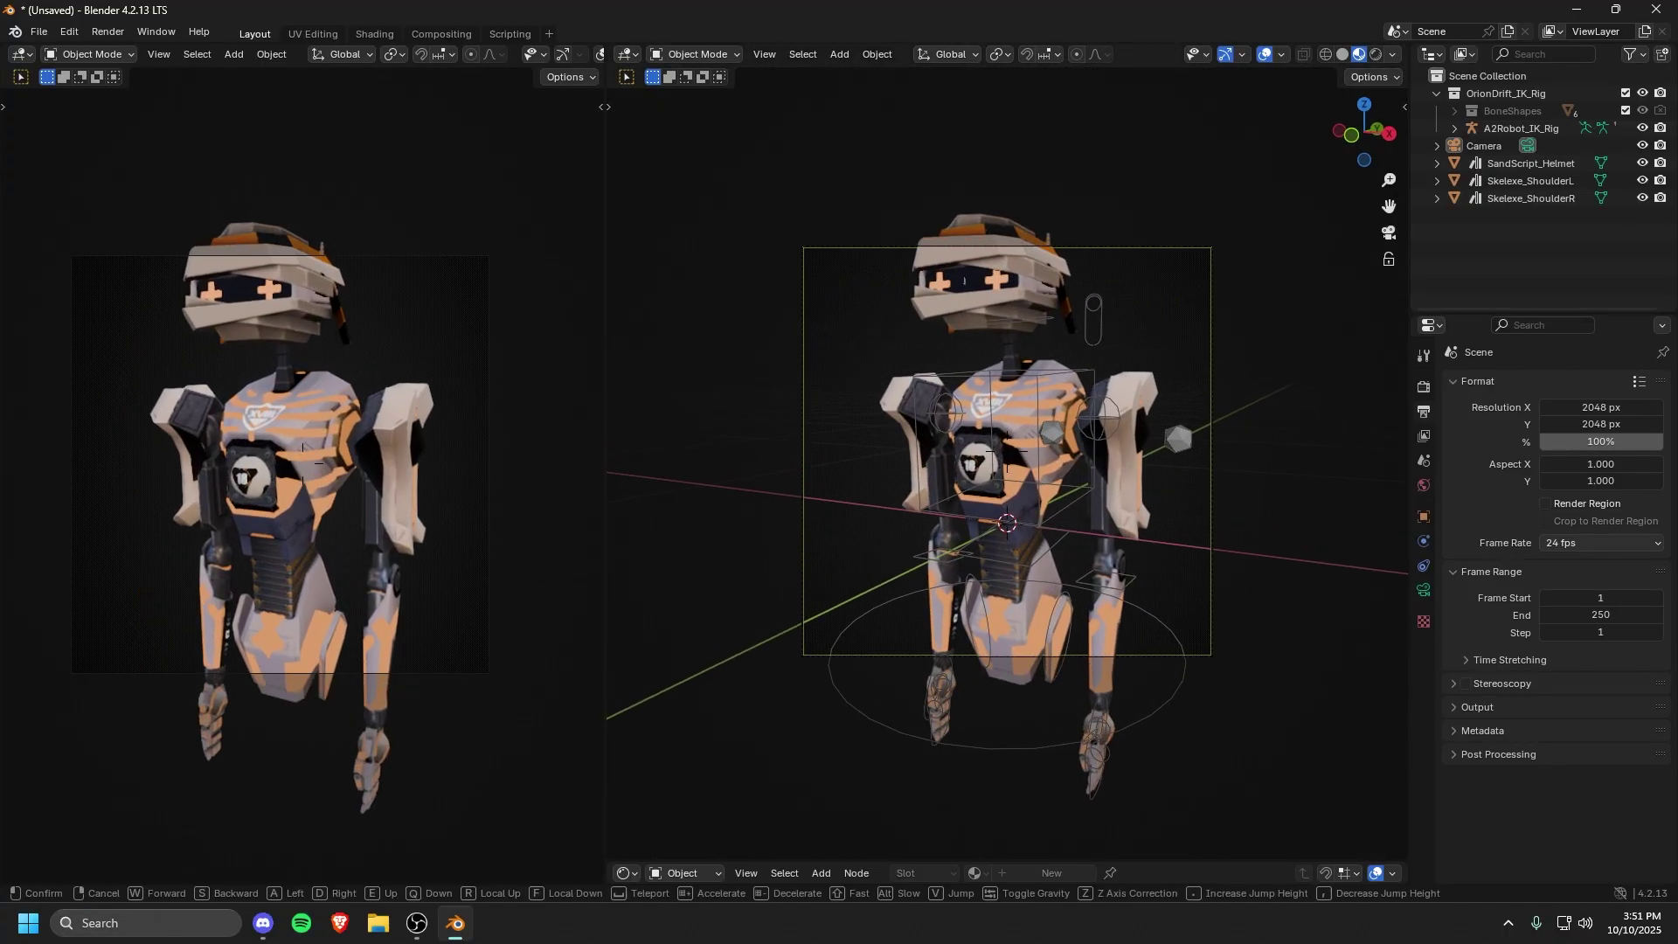
pyautogui.press('a')
pyautogui.press('e')
pyautogui.click(1007, 452)
# Step: Select the robot rig, switch it to Pose Mode and move the robot's left hand bone outward from the body
pyautogui.moveTo(1007, 452); pyautogui.dragTo(1171, 521, button='middle')
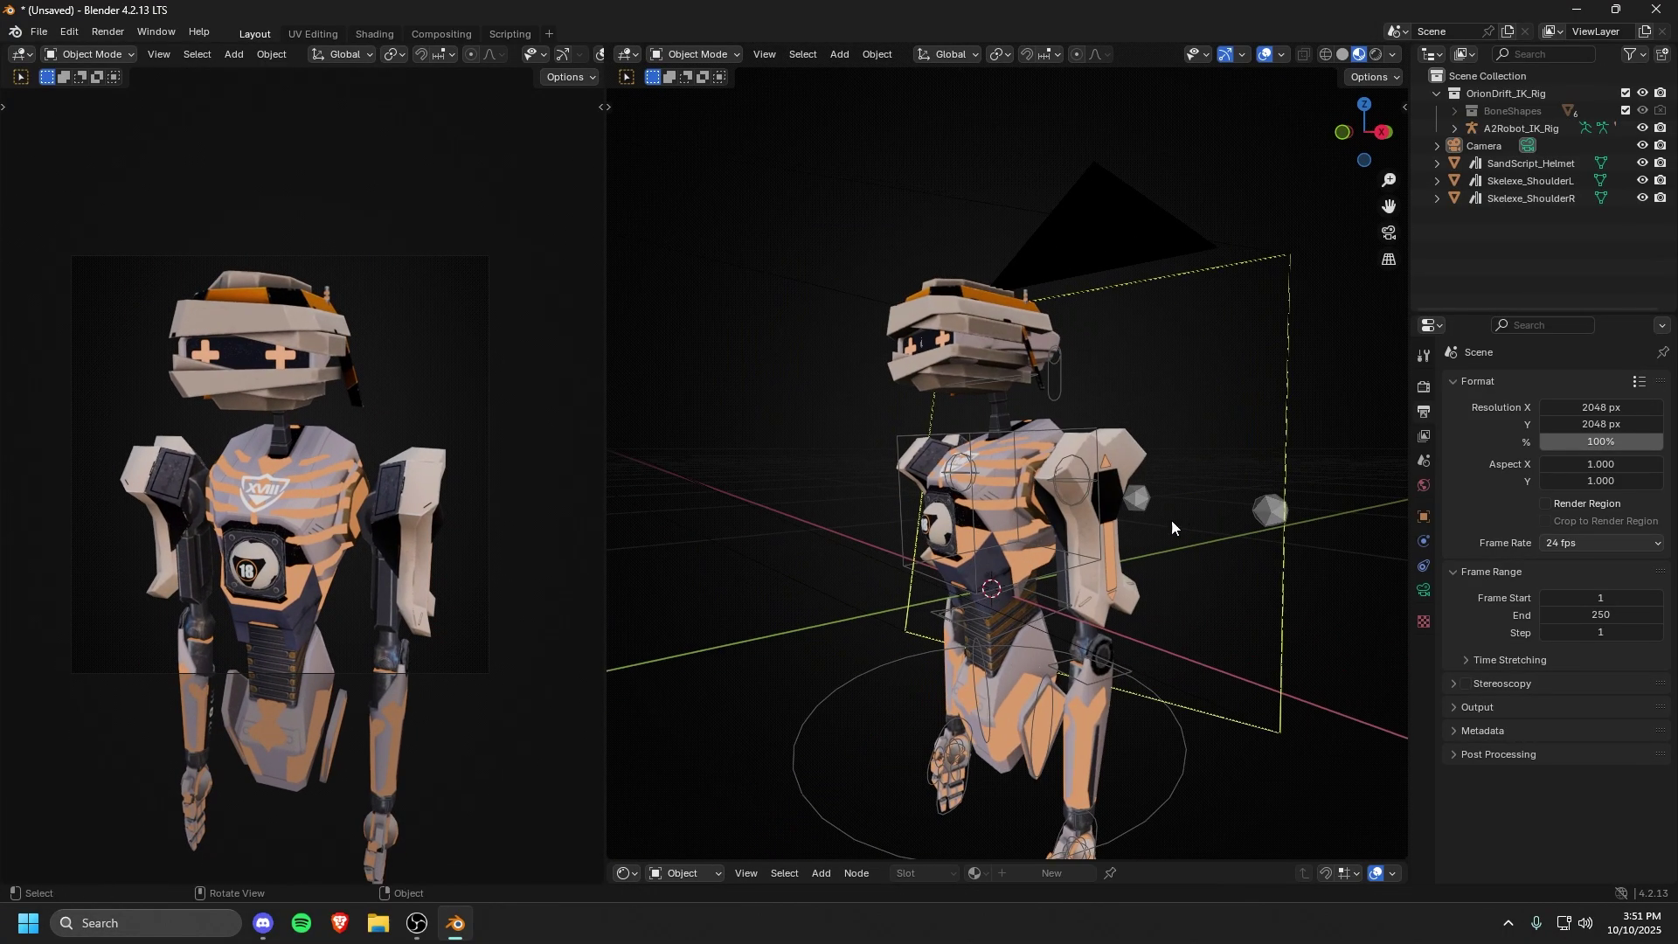
pyautogui.scroll(-6, 1169, 533)
pyautogui.press('KP_0')
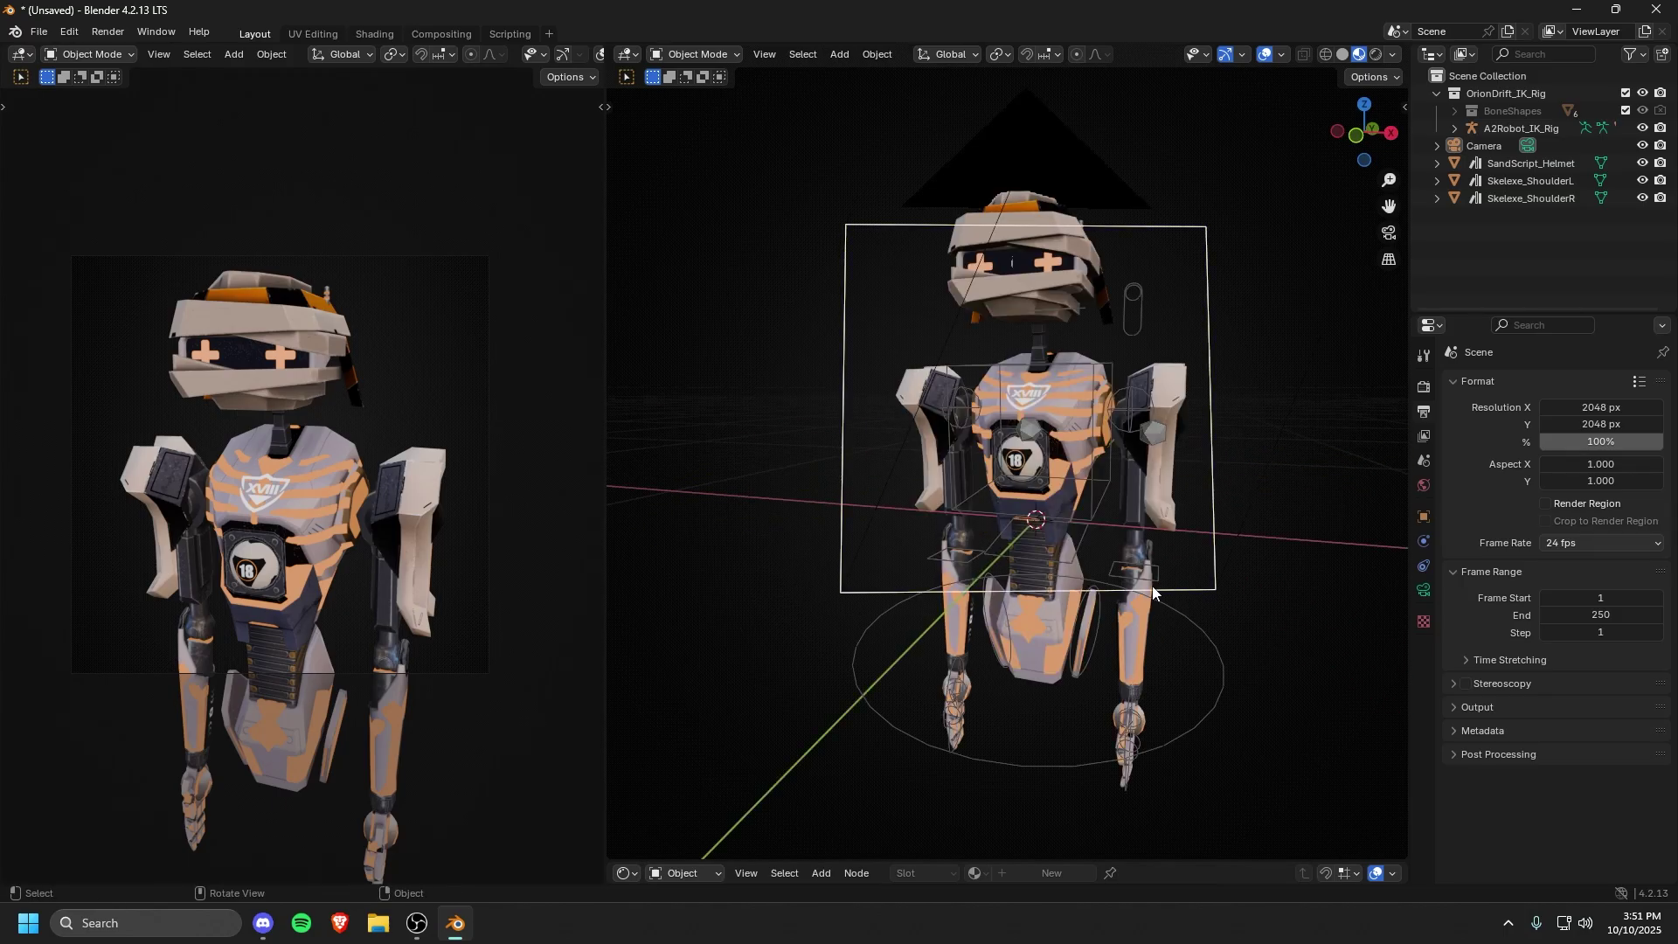
pyautogui.click(1215, 626)
pyautogui.click(695, 55)
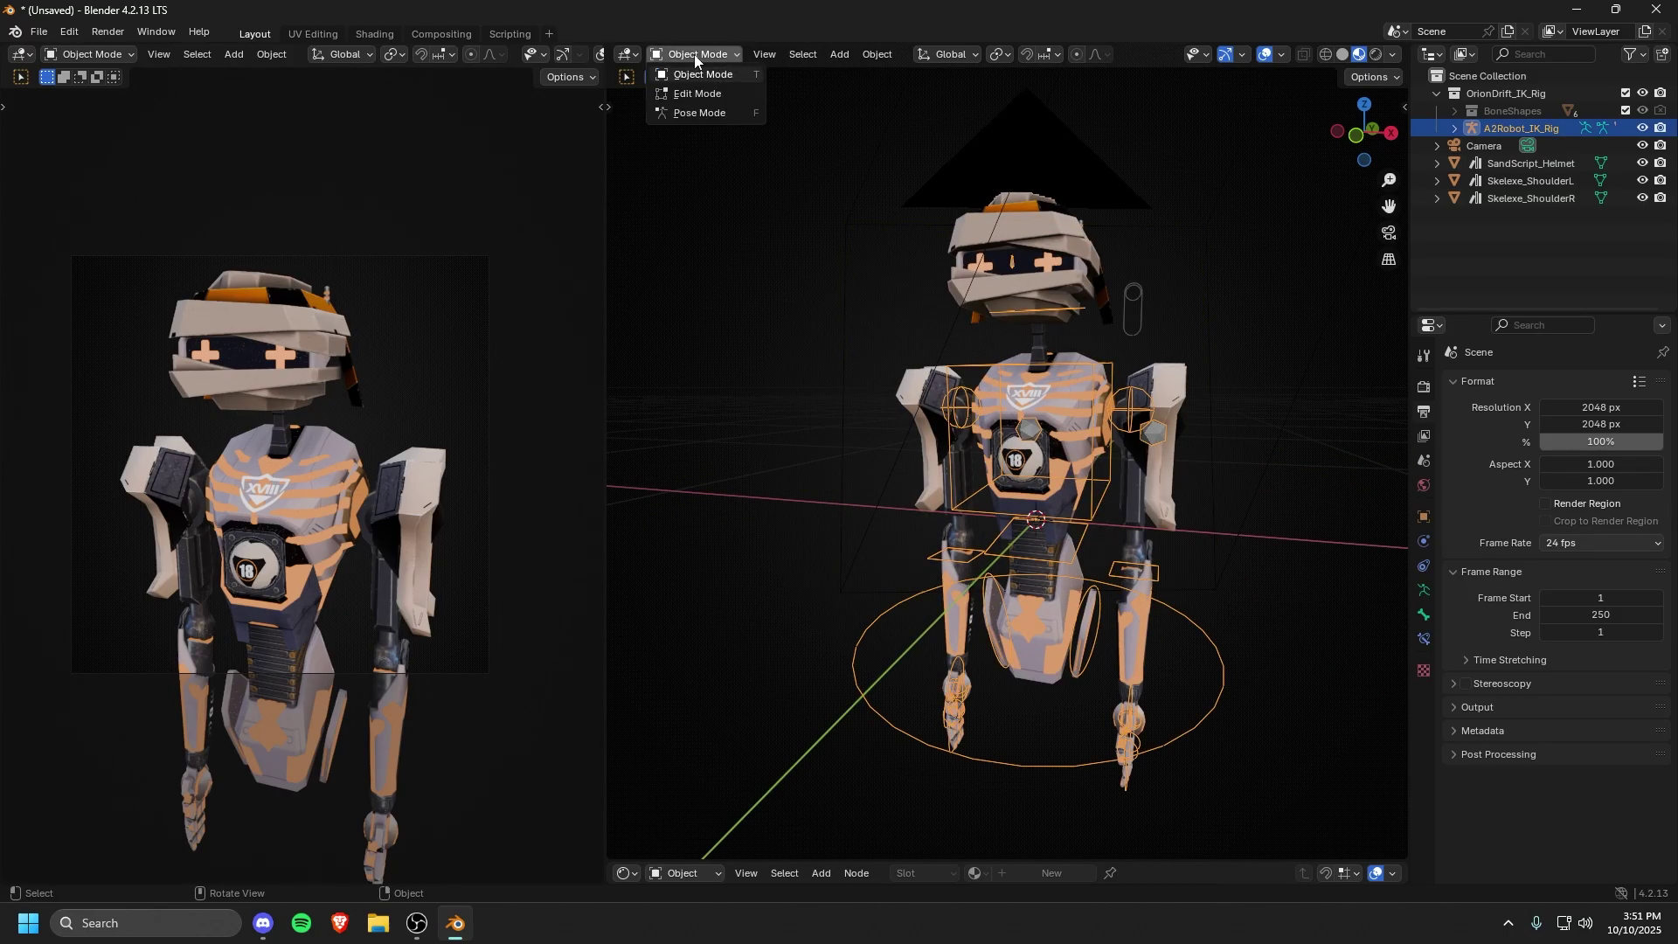
pyautogui.click(677, 113)
pyautogui.press('g')
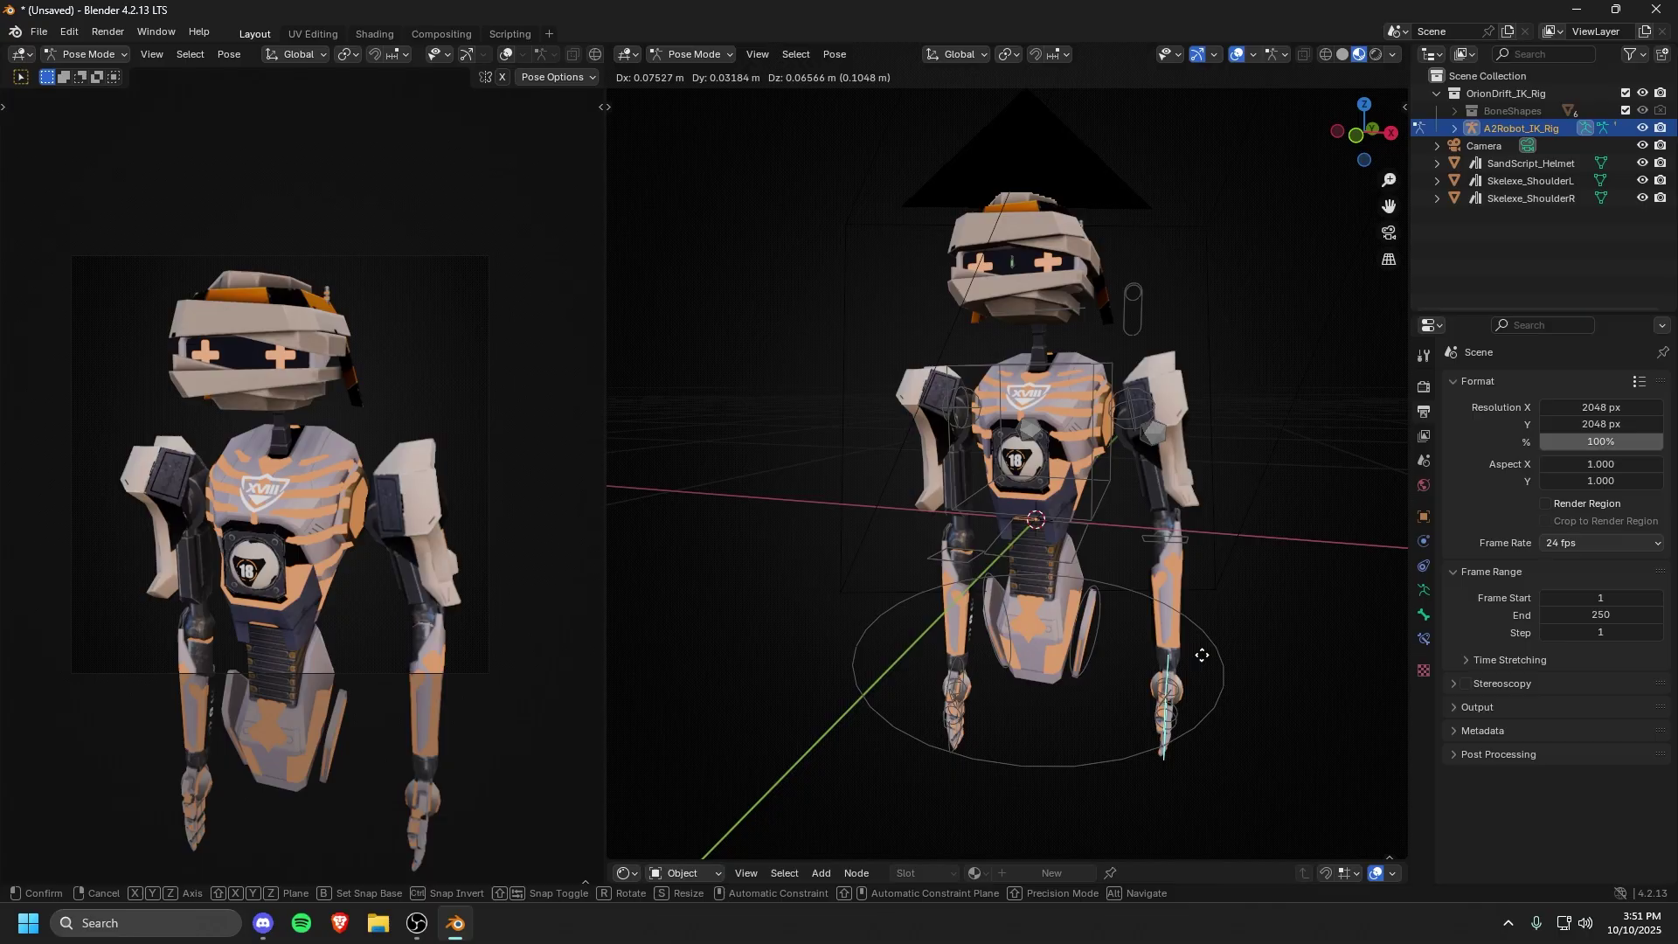
# Step: Fine-tune the camera's height with walk navigation to reframe the posed robot's head and torso
pyautogui.moveTo(1028, 374); pyautogui.dragTo(1045, 409, button='middle')
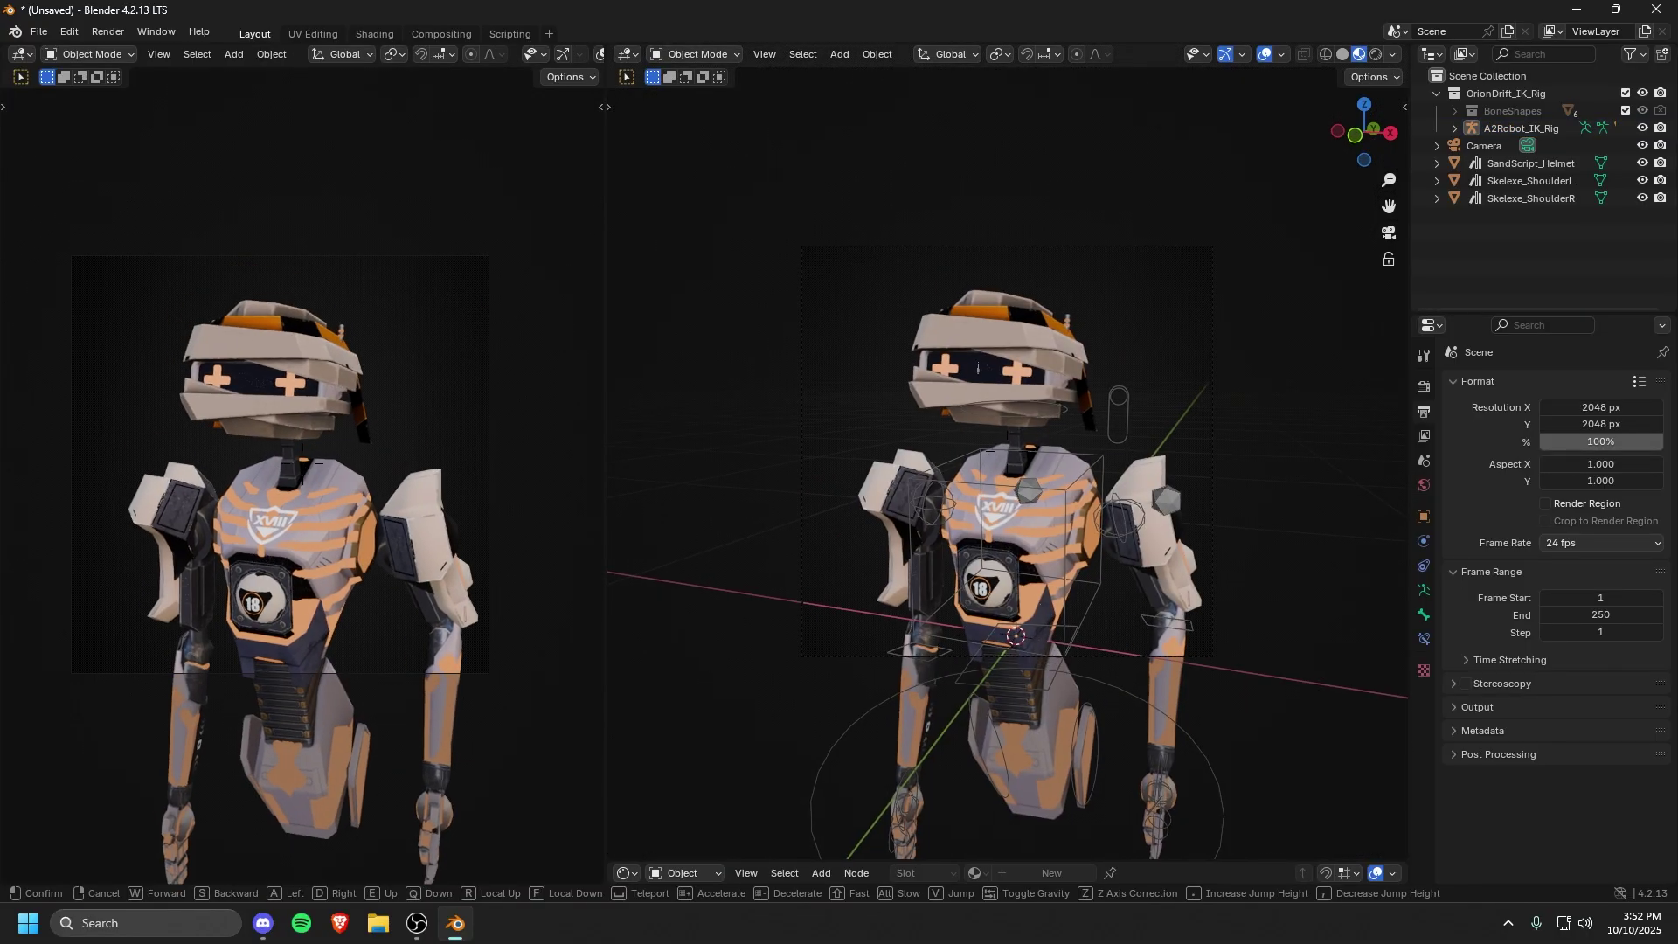
pyautogui.press('e')
pyautogui.press('q')
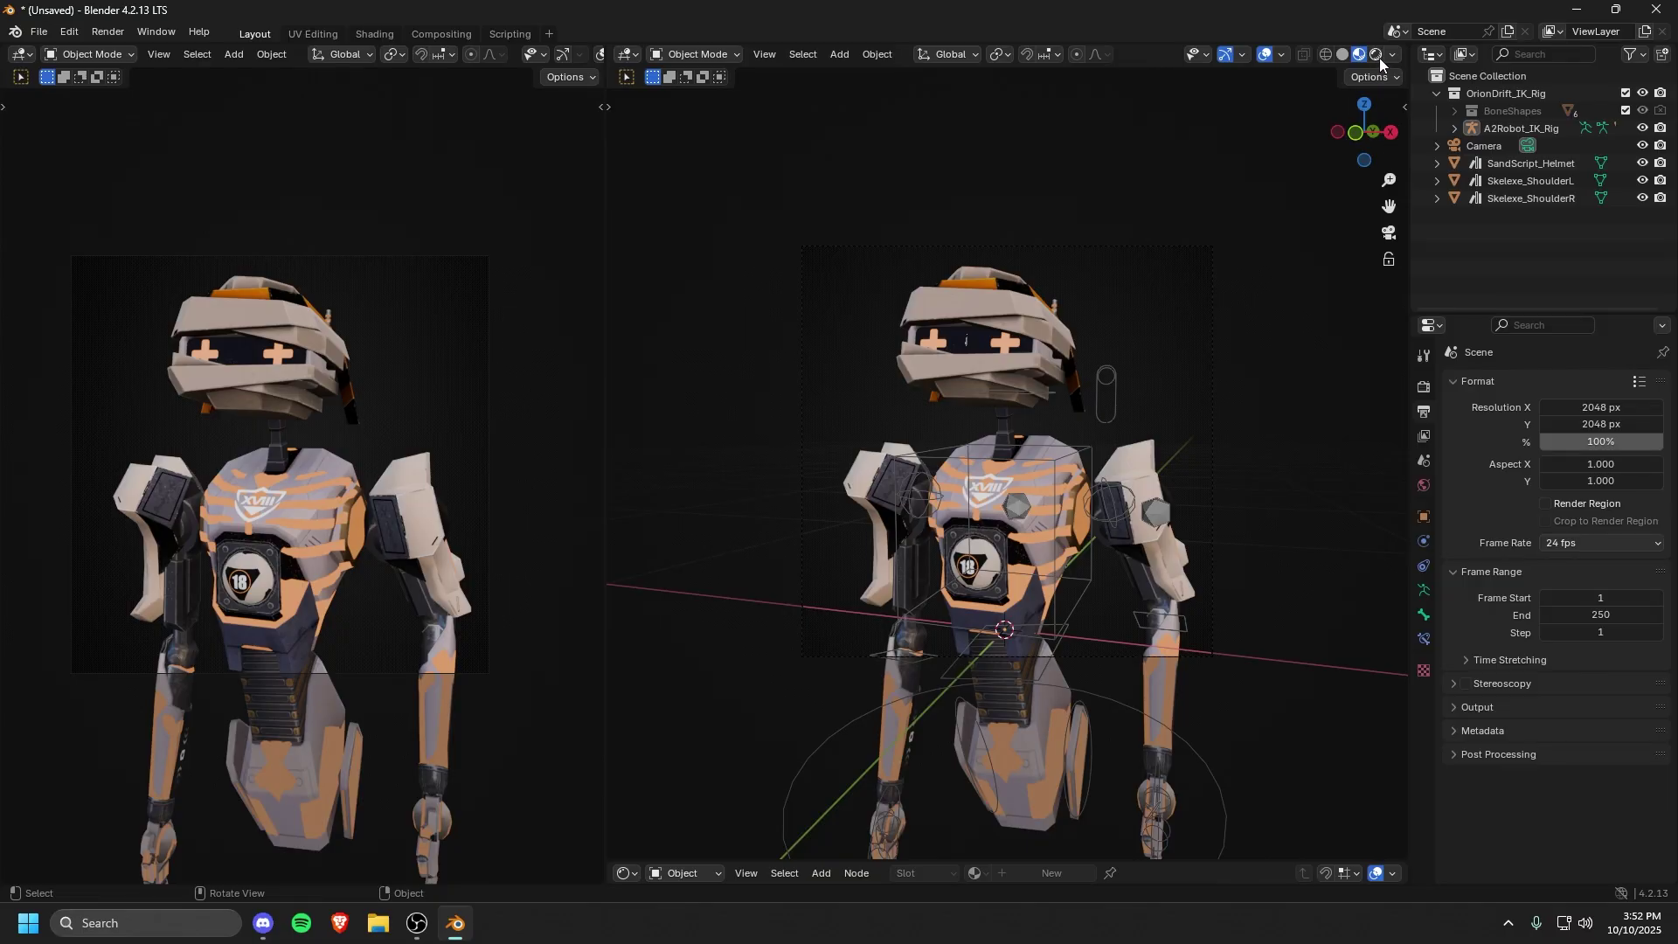
# Step: Compare the main viewport's wireframe, solid, material preview and rendered shading, finishing on Material Preview
pyautogui.click(1325, 56)
pyautogui.click(1343, 58)
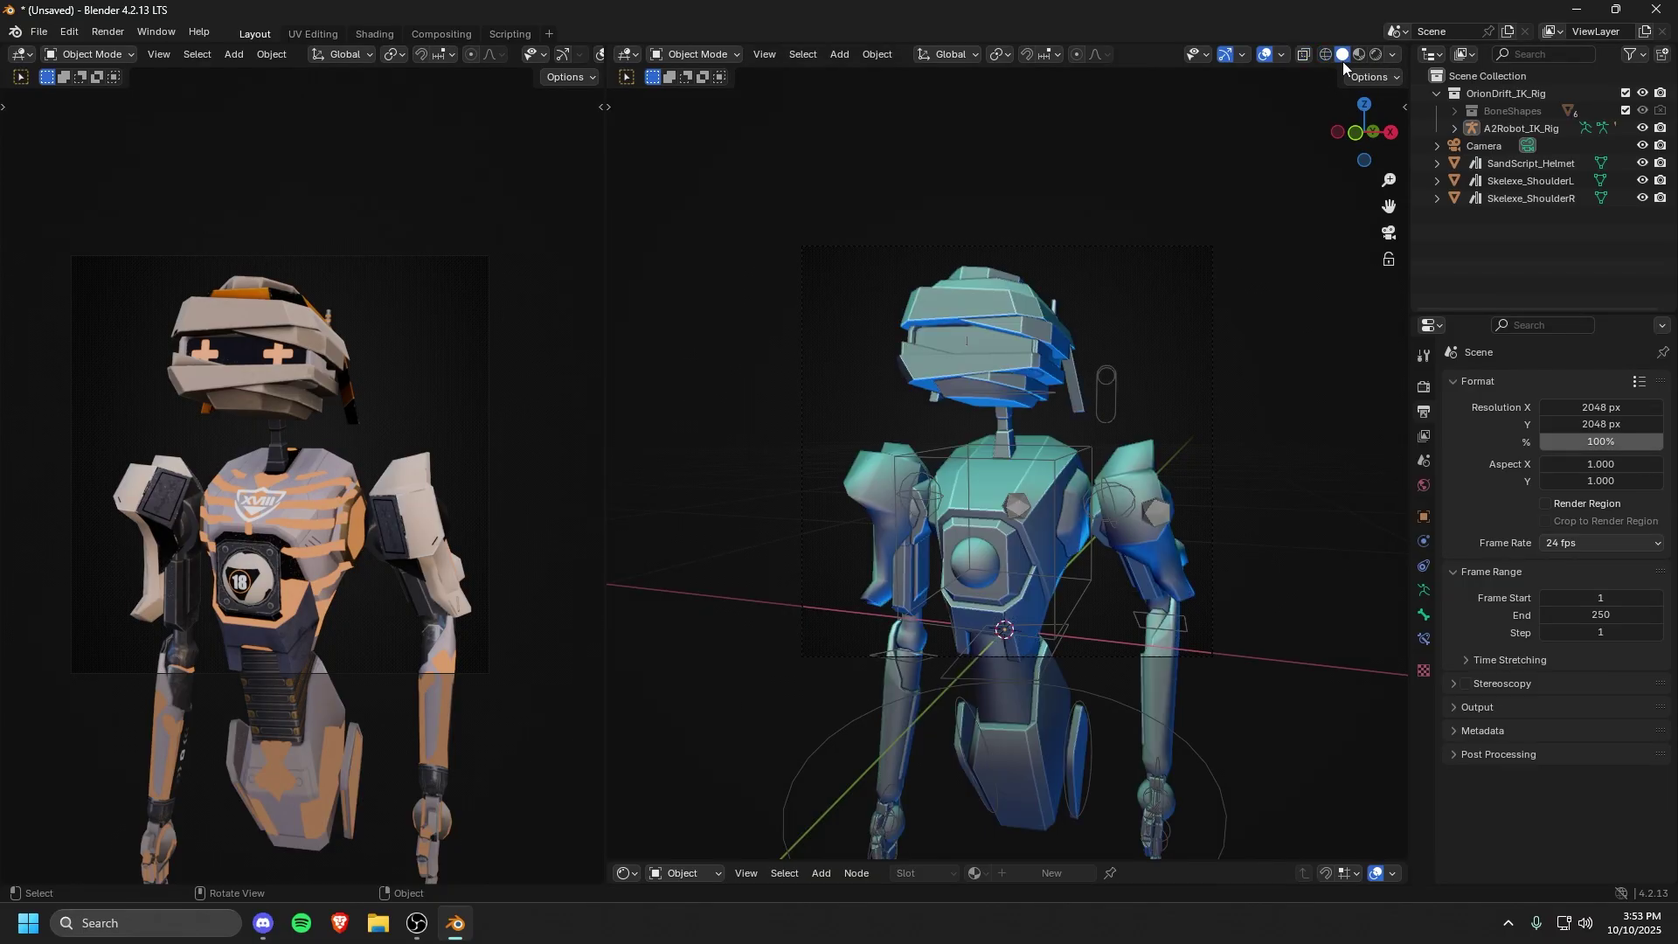
pyautogui.click(1355, 55)
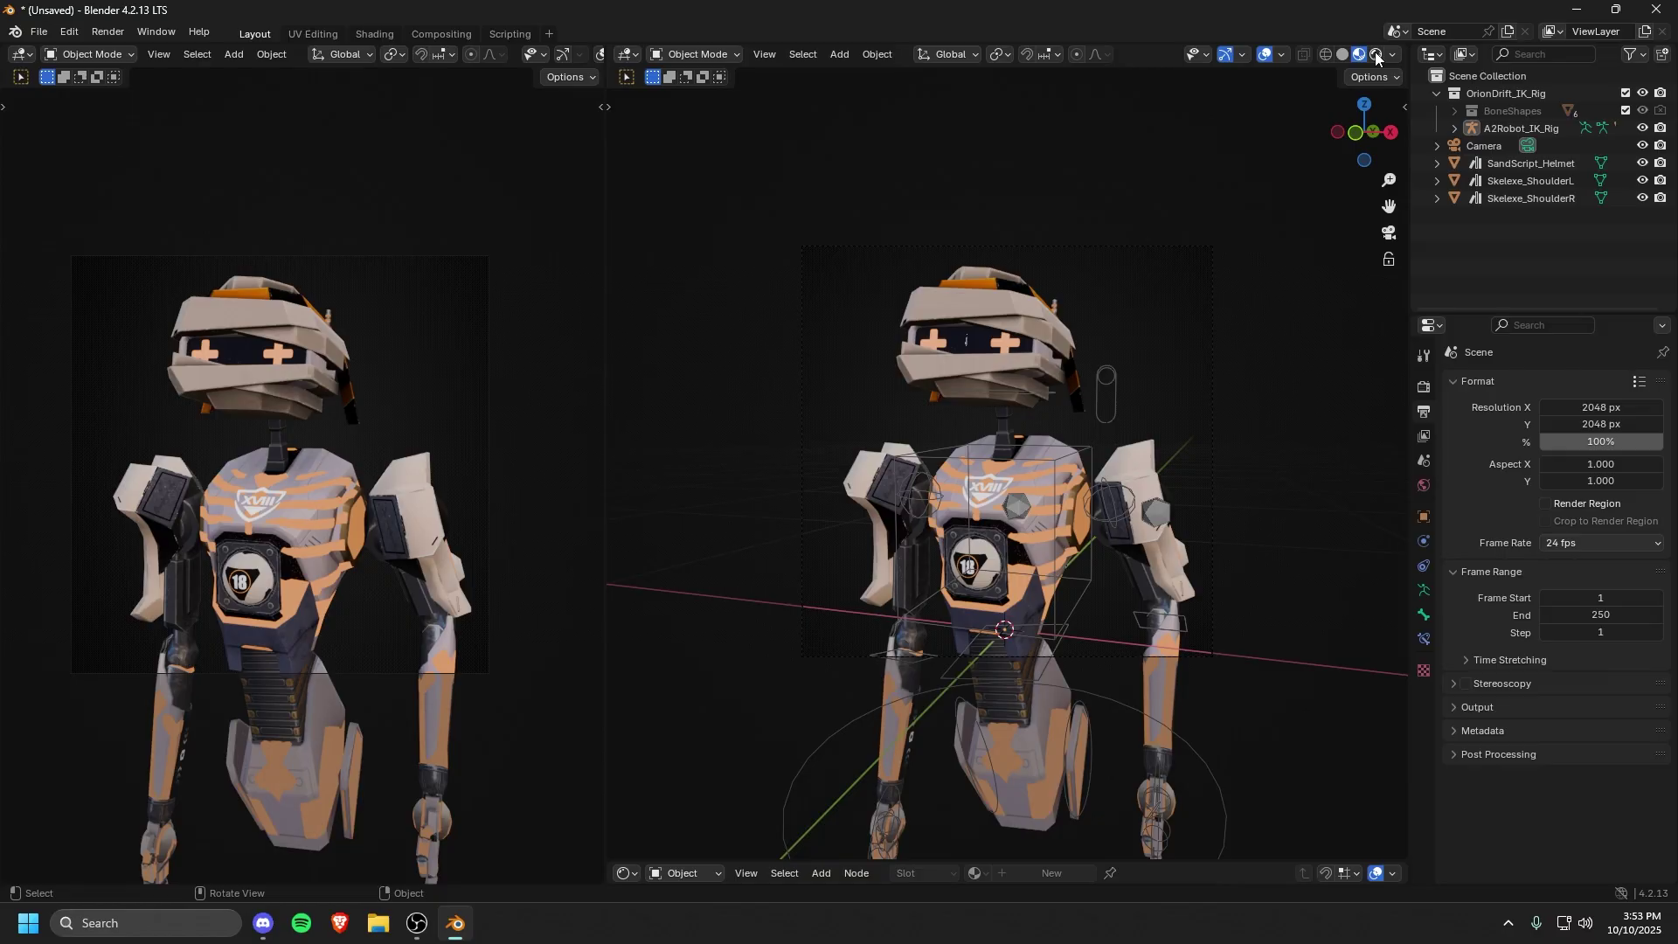
pyautogui.click(1376, 54)
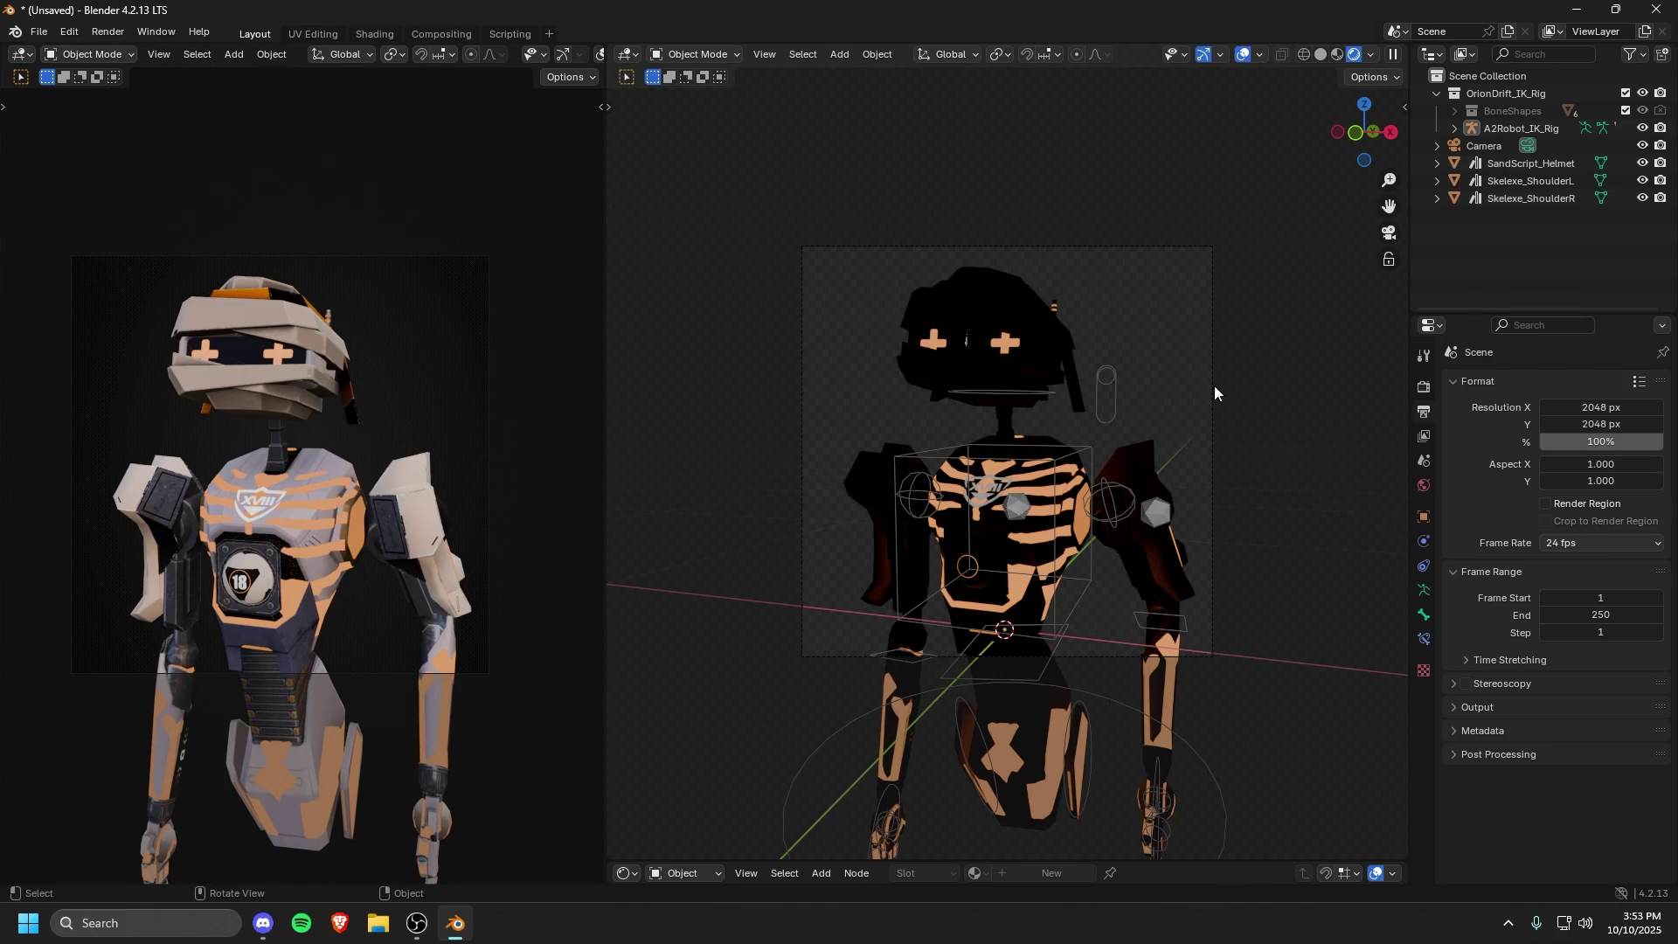
pyautogui.click(1337, 55)
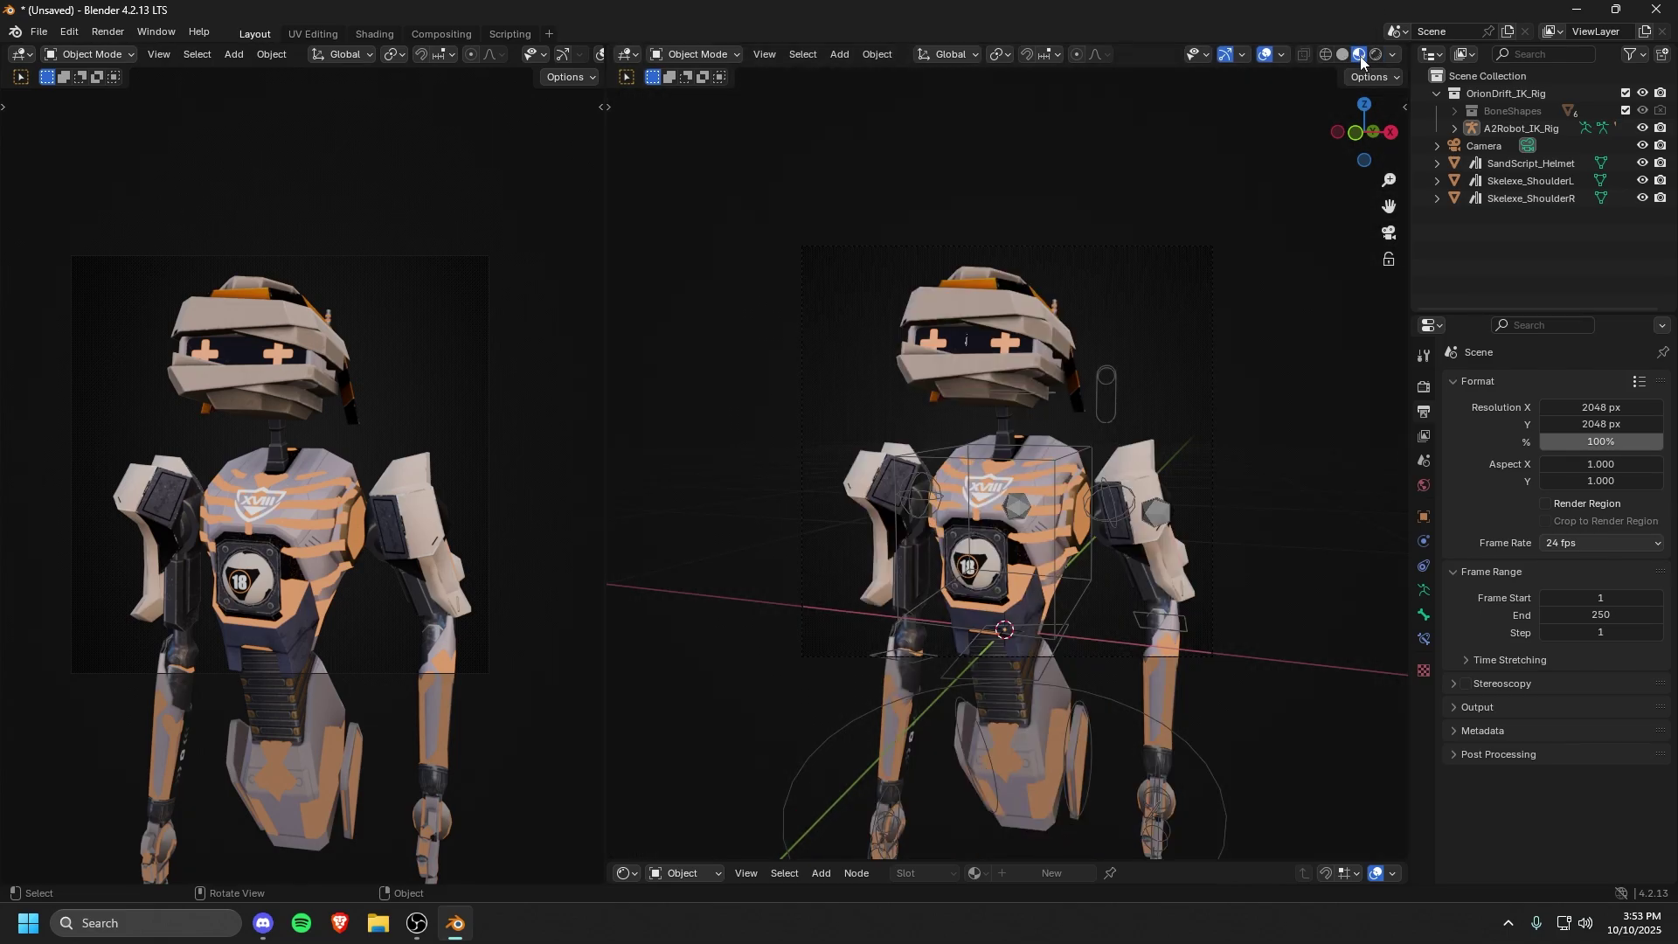
# Step: Set the secondary camera-preview viewport to Rendered shading
pyautogui.scroll(-3, 554, 56)
pyautogui.click(573, 54)
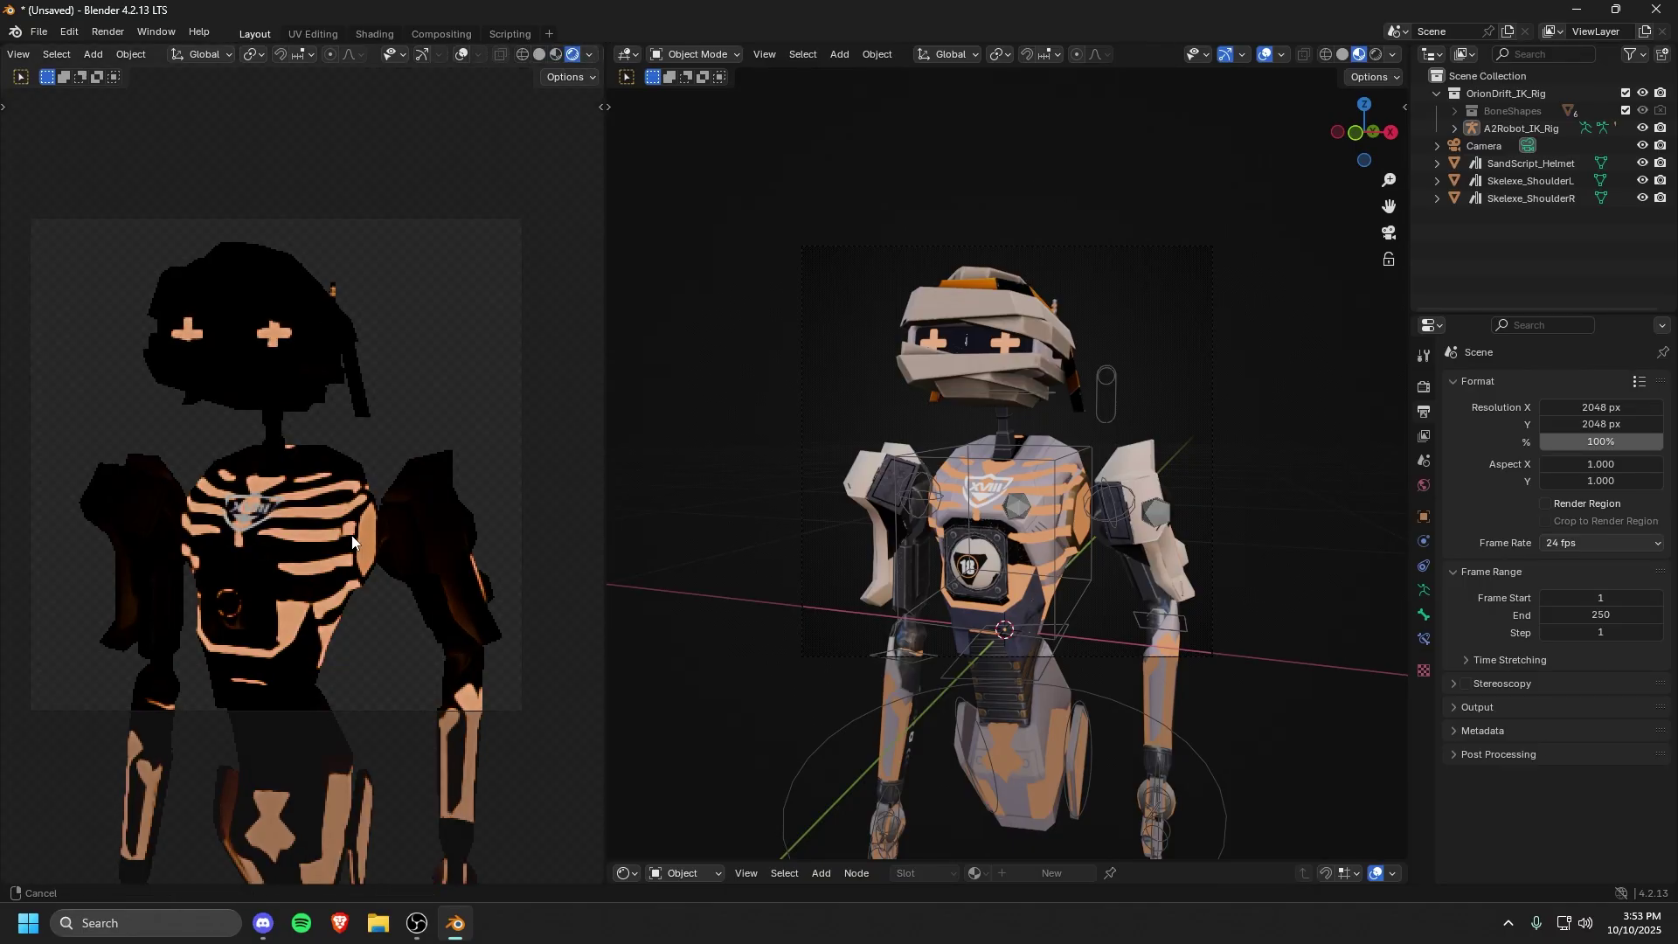
# Step: Add an area light to the scene
pyautogui.moveTo(934, 504); pyautogui.dragTo(1070, 500, button='middle')
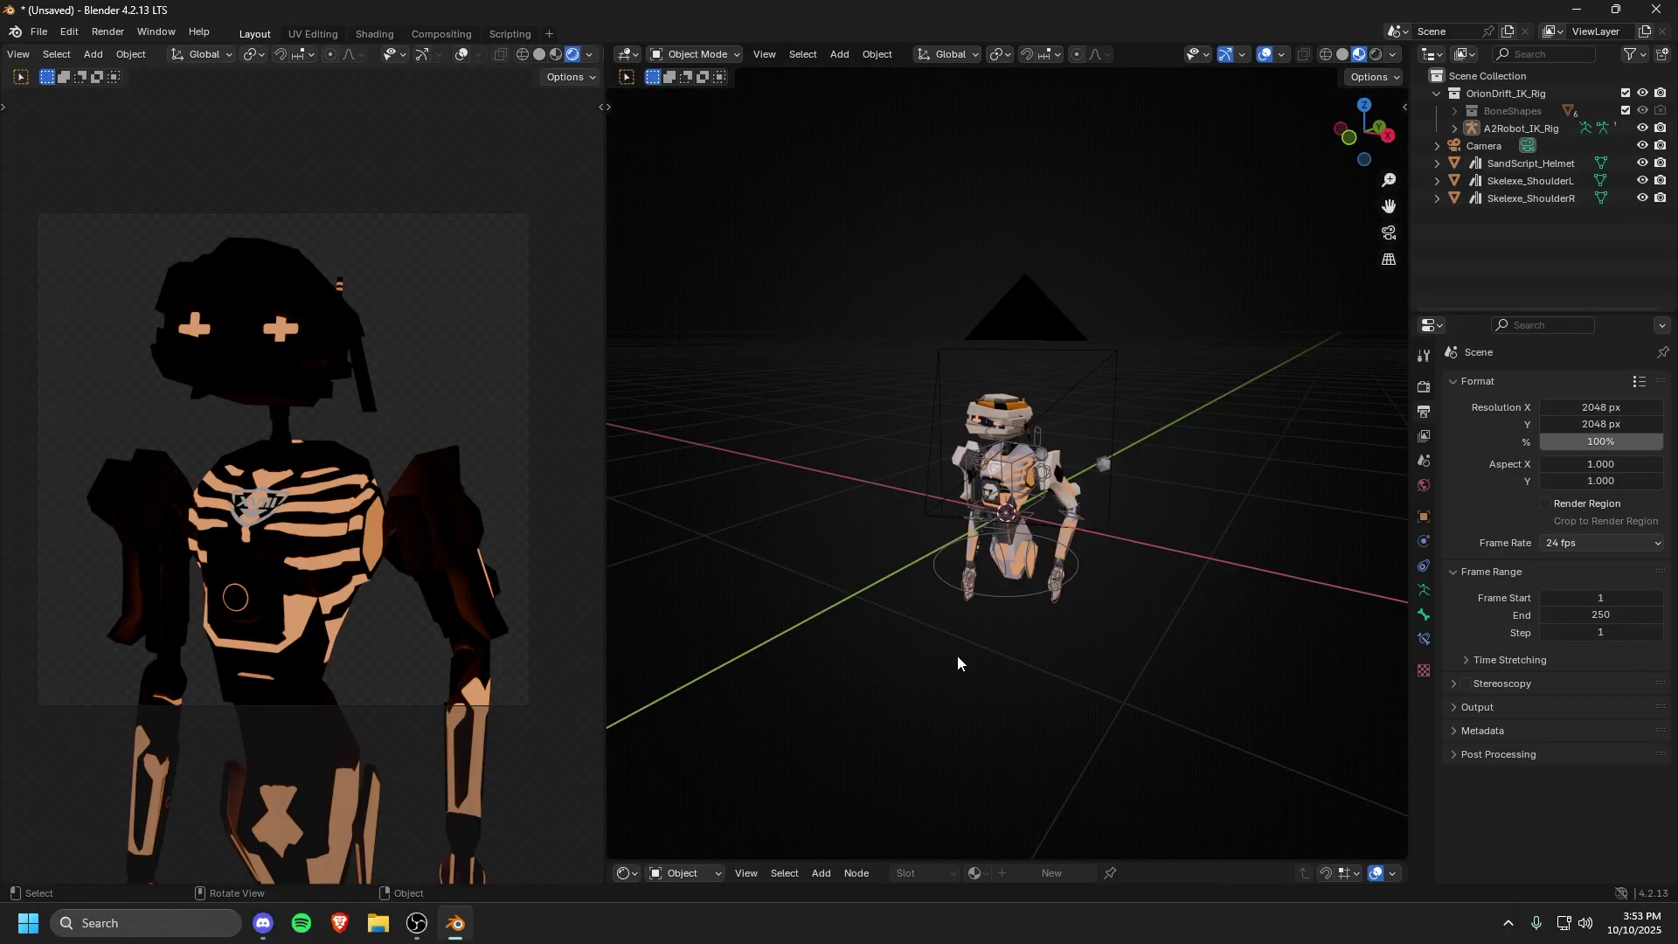
pyautogui.hotkey('shift', 'a')
pyautogui.moveTo(879, 615)
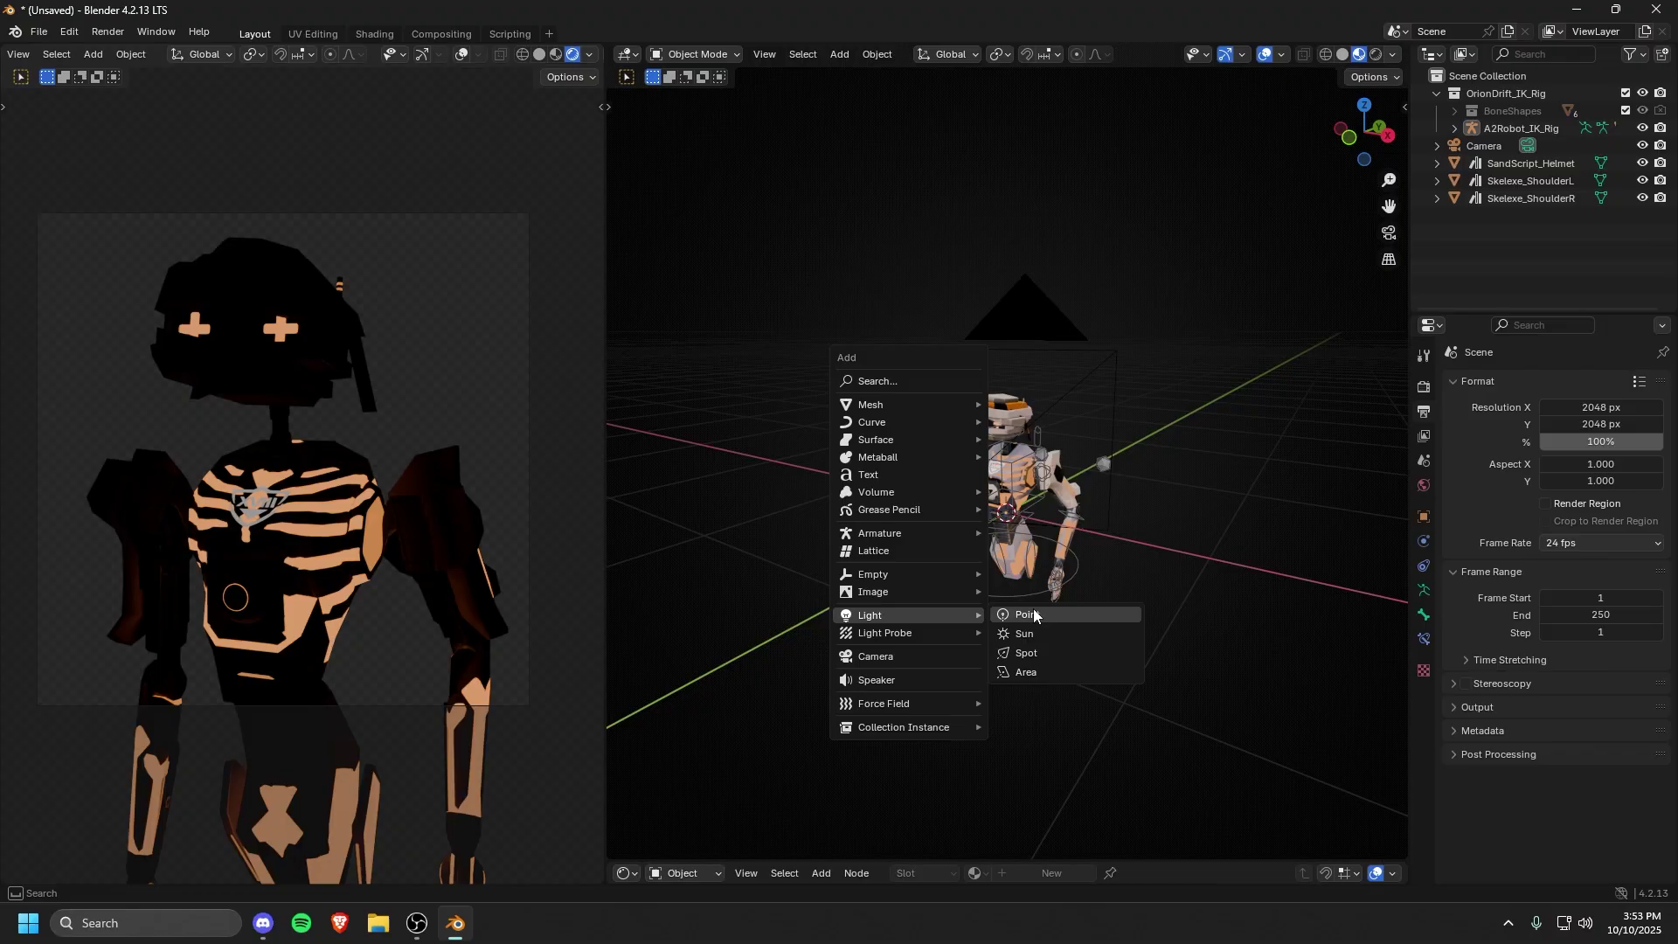
pyautogui.click(1030, 674)
# Step: Rotate the new area light 90° about the global Y axis
pyautogui.moveTo(1051, 643); pyautogui.dragTo(1014, 546, button='middle')
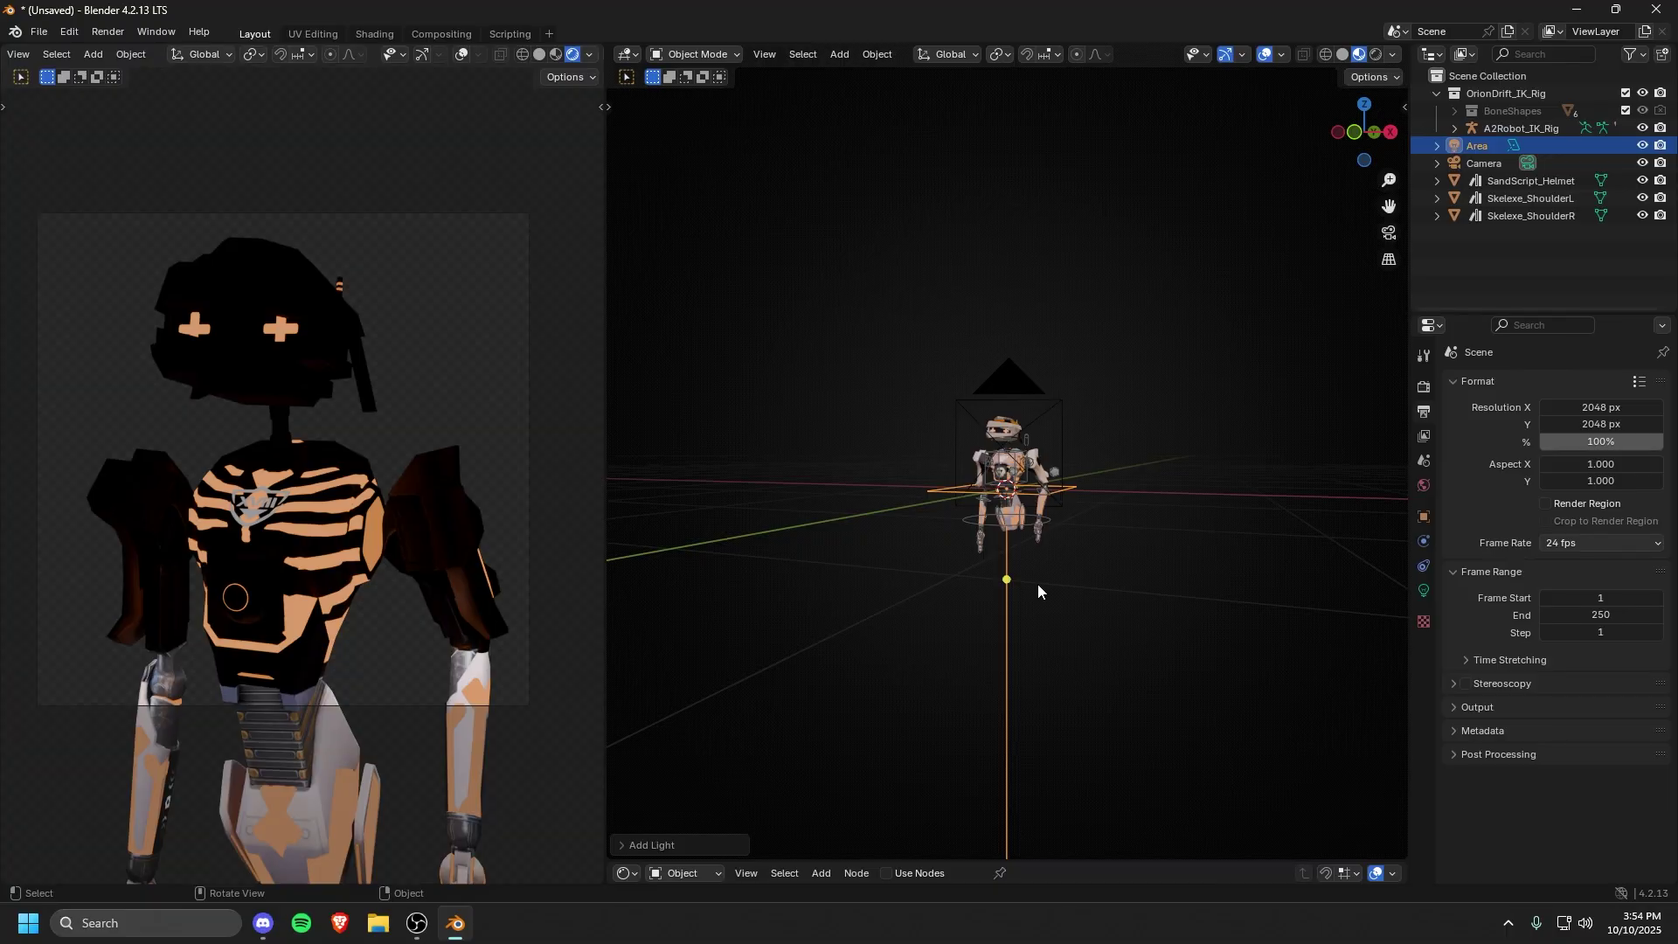
pyautogui.moveTo(1038, 586); pyautogui.dragTo(1117, 605, button='middle')
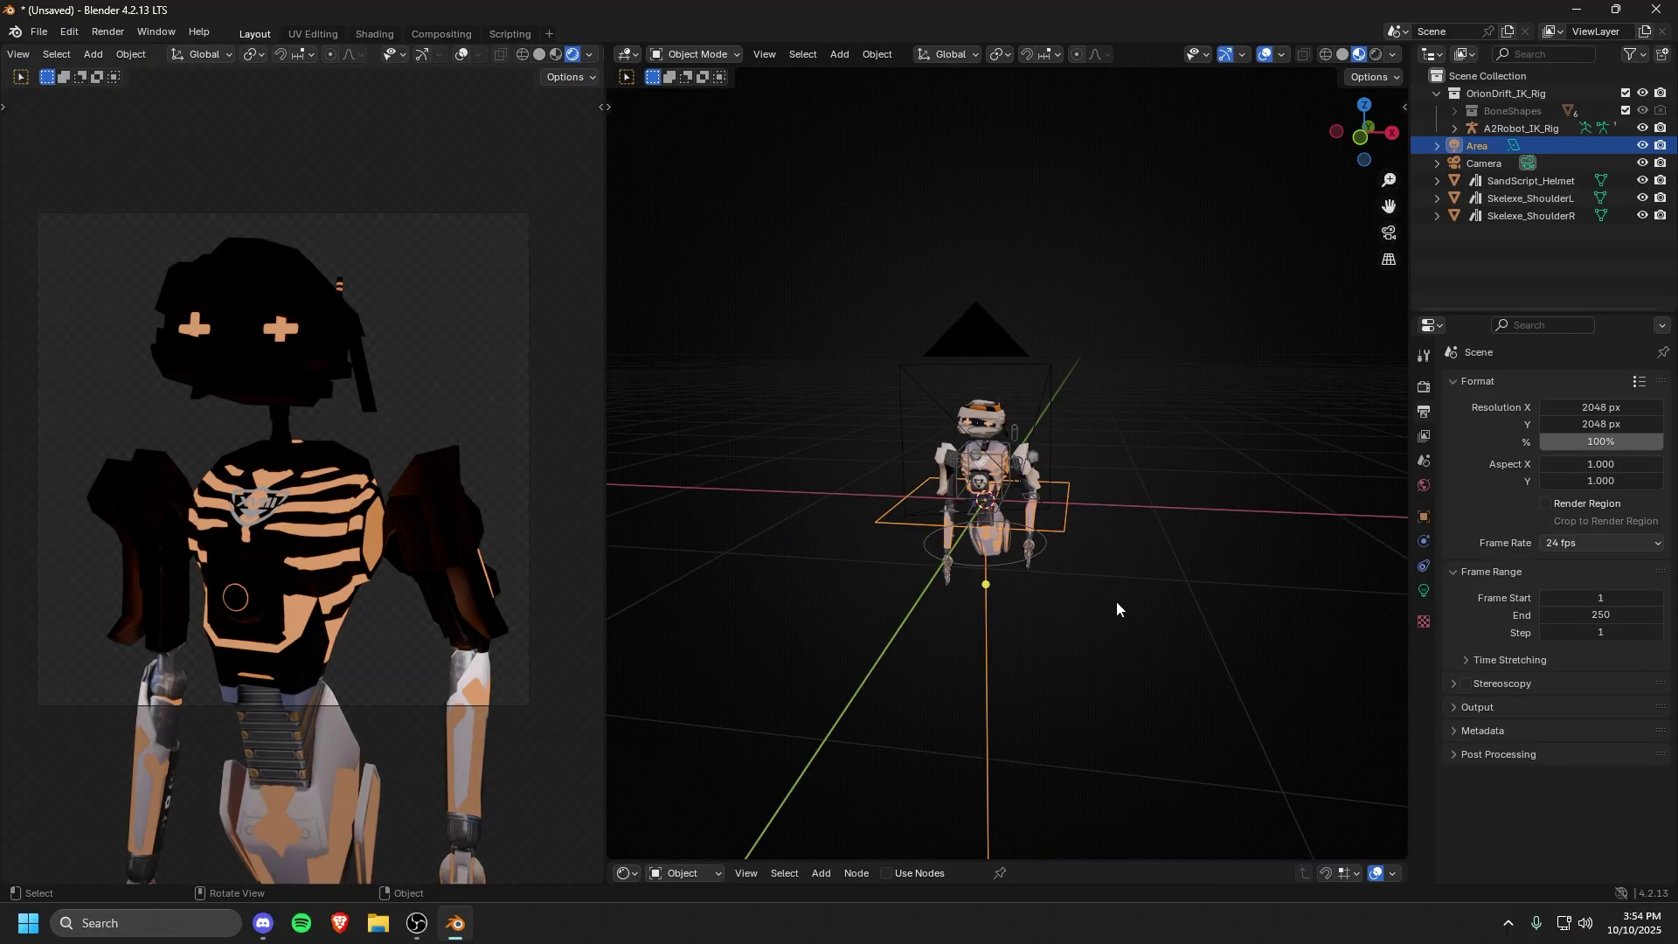
pyautogui.press('r')
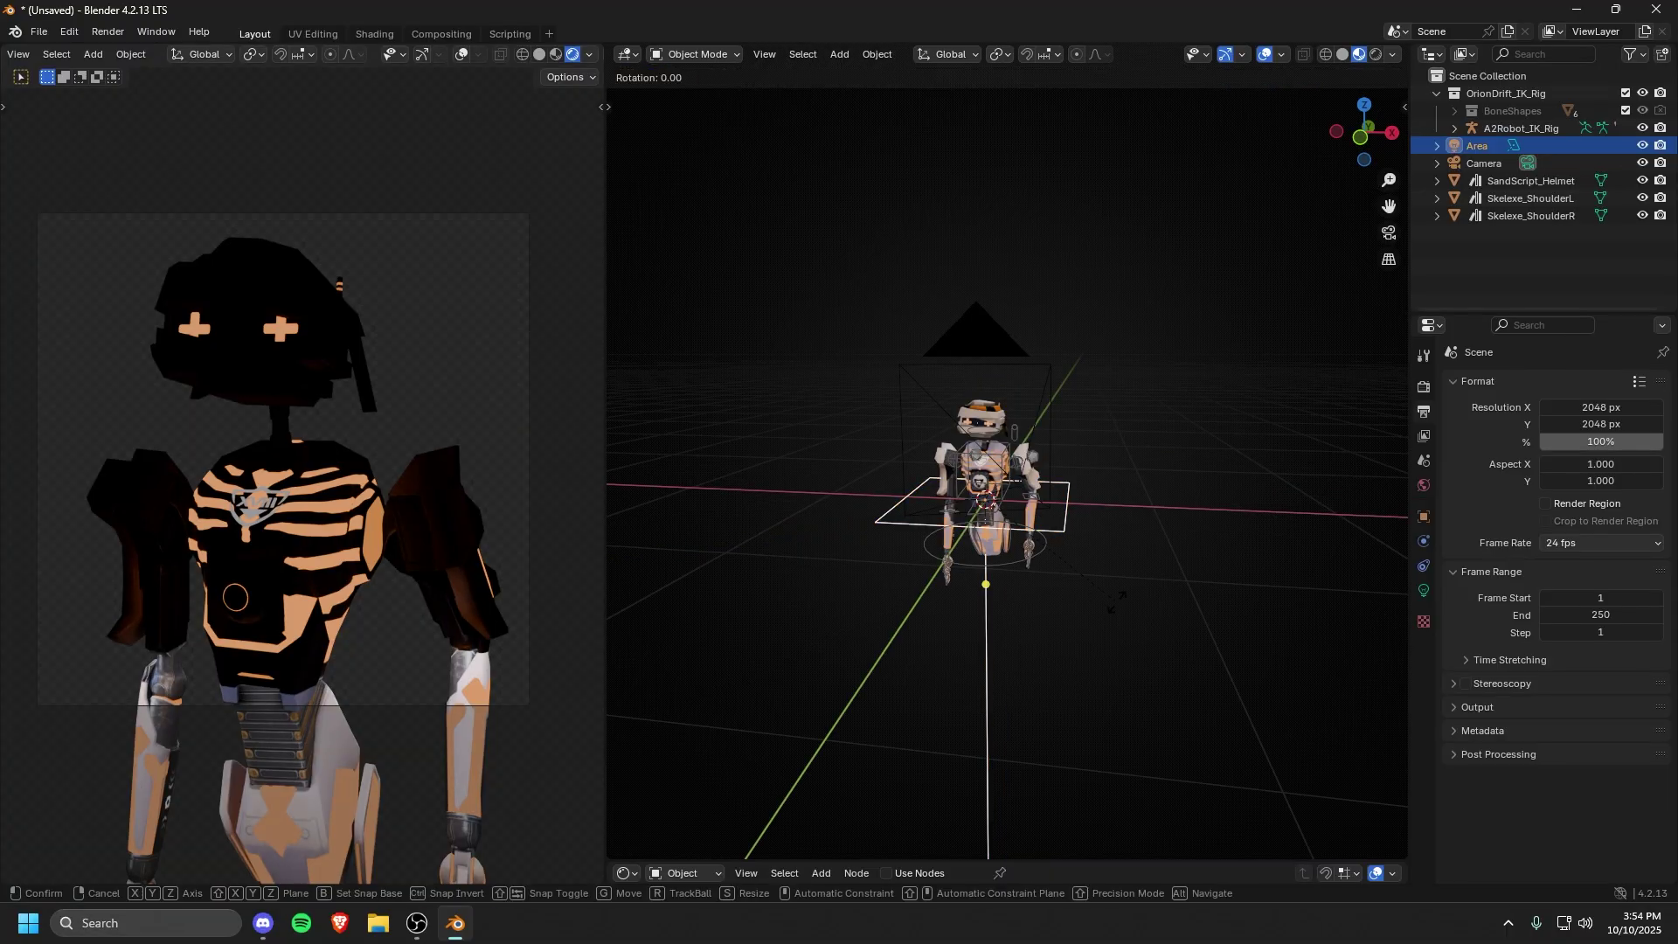
pyautogui.press('y')
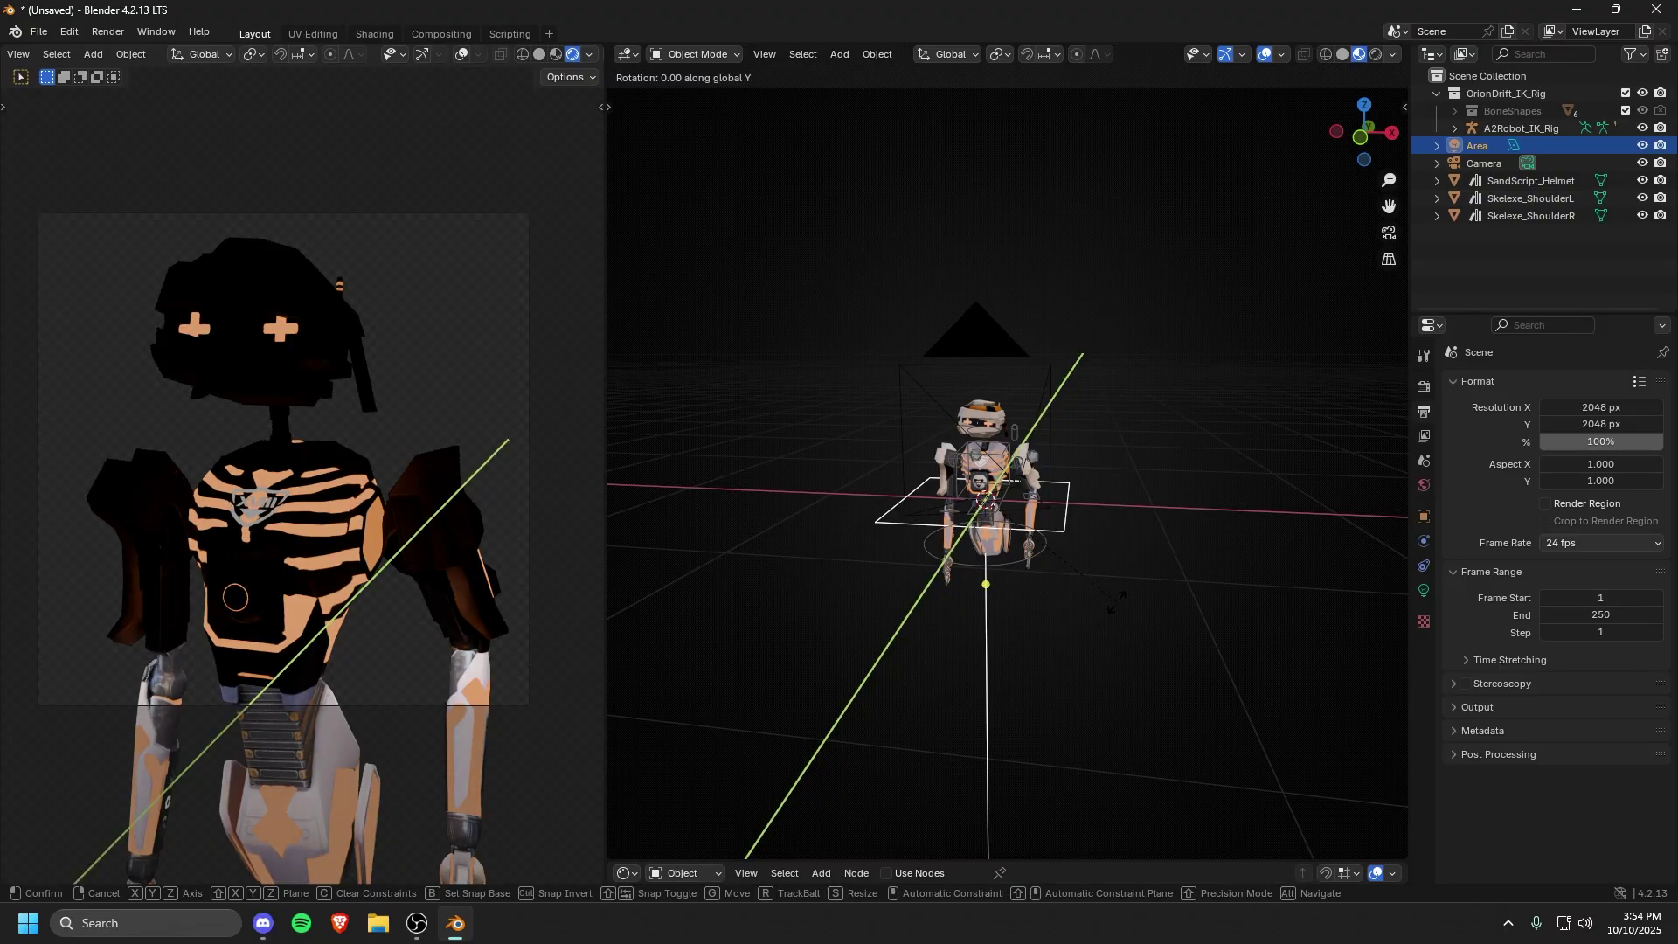
pyautogui.write('90')
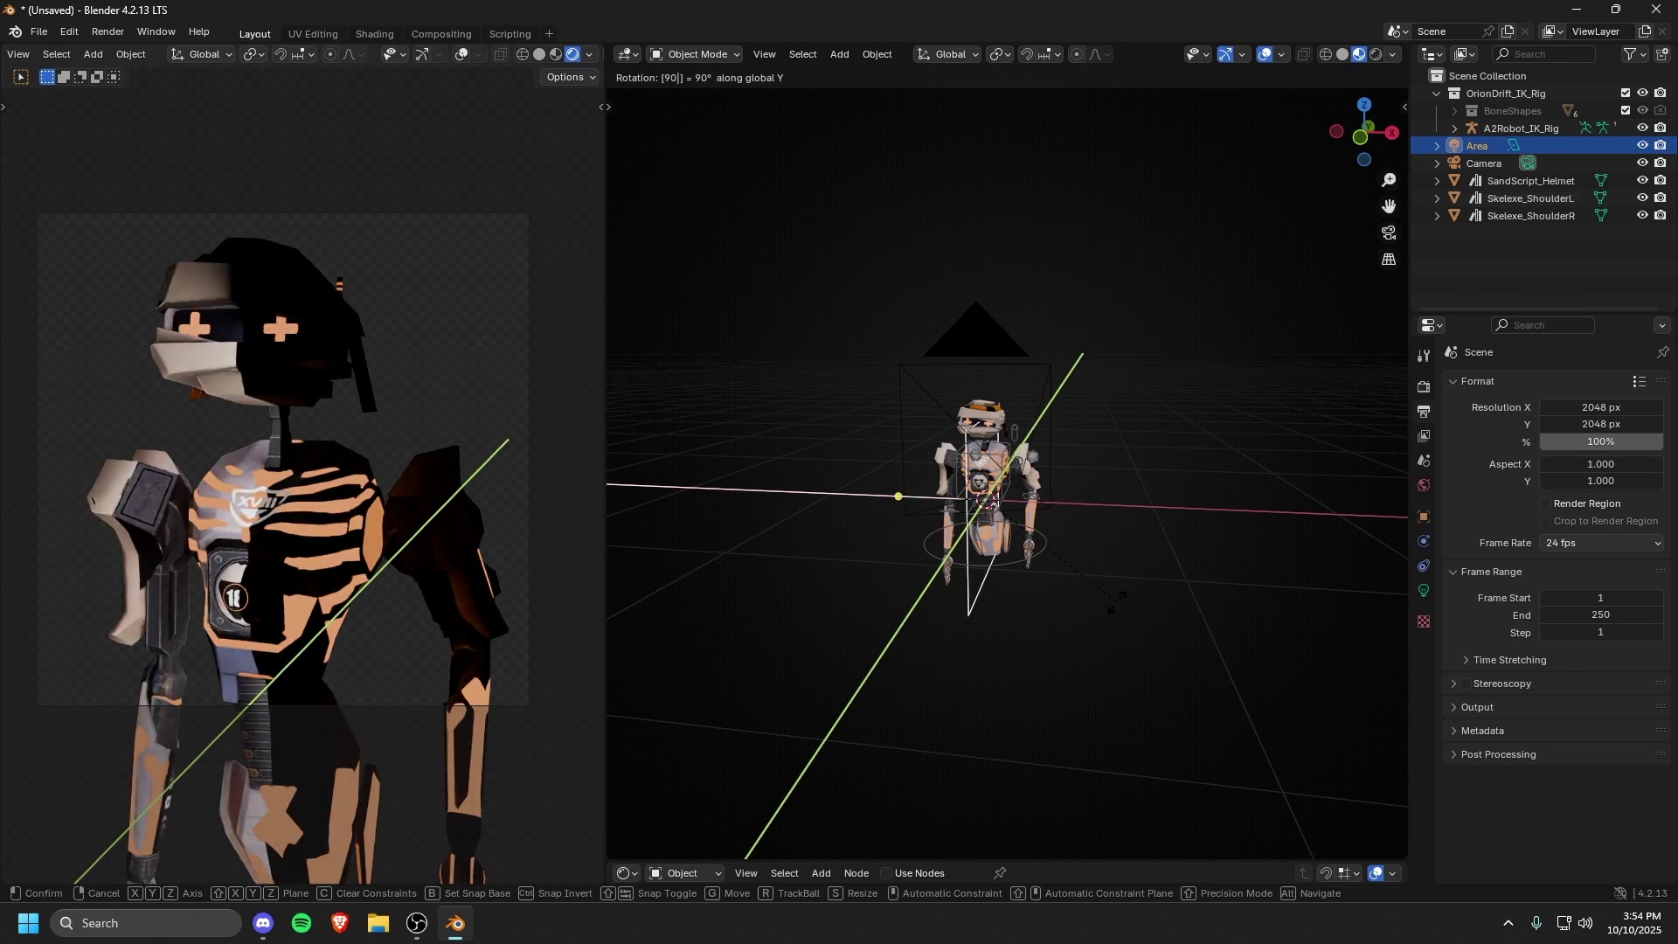
pyautogui.press('Return')
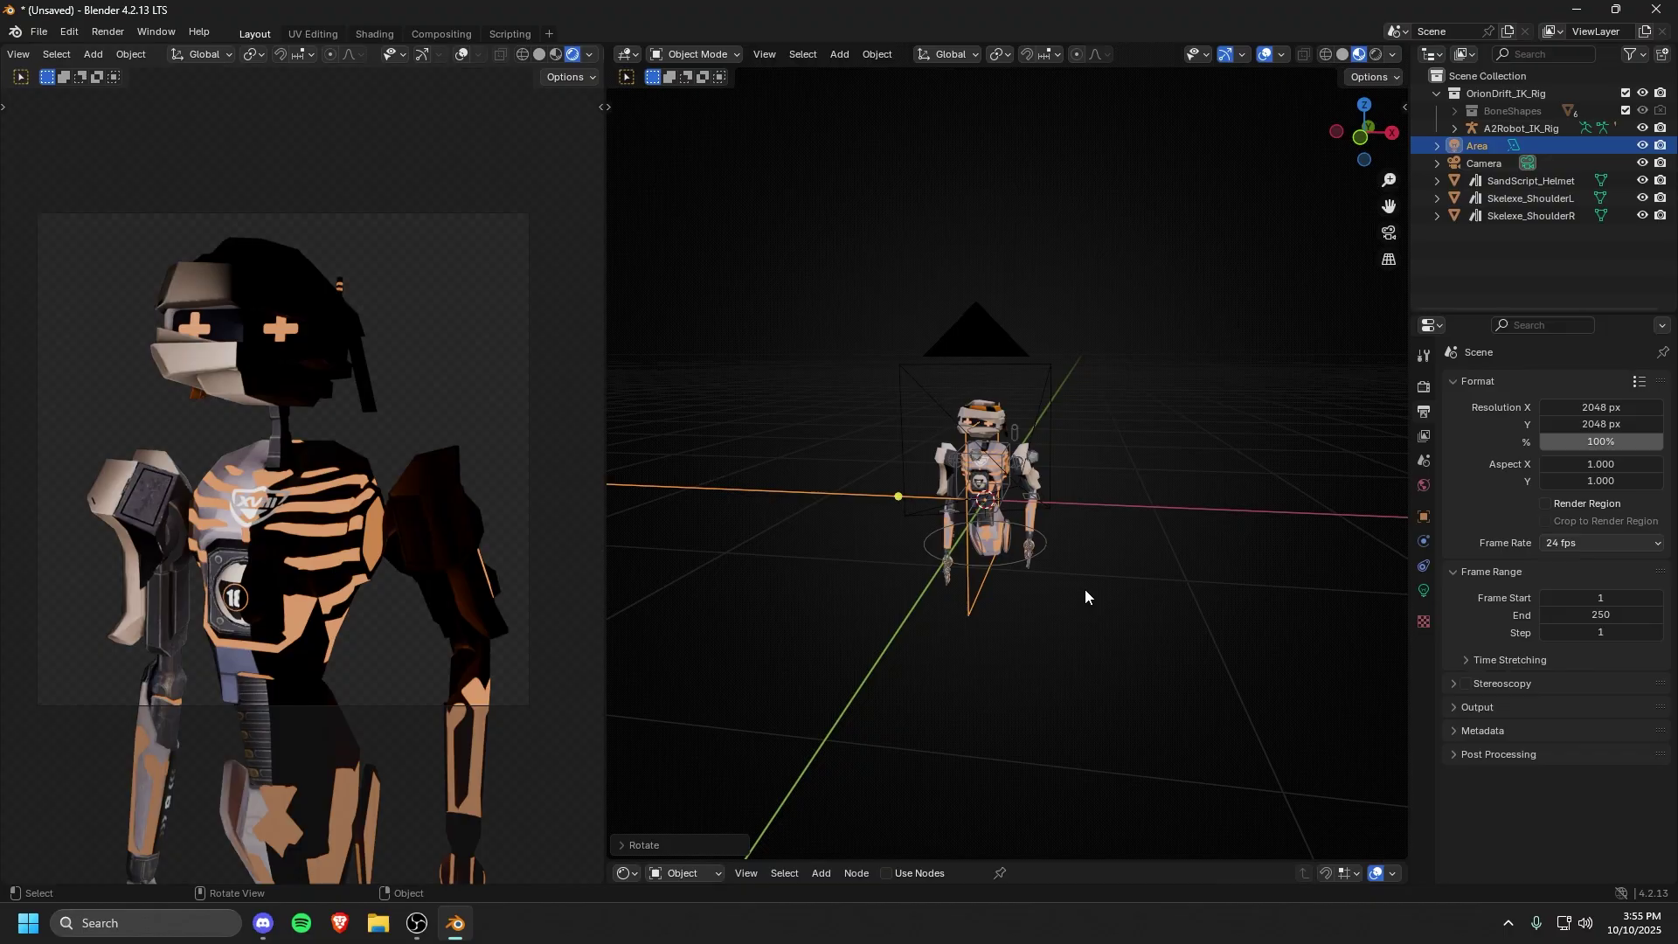
# Step: Move the area light along the global X axis until it stands beyond the robot's left arm
pyautogui.press('g')
pyautogui.press('x')
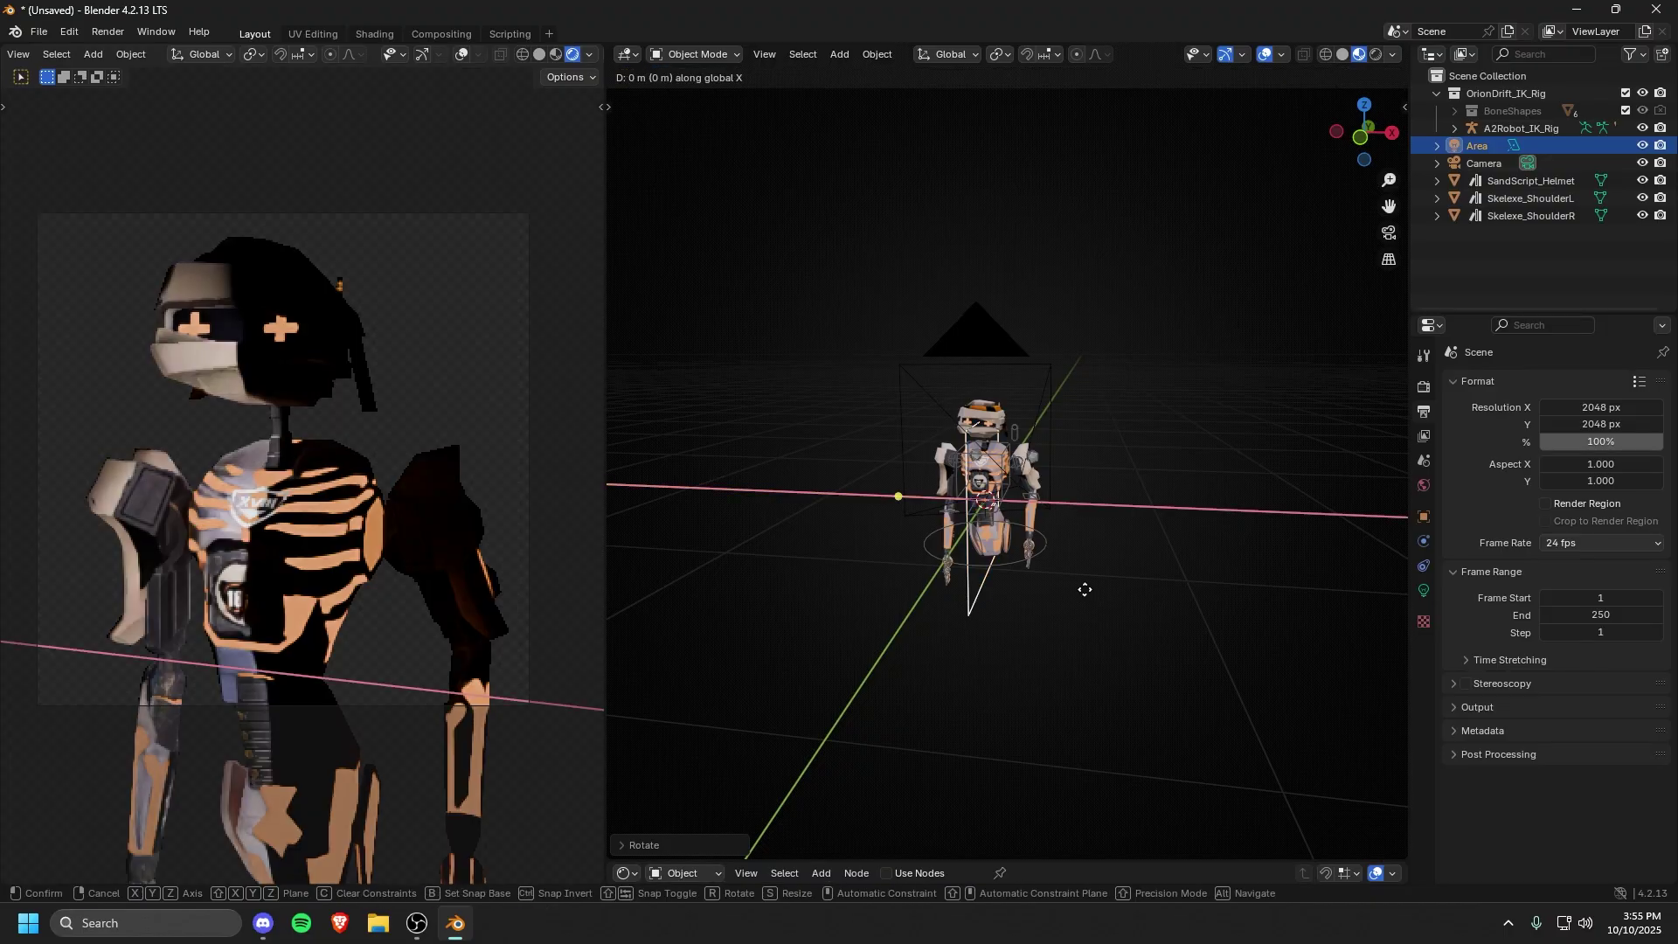
pyautogui.click(1169, 637)
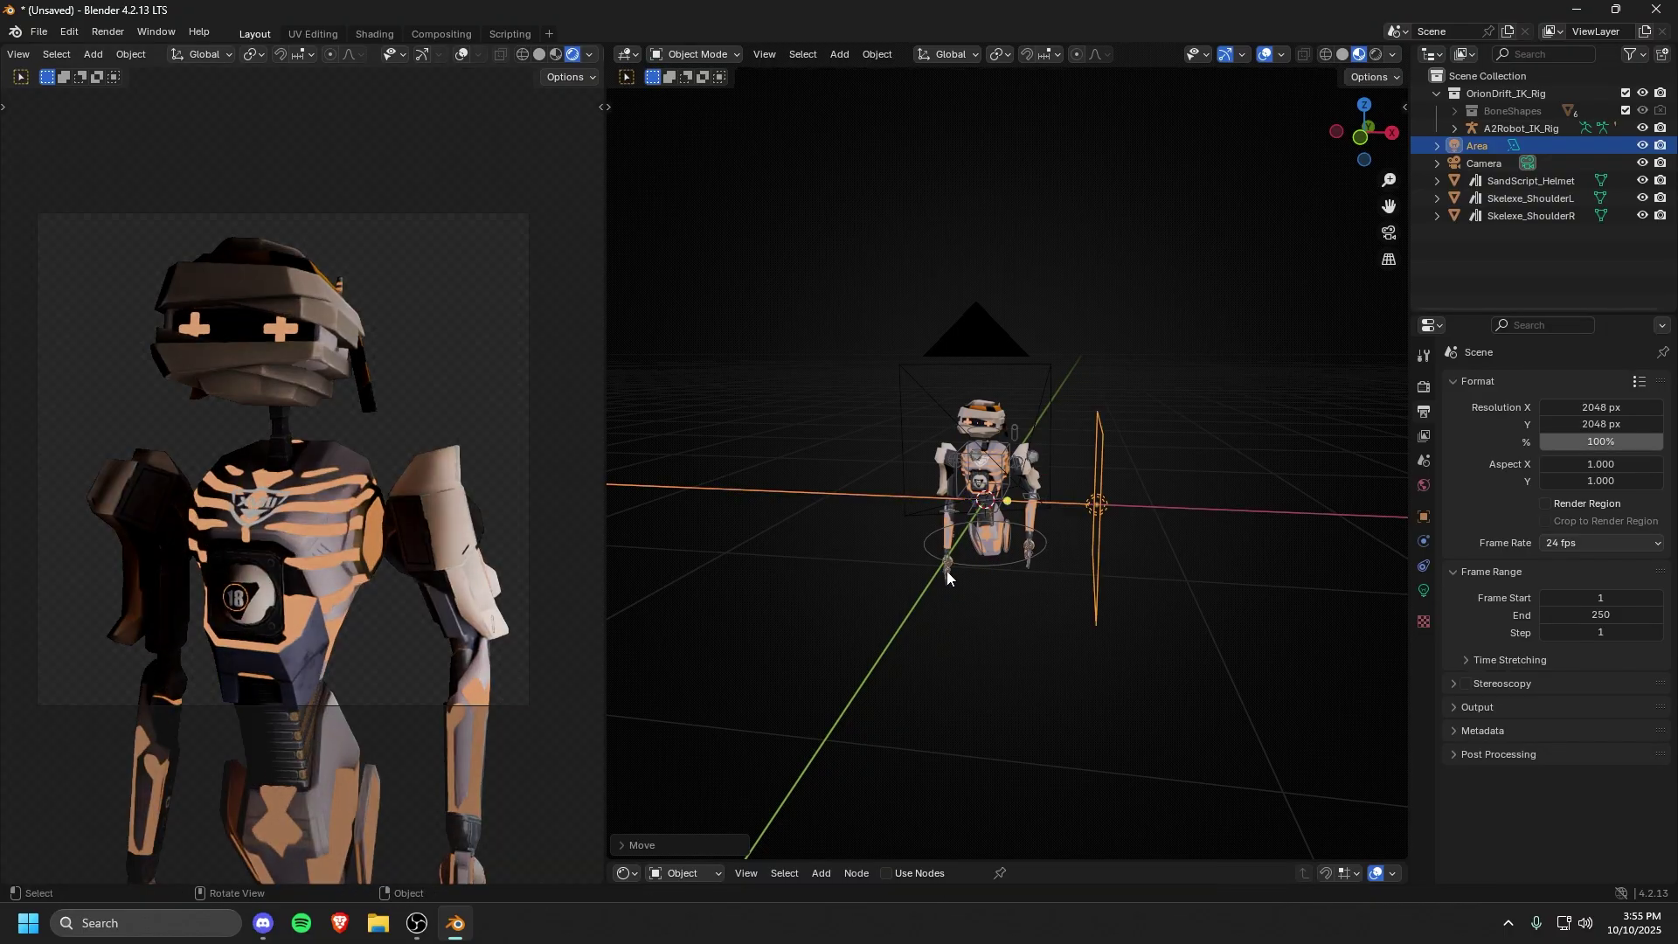
# Step: Scale the area light down along the global Y axis into a narrower upright panel
pyautogui.moveTo(947, 570); pyautogui.dragTo(844, 573, button='middle')
pyautogui.scroll(2, 1224, 607)
pyautogui.moveTo(1275, 610)
pyautogui.mouseDown(button='middle')
pyautogui.moveTo(1194, 573)
pyautogui.moveTo(1299, 610)
pyautogui.moveTo(1277, 615)
pyautogui.mouseUp(button='middle')
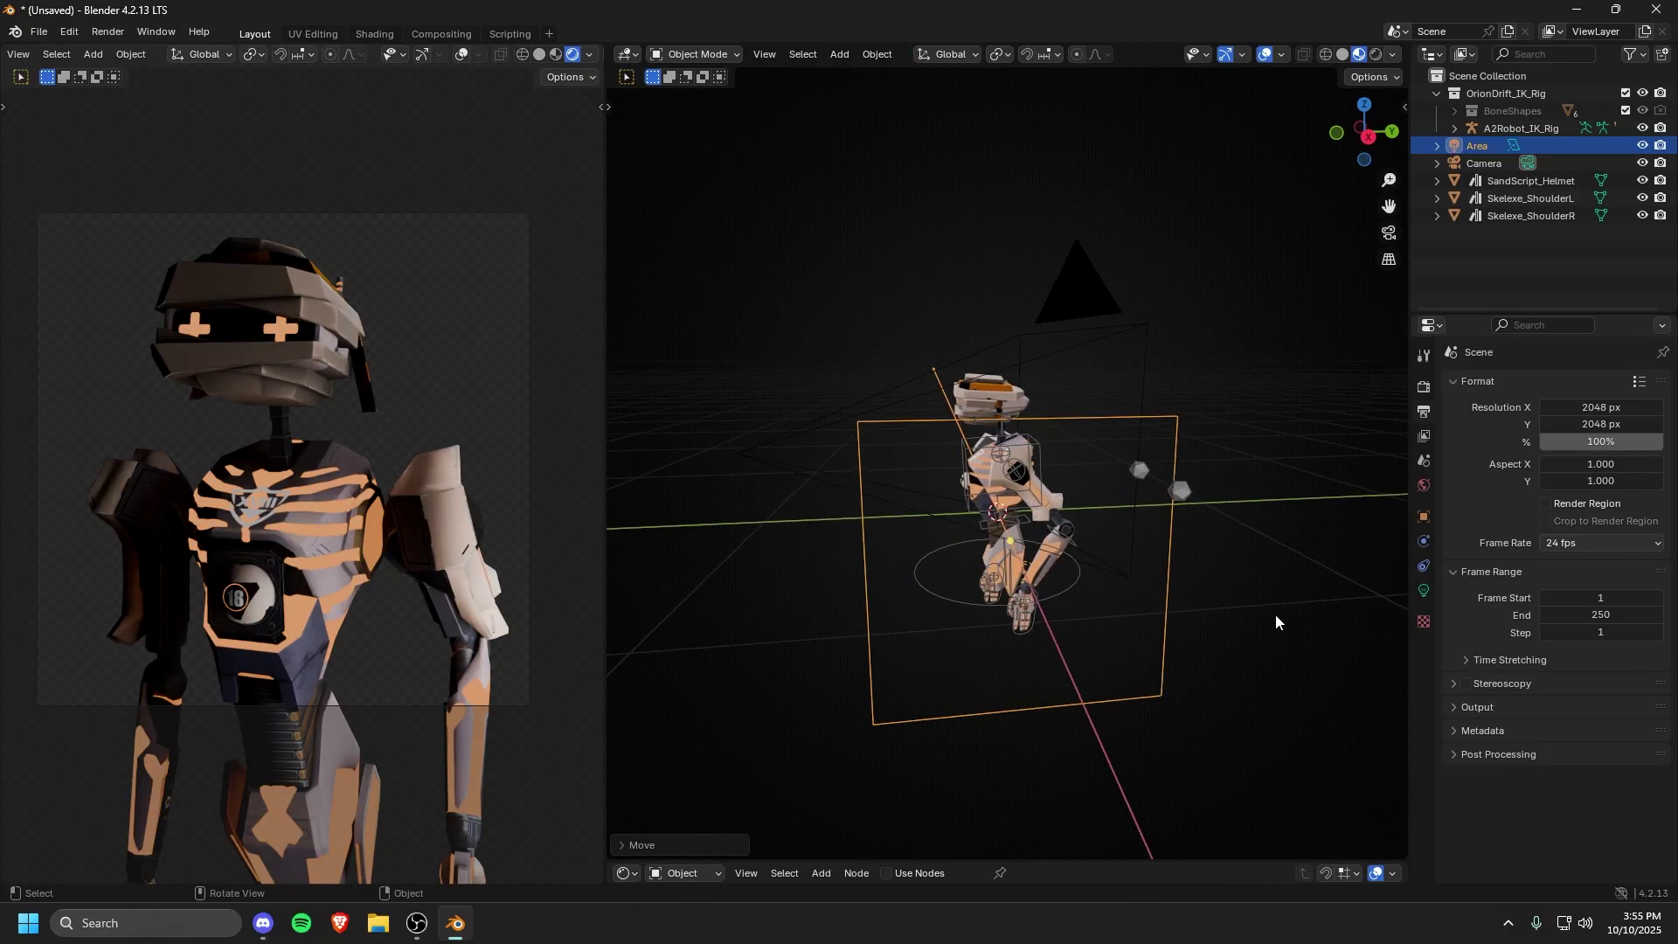
pyautogui.press('s')
pyautogui.press('y')
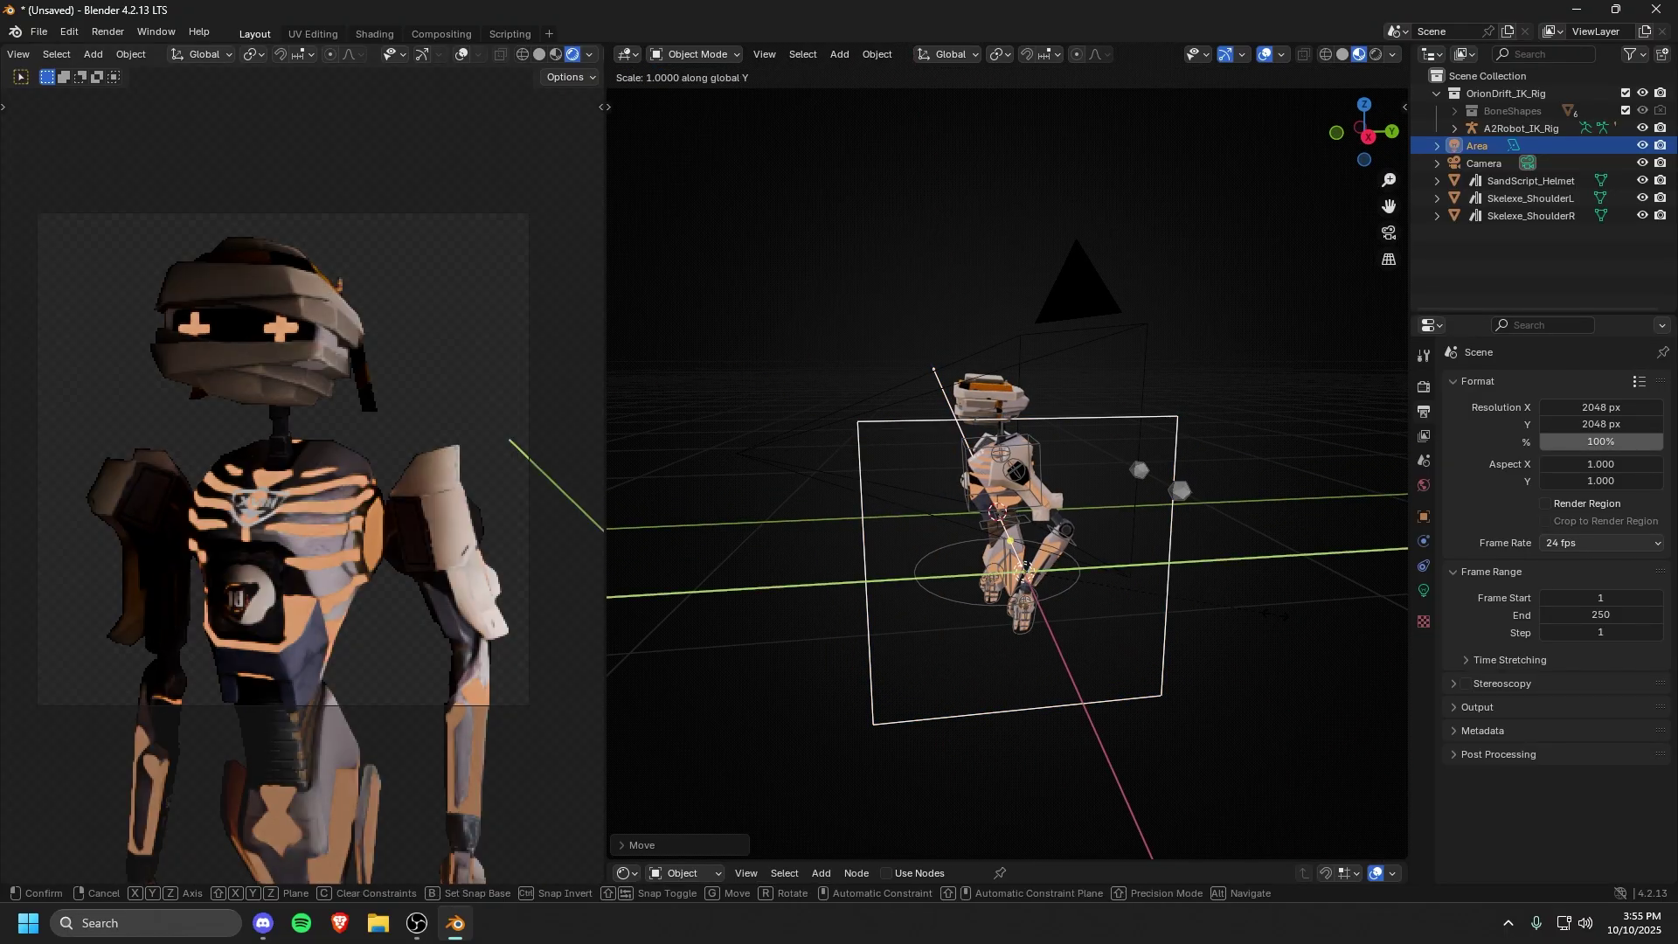
pyautogui.click(1200, 612)
pyautogui.moveTo(971, 240); pyautogui.dragTo(1099, 234, button='middle')
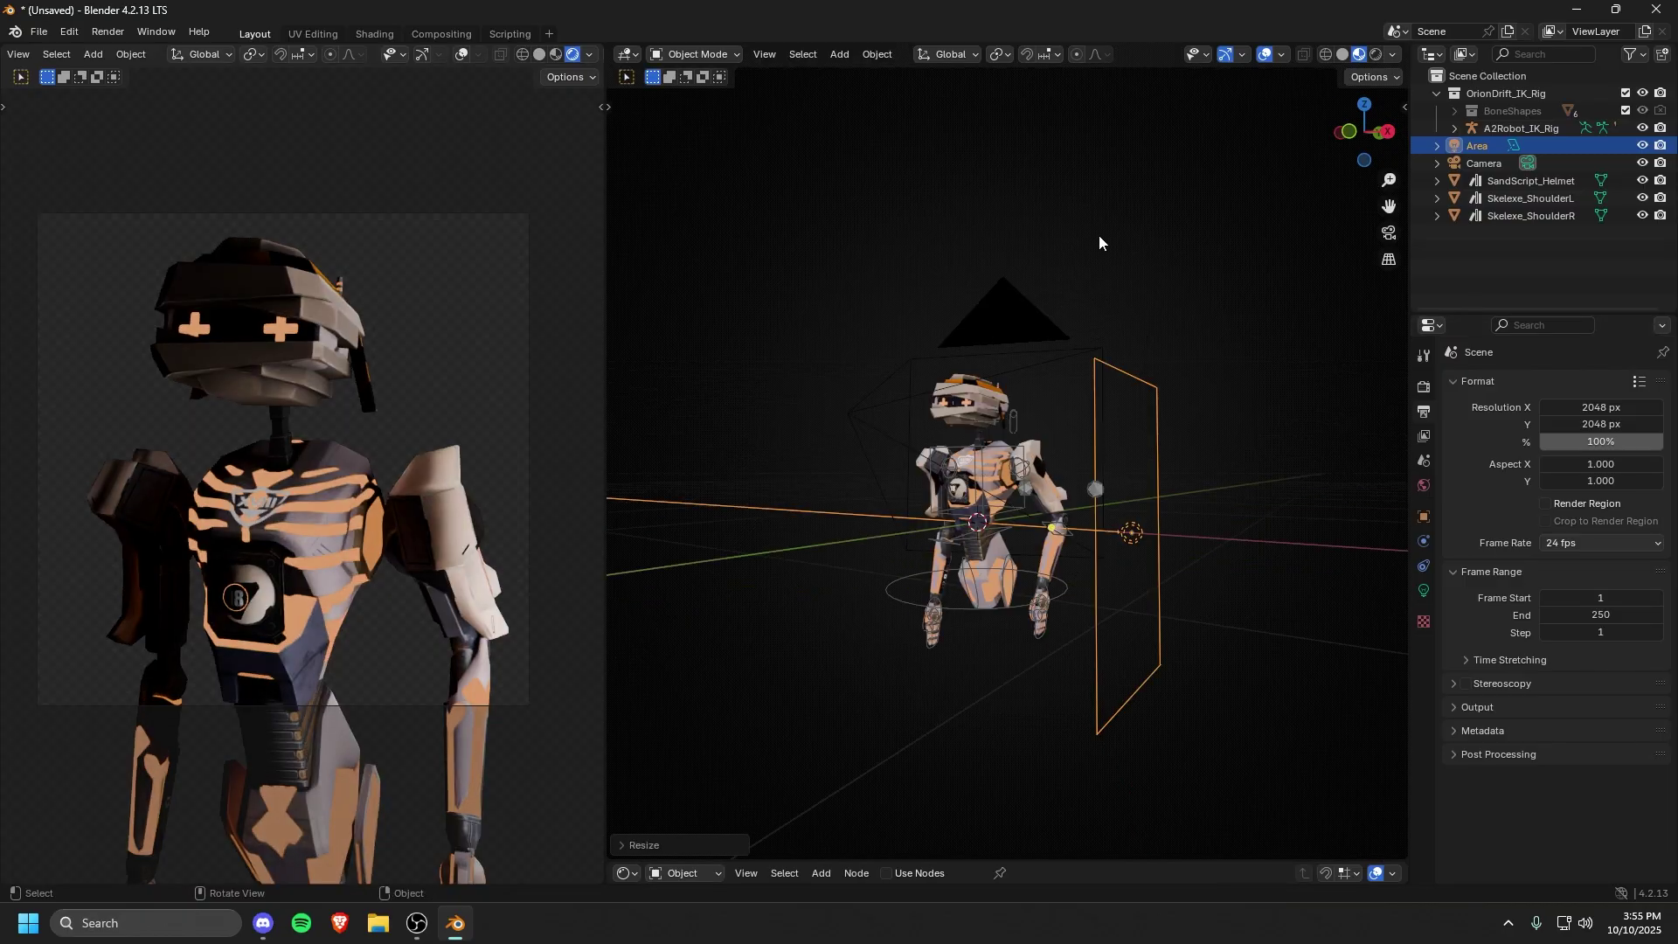
pyautogui.moveTo(1045, 459); pyautogui.dragTo(1092, 473, button='middle')
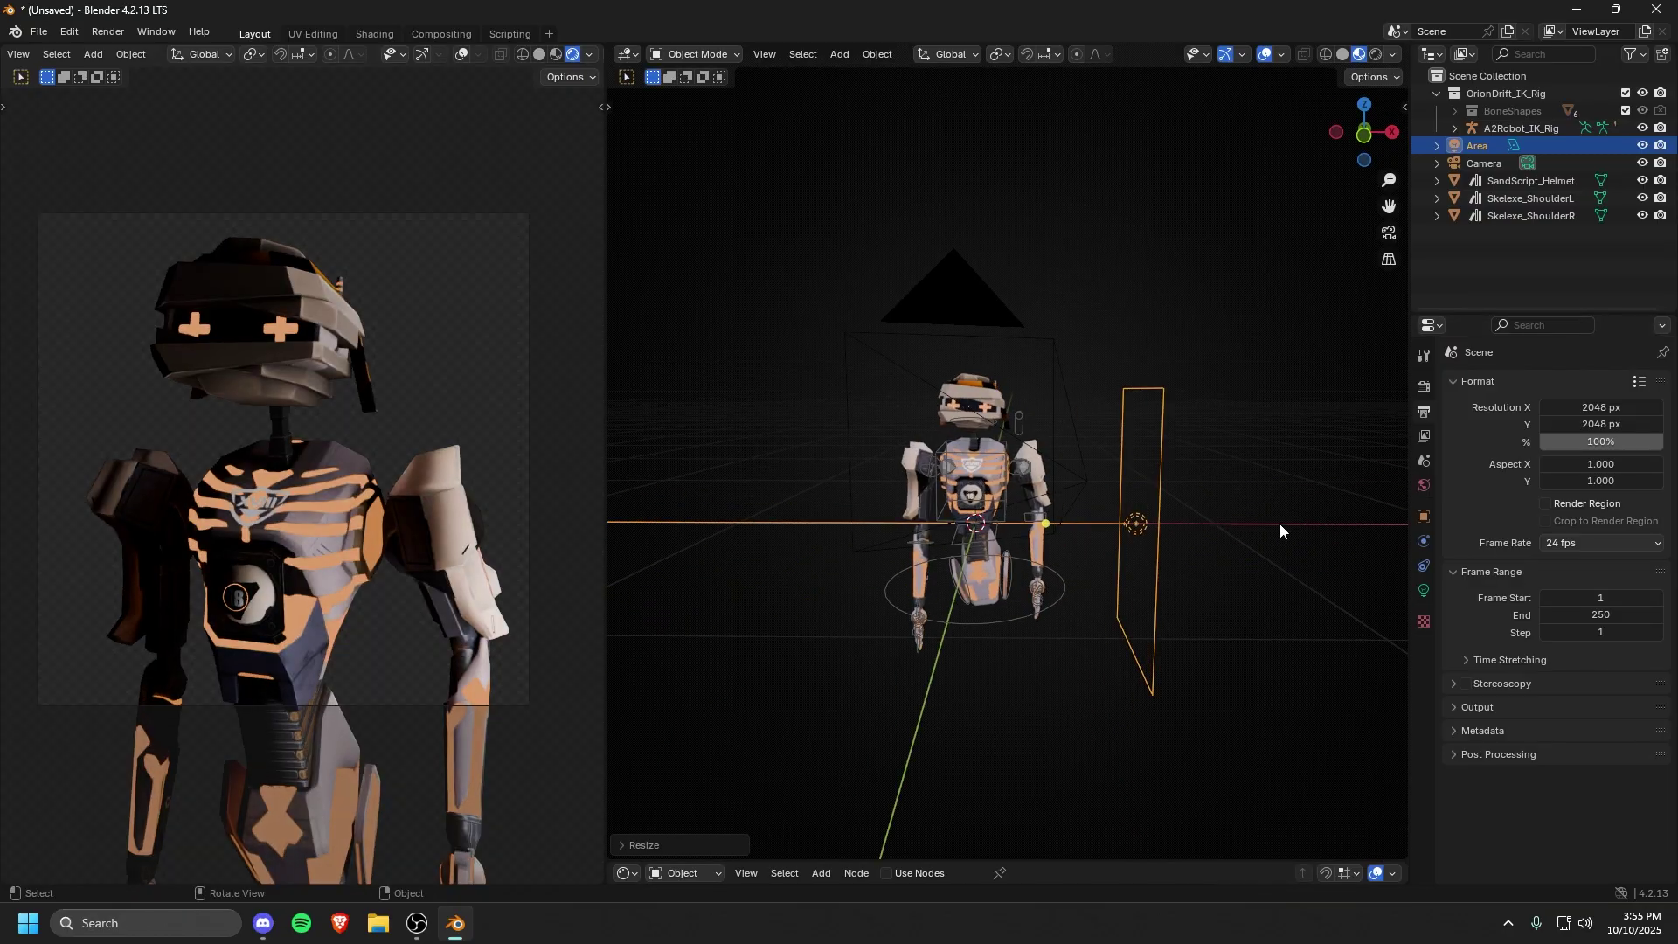
pyautogui.moveTo(1279, 525); pyautogui.dragTo(1224, 511, button='middle')
# Step: Set the area light's power to 50 W
pyautogui.click(1210, 434)
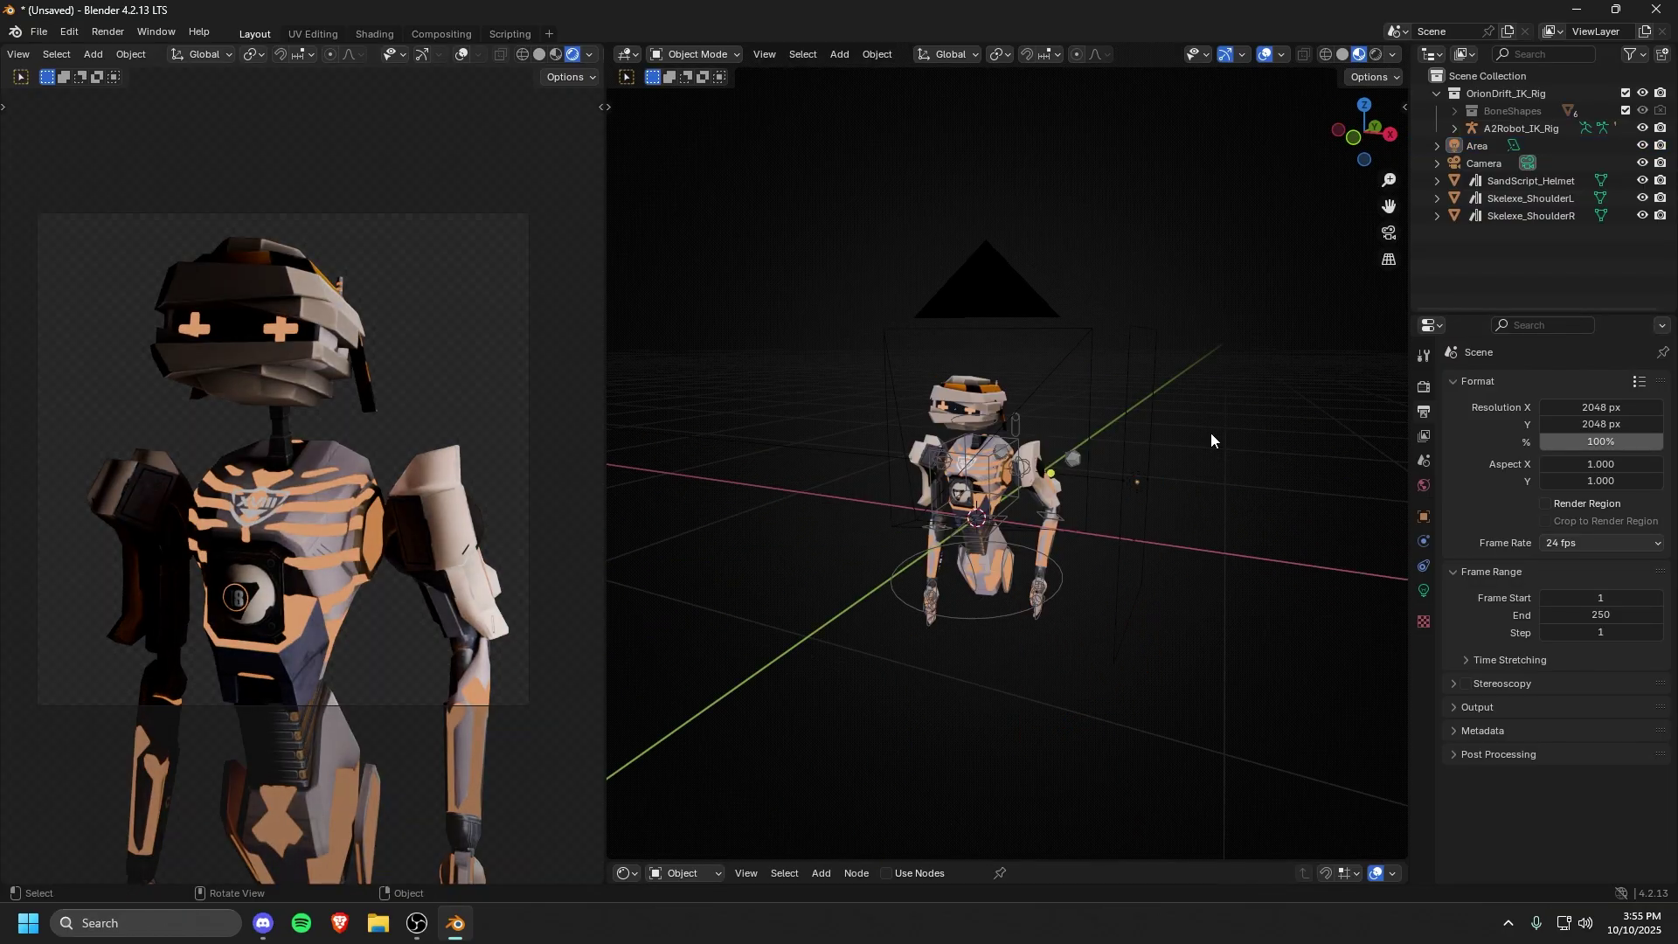
pyautogui.click(1150, 457)
pyautogui.moveTo(1150, 456); pyautogui.dragTo(1198, 442, button='middle')
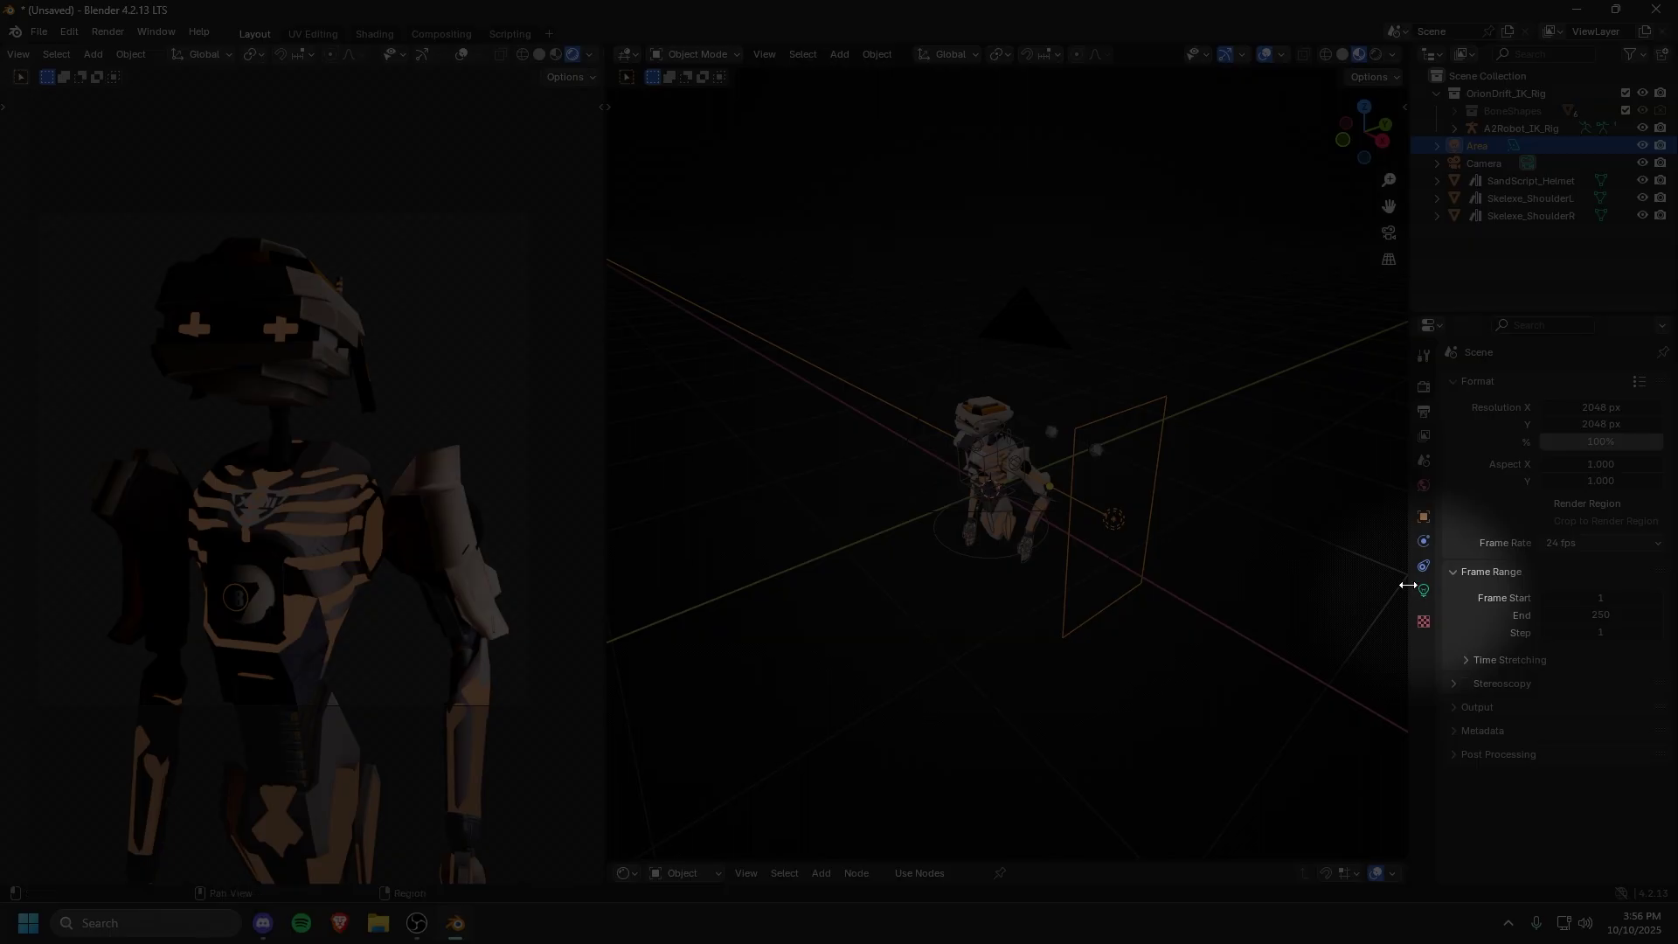
pyautogui.click(1425, 592)
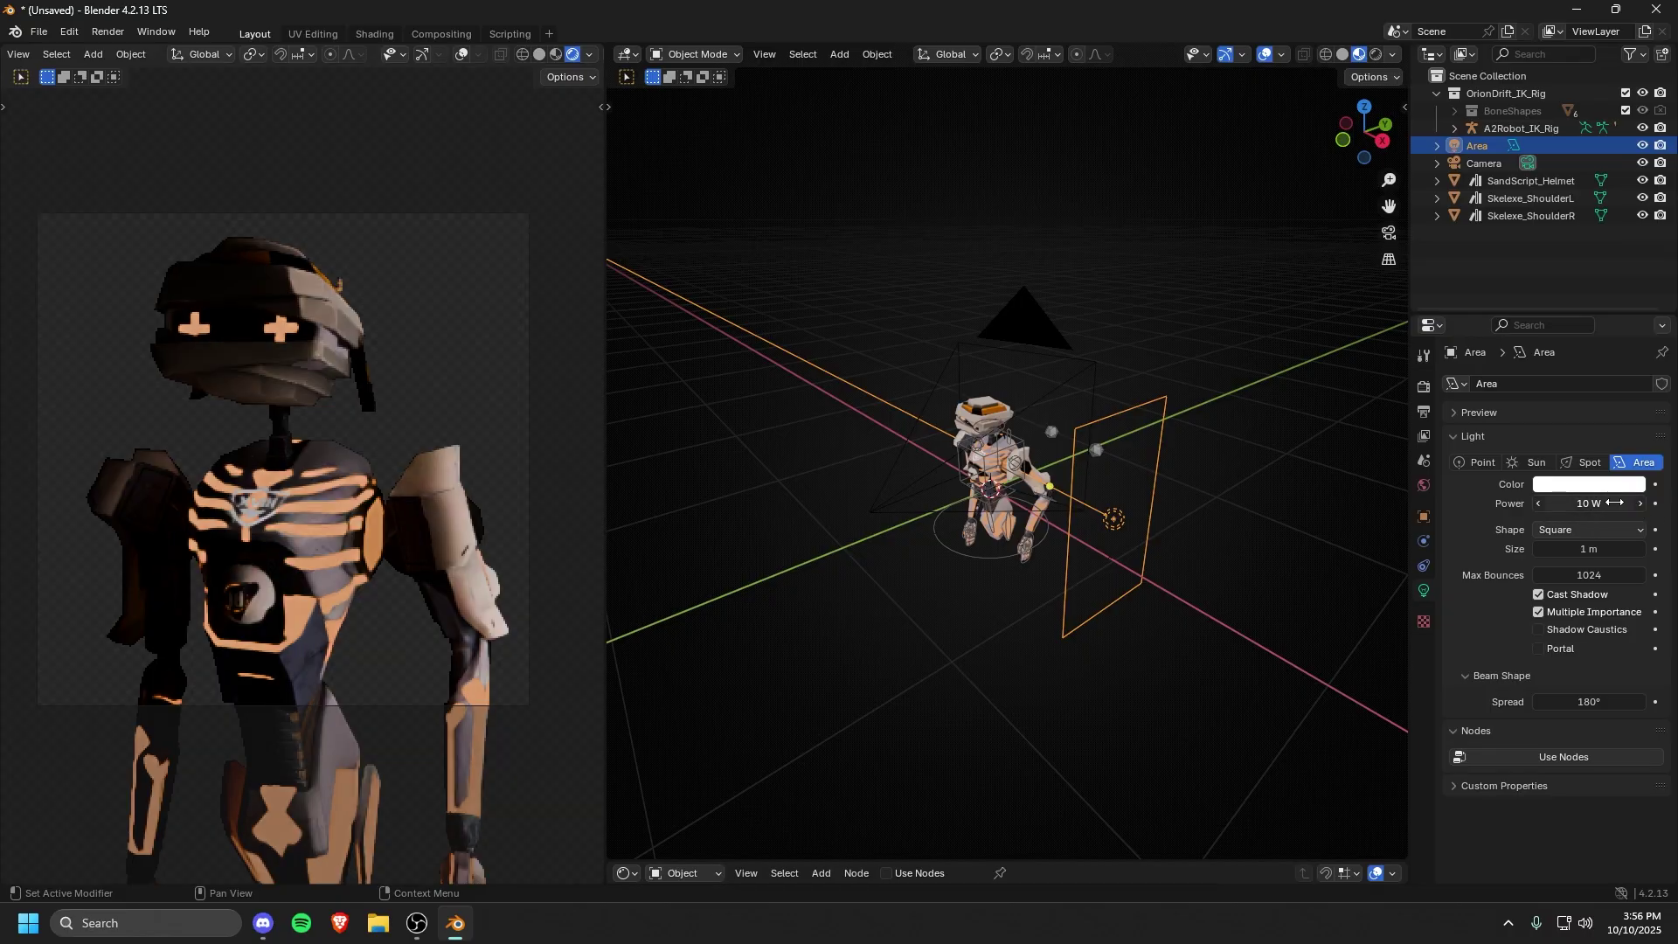
pyautogui.click(1553, 503)
pyautogui.click(1553, 504)
pyautogui.moveTo(1552, 504); pyautogui.dragTo(1532, 503)
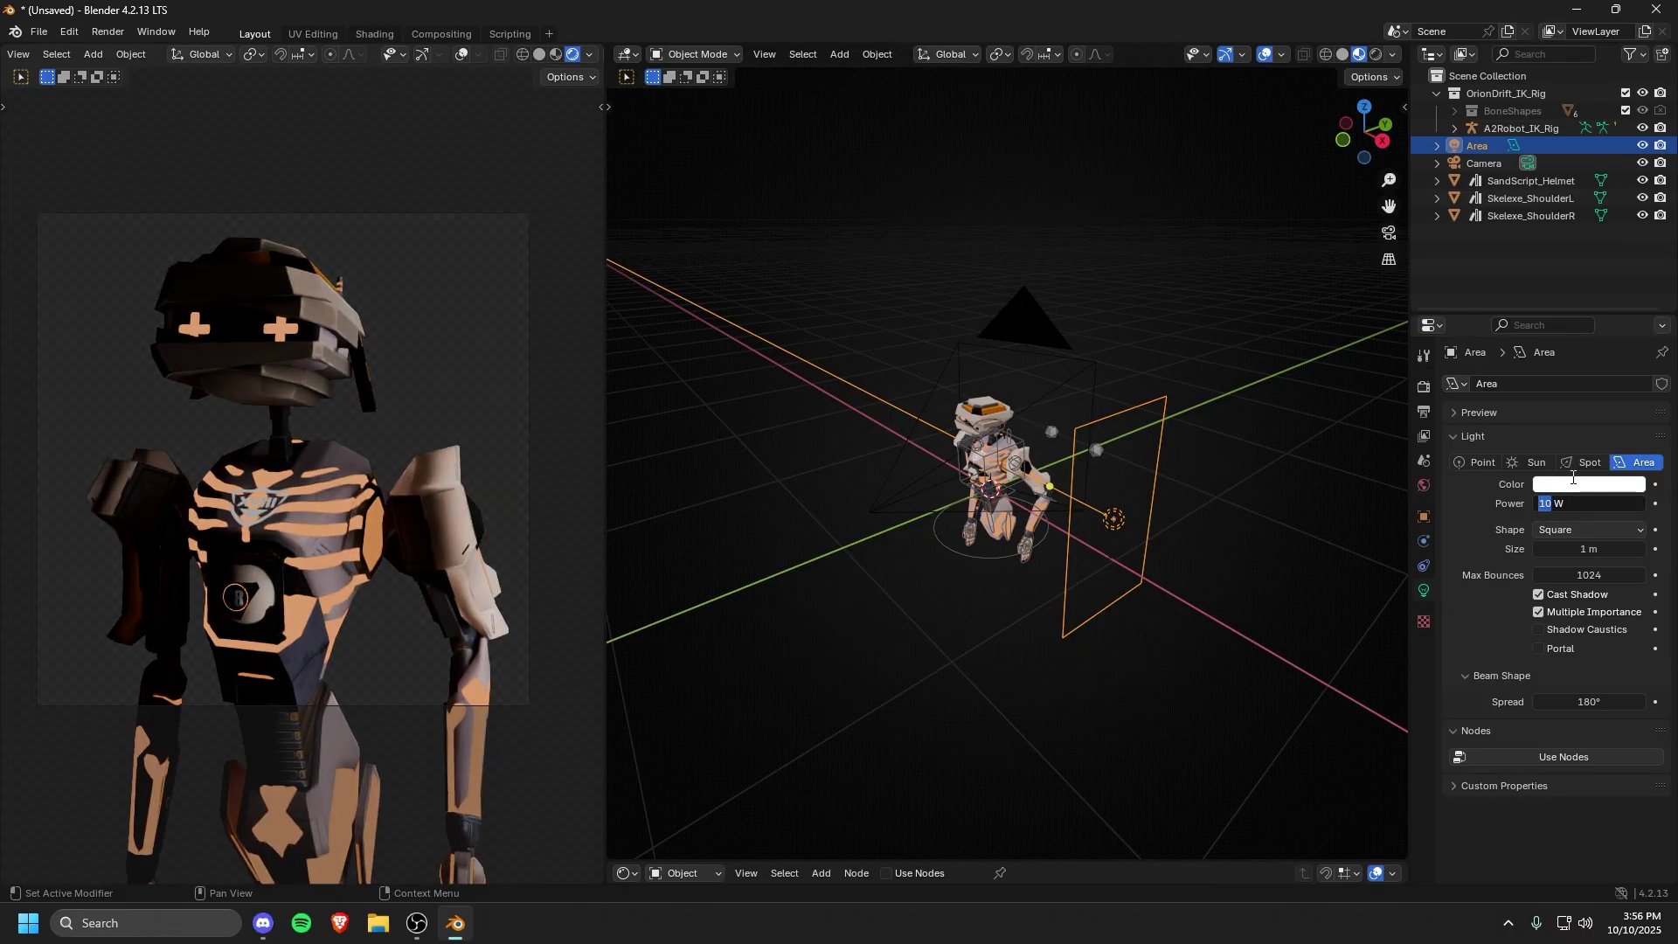
pyautogui.write('50')
pyautogui.press('Return')
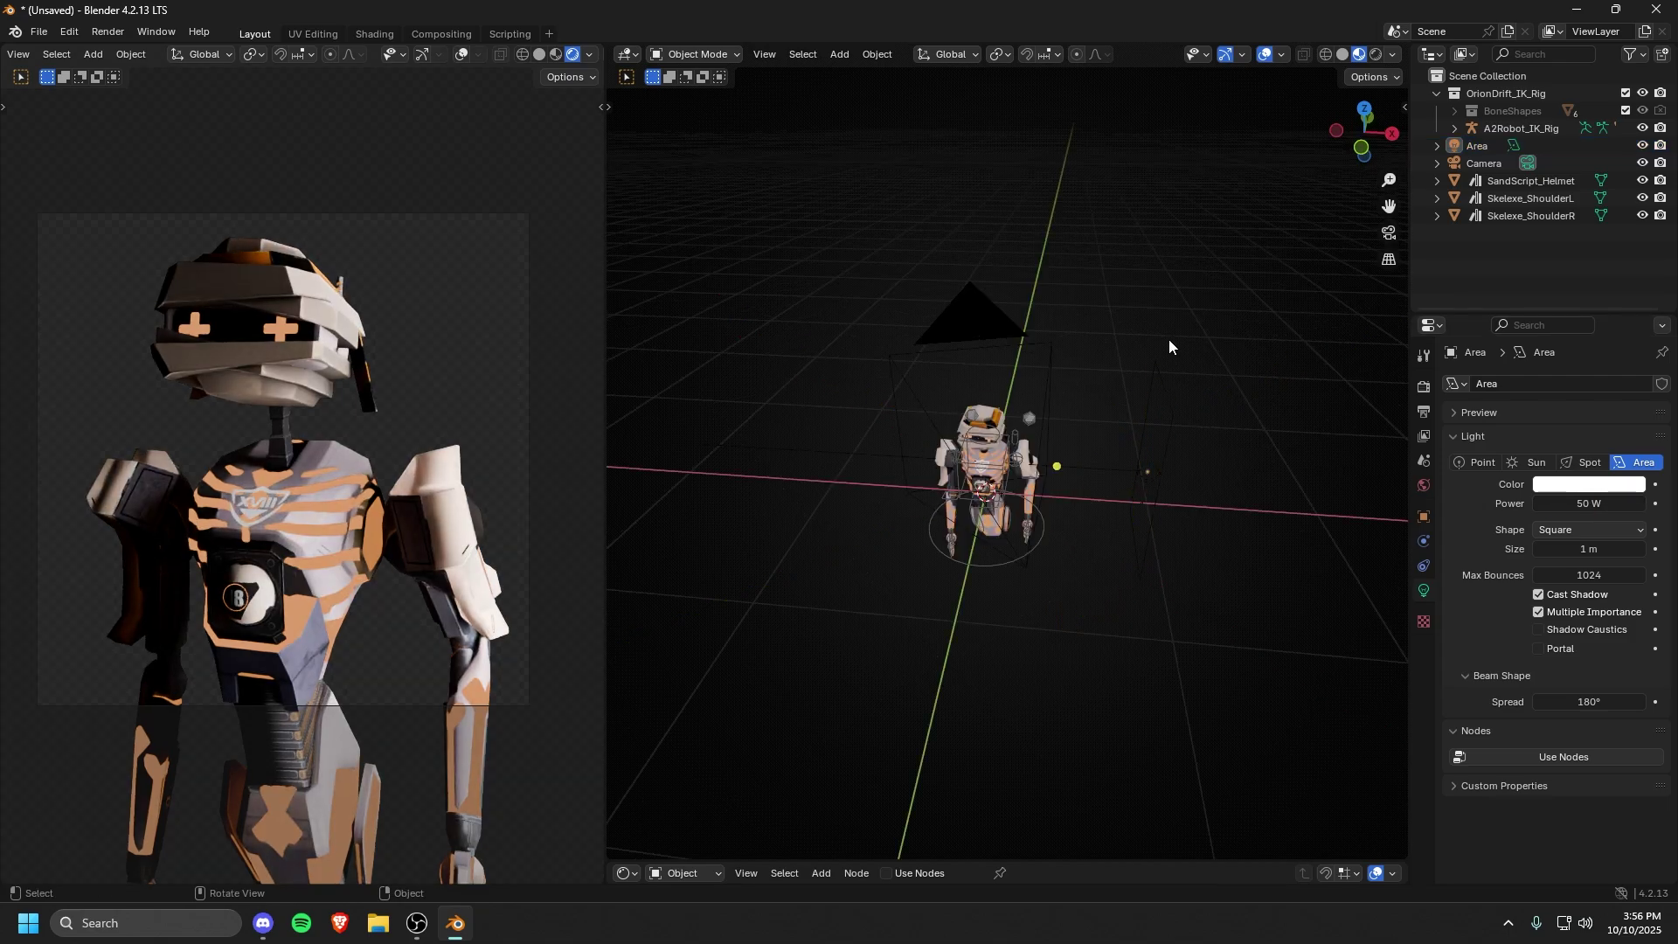
# Step: Duplicate the area light and place the copy on the opposite side of the robot
pyautogui.moveTo(1128, 477); pyautogui.dragTo(1110, 547, button='middle')
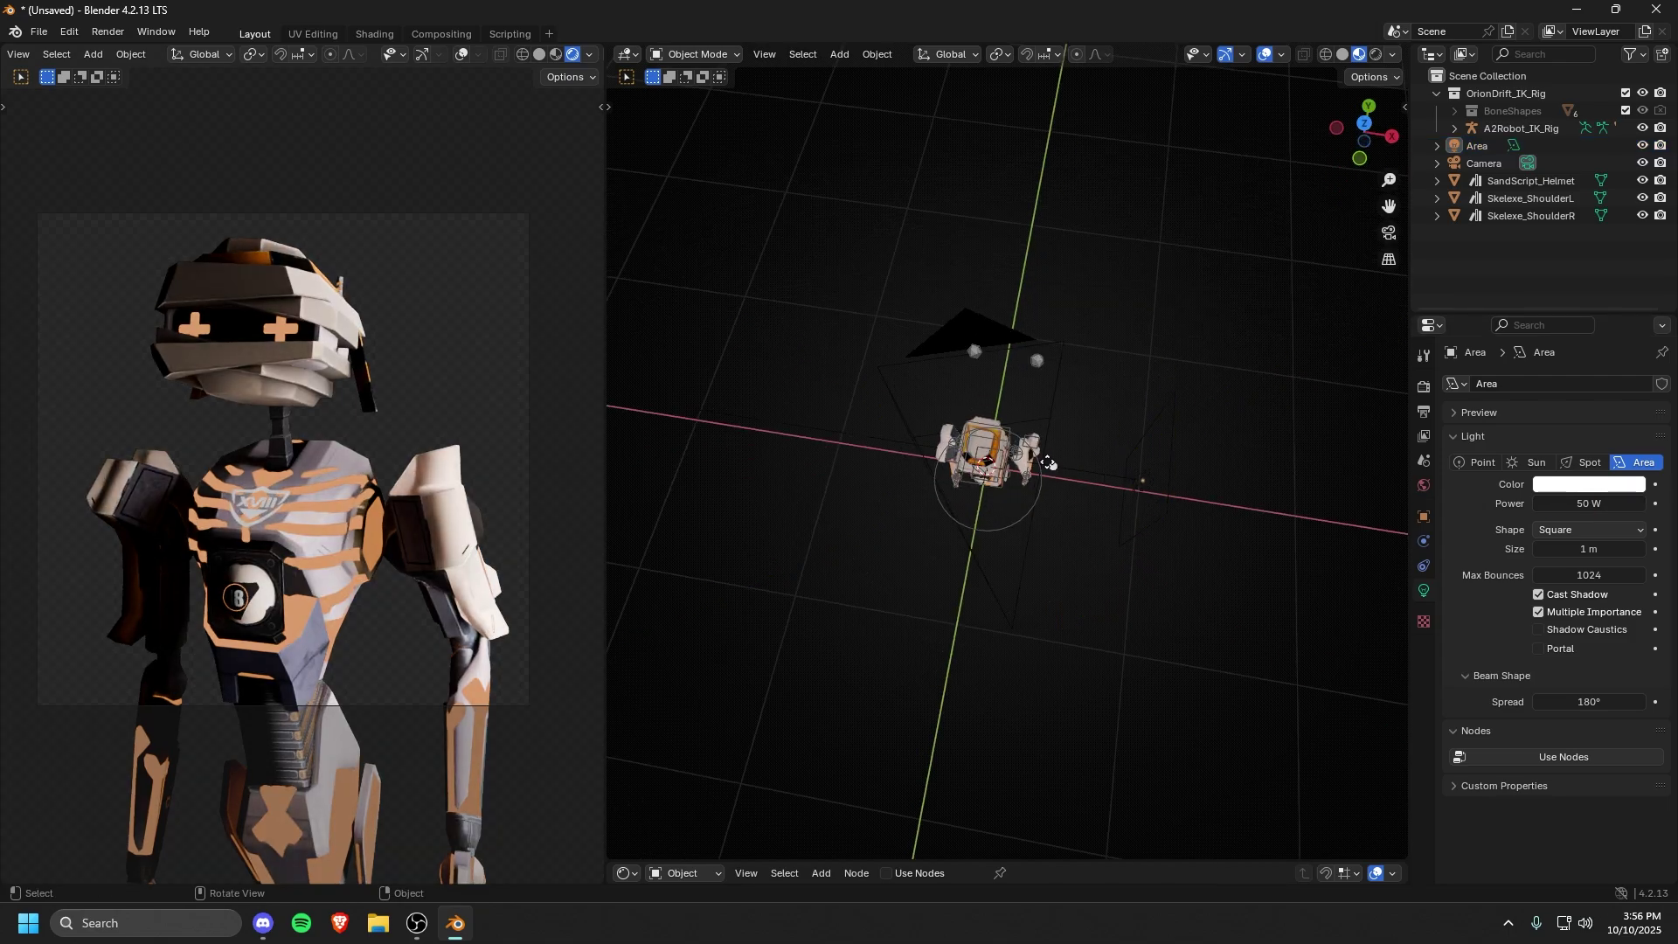
pyautogui.press('KP_7')
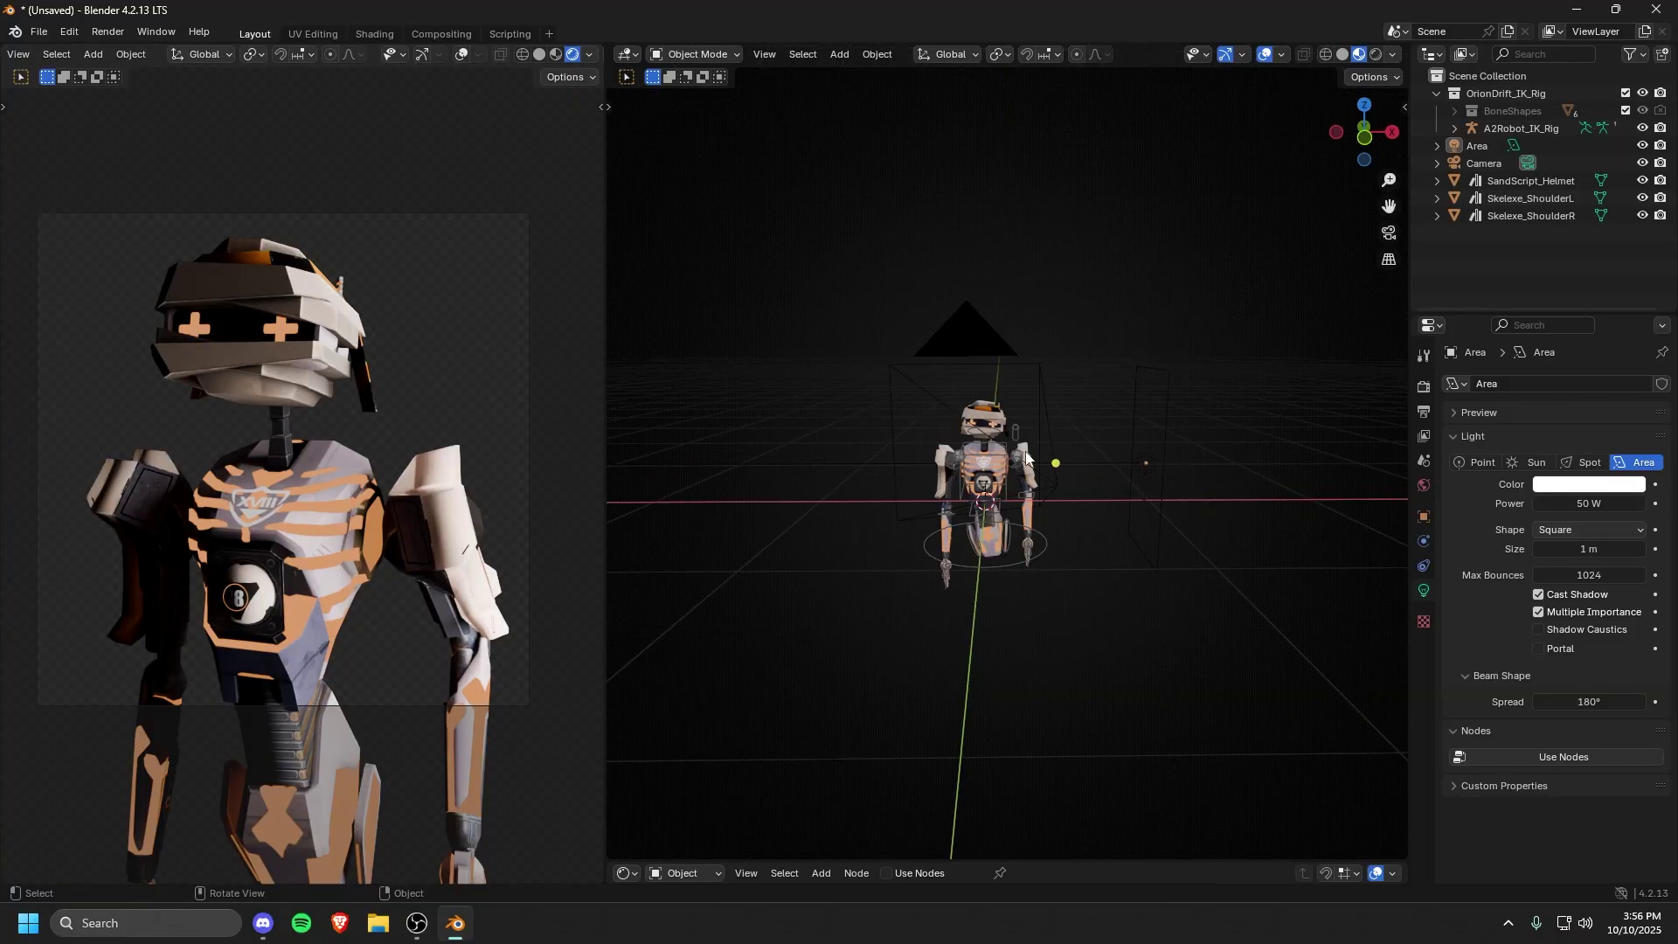
pyautogui.click(1152, 437)
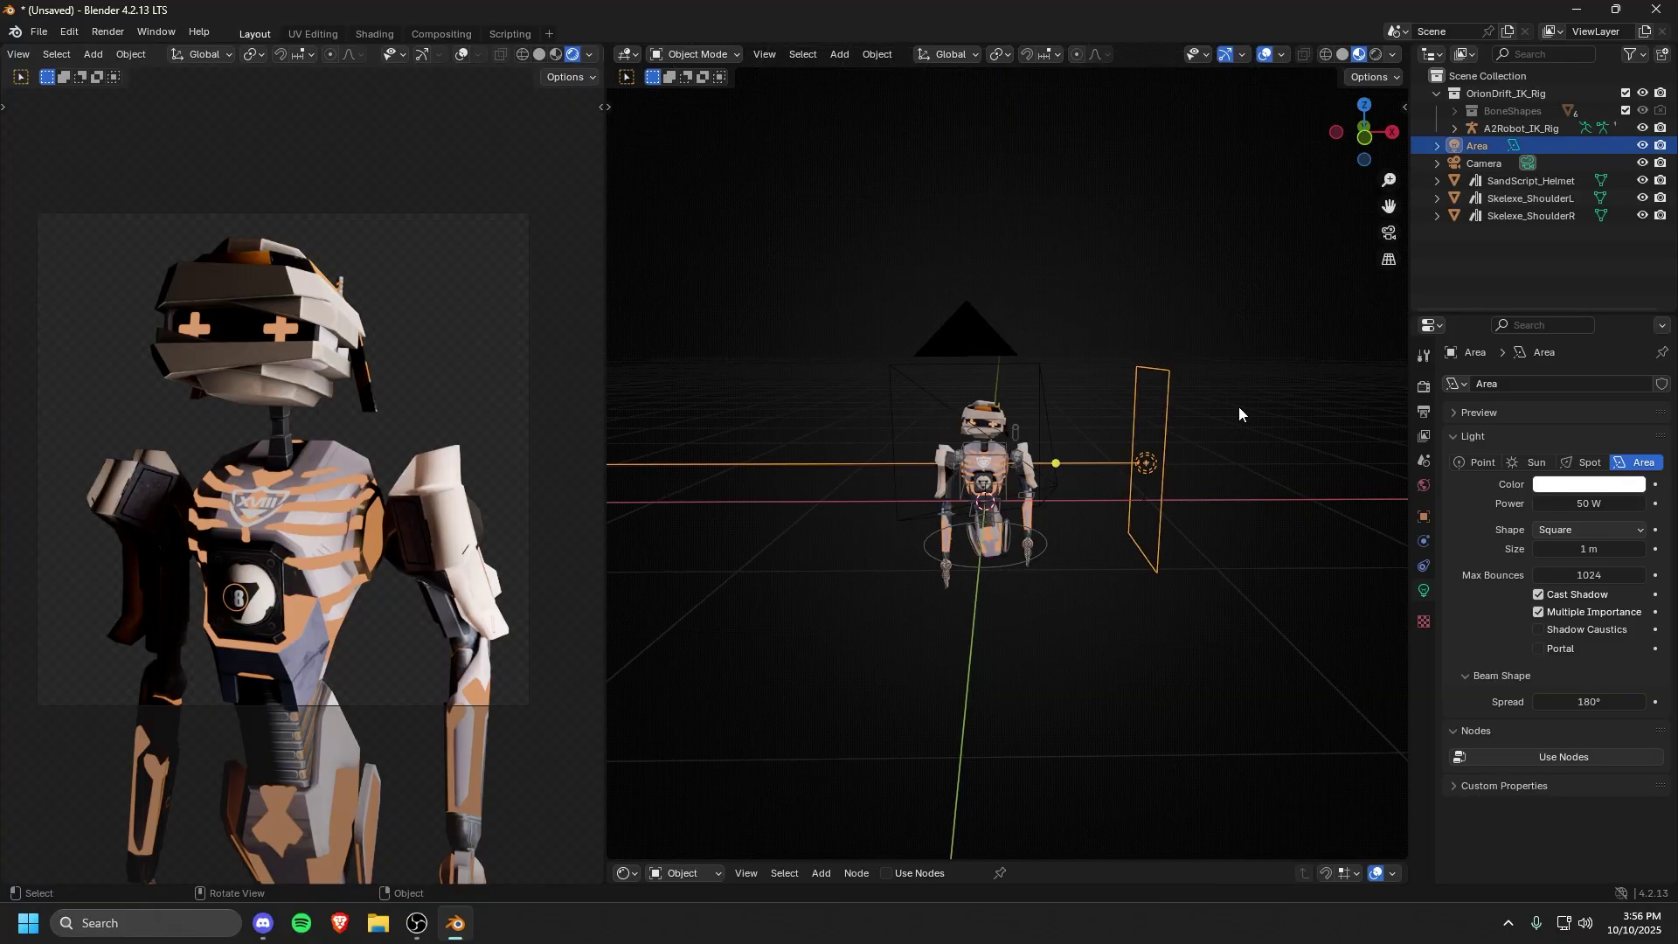
pyautogui.hotkey('shift', 'd')
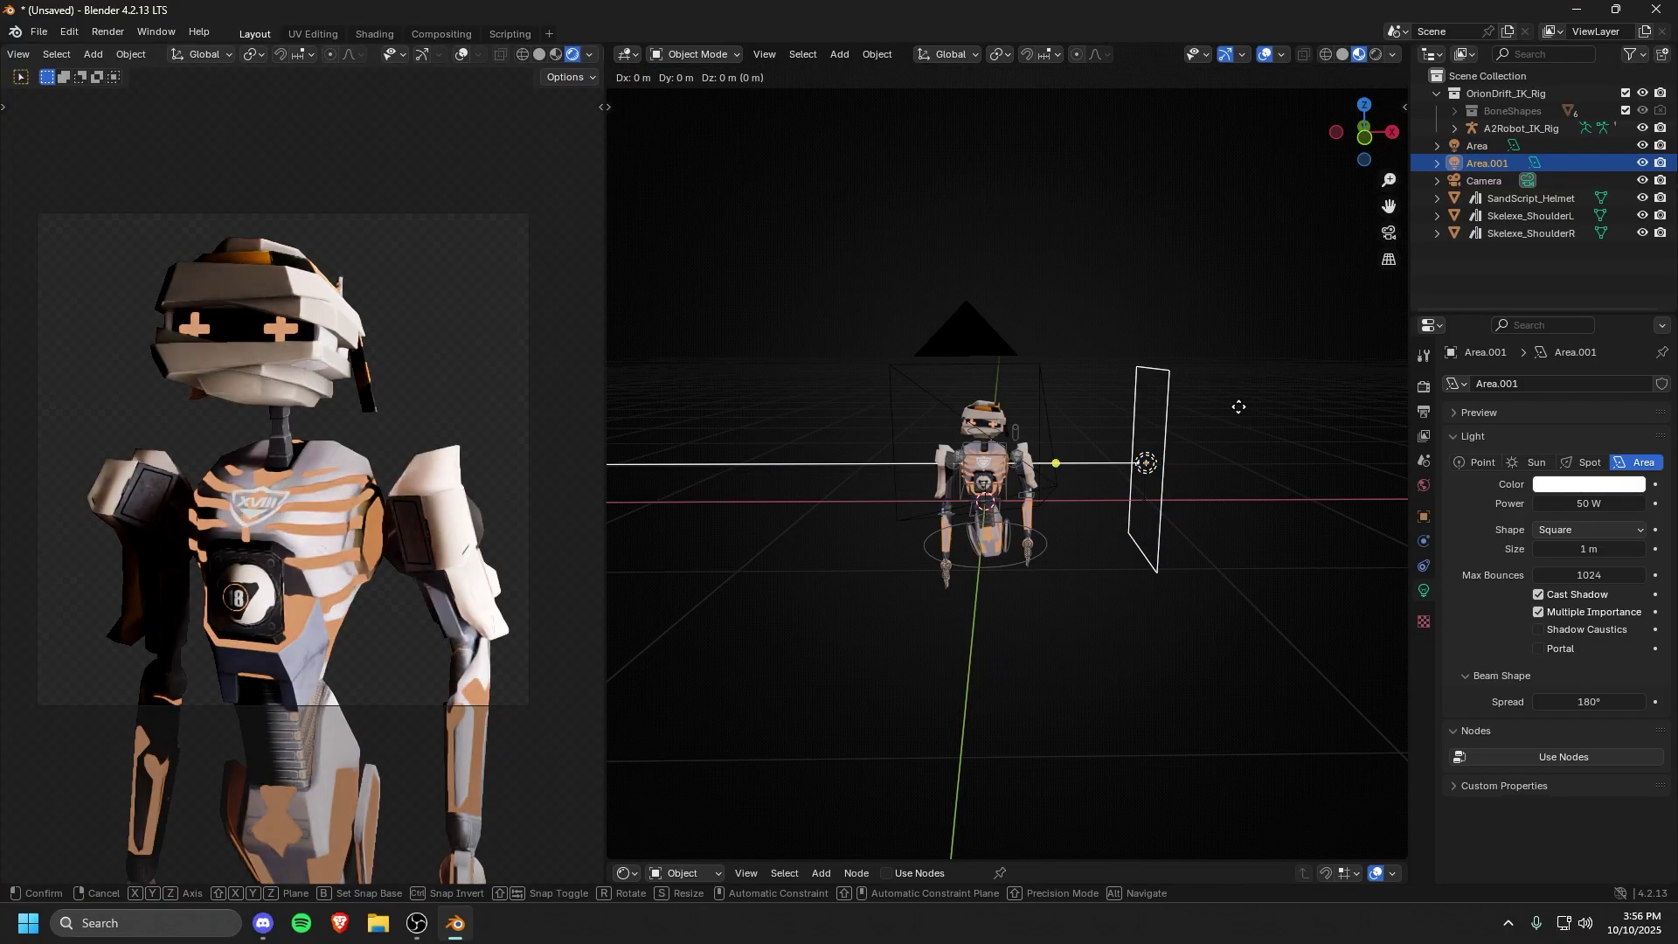
pyautogui.click(911, 435)
# Step: Rotate the duplicated area light 180° about the global Z axis
pyautogui.moveTo(1169, 601); pyautogui.dragTo(1217, 637, button='middle')
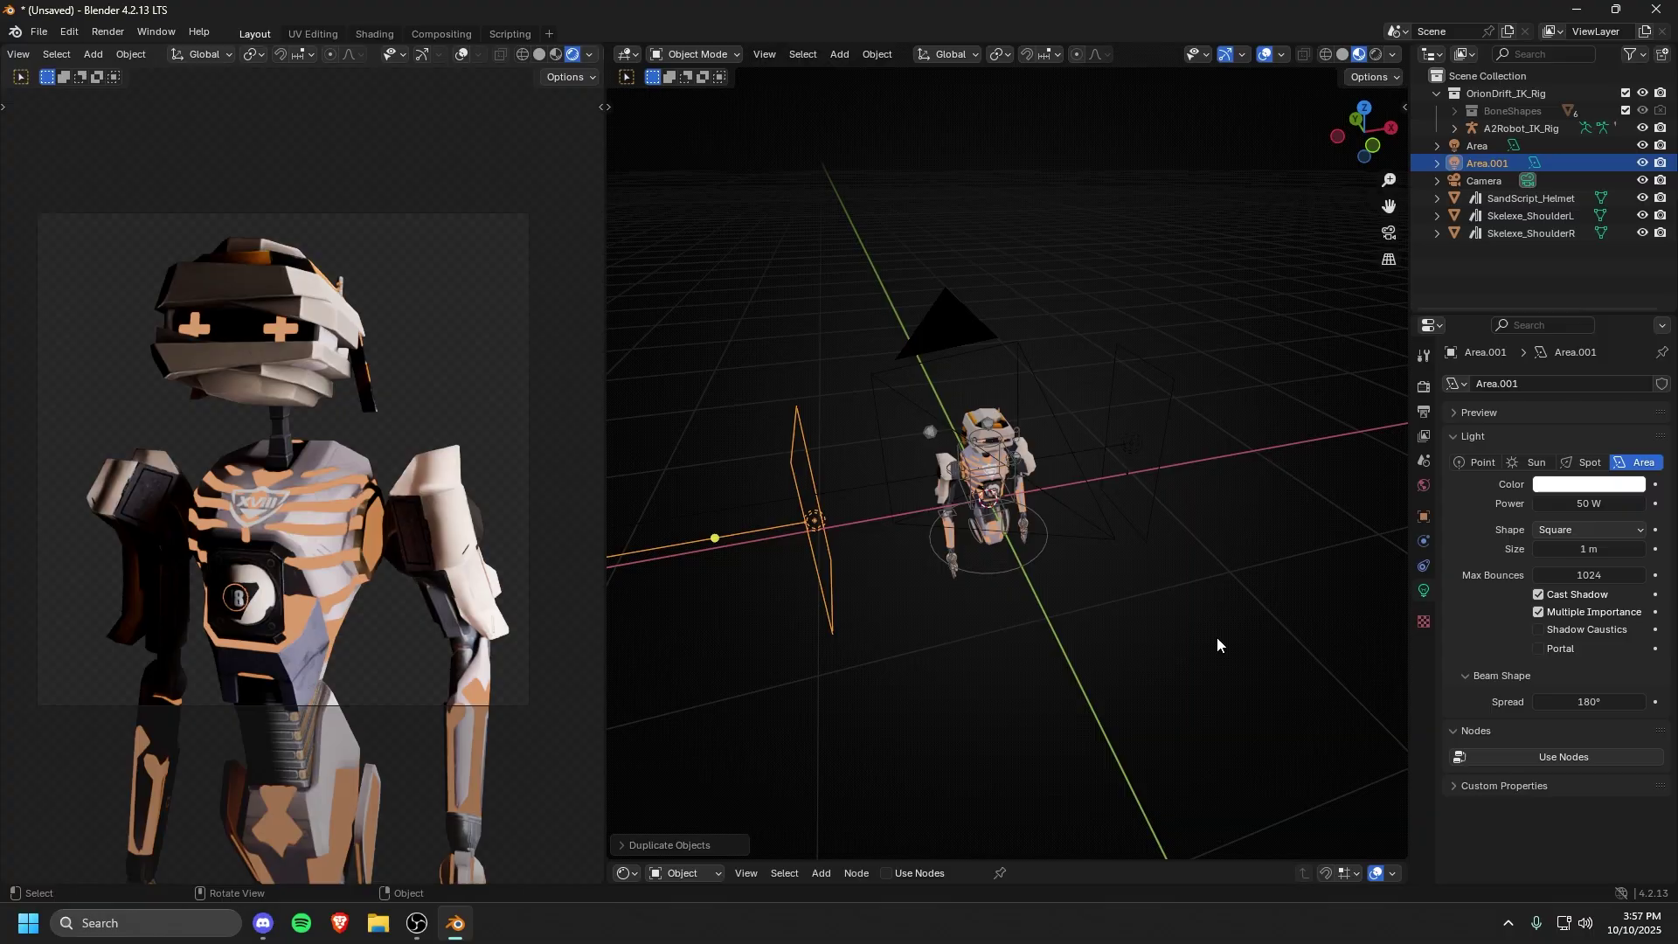
pyautogui.press('r')
pyautogui.press('z')
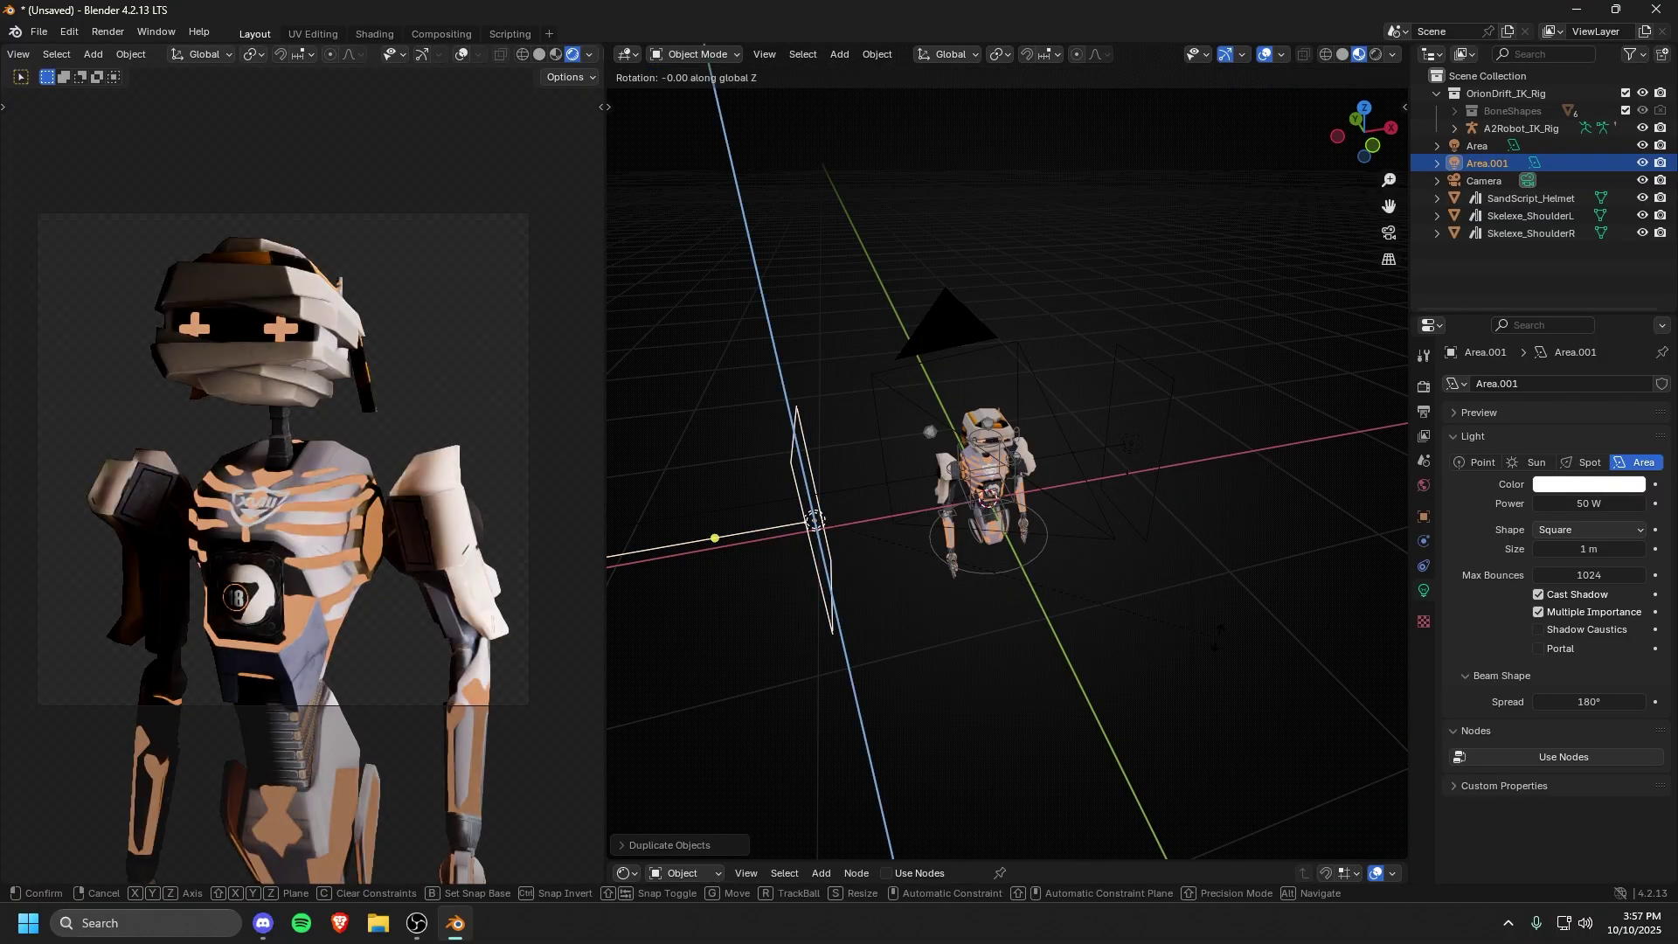
pyautogui.write('1')
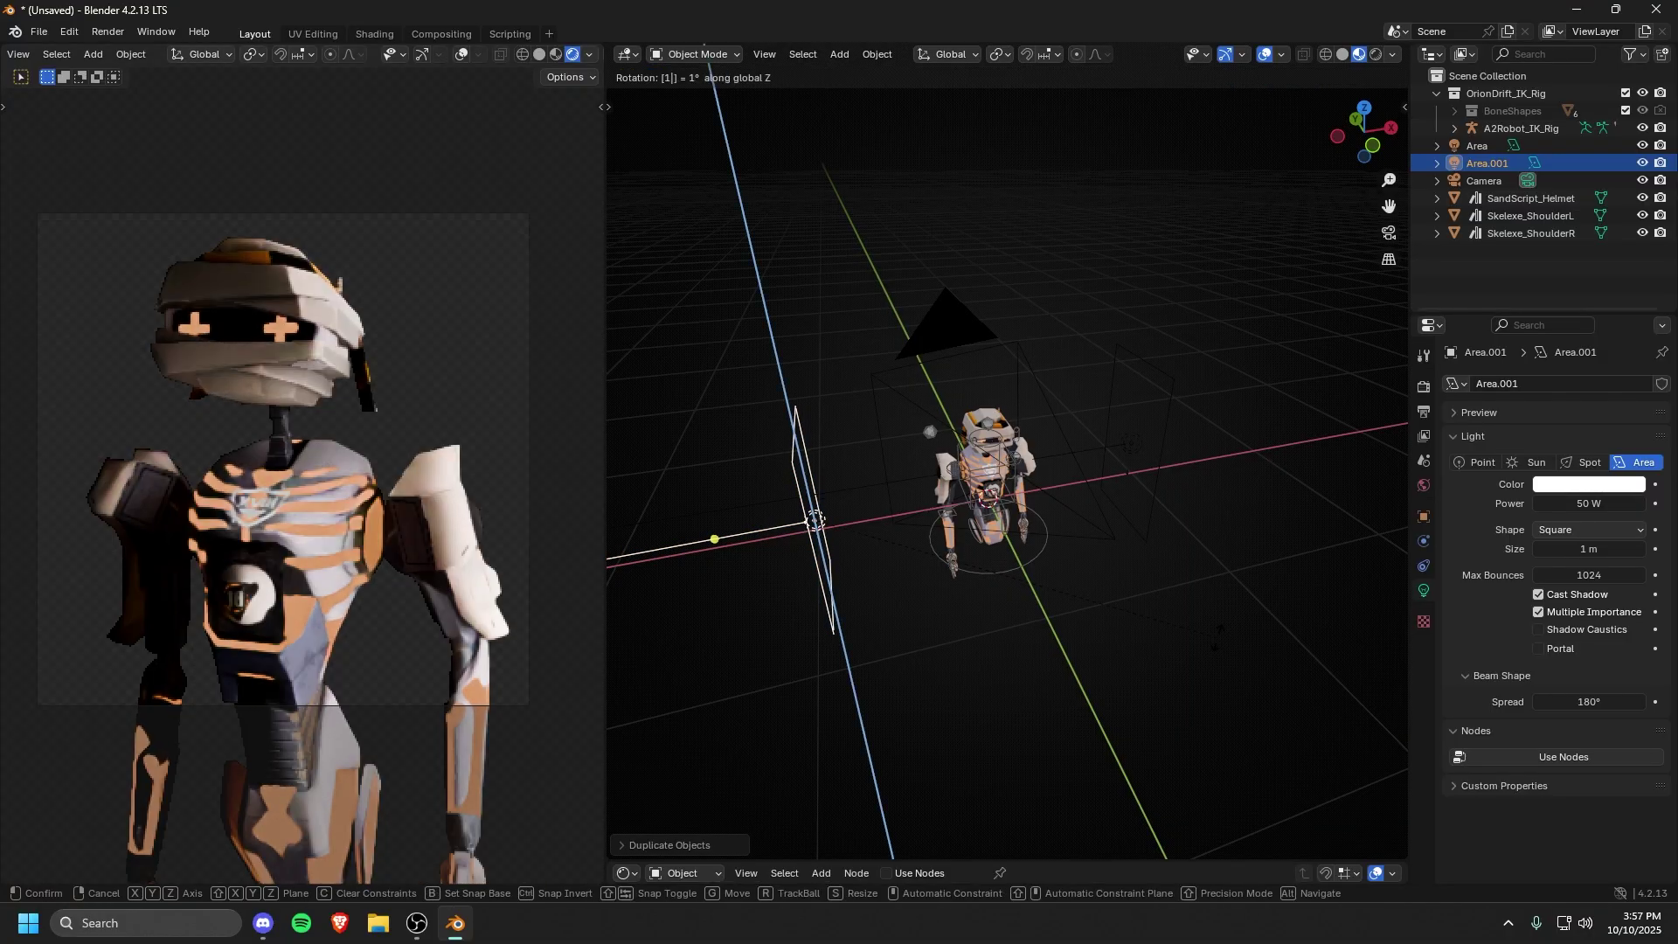
pyautogui.write('80')
pyautogui.press('Return')
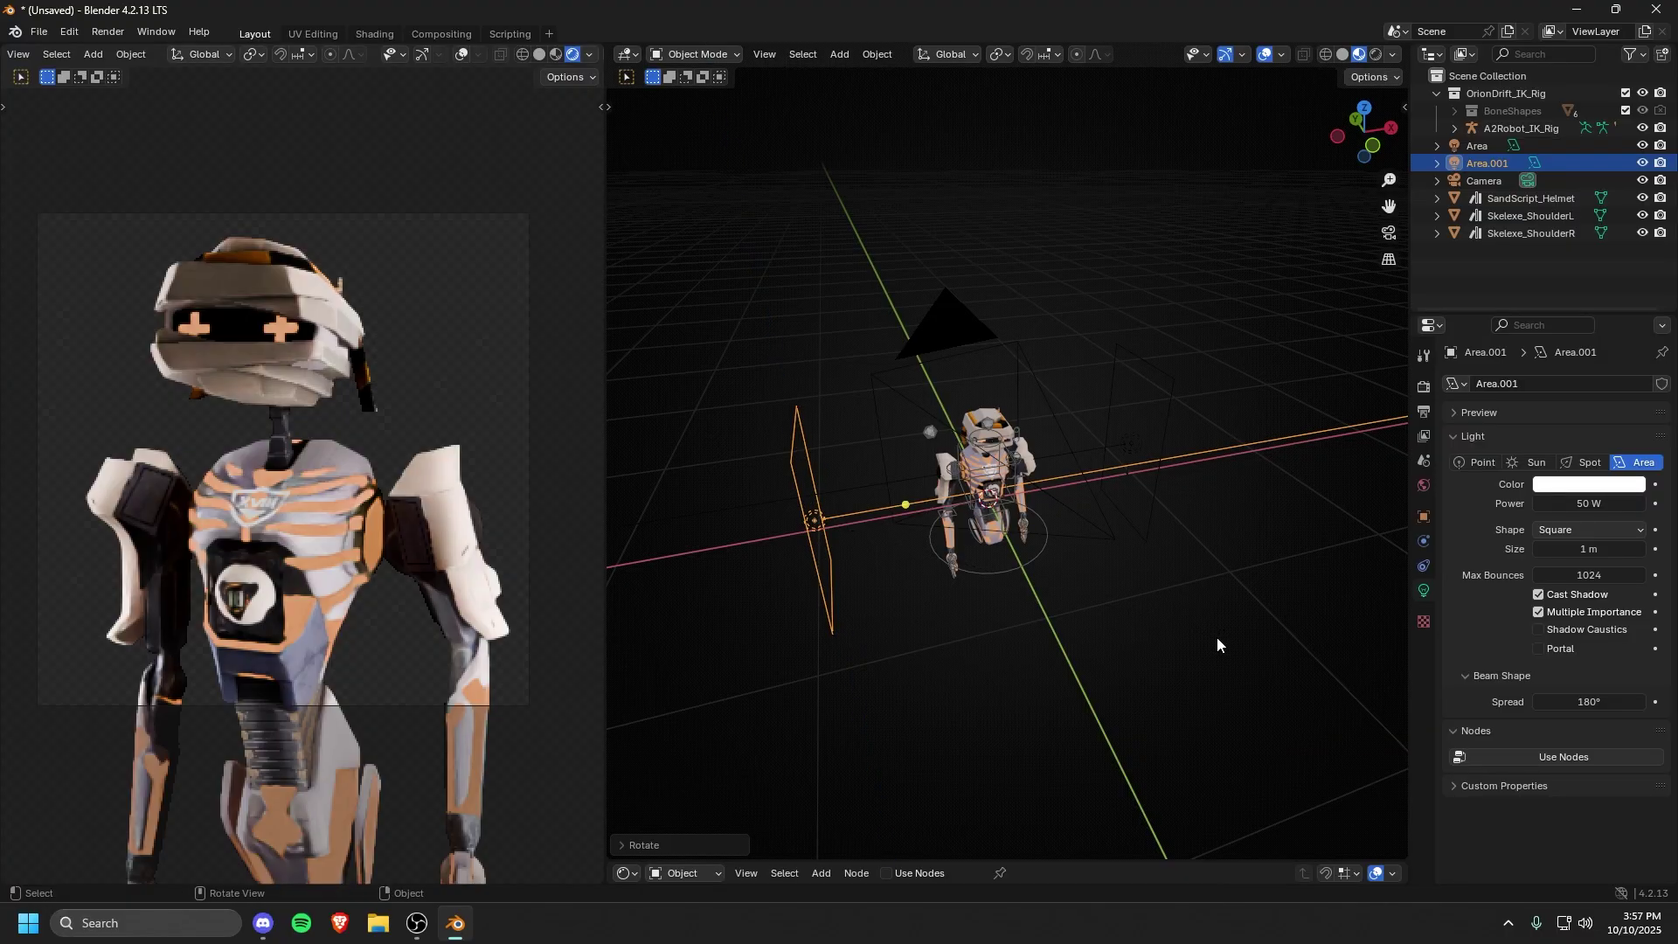
# Step: From the top view, shift both side area lights slightly forward and angle them toward the robot
pyautogui.moveTo(1217, 637); pyautogui.dragTo(1037, 580, button='middle')
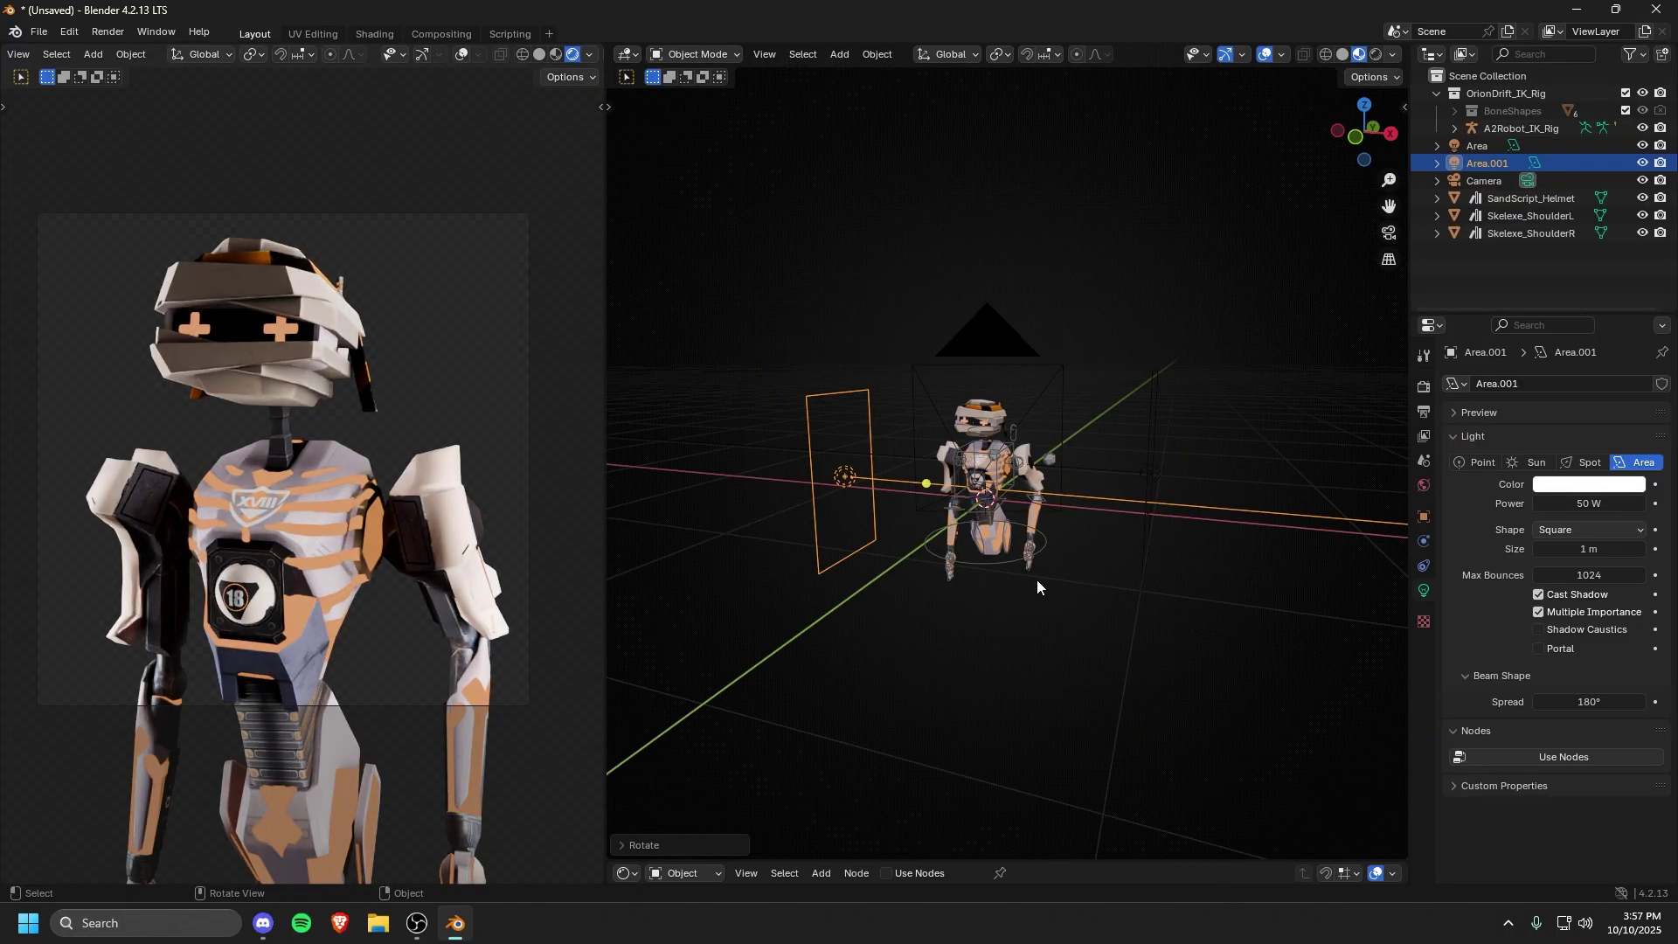
pyautogui.press('KP_7')
pyautogui.press('g')
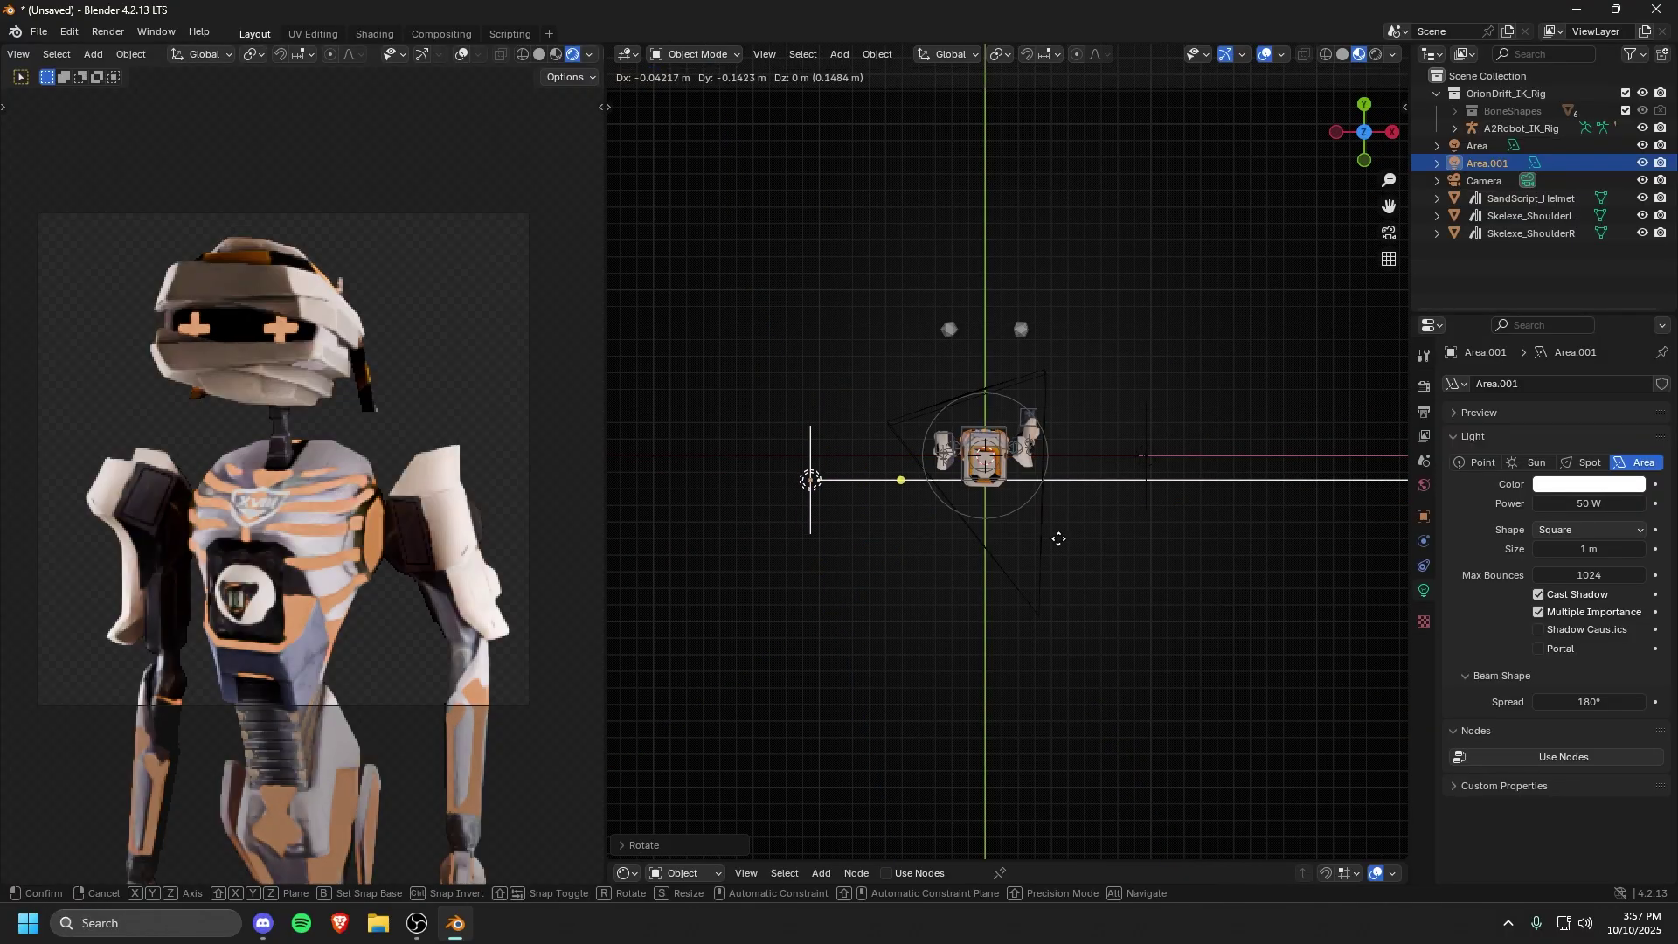
pyautogui.click(1093, 626)
pyautogui.press('r')
pyautogui.click(1213, 500)
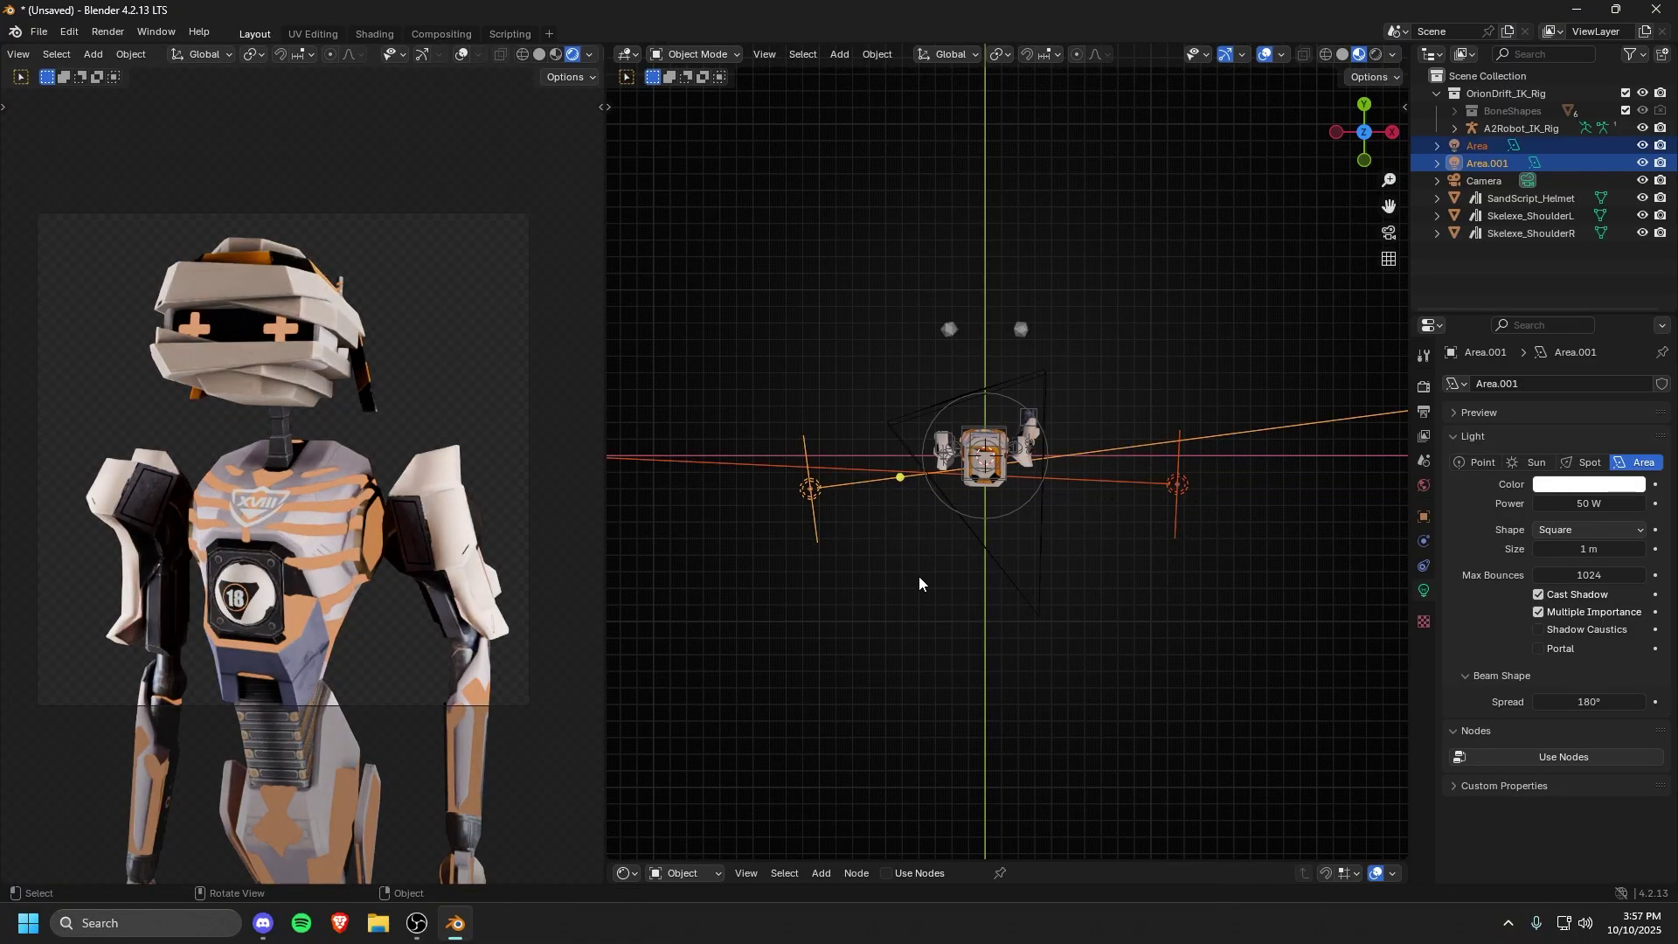
# Step: Duplicate a side area light behind the robot and rotate the copy about Z to face the robot's back
pyautogui.moveTo(969, 600); pyautogui.dragTo(1004, 659, button='middle')
pyautogui.hotkey('shift', 'd')
pyautogui.press('r')
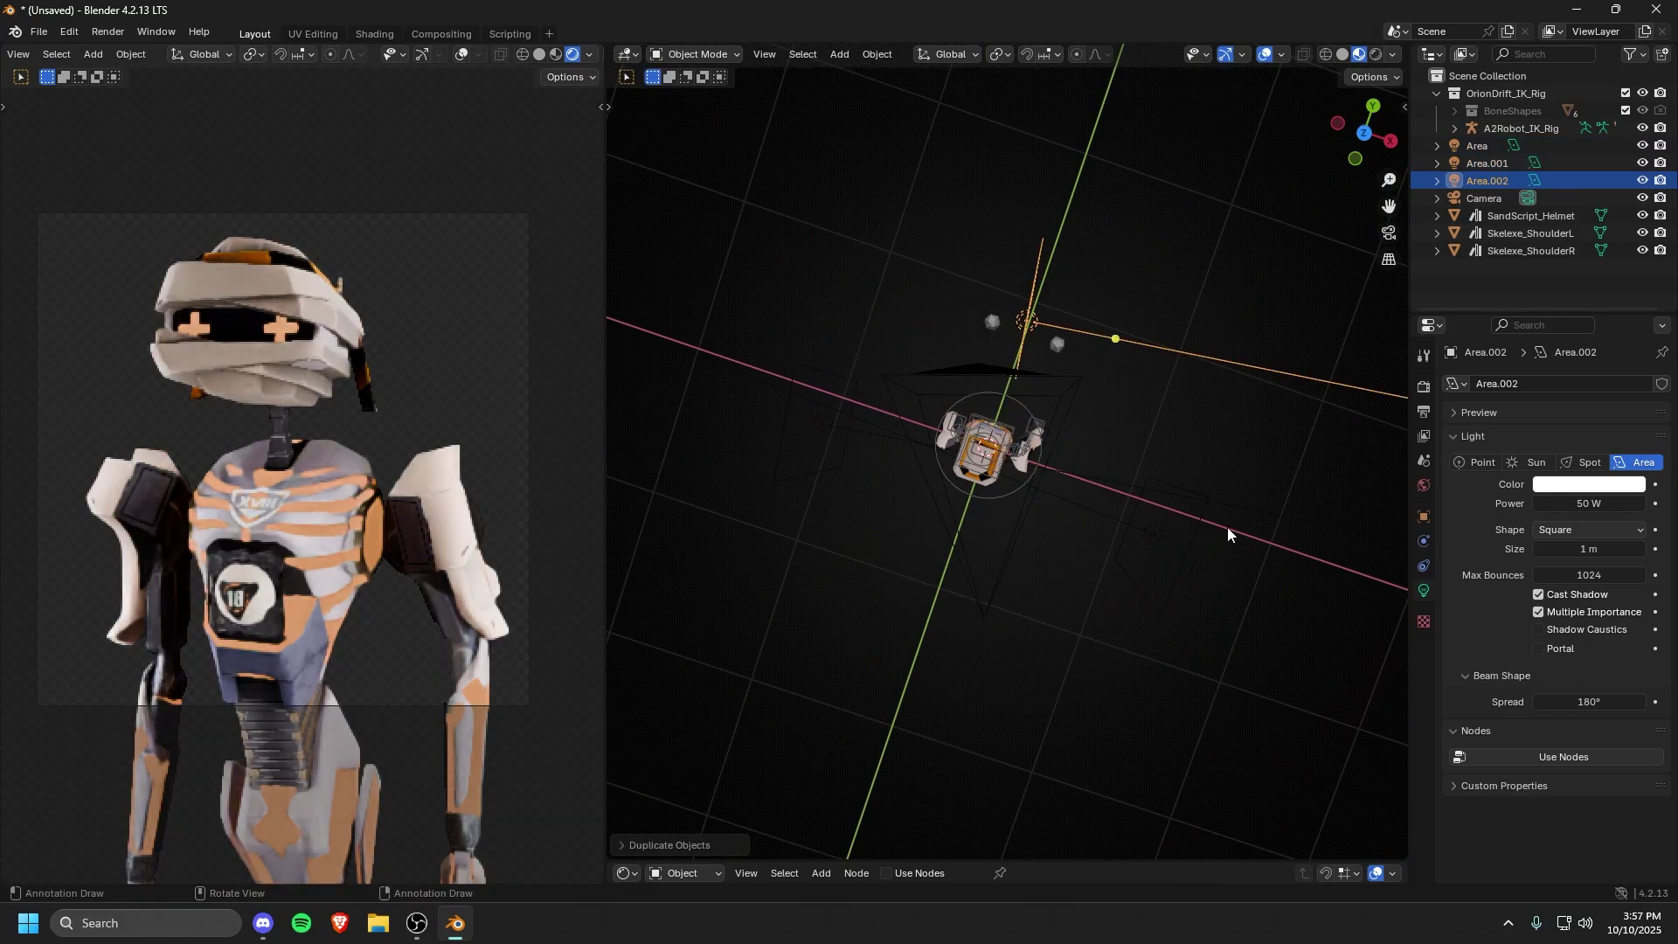
pyautogui.press('z')
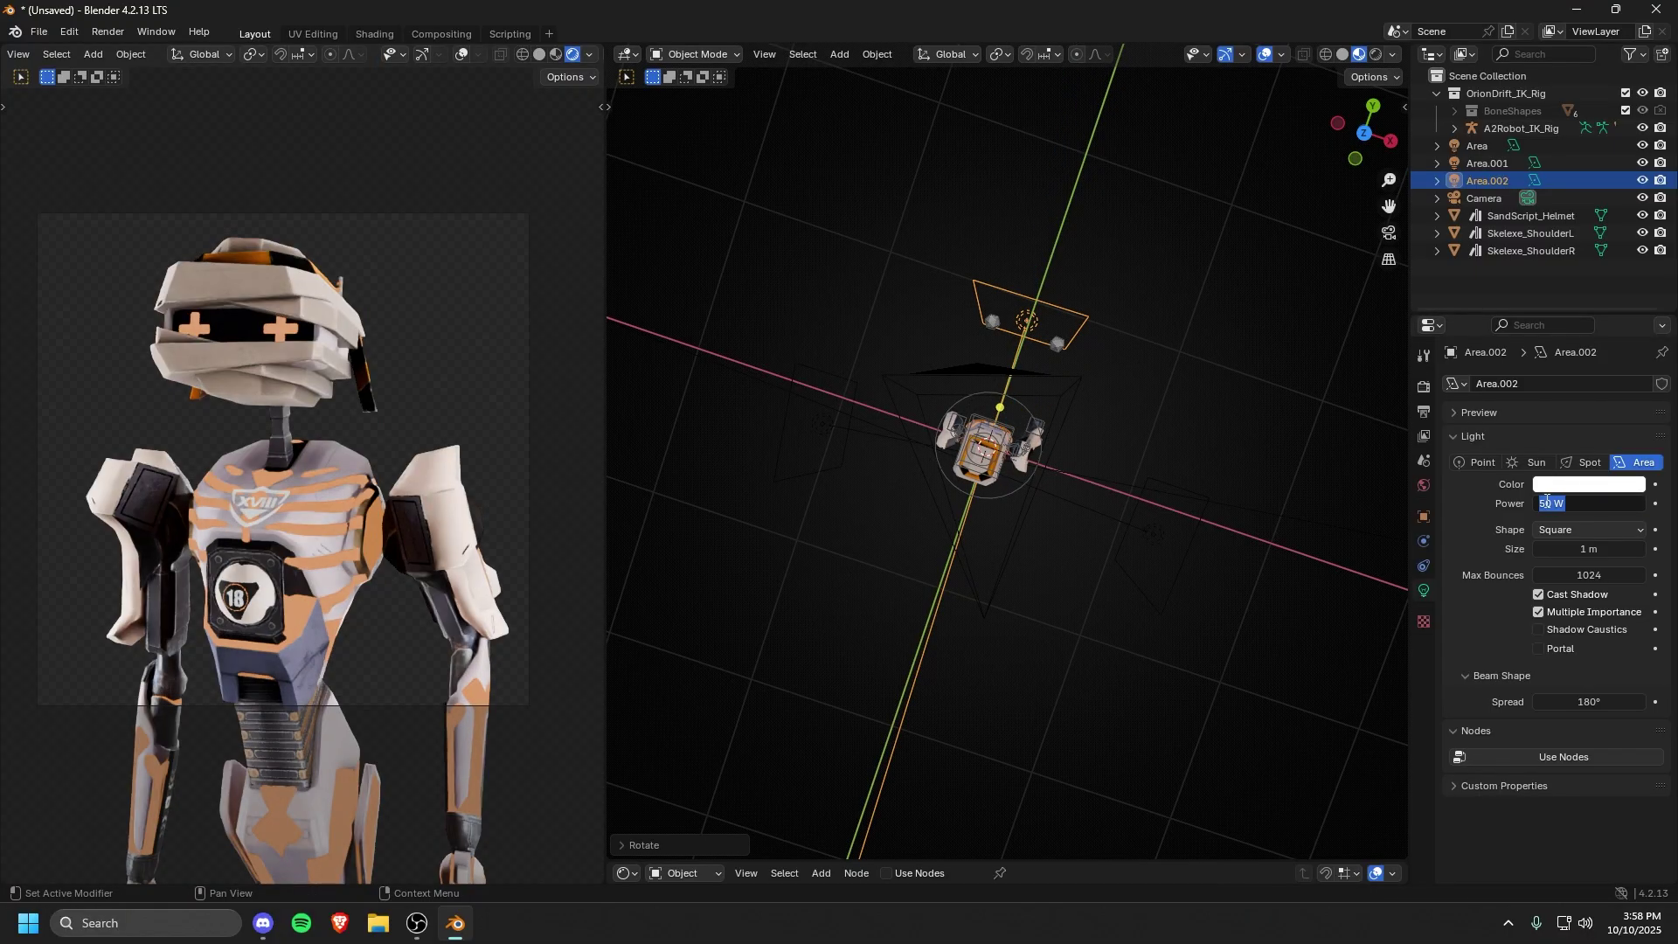
# Step: Set the back area light's power to 80 W and move it slightly closer to the robot
pyautogui.write('80')
pyautogui.press('Return')
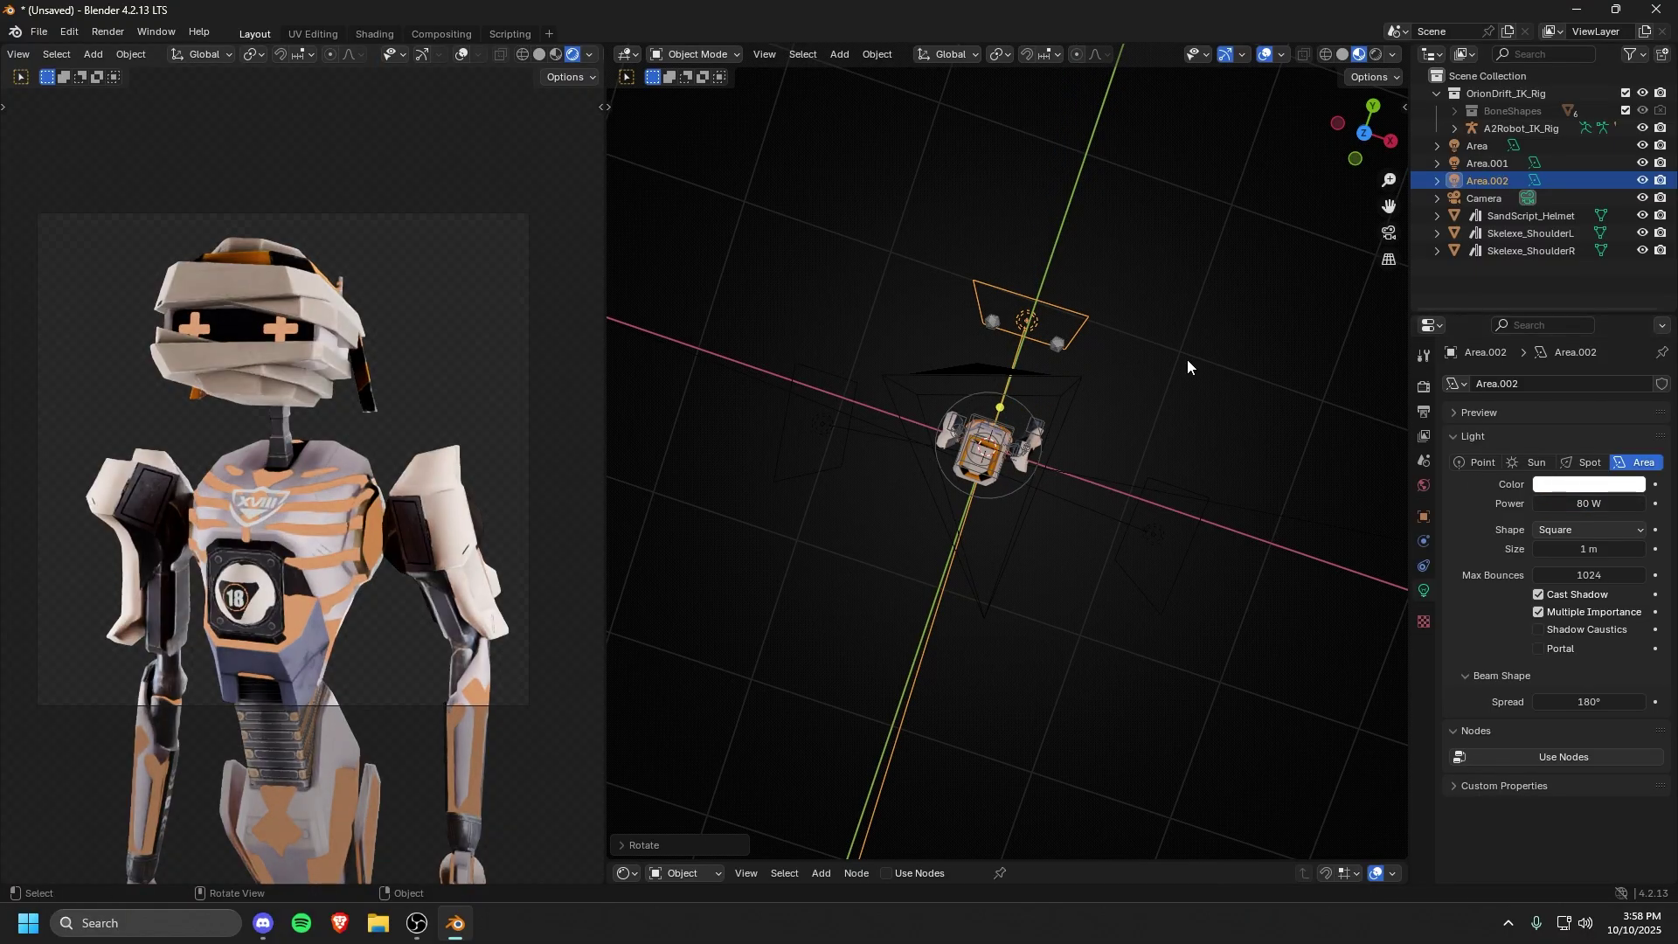
pyautogui.press('g')
pyautogui.click(1141, 479)
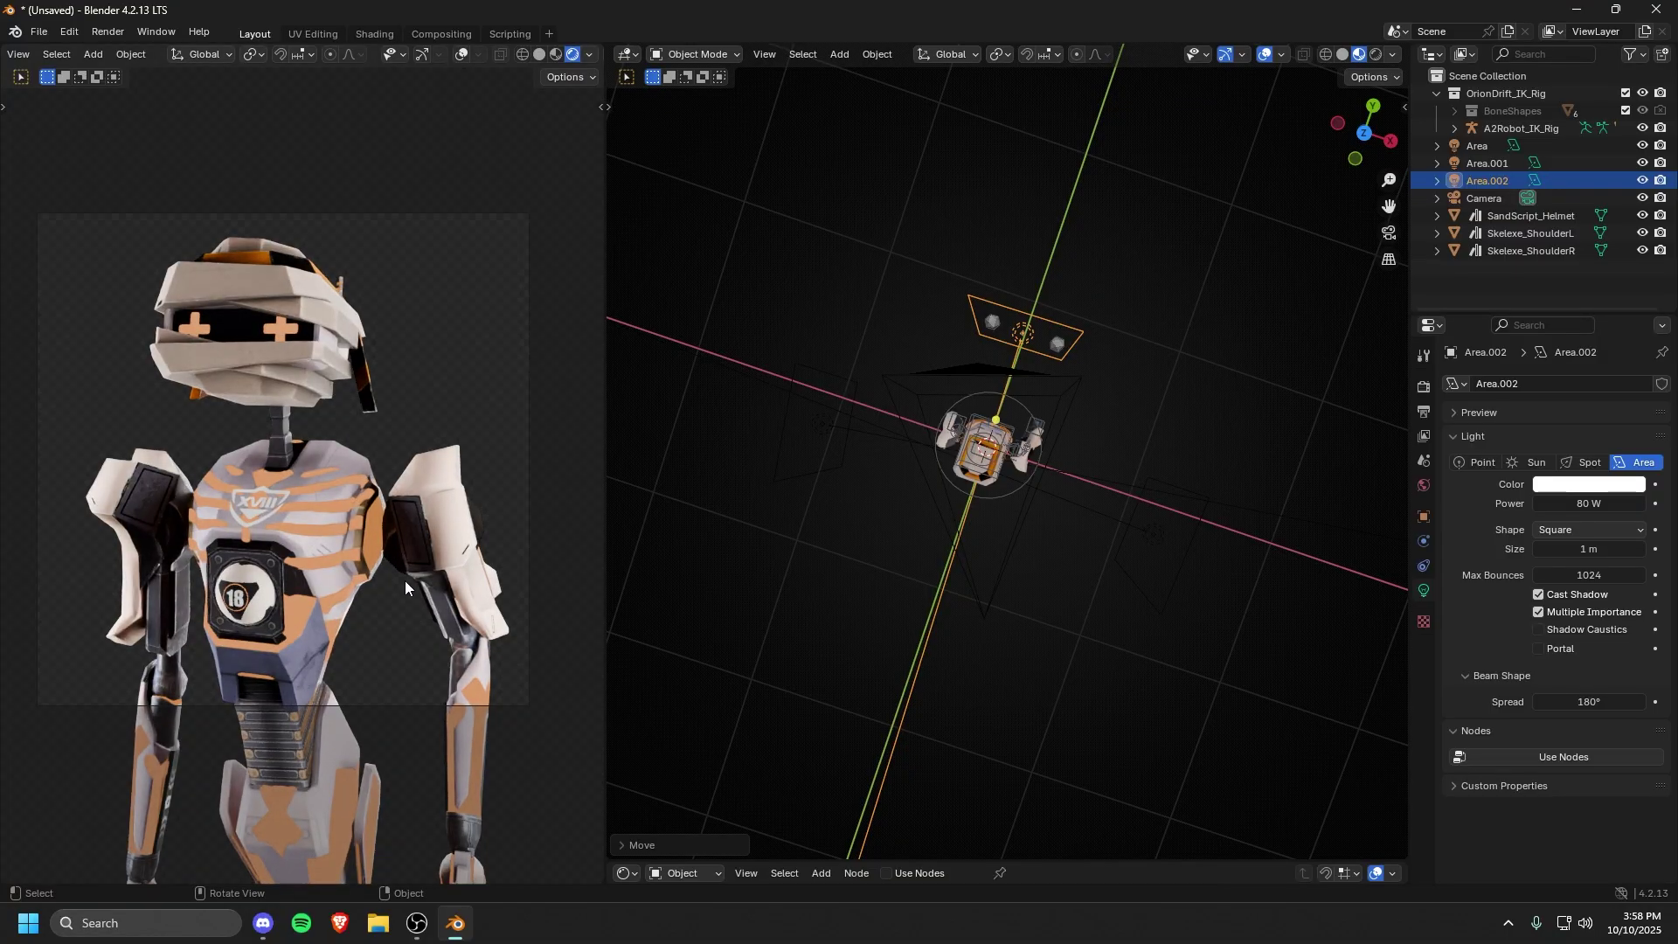
pyautogui.click(1127, 673)
# Step: Try a bright red world background colour on the EasyHDRI world and undo it
pyautogui.moveTo(1127, 673); pyautogui.dragTo(991, 732, button='middle')
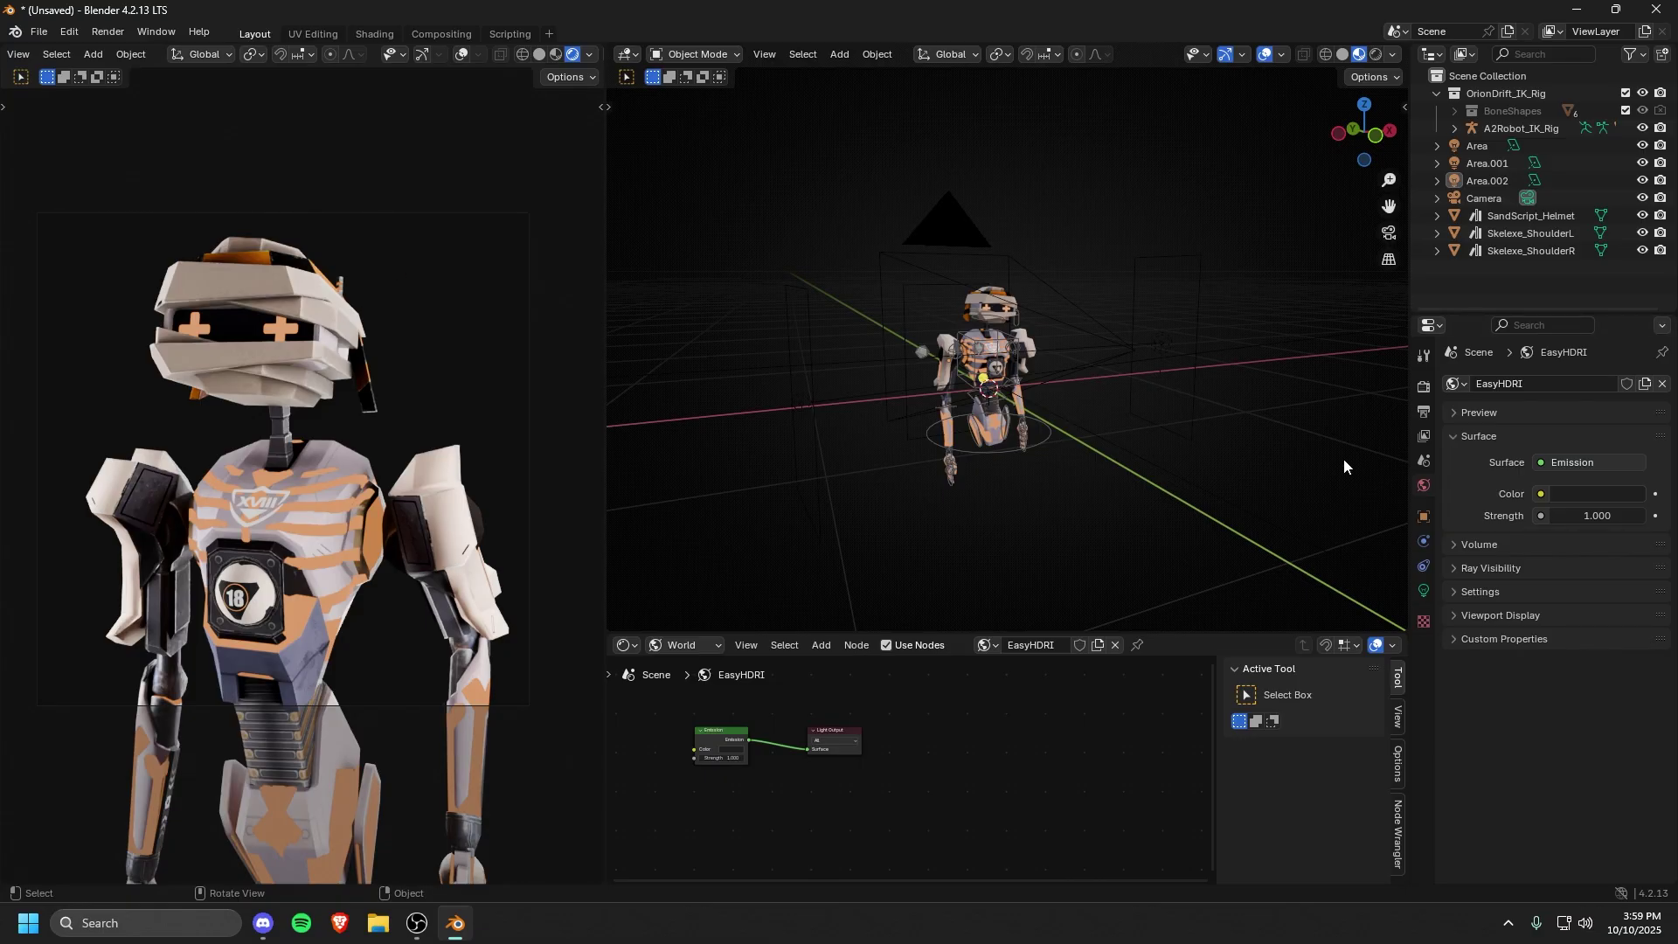
pyautogui.click(1582, 495)
pyautogui.moveTo(1540, 359); pyautogui.dragTo(1631, 243)
pyautogui.click(1587, 495)
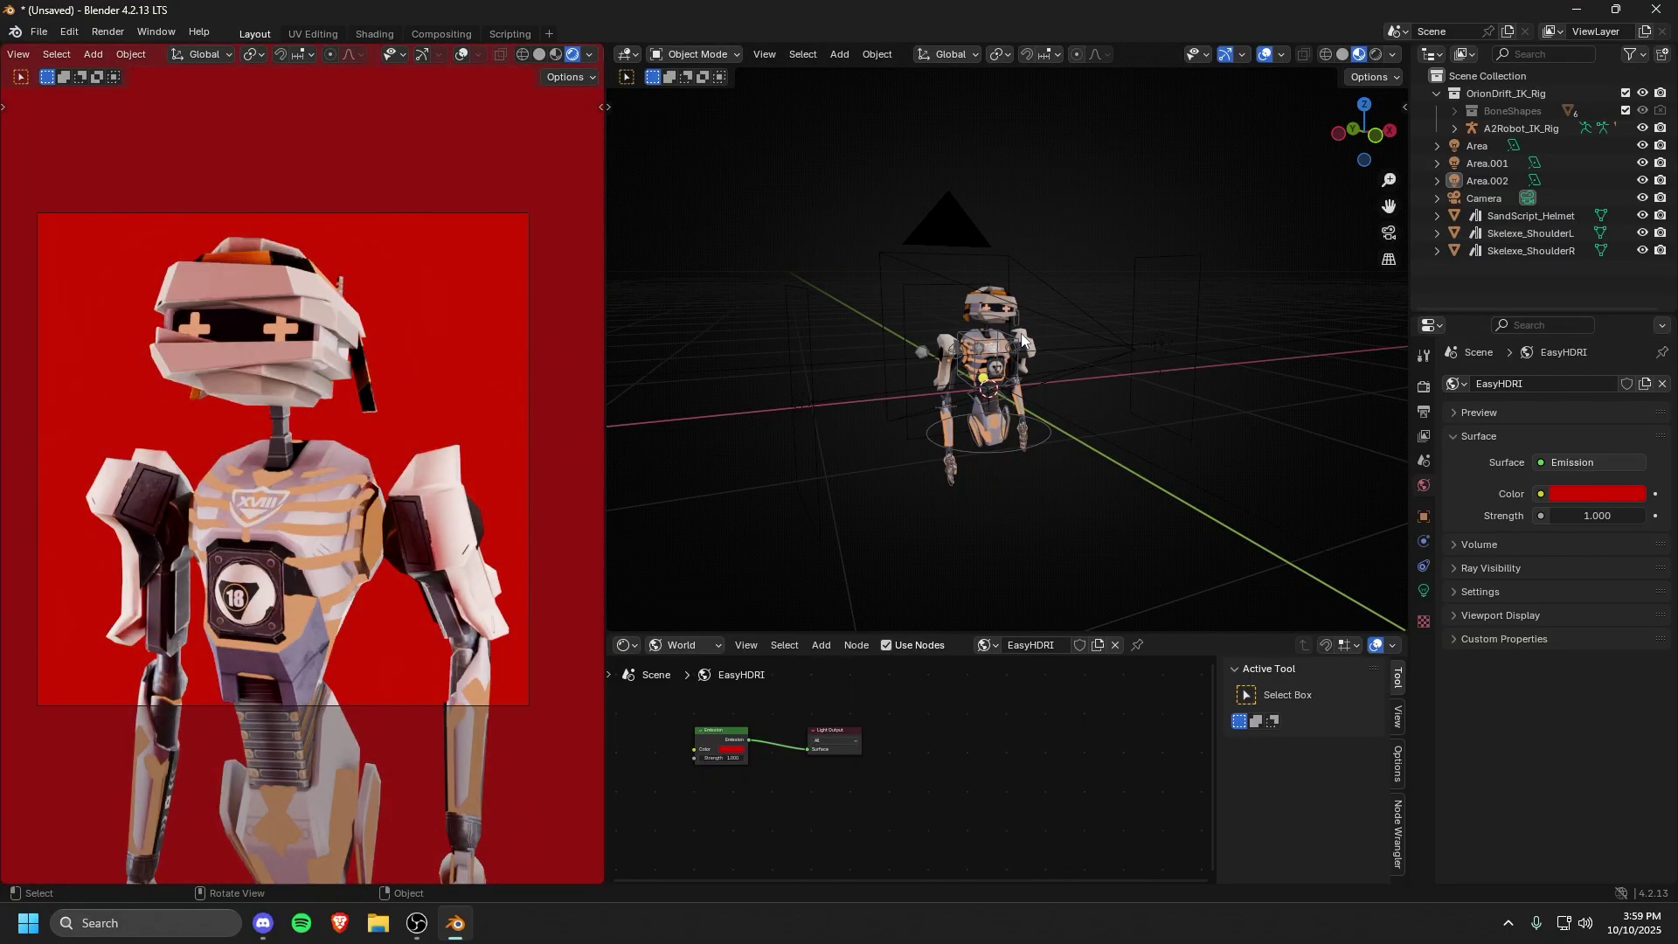
pyautogui.hotkey('ctrl', 'z')
pyautogui.moveTo(1023, 341); pyautogui.dragTo(1158, 367, button='middle')
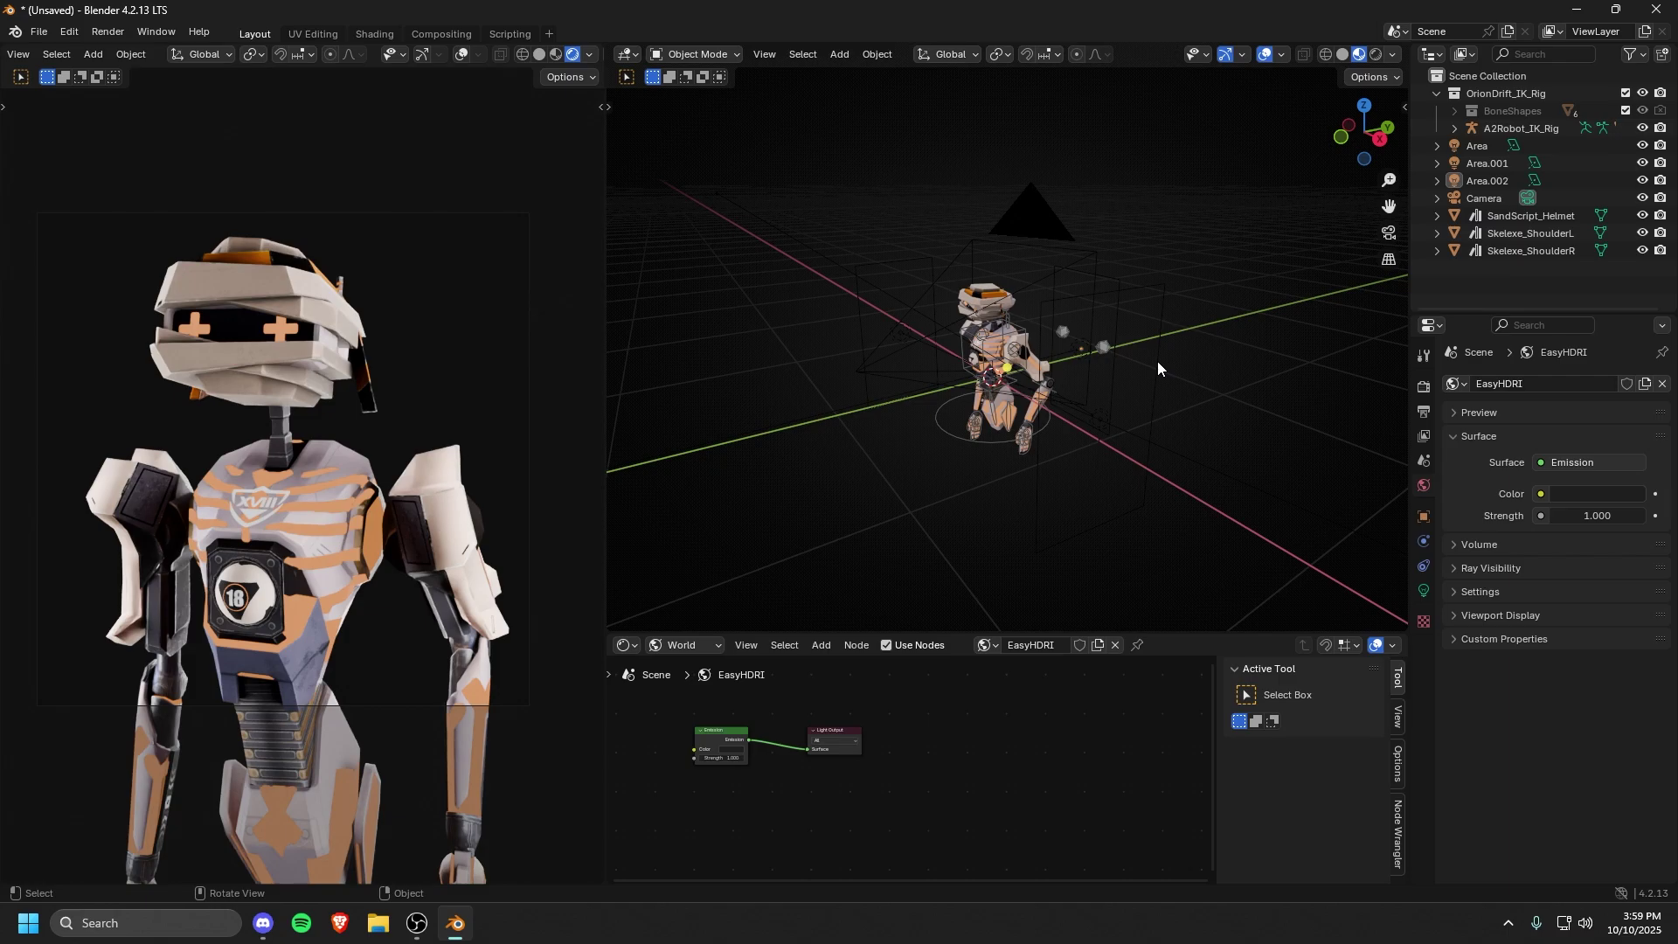
# Step: Add a mesh plane to the scene and rotate it 90° about the X axis so it stands upright
pyautogui.hotkey('shift', 'a')
pyautogui.moveTo(965, 418)
pyautogui.moveTo(918, 208)
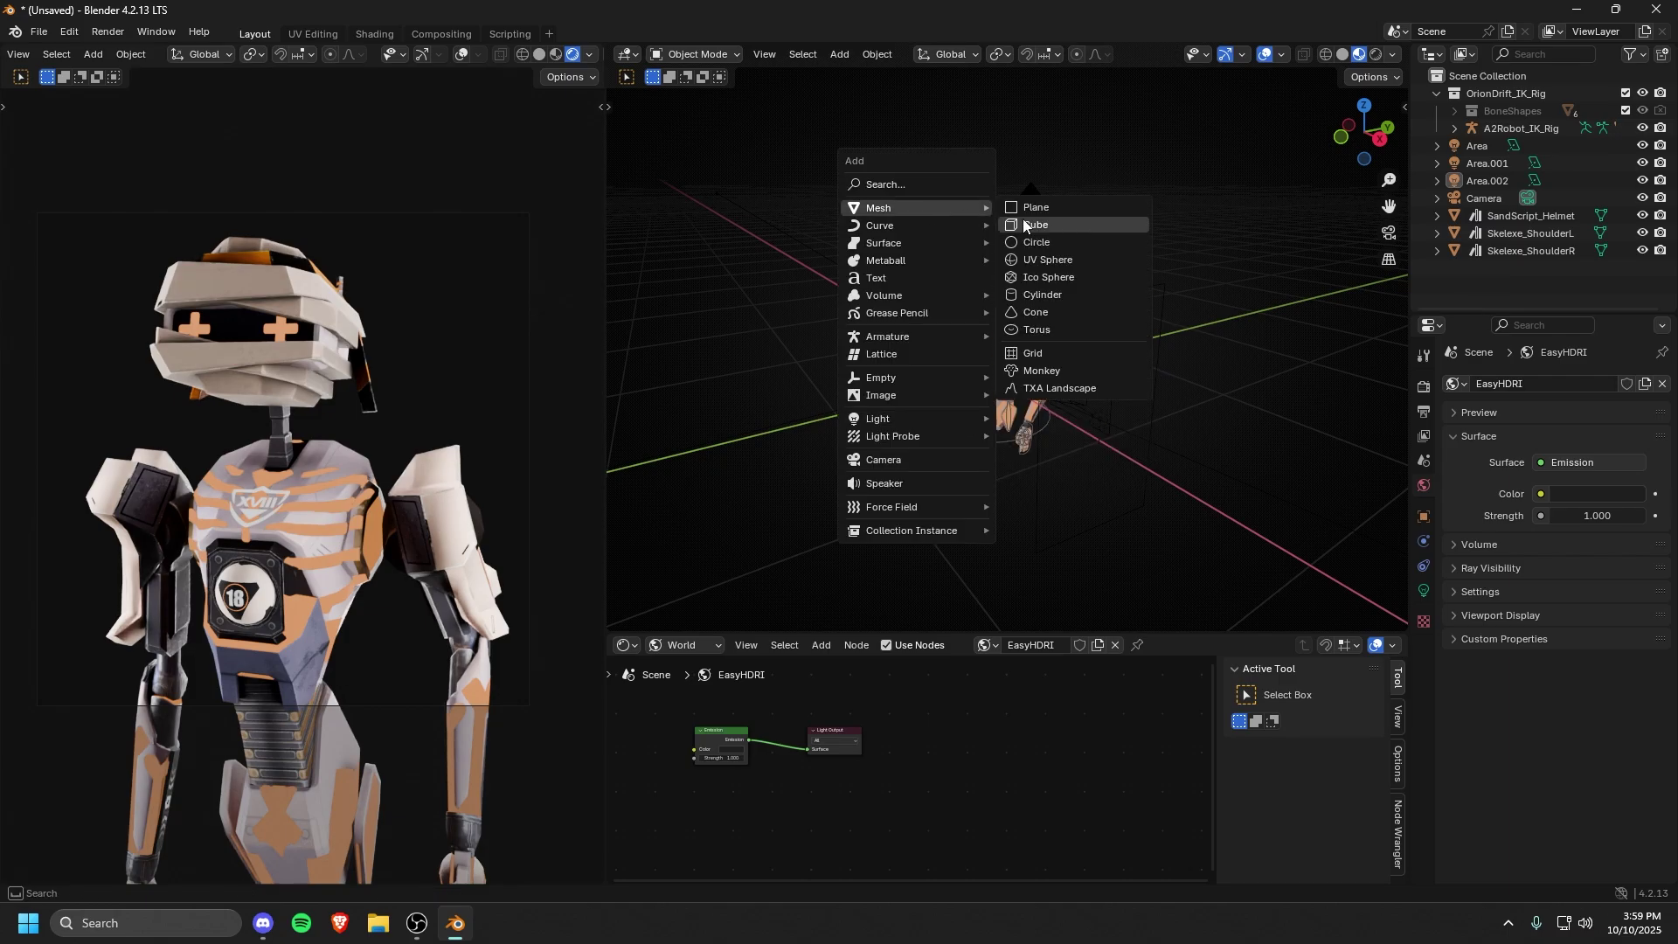
pyautogui.click(1036, 207)
pyautogui.press('r')
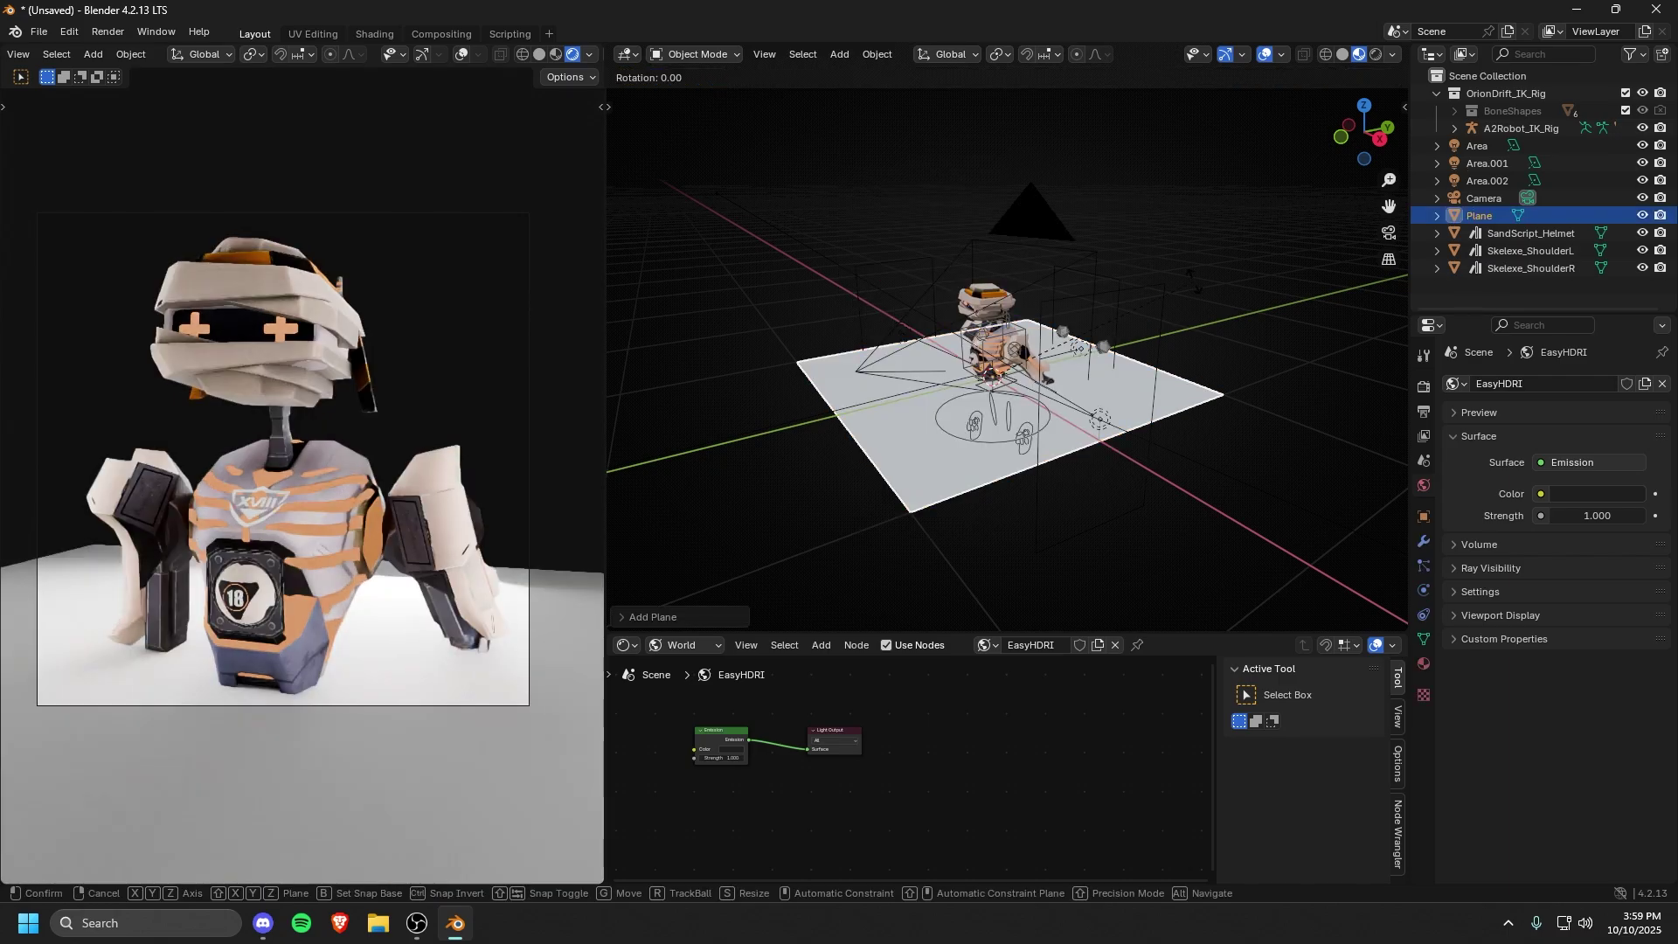
pyautogui.write('x')
pyautogui.write('90')
pyautogui.press('Return')
# Step: Move the upright plane back along Y behind the robot and scale it up slightly as a backdrop
pyautogui.press('g')
pyautogui.press('y')
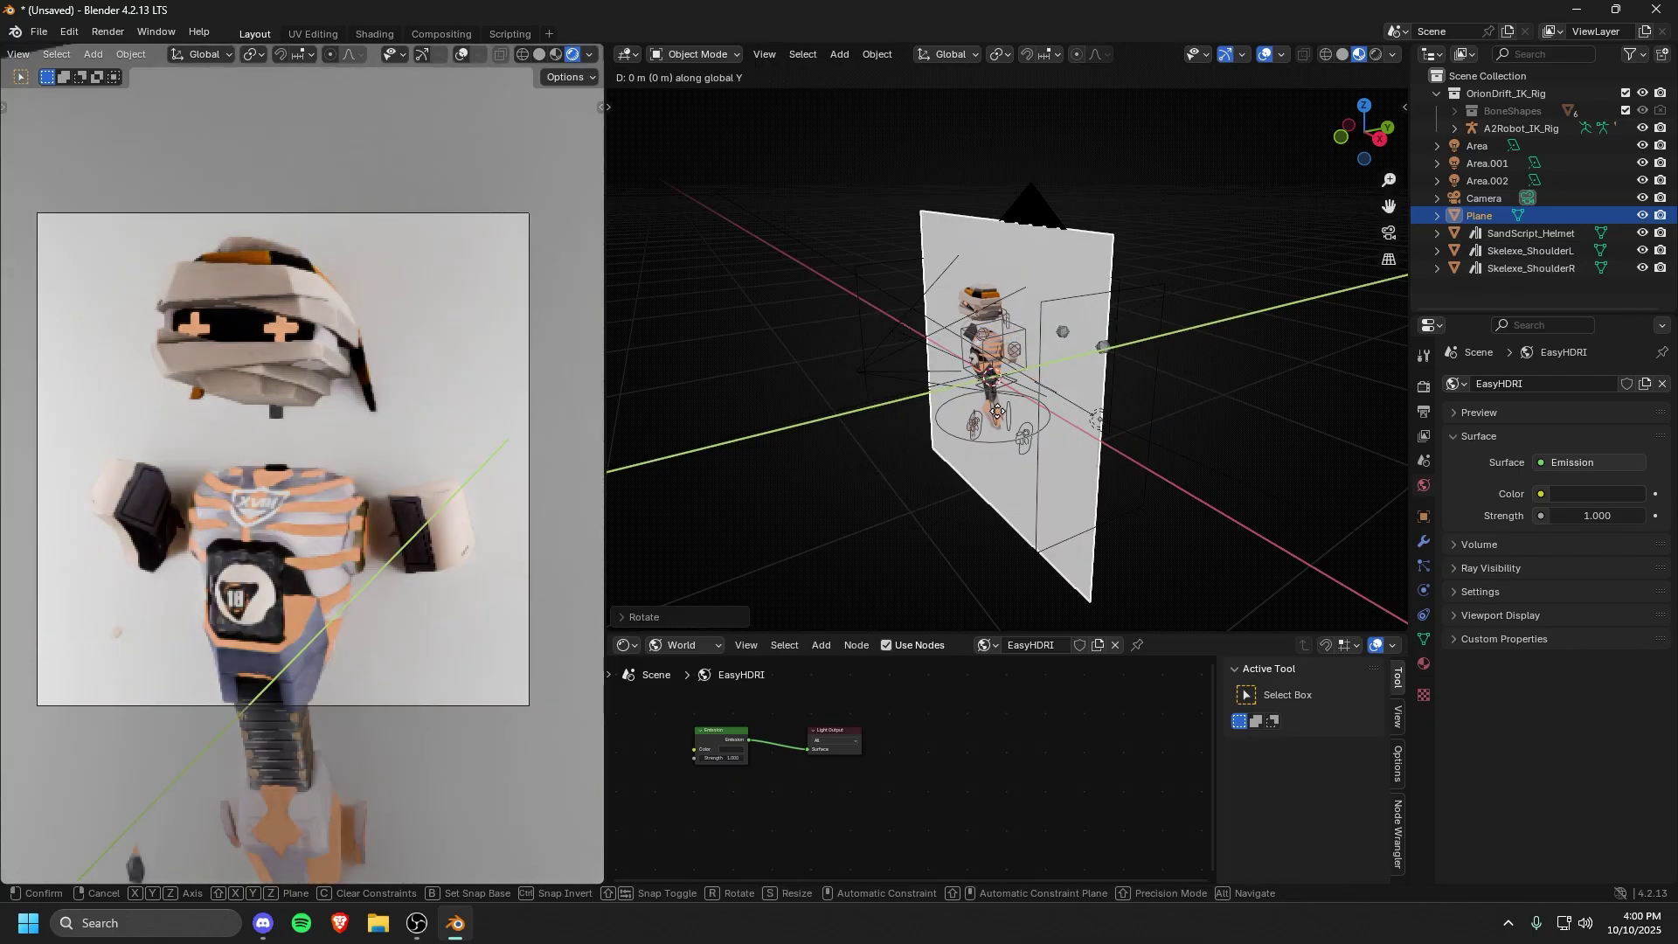
pyautogui.click(1273, 264)
pyautogui.click(1273, 264)
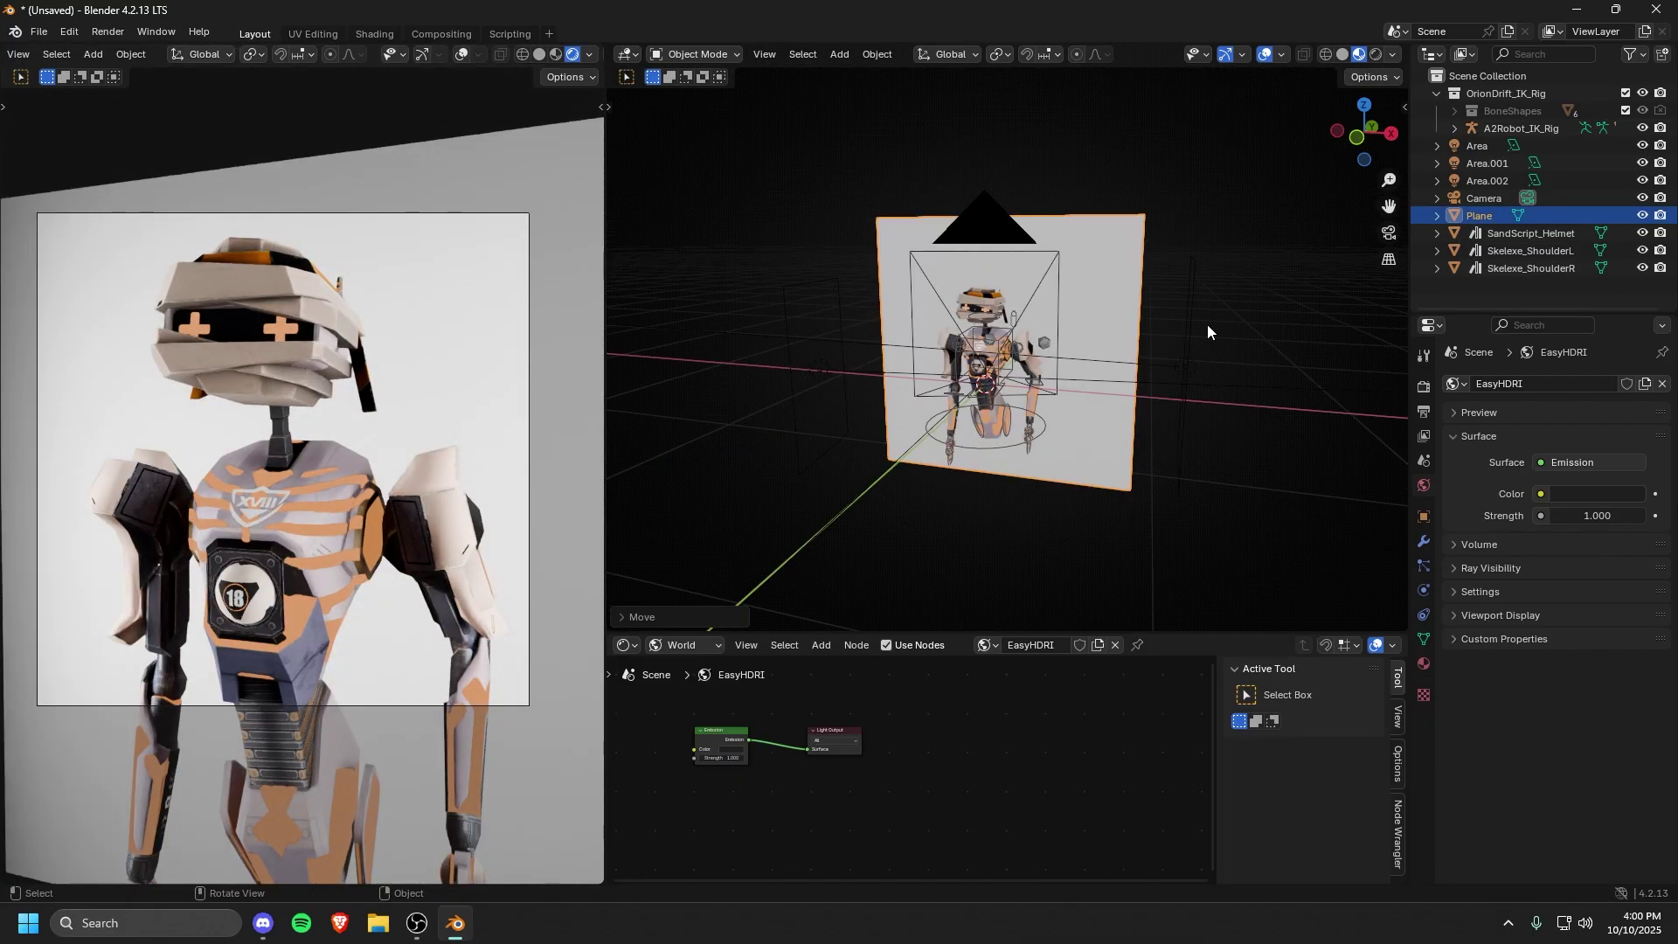
pyautogui.press('g')
pyautogui.click(1182, 329)
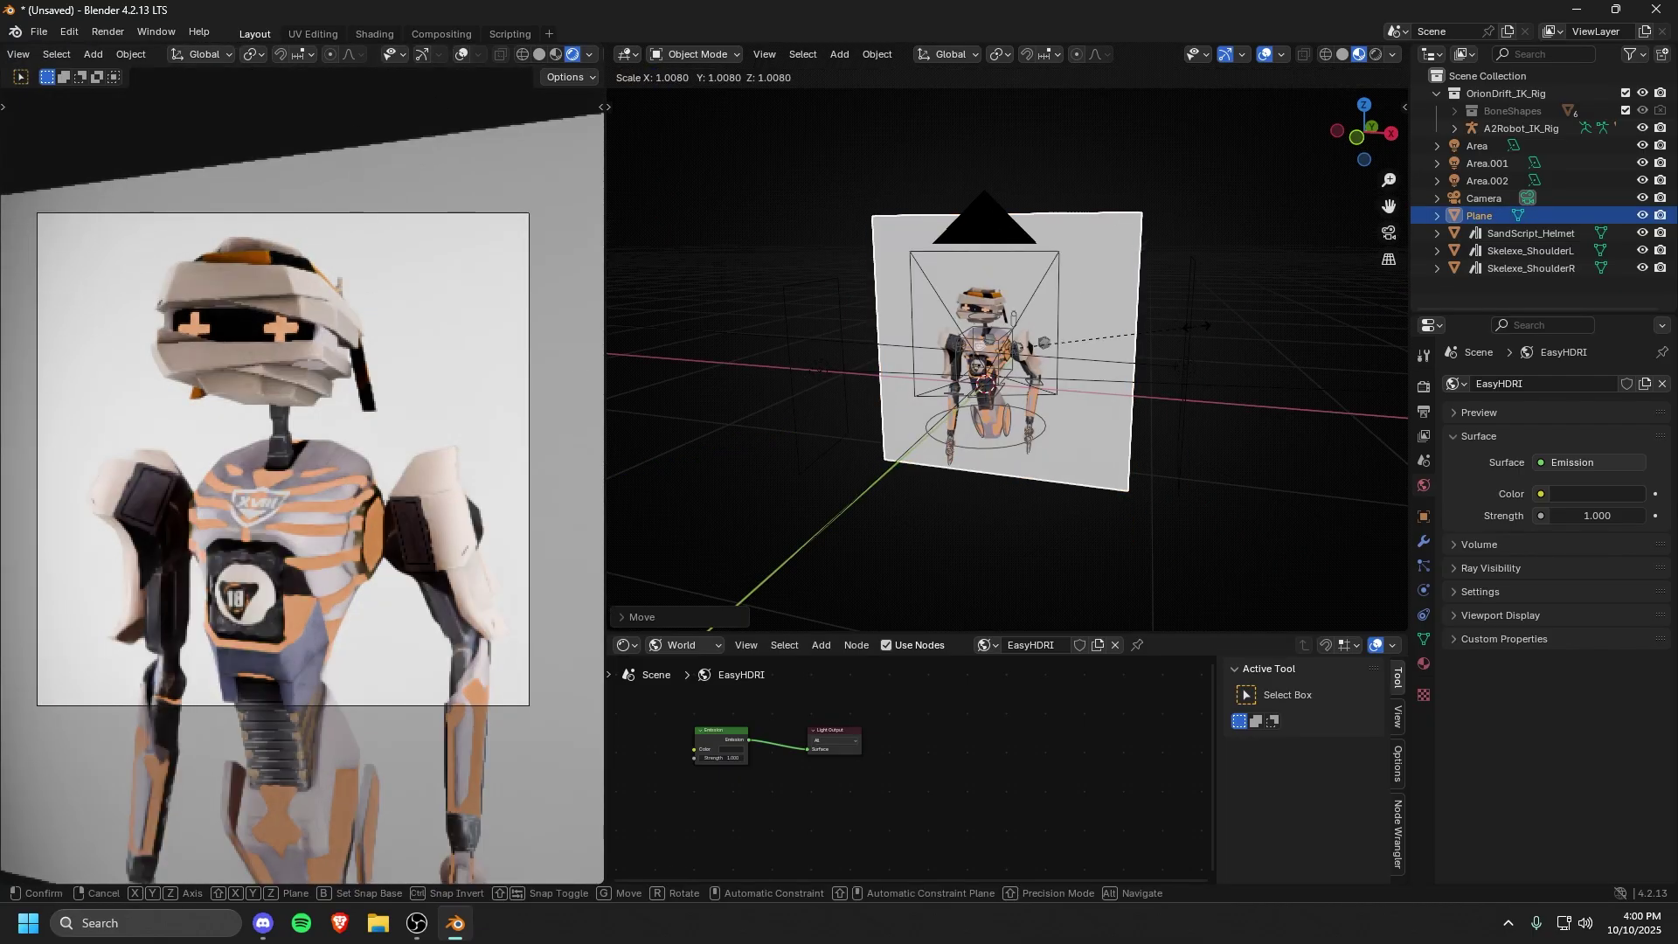
# Step: Create a new material on the backdrop plane and set its base colour to saturated red
pyautogui.click(1425, 664)
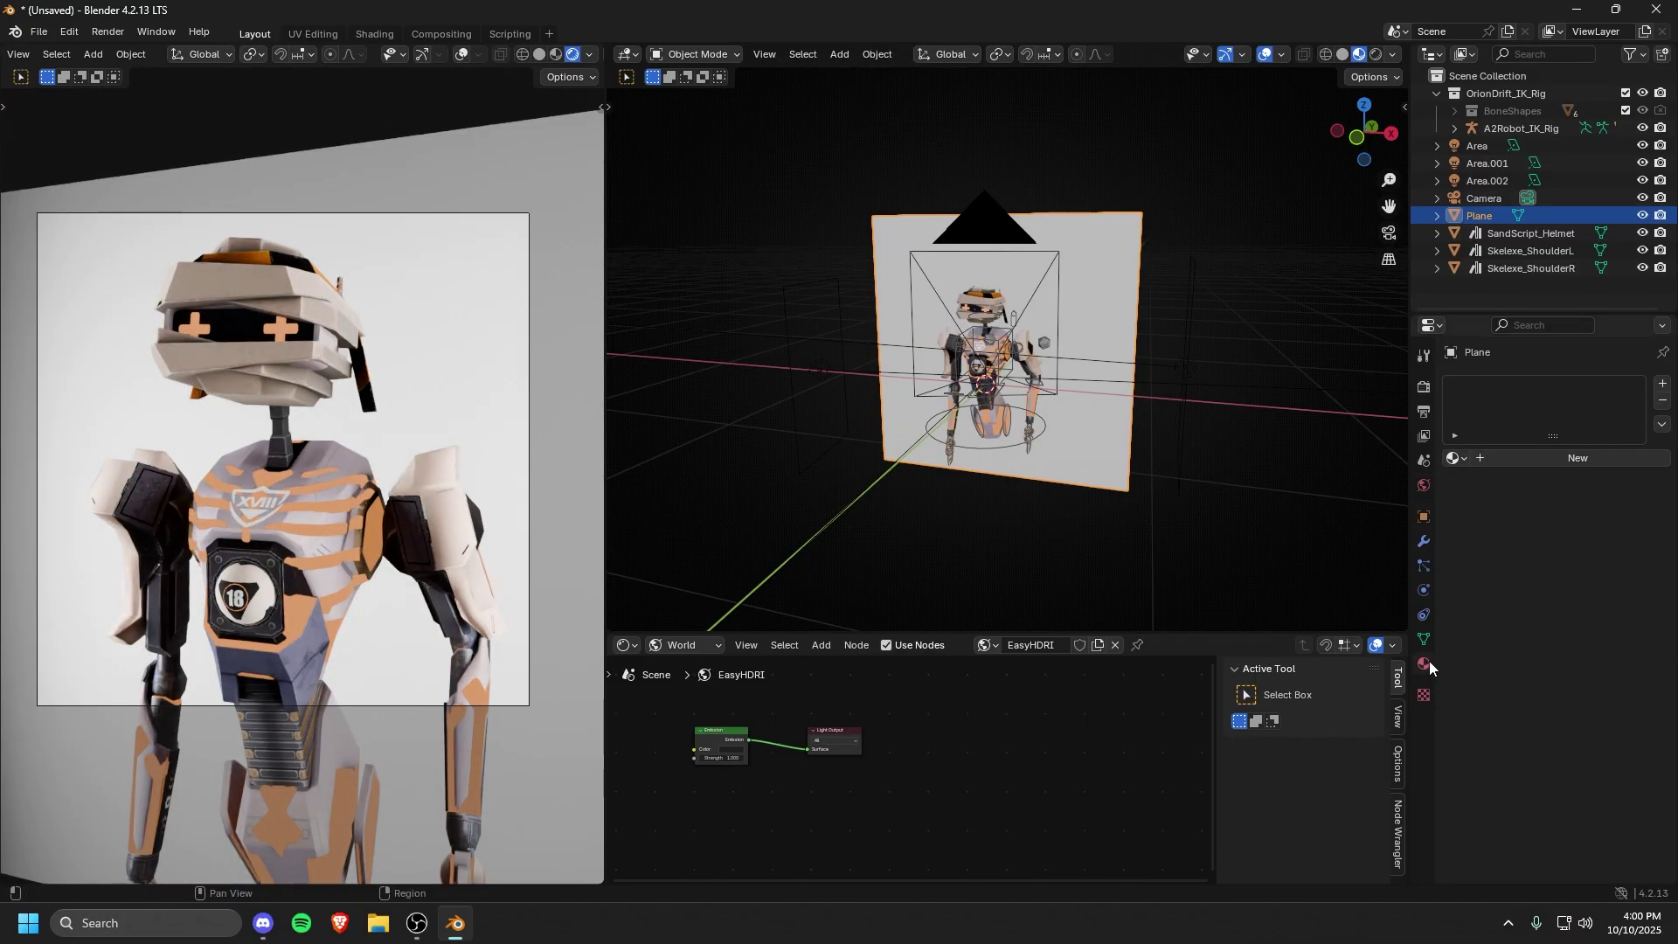
pyautogui.click(1516, 454)
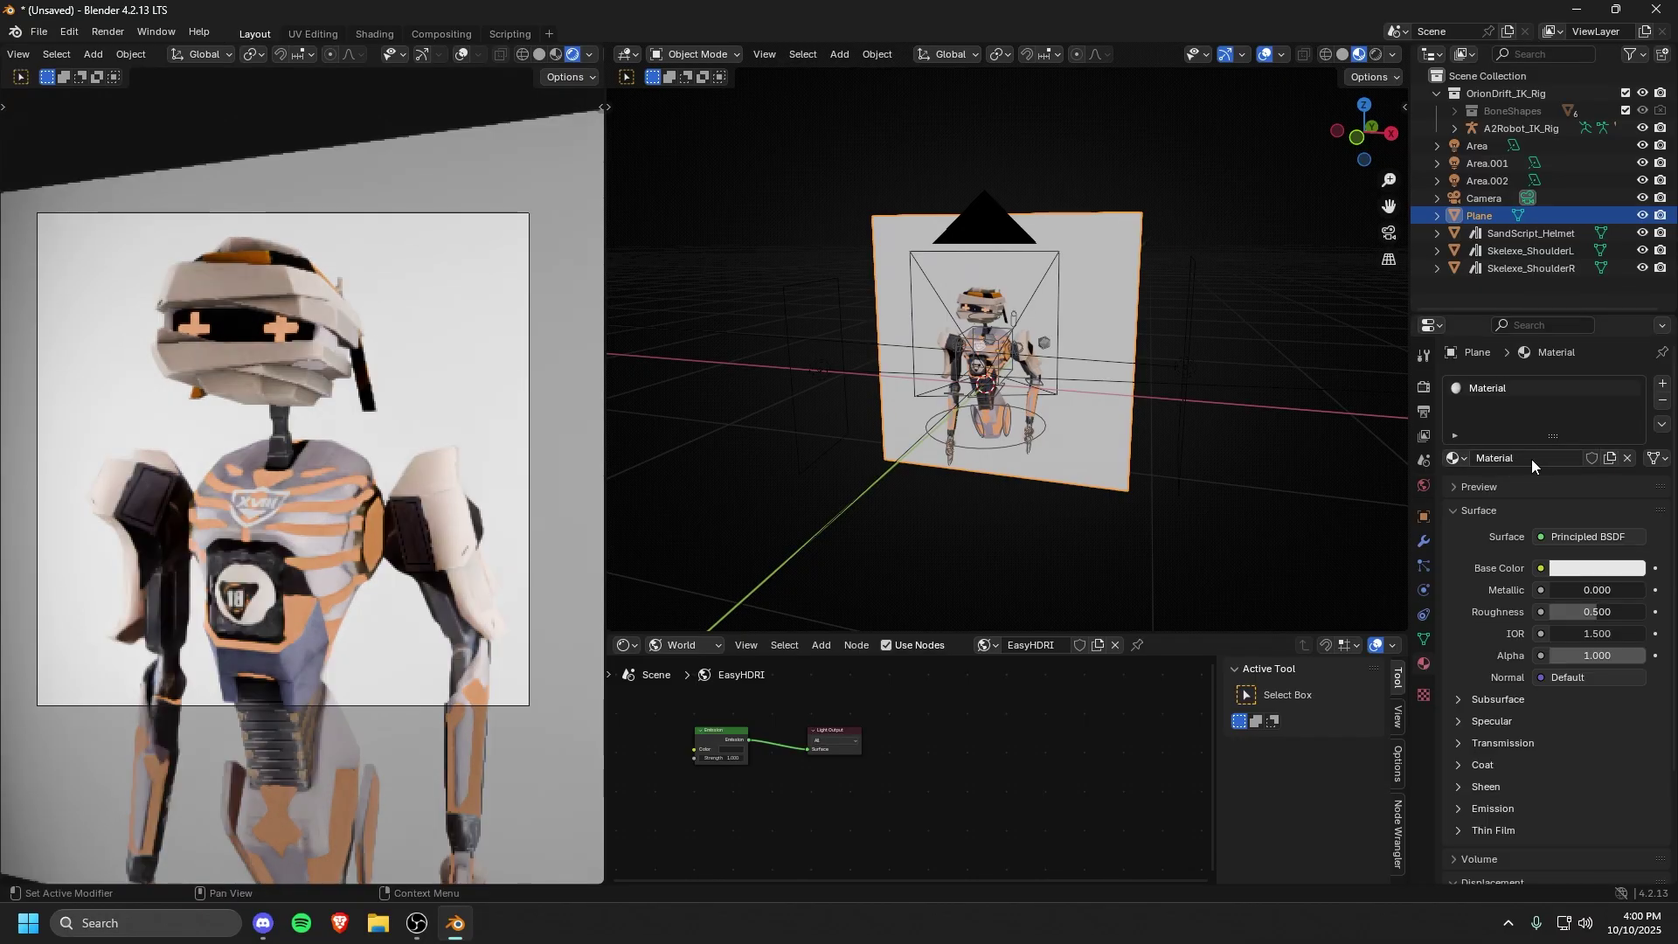
pyautogui.click(1589, 570)
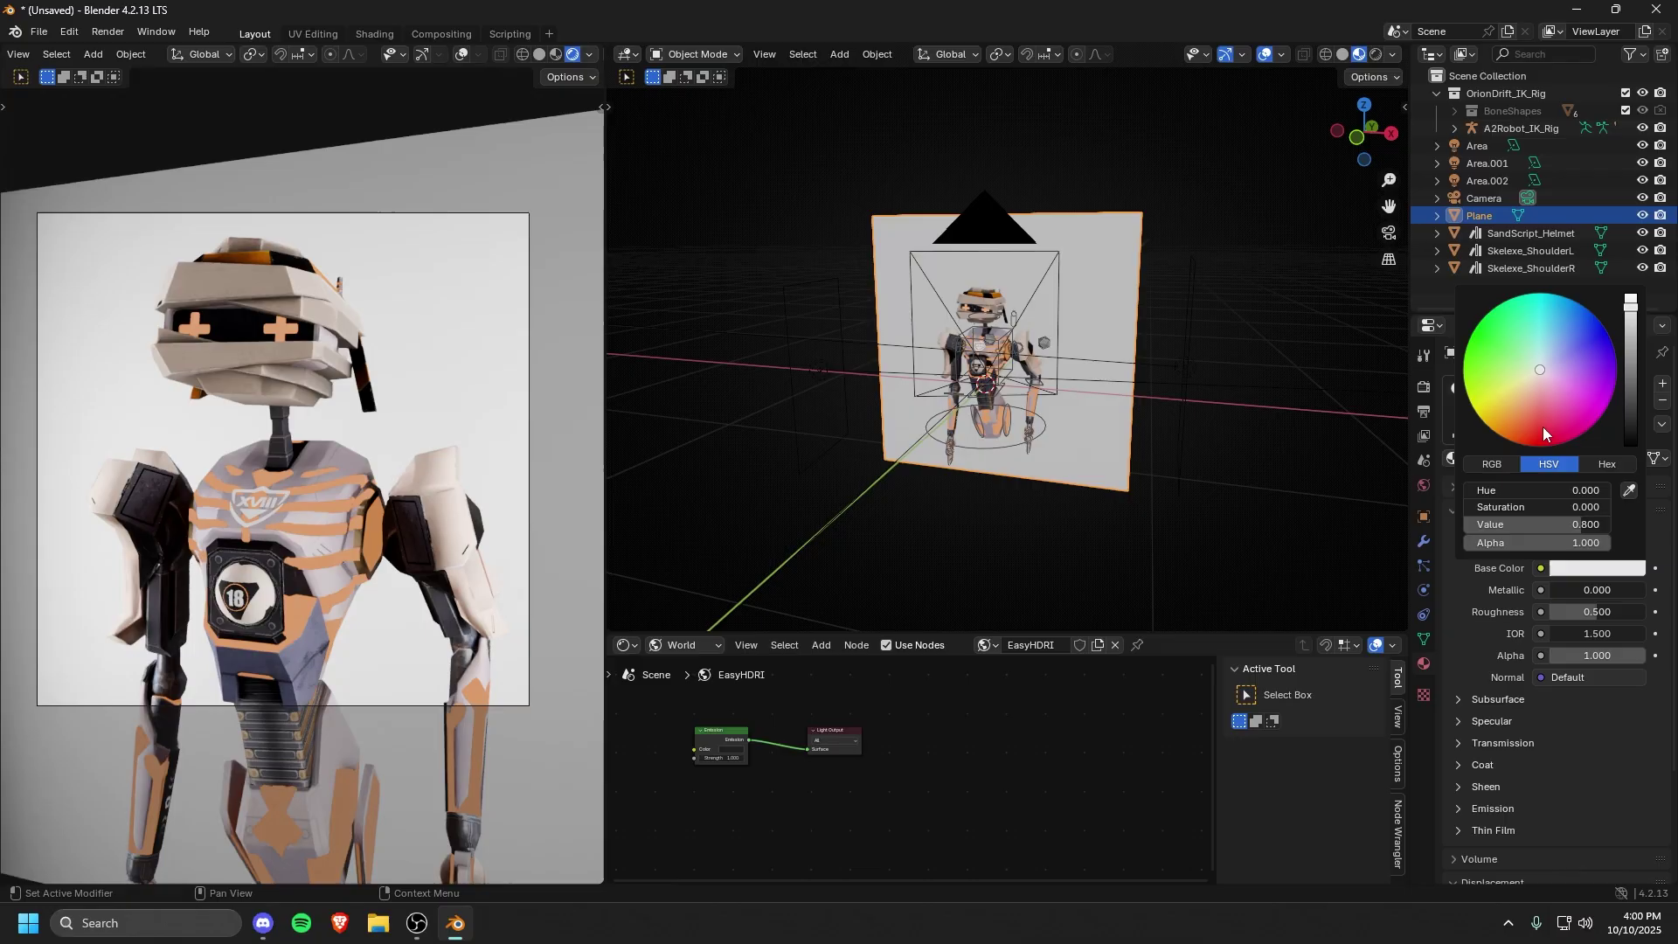
pyautogui.moveTo(1543, 433)
pyautogui.mouseDown()
pyautogui.moveTo(1613, 345)
pyautogui.moveTo(1533, 442)
pyautogui.mouseUp()
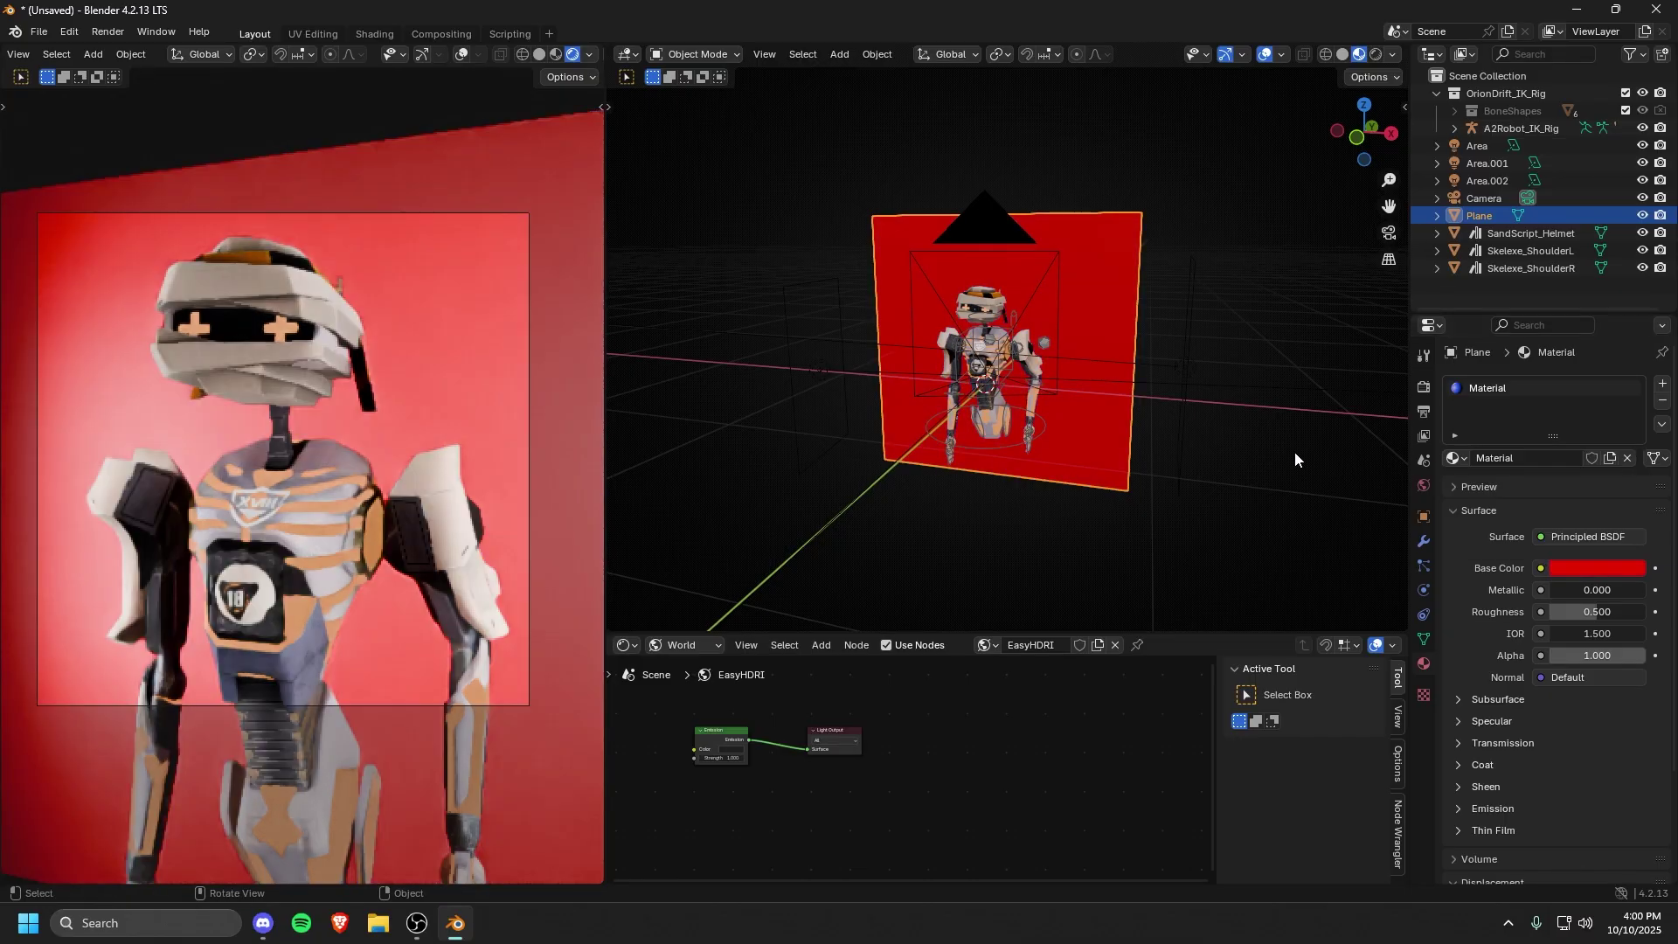
# Step: Delete the backdrop plane from the scene
pyautogui.moveTo(824, 553); pyautogui.dragTo(845, 420, button='middle')
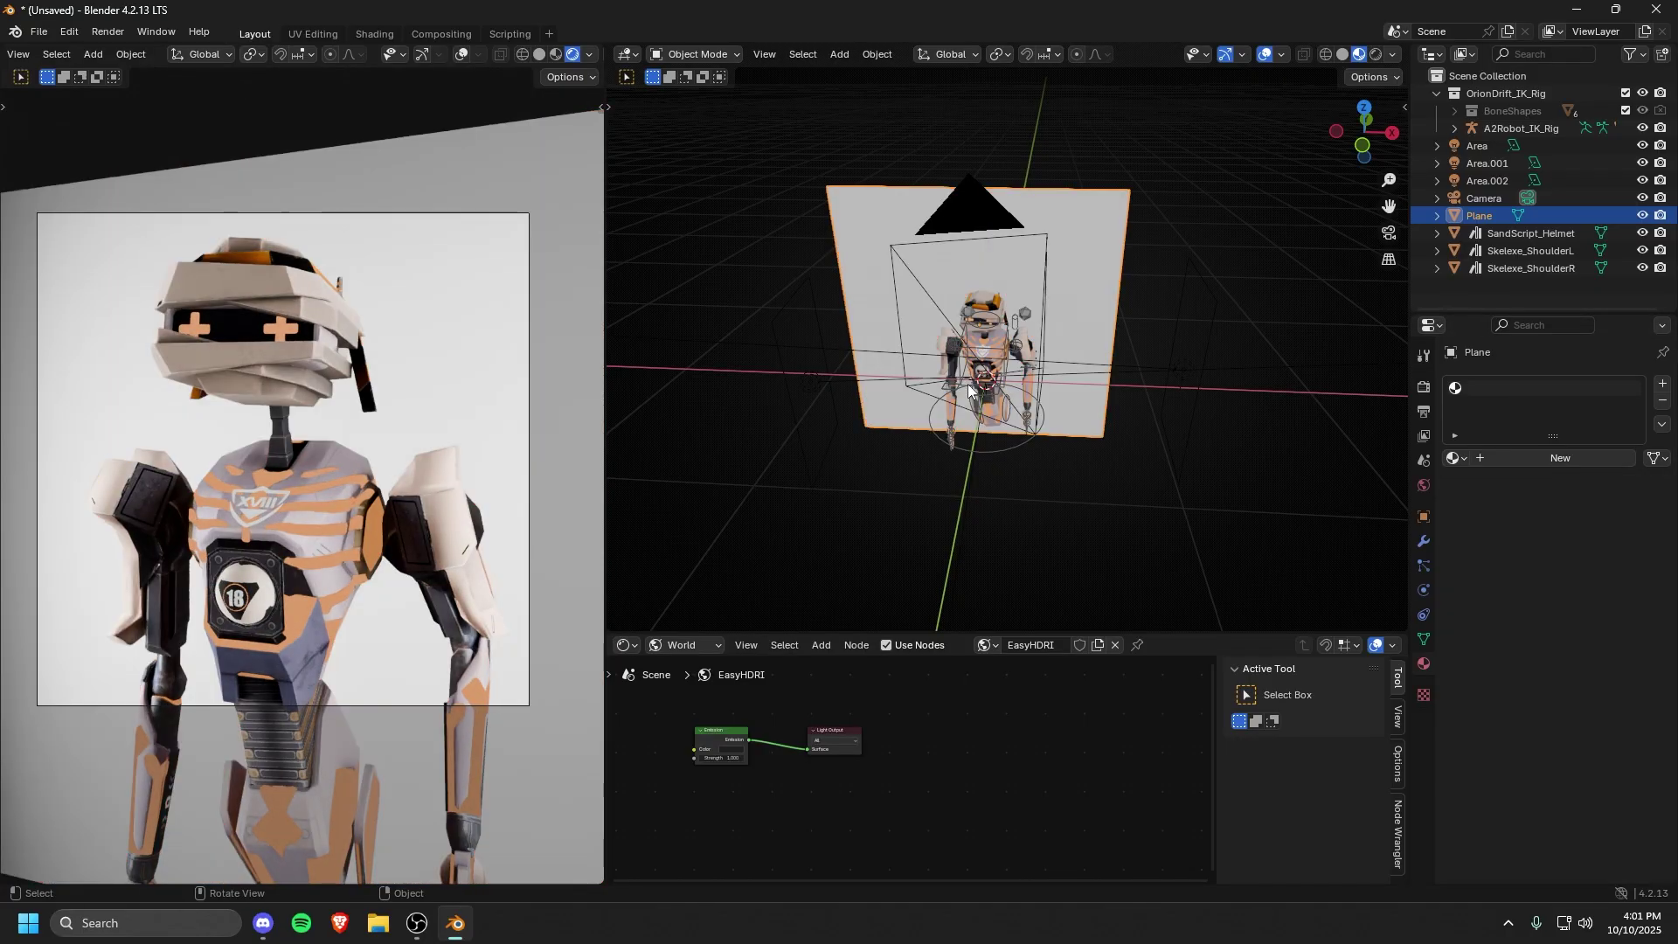
pyautogui.press('Delete')
pyautogui.moveTo(968, 388); pyautogui.dragTo(1098, 418, button='middle')
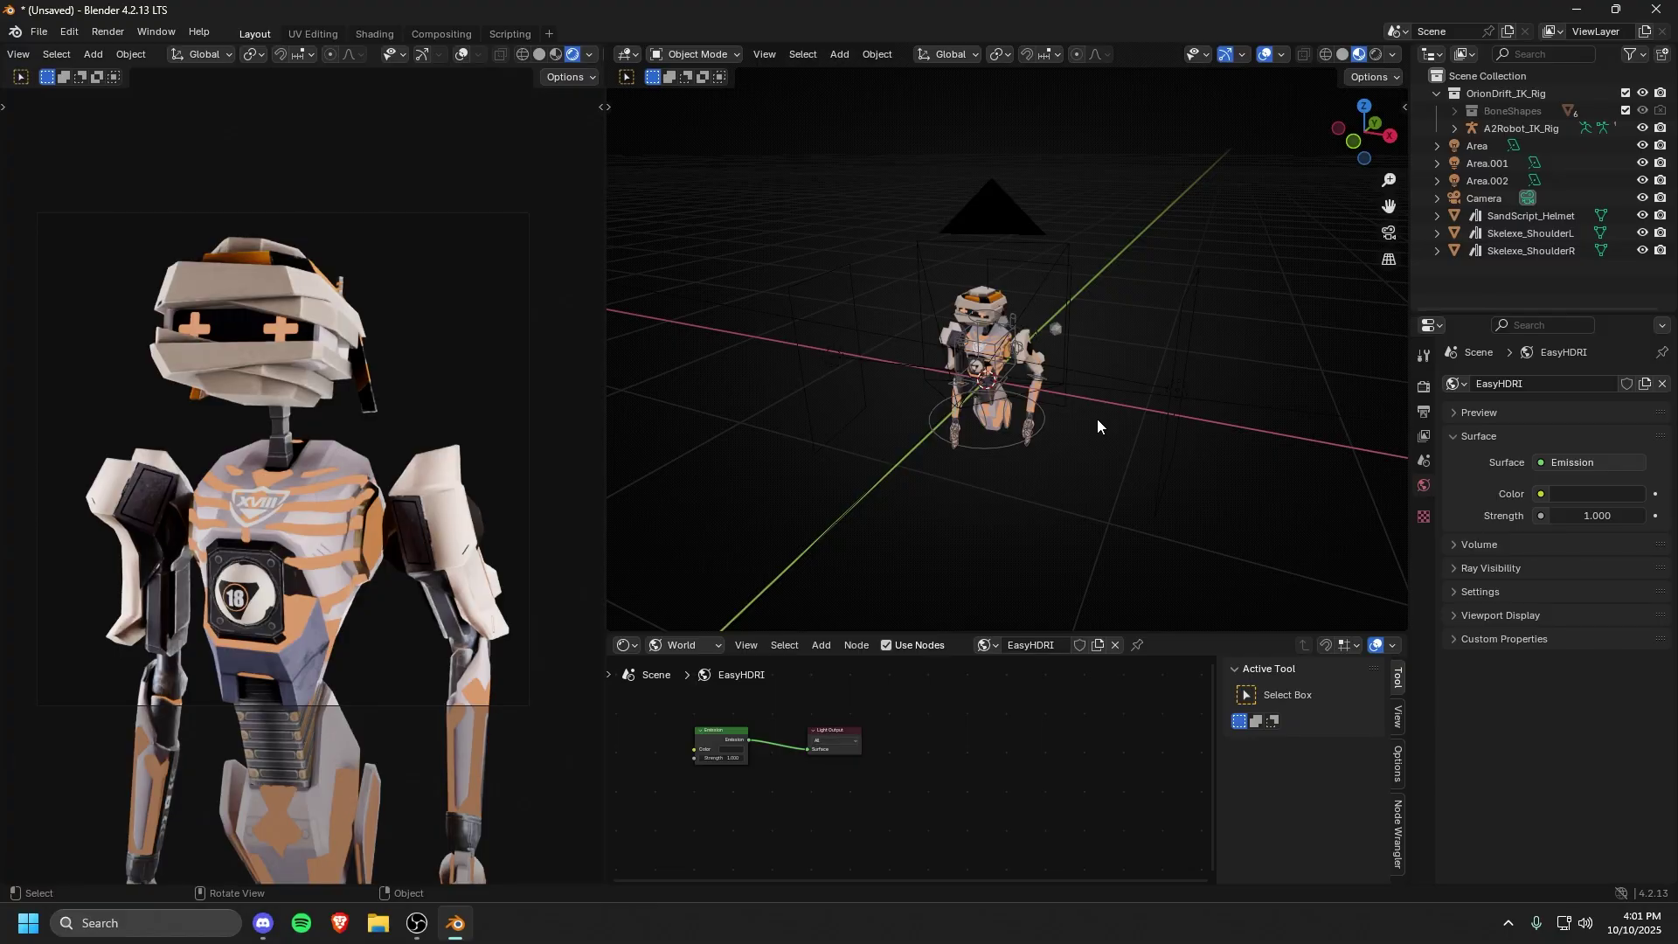
# Step: Switch to Discord and download the Orion_Halloween_SkyBox HDR file linked in the skybox channel
pyautogui.hotkey('alt', 'Tab')
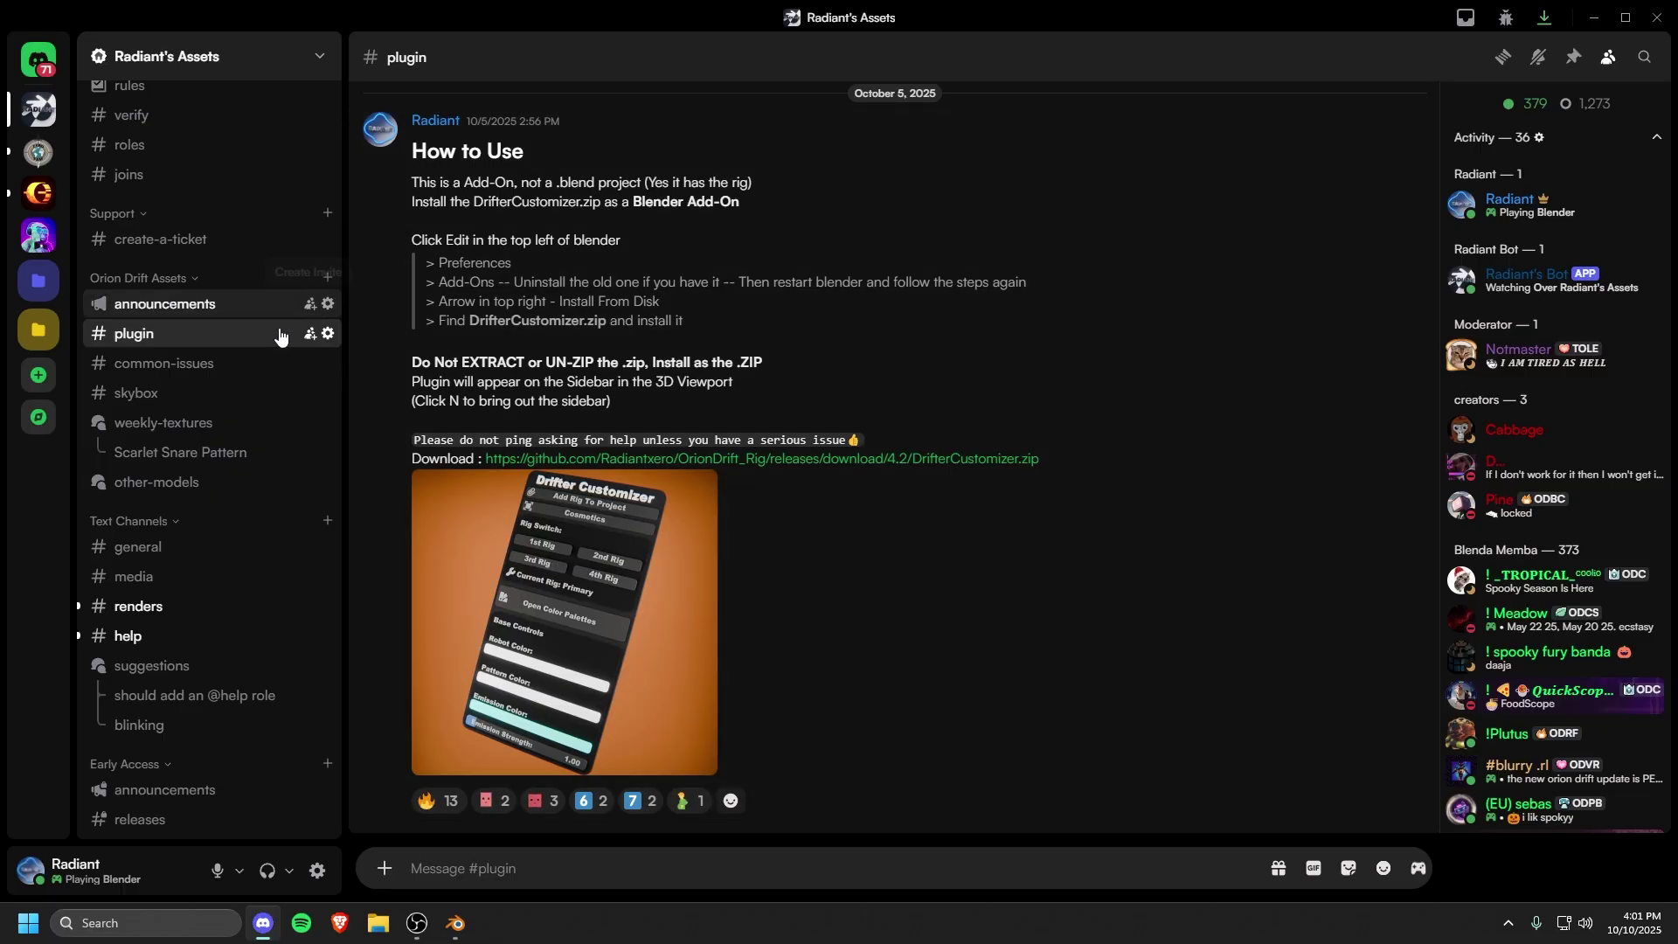
pyautogui.click(169, 403)
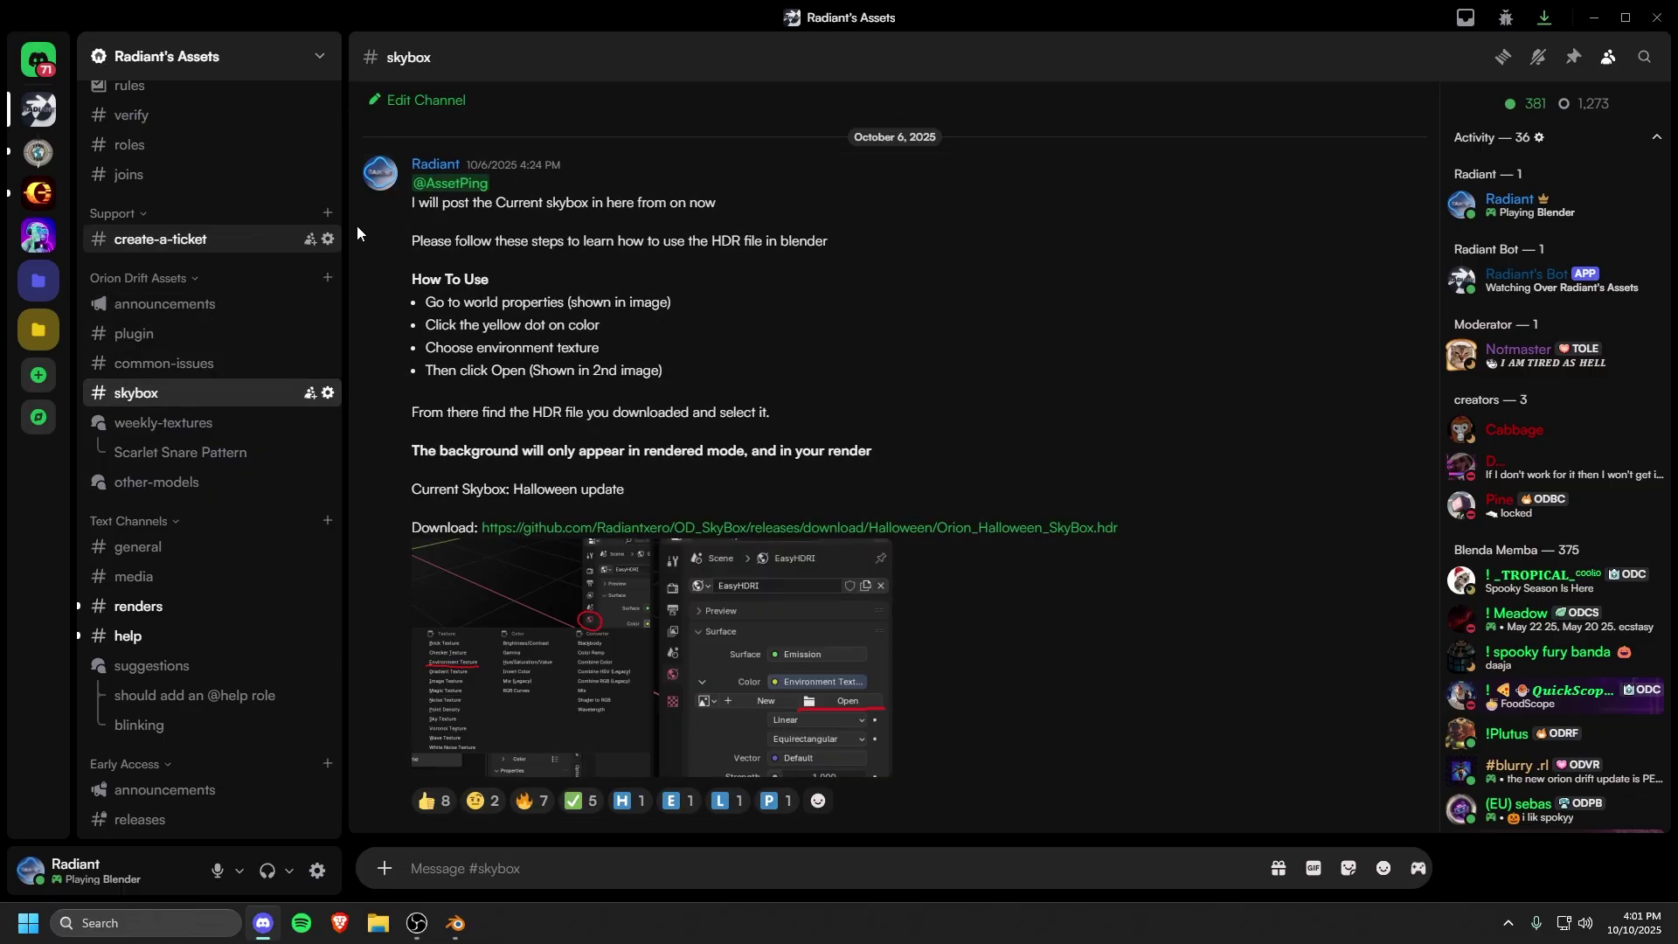
pyautogui.moveTo(1184, 523); pyautogui.dragTo(473, 528)
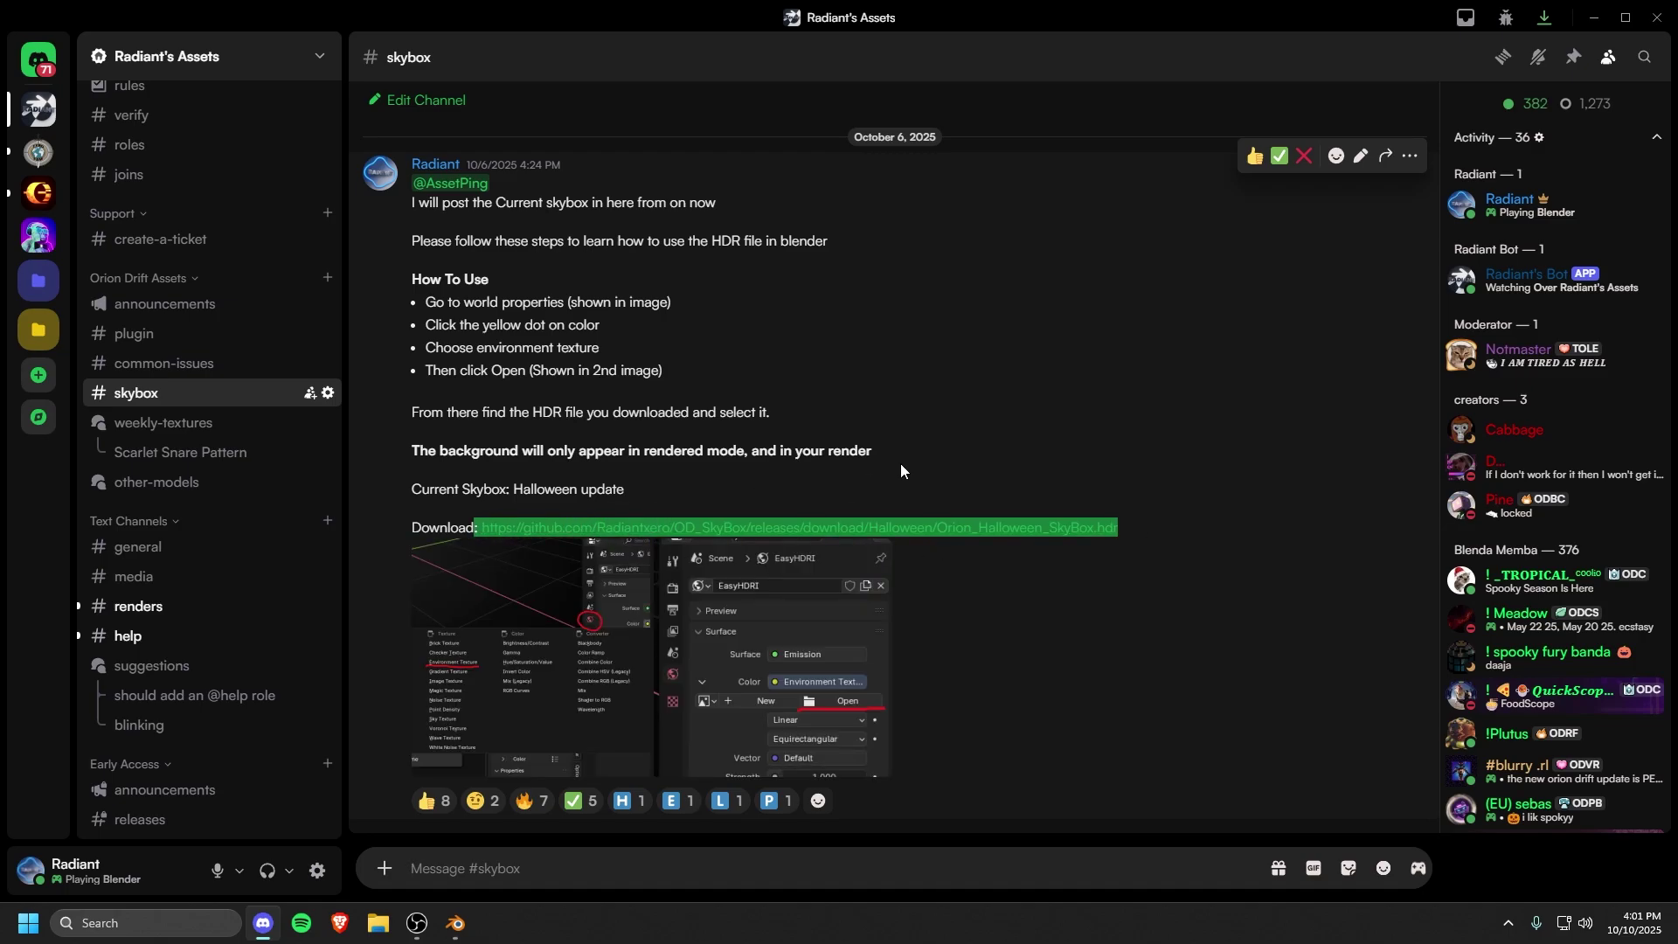
pyautogui.click(549, 529)
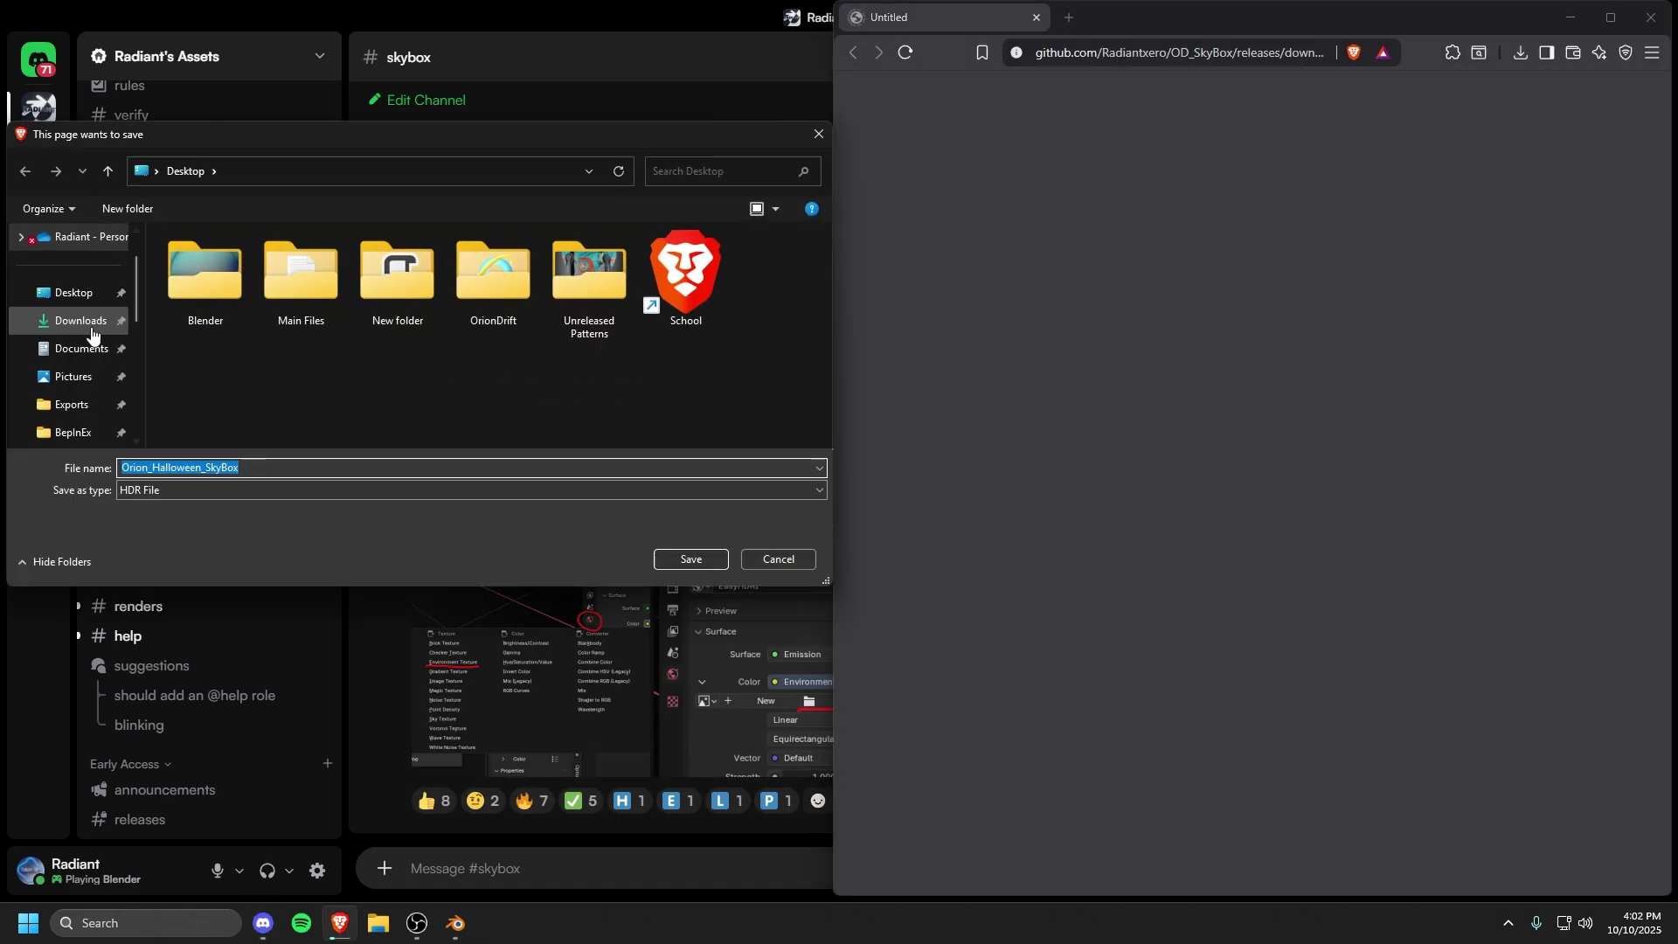
pyautogui.click(75, 326)
pyautogui.click(731, 560)
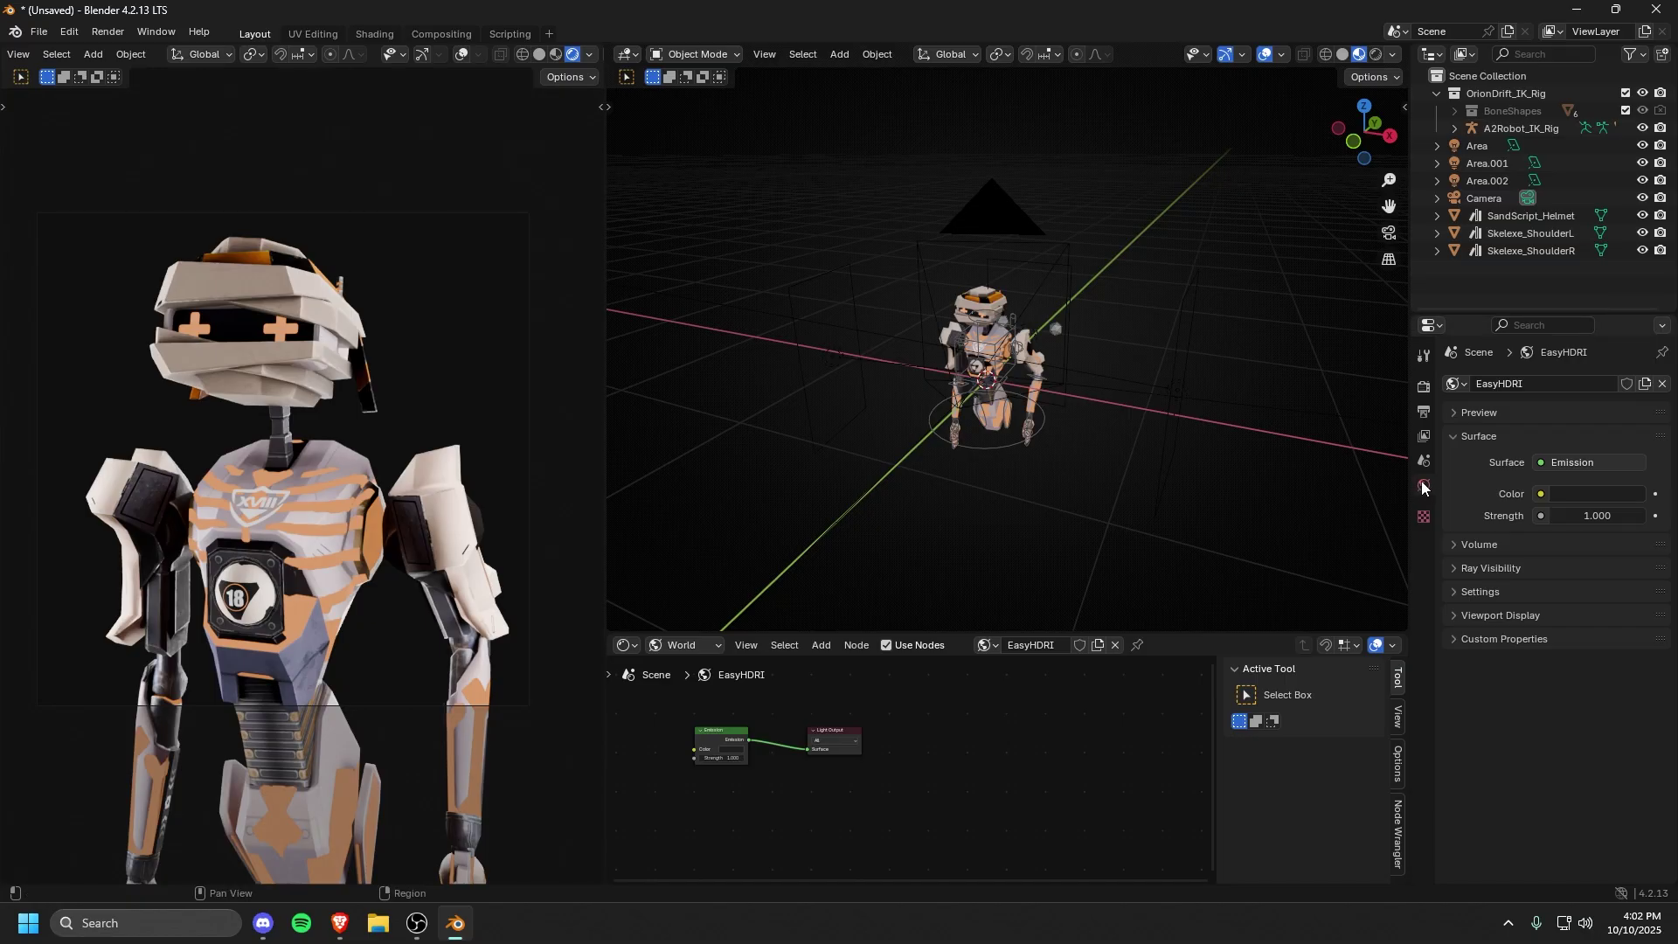
# Step: In Blender, assign an Environment Texture to the EasyHDRI world's surface colour
pyautogui.click(1542, 495)
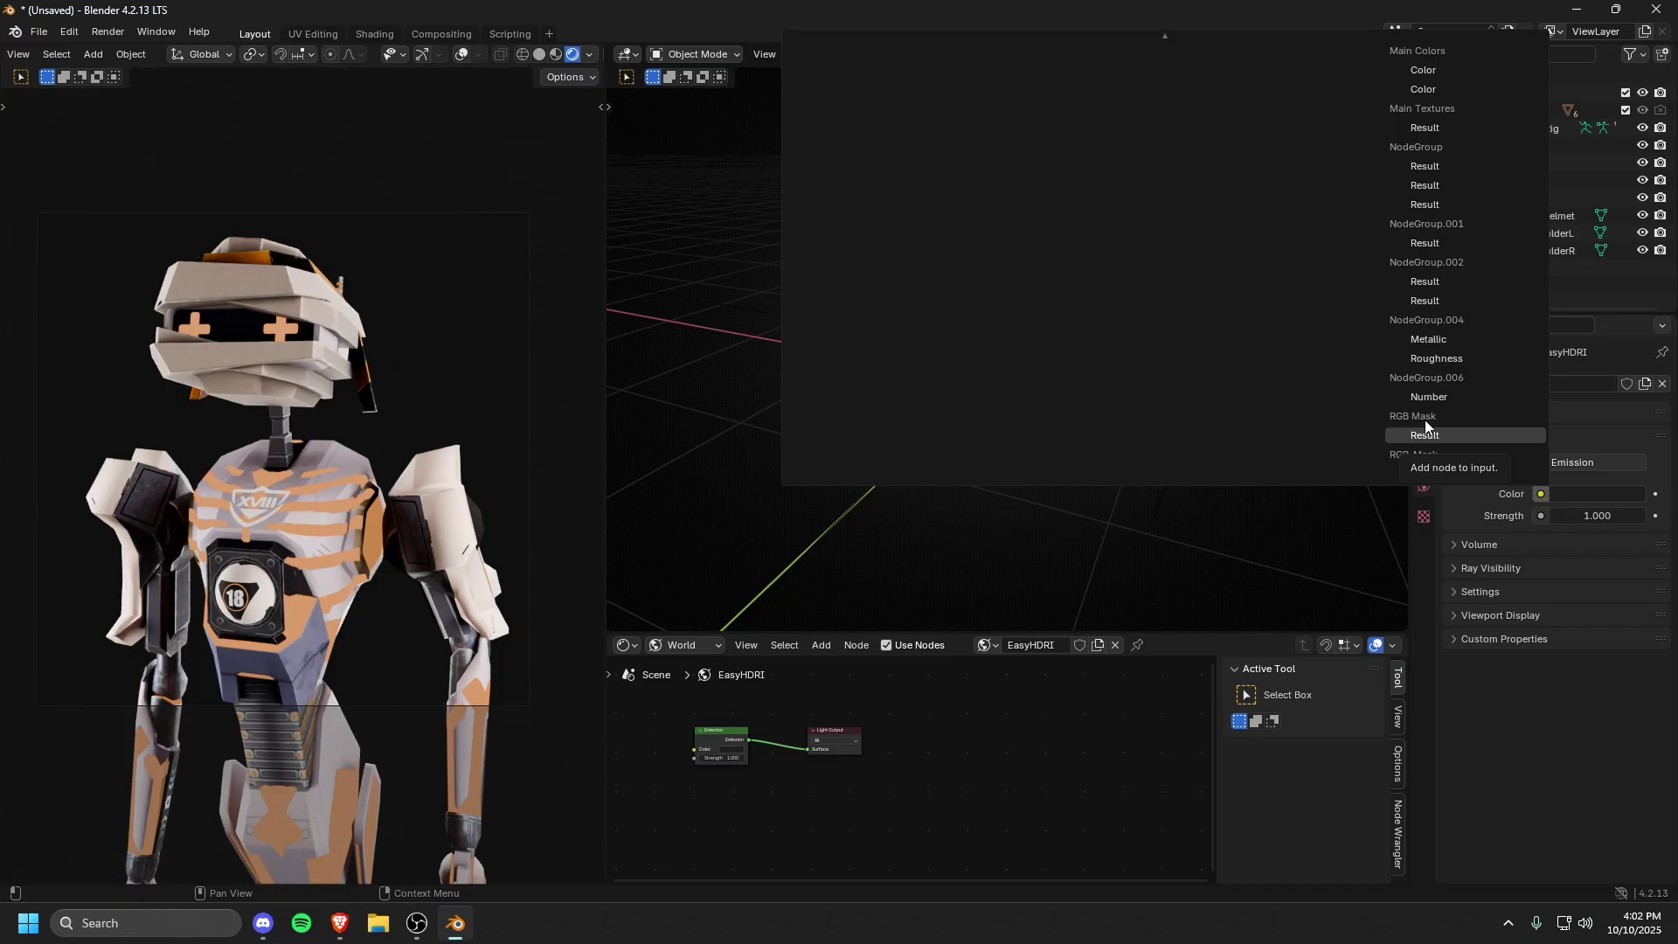
pyautogui.scroll(10, 1425, 420)
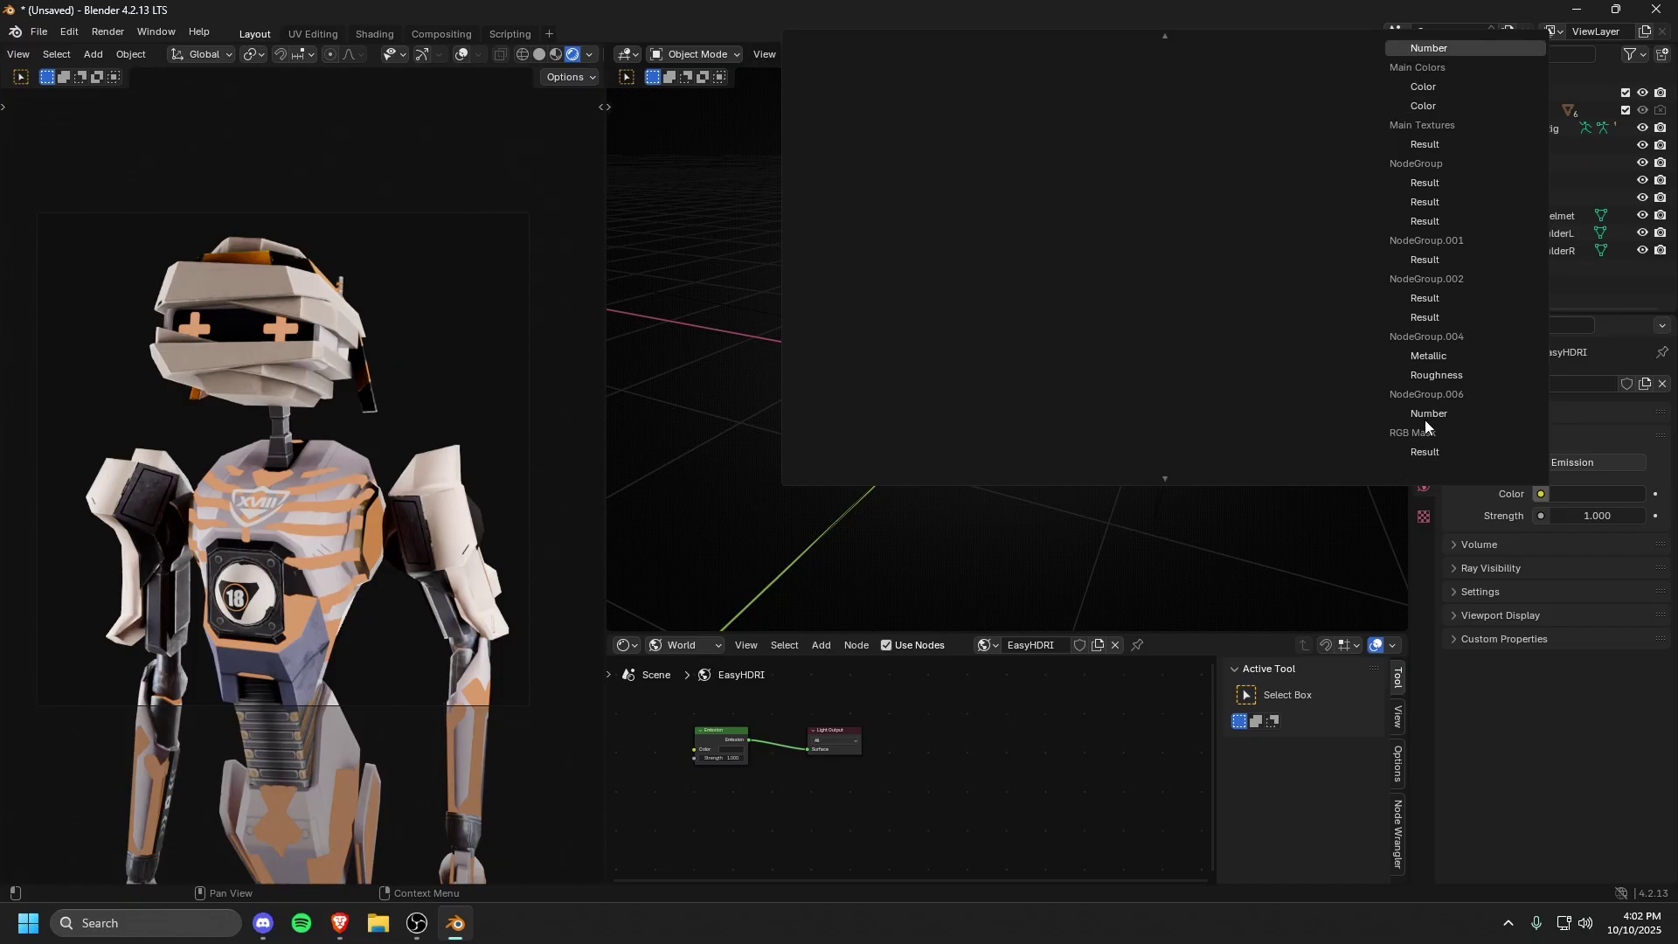
pyautogui.scroll(10, 1425, 418)
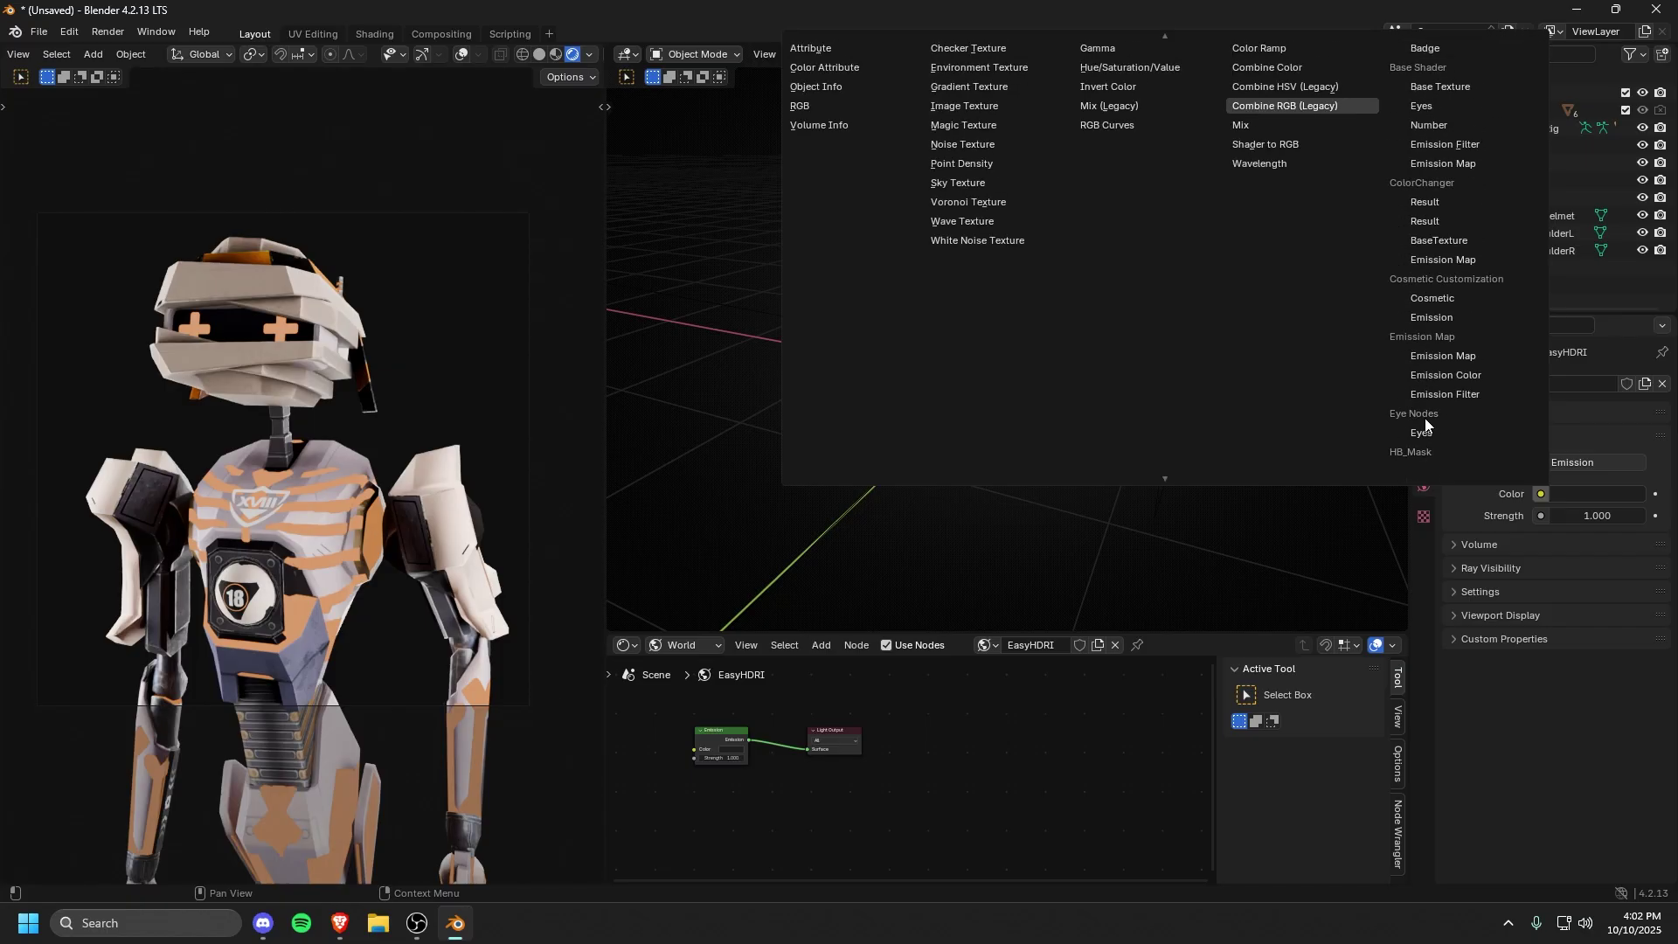
pyautogui.click(978, 66)
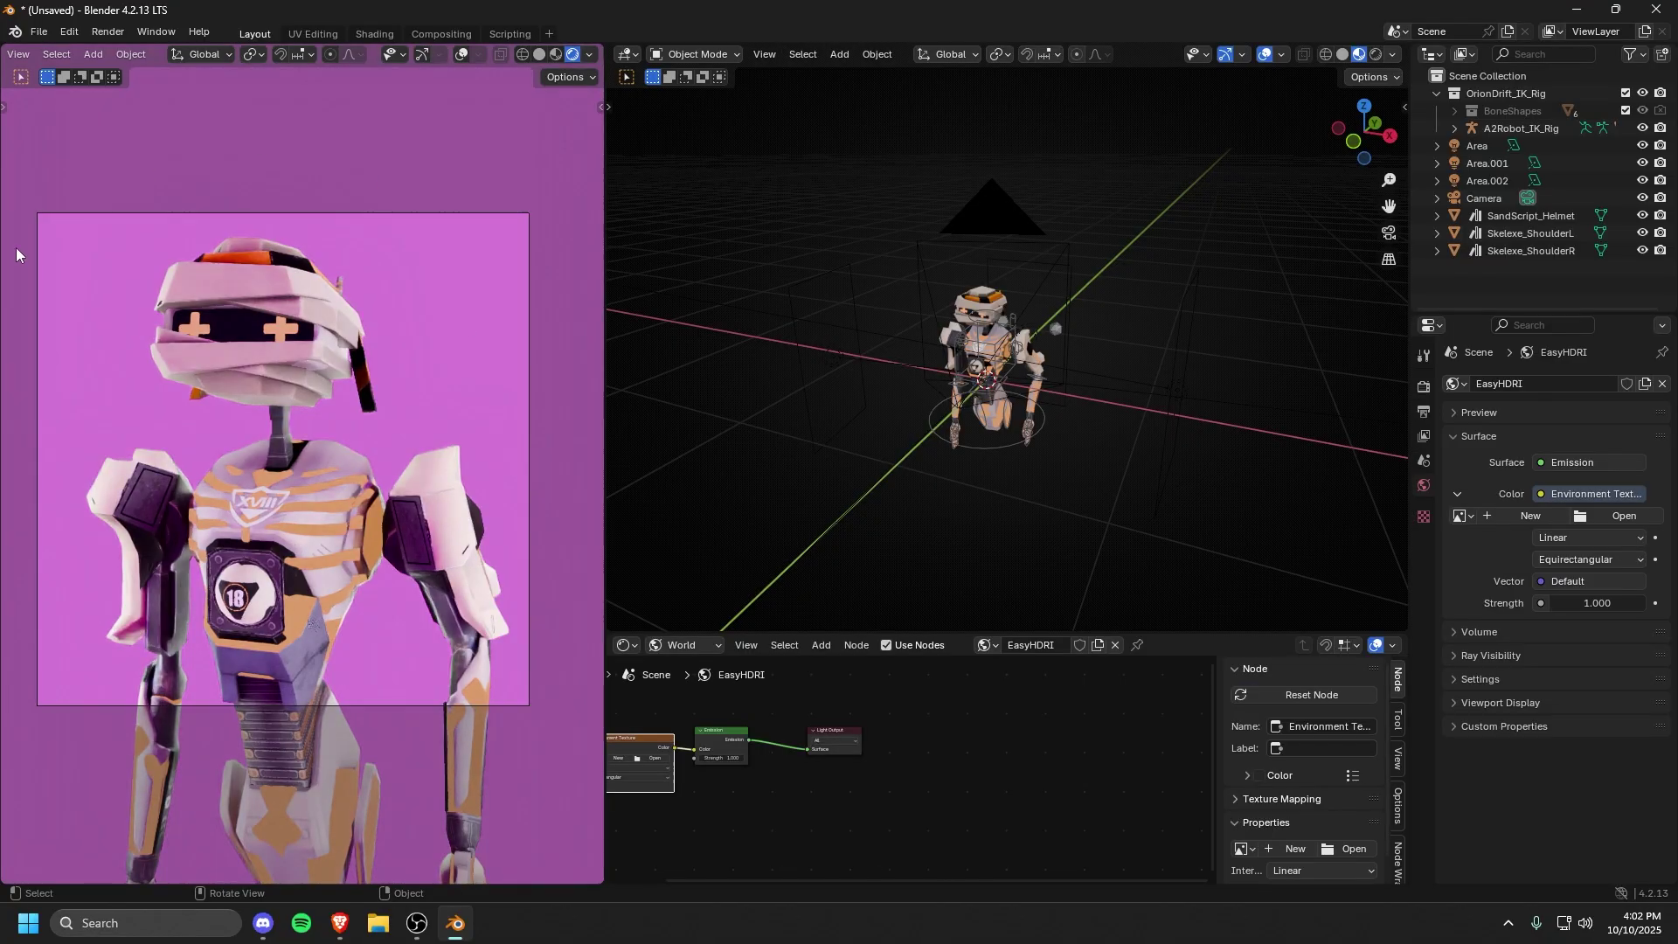
pyautogui.press('Home')
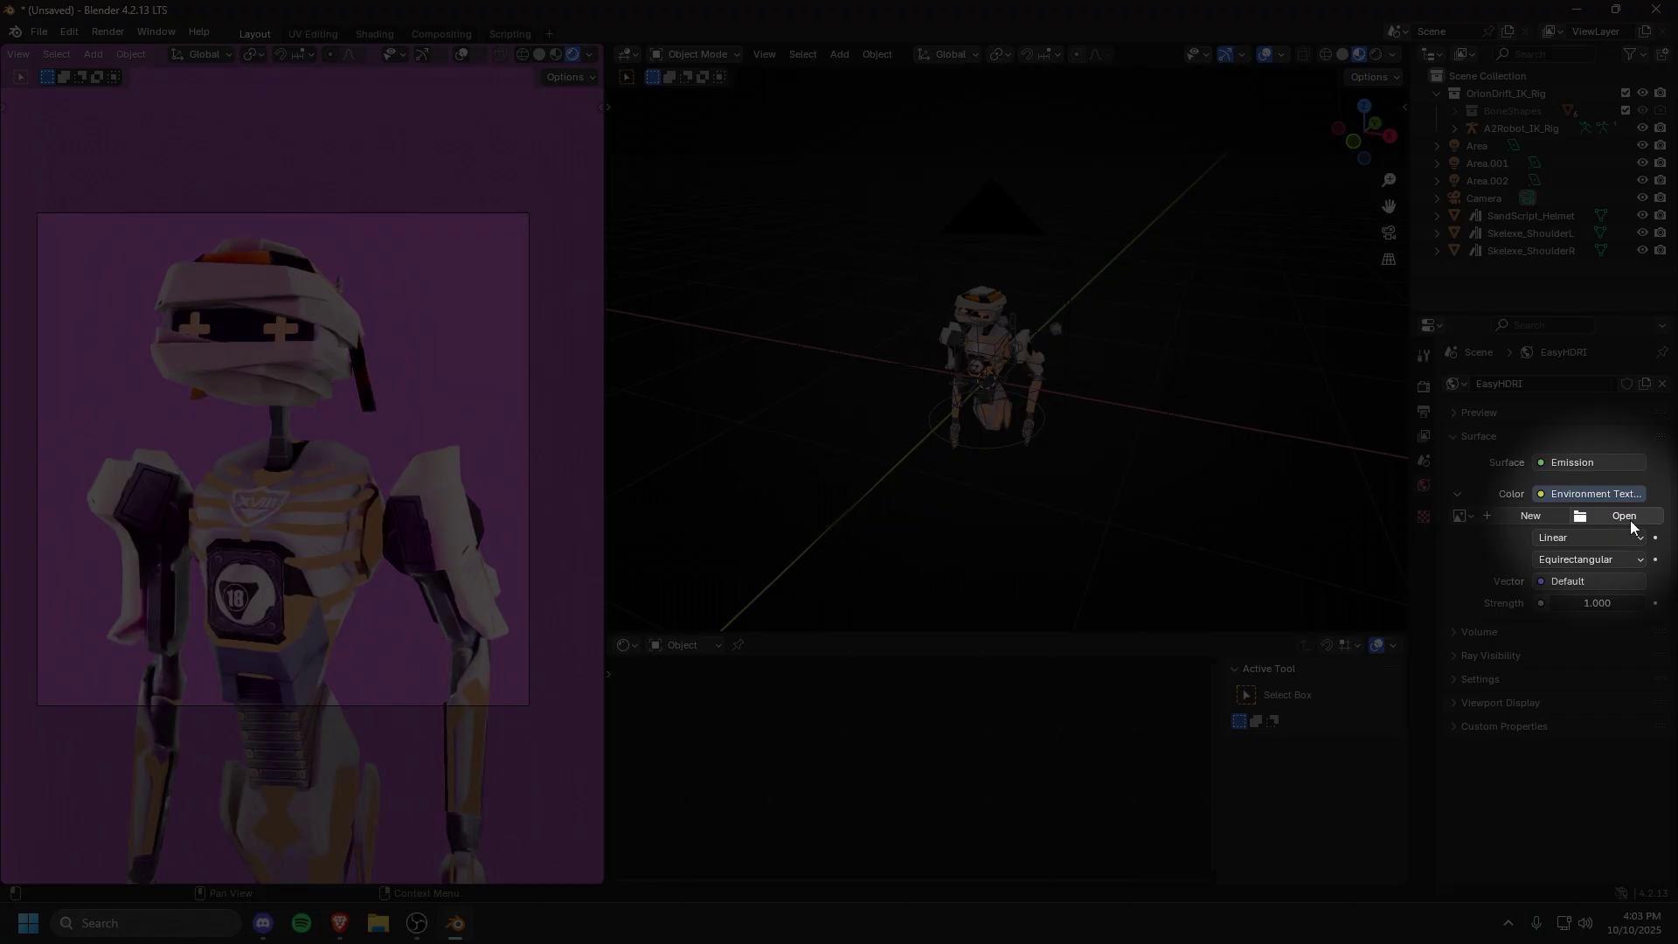
# Step: Load Orion_Halloween_SkyBox.hdr from the OrionDrift folder into the world's environment texture
pyautogui.click(1626, 519)
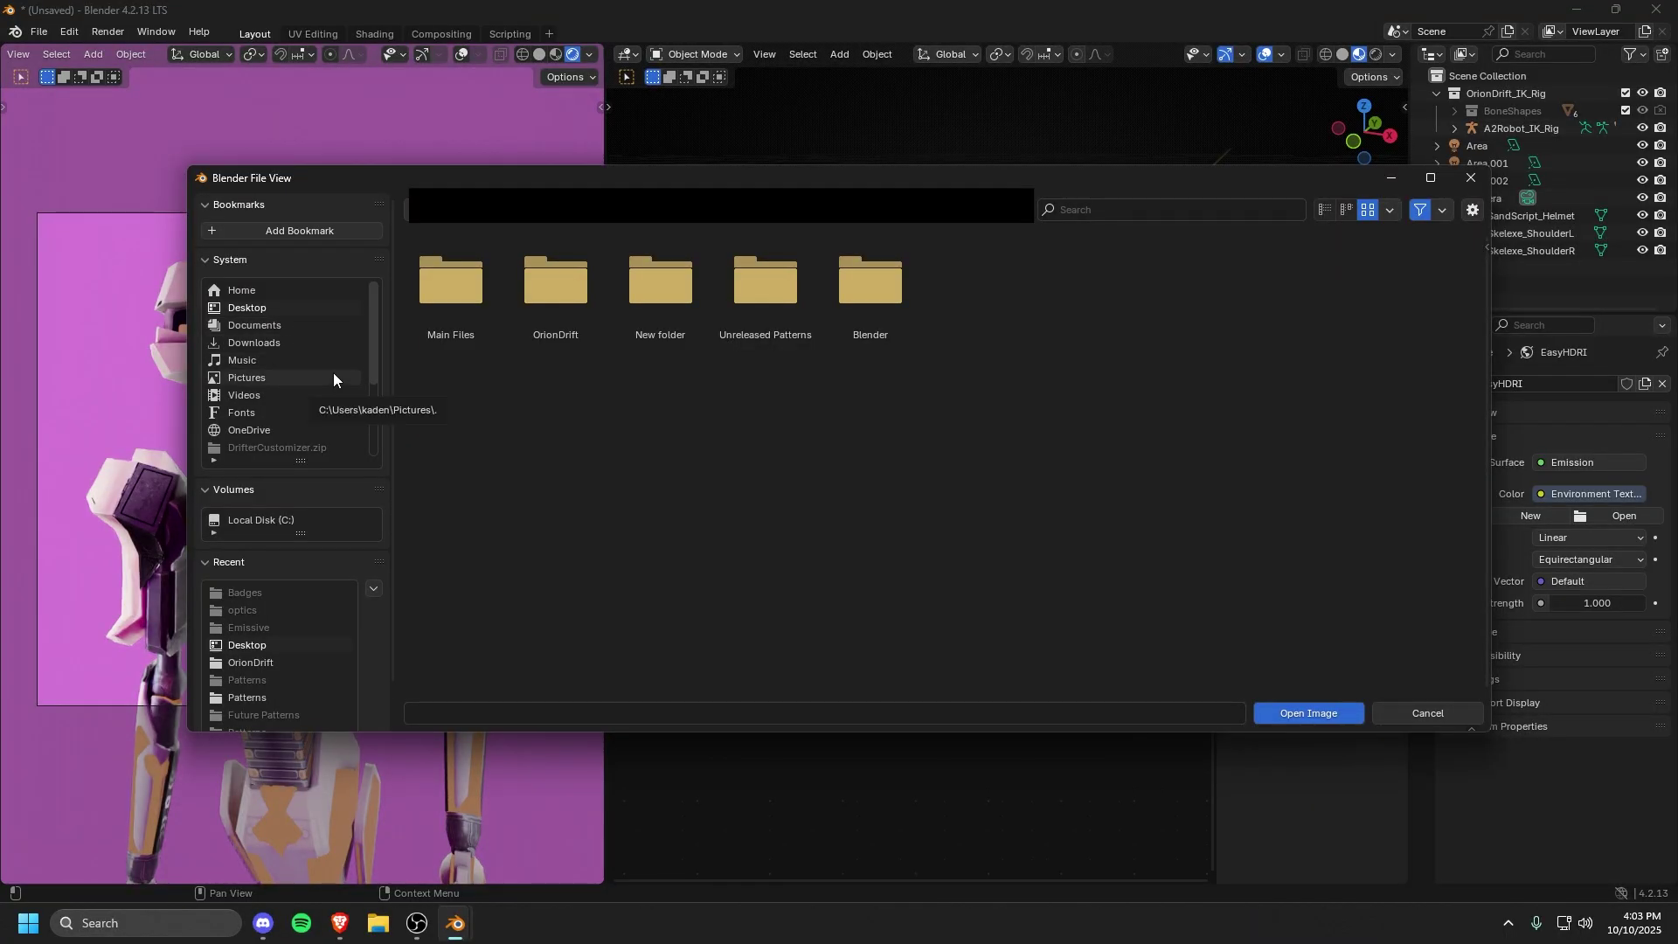
pyautogui.scroll(-5, 333, 378)
pyautogui.click(250, 448)
pyautogui.click(1083, 278)
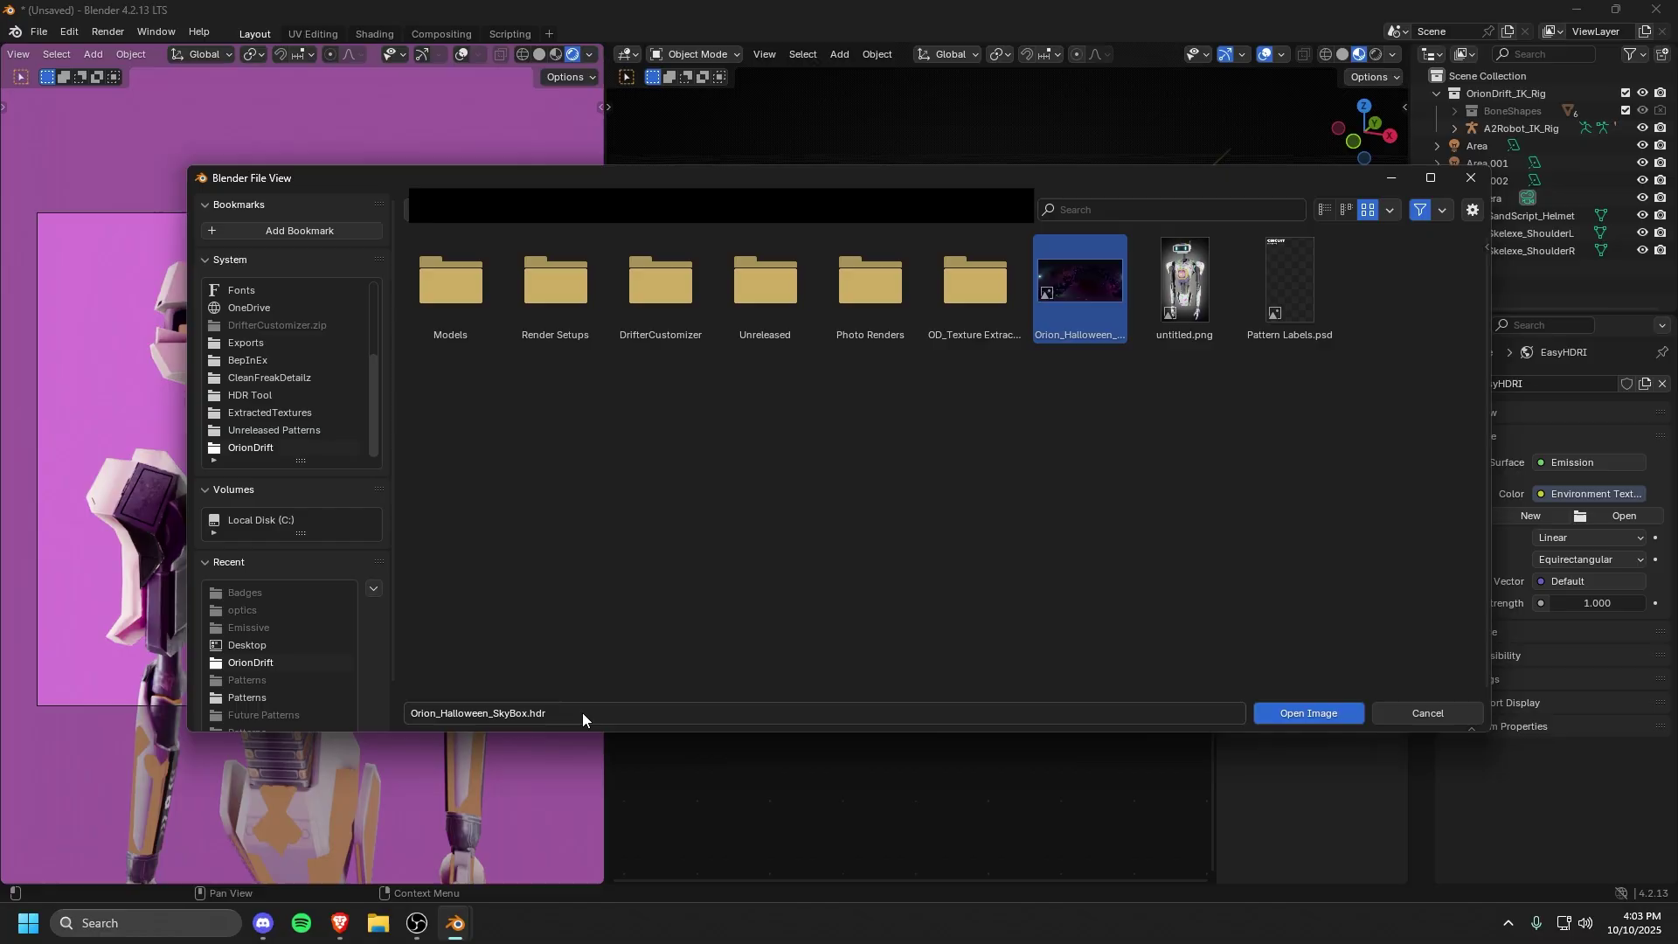
pyautogui.click(1294, 712)
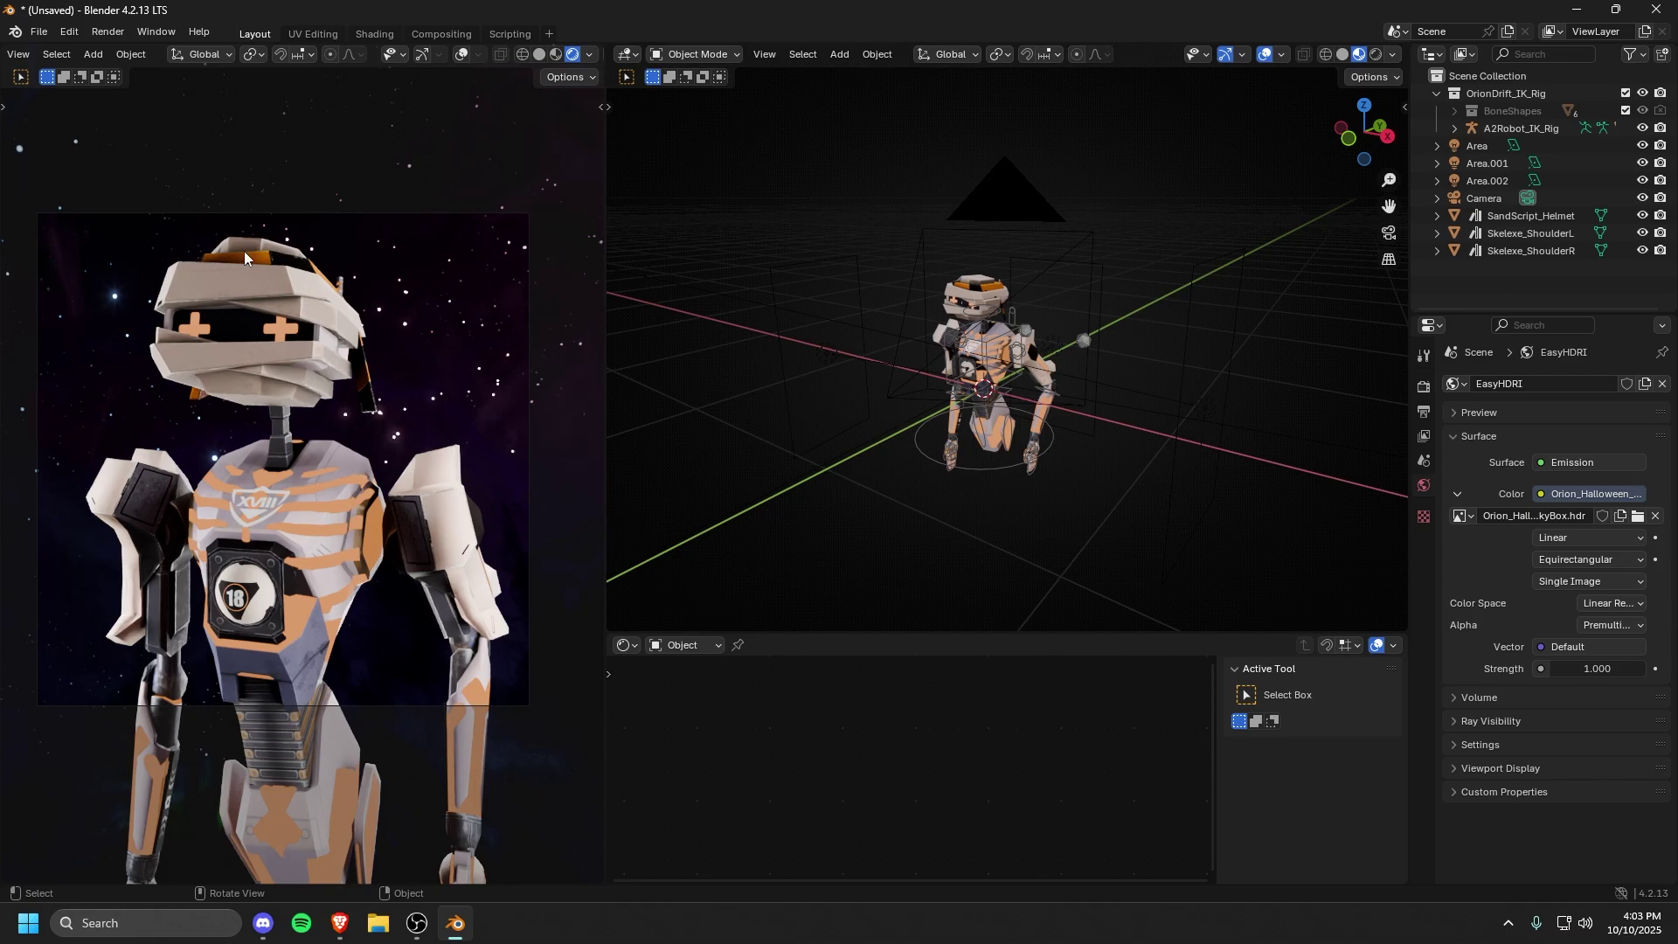
# Step: Try displaying the skybox world in the main viewport's material preview and view it around the robot
pyautogui.moveTo(1172, 412)
pyautogui.mouseDown(button='middle')
pyautogui.moveTo(937, 401)
pyautogui.moveTo(1127, 343)
pyautogui.mouseUp(button='middle')
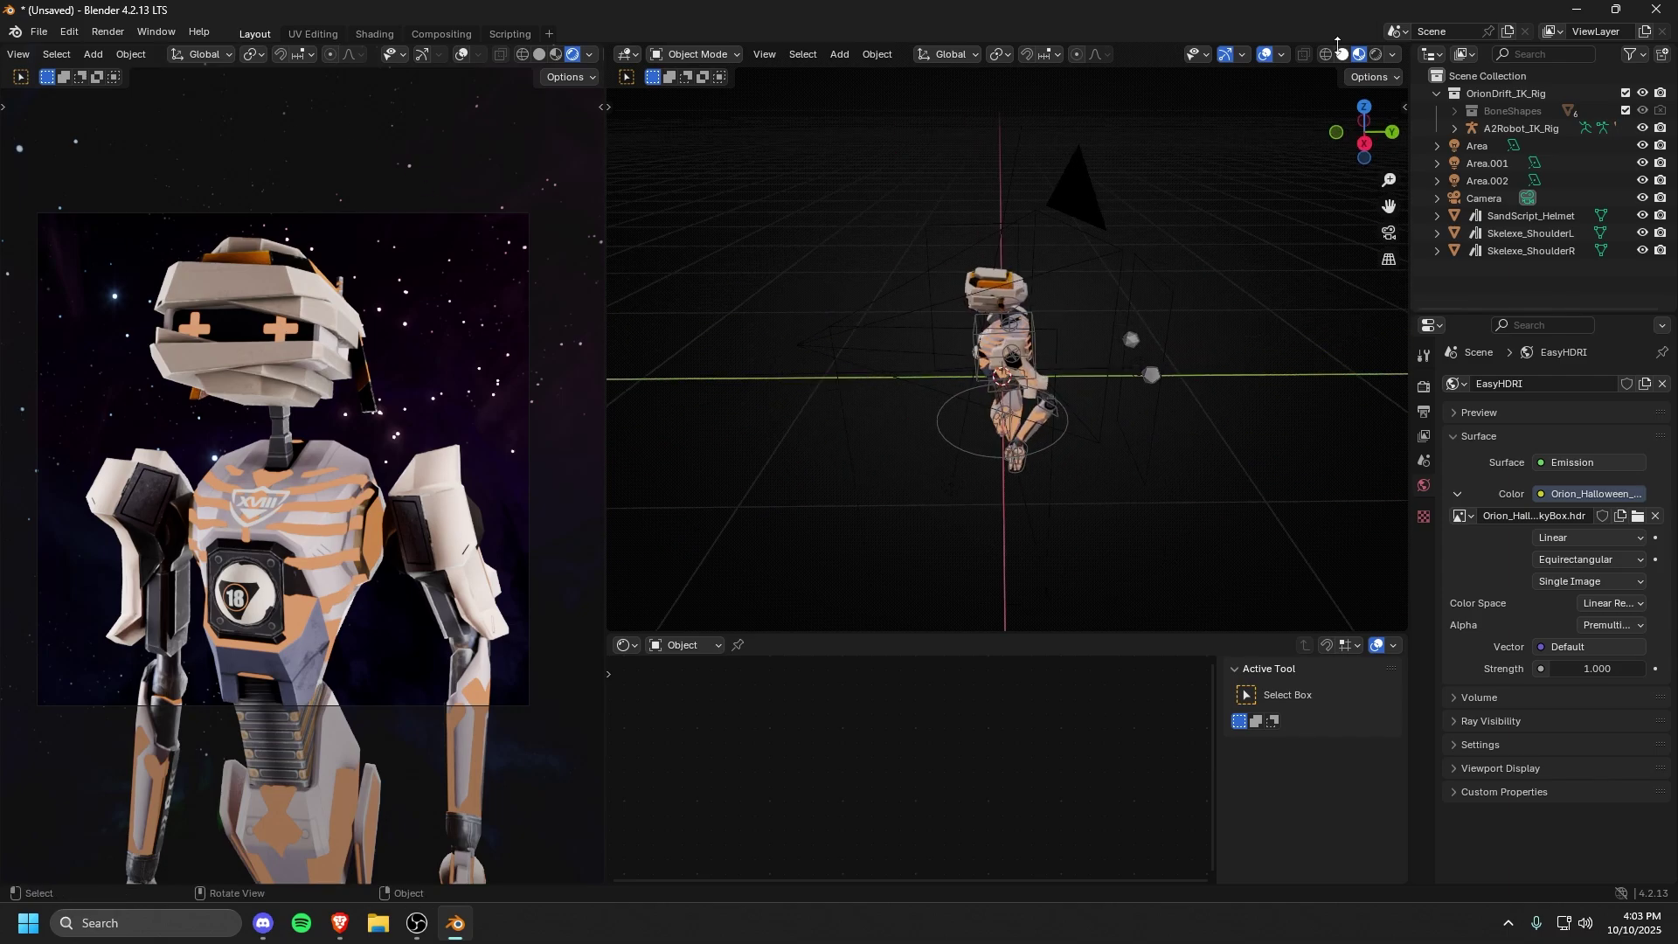
pyautogui.moveTo(1154, 262); pyautogui.dragTo(1122, 344, button='middle')
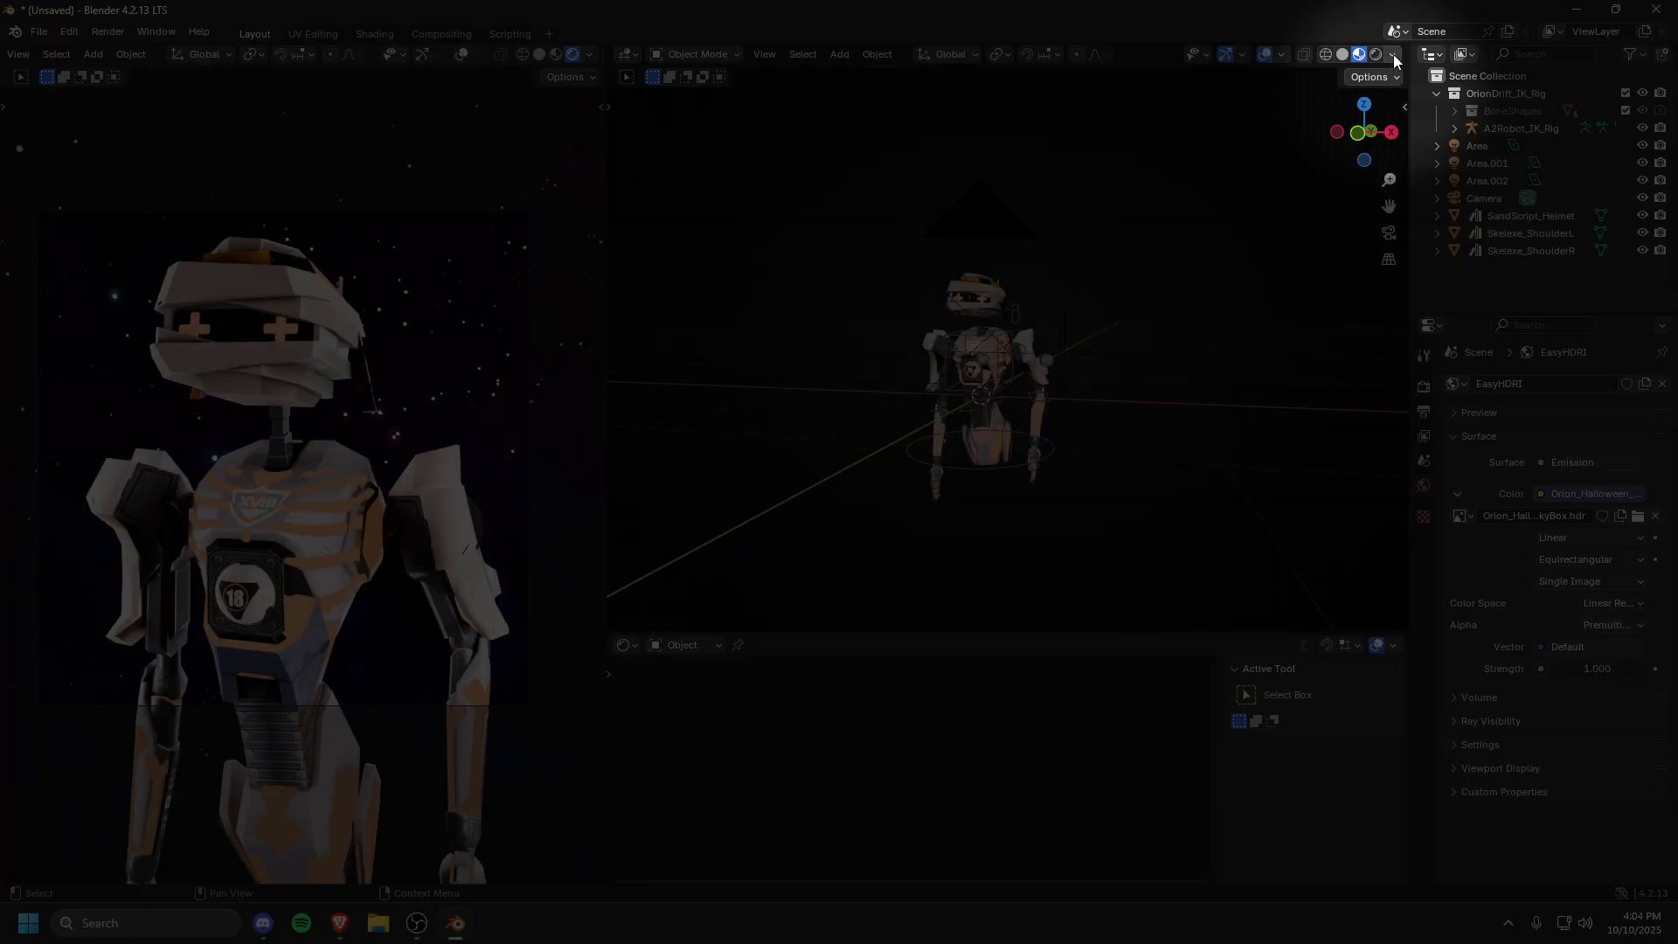
pyautogui.click(1394, 54)
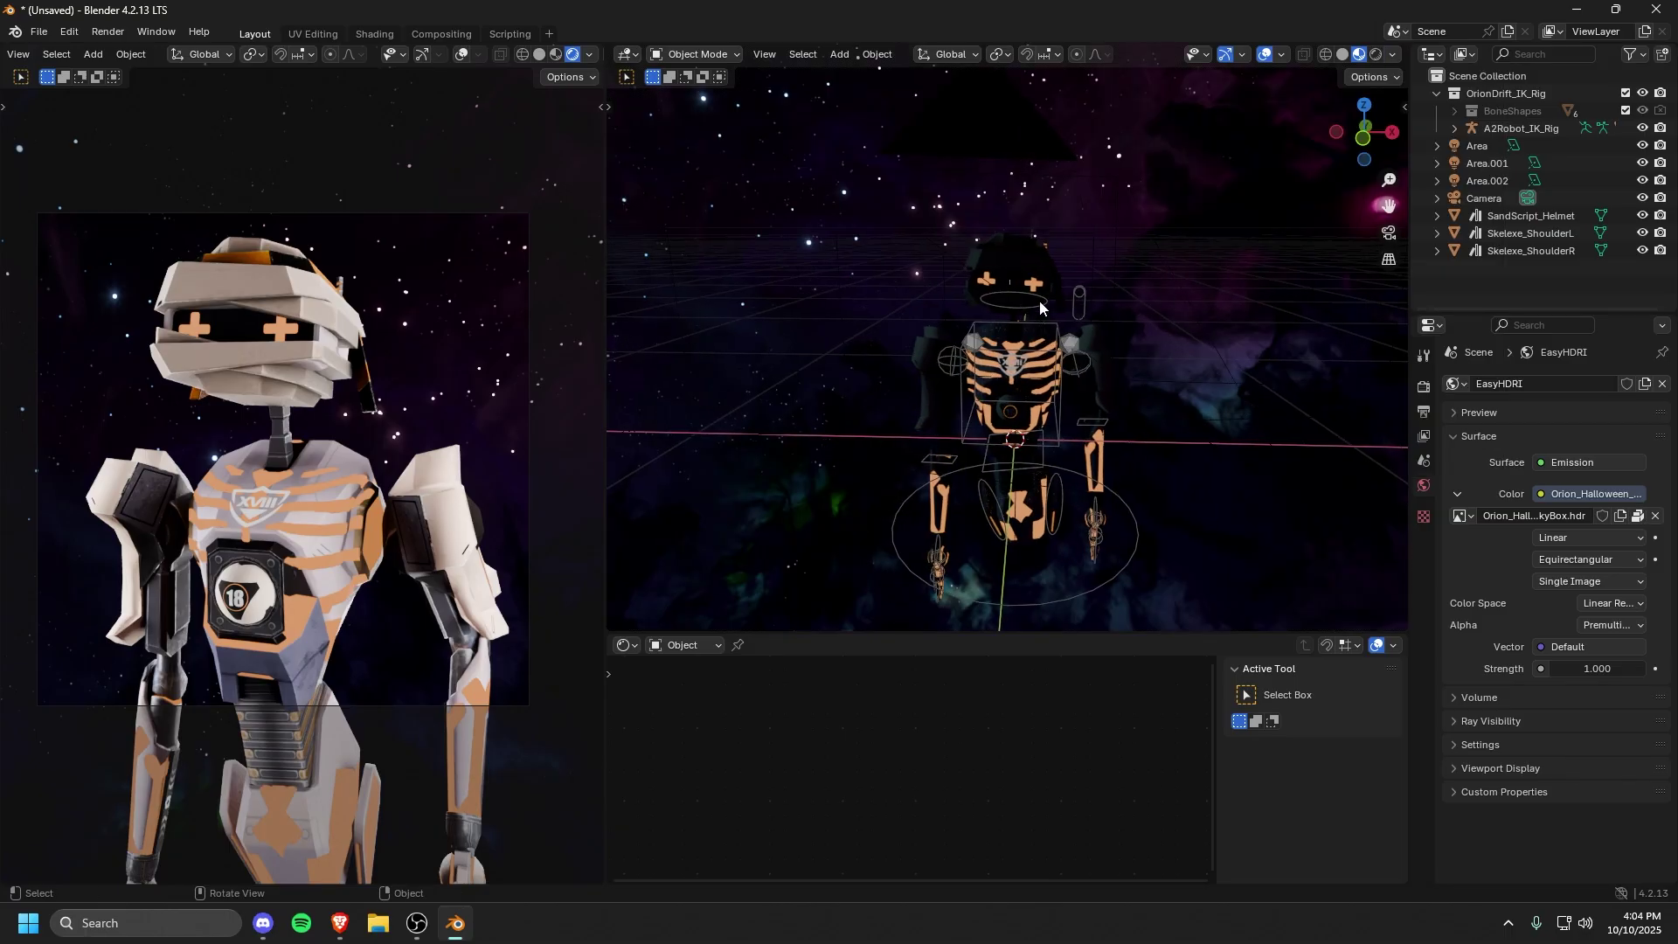
pyautogui.moveTo(1040, 301); pyautogui.dragTo(1126, 333, button='middle')
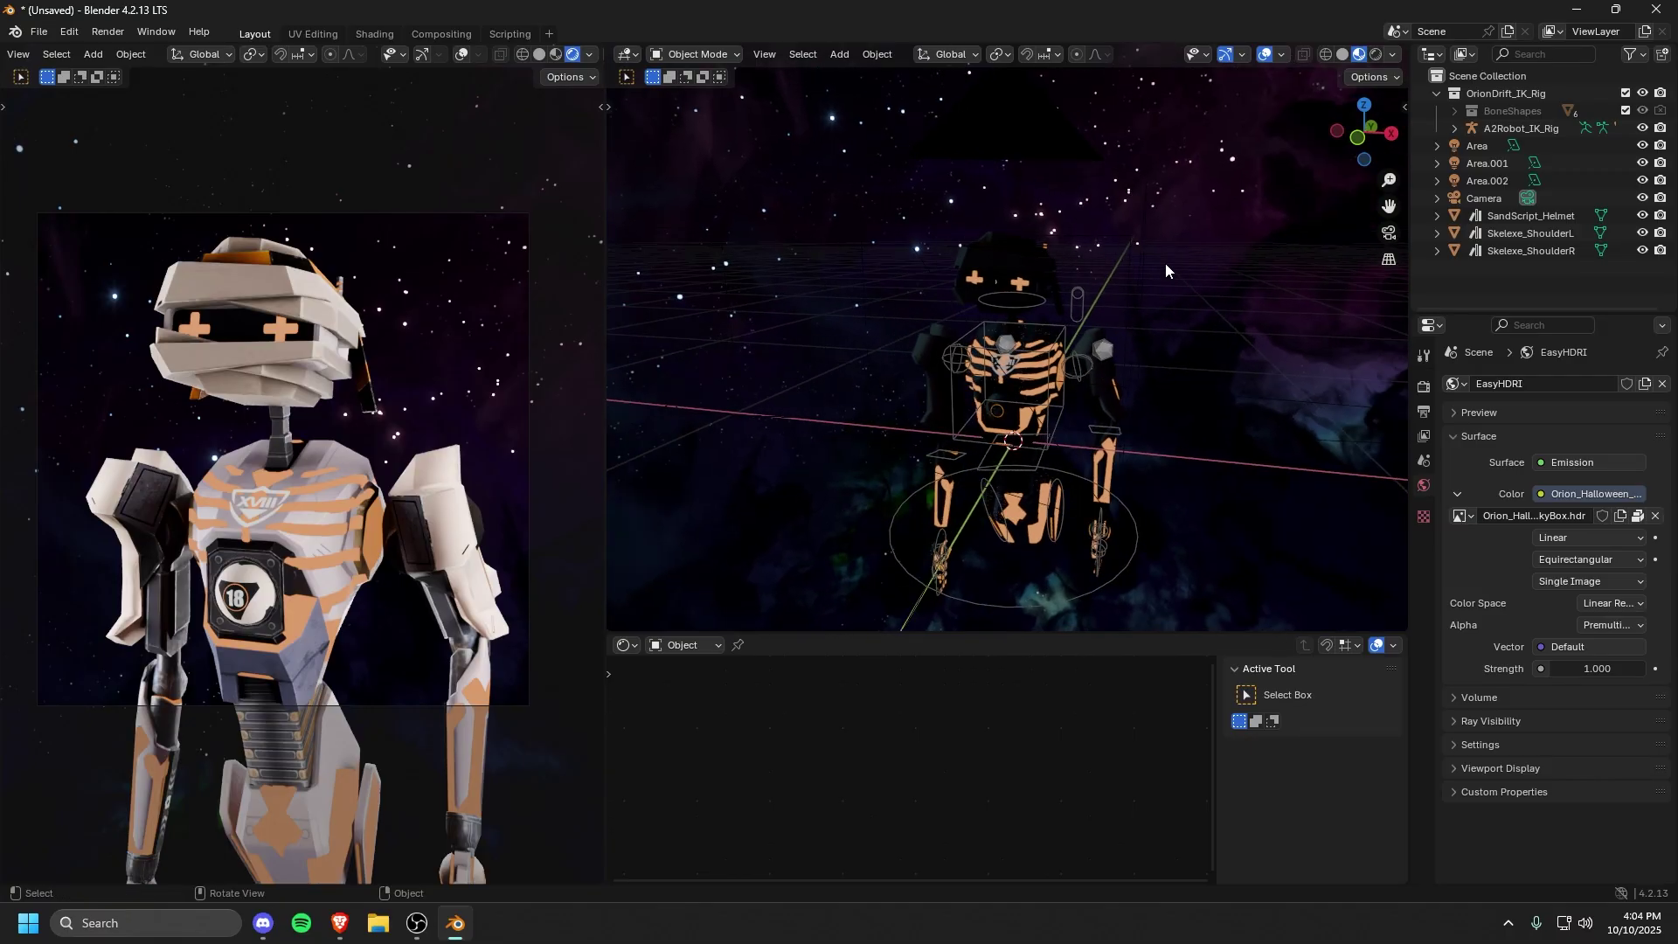
pyautogui.moveTo(1166, 264); pyautogui.dragTo(443, 311, button='middle')
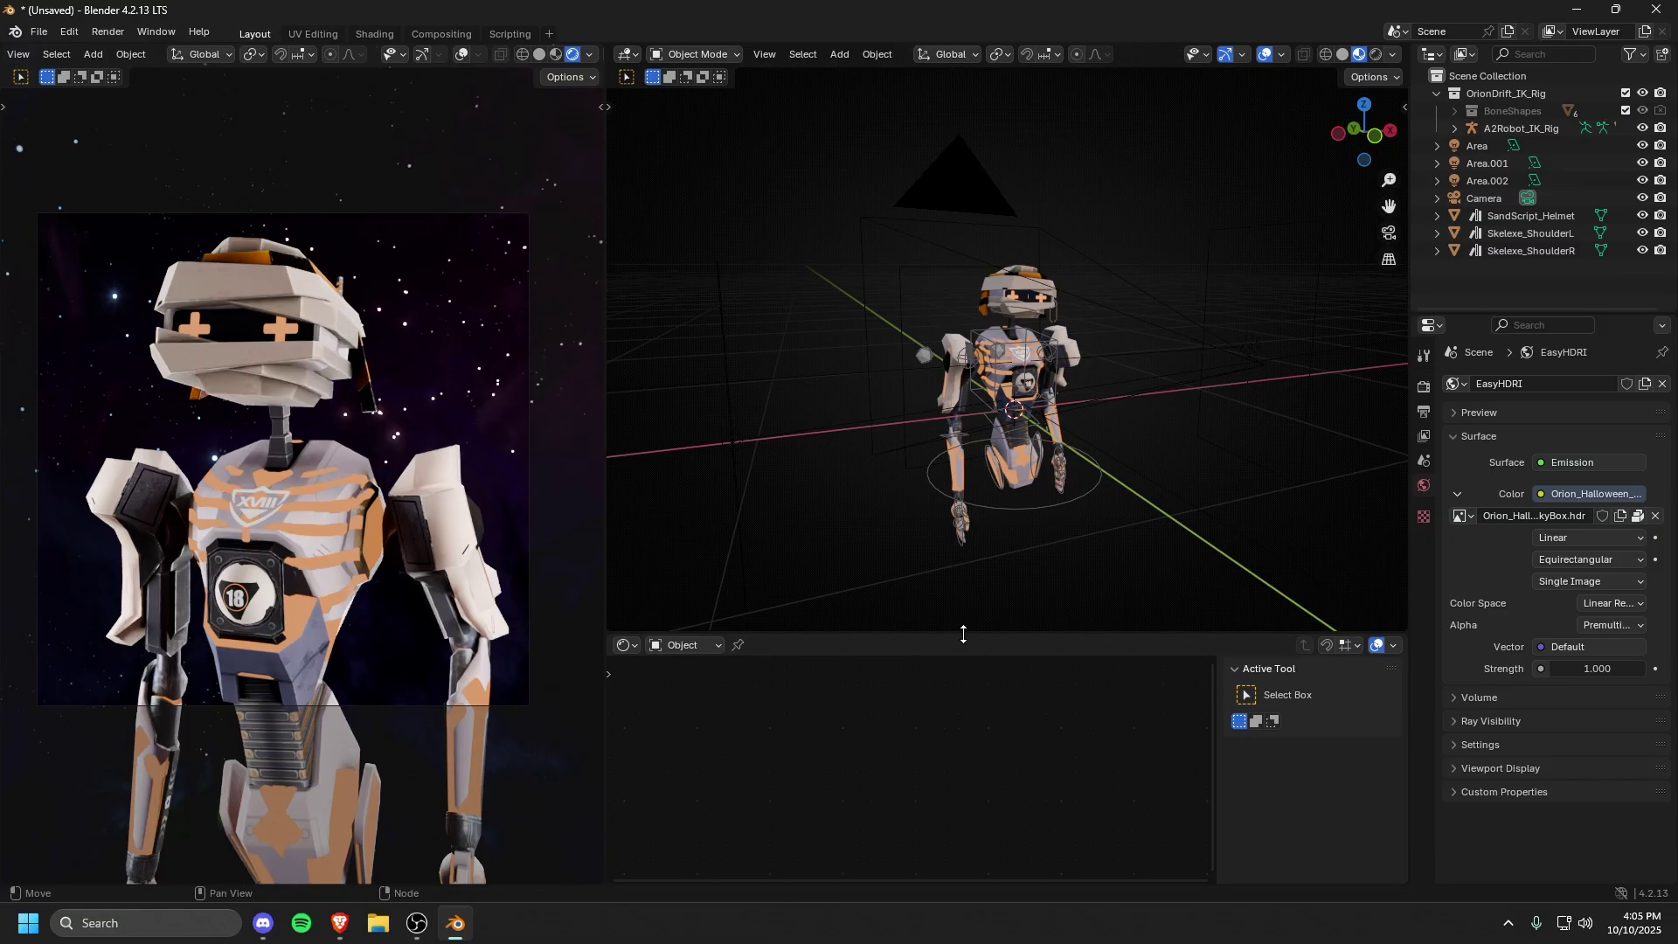
# Step: Choose the Shader Editor for the area below the main viewport, then join that area into the viewport
pyautogui.click(629, 645)
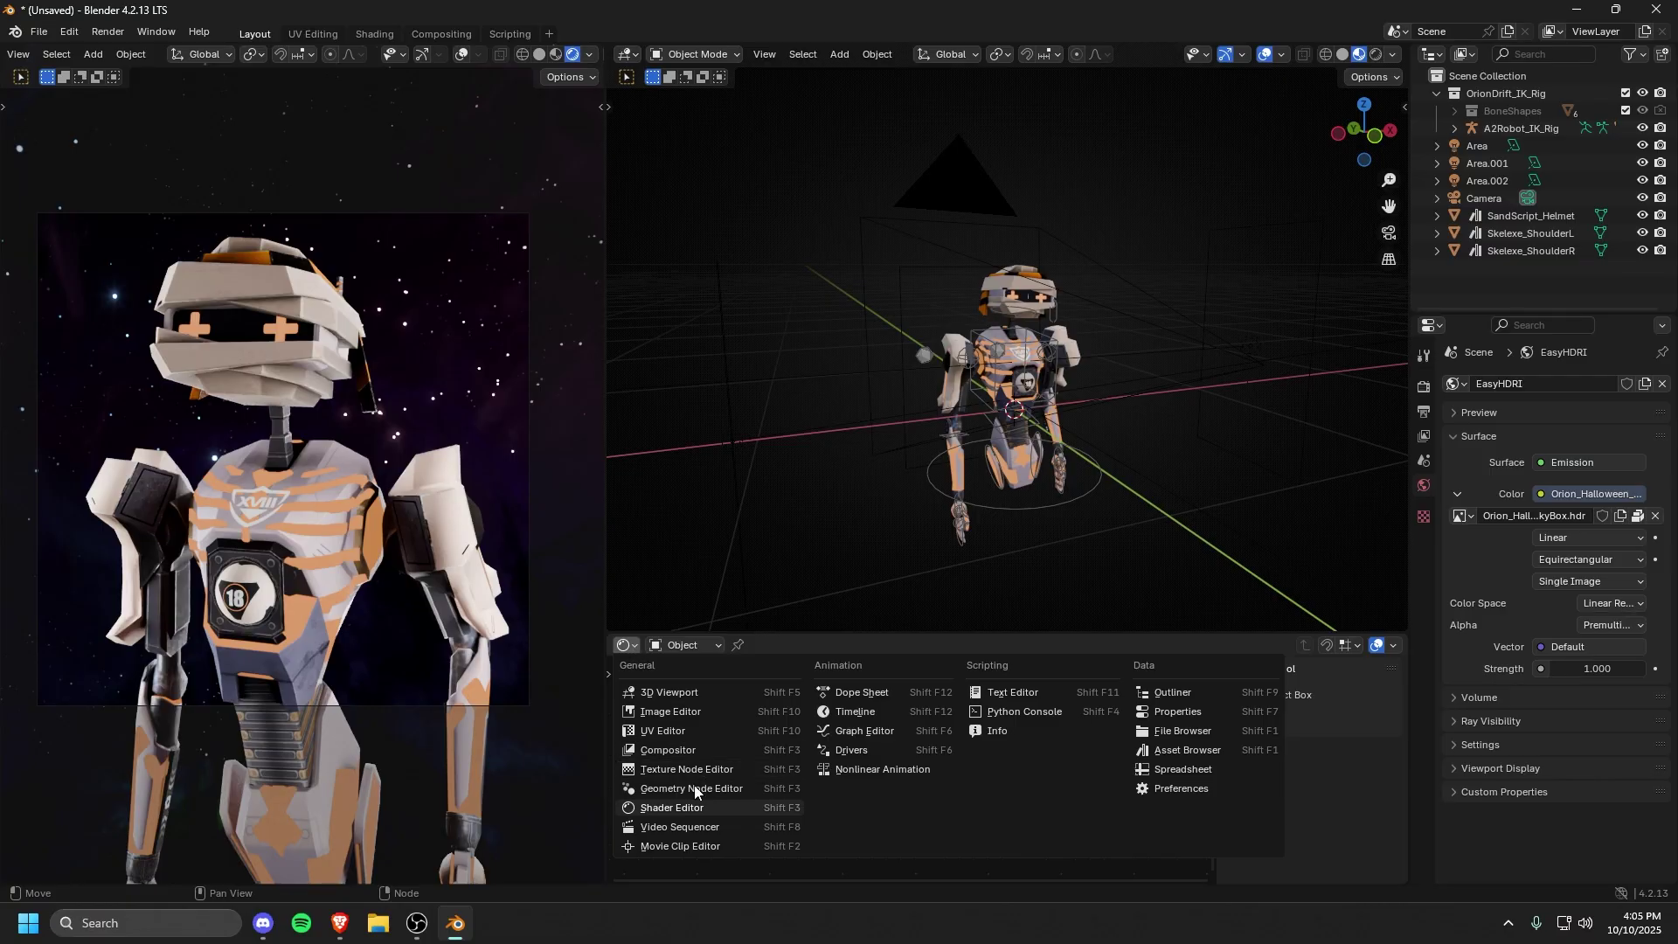
pyautogui.click(676, 810)
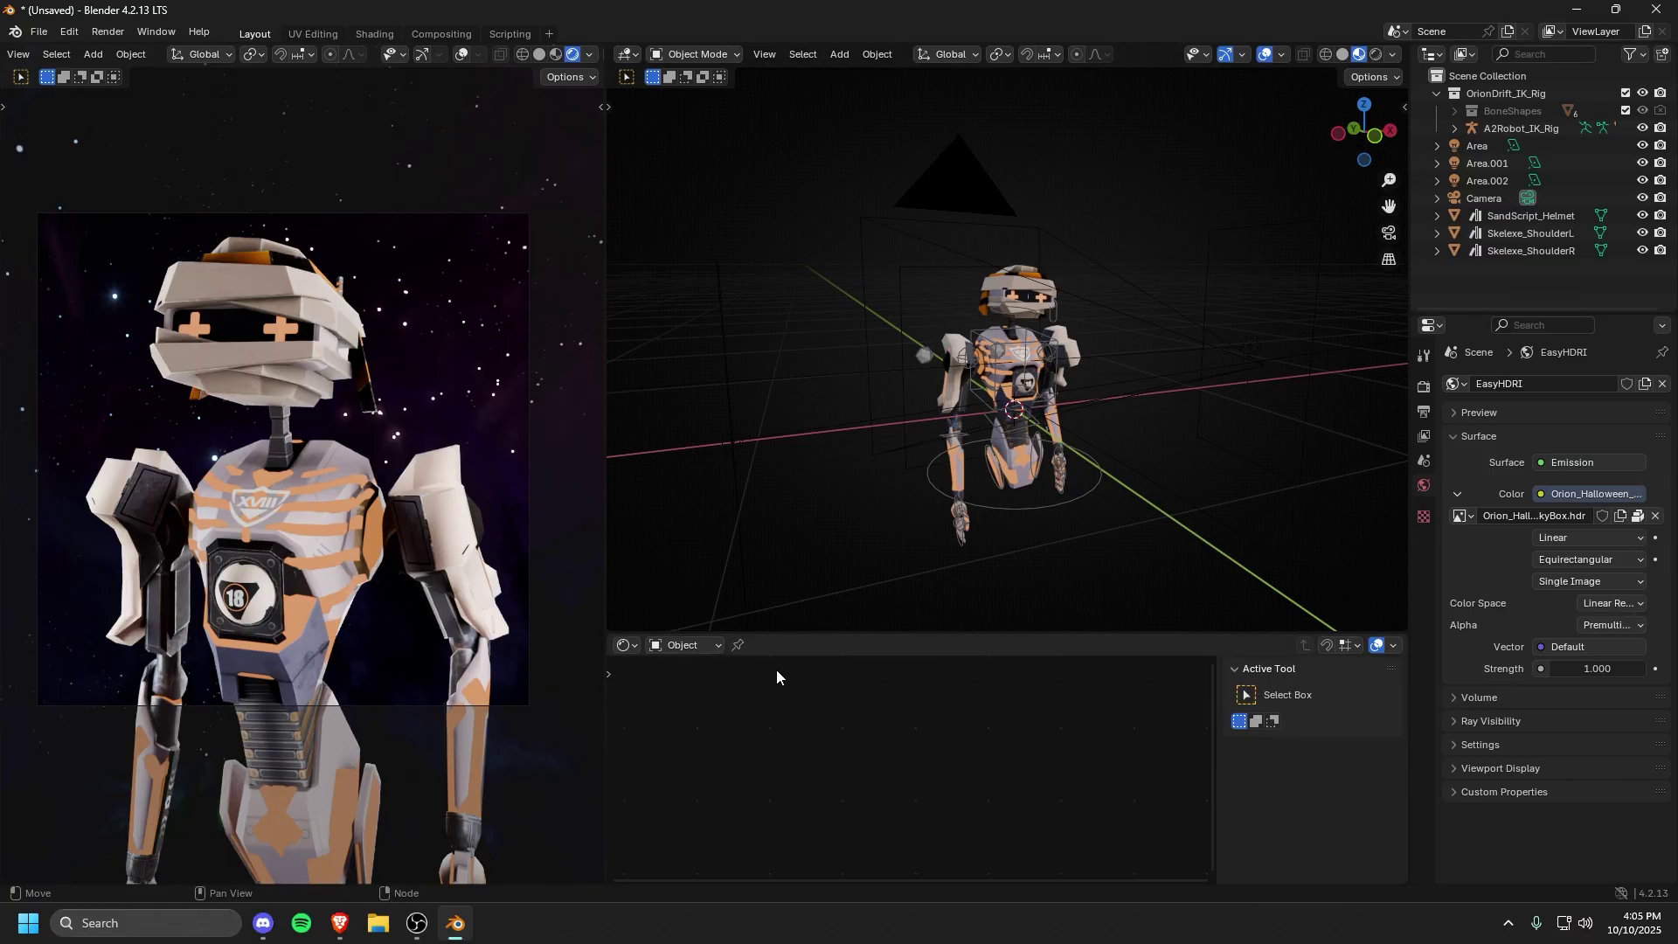
pyautogui.rightClick(810, 647)
pyautogui.click(792, 809)
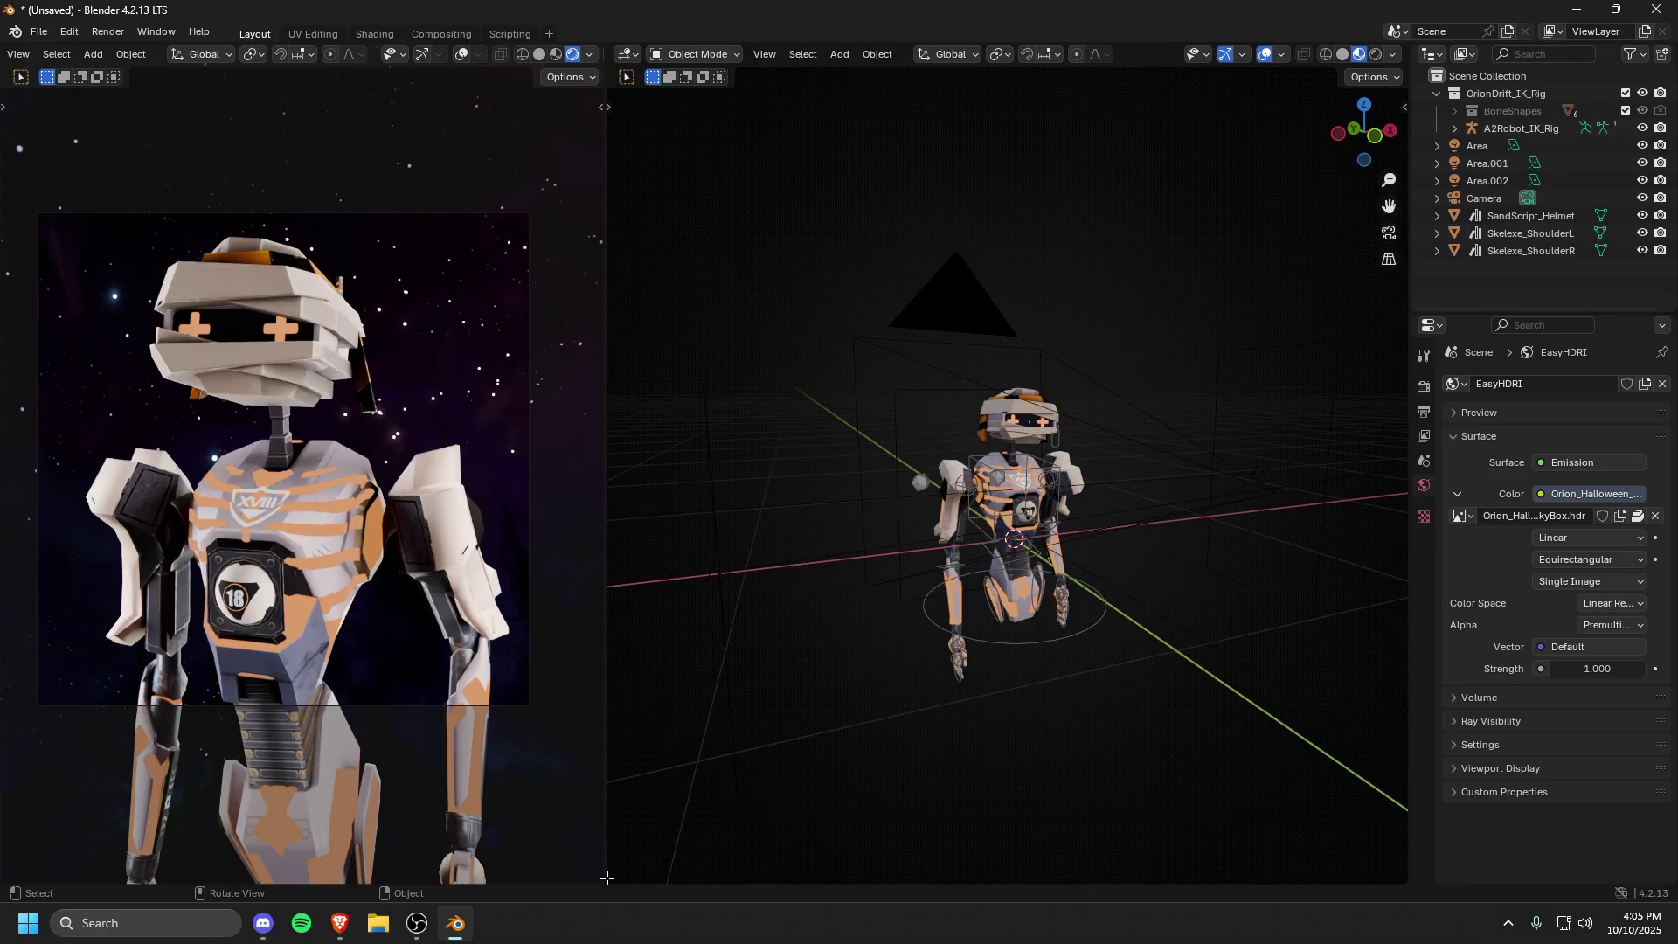
# Step: Split a new area off the lower part of the main viewport and make it a Shader Editor
pyautogui.moveTo(650, 816); pyautogui.dragTo(736, 648)
pyautogui.click(627, 619)
pyautogui.click(682, 781)
# Step: Switch the Shader Editor to the World shader type and set the skybox texture's interpolation to Closest
pyautogui.click(695, 652)
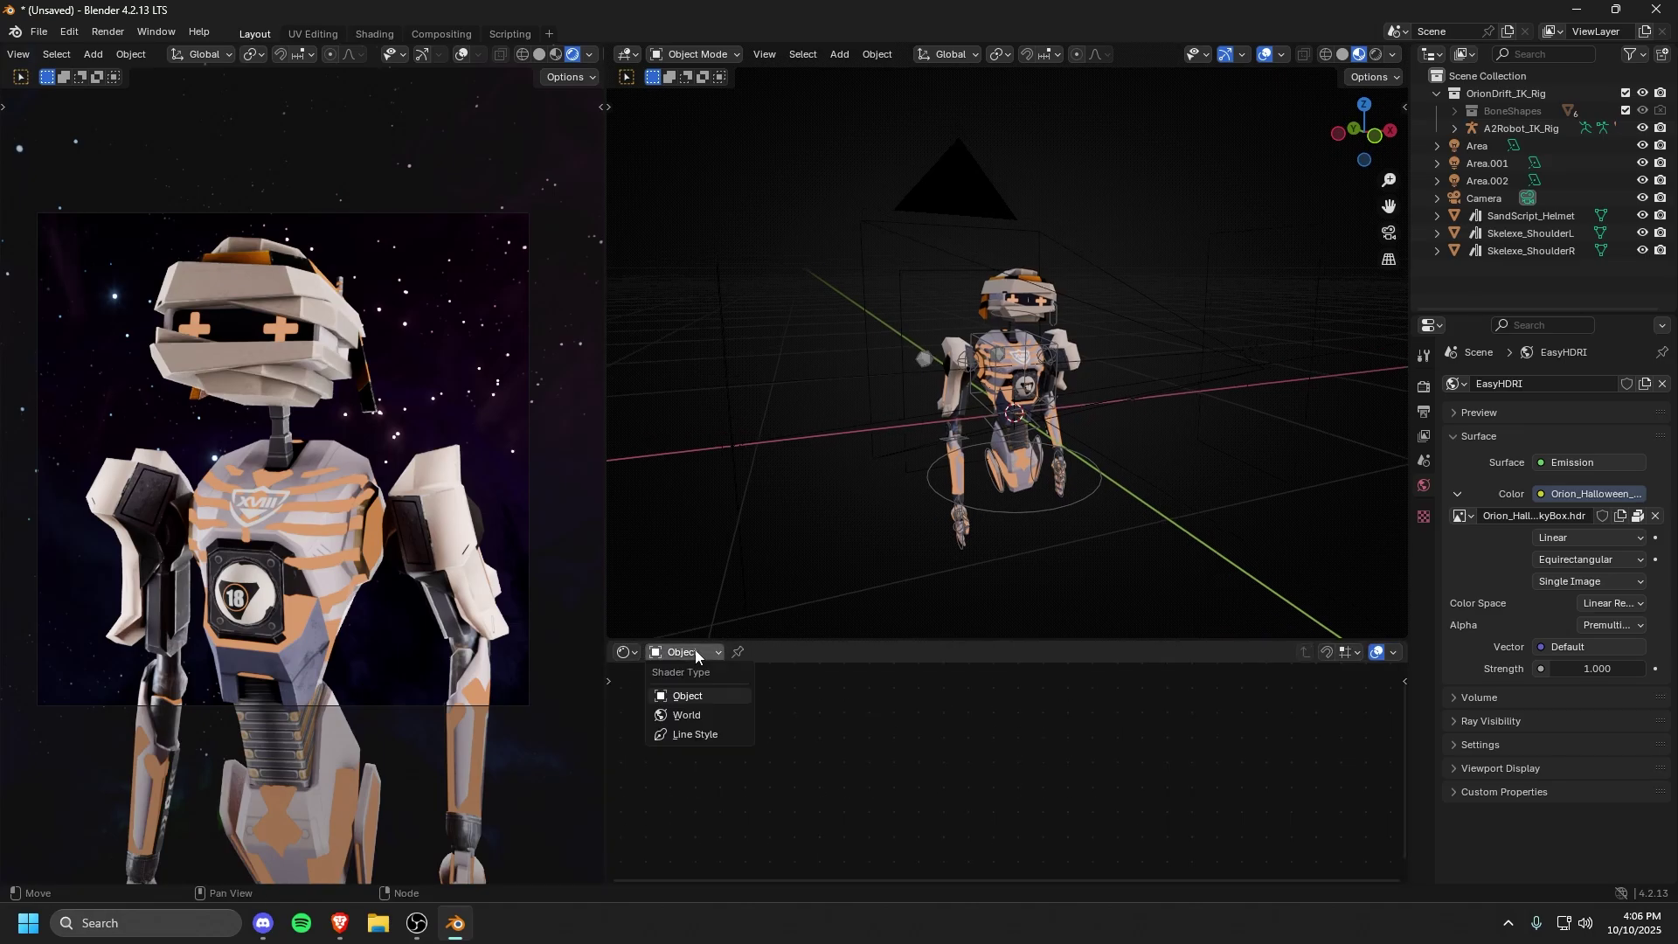
pyautogui.click(696, 717)
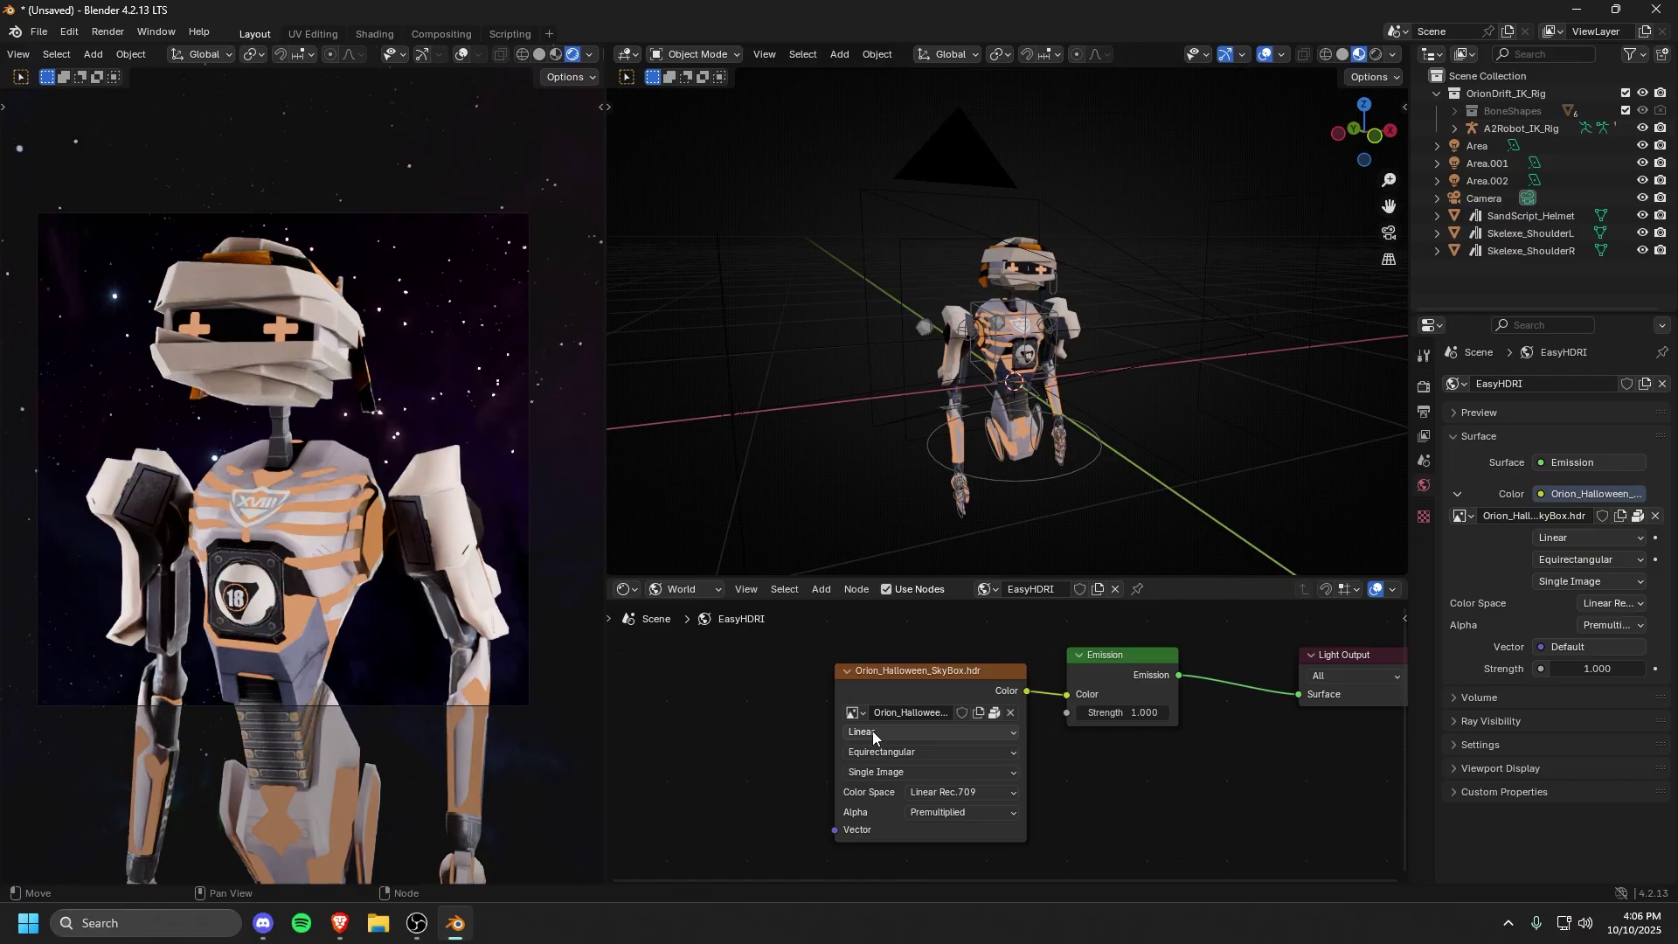
pyautogui.click(873, 732)
pyautogui.click(911, 792)
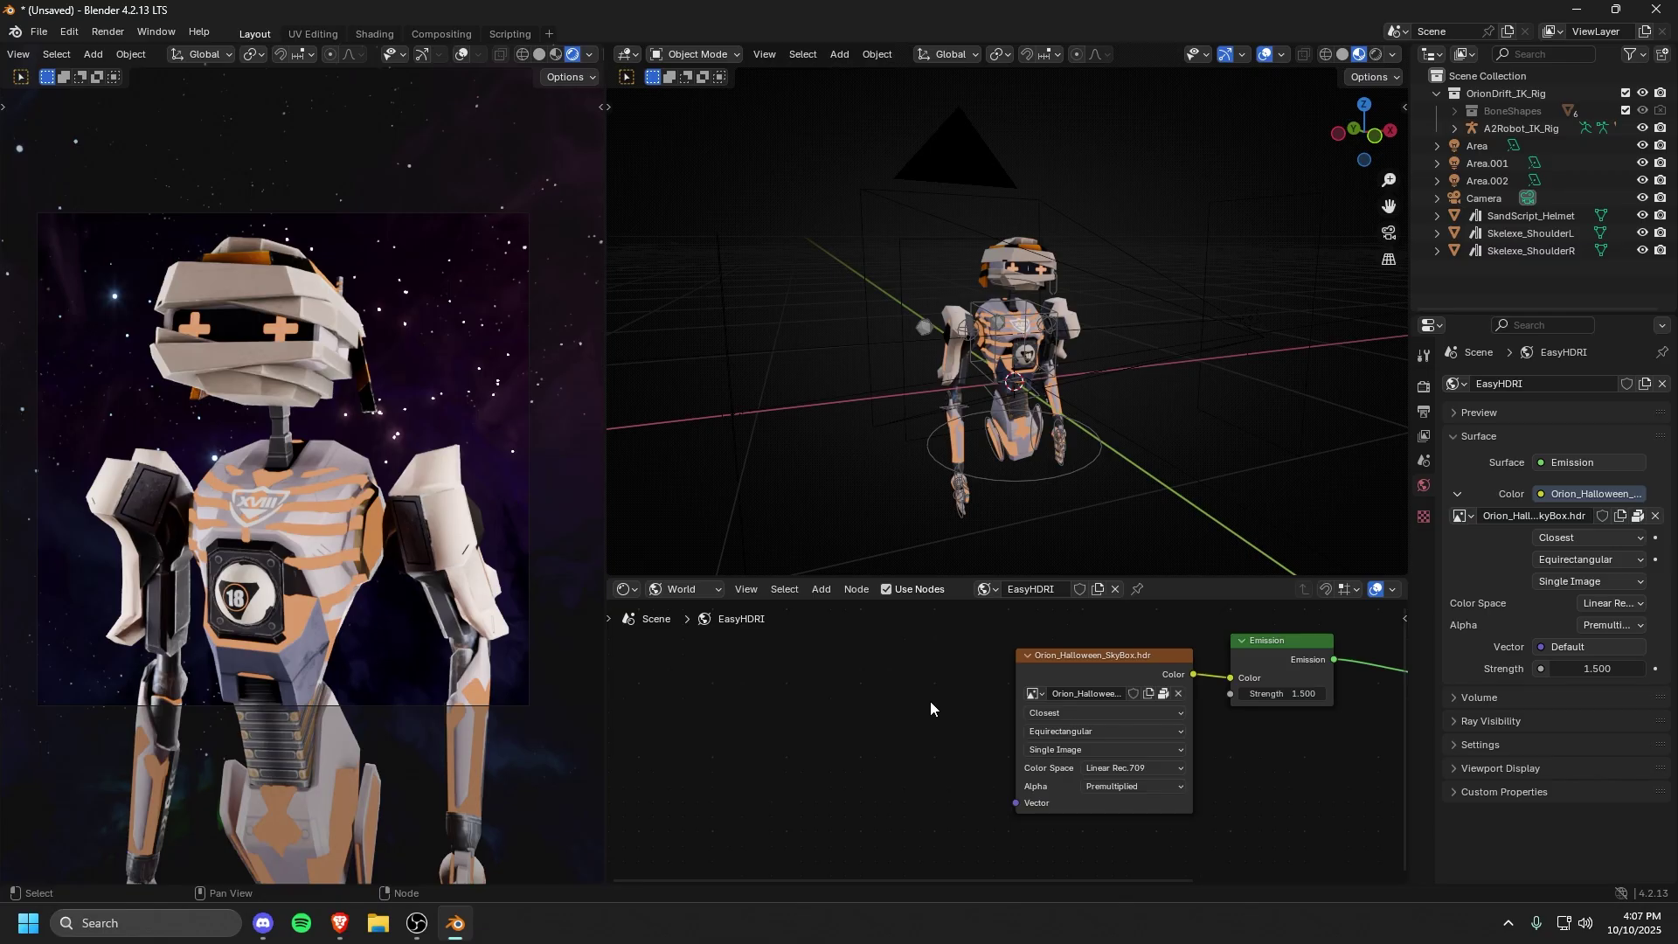
# Step: Add a Mapping node in front of the skybox texture in the world's node tree
pyautogui.hotkey('shift', 'a')
pyautogui.click(769, 686)
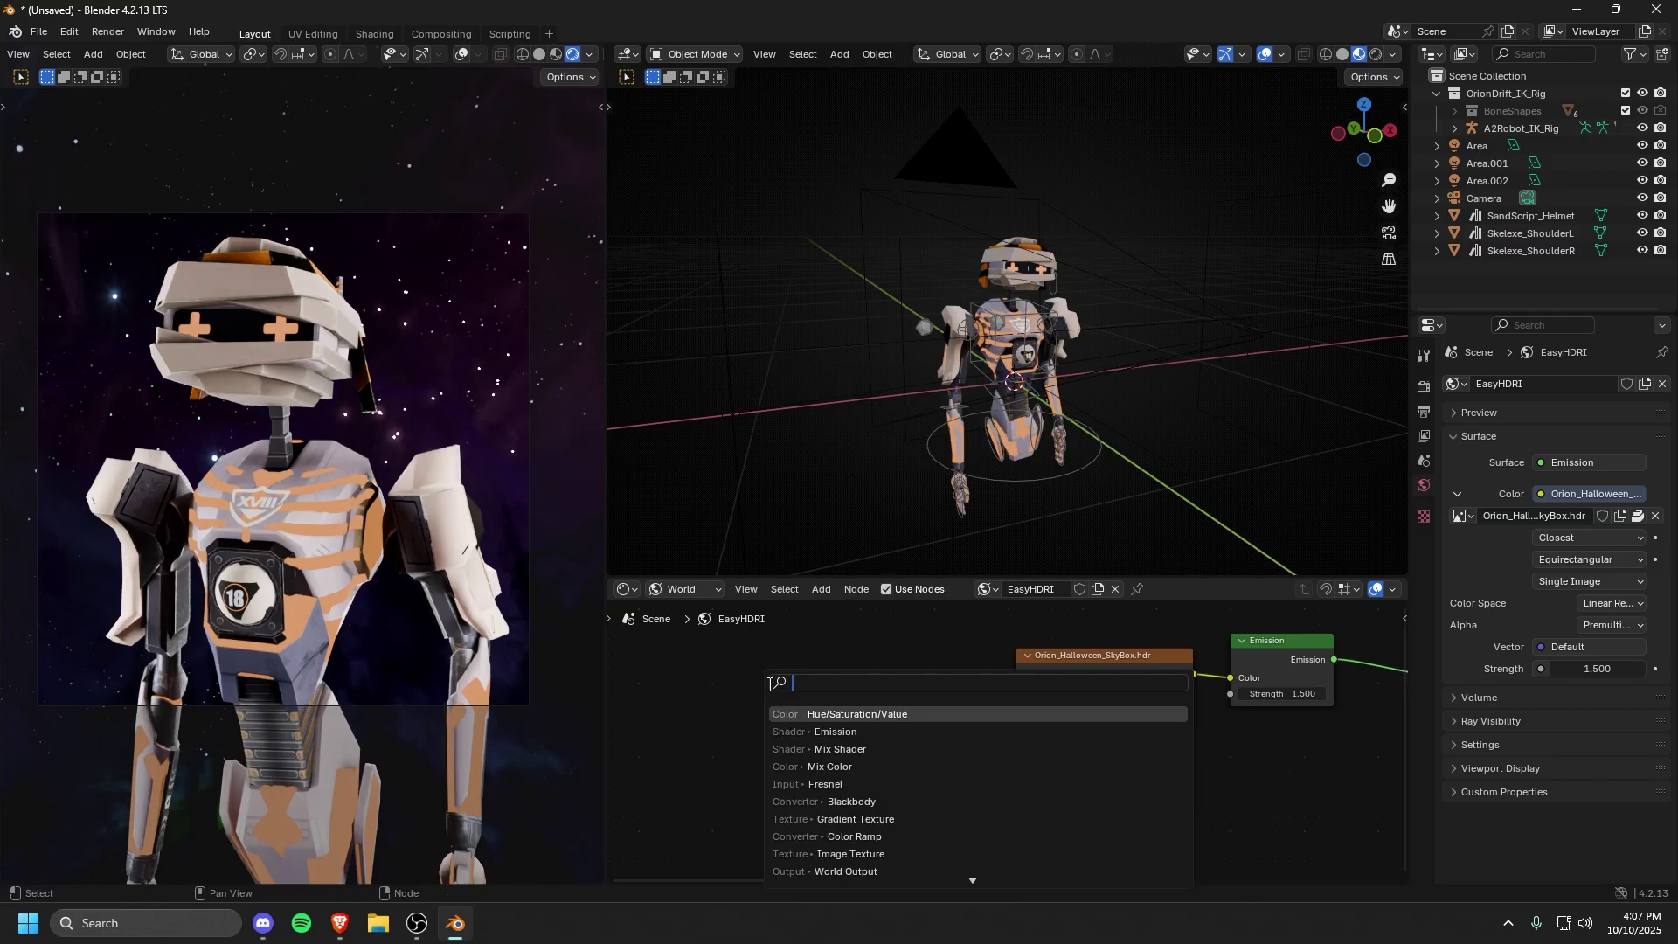
pyautogui.write('mappin')
pyautogui.press('Return')
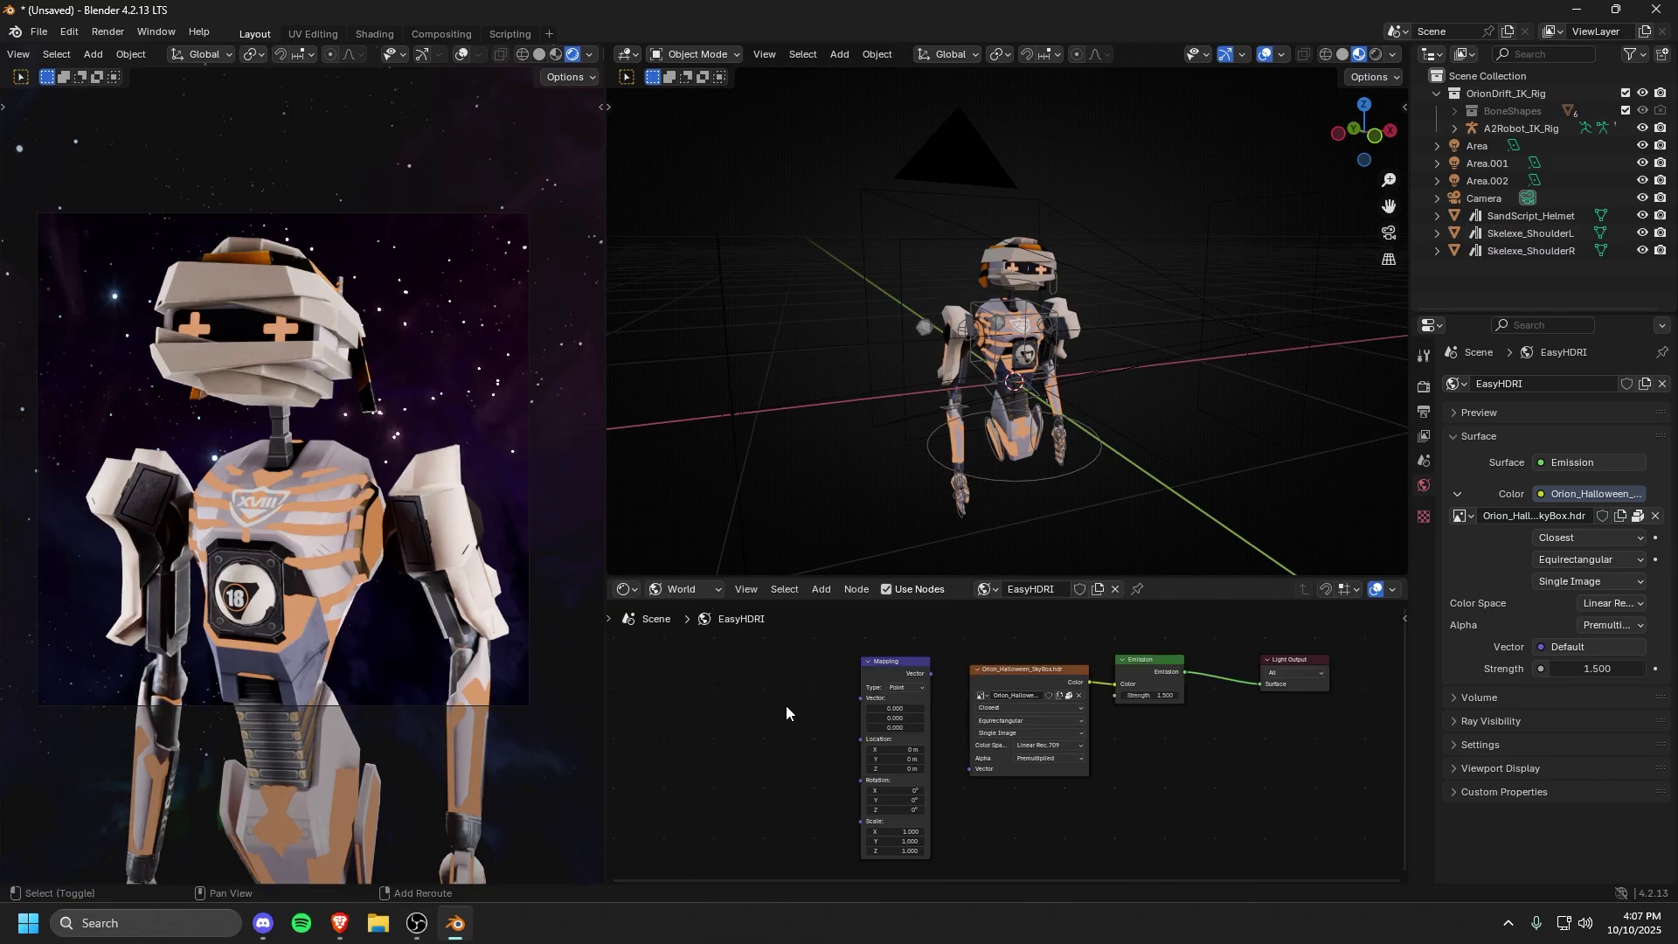
# Step: Add a Texture Coordinate node and link its Generated output through the Mapping node into the skybox texture's Vector input
pyautogui.hotkey('shift', 'a')
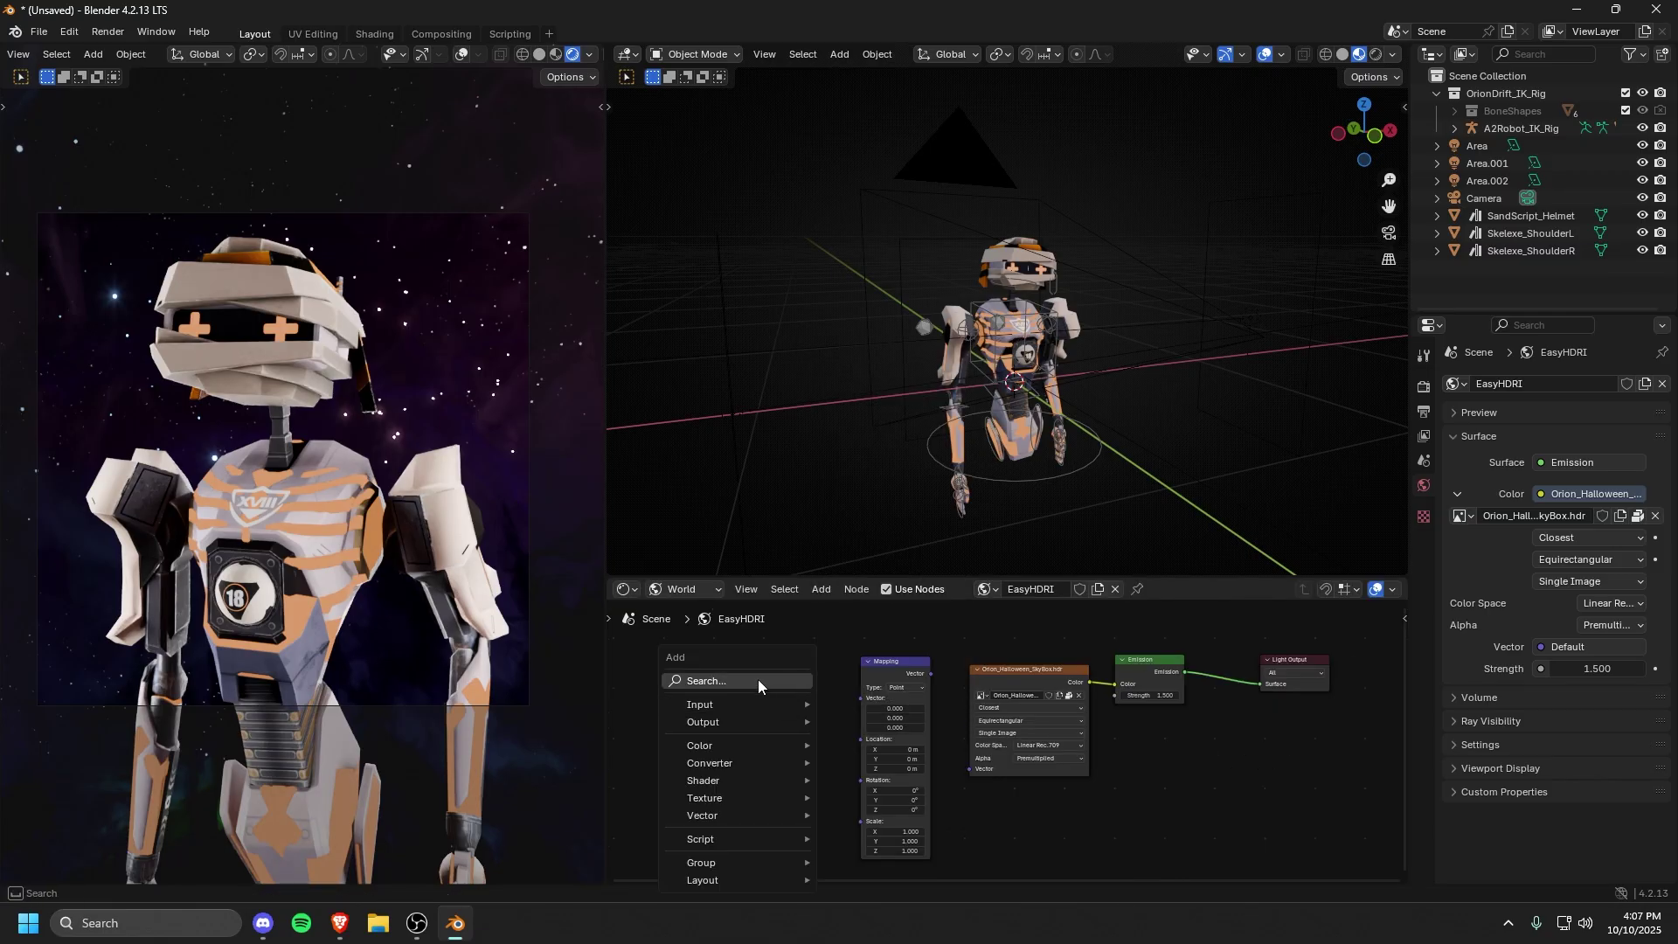
pyautogui.click(758, 679)
pyautogui.write('Texture Coor')
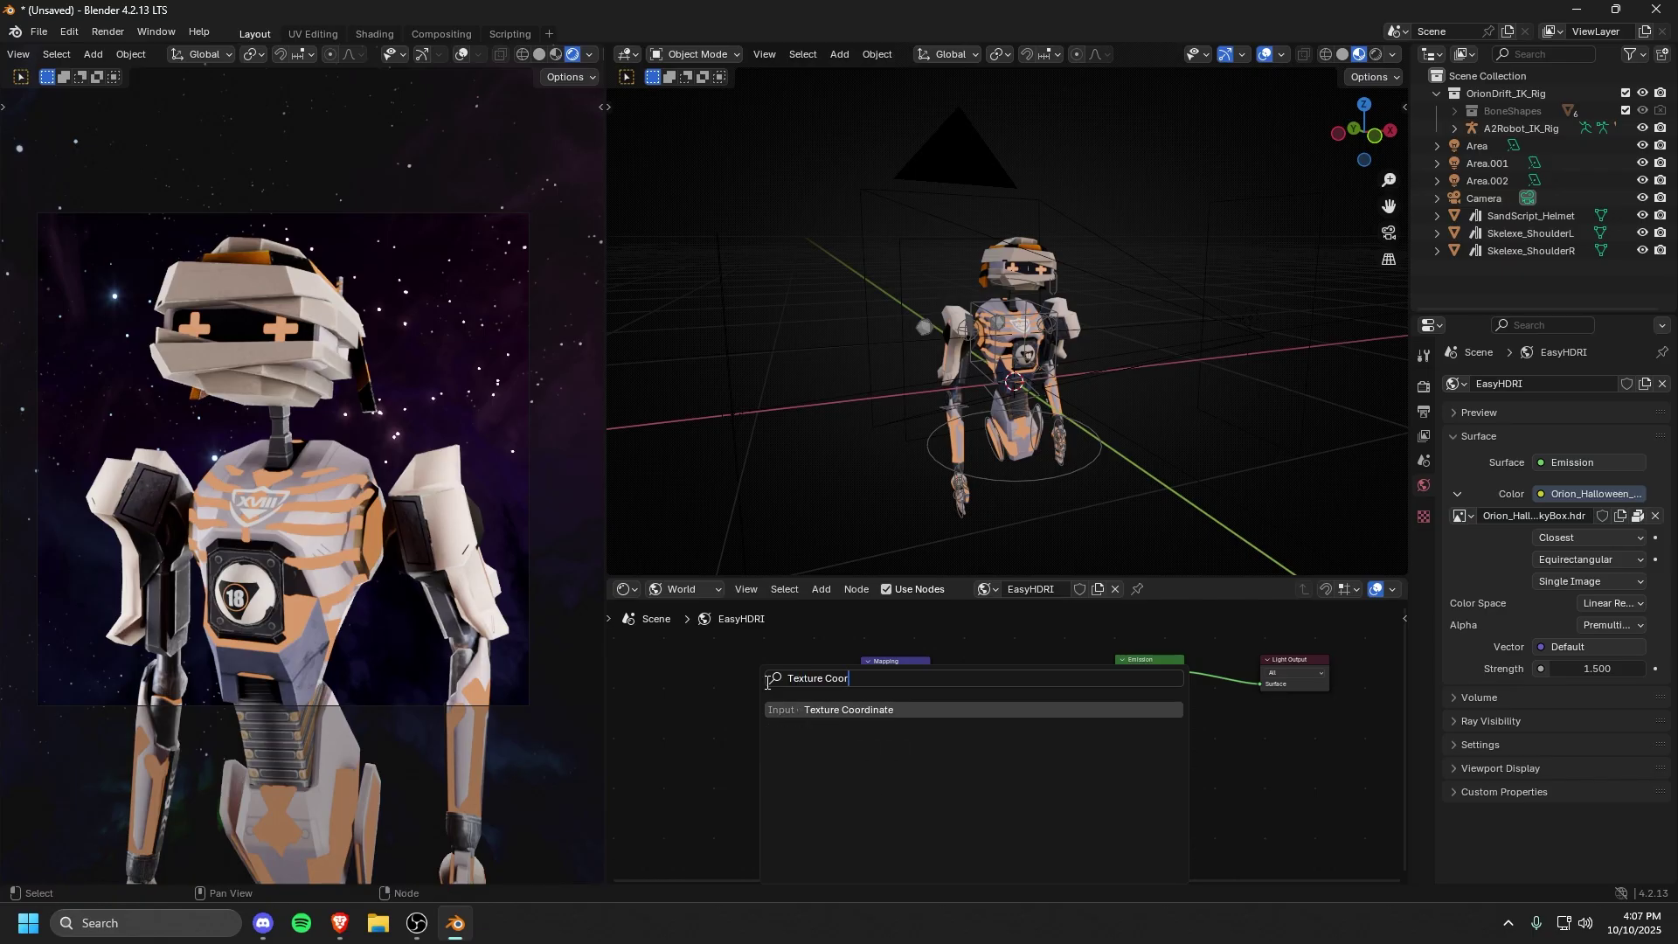
pyautogui.click(848, 708)
pyautogui.click(814, 690)
pyautogui.moveTo(809, 688); pyautogui.dragTo(970, 769)
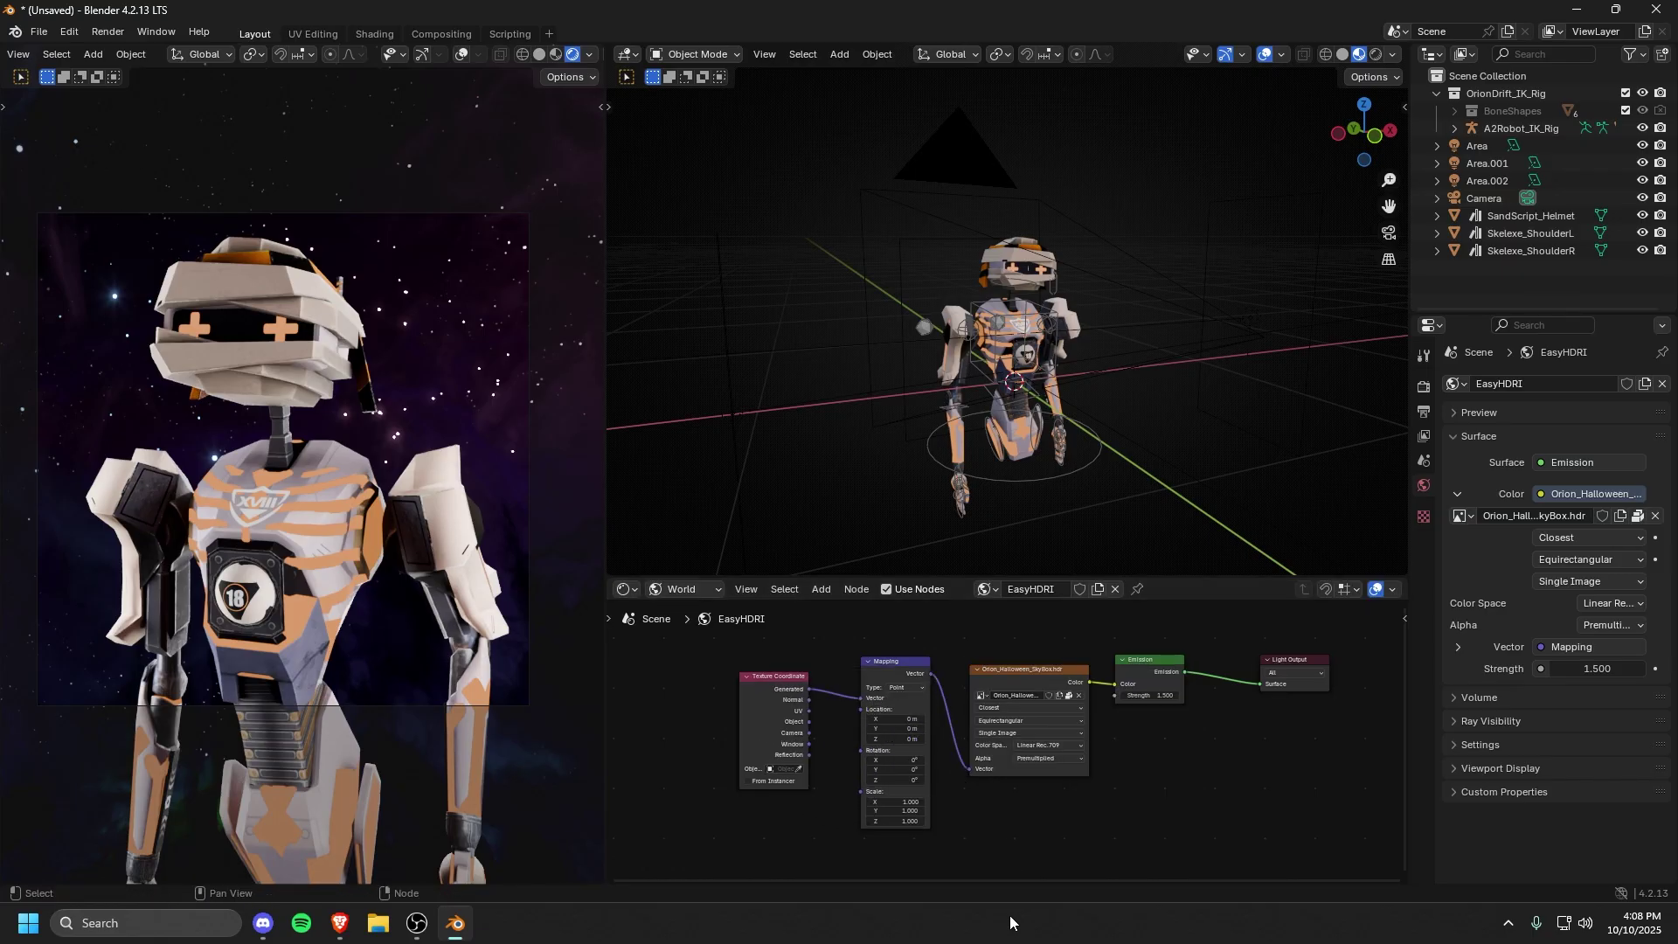
# Step: Rotate the skybox in the Mapping node to about 80.2° on Z and 6° on X
pyautogui.press('Home')
pyautogui.click(874, 787)
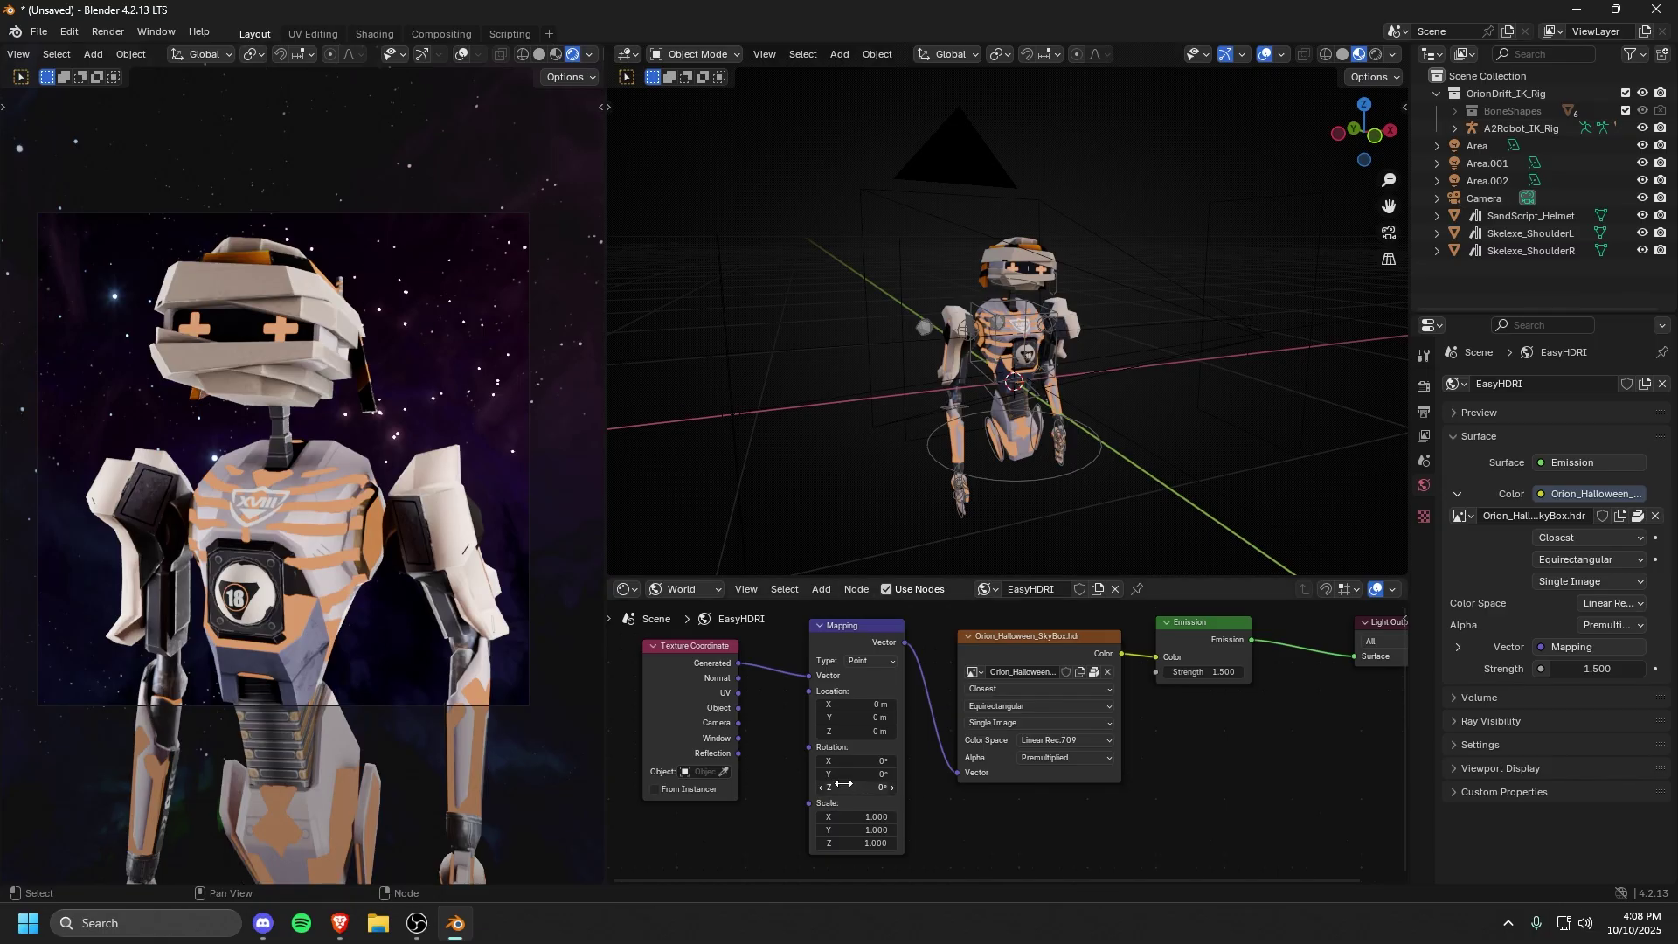
pyautogui.click(855, 813)
pyautogui.moveTo(855, 788); pyautogui.dragTo(914, 787)
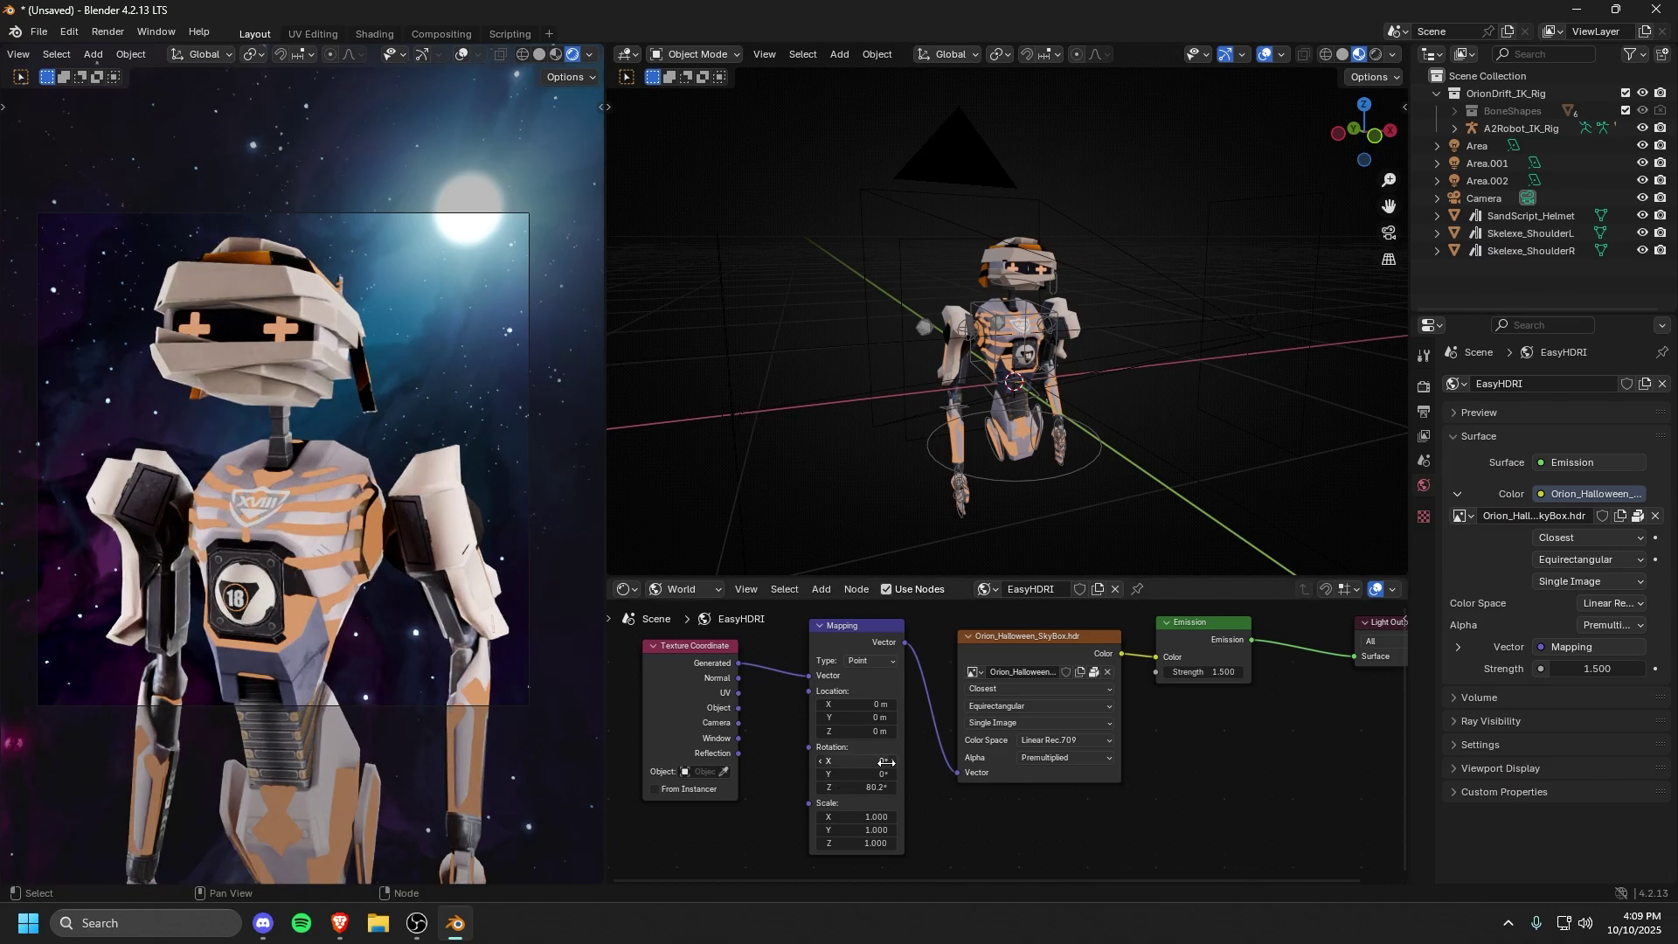
pyautogui.moveTo(865, 758); pyautogui.dragTo(883, 758)
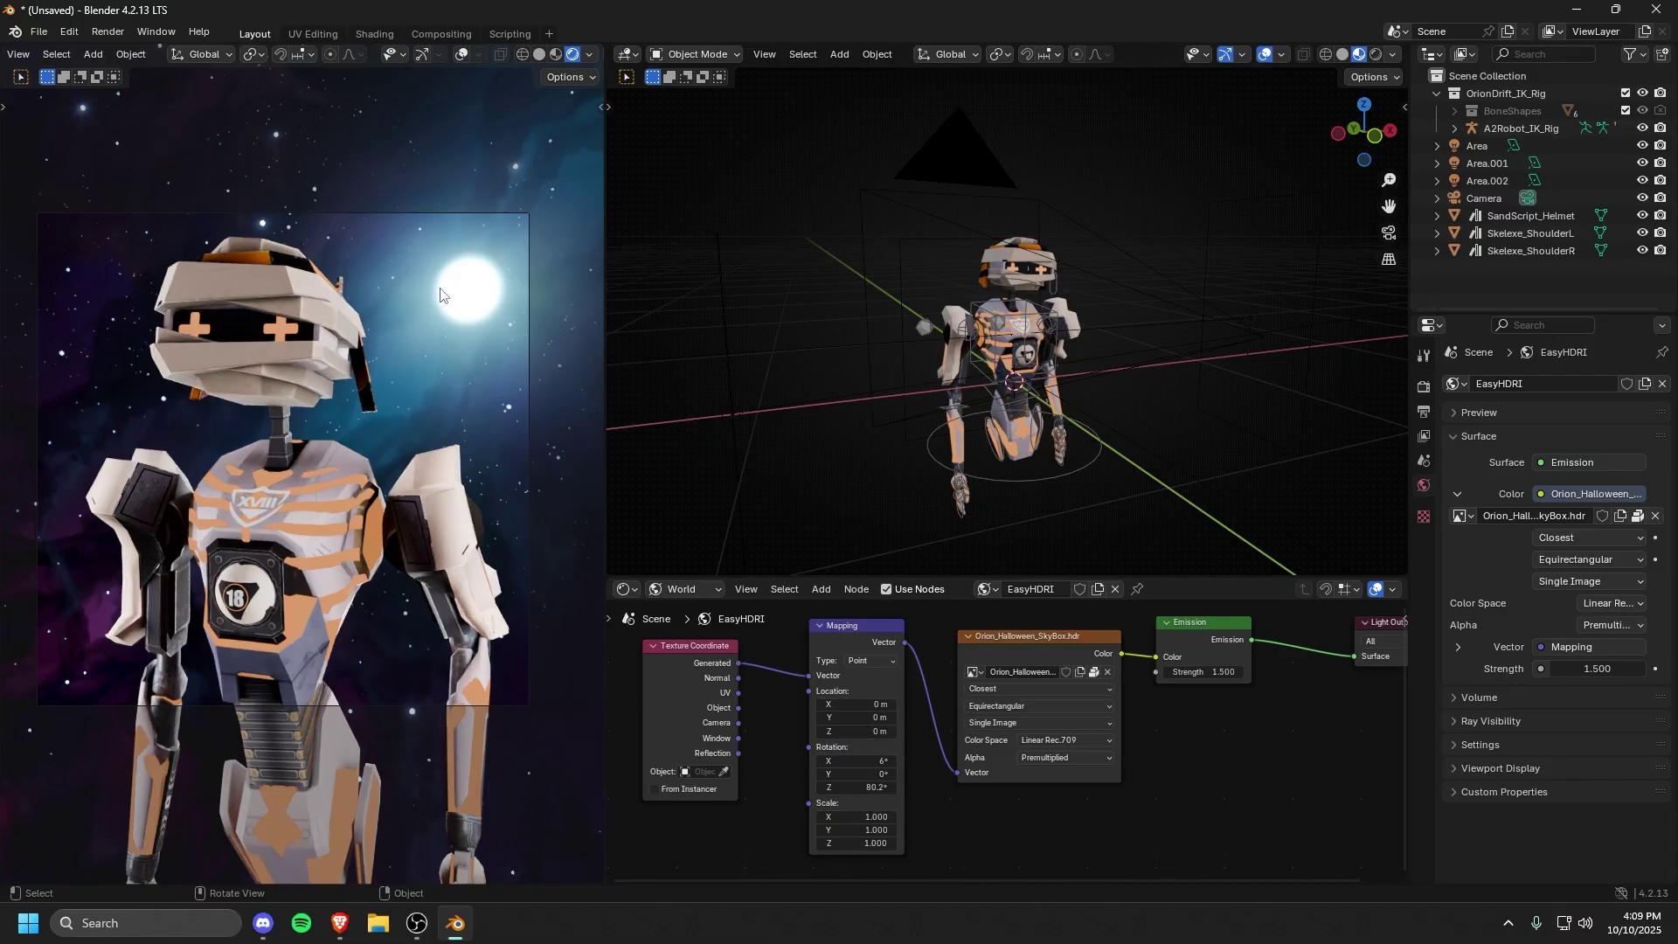
# Step: Display the scene world in the camera viewport's material preview and adjust the Mapping node's Z rotation to about 78.2°
pyautogui.click(556, 53)
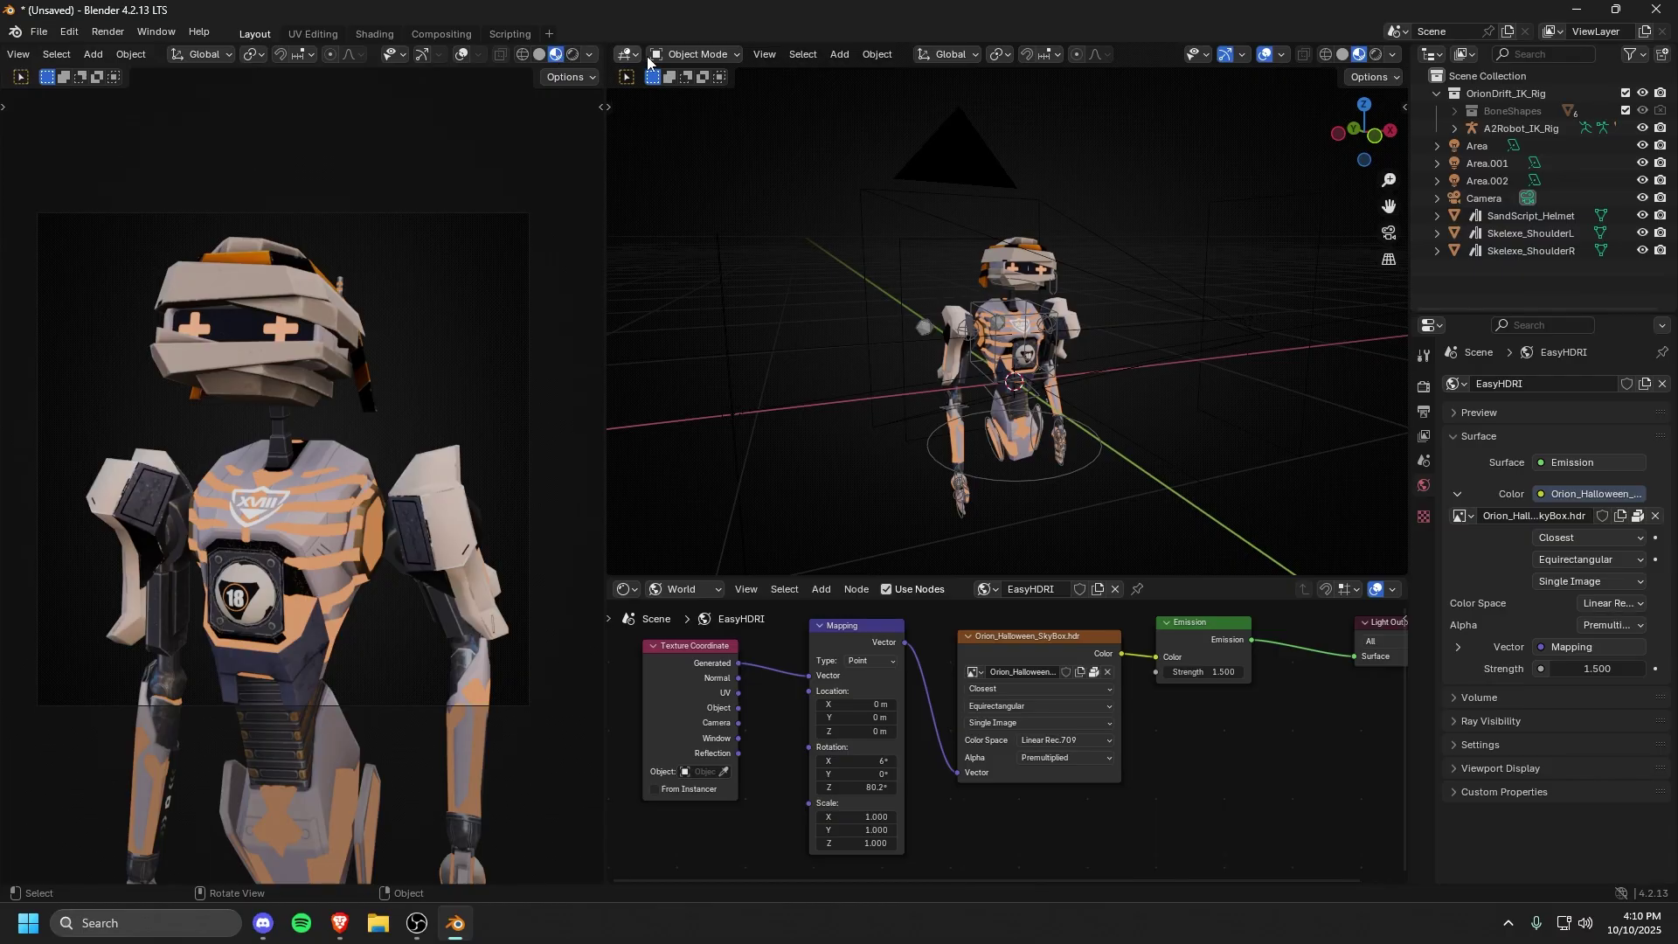
pyautogui.click(591, 54)
pyautogui.click(489, 160)
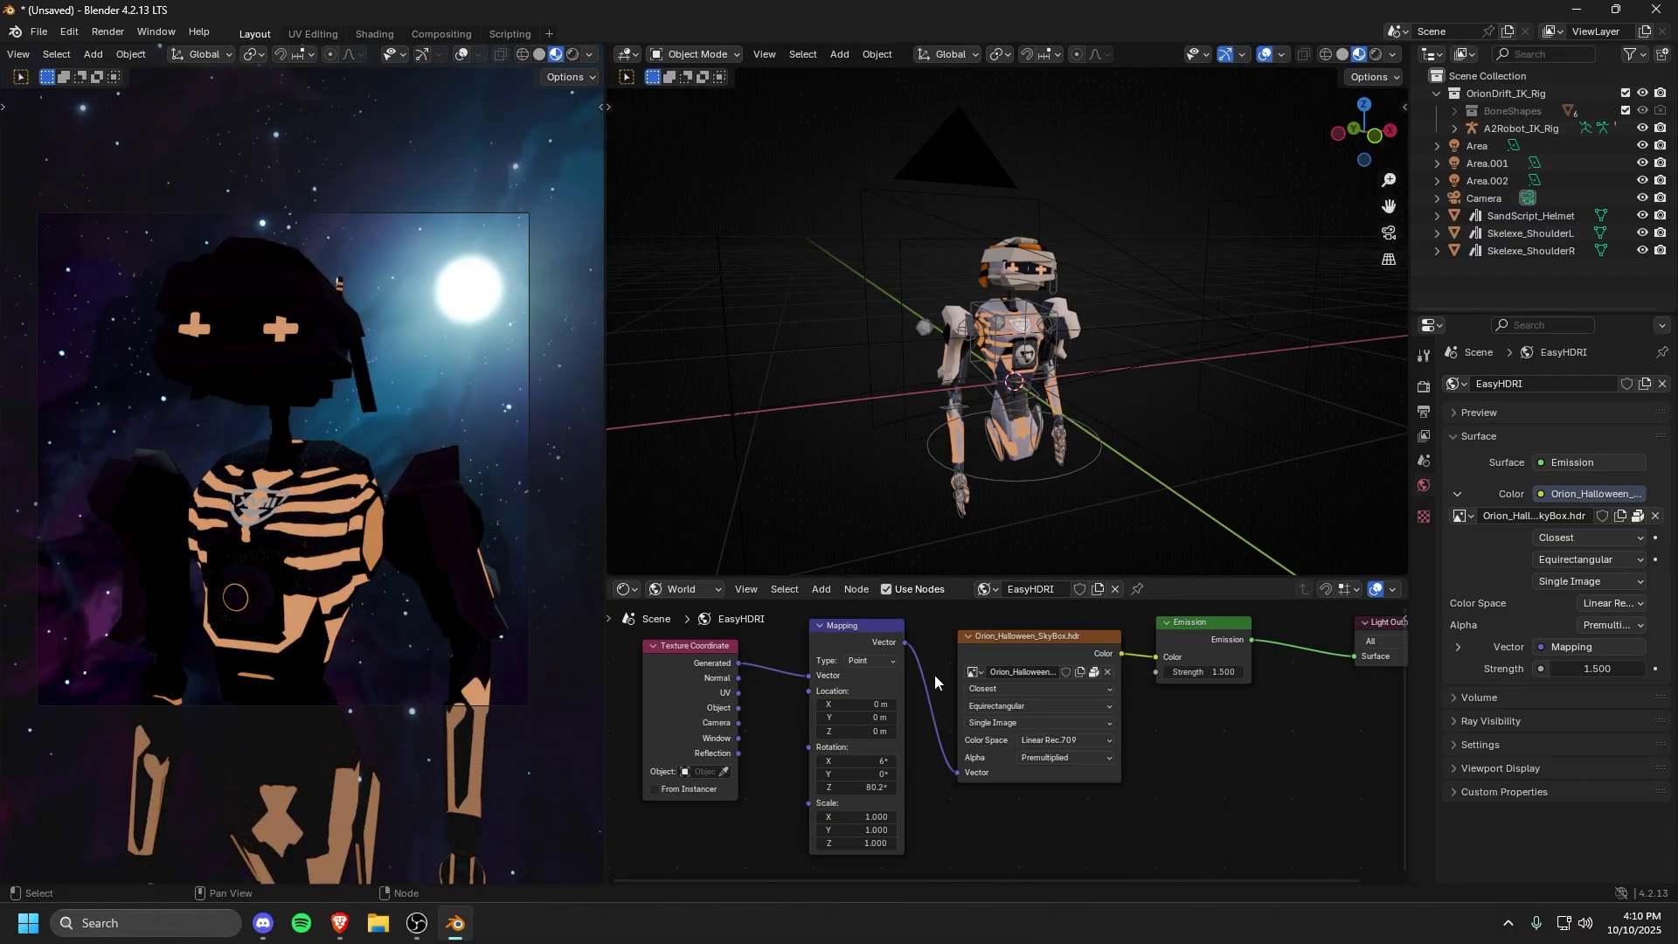
pyautogui.moveTo(861, 788)
pyautogui.mouseDown()
pyautogui.moveTo(884, 787)
pyautogui.moveTo(853, 787)
pyautogui.mouseUp()
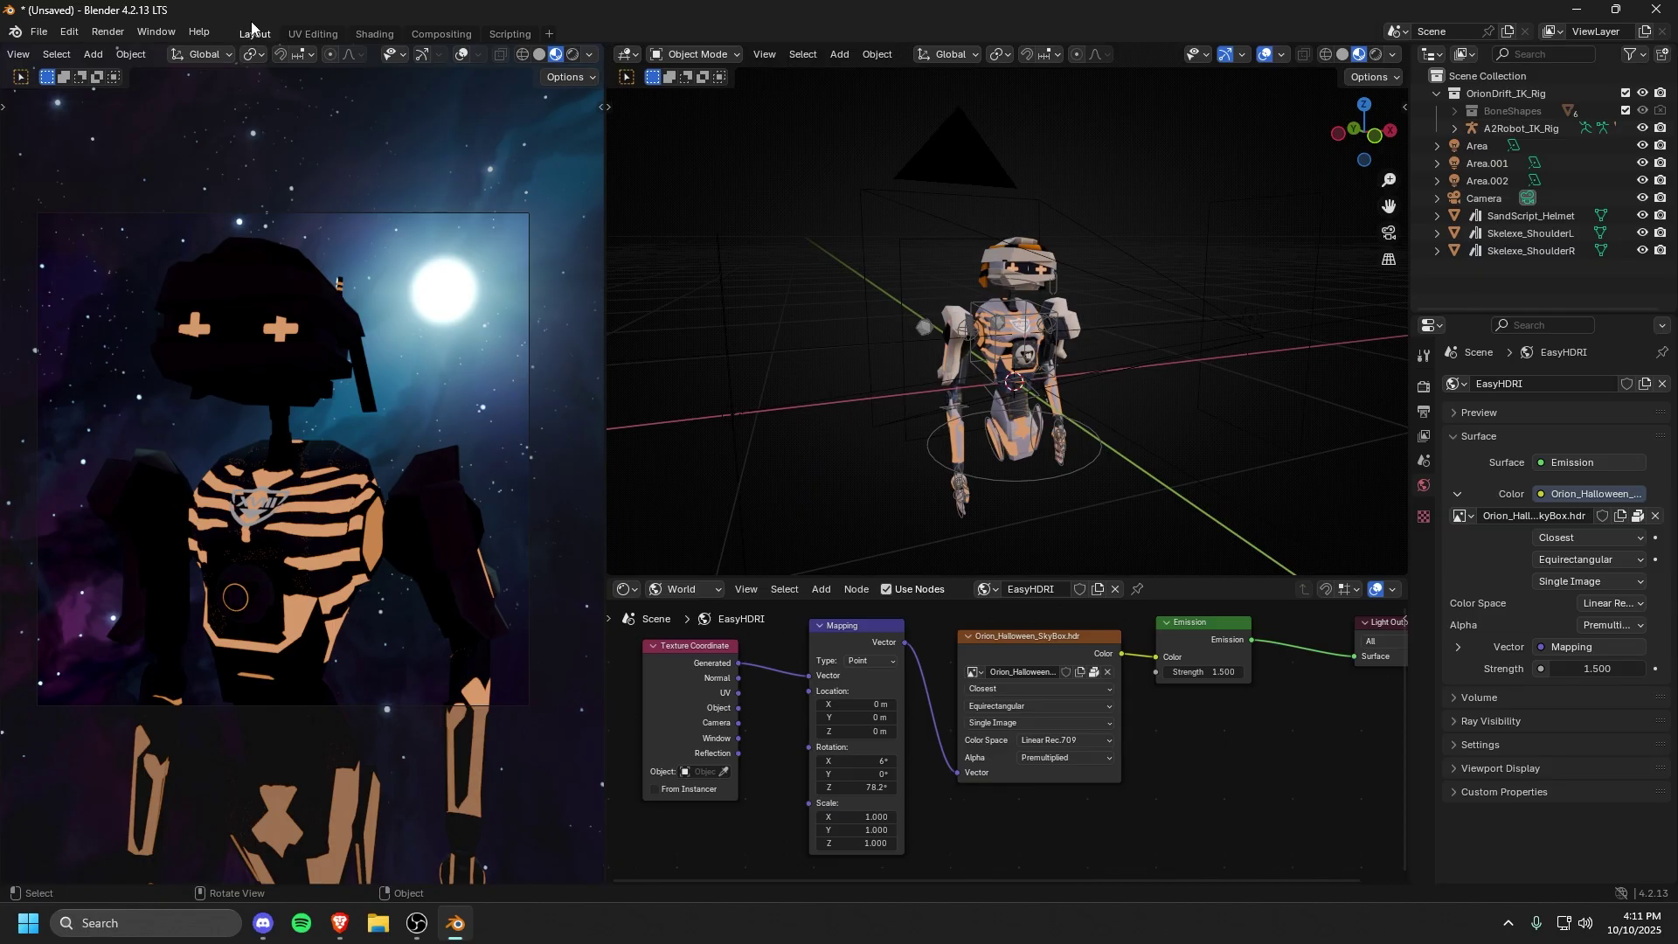
# Step: Open the Compositing workspace and move the Render Layers and Composite nodes closer together
pyautogui.click(448, 34)
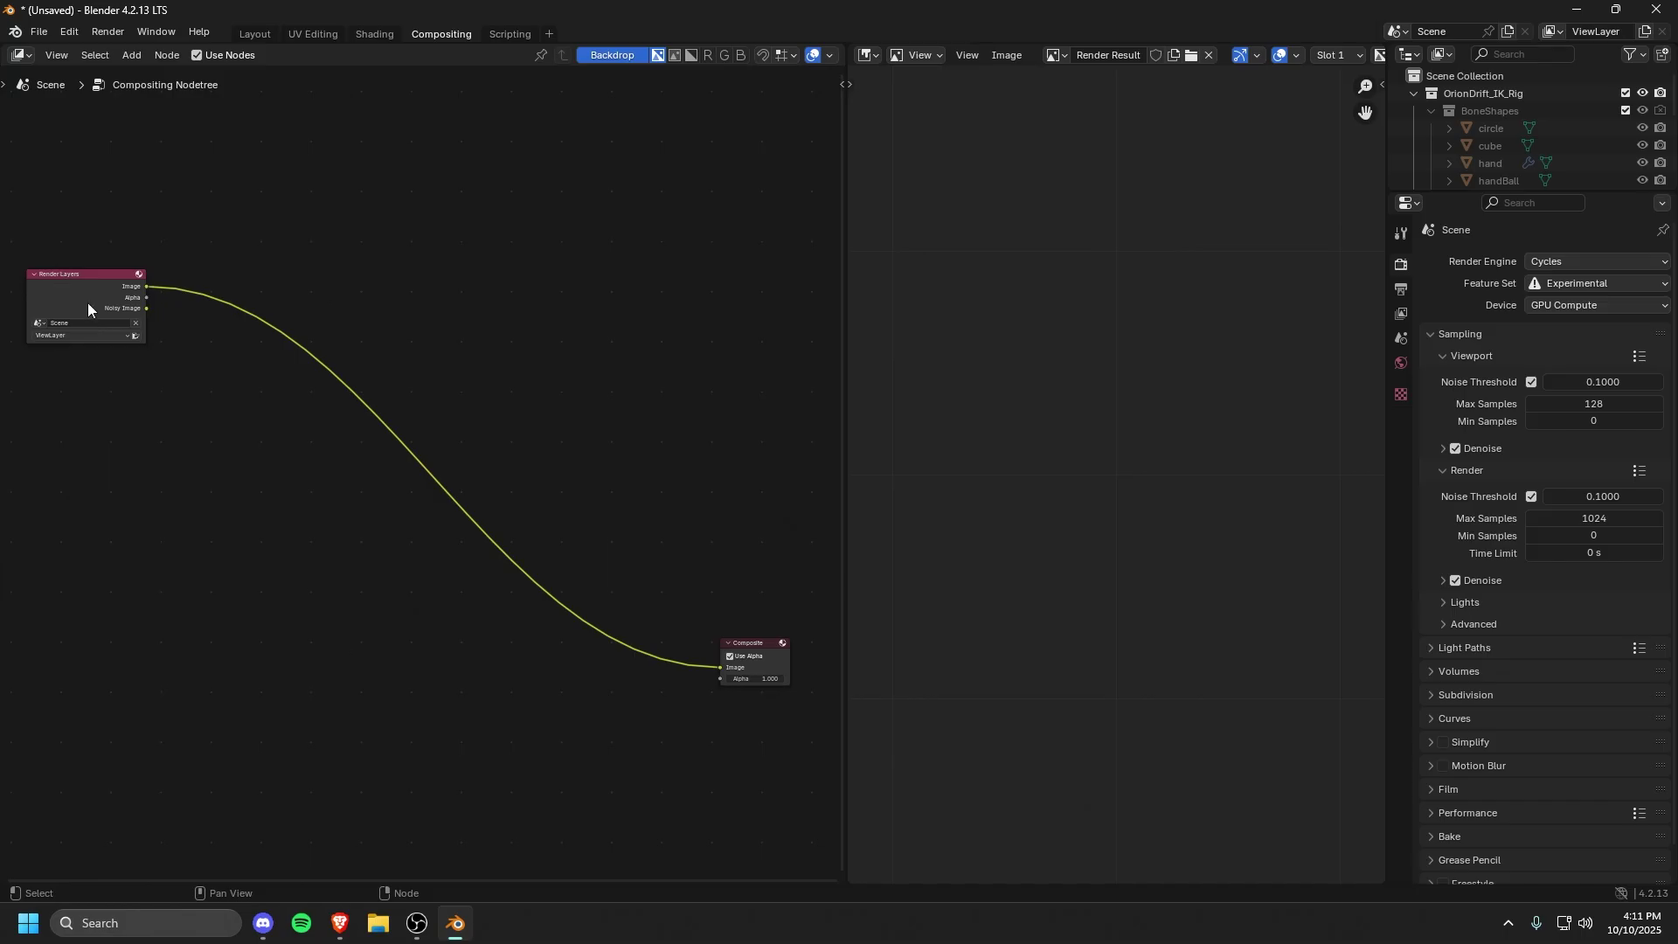
pyautogui.moveTo(87, 302); pyautogui.dragTo(190, 427)
pyautogui.moveTo(747, 636); pyautogui.dragTo(522, 403)
# Step: Shrink the existing image area, split the compositor in two, and make the new area an Image Editor showing Render Result
pyautogui.moveTo(845, 354); pyautogui.dragTo(1360, 308)
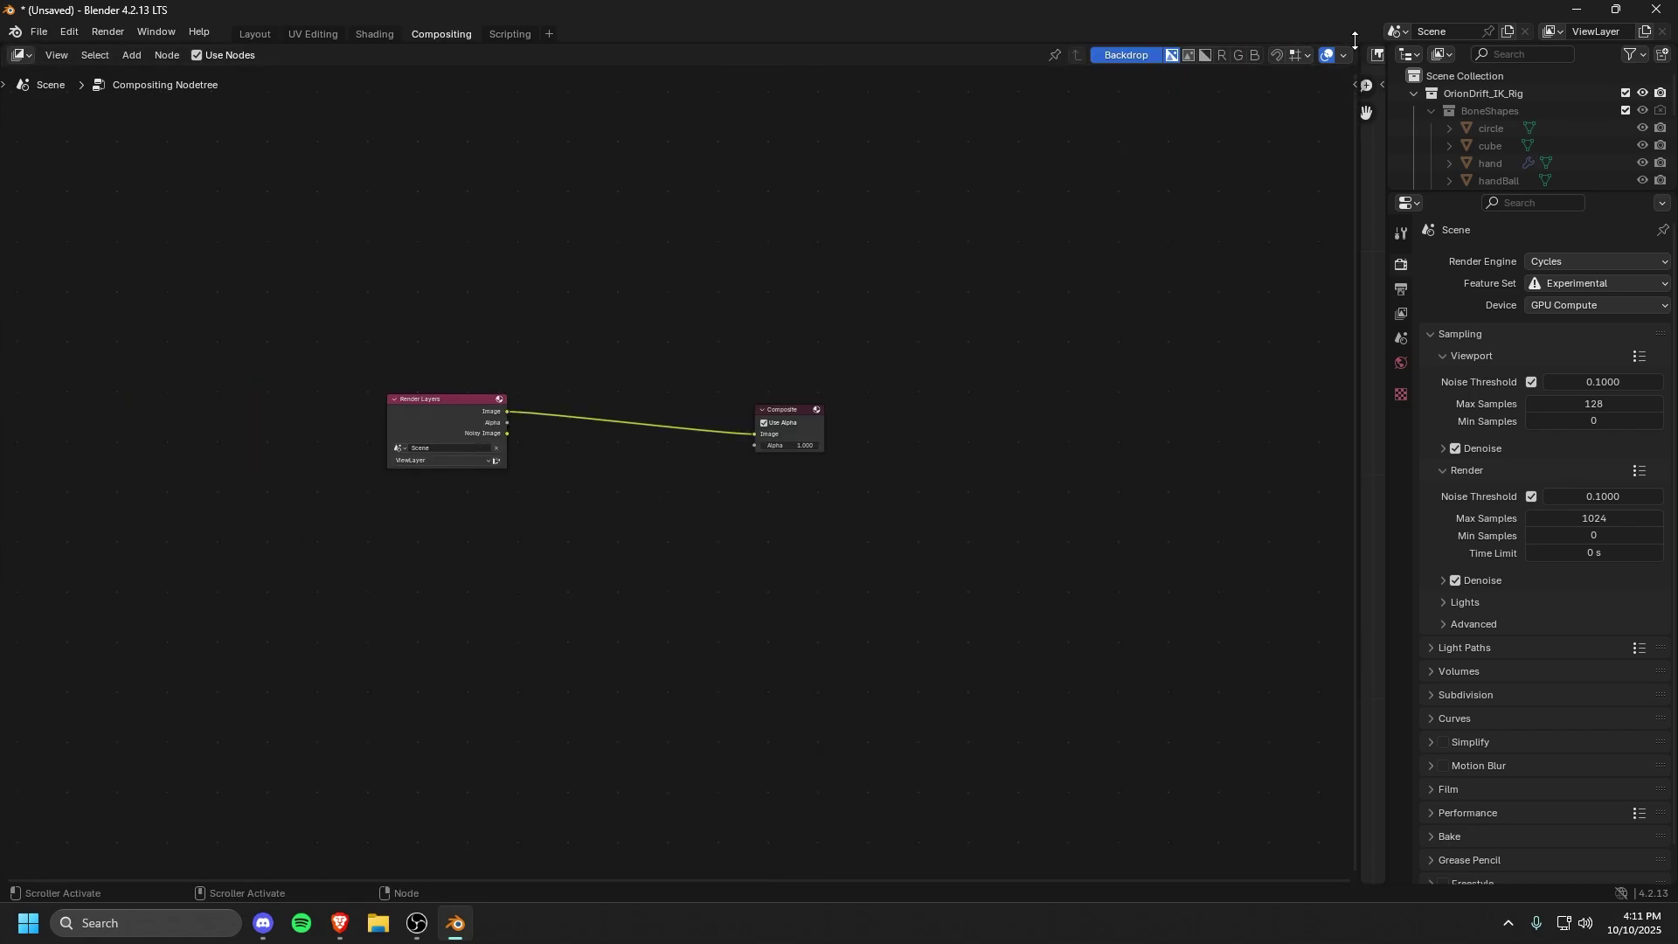
pyautogui.moveTo(1356, 46); pyautogui.dragTo(737, 51)
pyautogui.click(761, 54)
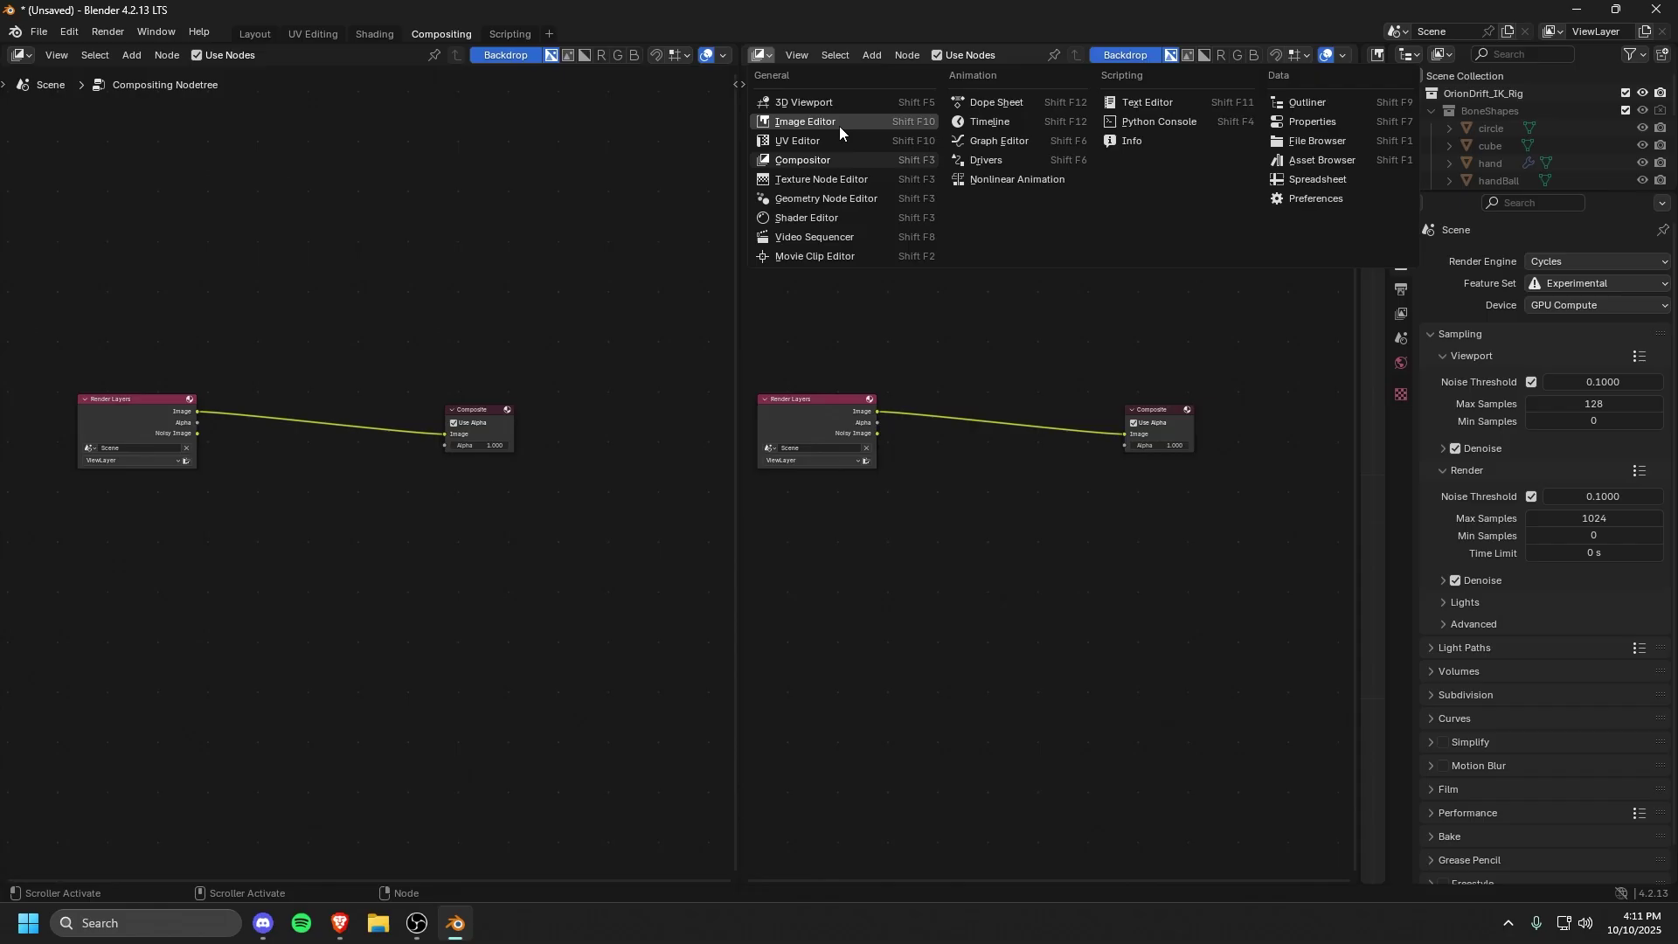
pyautogui.click(810, 123)
pyautogui.click(976, 55)
pyautogui.write('render')
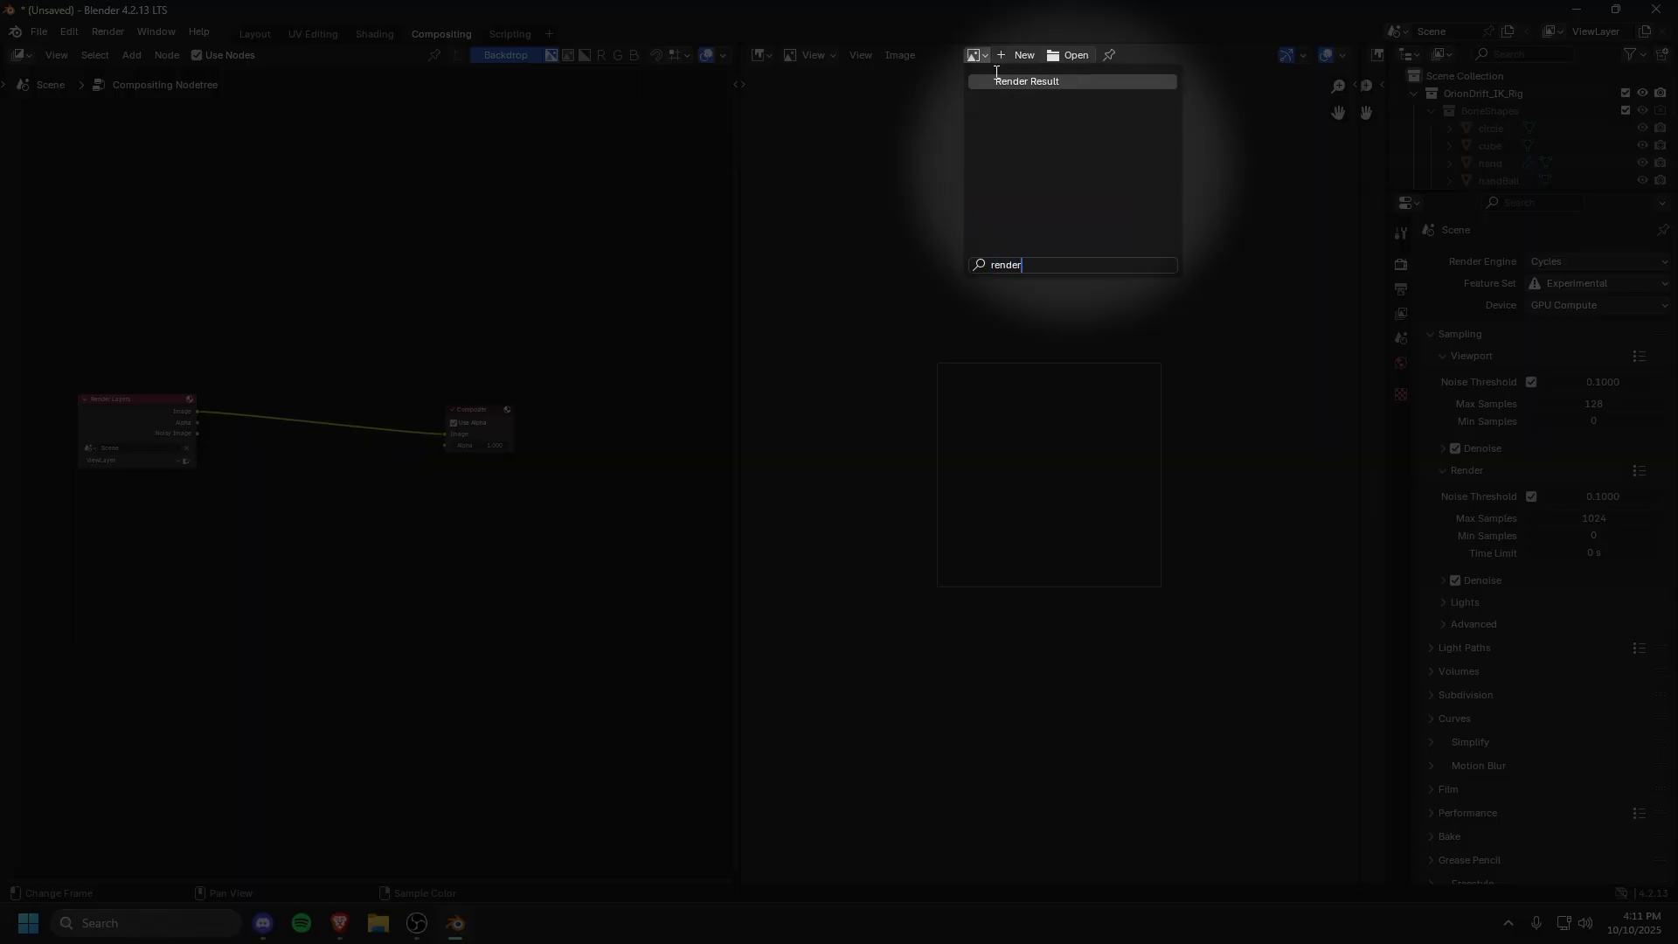
pyautogui.click(998, 80)
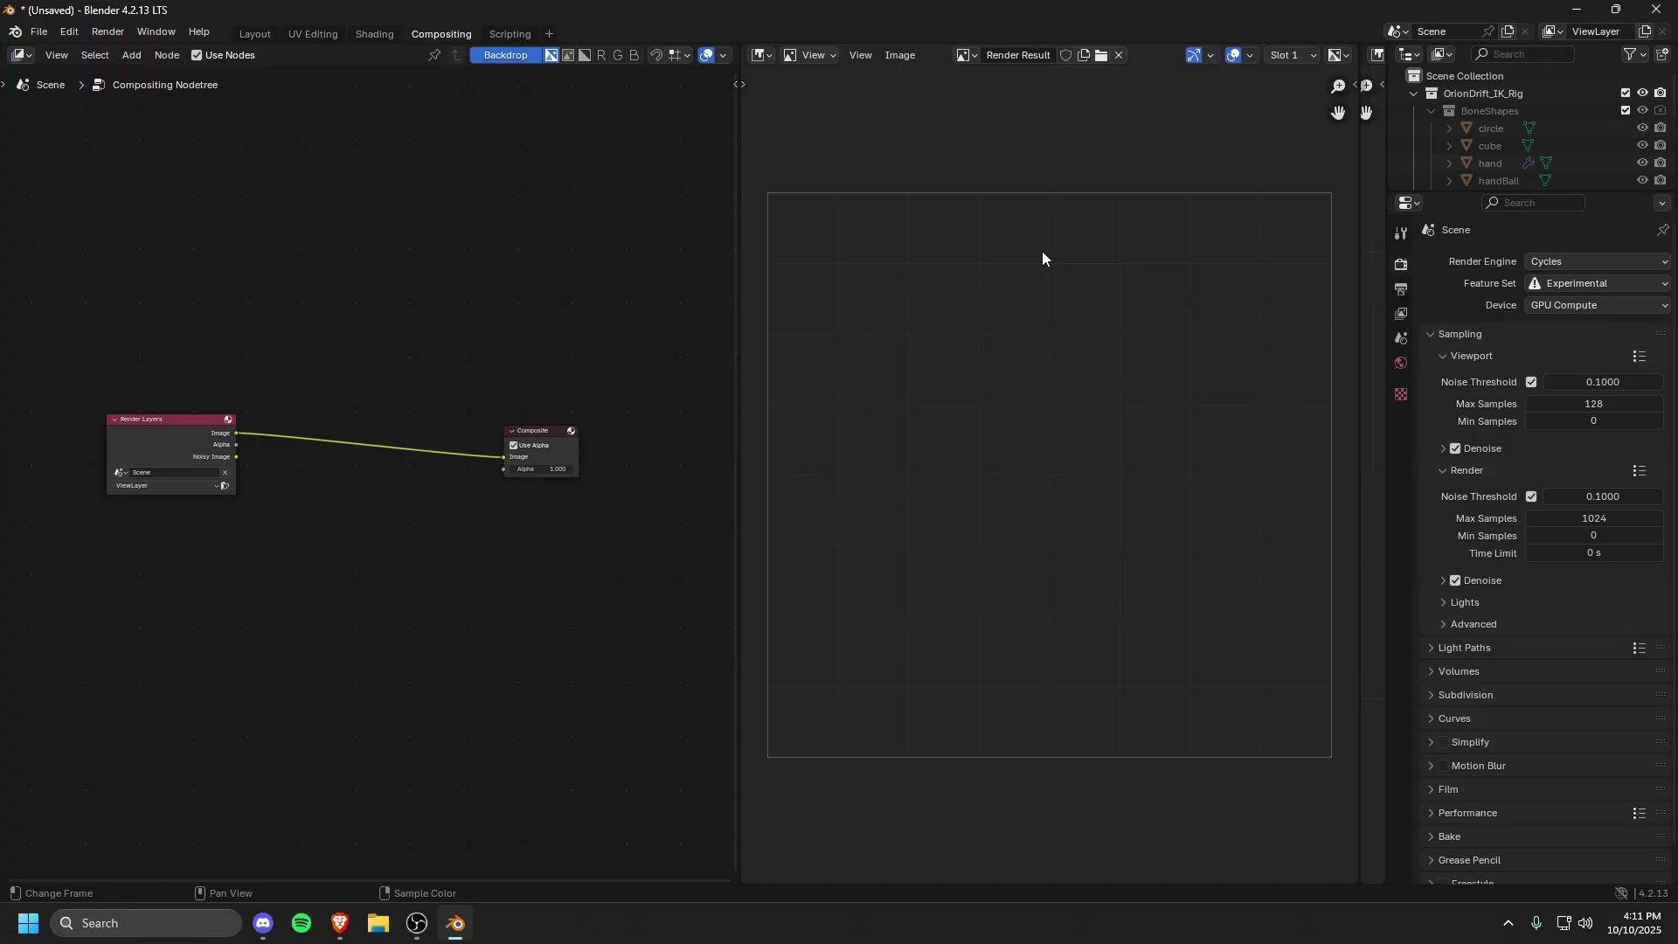
# Step: Return to the Layout workspace and set both 3D viewports to solid shading
pyautogui.click(255, 33)
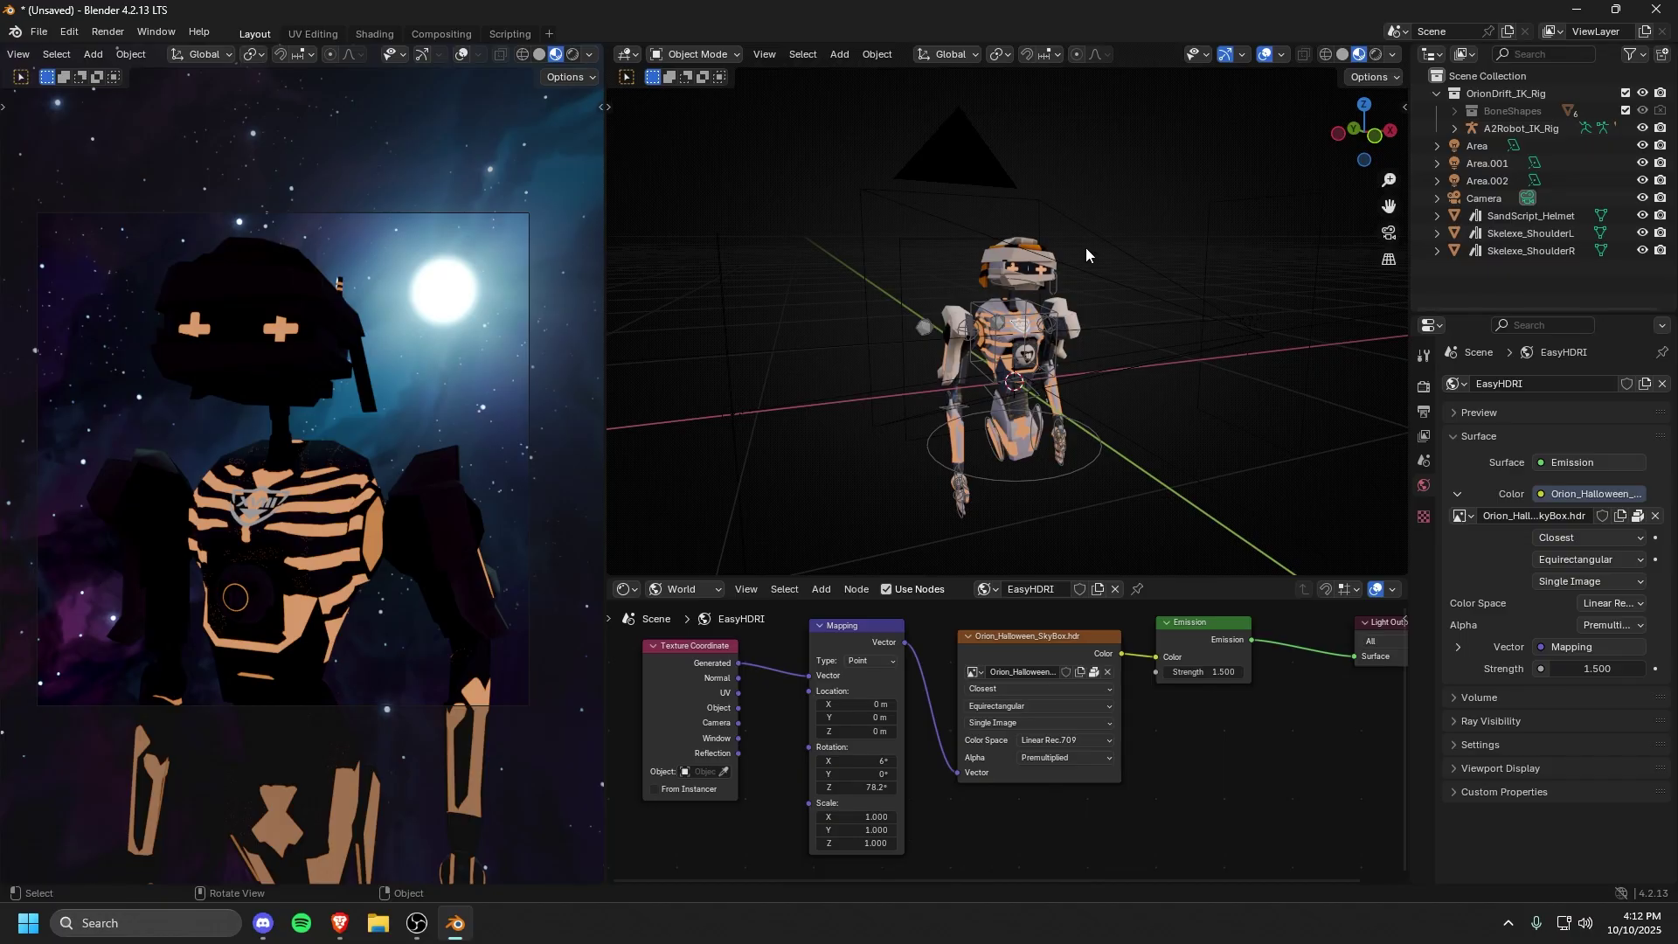
pyautogui.click(540, 54)
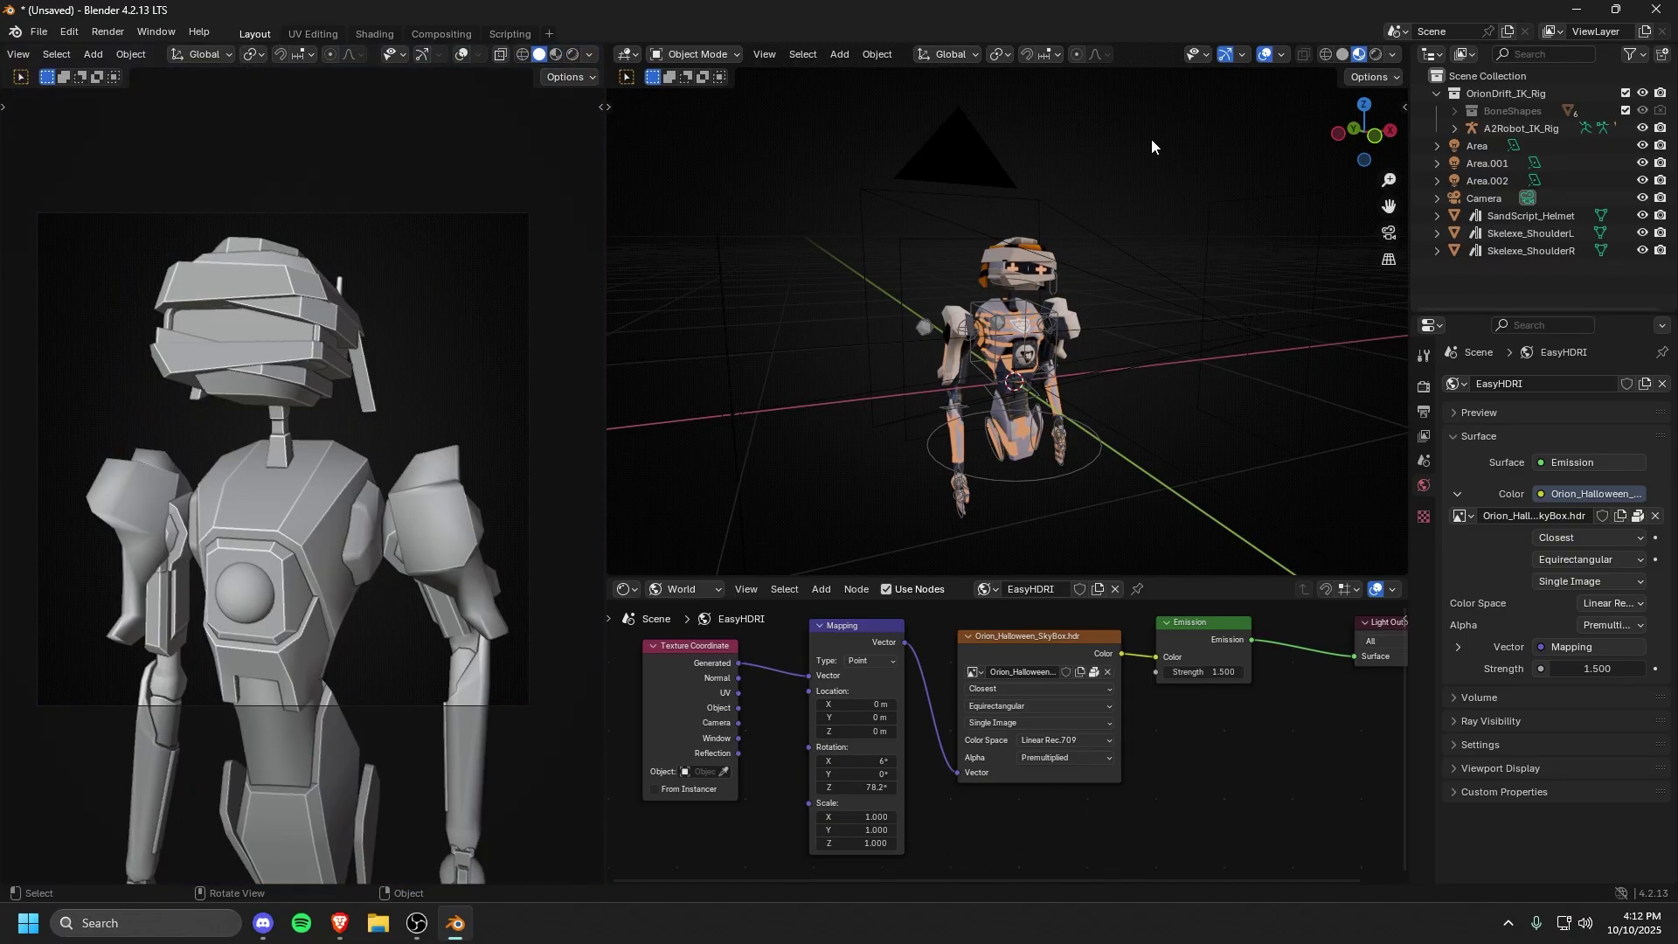
pyautogui.click(1343, 54)
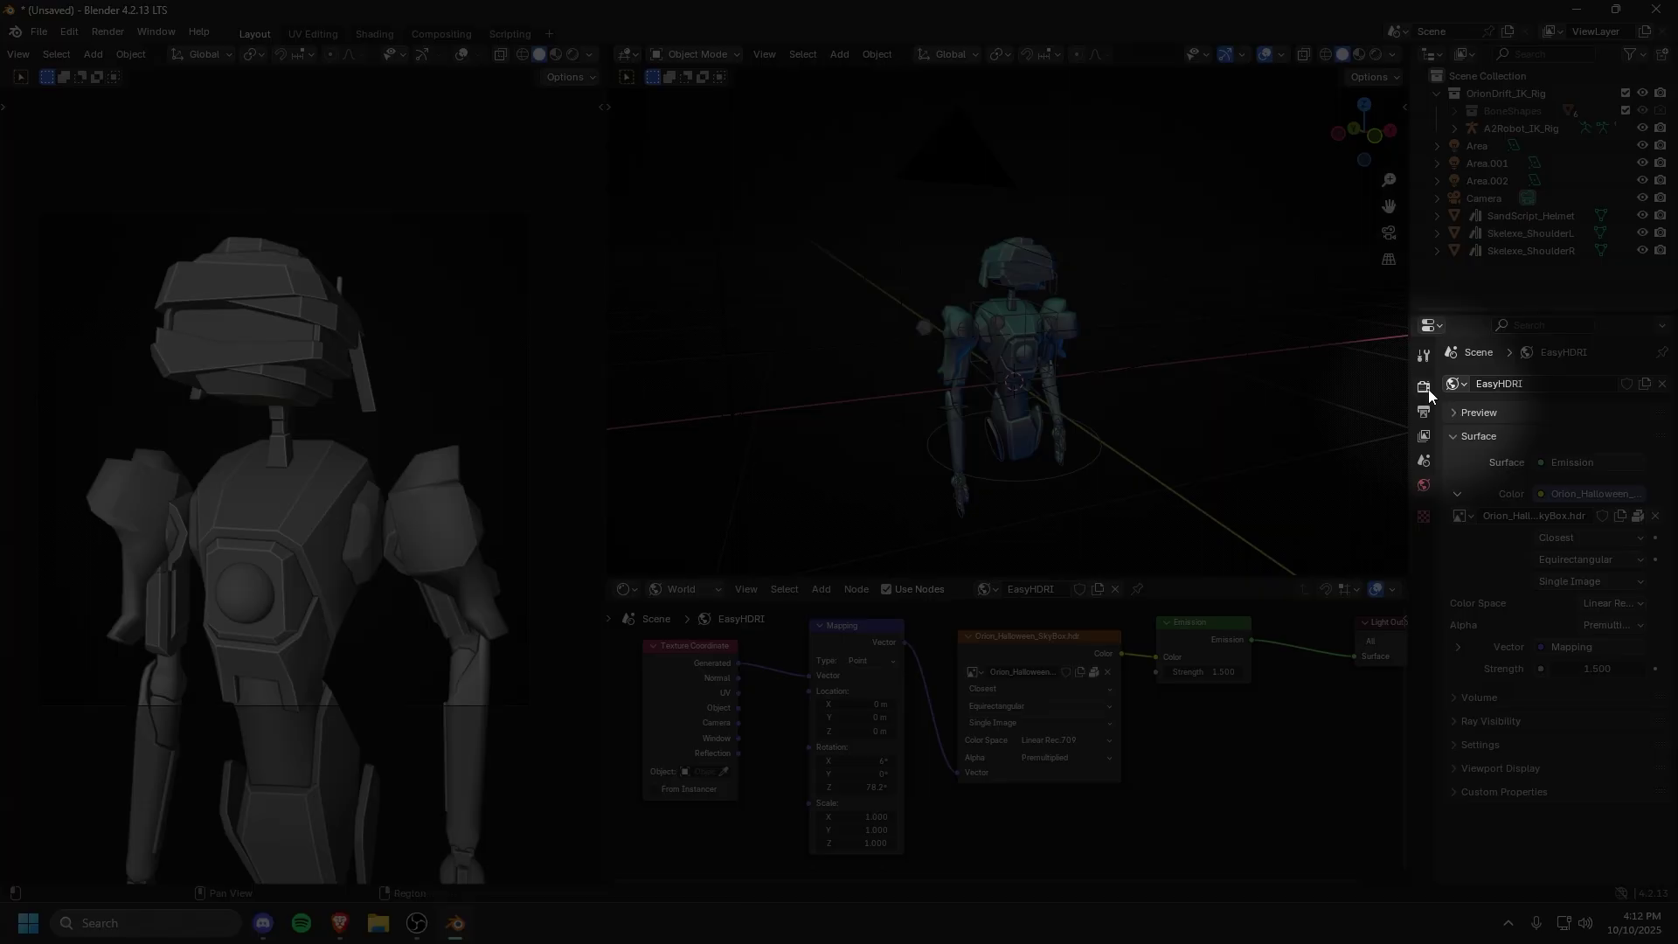
# Step: Set the scene's render engine to Cycles
pyautogui.click(1424, 386)
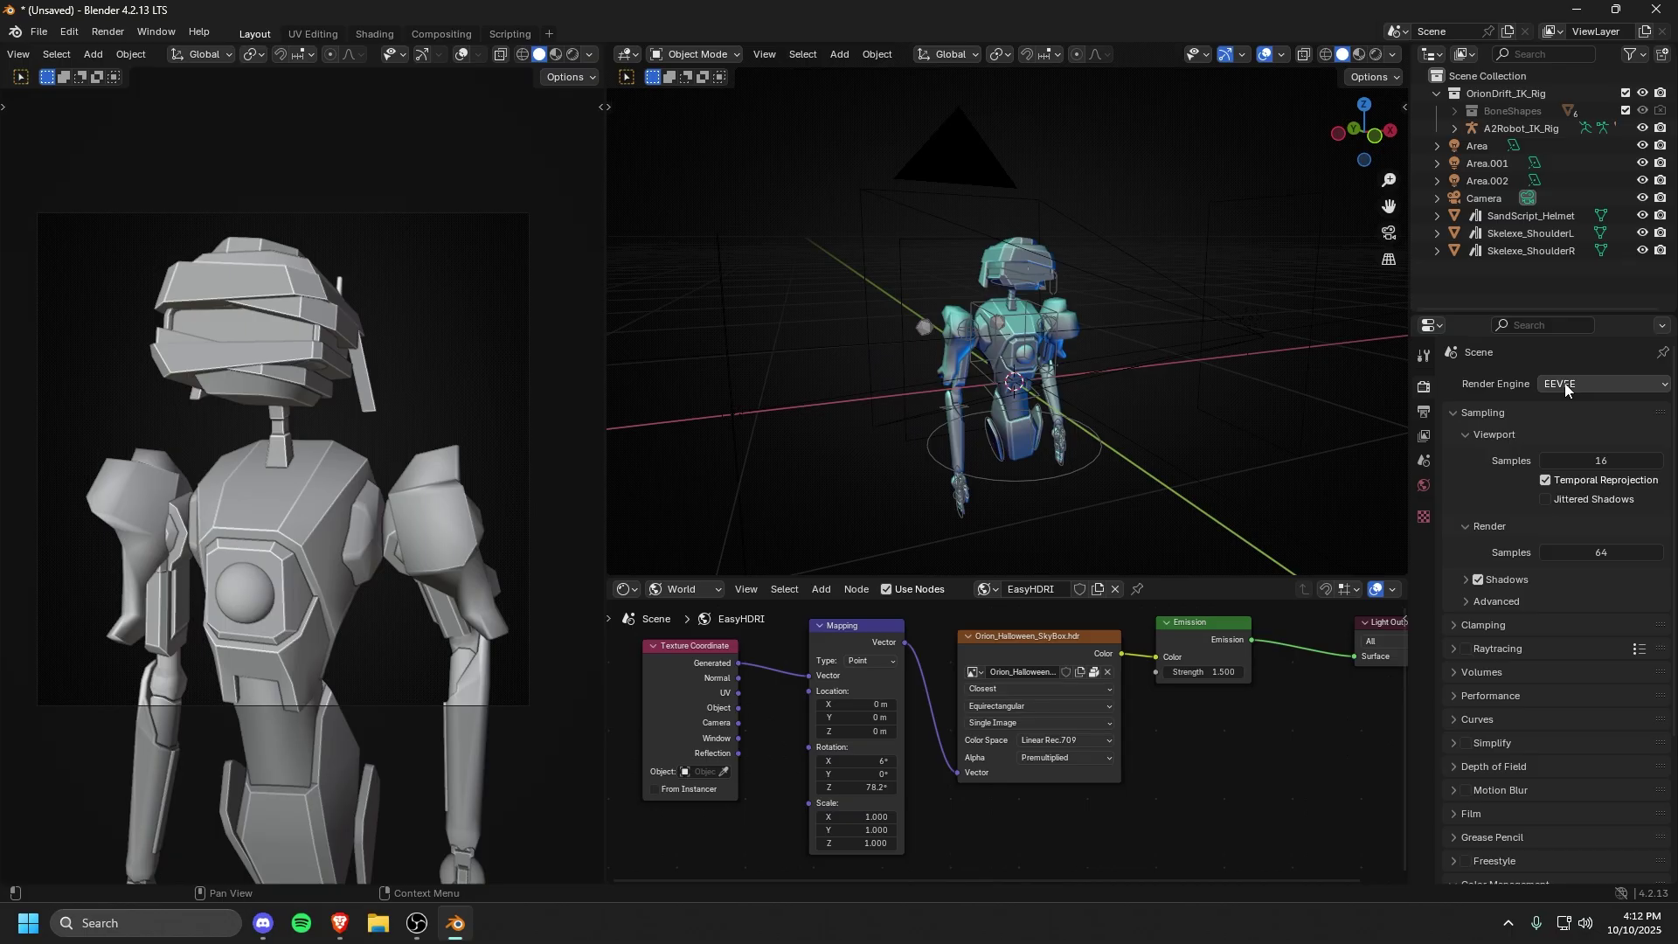
pyautogui.click(1566, 389)
pyautogui.click(1555, 439)
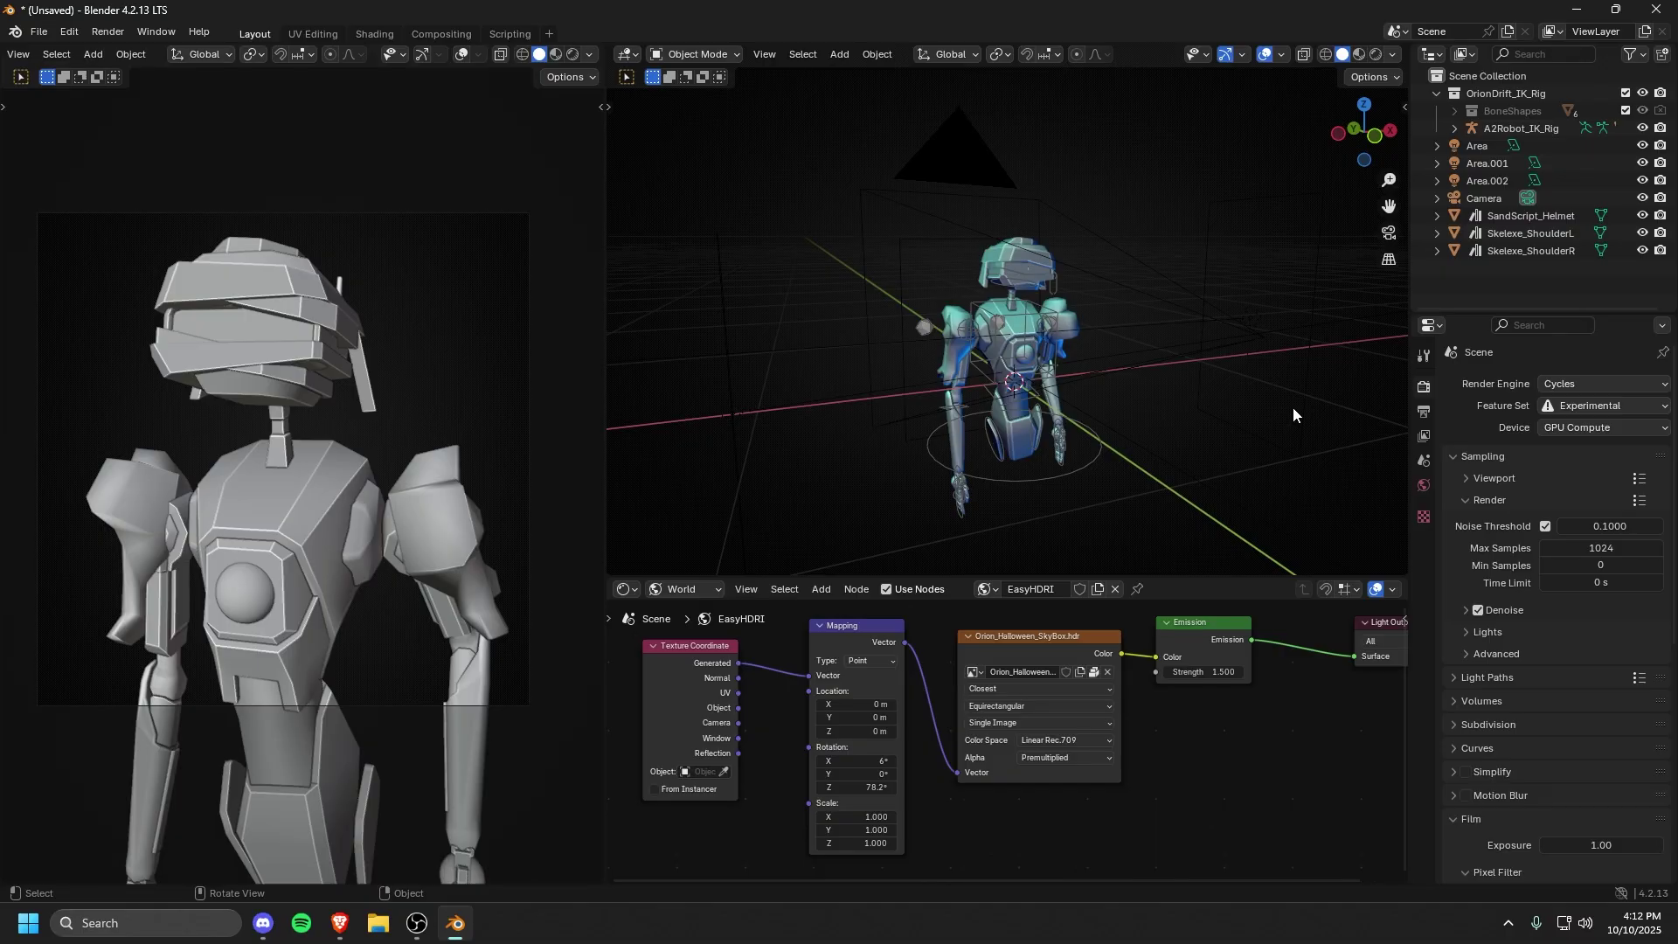
# Step: Set the maximum render samples to 512
pyautogui.click(1488, 500)
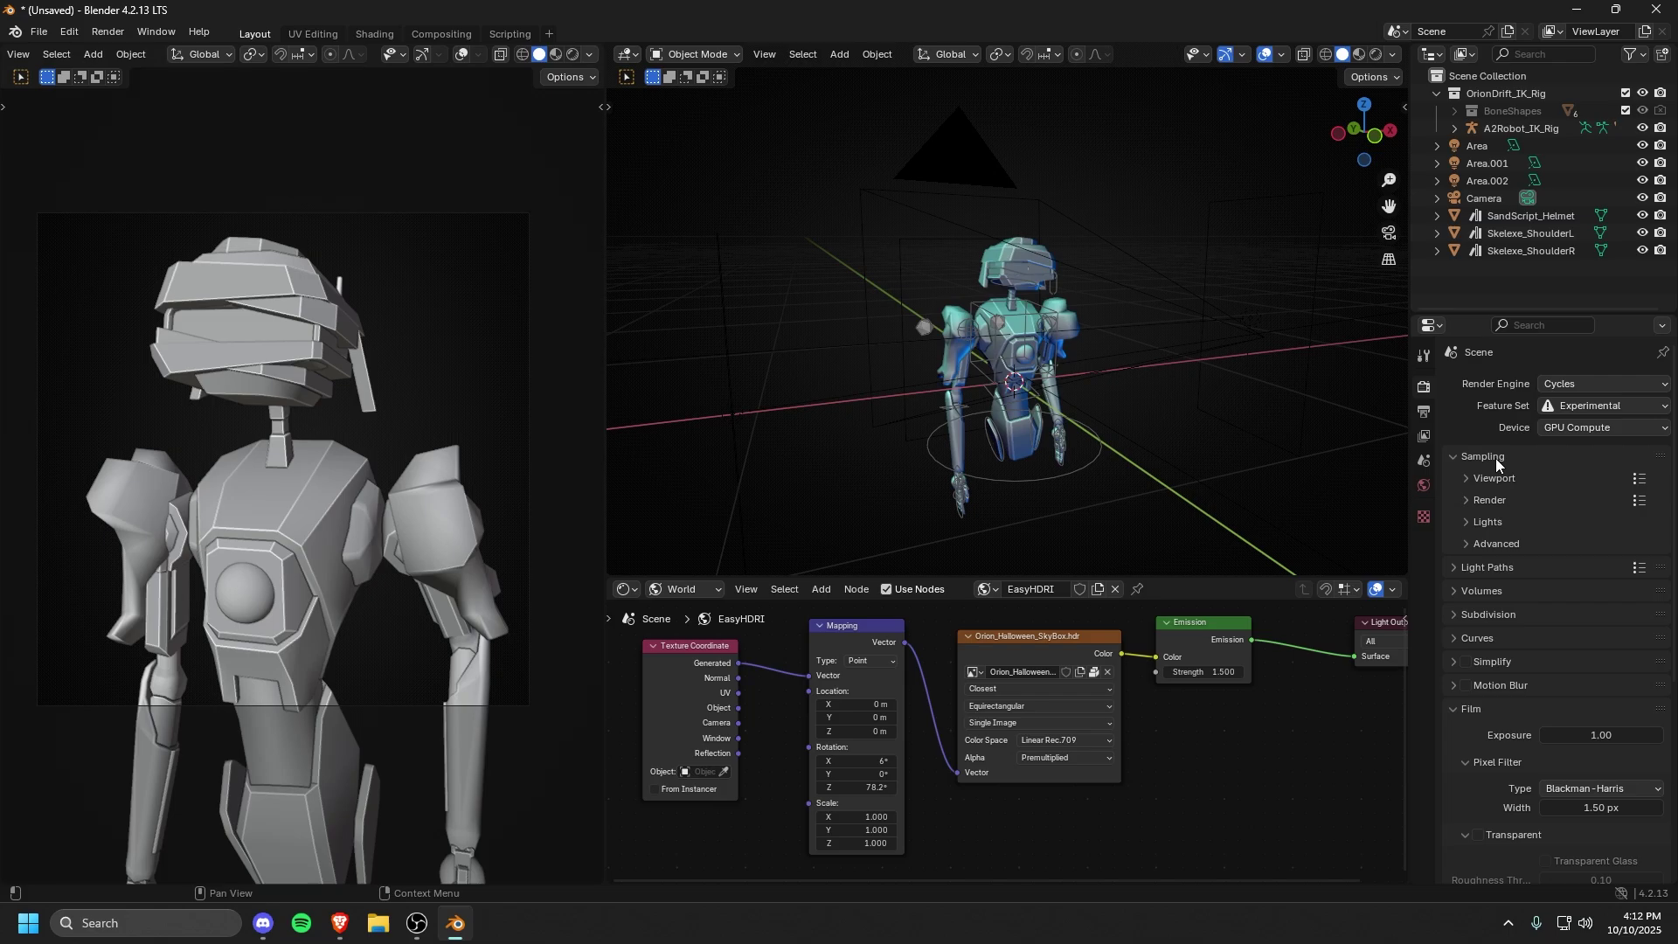
pyautogui.click(1463, 498)
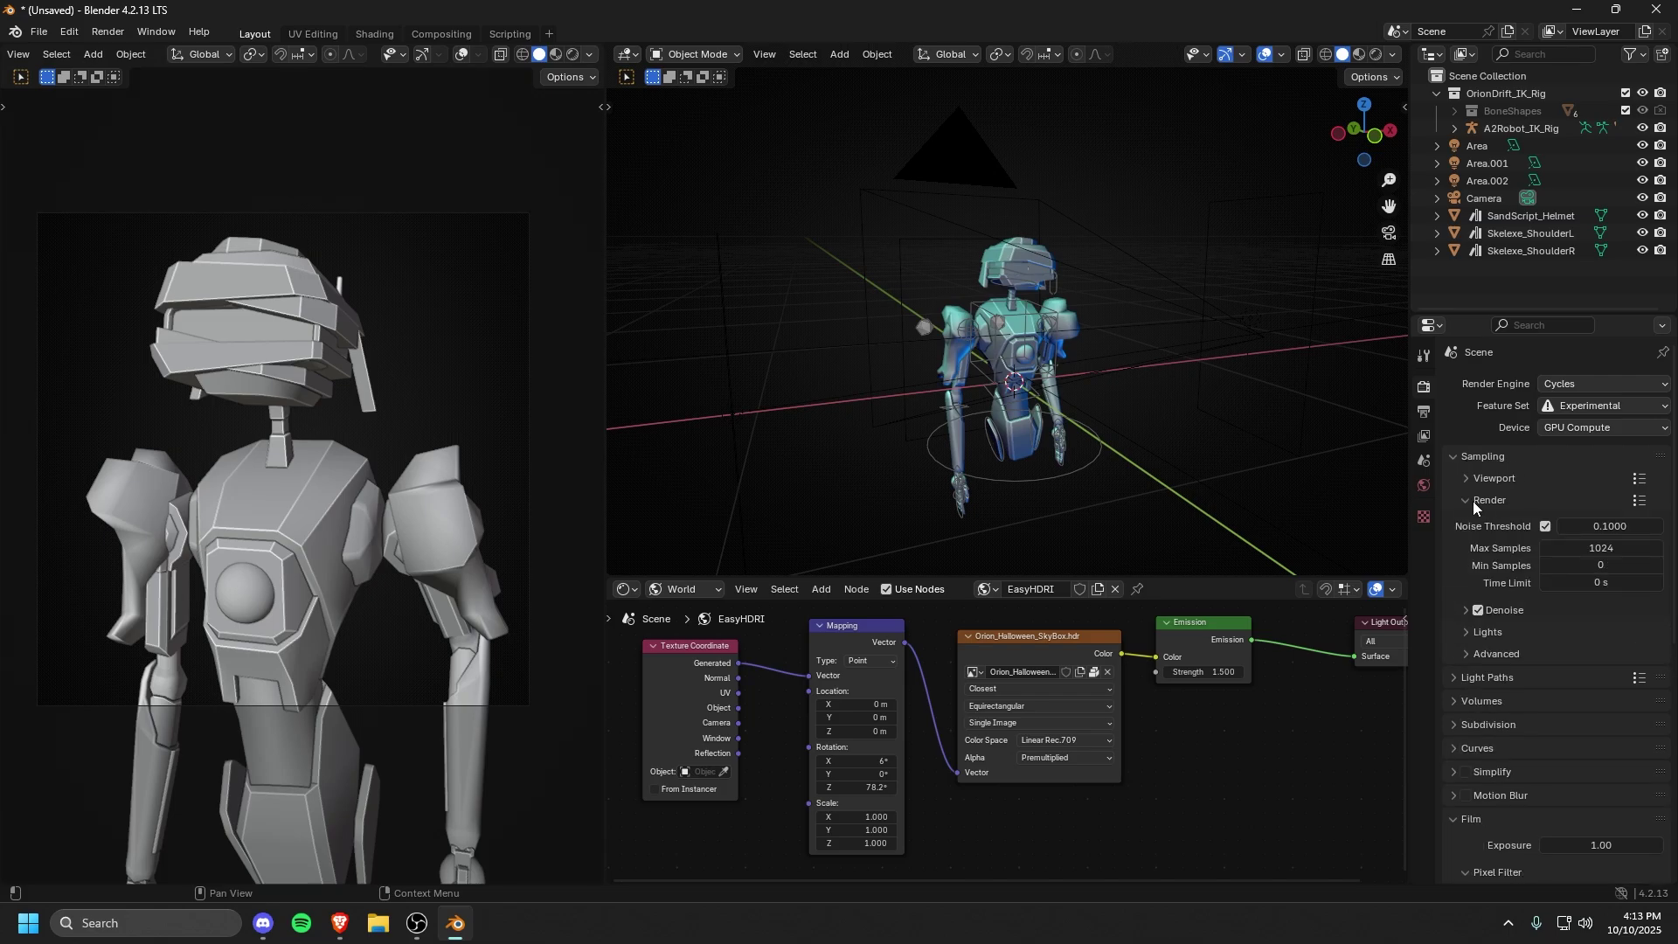
pyautogui.click(1601, 548)
pyautogui.click(1591, 537)
pyautogui.click(1607, 542)
pyautogui.write('512')
pyautogui.press('Return')
pyautogui.click(1479, 611)
pyautogui.click(1478, 610)
pyautogui.click(1546, 527)
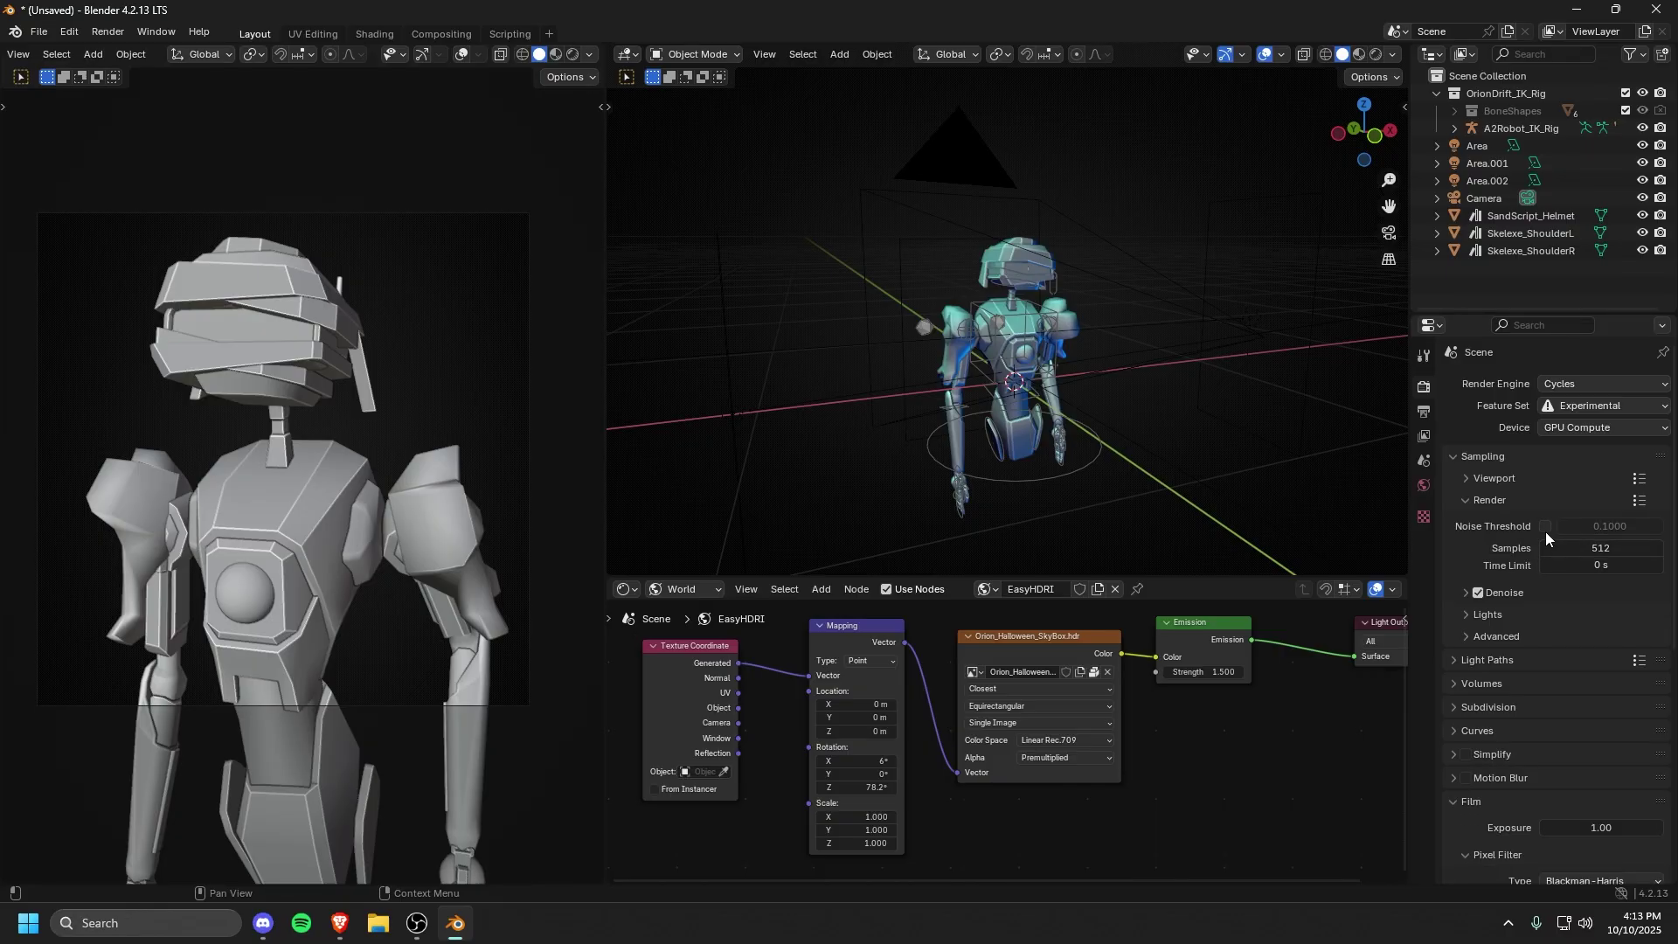
pyautogui.click(1545, 528)
pyautogui.click(1588, 527)
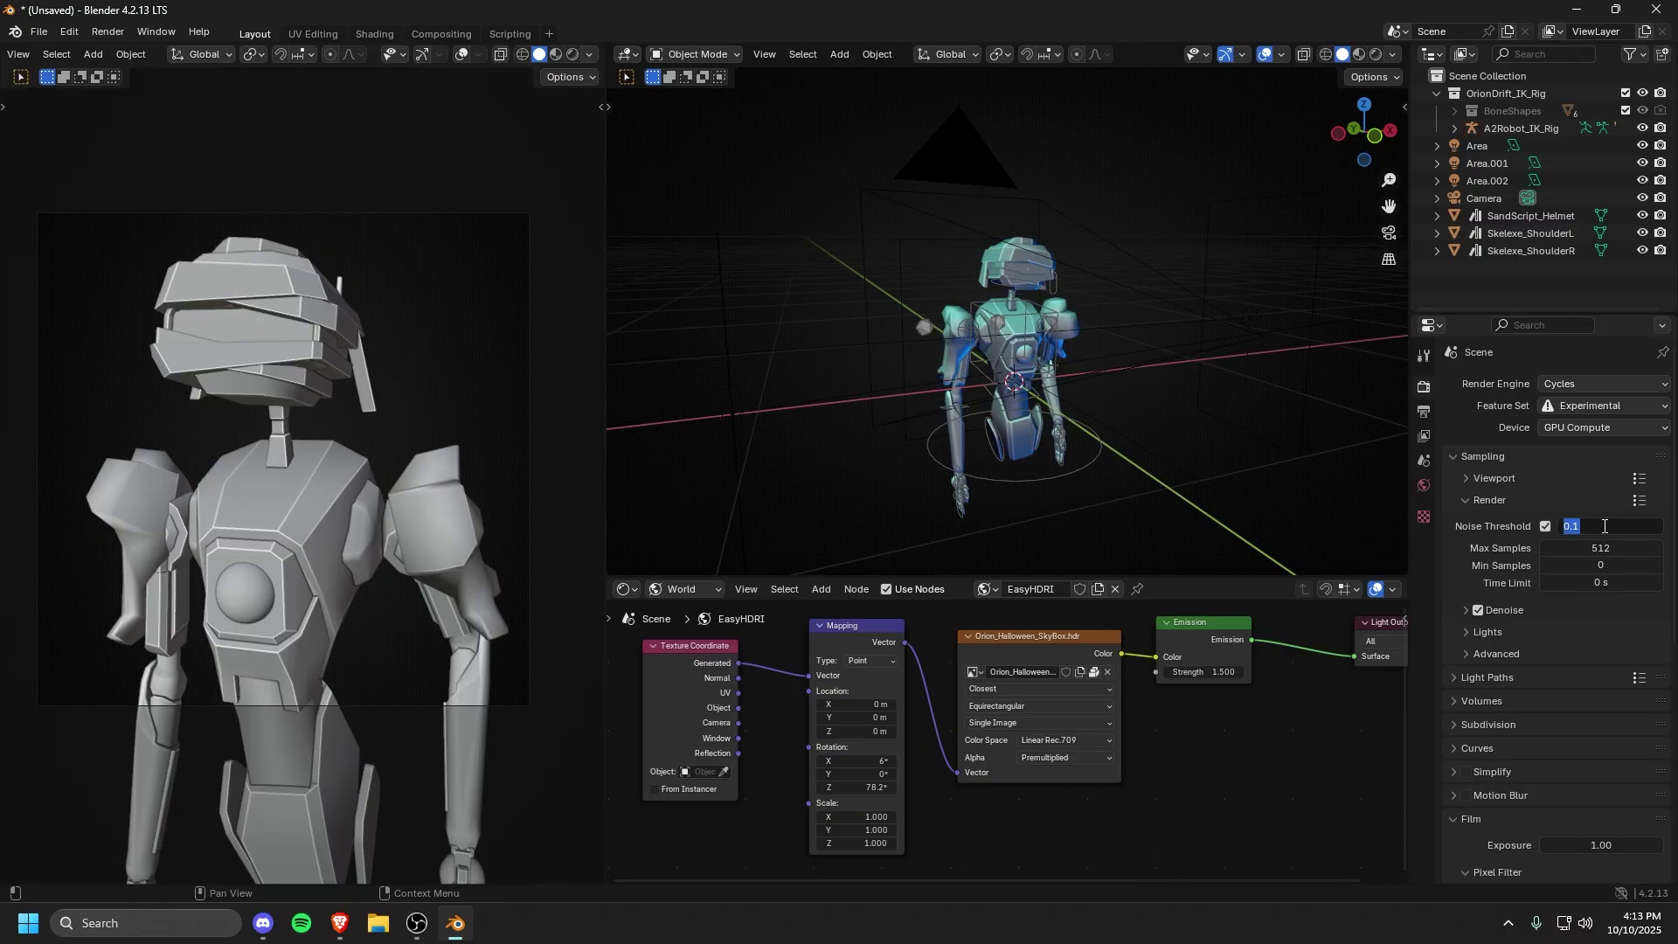
pyautogui.click(1475, 549)
# Step: Render the image, view the whole finished render, and close the render window
pyautogui.click(102, 33)
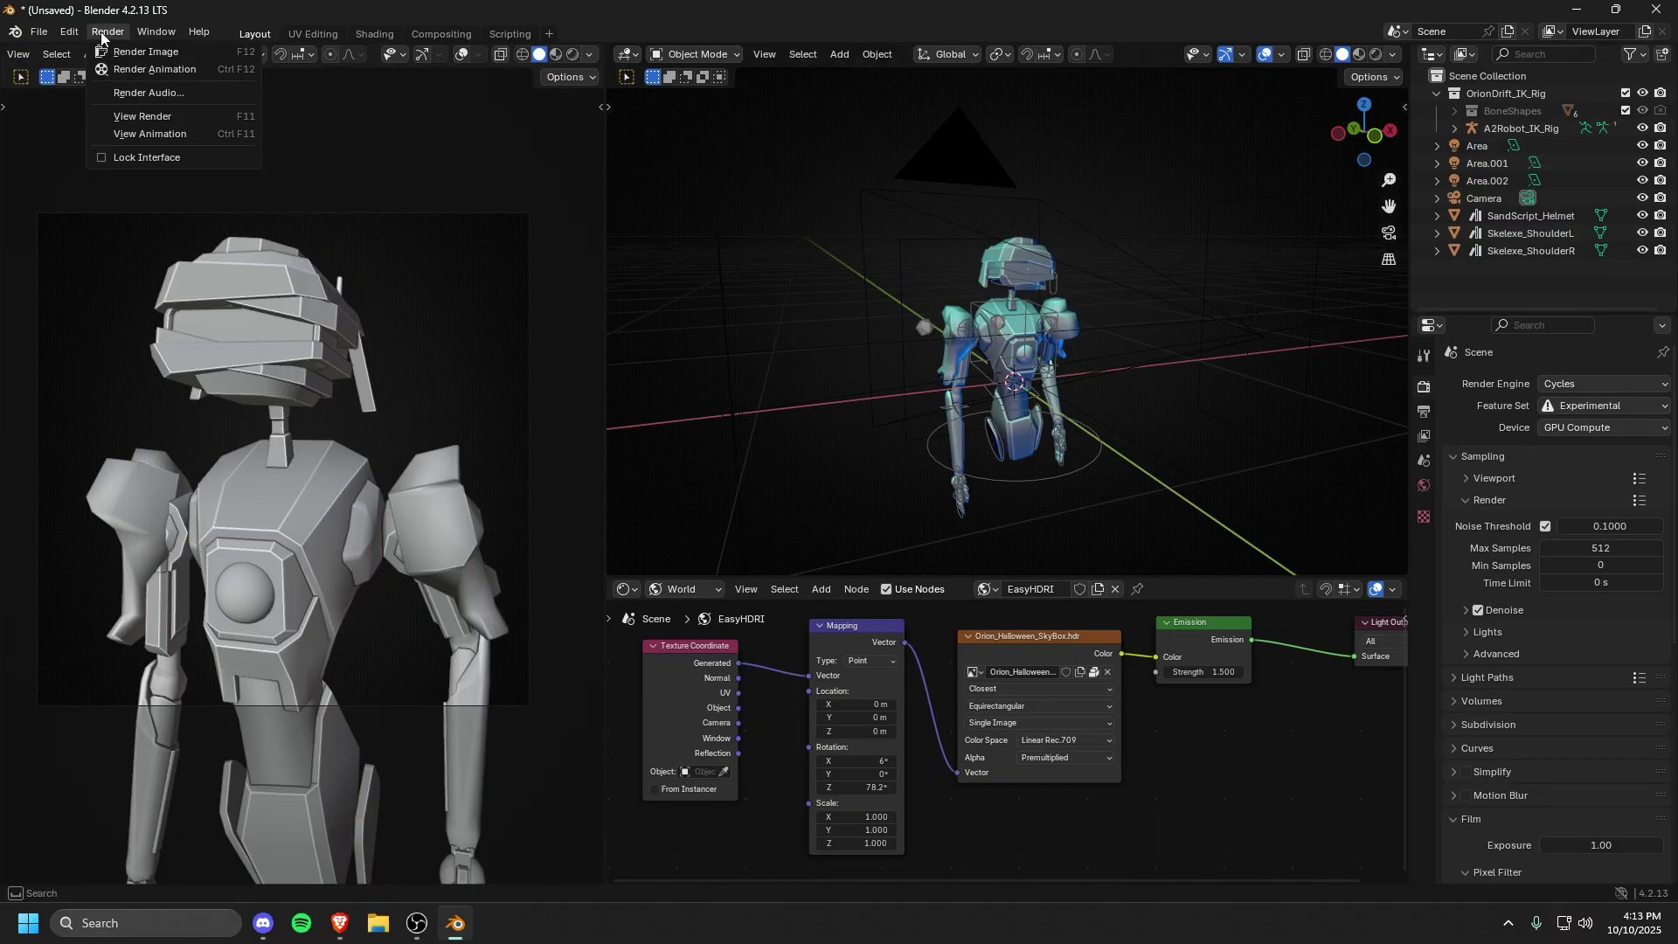
pyautogui.click(132, 56)
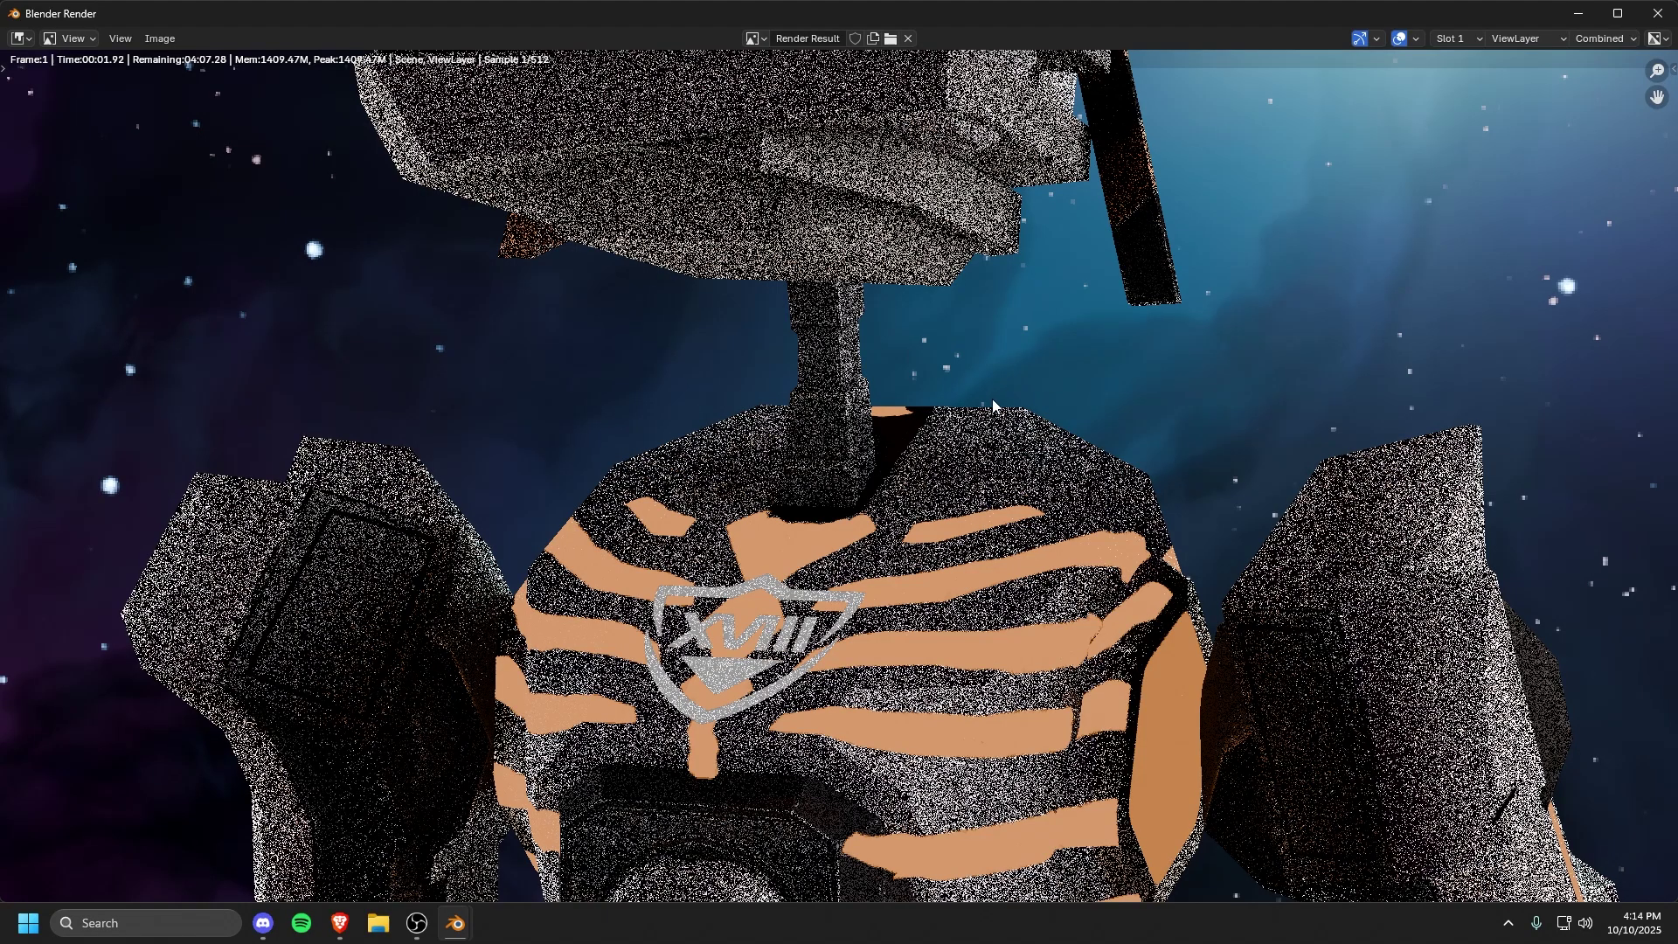
pyautogui.scroll(-4, 885, 570)
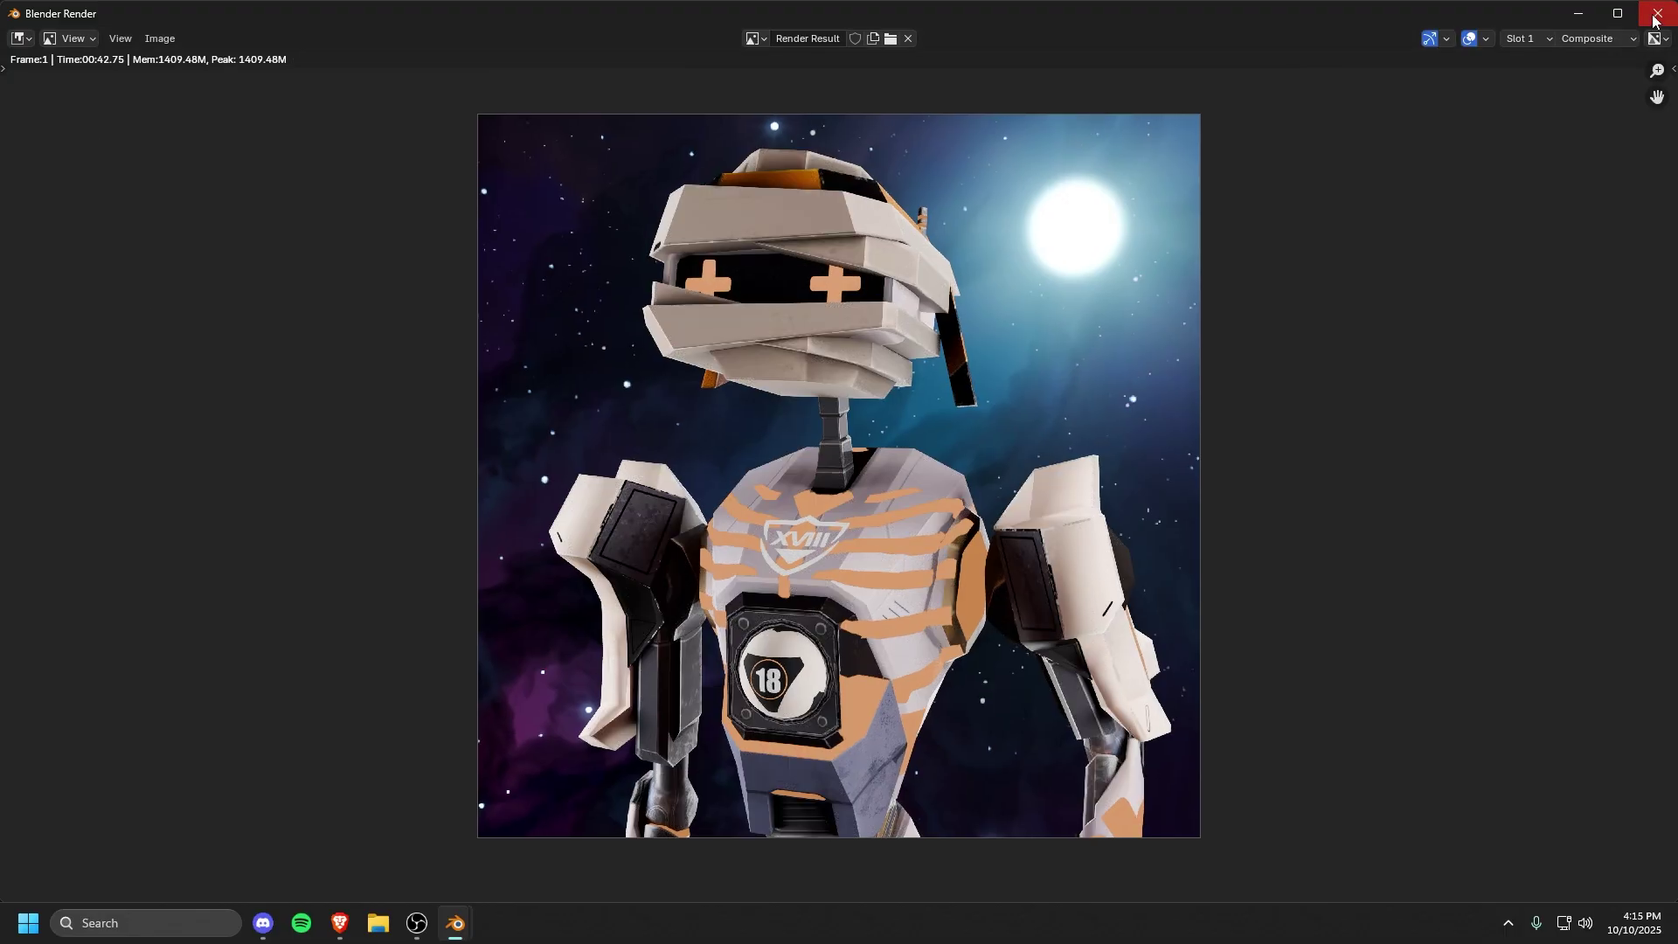
pyautogui.click(1658, 13)
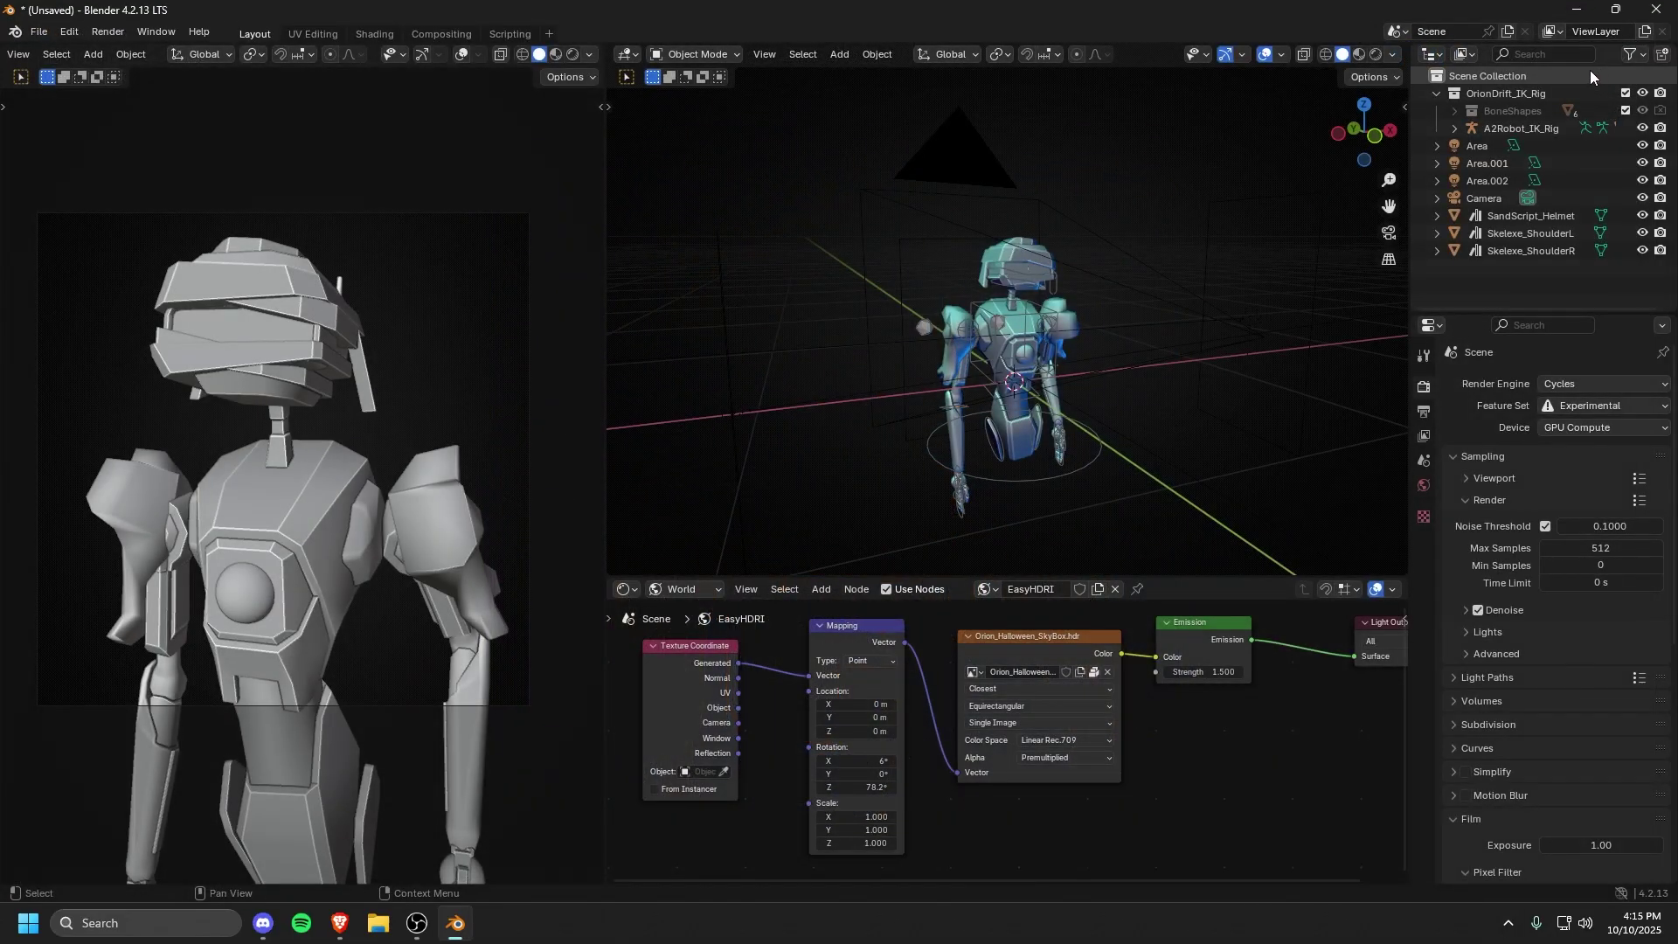
# Step: Add a Glare node between the Render Layers and Composite nodes in the Compositing workspace
pyautogui.click(441, 33)
pyautogui.hotkey('shift', 'a')
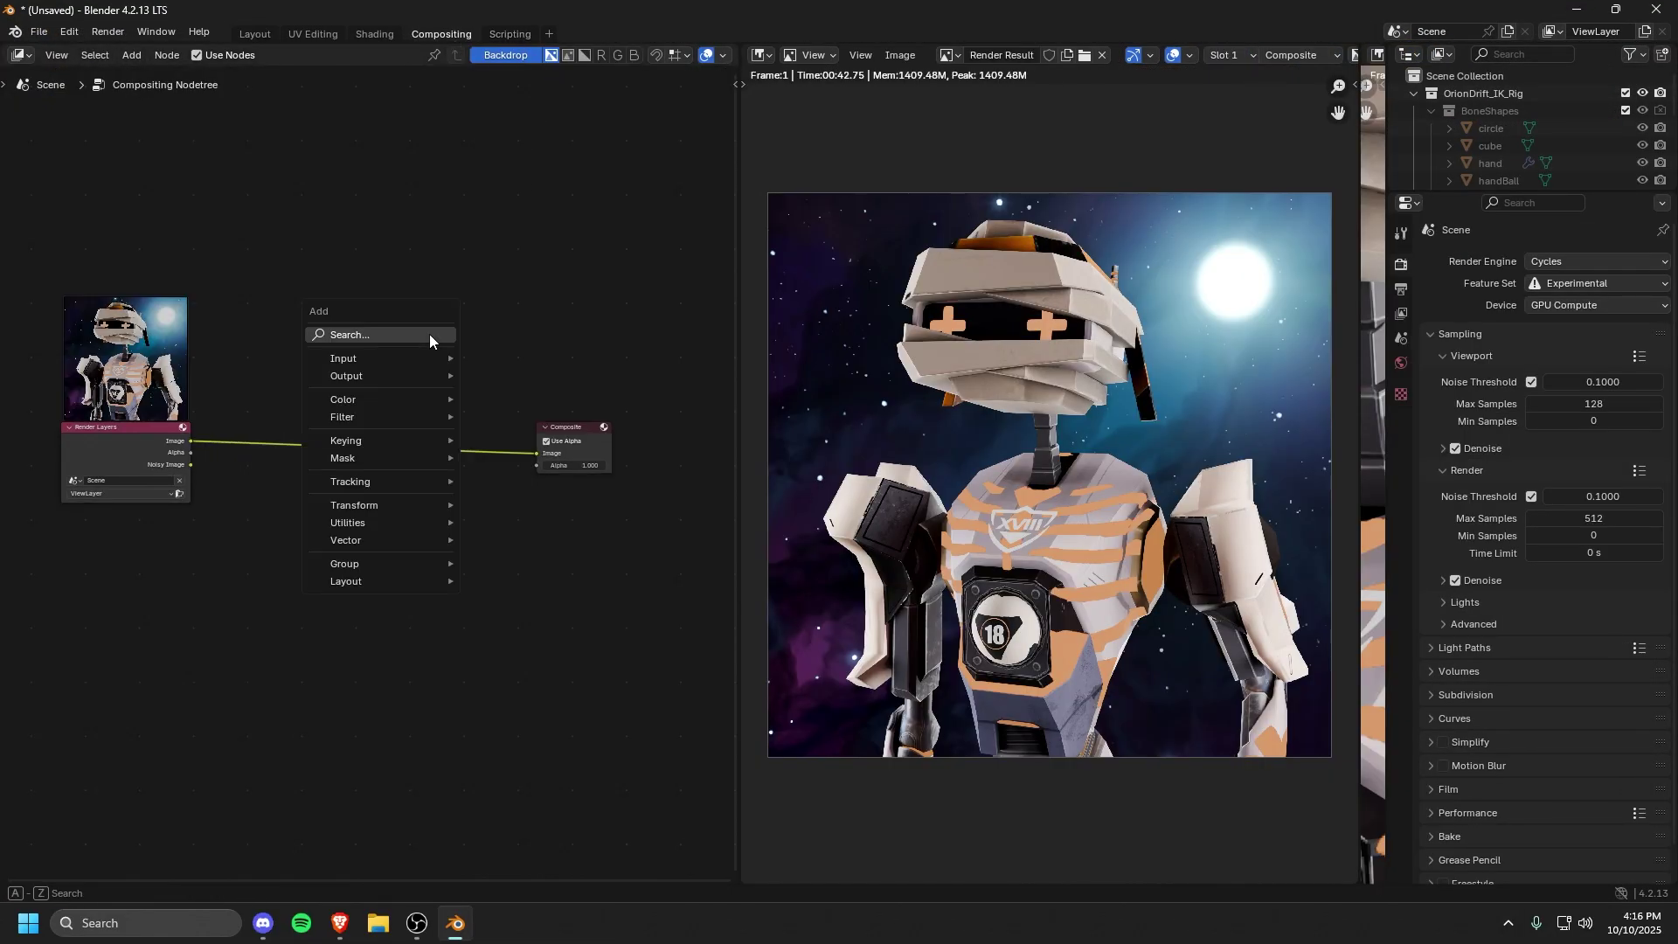
pyautogui.write('glare')
pyautogui.press('Return')
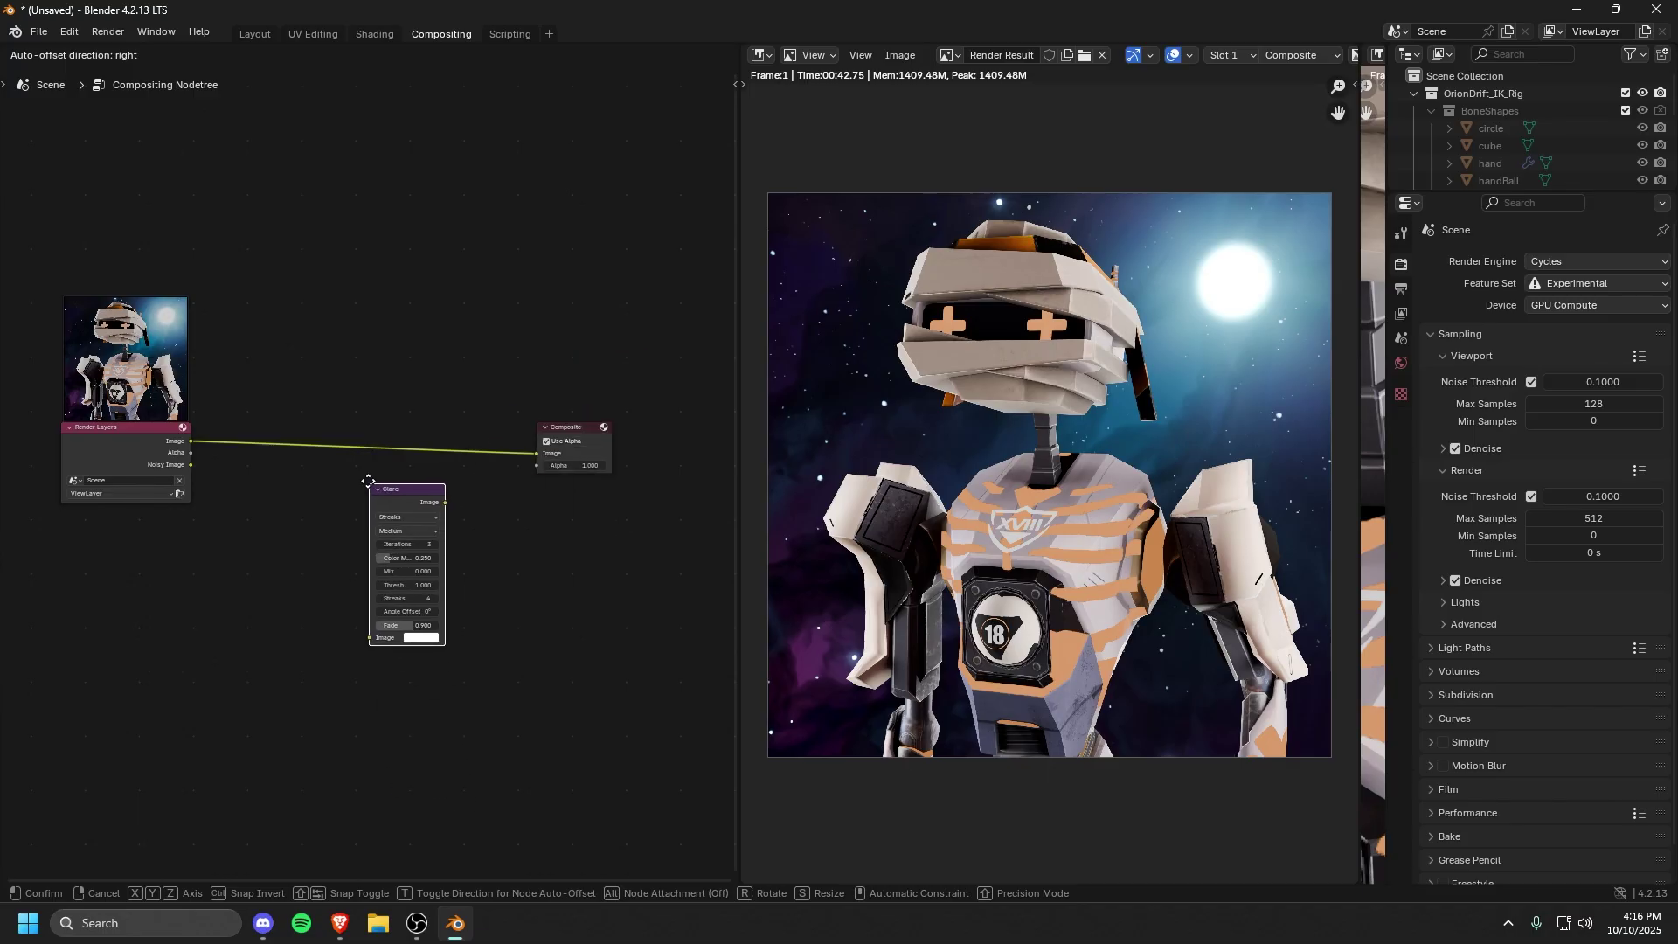
pyautogui.click(314, 390)
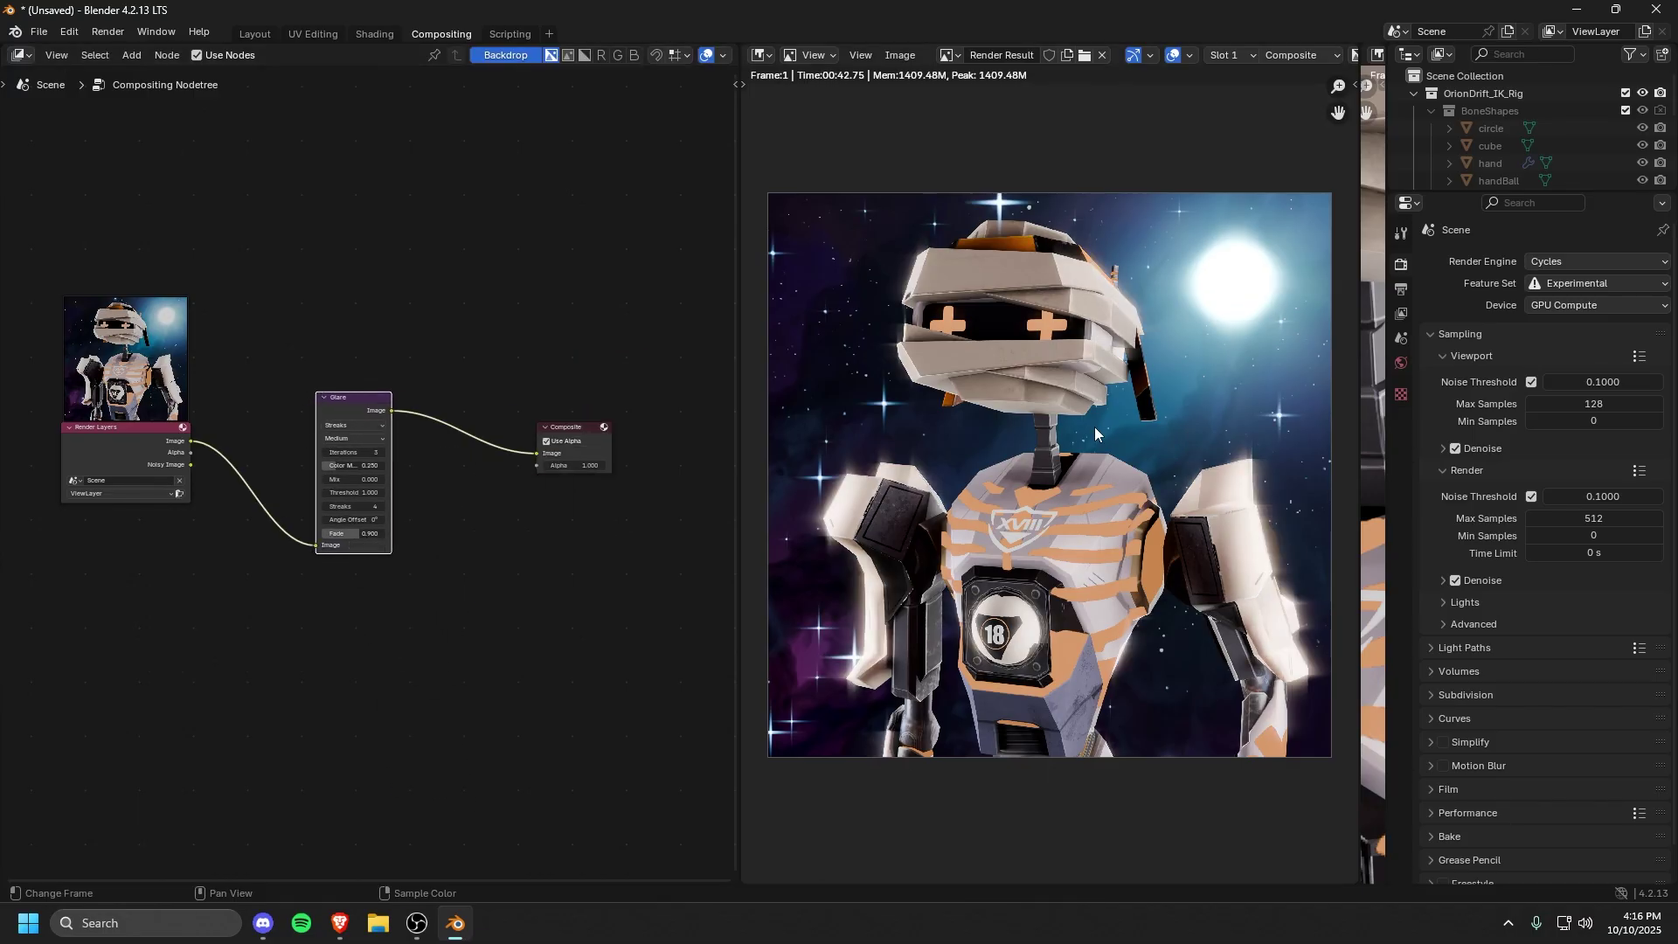
# Step: Set the Glare node's type to Fog Glow
pyautogui.scroll(2, 414, 334)
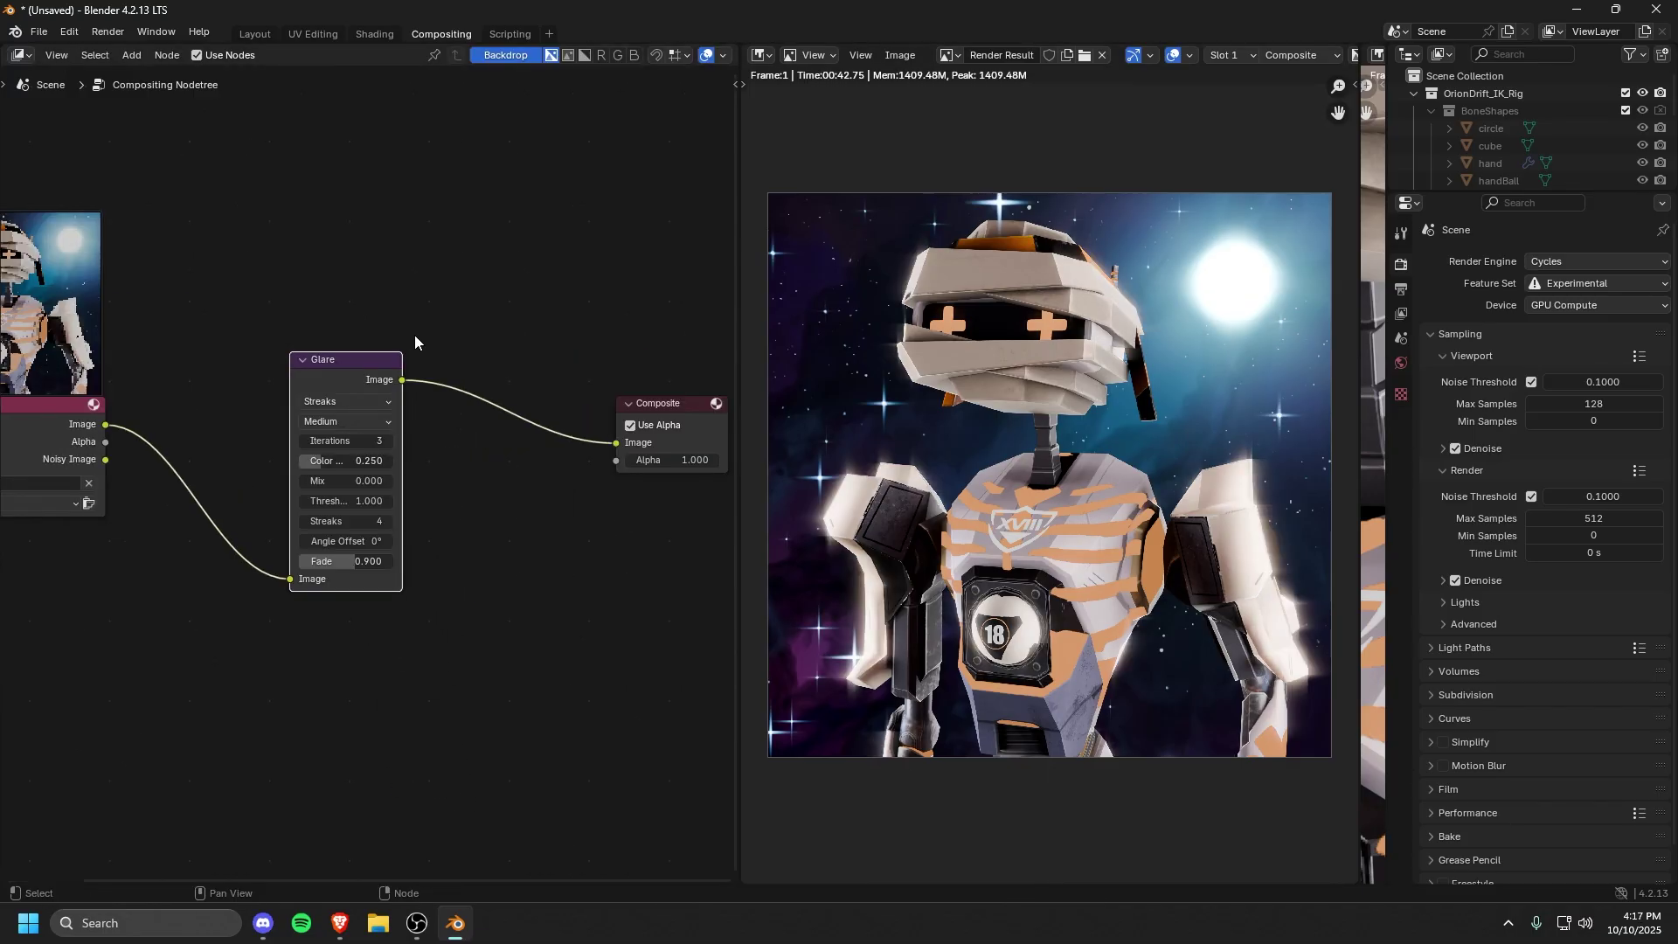
pyautogui.click(348, 402)
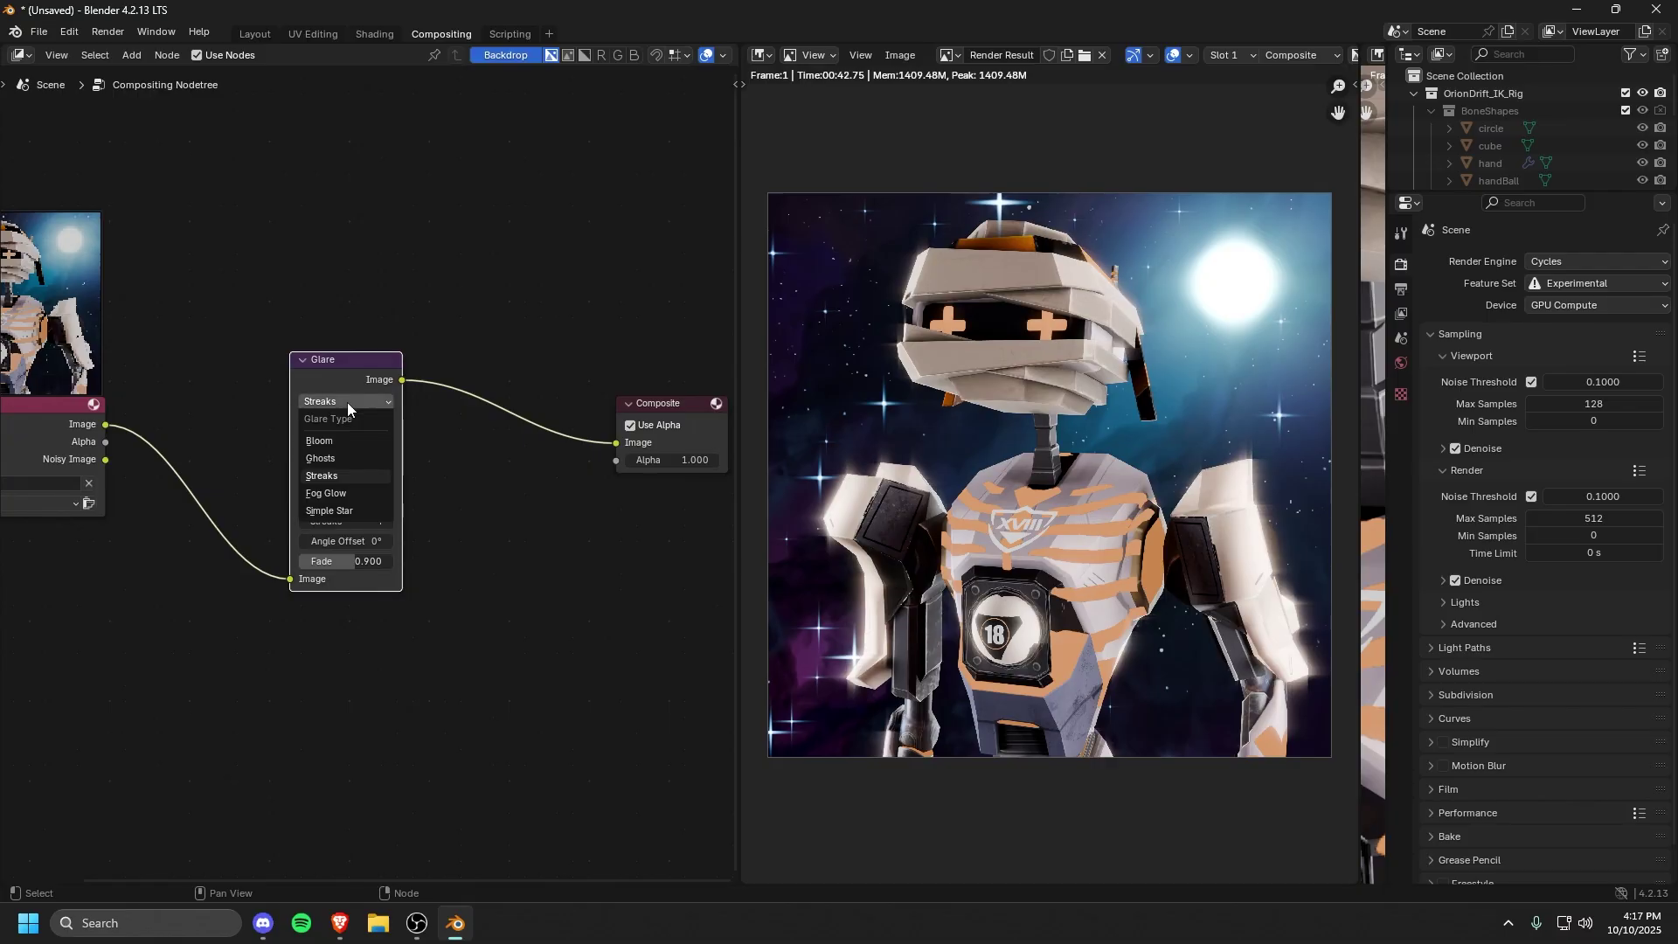
pyautogui.click(326, 493)
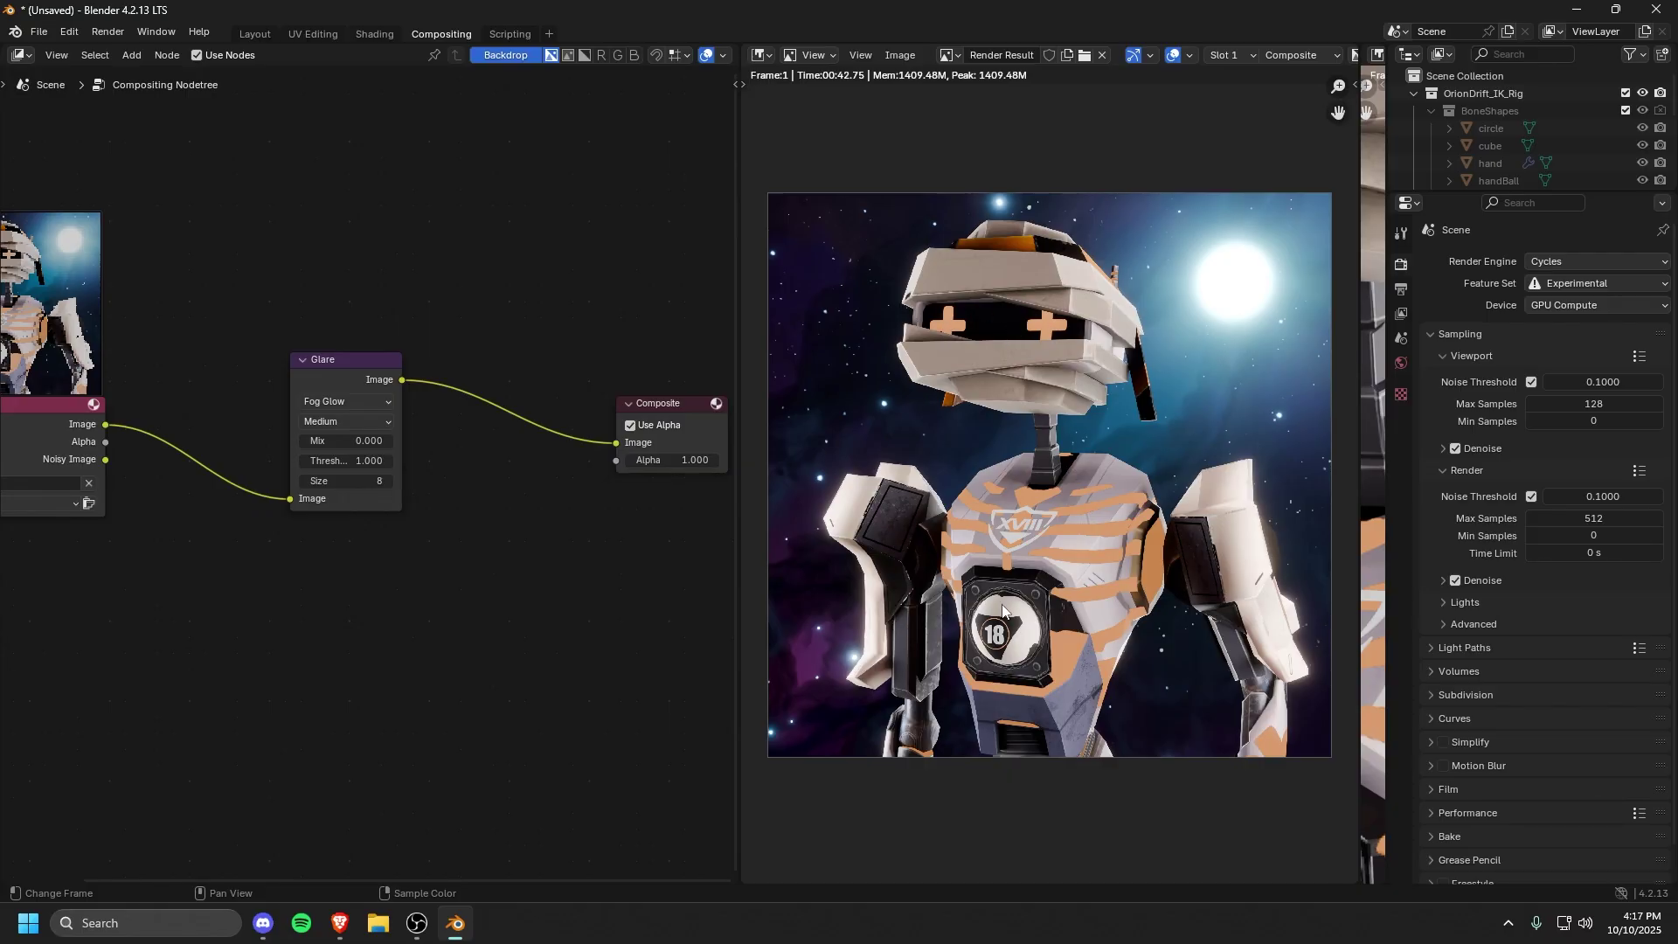
# Step: Inspect the finished render up close, and set the Drifter's emission strength to 2.00 in the Layout workspace
pyautogui.scroll(3, 937, 653)
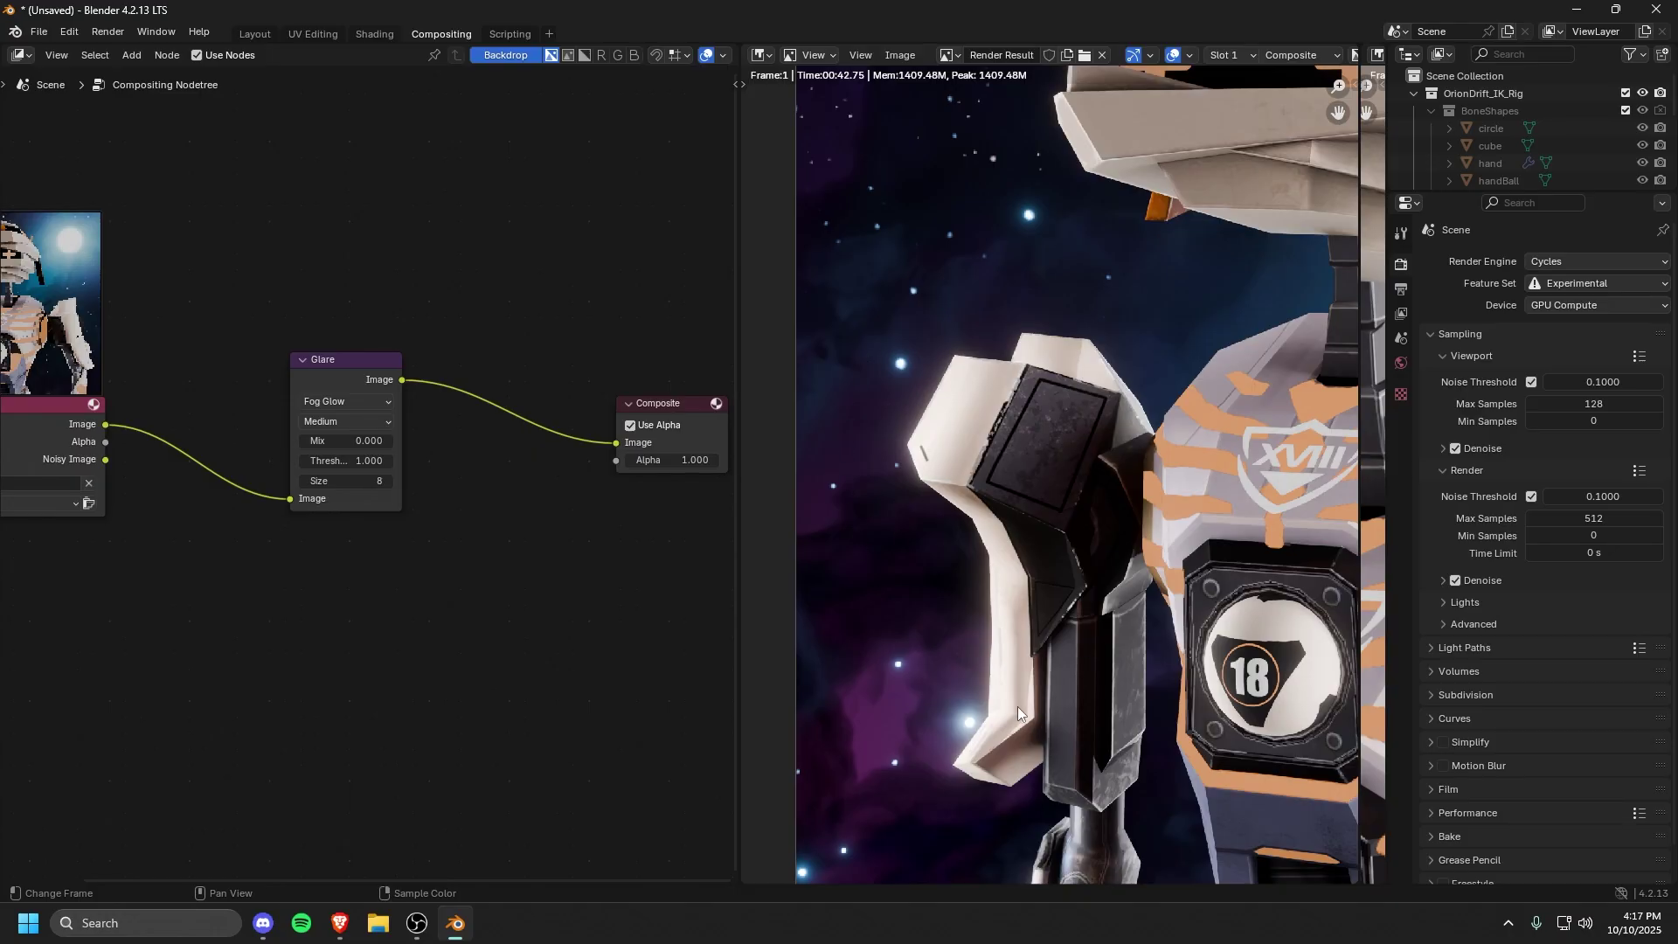
pyautogui.press('Home')
pyautogui.click(255, 34)
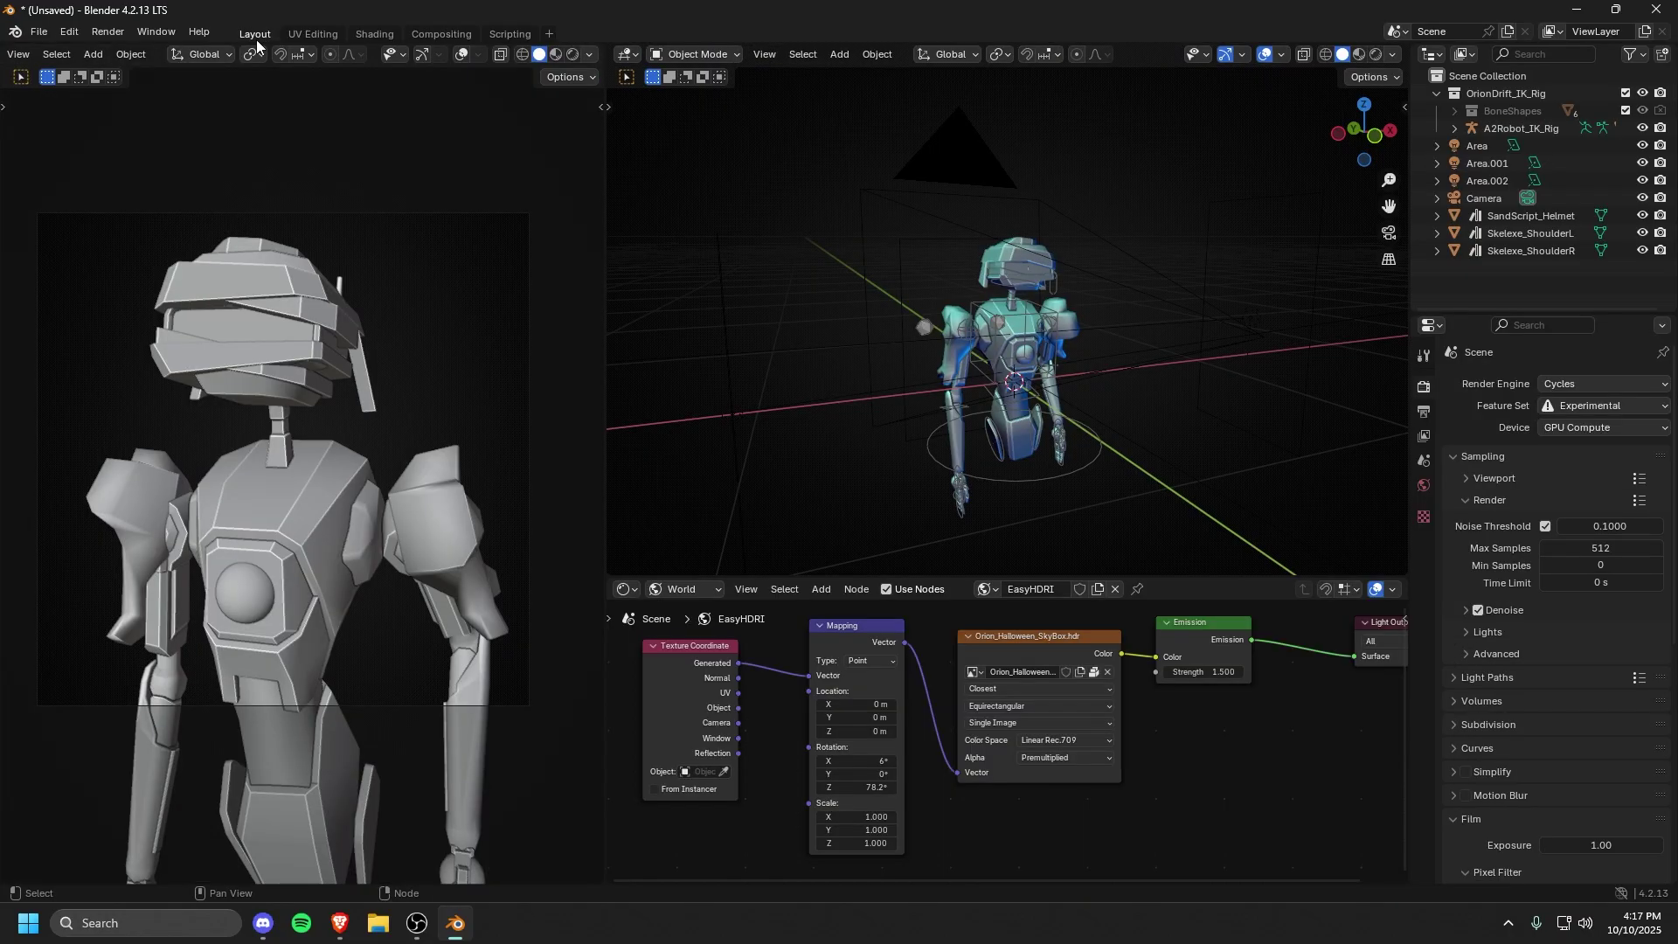
pyautogui.press('n')
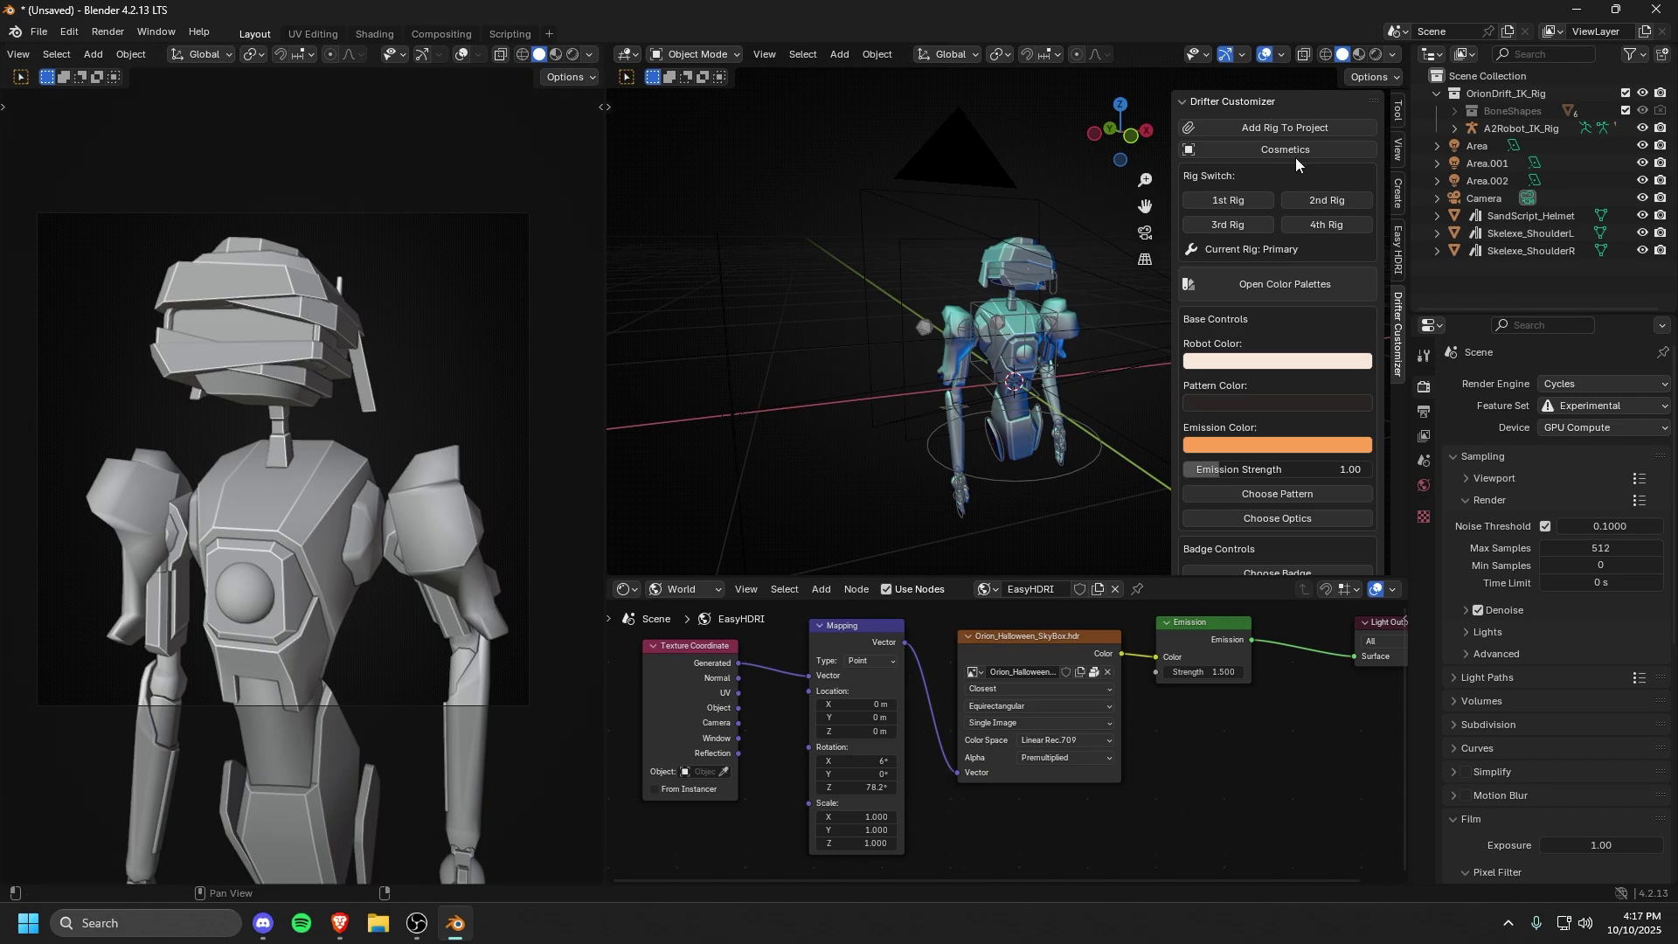
pyautogui.click(1267, 468)
pyautogui.write('2')
pyautogui.press('Return')
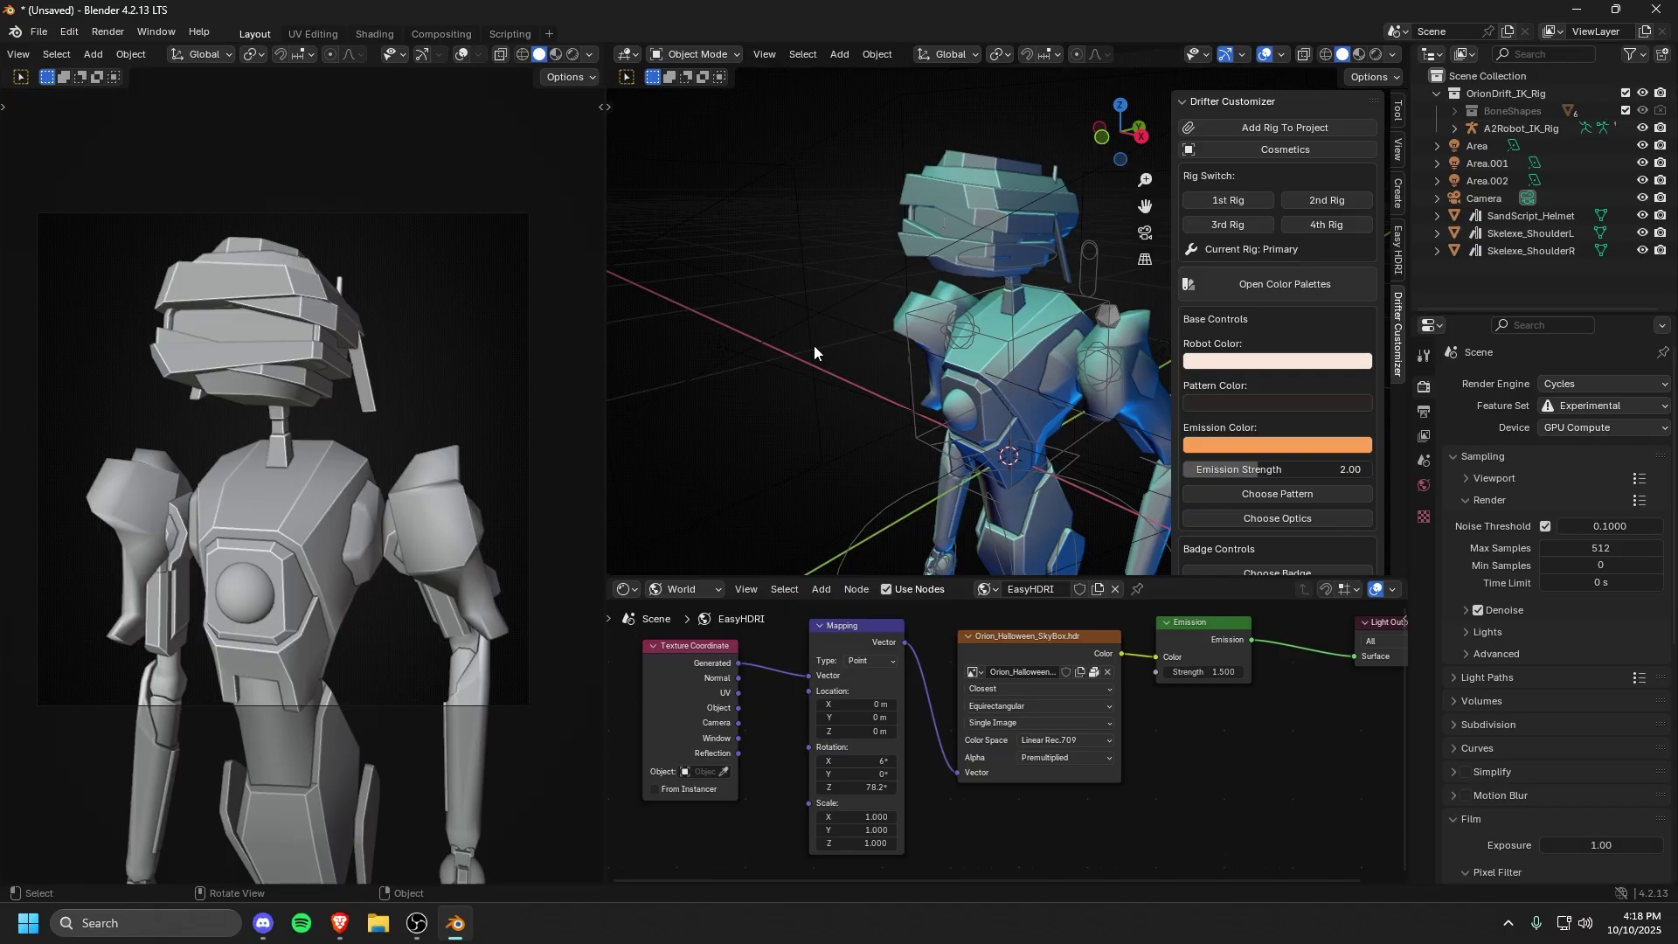
# Step: Preview the camera viewport in rendered shading with the compositor set to Camera, and return the viewport to solid shading
pyautogui.click(572, 54)
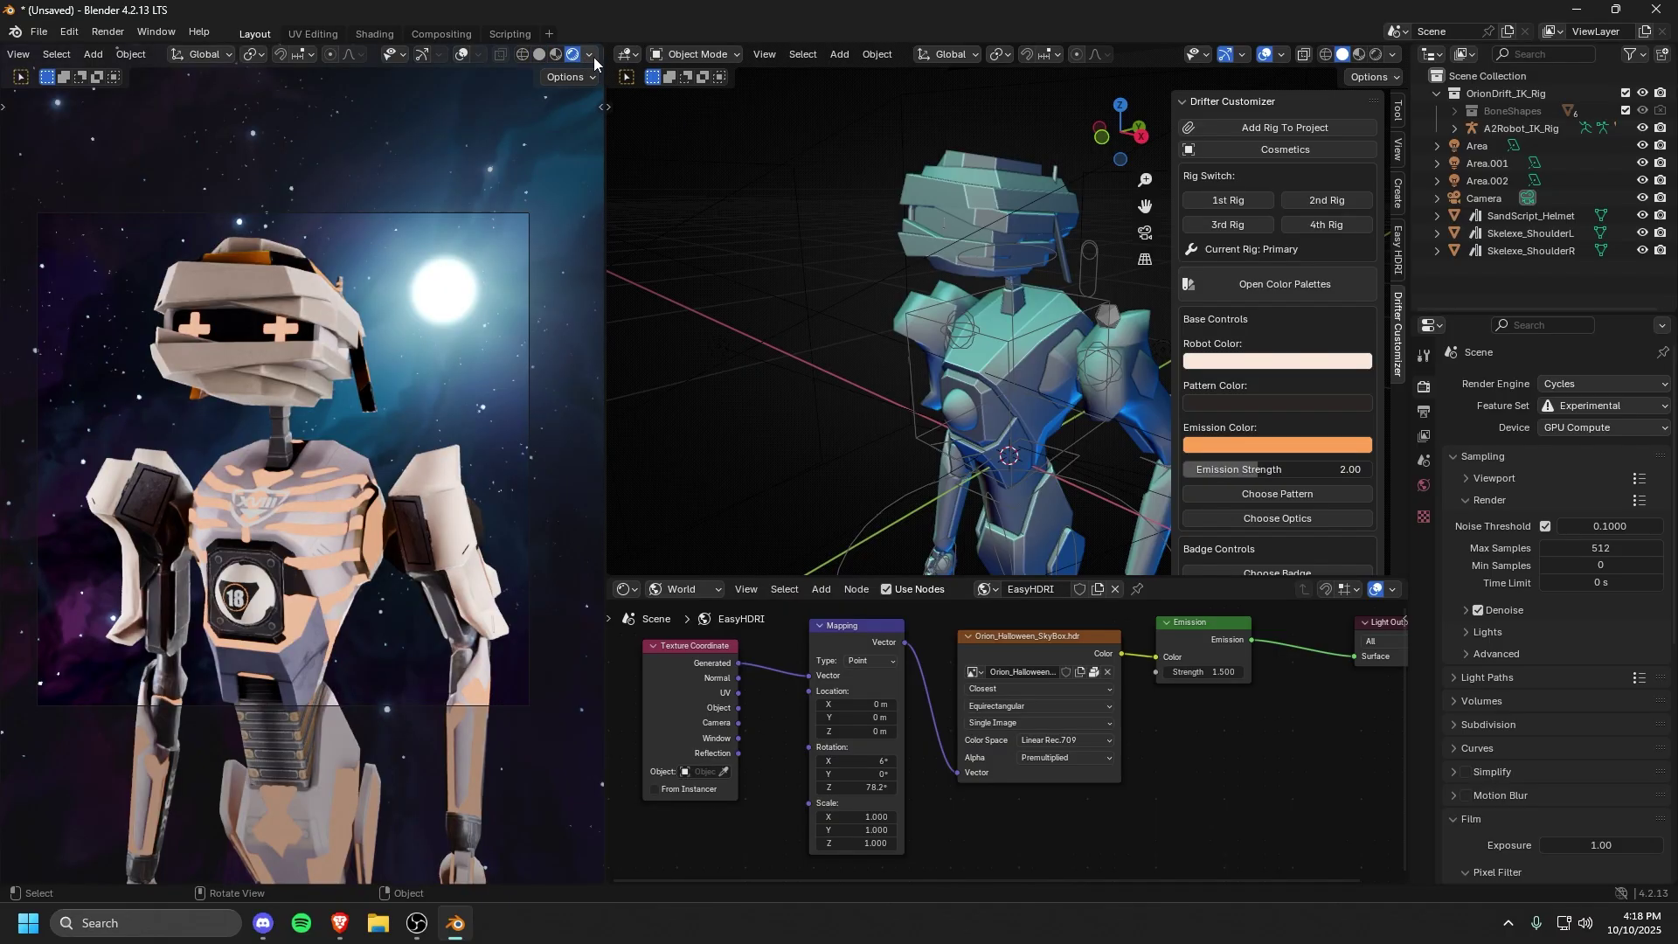
pyautogui.click(591, 54)
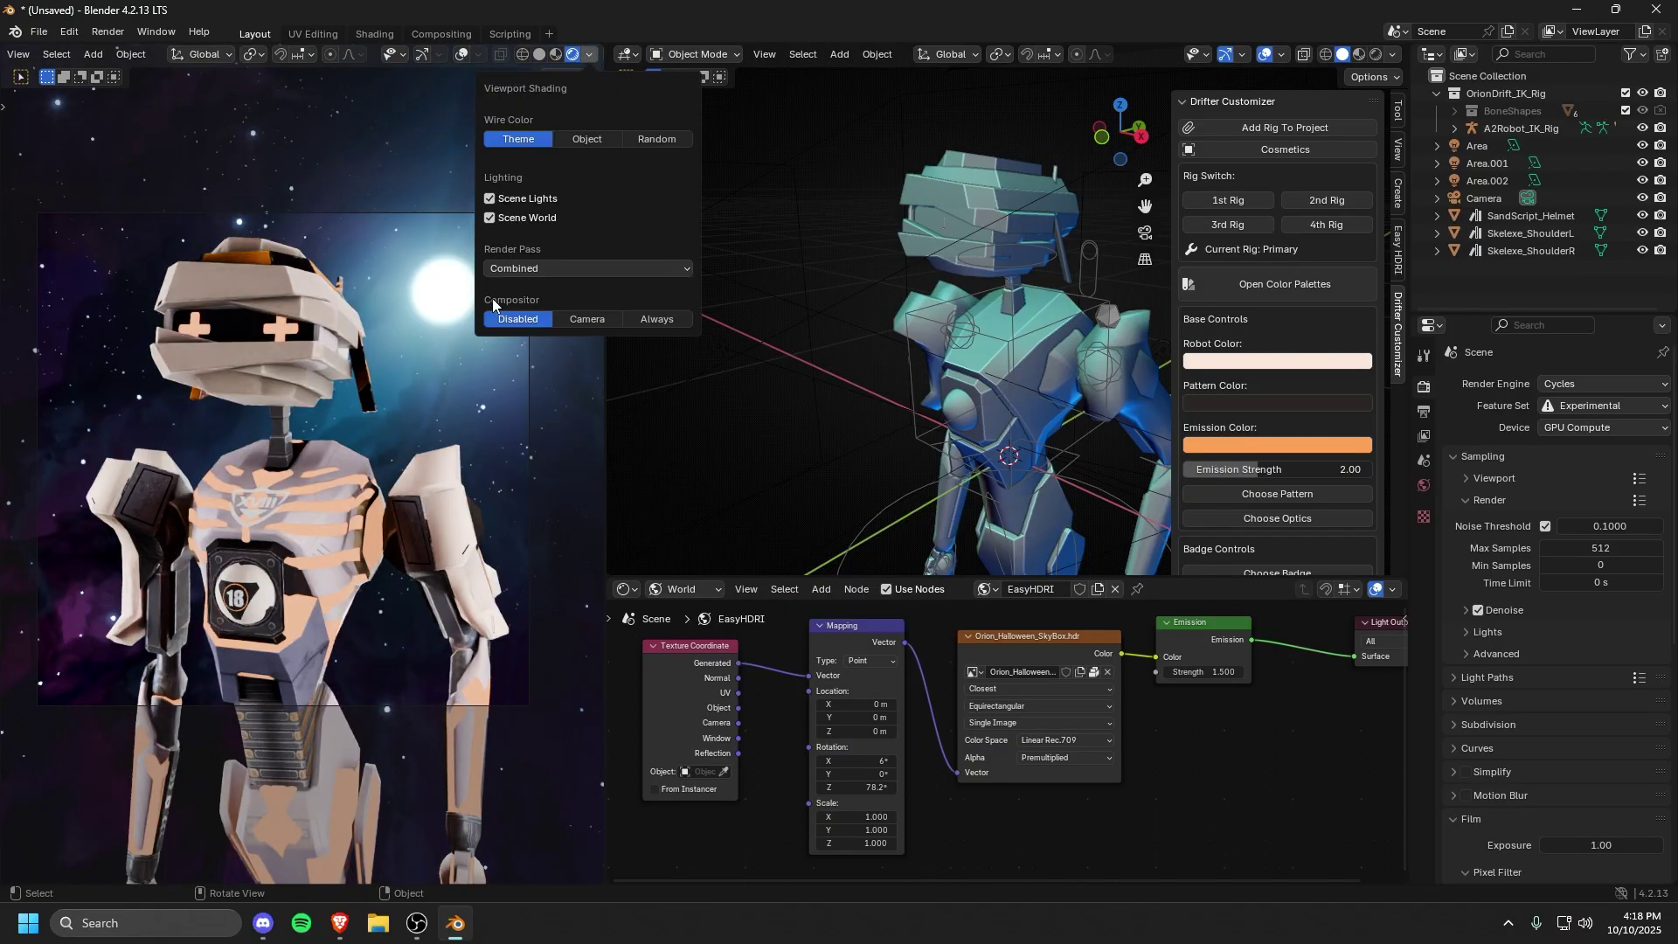
pyautogui.click(588, 319)
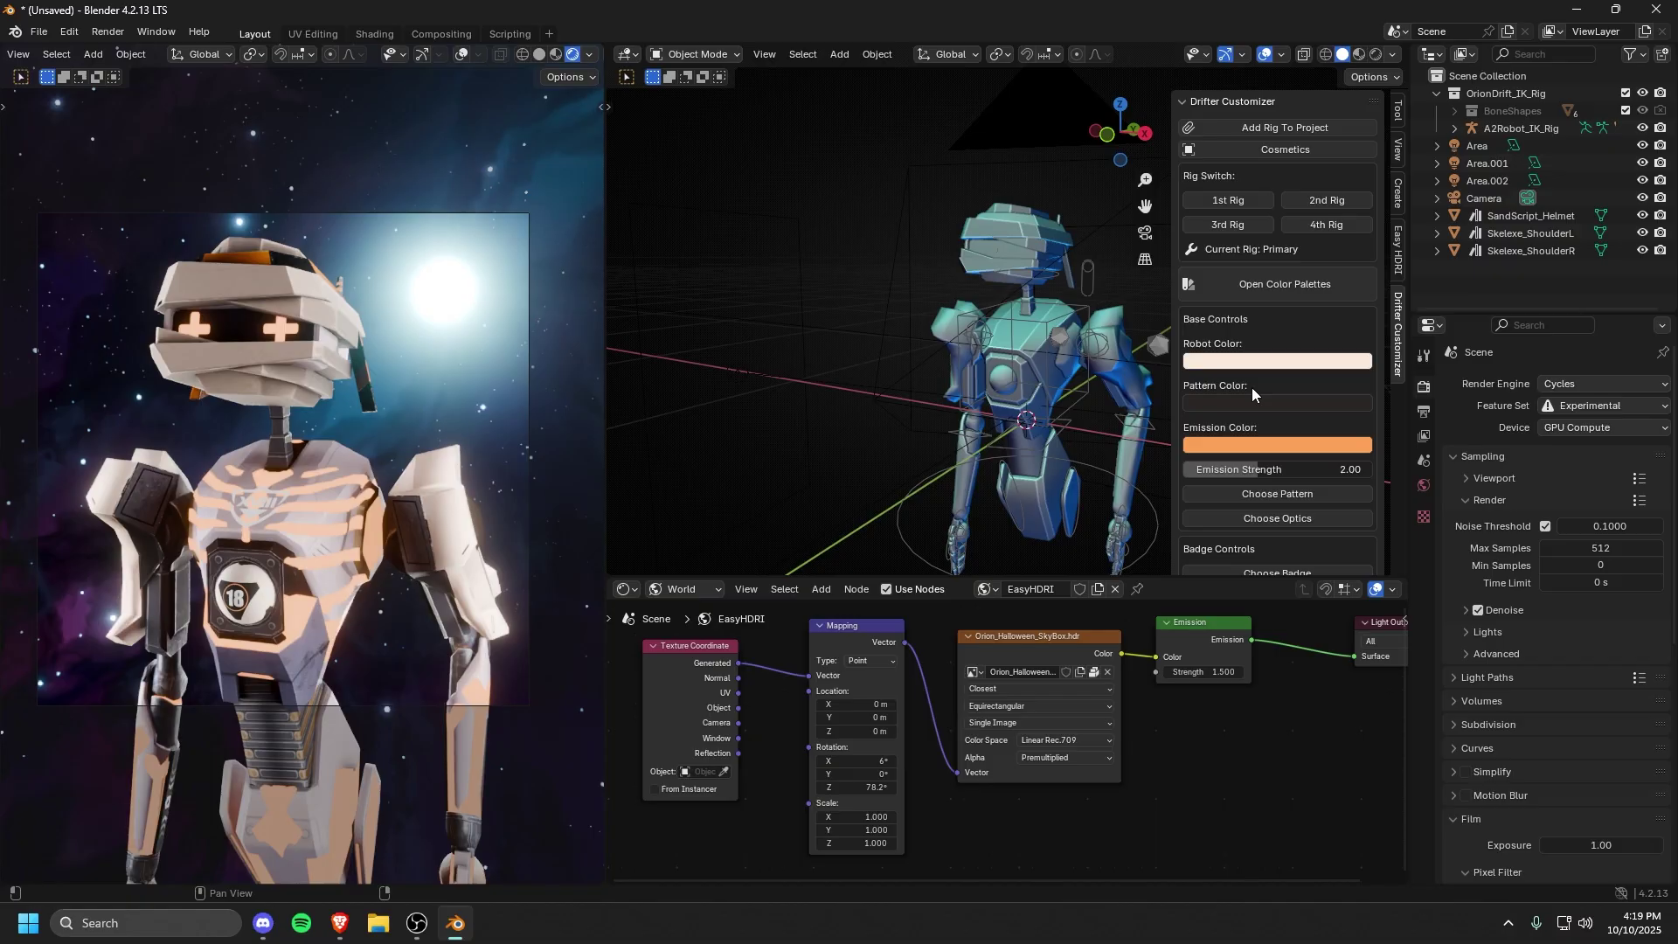
pyautogui.press('n')
pyautogui.click(539, 54)
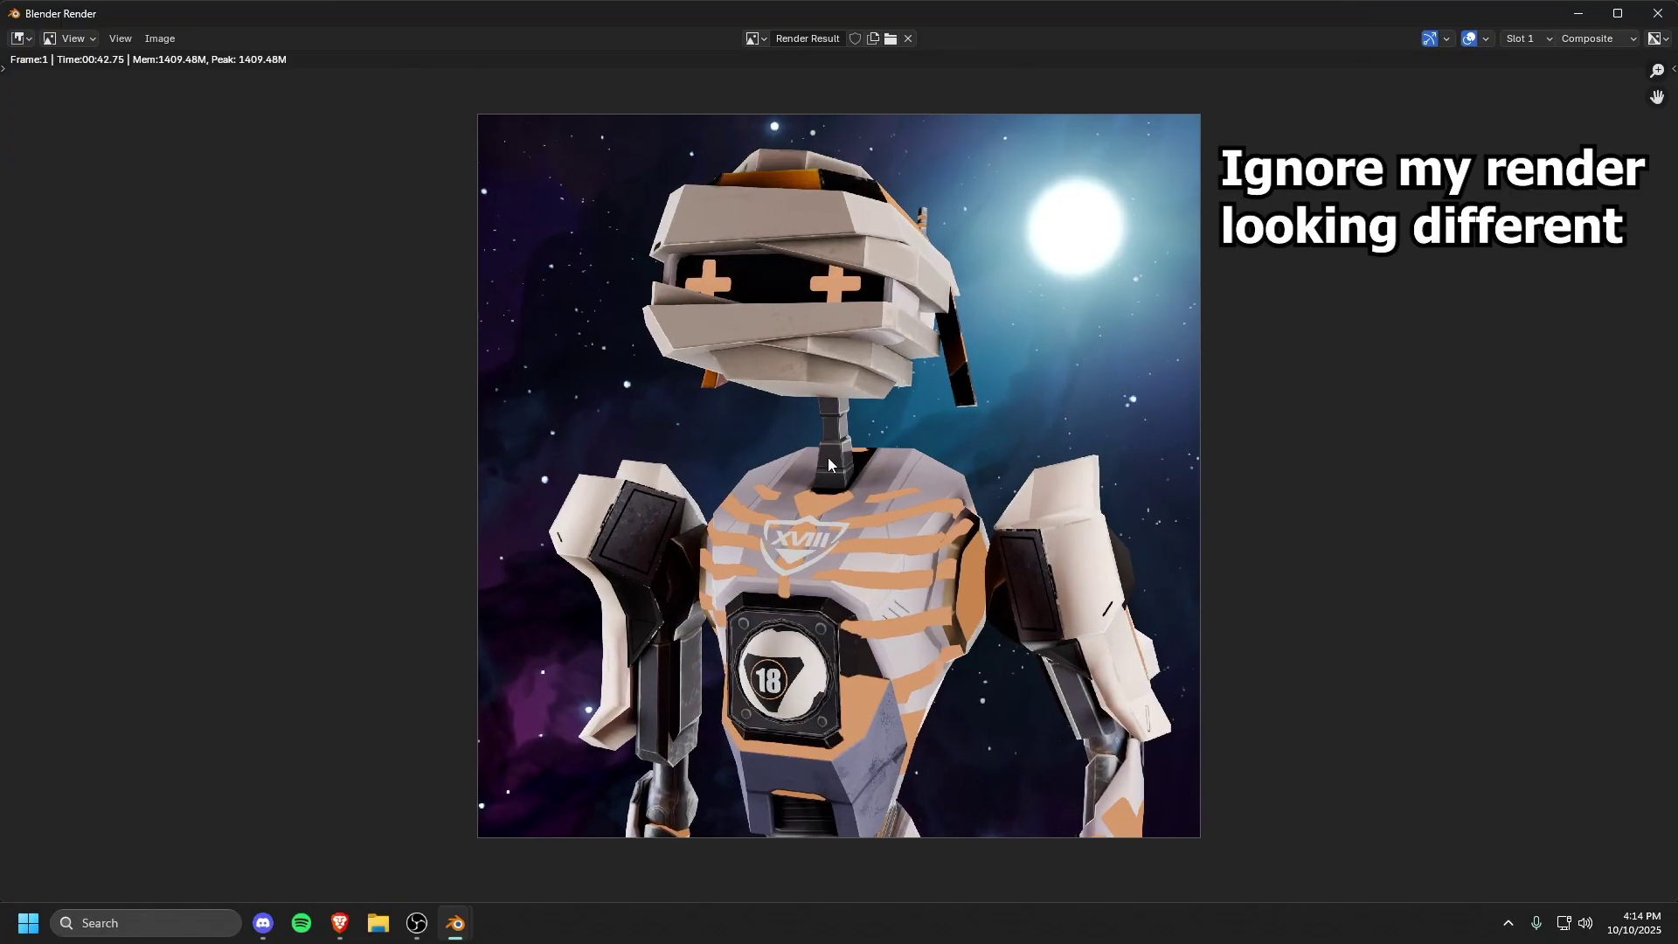
# Step: Save the rendered image as a PNG file named Redner
pyautogui.click(160, 38)
pyautogui.click(232, 200)
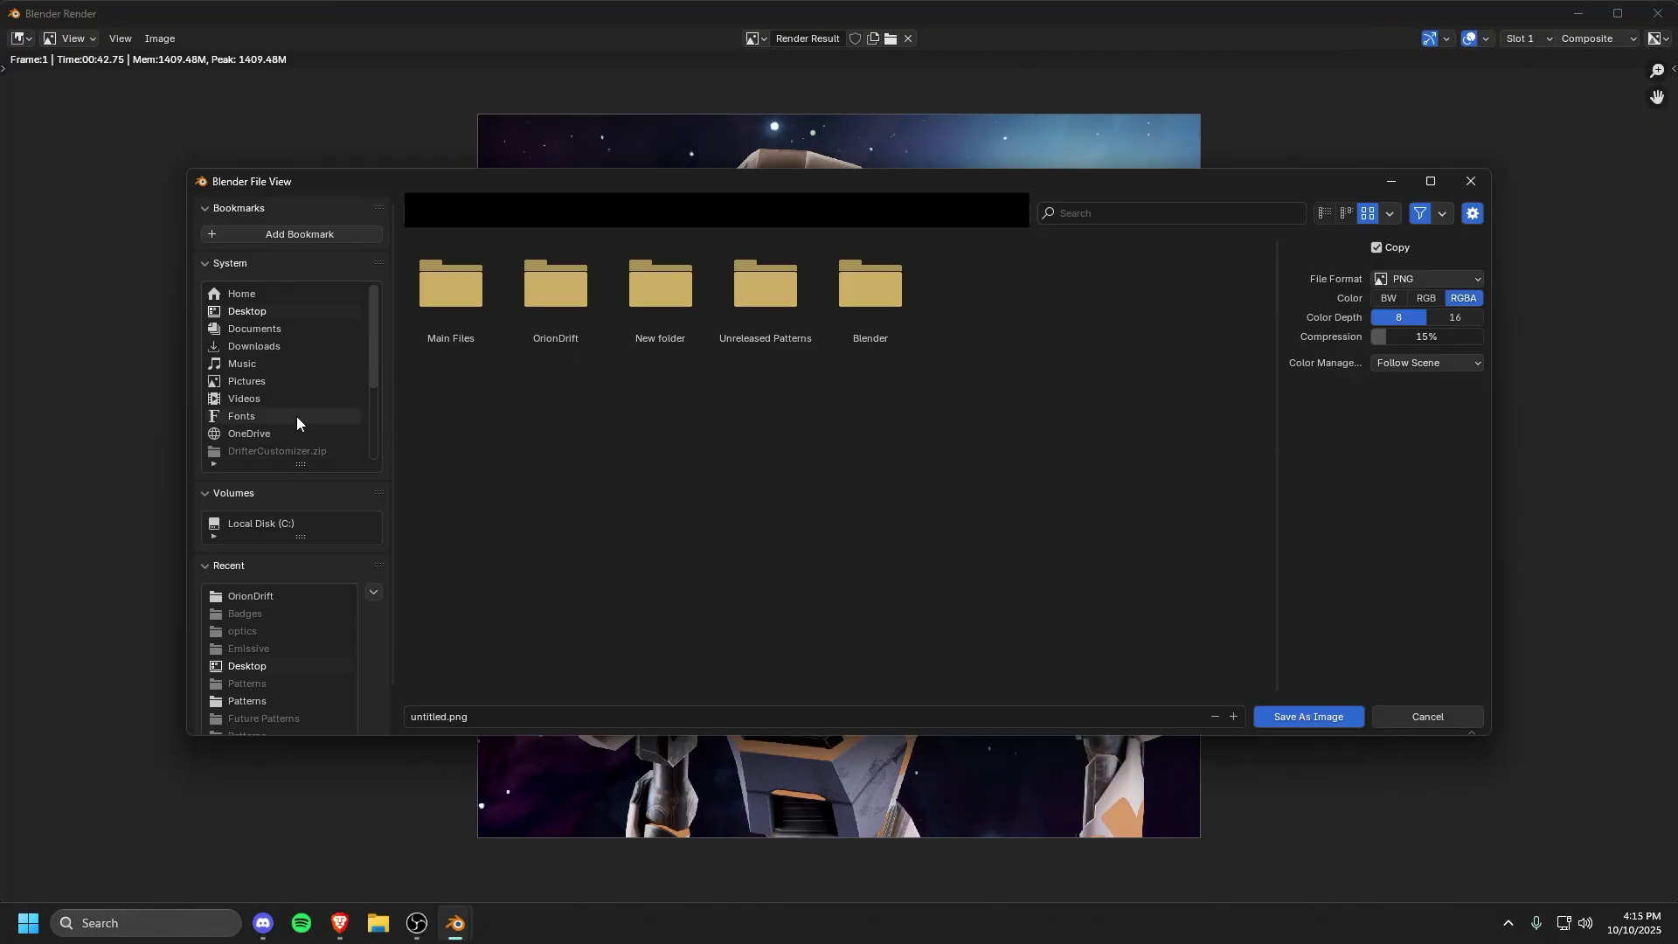
pyautogui.click(441, 712)
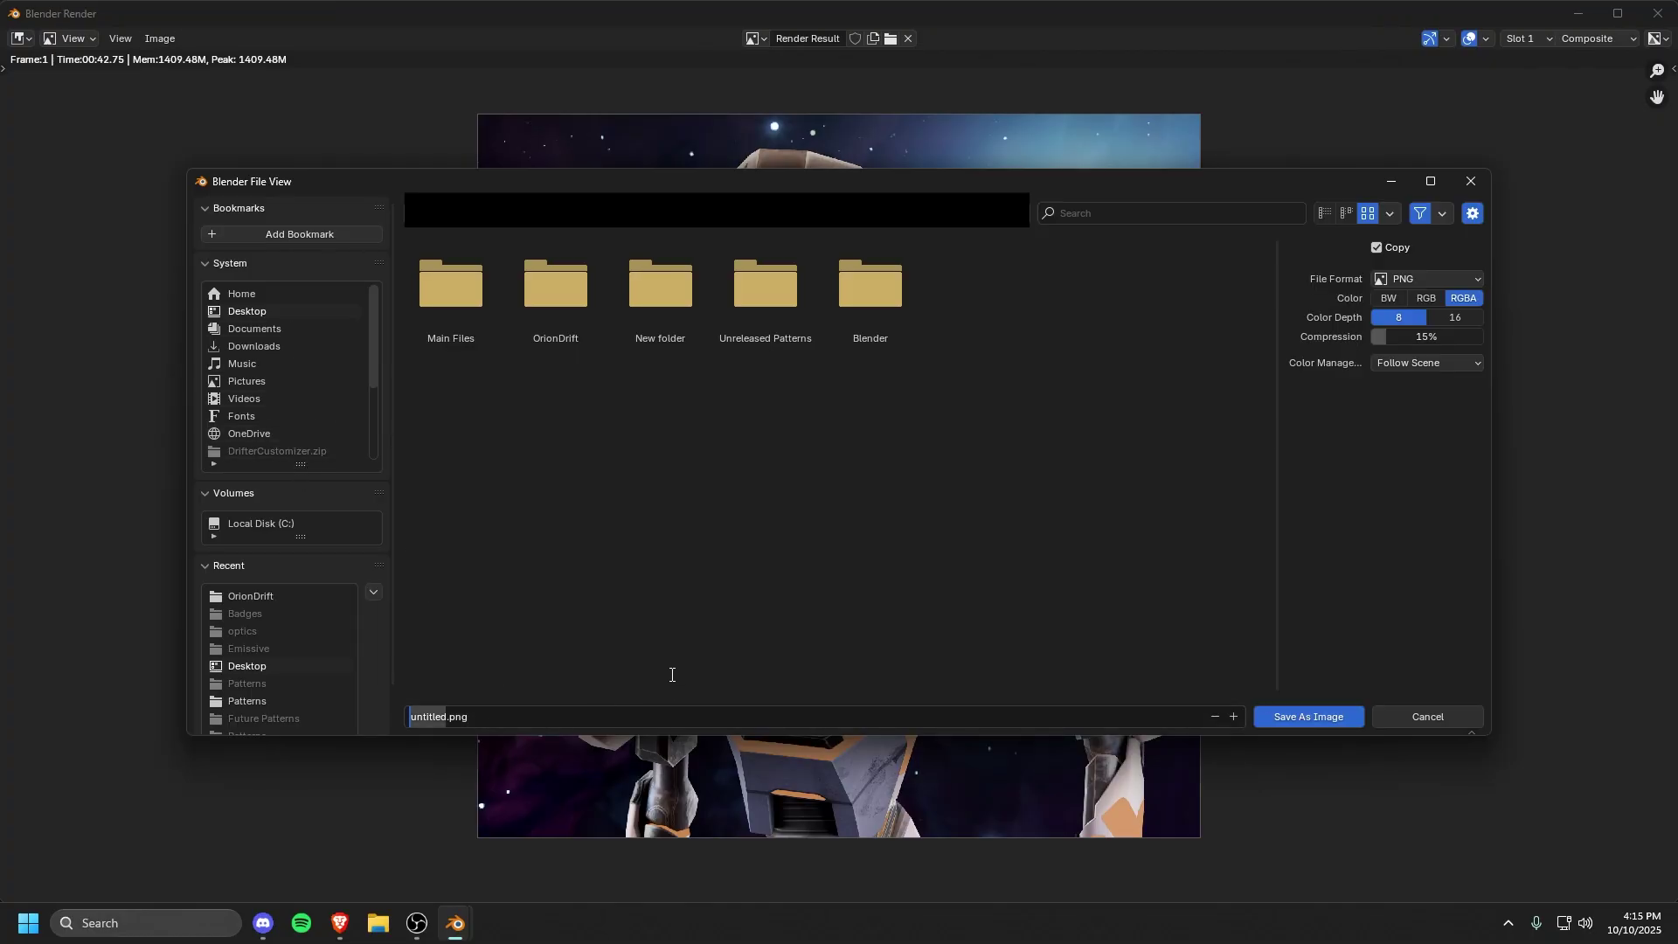
pyautogui.write('Redner')
pyautogui.click(1312, 720)
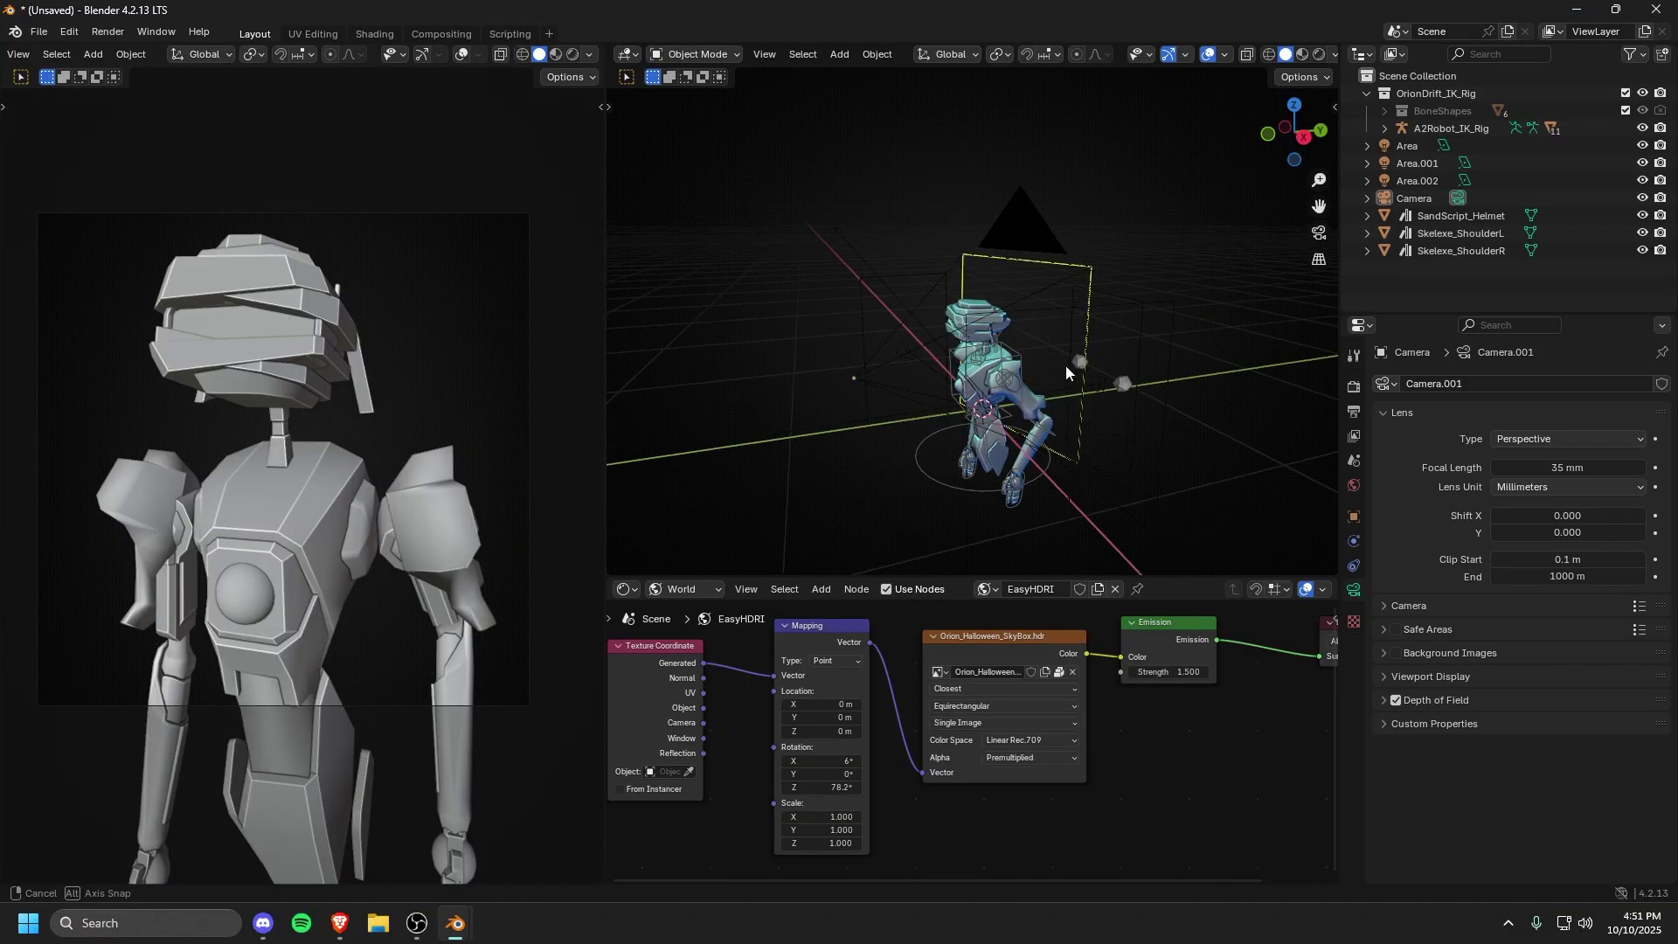
pyautogui.moveTo(1067, 367); pyautogui.dragTo(1102, 396, button='middle')
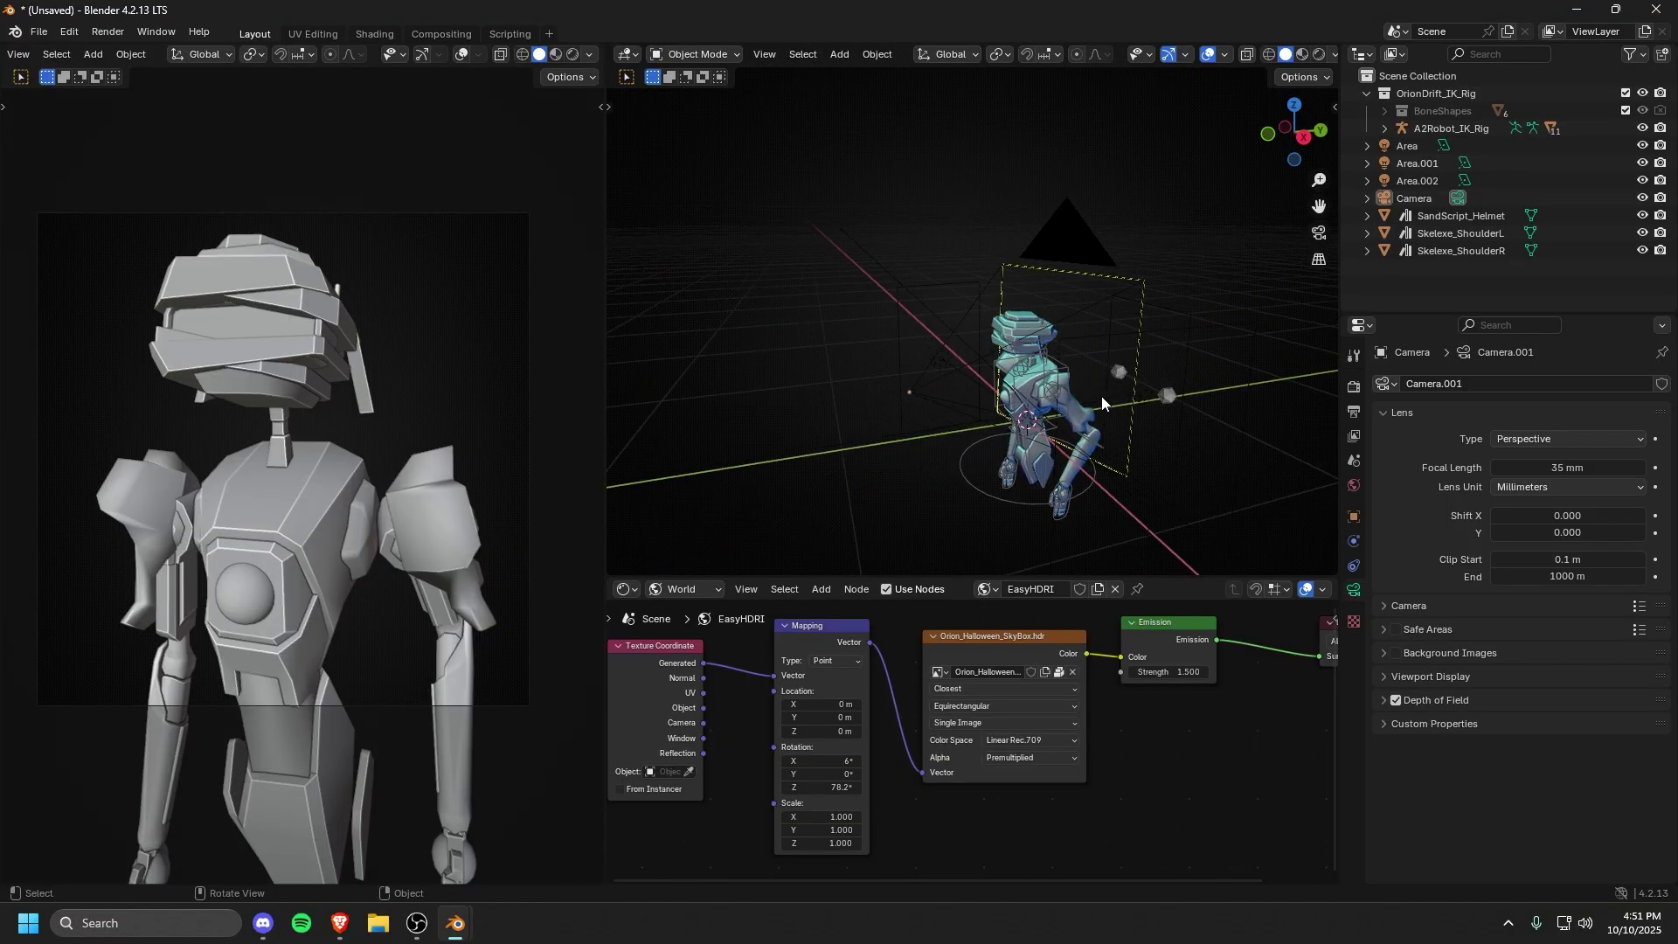
pyautogui.press('g')
pyautogui.rightClick(1000, 378)
# Step: Switch to Discord and view the assets server's help and renders channels
pyautogui.hotkey('alt', 'Tab')
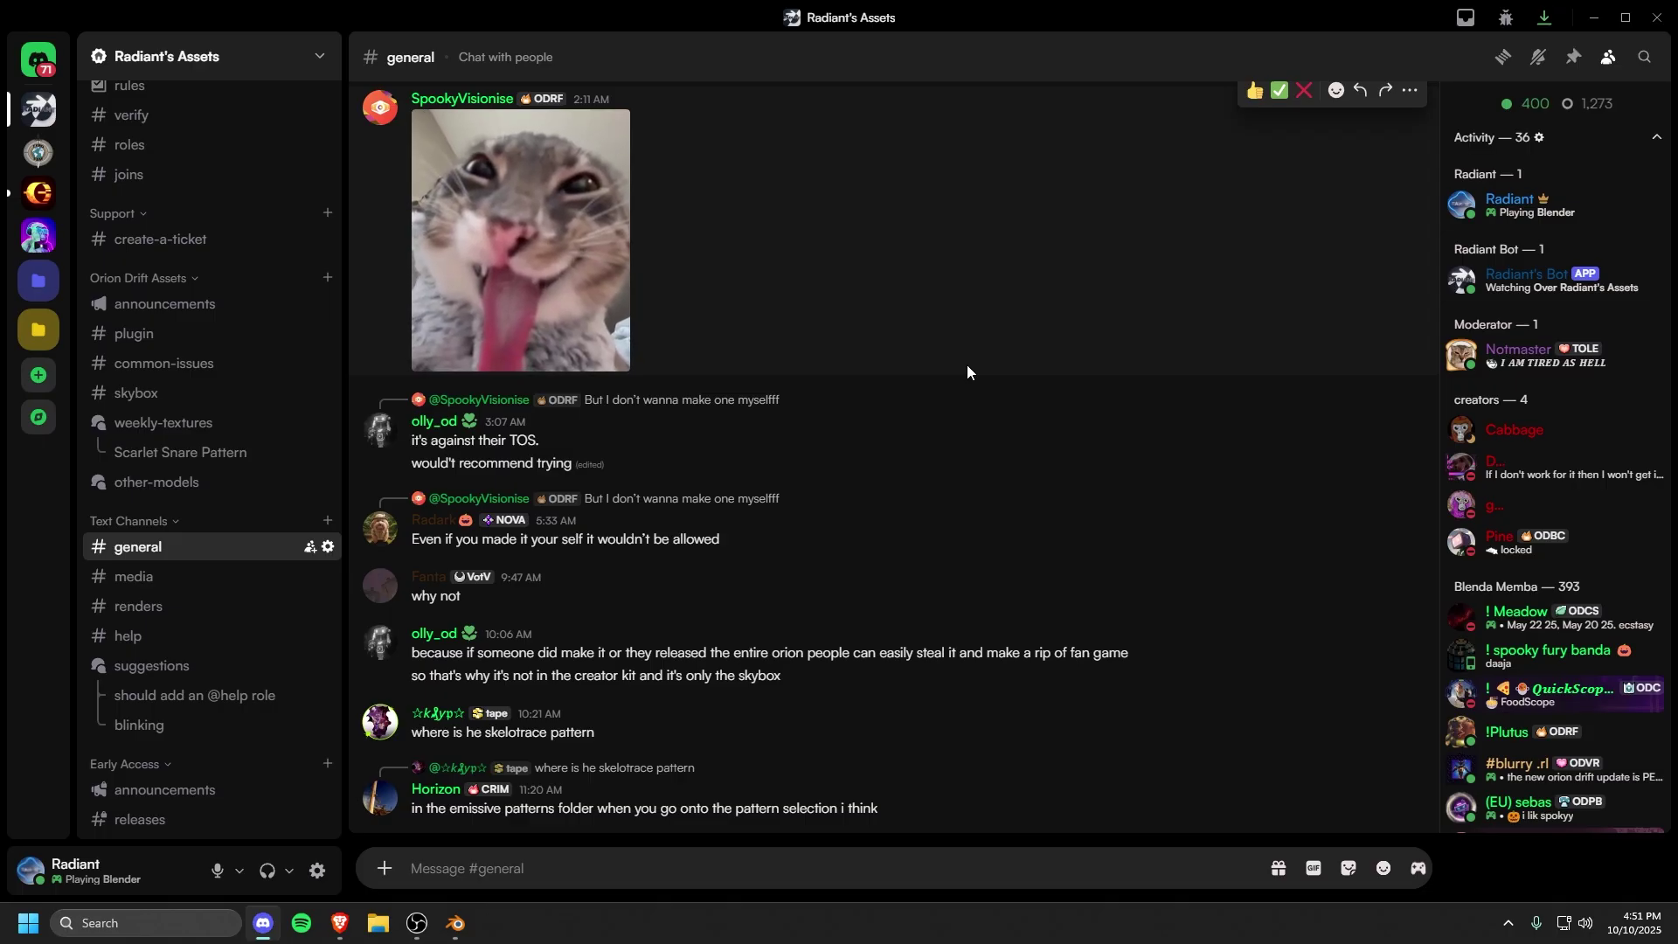
pyautogui.click(117, 652)
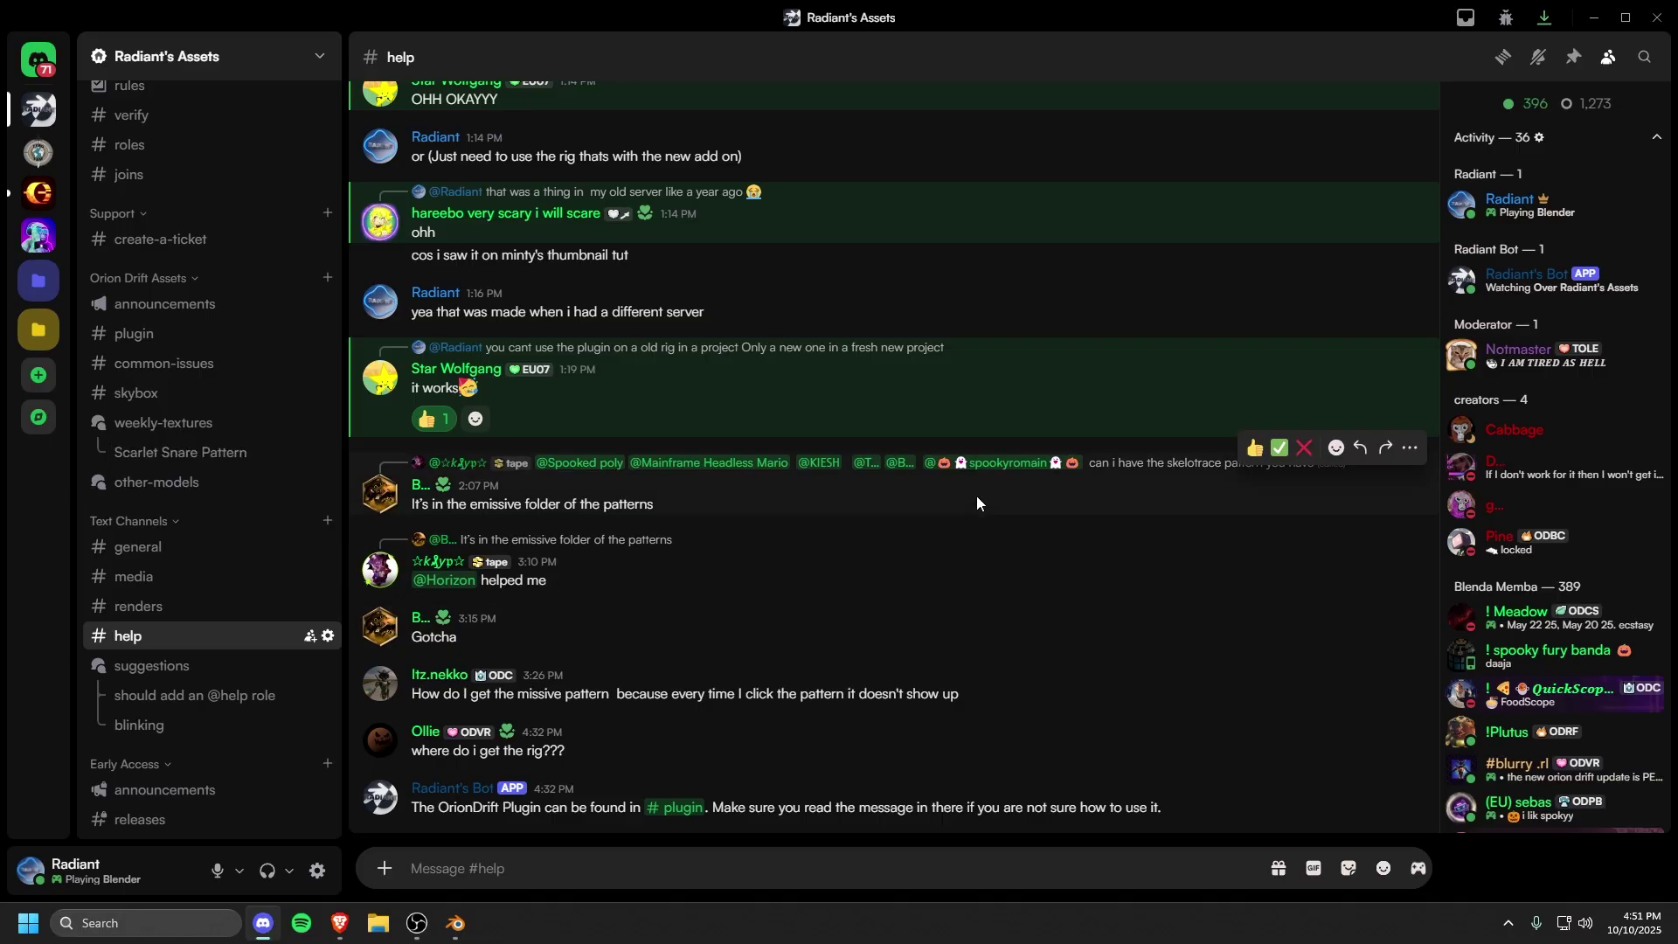
pyautogui.click(112, 612)
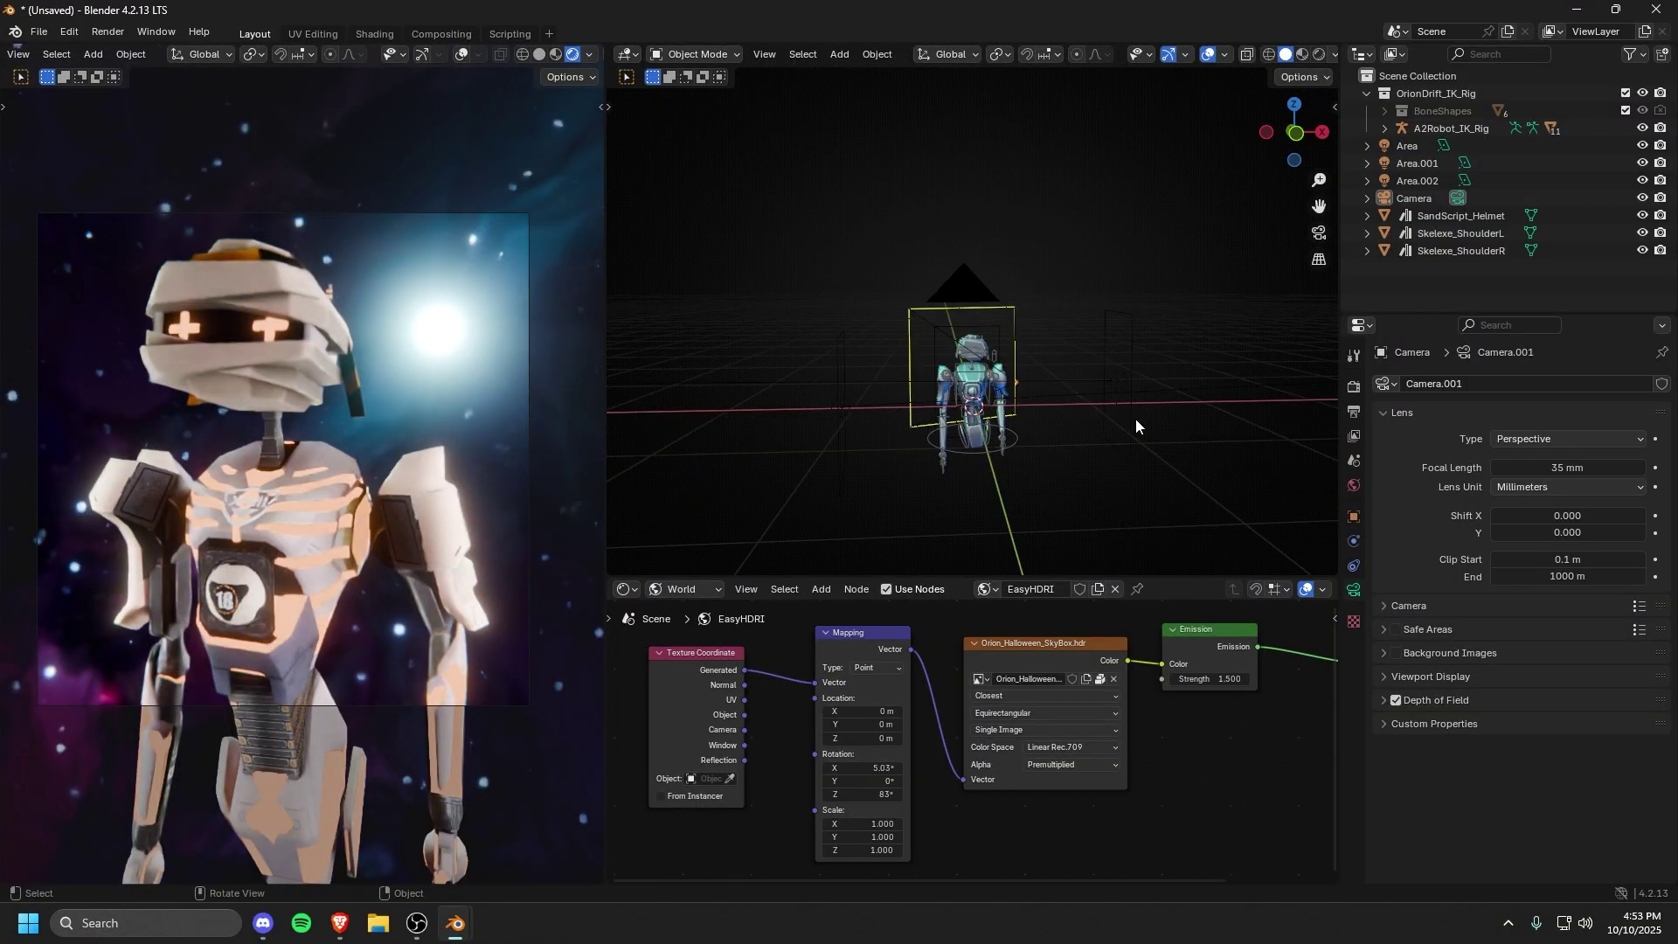
pyautogui.scroll(4, 1136, 424)
pyautogui.moveTo(1138, 433); pyautogui.dragTo(993, 437, button='middle')
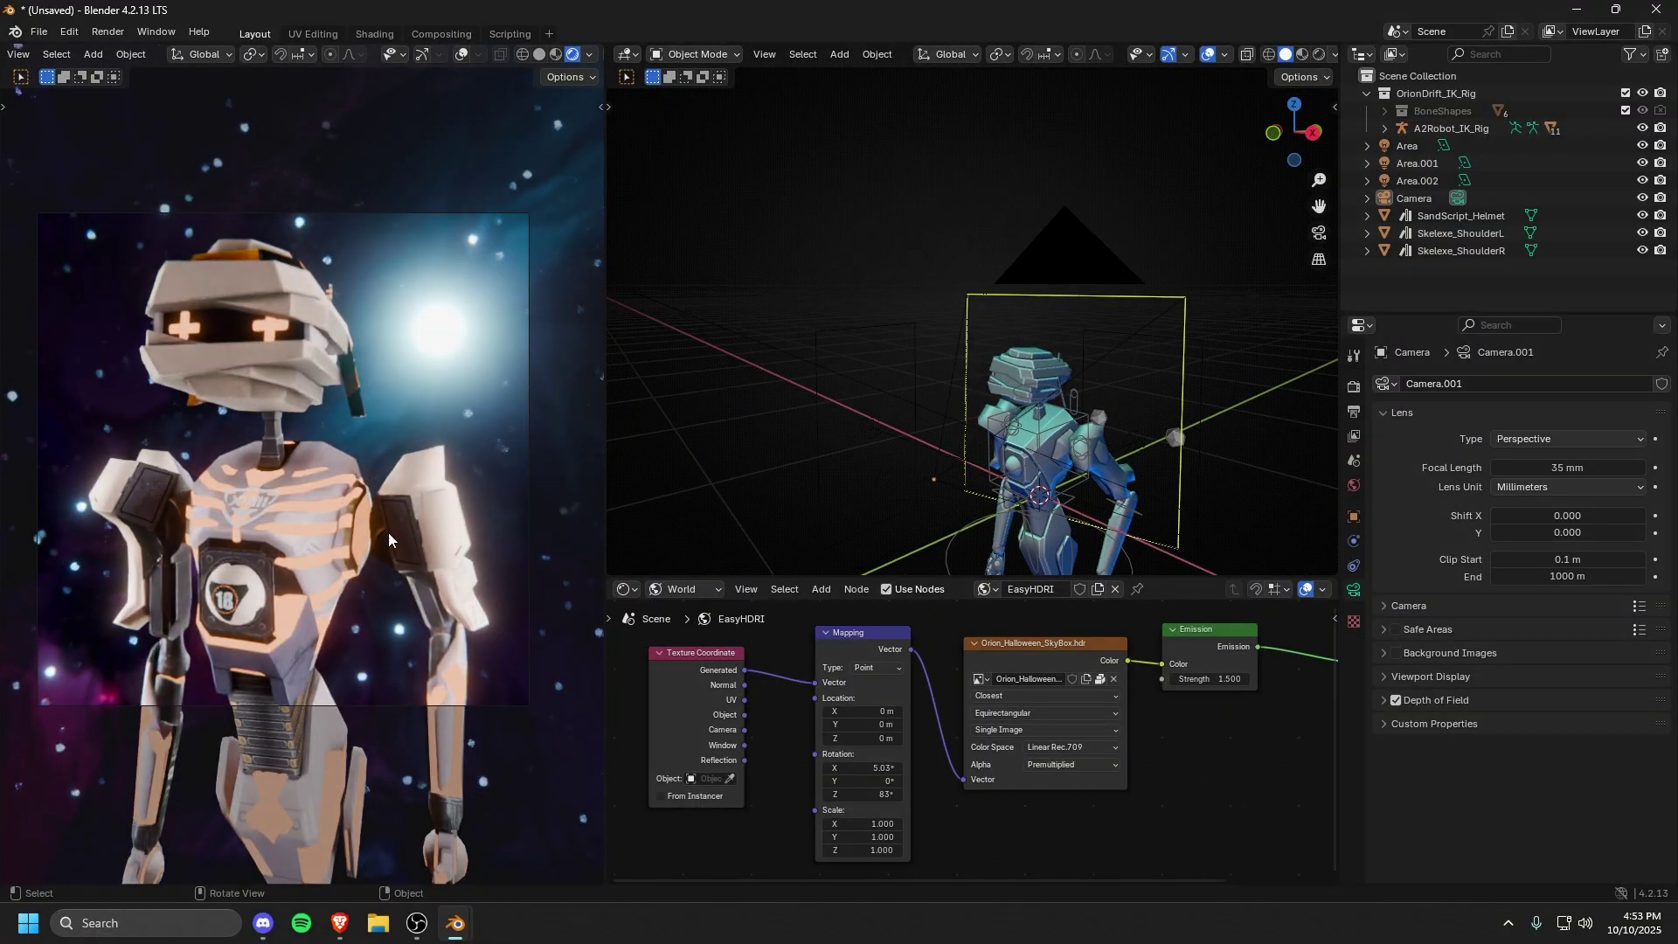